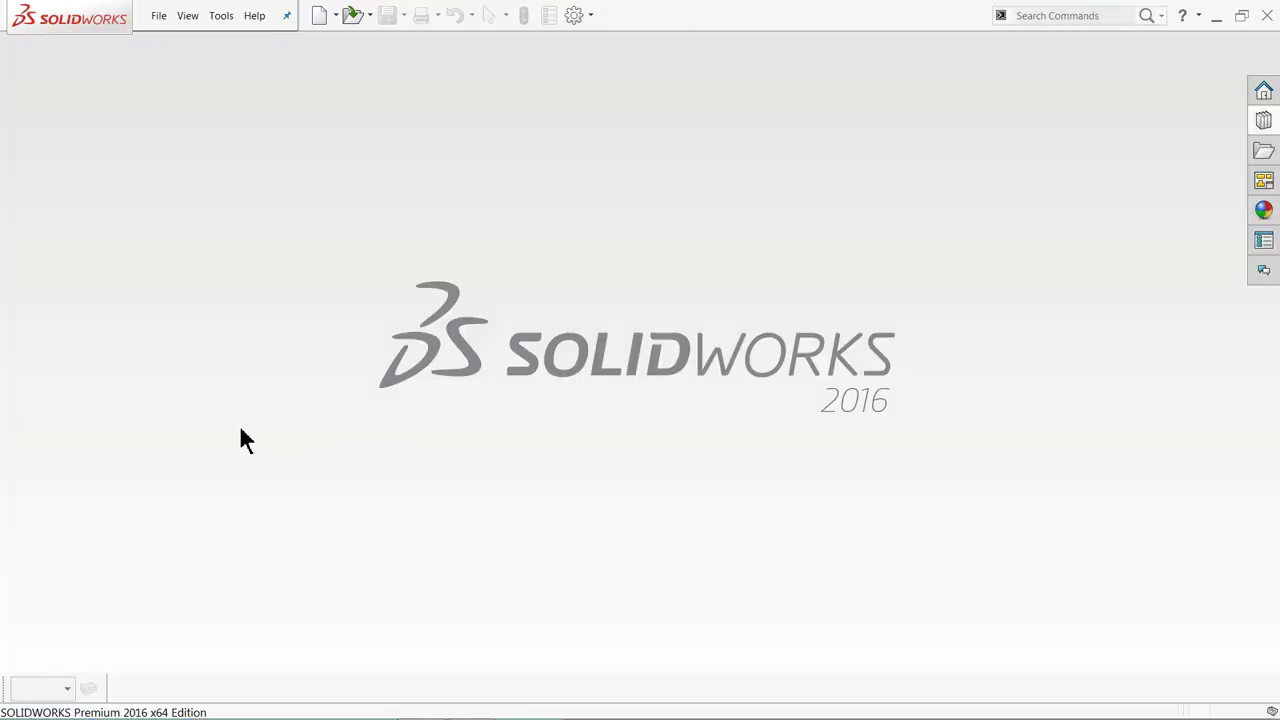
Create a new part document and switch the viewport background to plain white
click(162, 24)
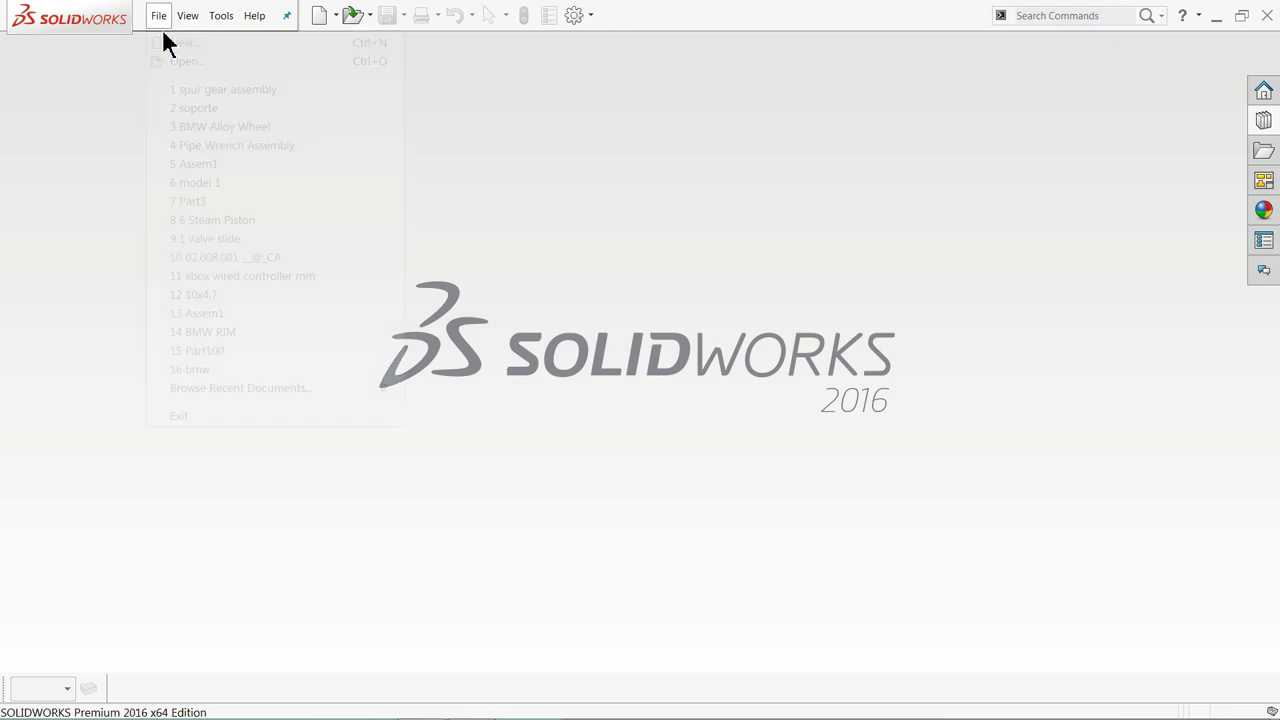
click(163, 44)
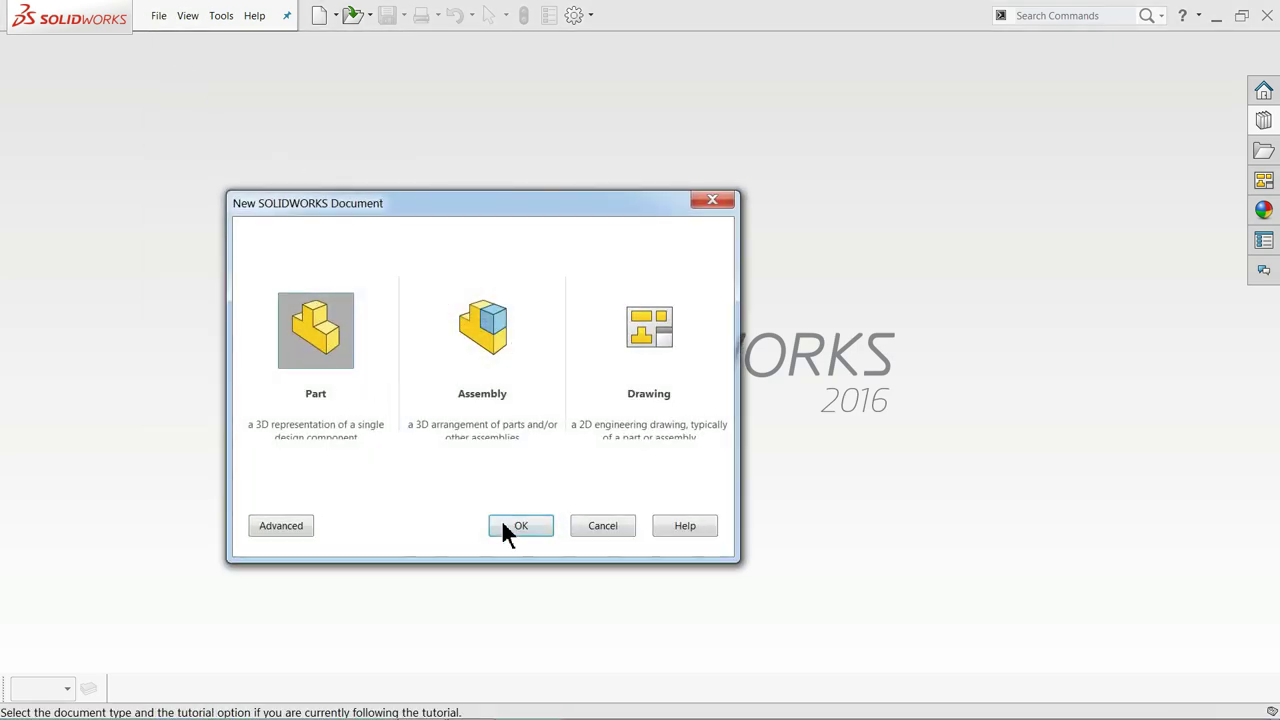
click(514, 528)
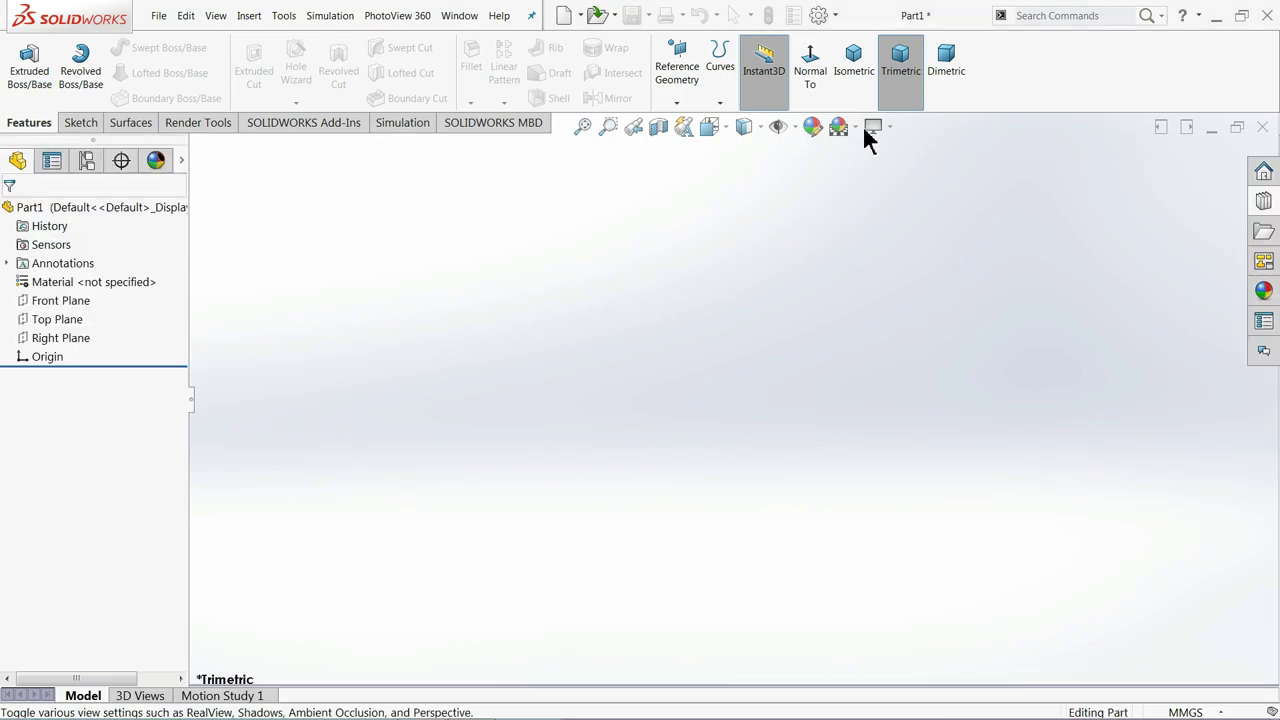
click(865, 129)
click(893, 37)
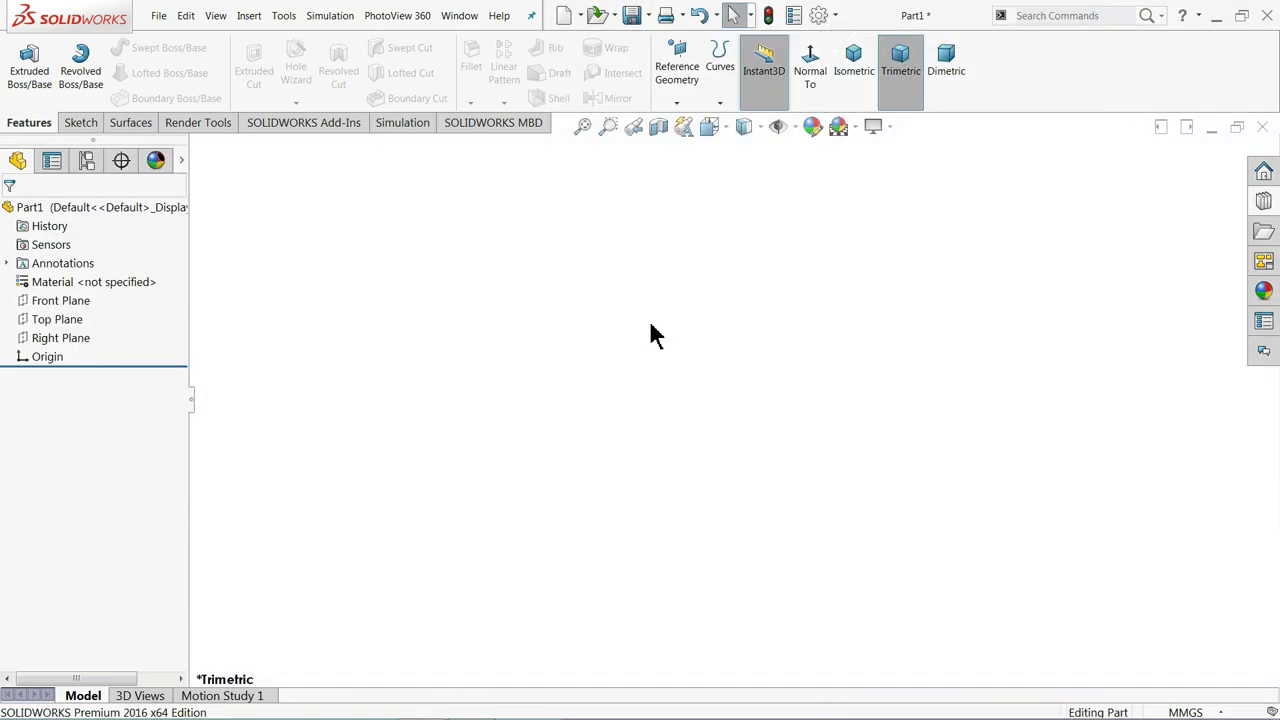
Raise the document's shaded and wireframe image quality resolutions into the red zone near the high end
click(822, 15)
click(590, 129)
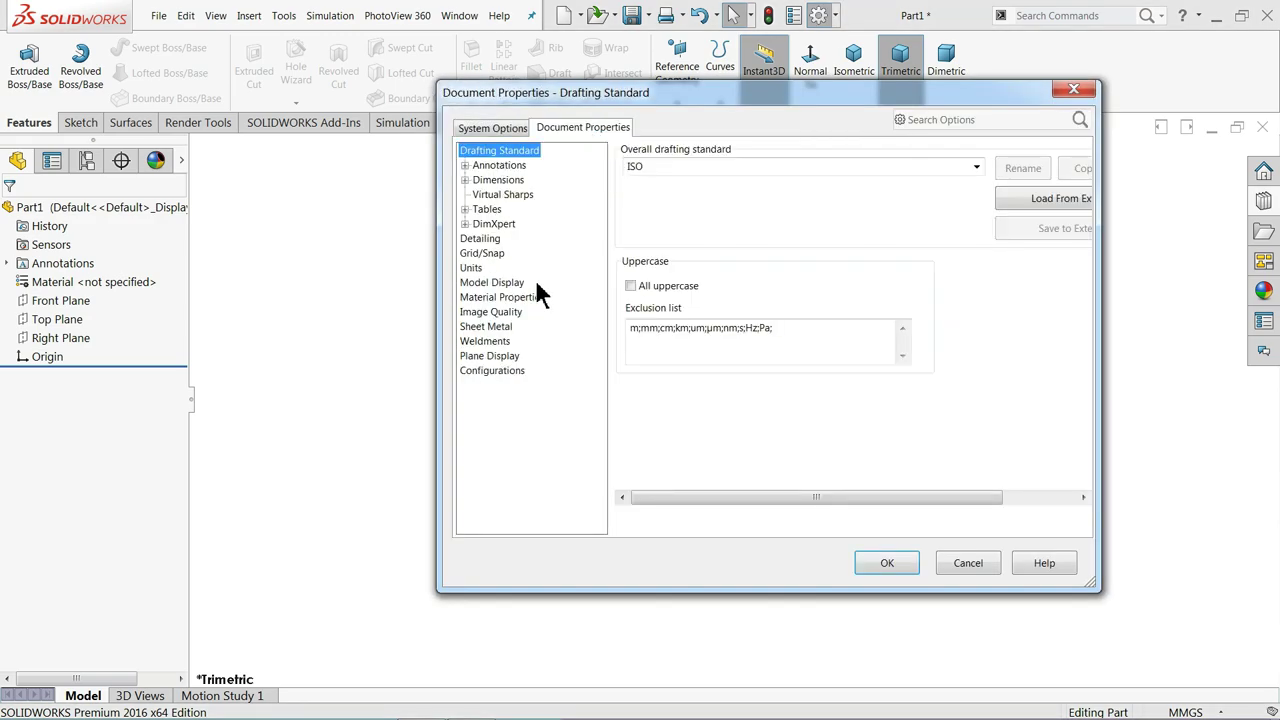
click(505, 327)
click(495, 312)
drag(772, 183, 945, 183)
drag(789, 393, 952, 420)
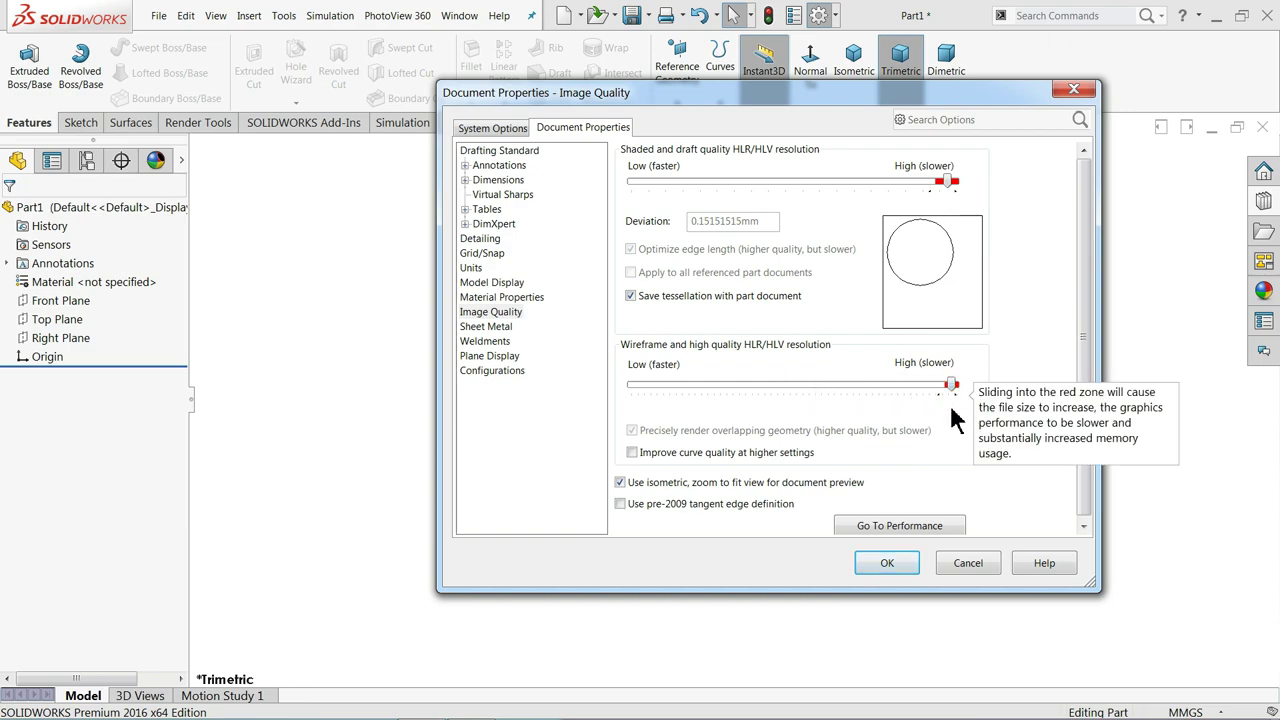
click(887, 564)
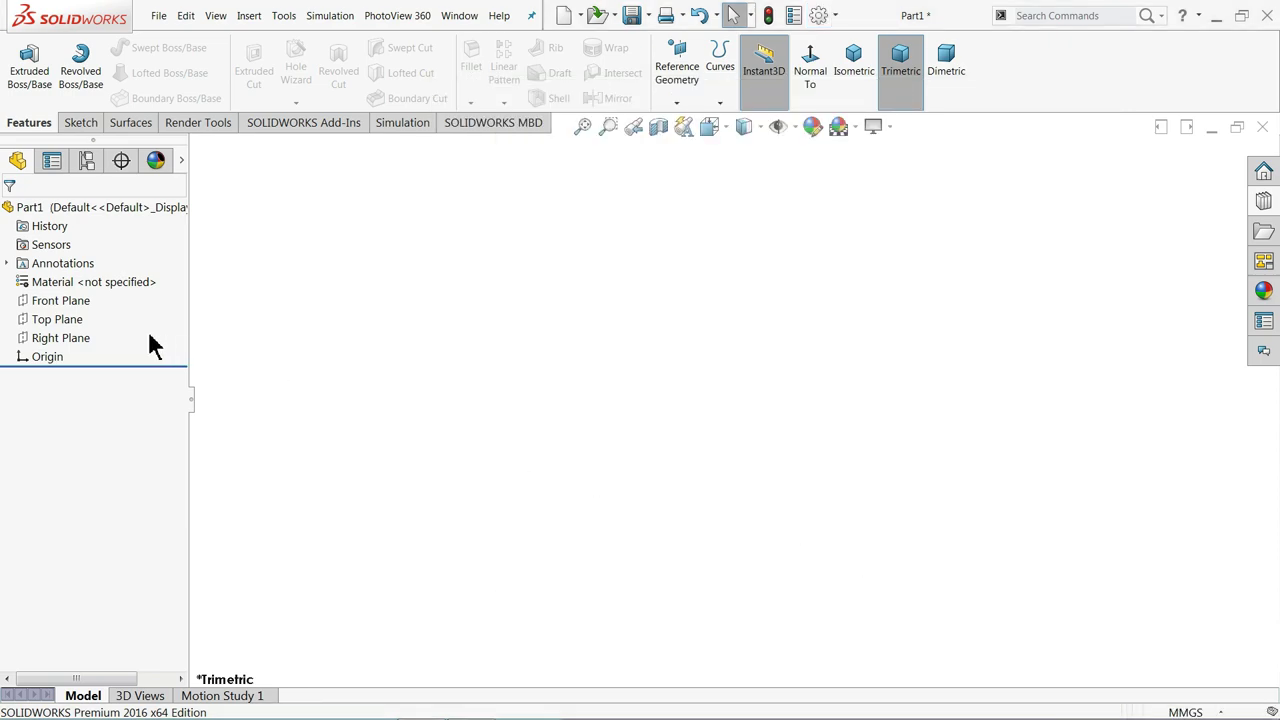
Sketch a circle about 110 mm in diameter on the Front Plane, centred on the origin
click(40, 302)
click(44, 288)
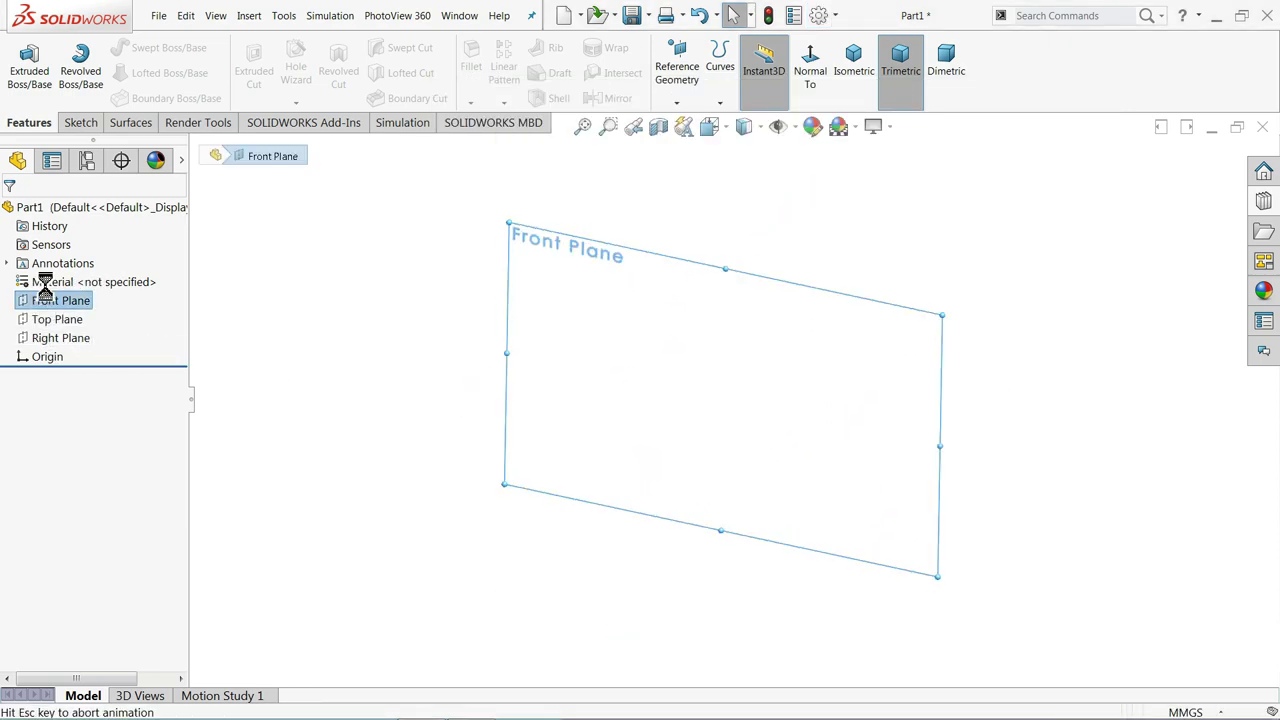
click(146, 52)
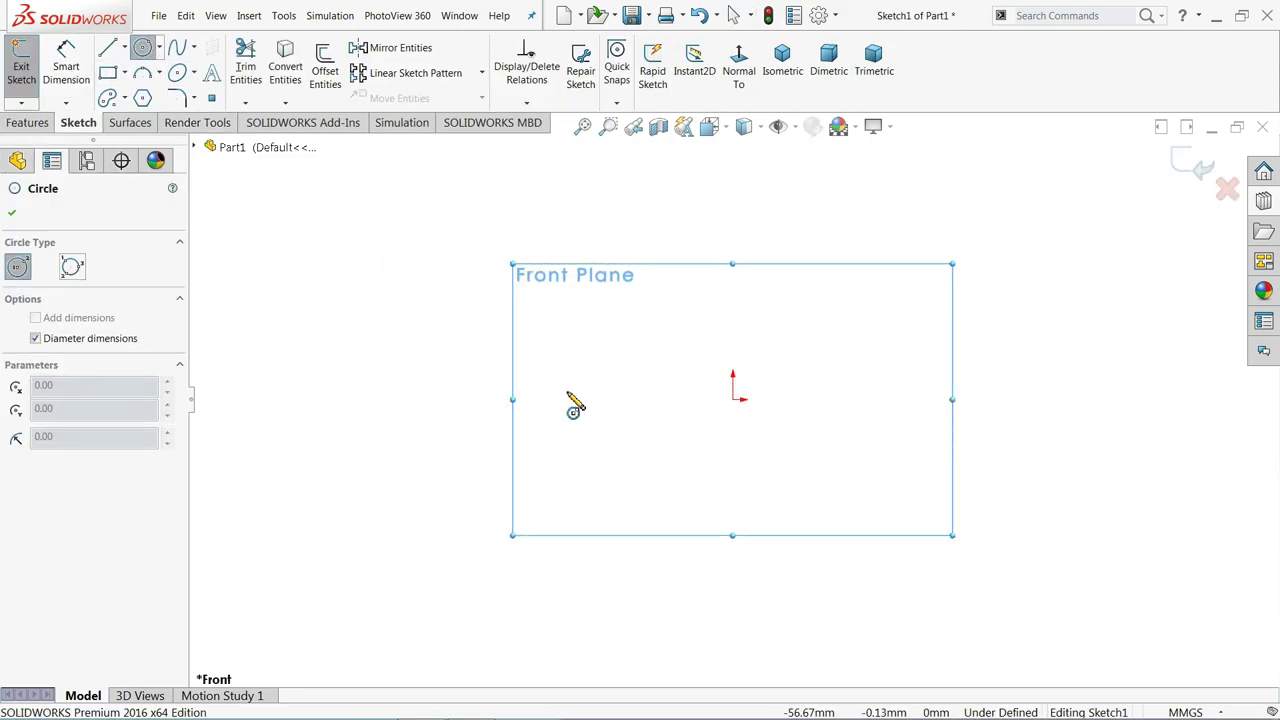
click(735, 399)
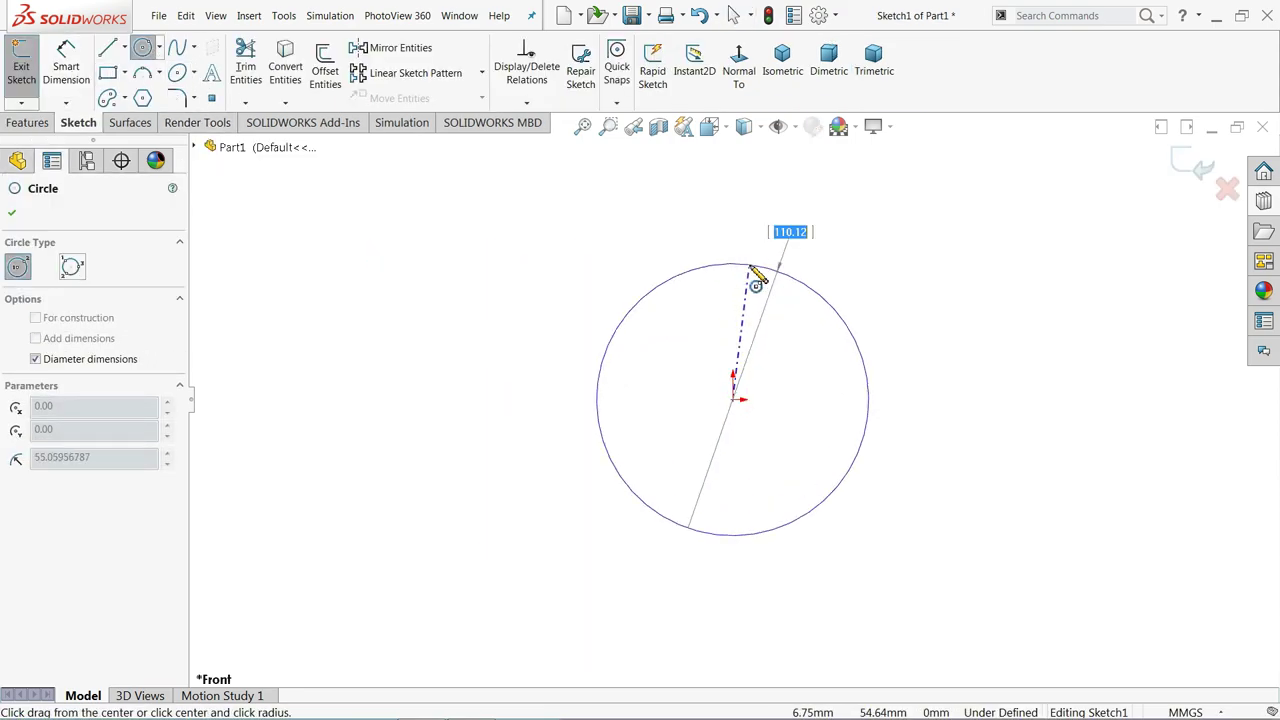
click(757, 277)
Dimension the circle's diameter as 50 mm
click(66, 68)
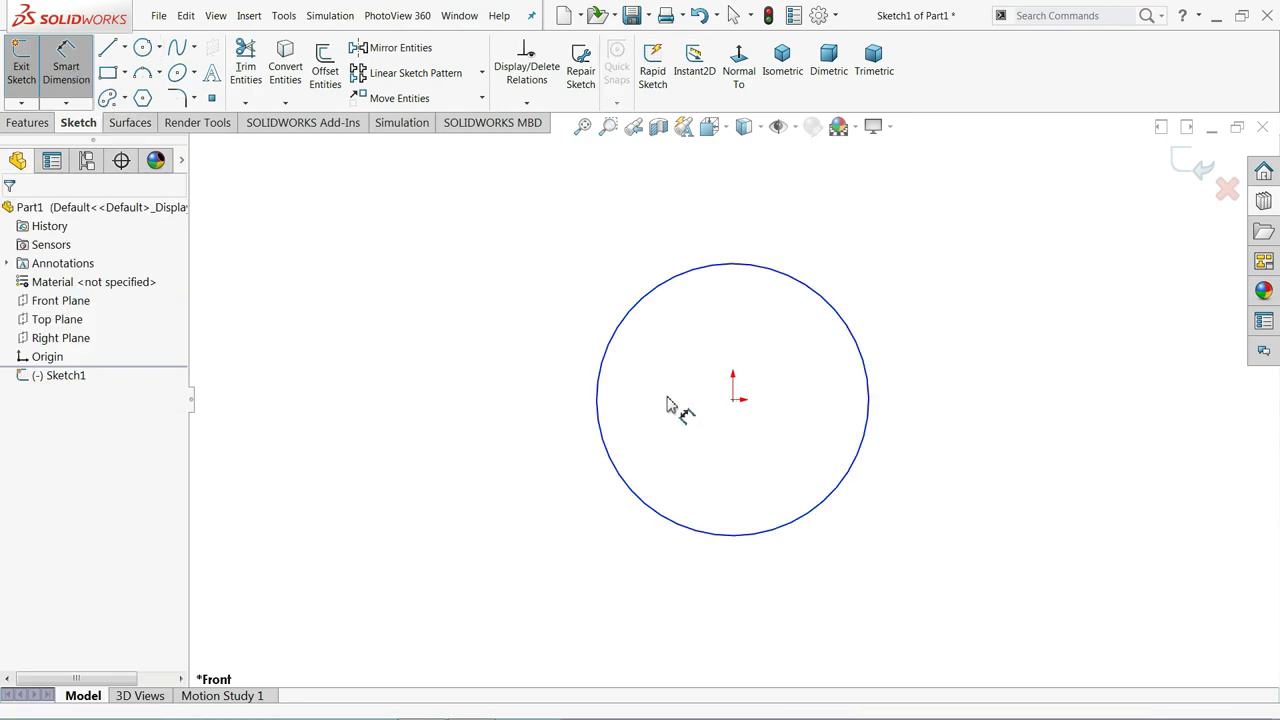
click(599, 398)
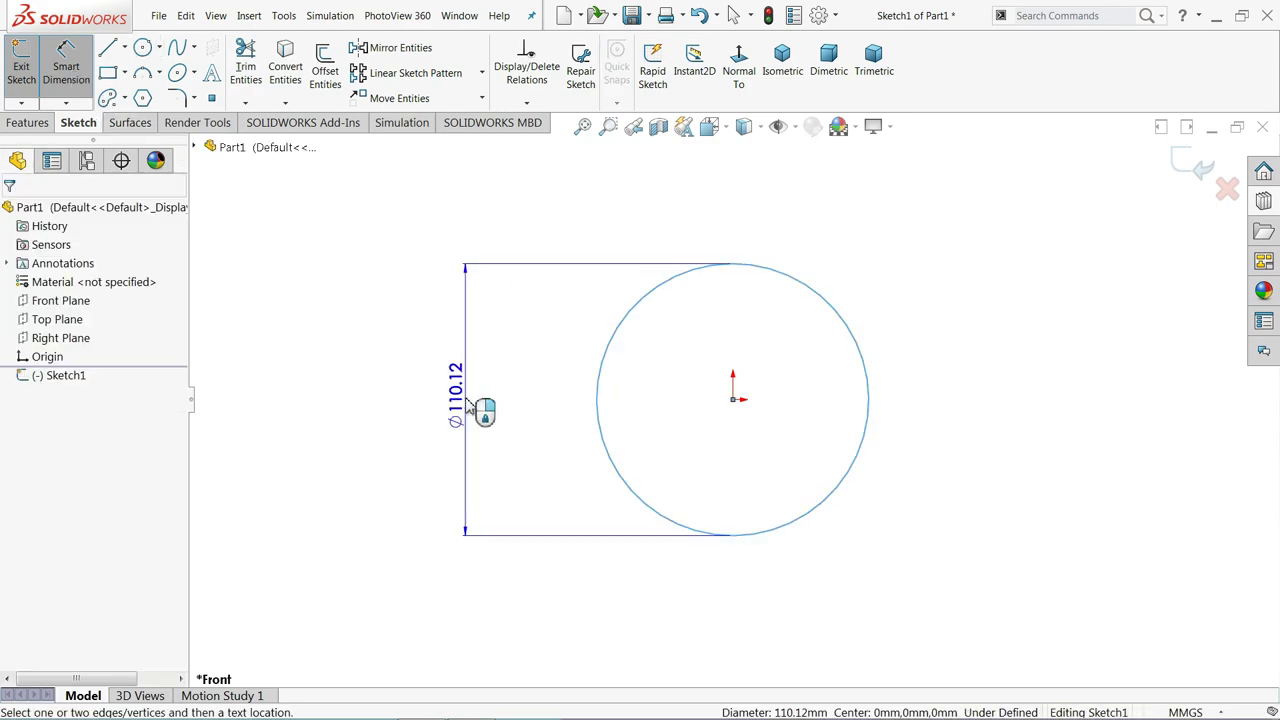
click(466, 404)
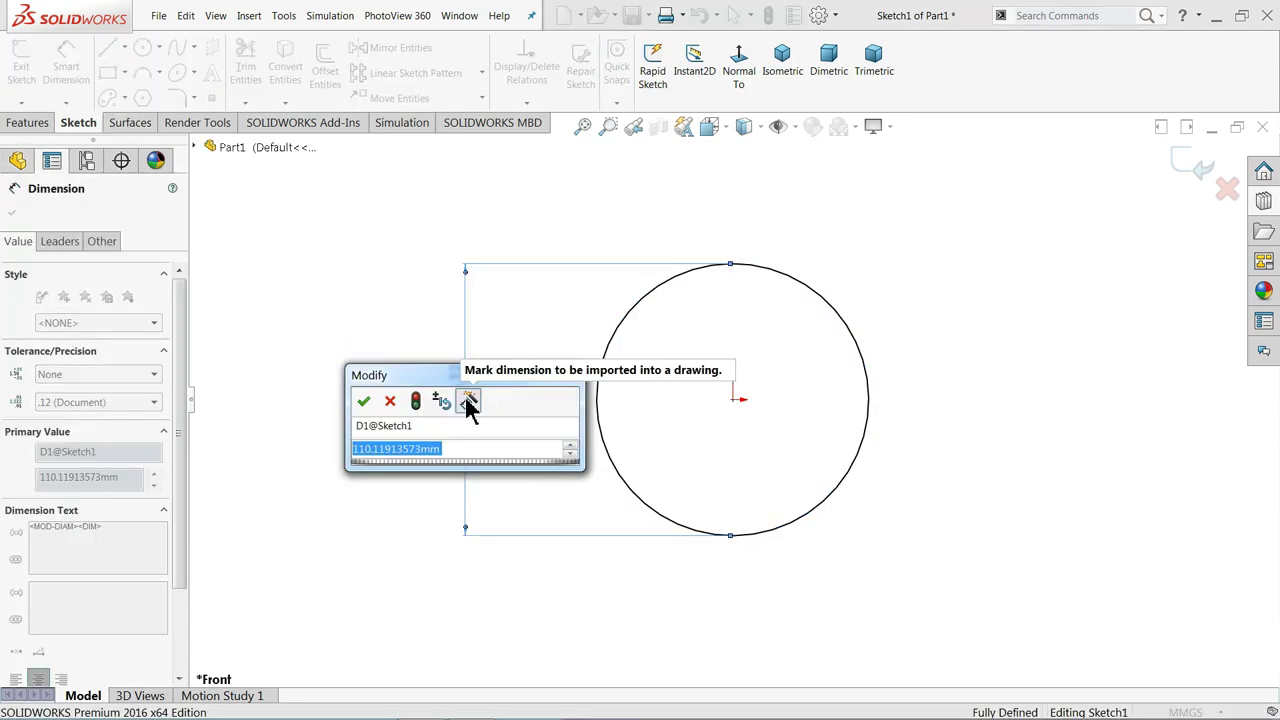
text(50)
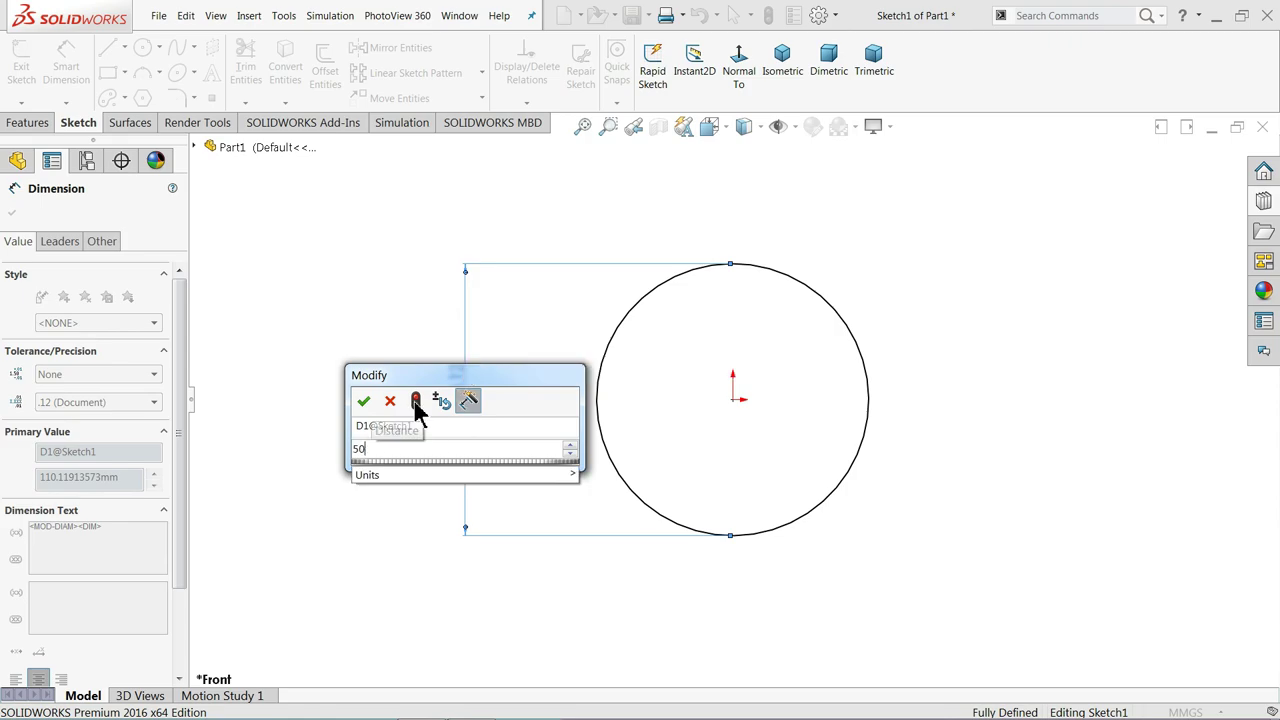
click(364, 402)
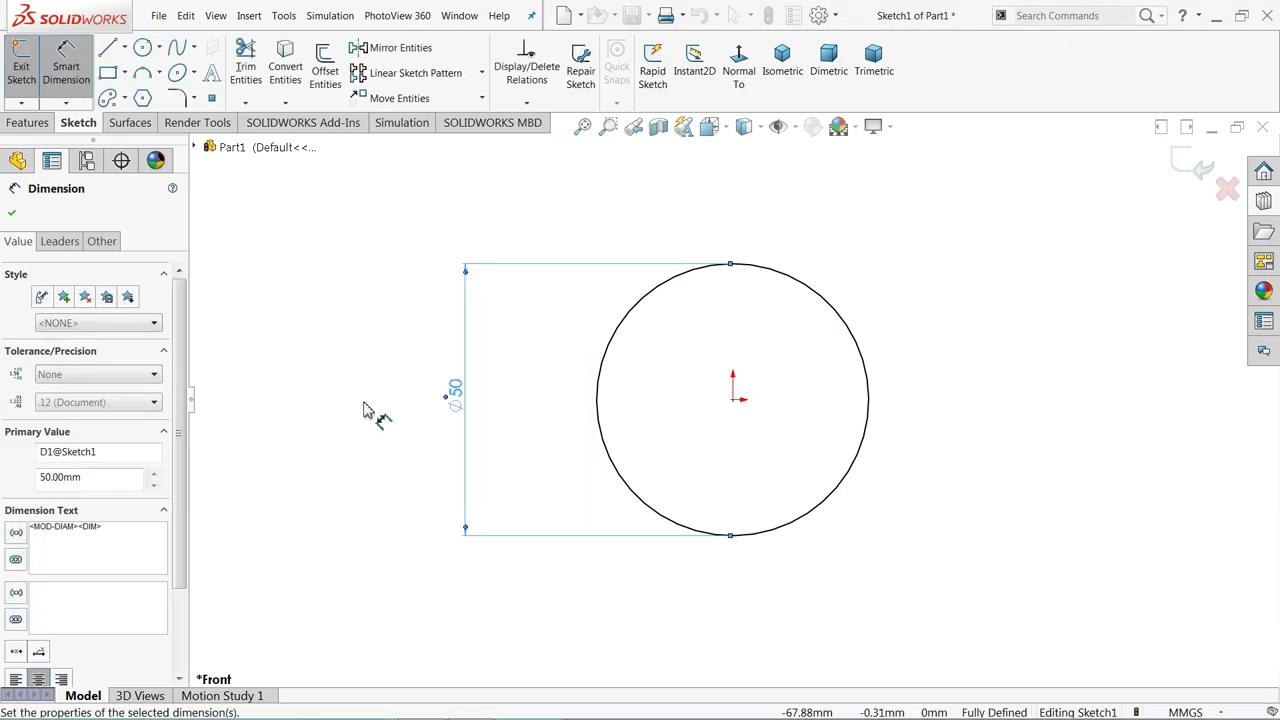
Extrude the circle into a solid cylinder with a Mid Plane depth of 140 mm
click(28, 122)
click(24, 85)
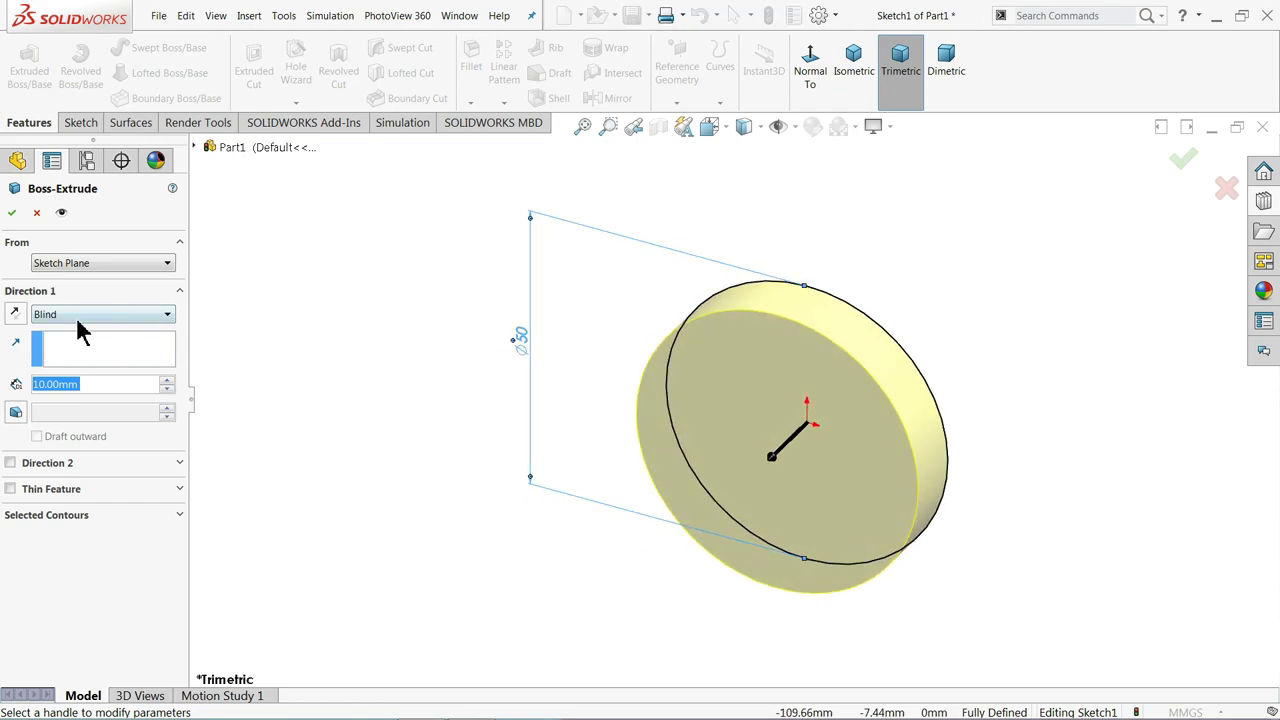
click(68, 316)
click(60, 397)
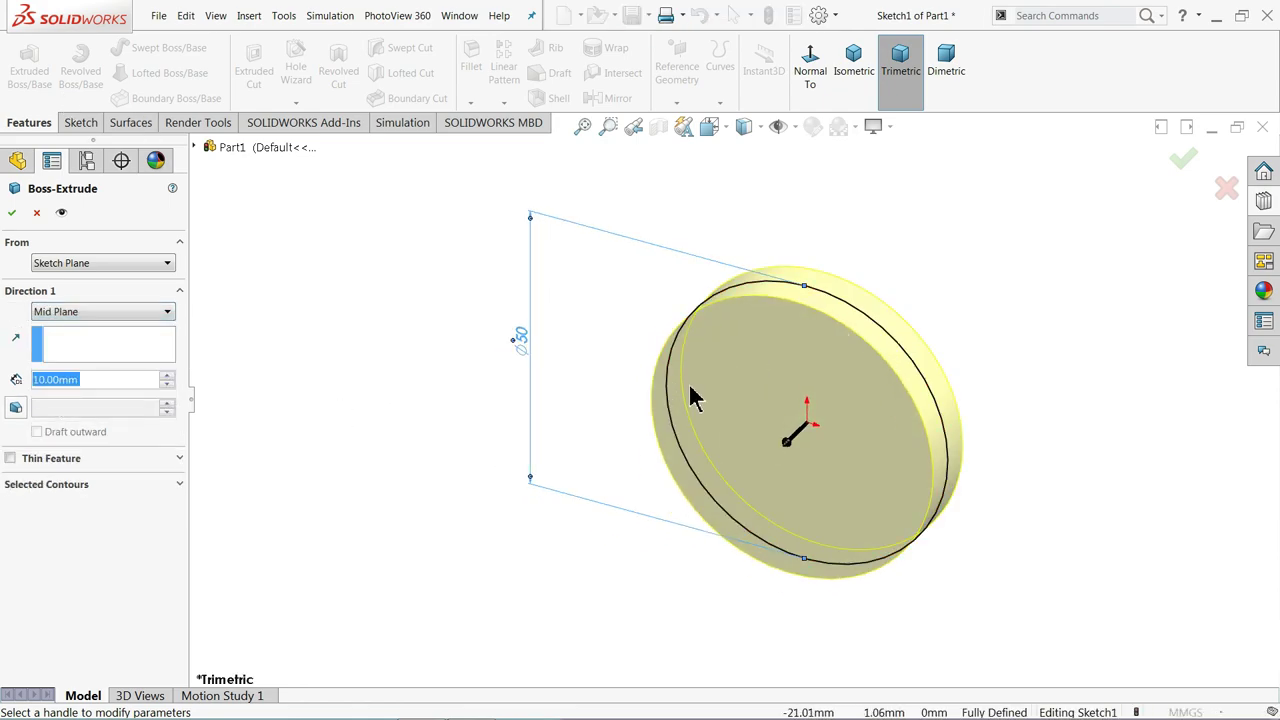
text(140)
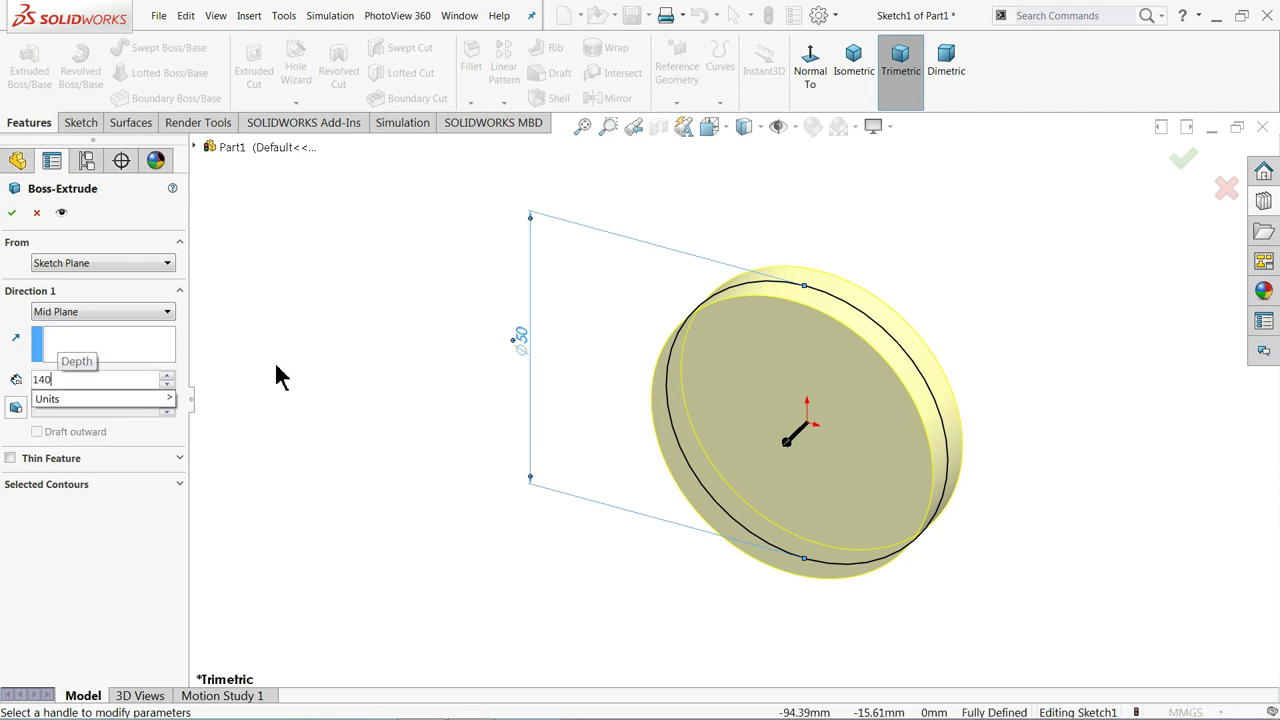
key(Return)
key(z)
scroll(851, 491, down, 3)
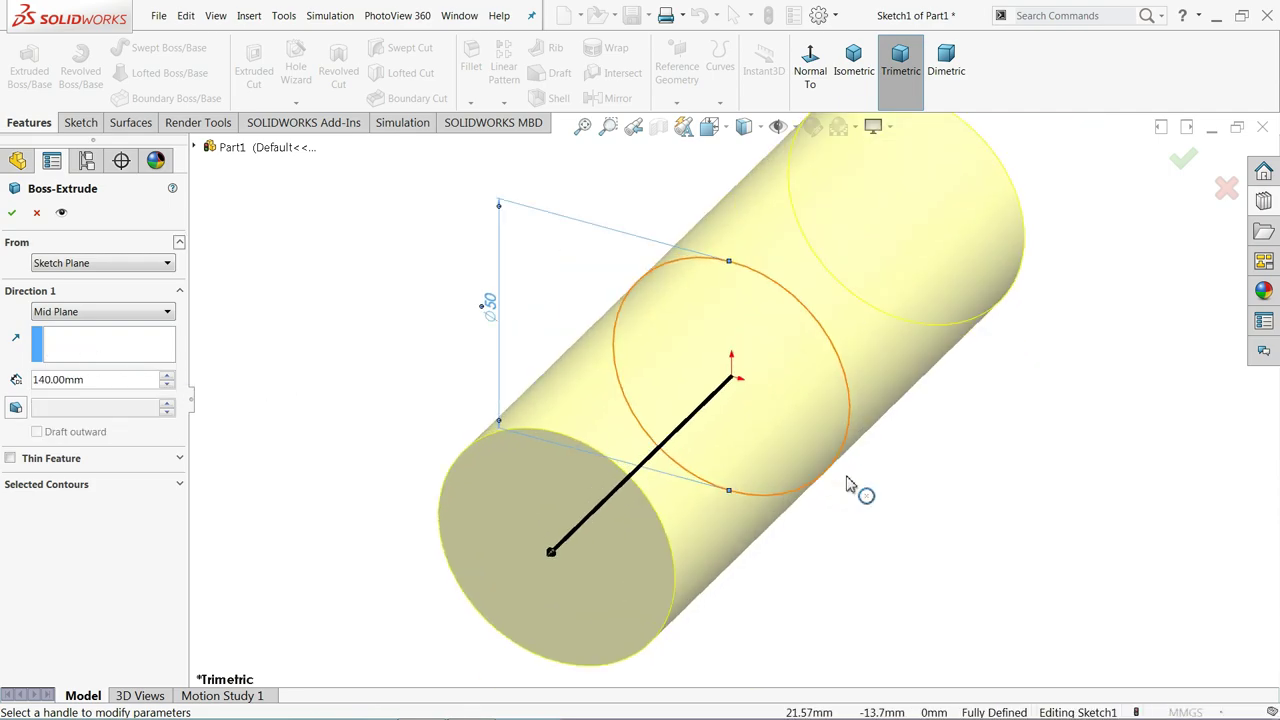
click(11, 214)
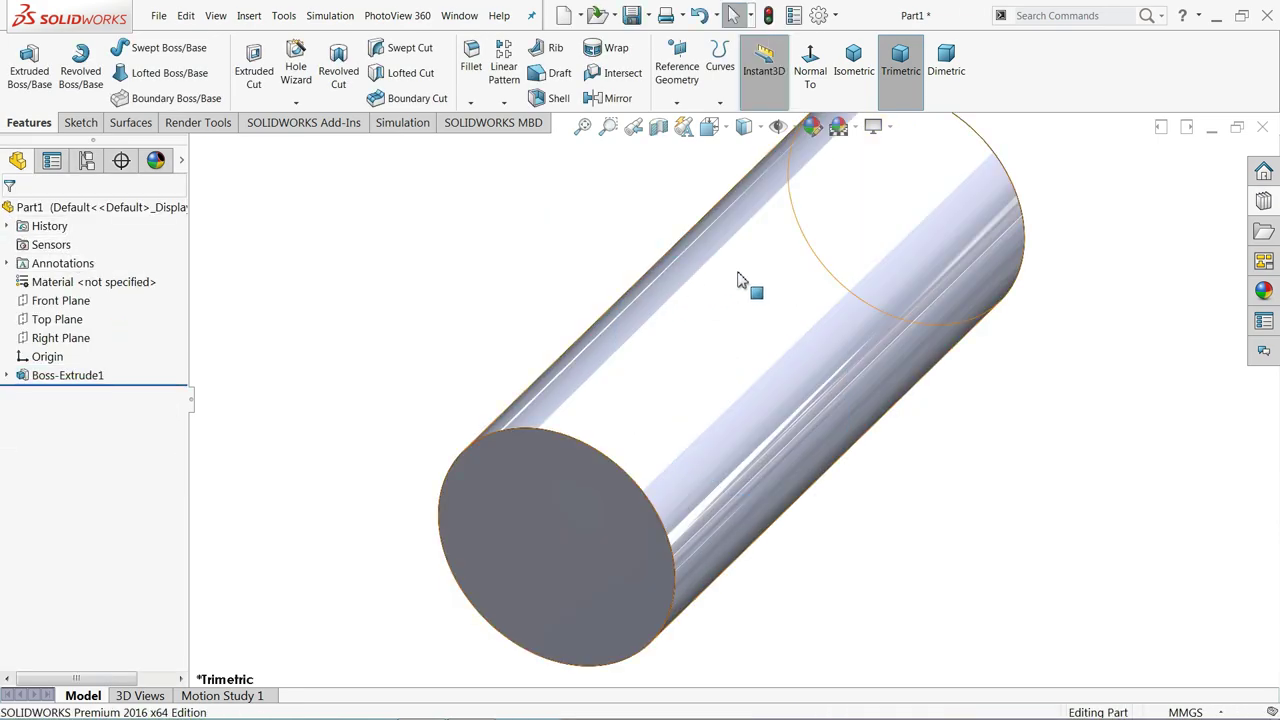
On the Front Plane, sketch a center rectangle about 4.9 mm high, centred on the topmost point of the cylinder's circular edge
middle_drag(748, 294, 755, 265)
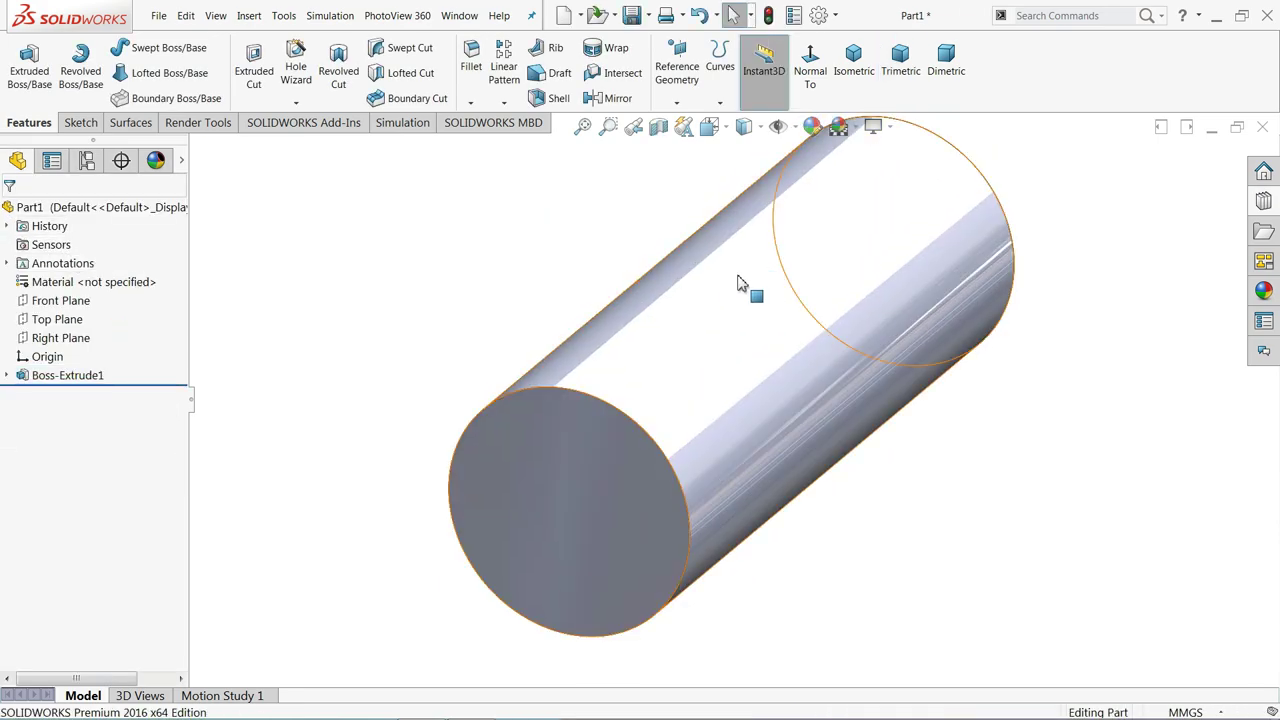
click(38, 306)
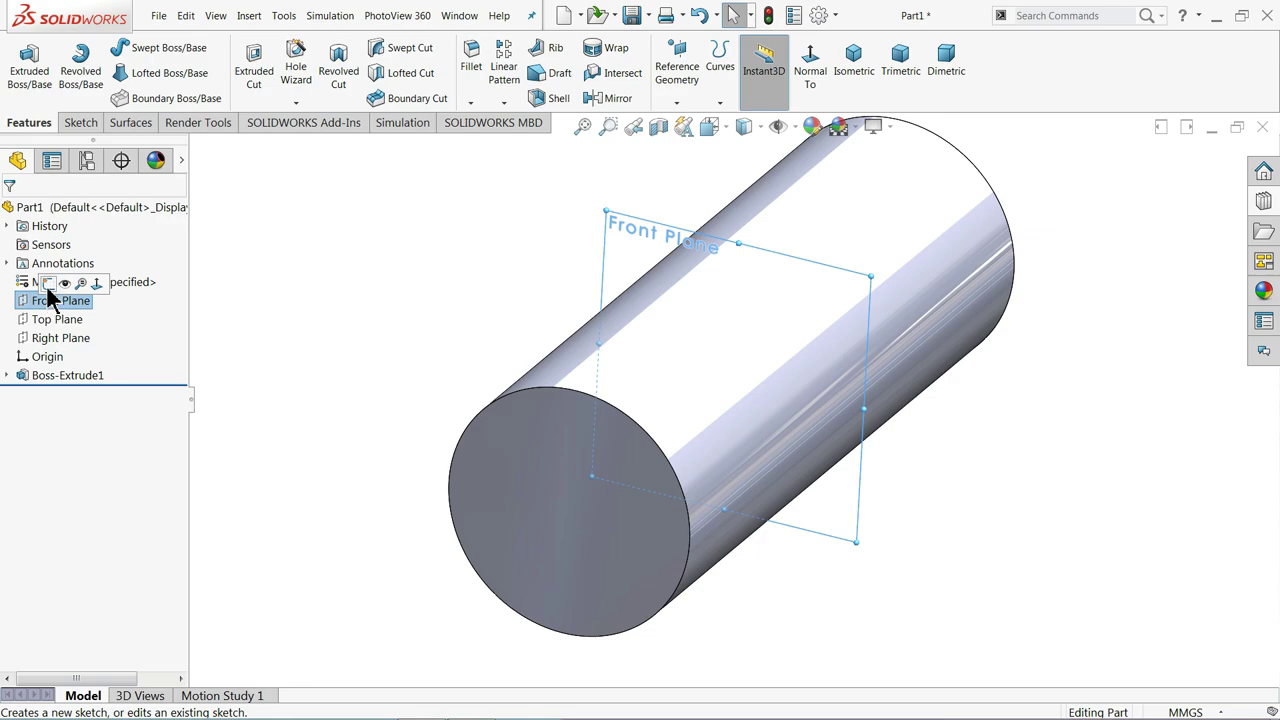
click(49, 287)
click(737, 84)
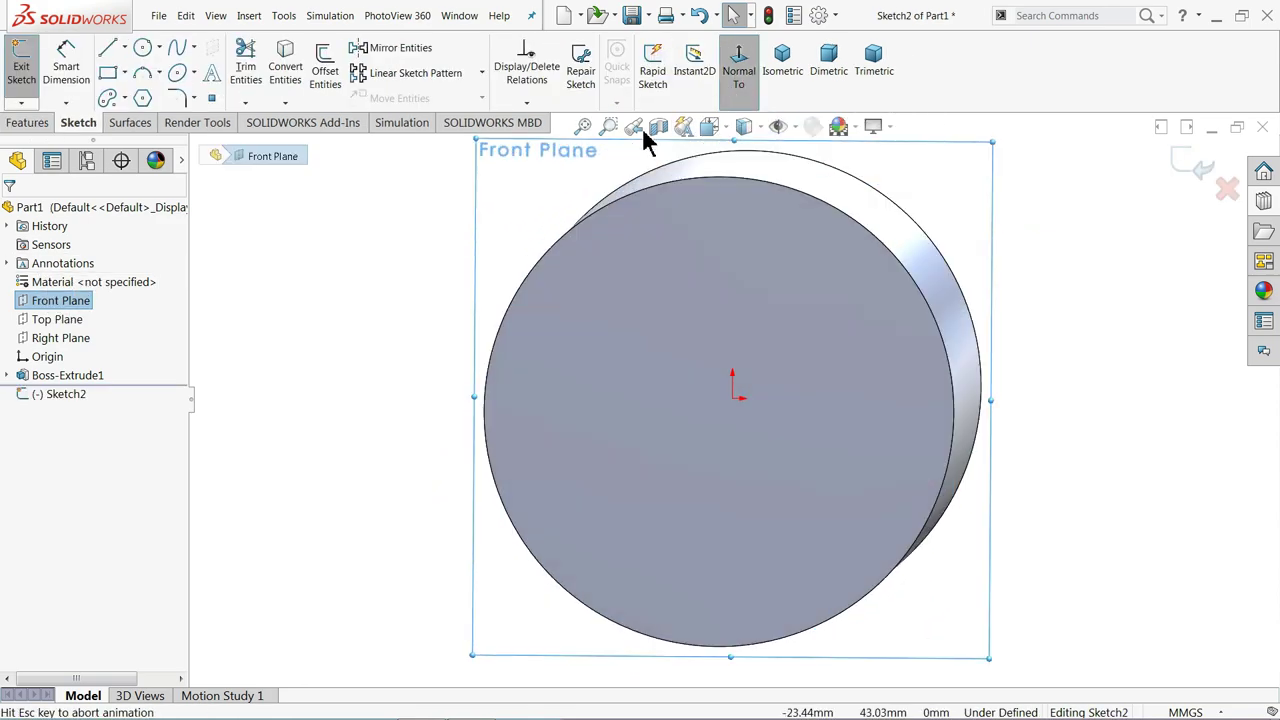
click(124, 74)
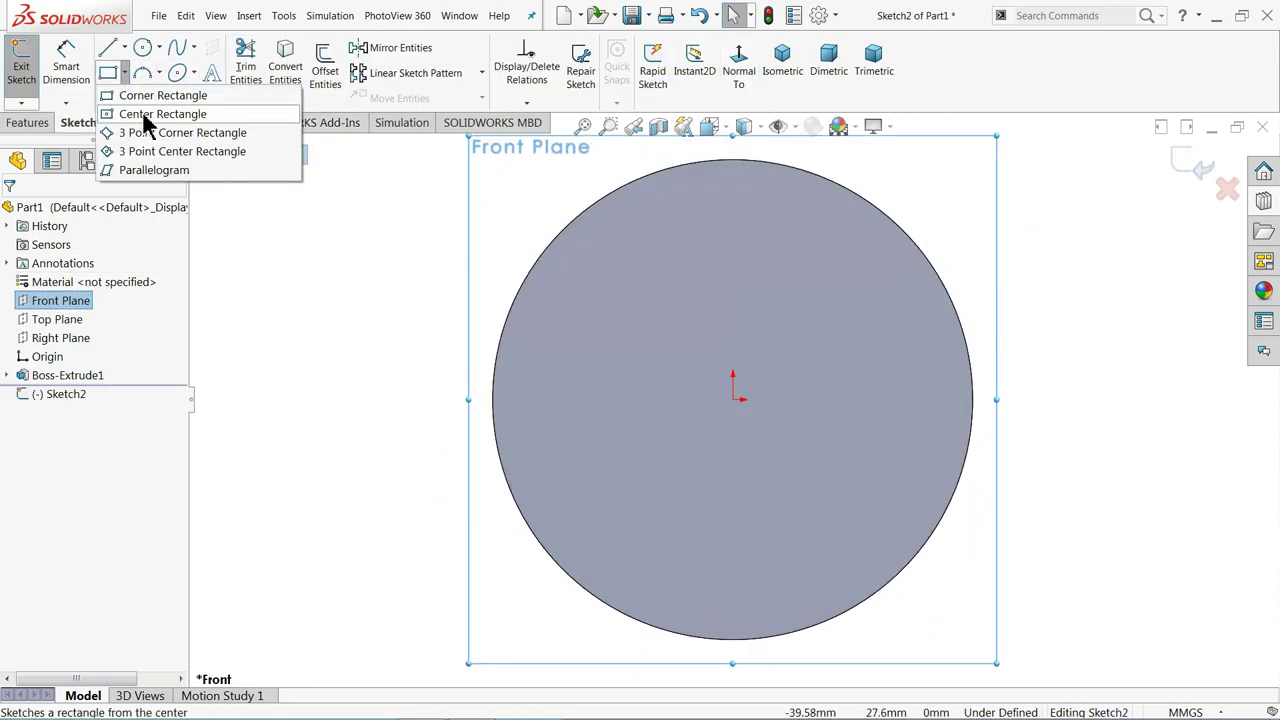
click(143, 114)
scroll(835, 258, down, 3)
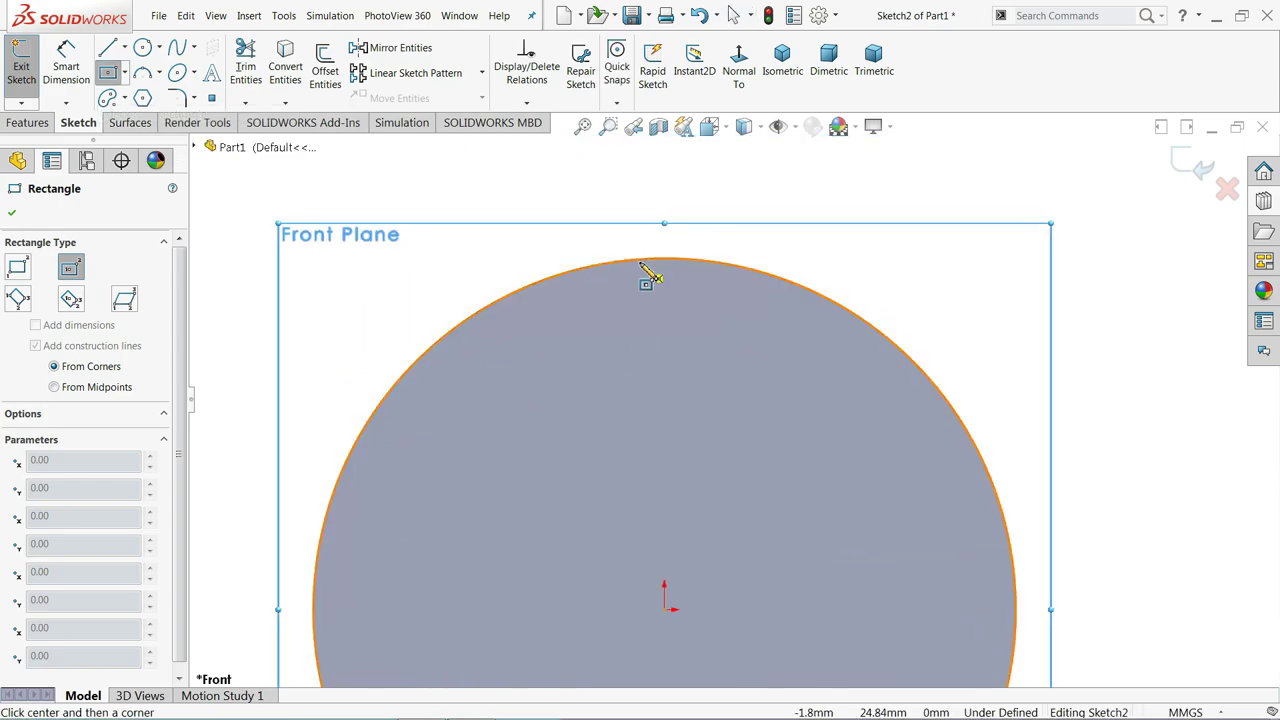
scroll(668, 265, down, 3)
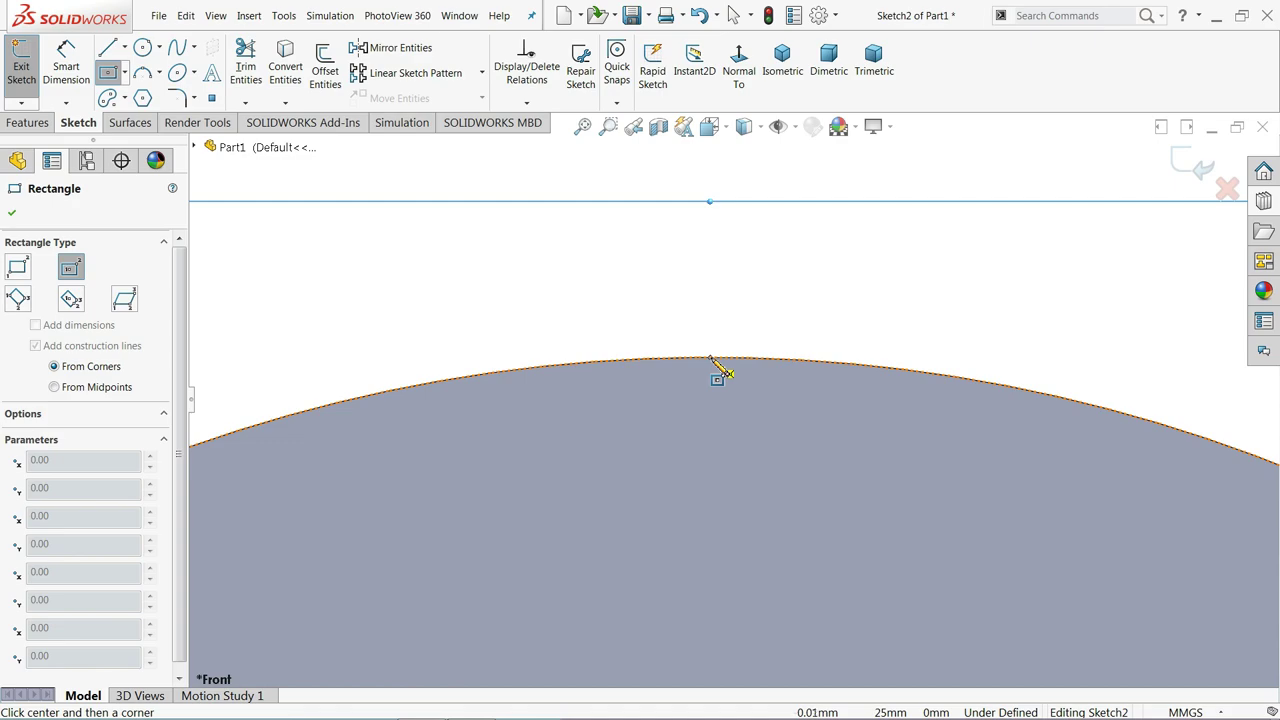
click(710, 357)
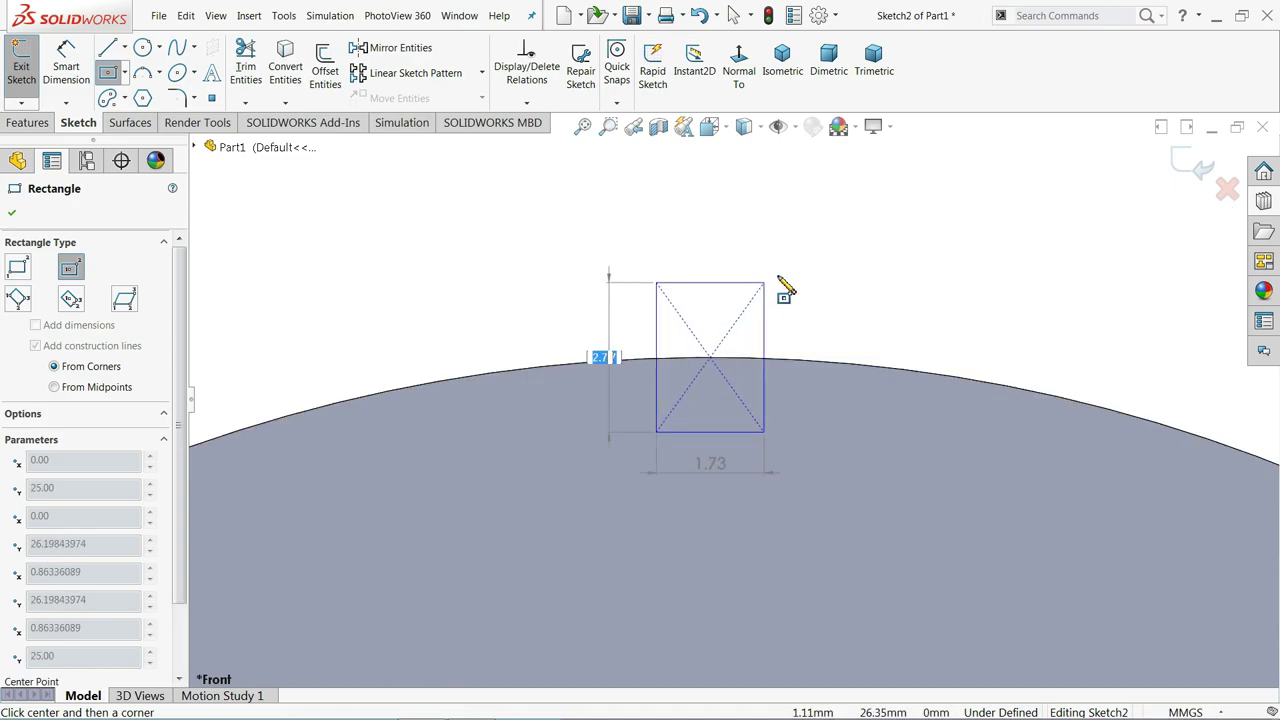
click(876, 206)
Dimension the rectangle as a square, 12.5 mm wide and 12.5 mm high
click(66, 64)
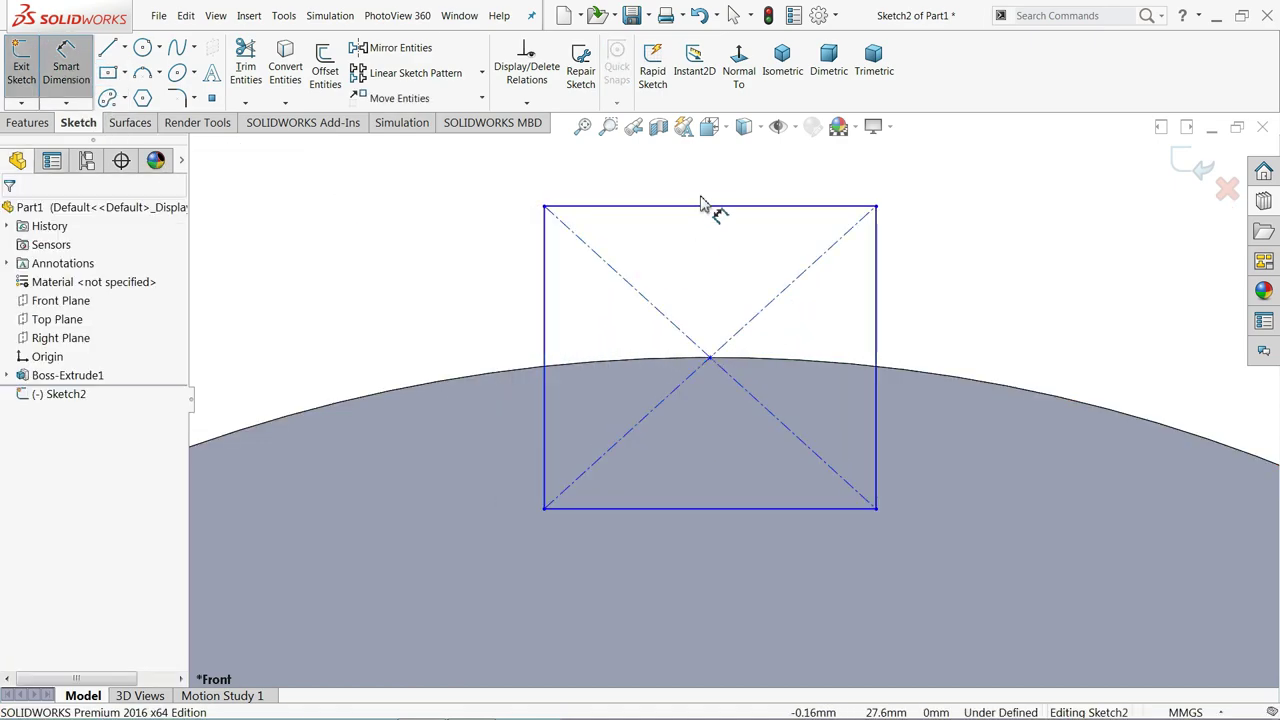
click(703, 210)
click(710, 185)
text(12.5)
key(Return)
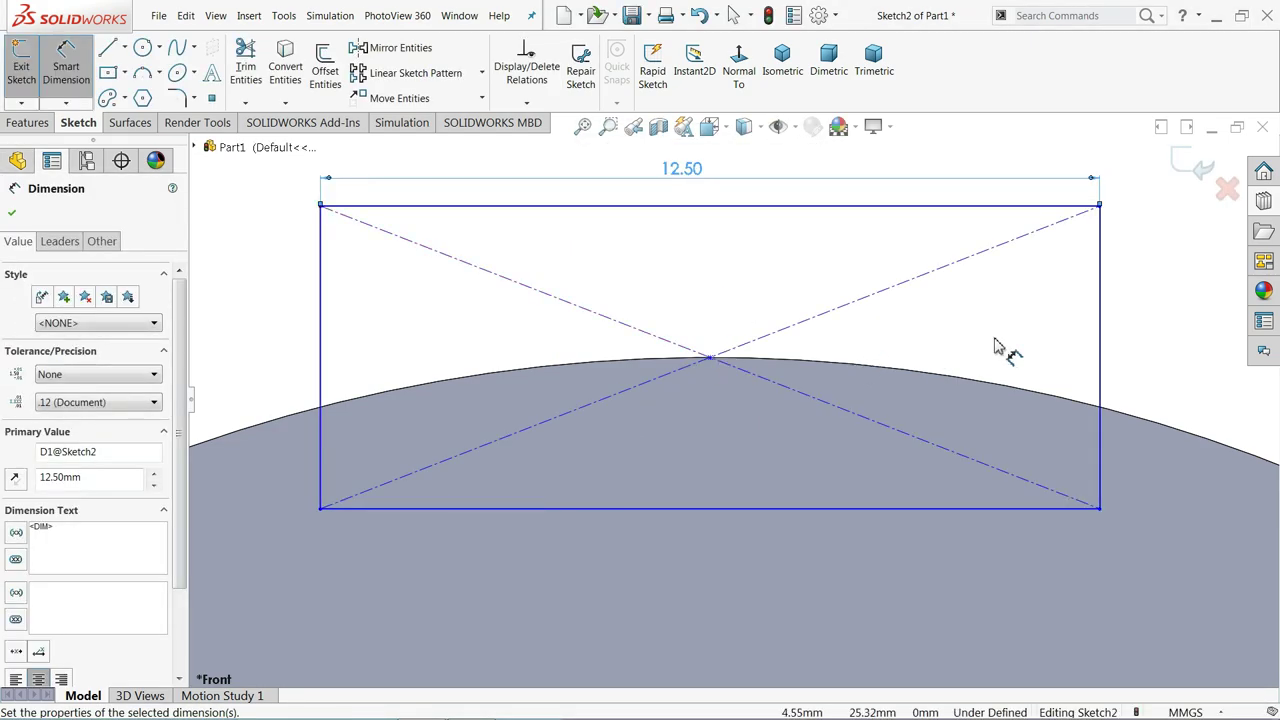
scroll(970, 355, up, 2)
click(990, 357)
click(1050, 360)
text(12.5)
click(950, 353)
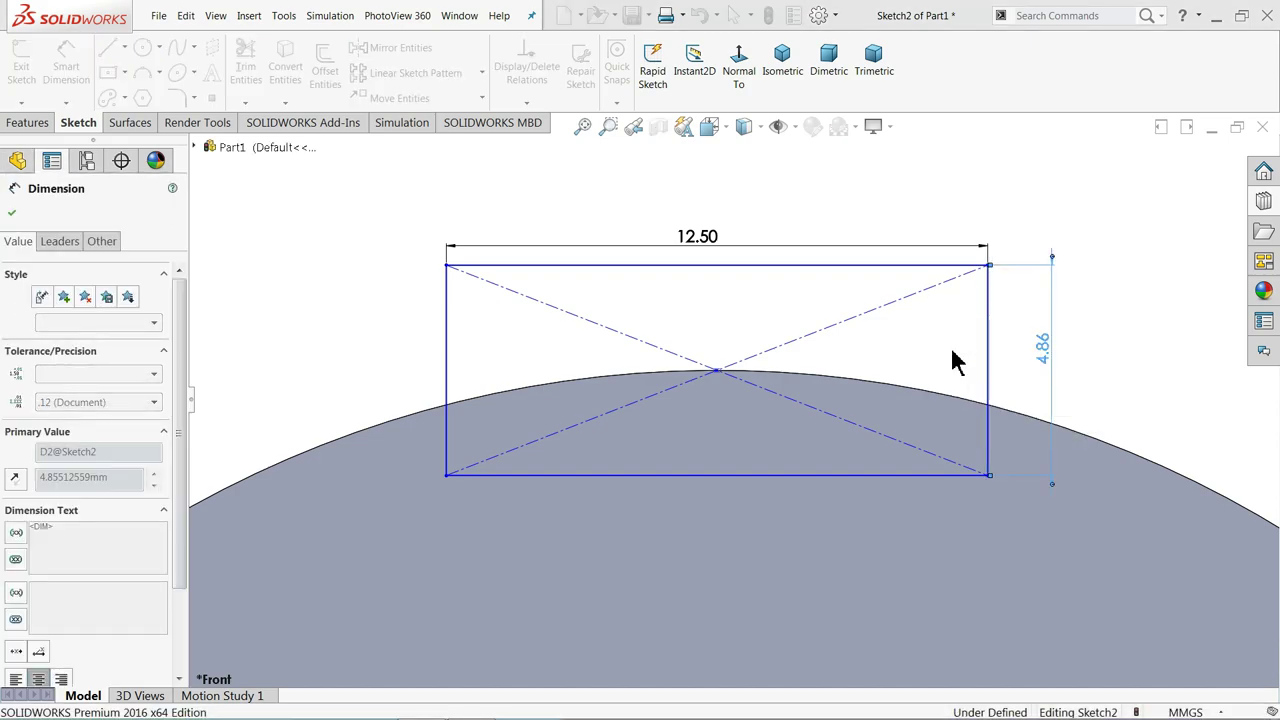
Add a driven vertical dimension between the square's centre point and the origin
scroll(740, 375, up, 5)
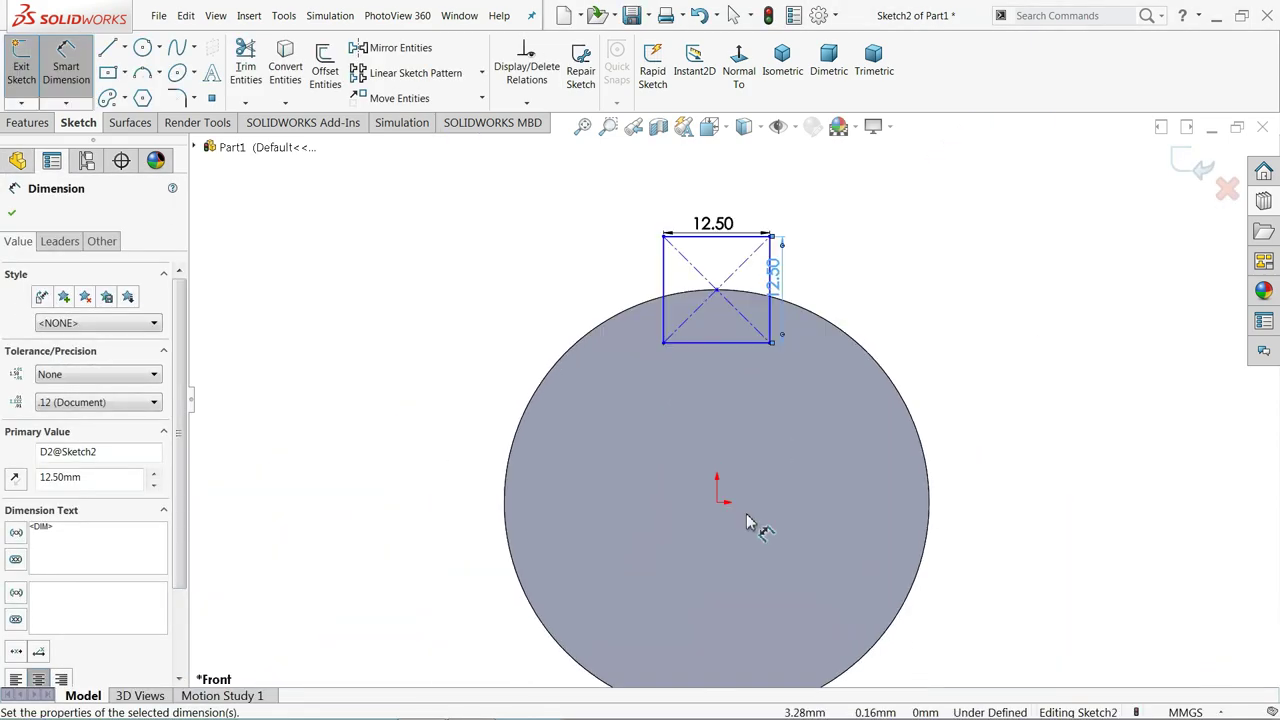
scroll(751, 523, down, 1)
click(710, 240)
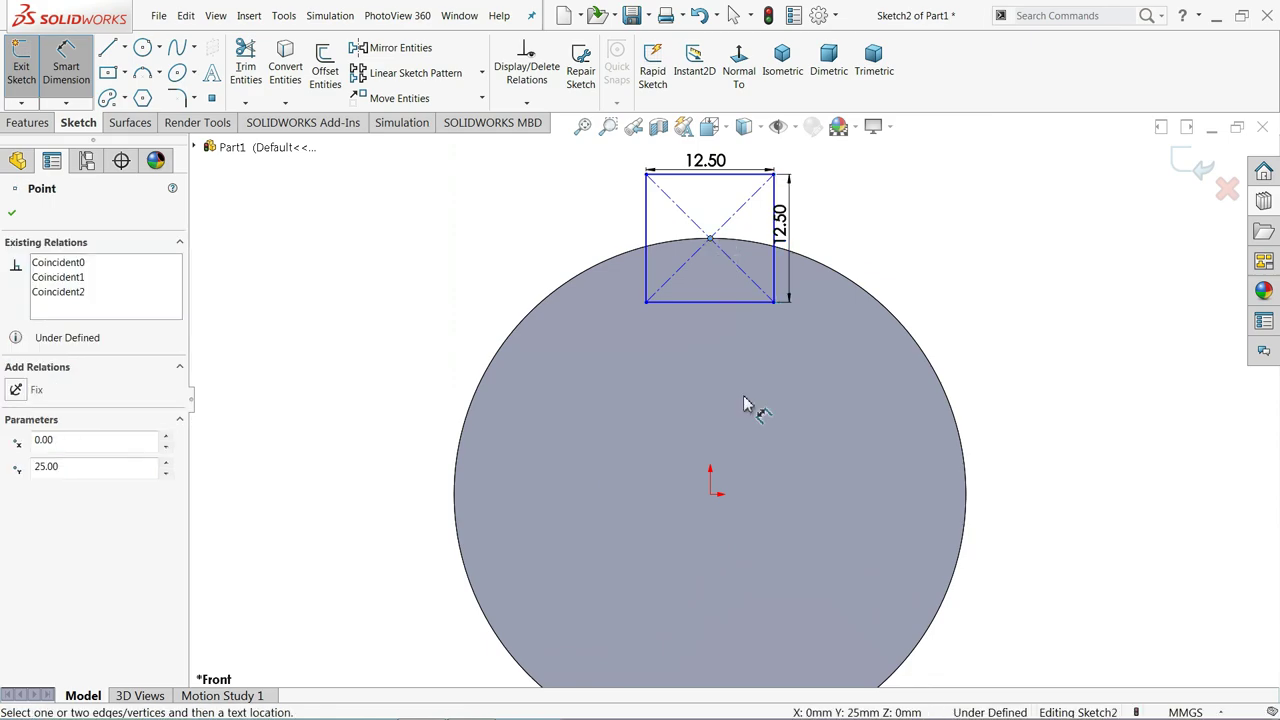
click(710, 493)
click(368, 400)
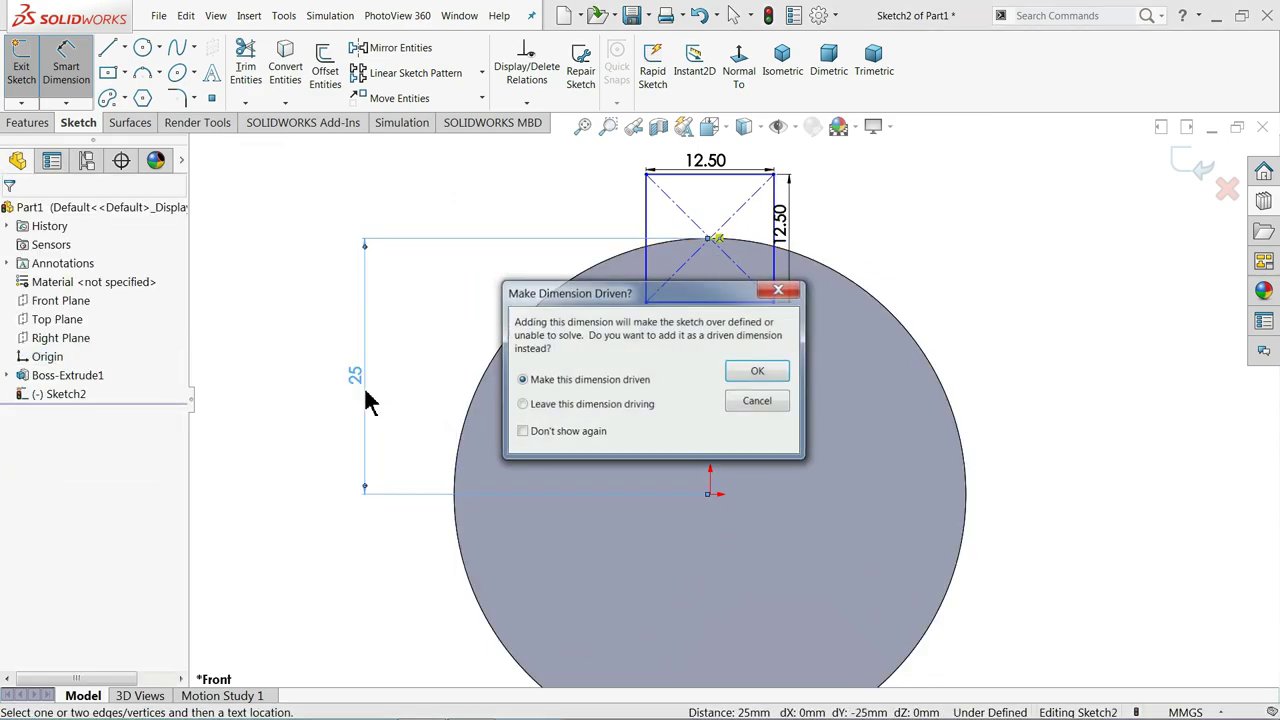
click(770, 377)
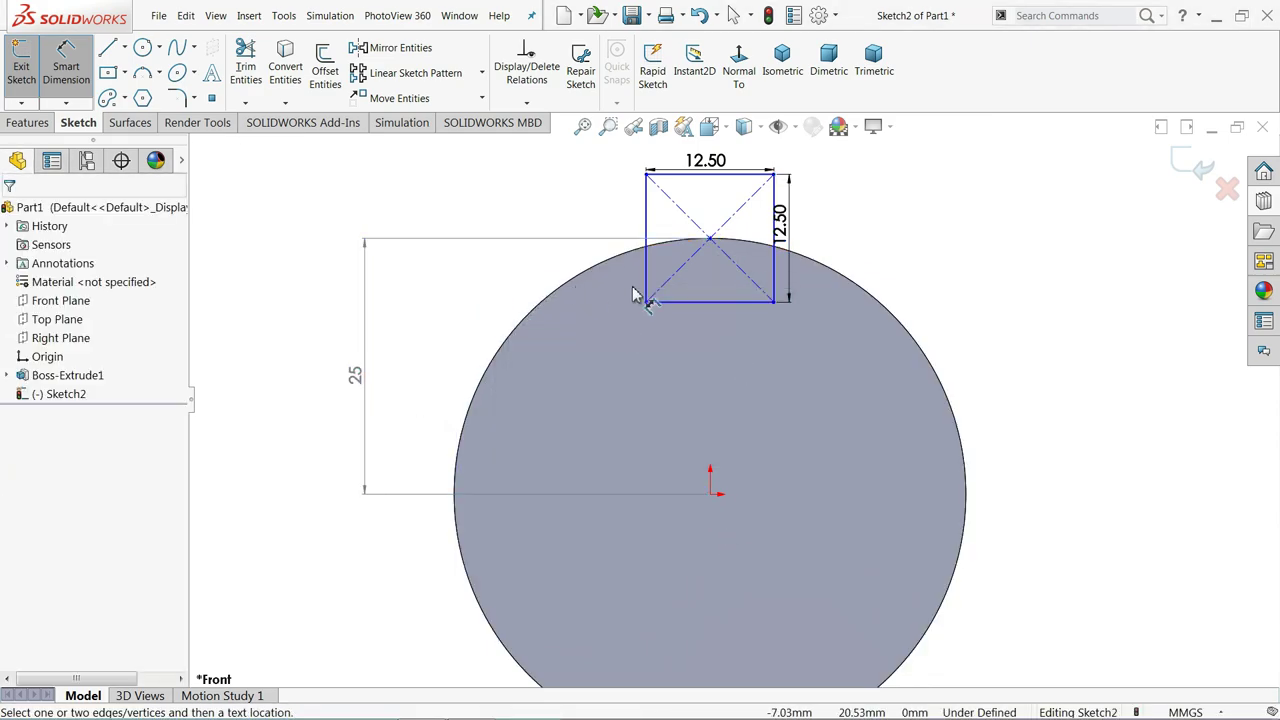
Add a driven vertical dimension between the square's centre point and the lowest point of the cylinder's circular edge
click(710, 242)
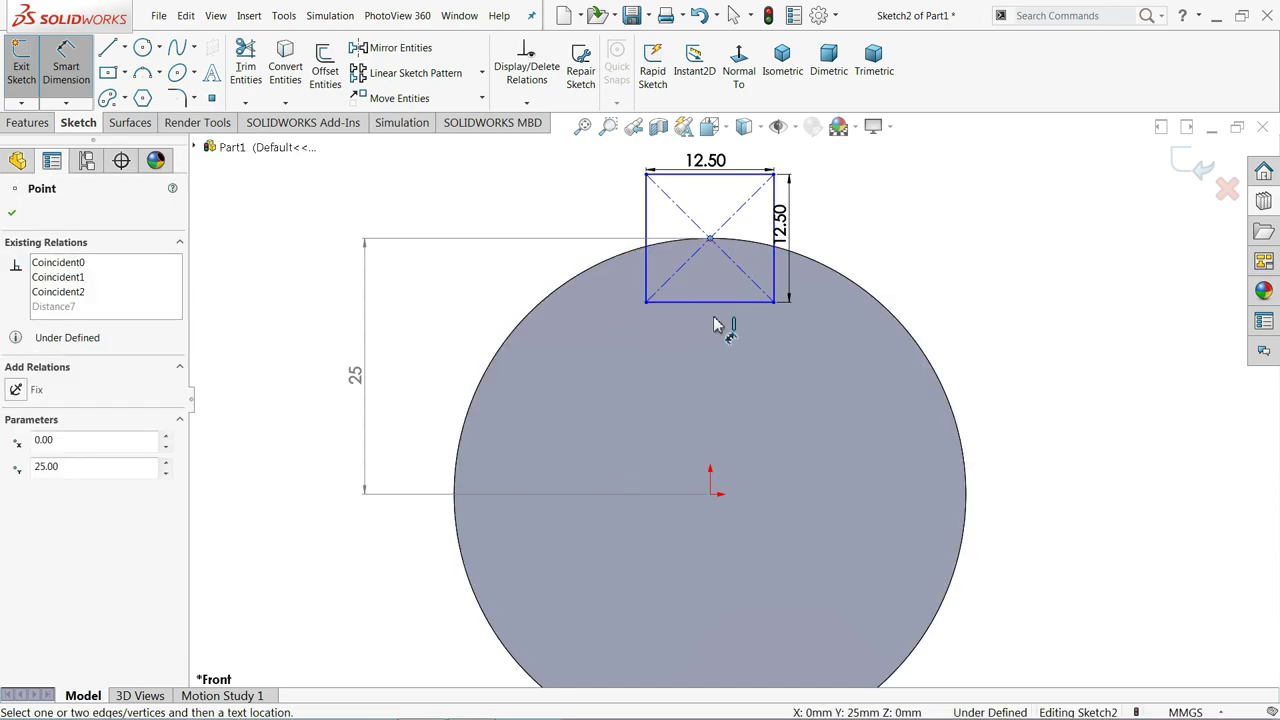
scroll(771, 494, up, 3)
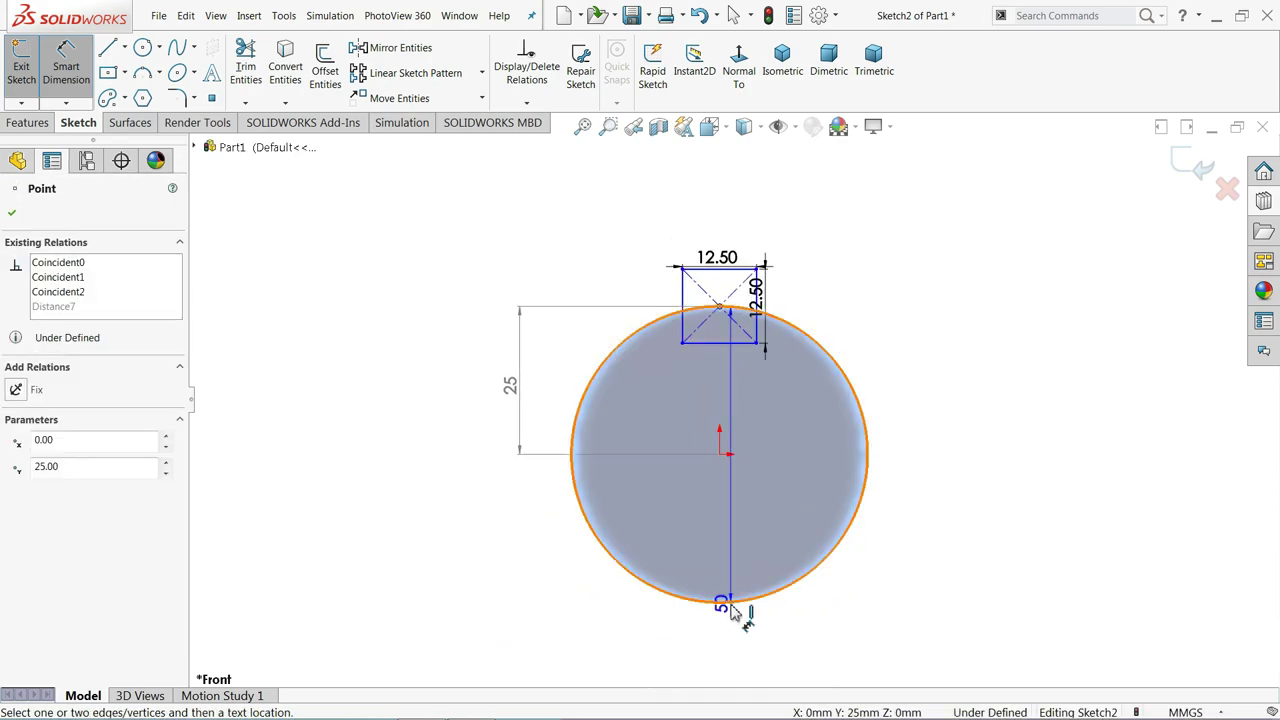
click(728, 601)
click(935, 474)
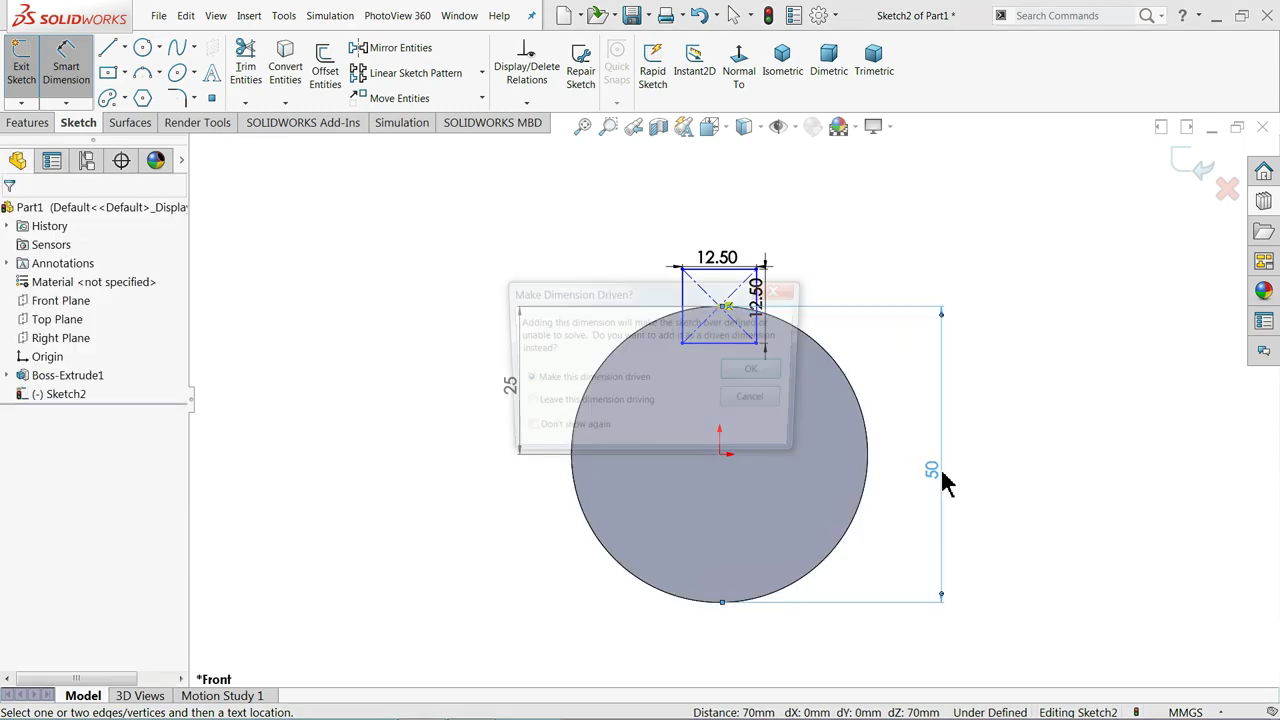
click(758, 372)
scroll(849, 266, up, 3)
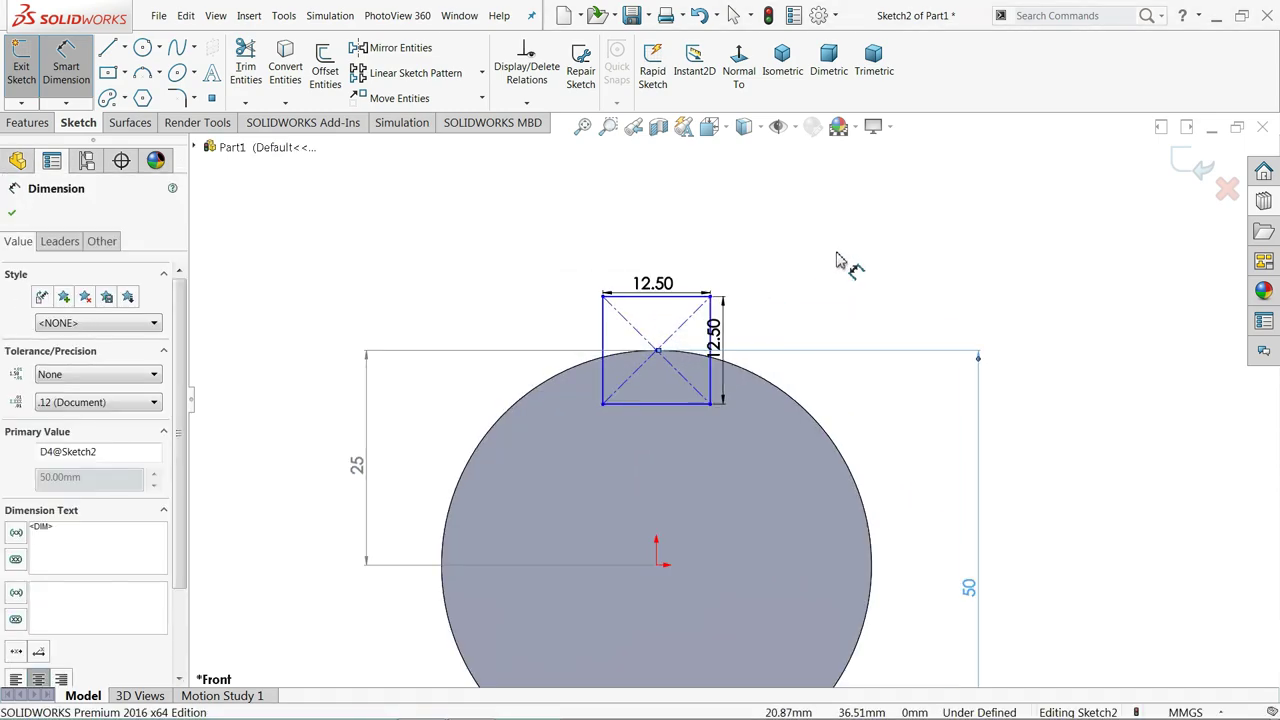
scroll(673, 520, up, 1)
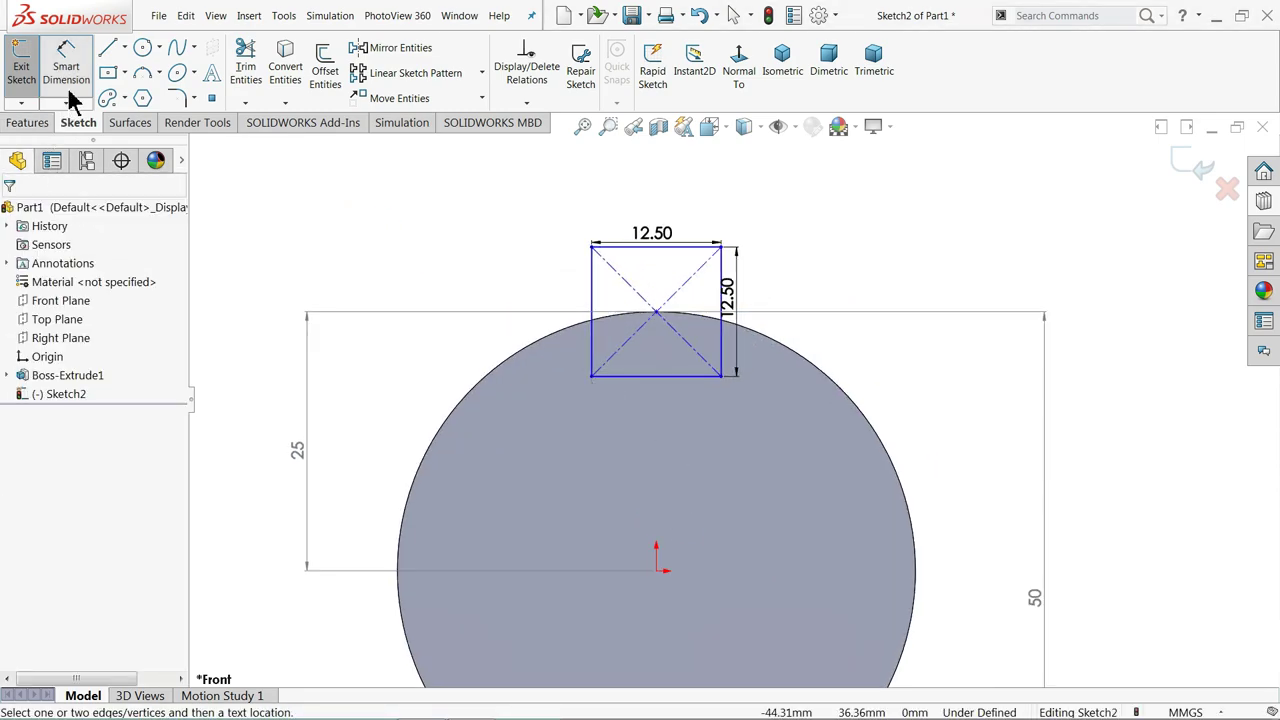
Add a Vertical relation between the square's centre point and the origin
click(66, 88)
click(657, 571)
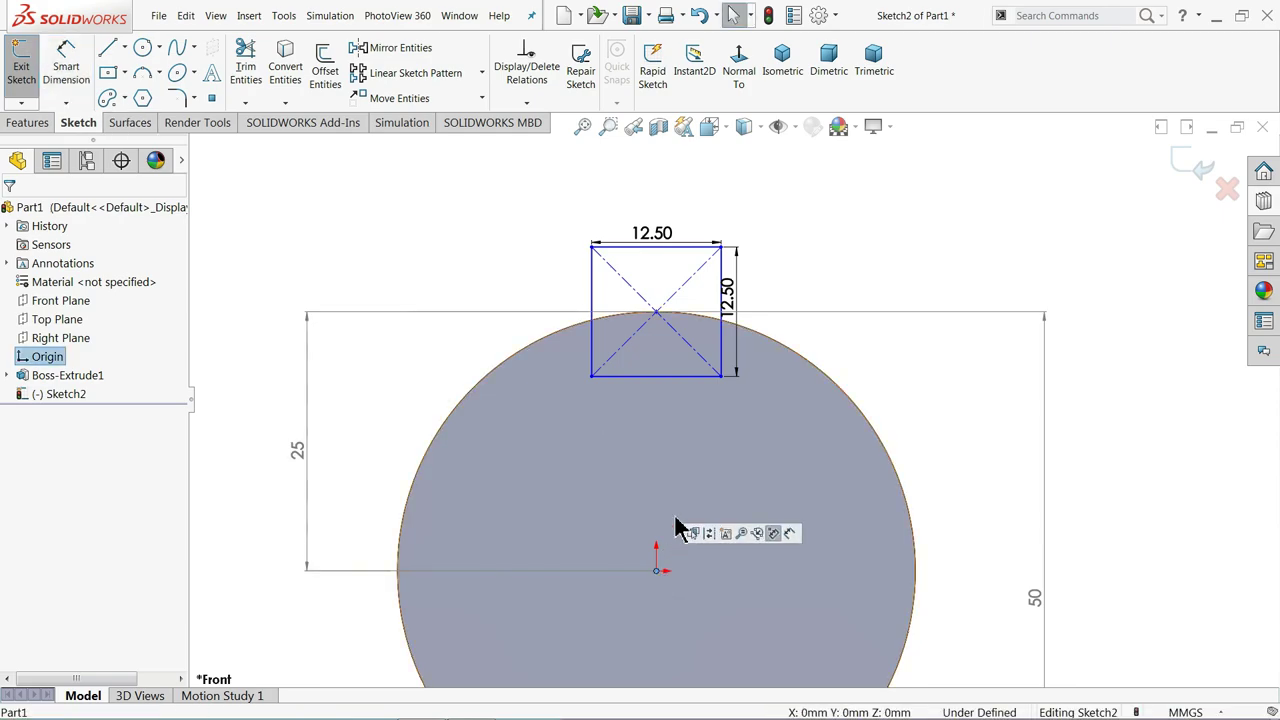
ctrl+click(655, 315)
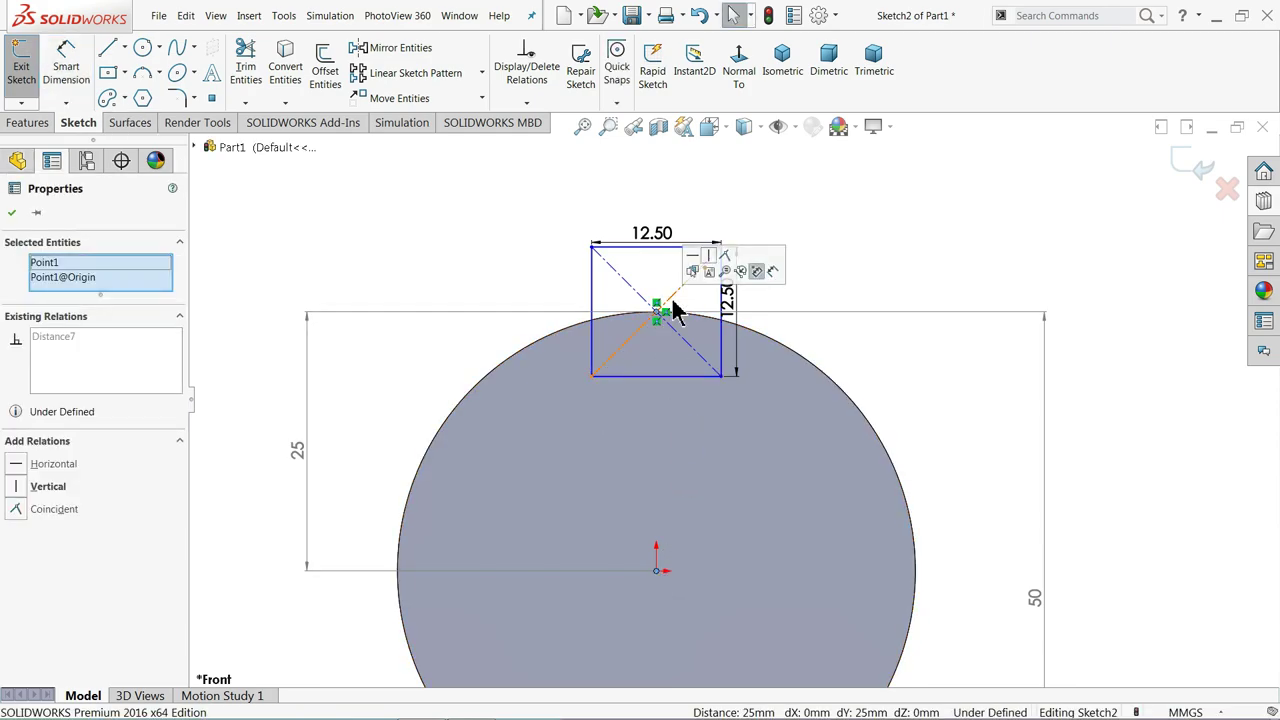
click(712, 260)
click(866, 234)
Cut a slot into the cylinder by extruding the square as a Mid Plane cut, 62 mm deep
scroll(766, 502, up, 3)
scroll(720, 425, up, 3)
mouse_move(822, 355)
middle_down()
mouse_move(780, 380)
mouse_move(766, 443)
middle_up()
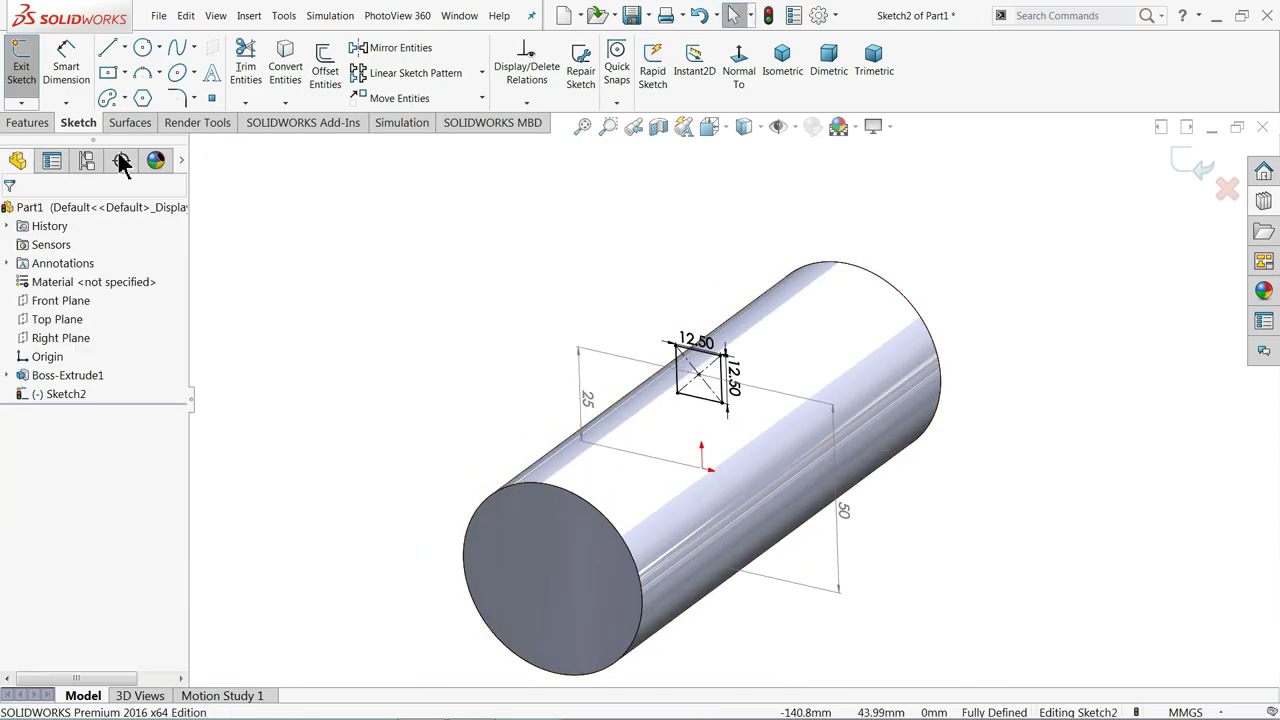
click(44, 124)
click(252, 70)
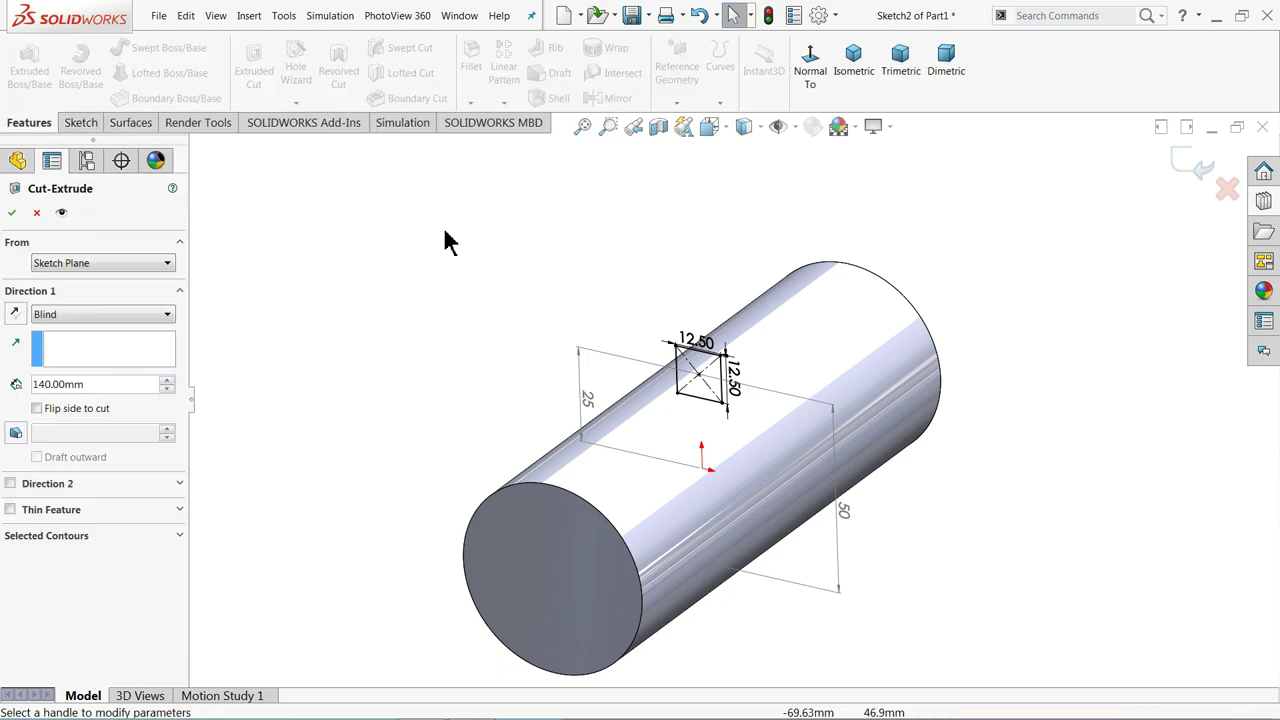
scroll(702, 476, down, 1)
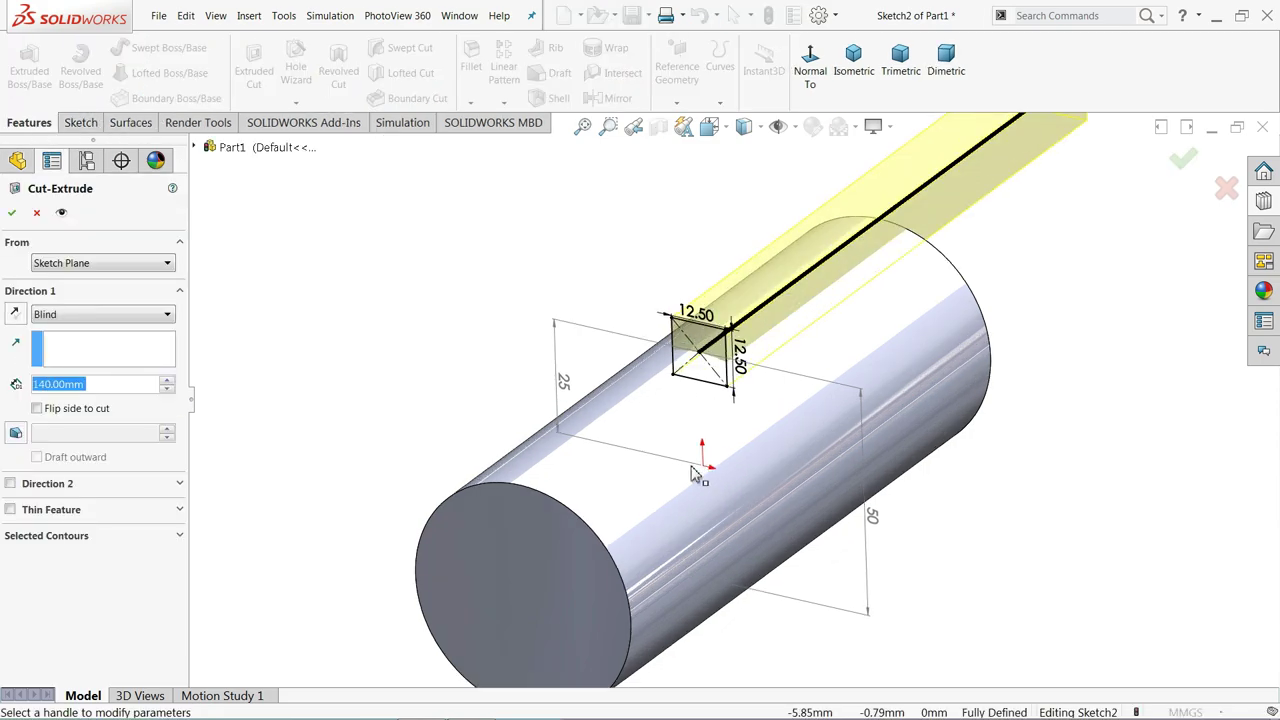
click(50, 318)
click(52, 440)
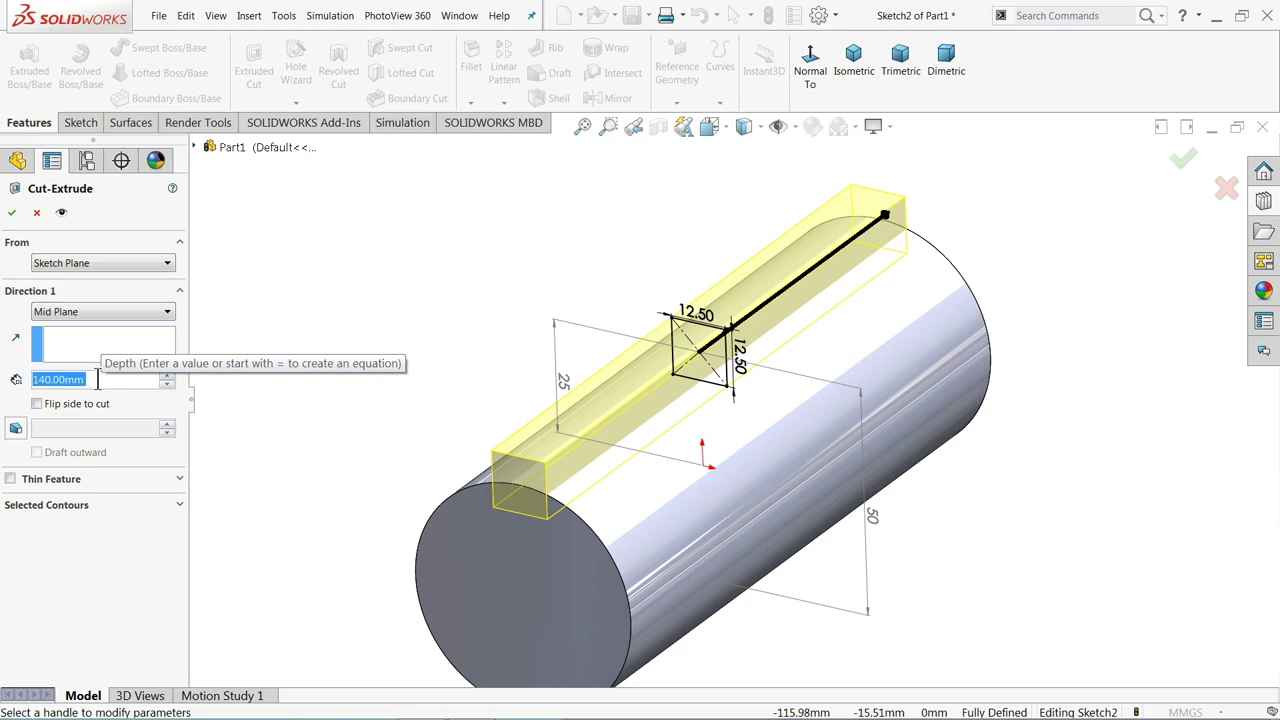
text(62)
key(Return)
middle_drag(437, 369, 422, 399)
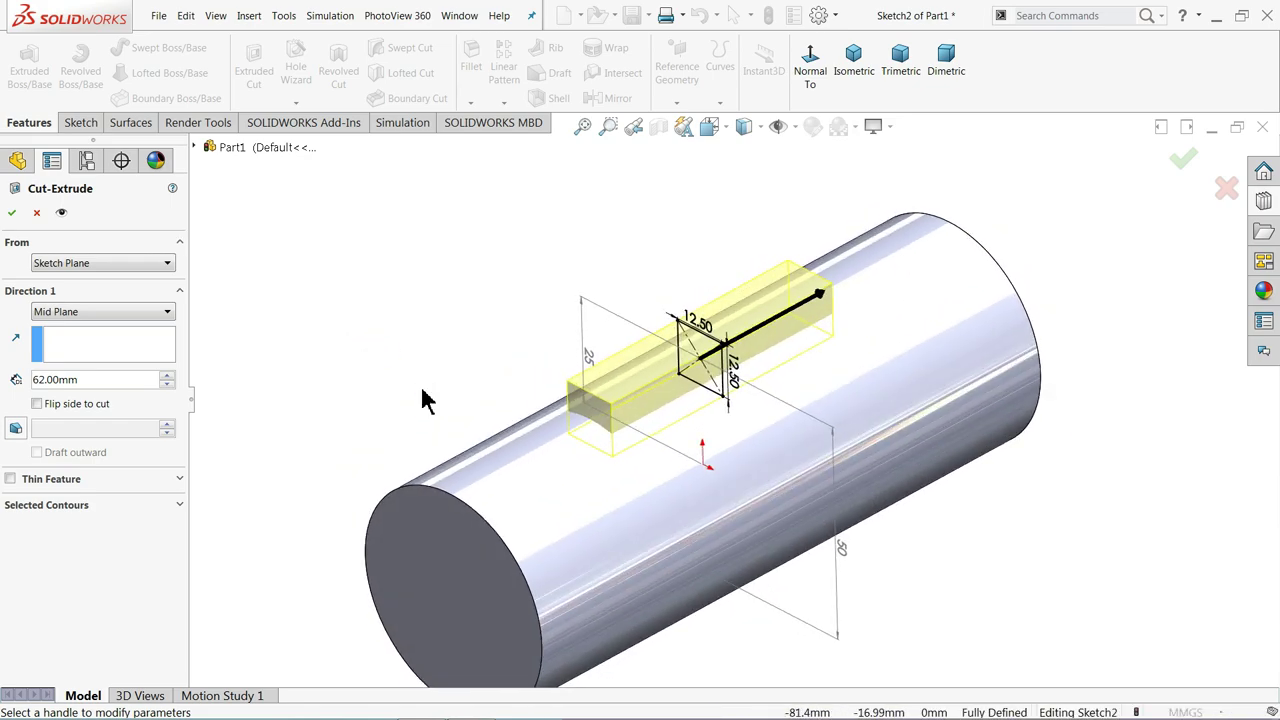
click(11, 213)
mouse_move(335, 330)
middle_down()
mouse_move(397, 329)
mouse_move(346, 334)
middle_up()
scroll(346, 343, up, 2)
key(f)
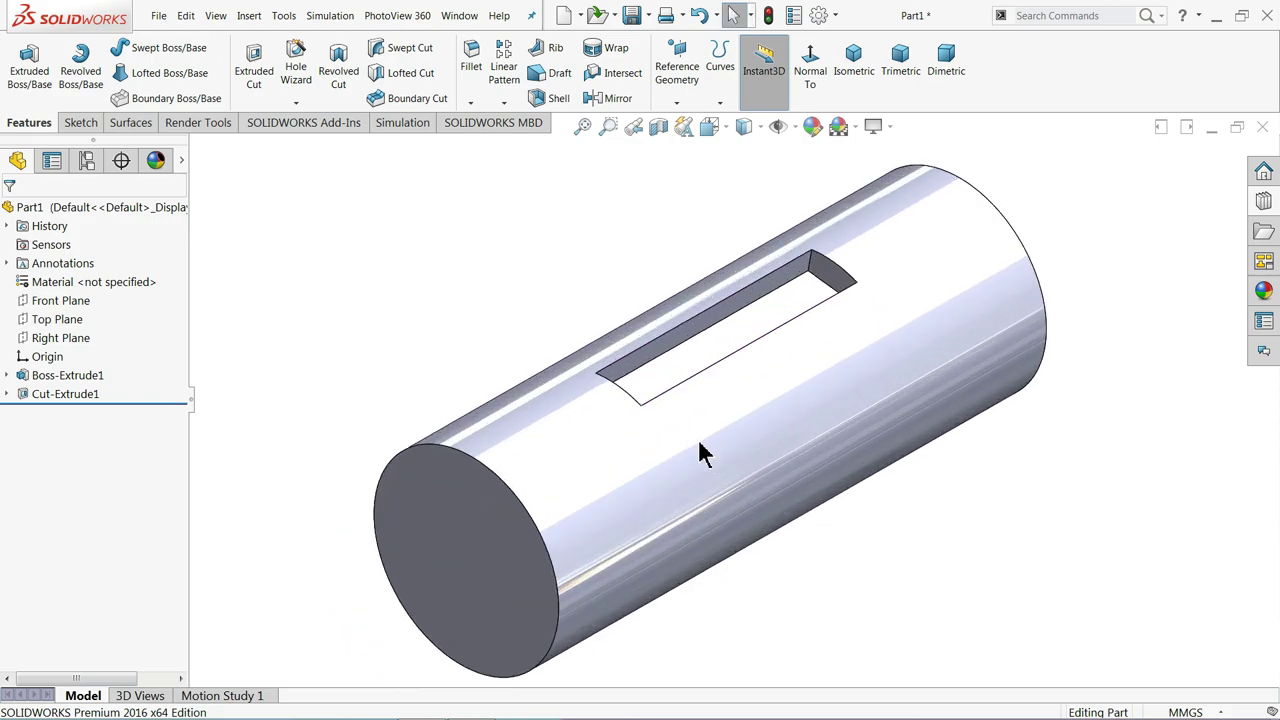
Apply the satin finish stainless steel appearance from the Steel metals to the whole part
click(64, 209)
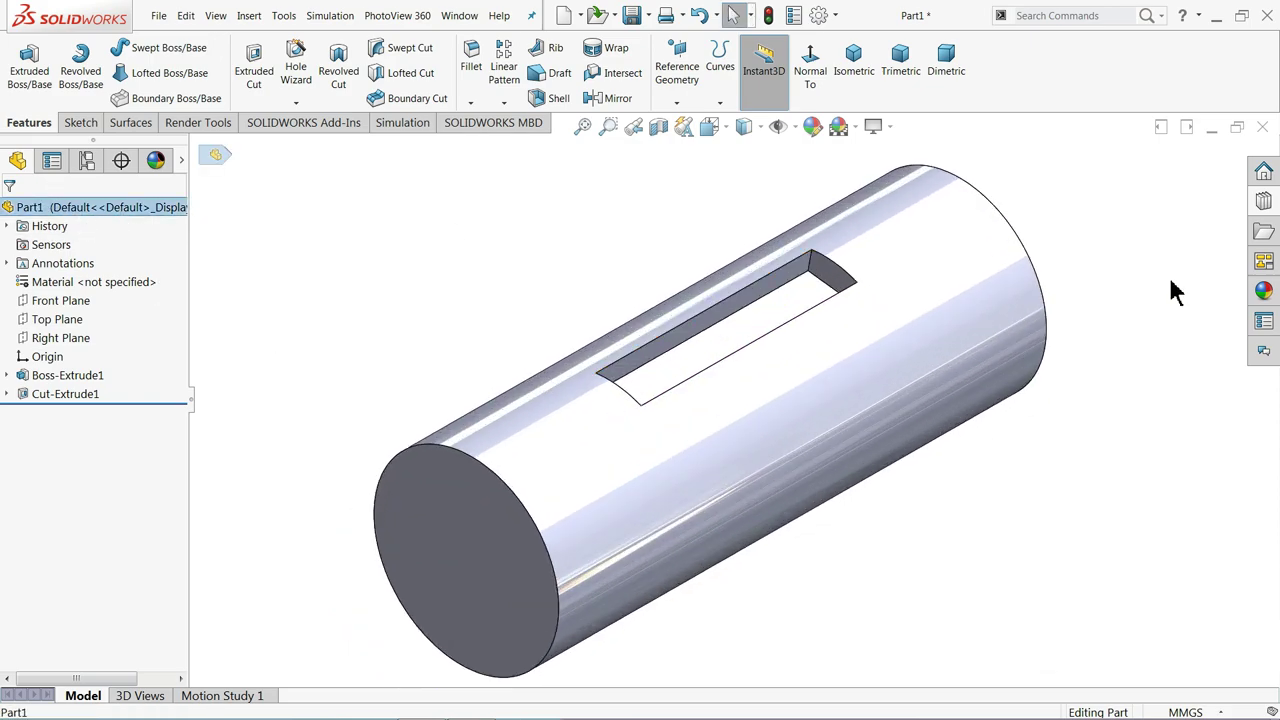
click(1265, 290)
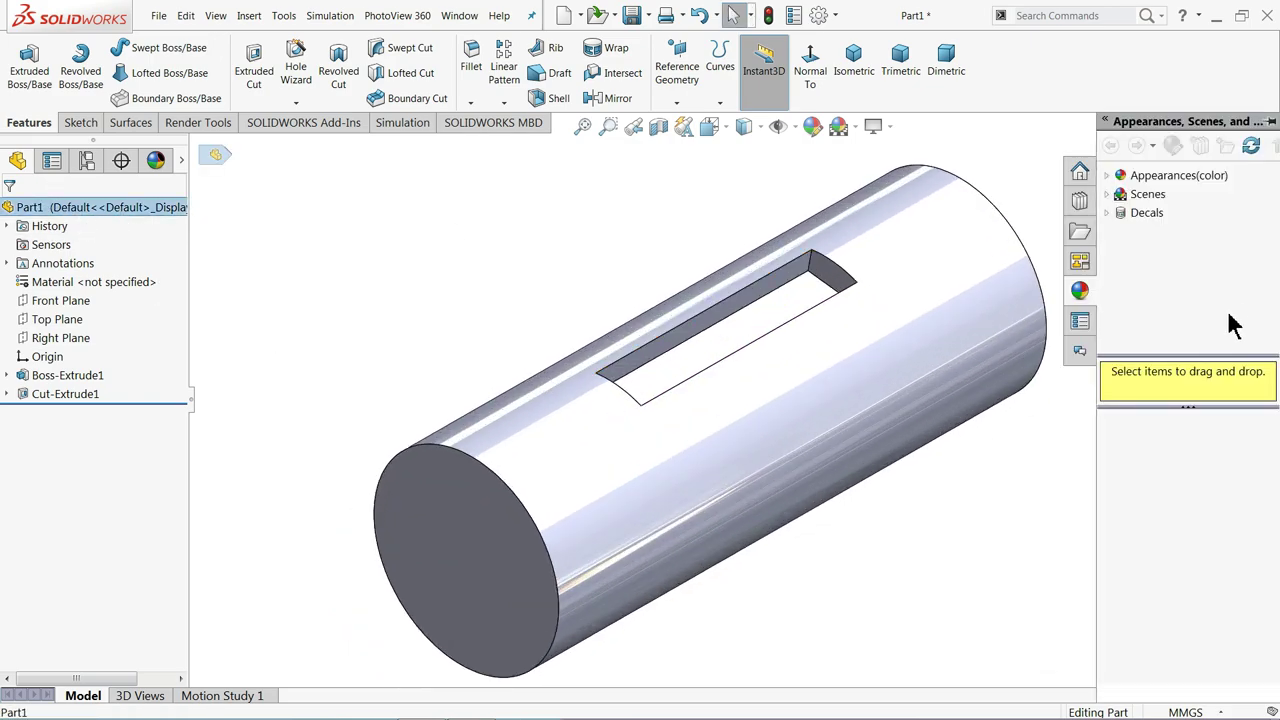
click(1123, 180)
click(1111, 176)
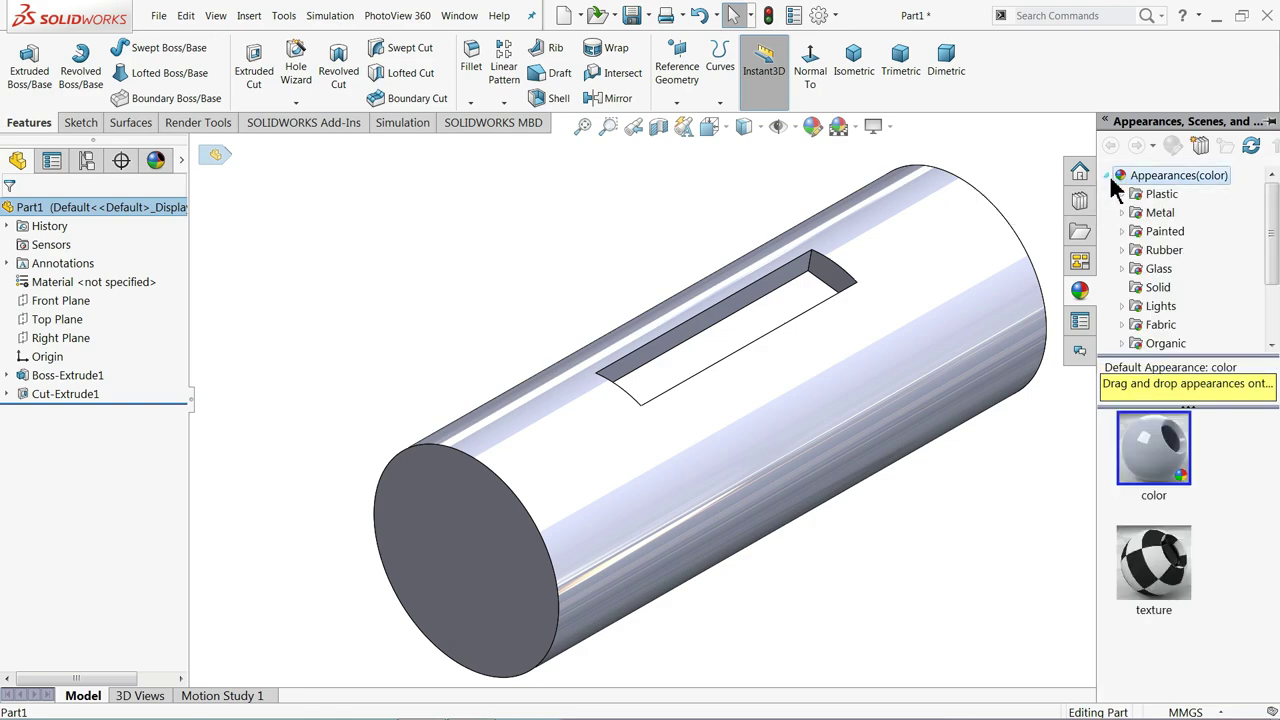
click(1122, 211)
click(1173, 196)
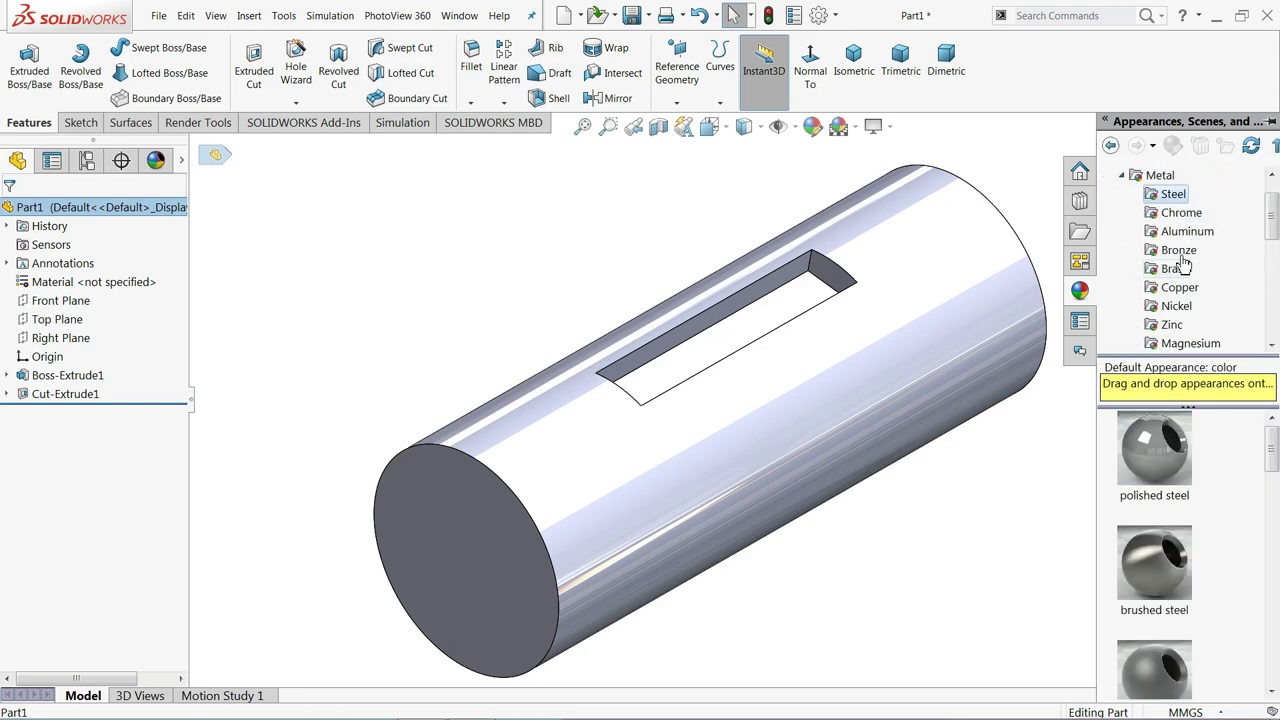
double_click(1170, 590)
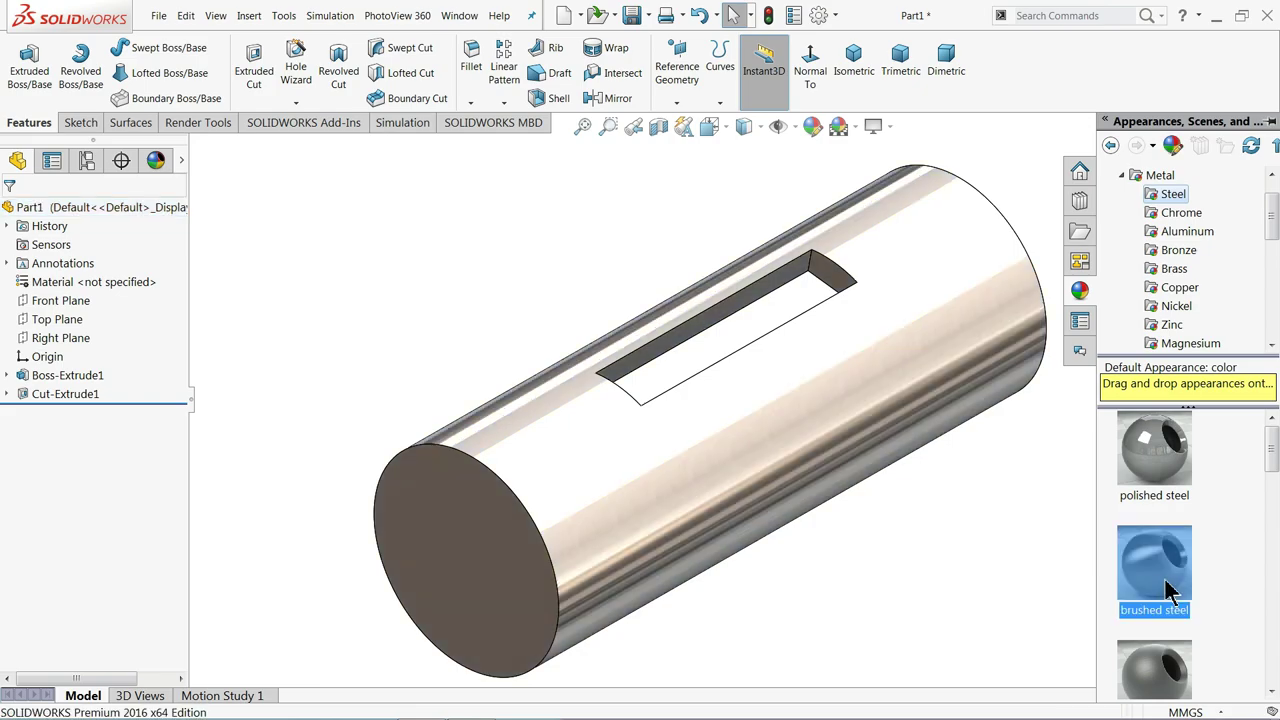
double_click(1152, 676)
middle_drag(967, 575, 935, 515)
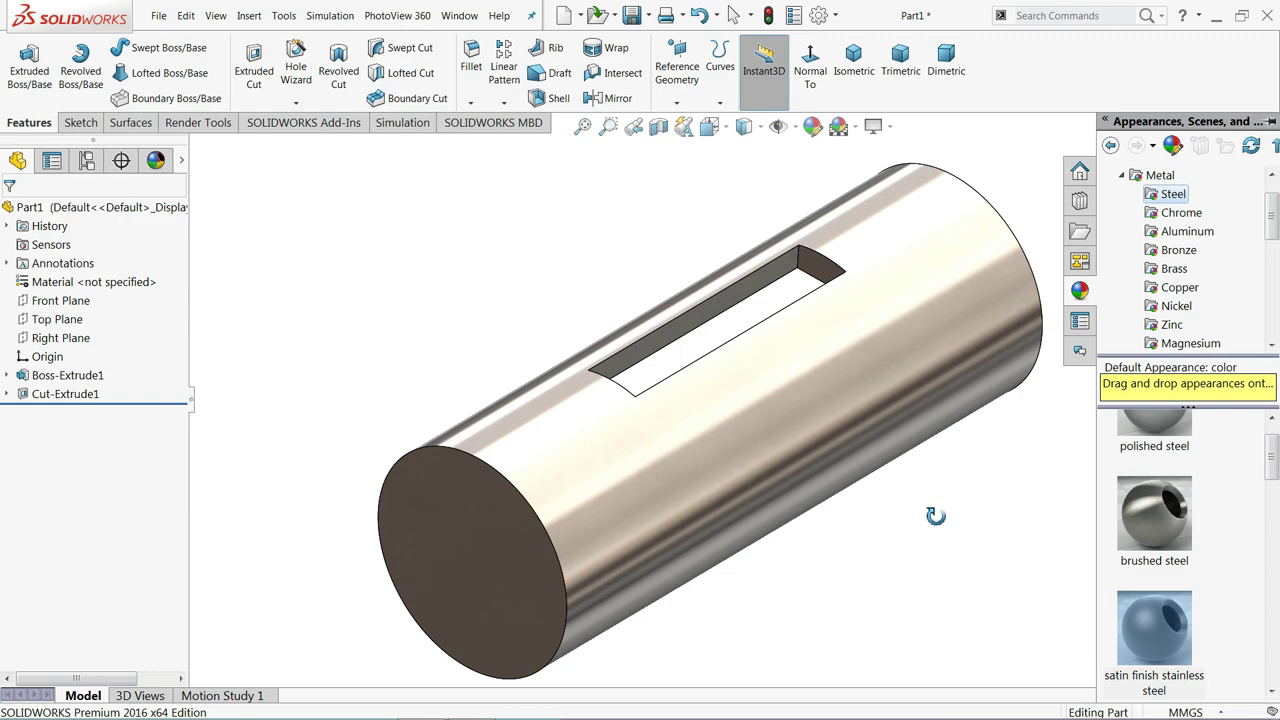
Save the part as "shaft 1" in a new folder named "Spur gear Assembly" on the Desktop
click(631, 15)
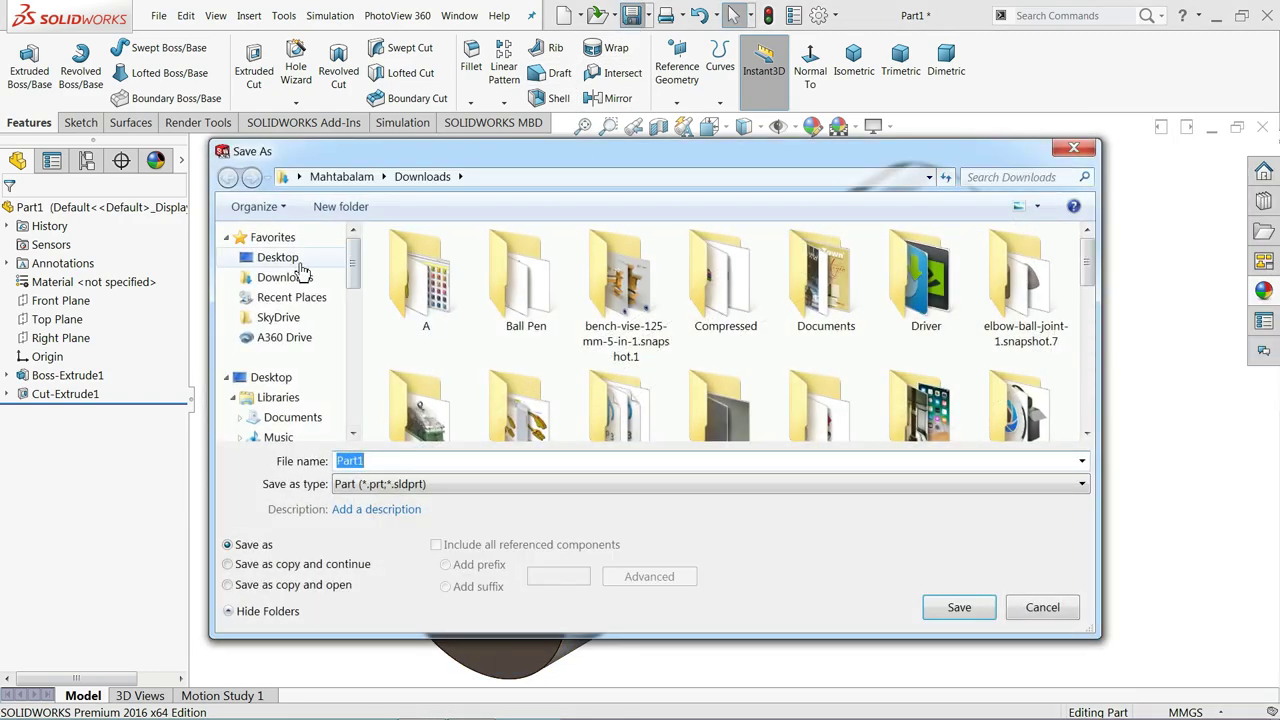
click(300, 262)
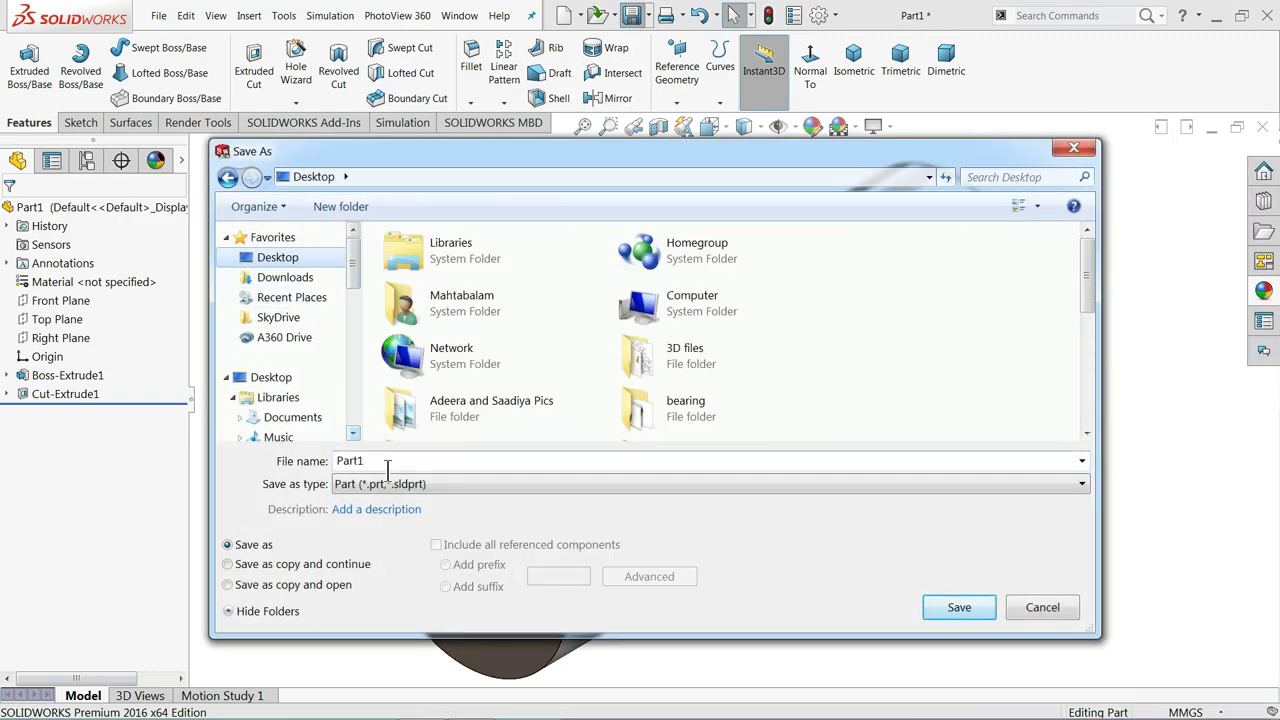
click(362, 210)
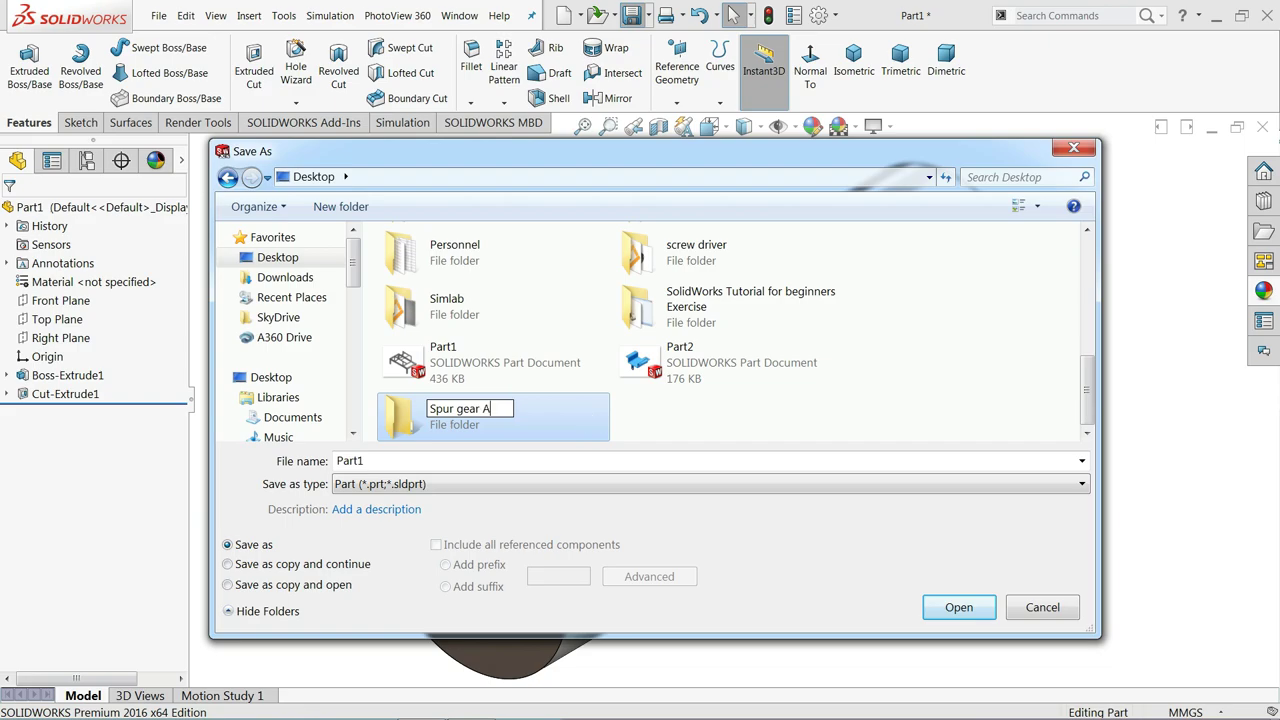
double_click(585, 422)
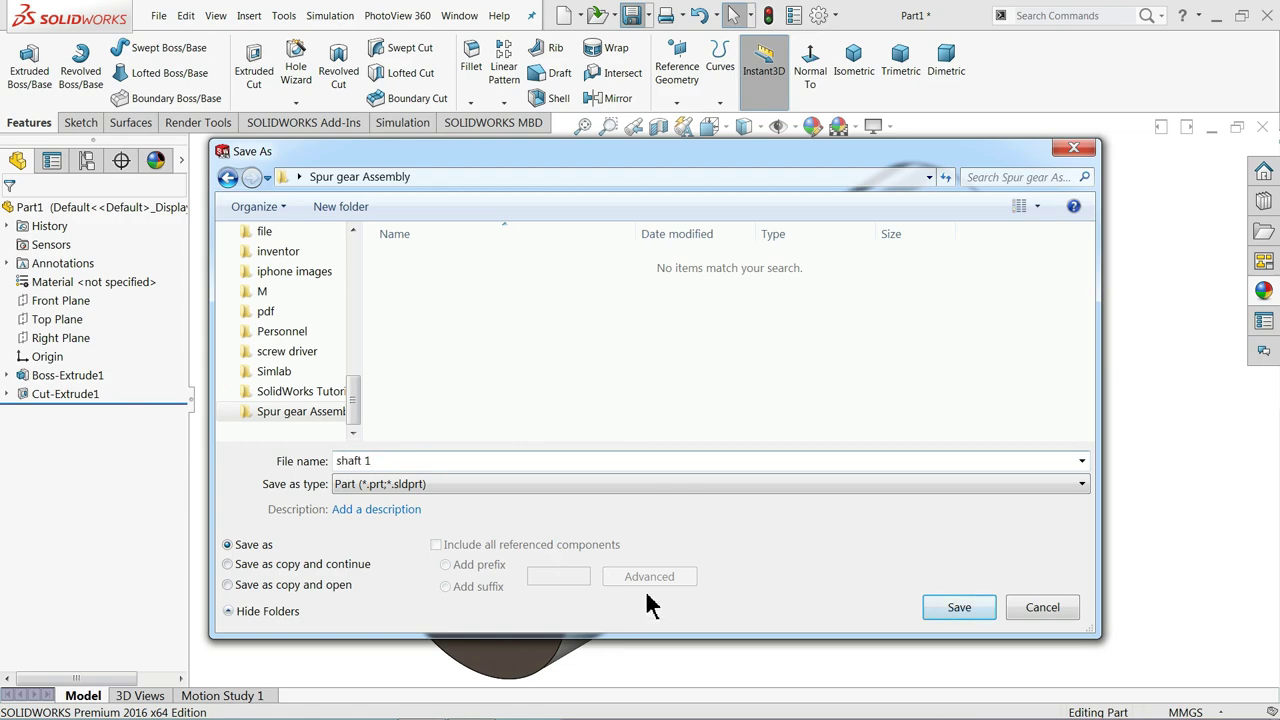
click(959, 607)
Set the cylinder's diameter to 30 mm and rebuild the part
middle_drag(943, 400, 723, 423)
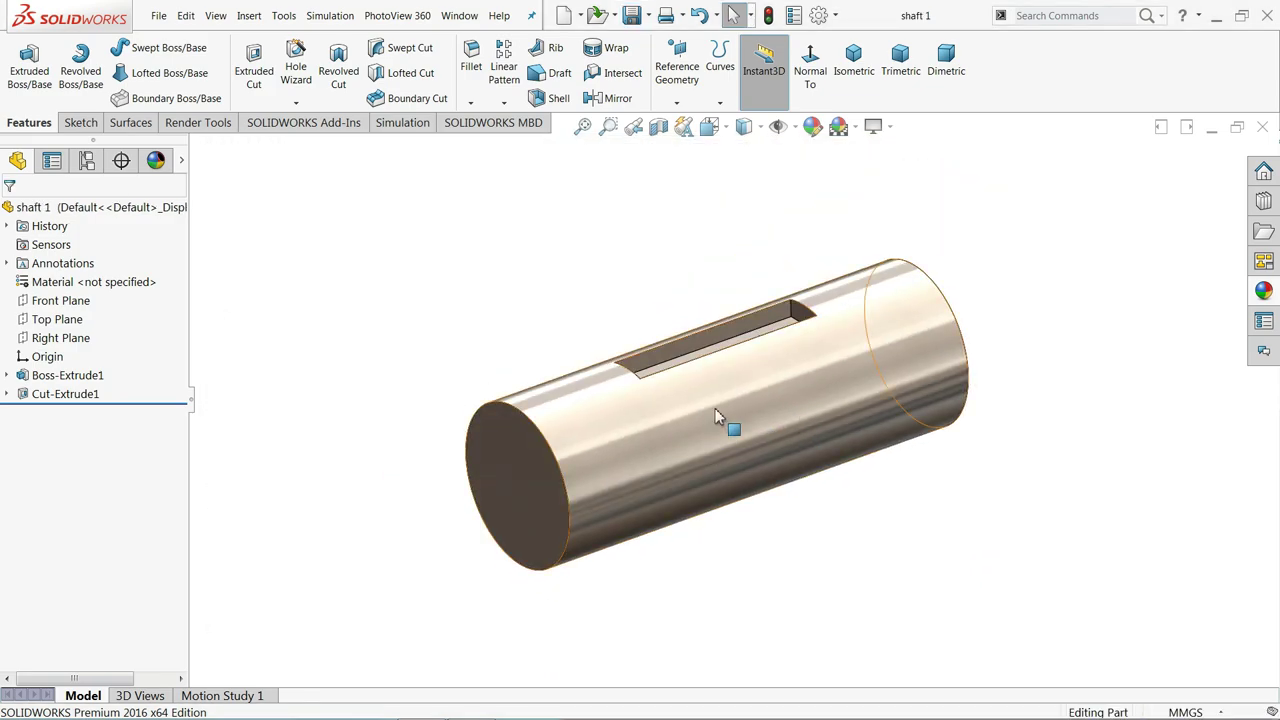
click(38, 380)
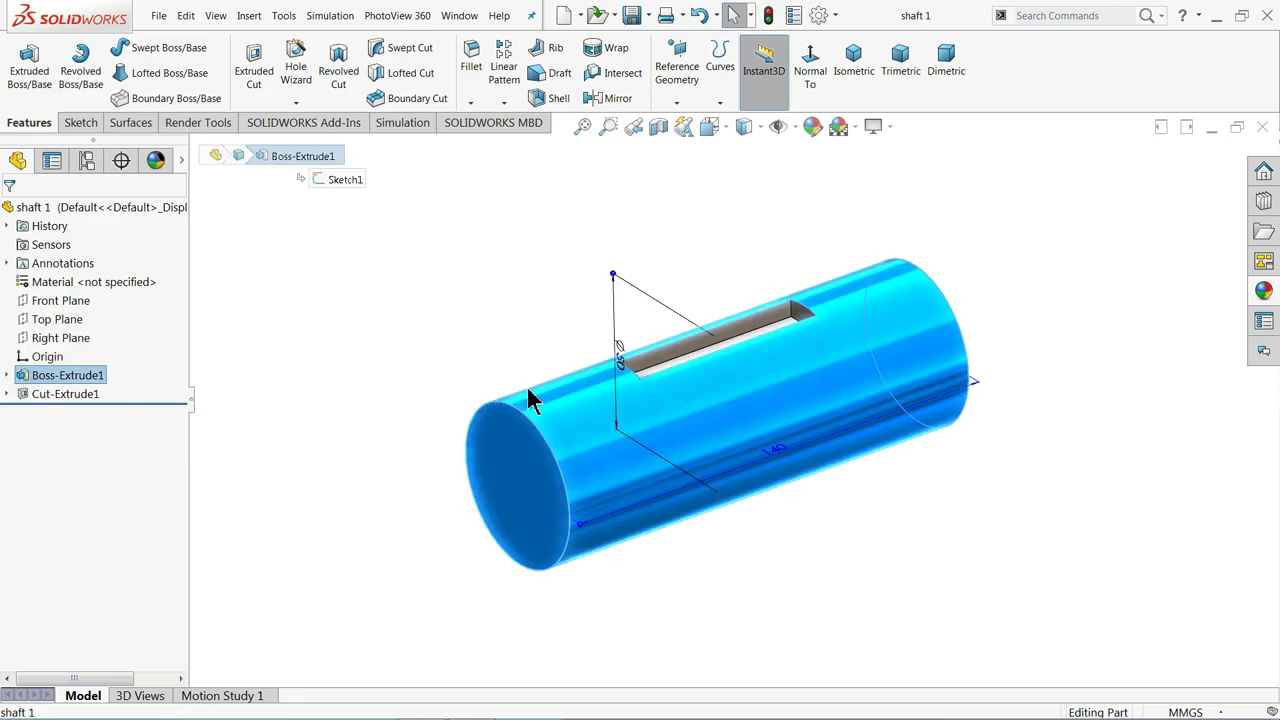
click(637, 372)
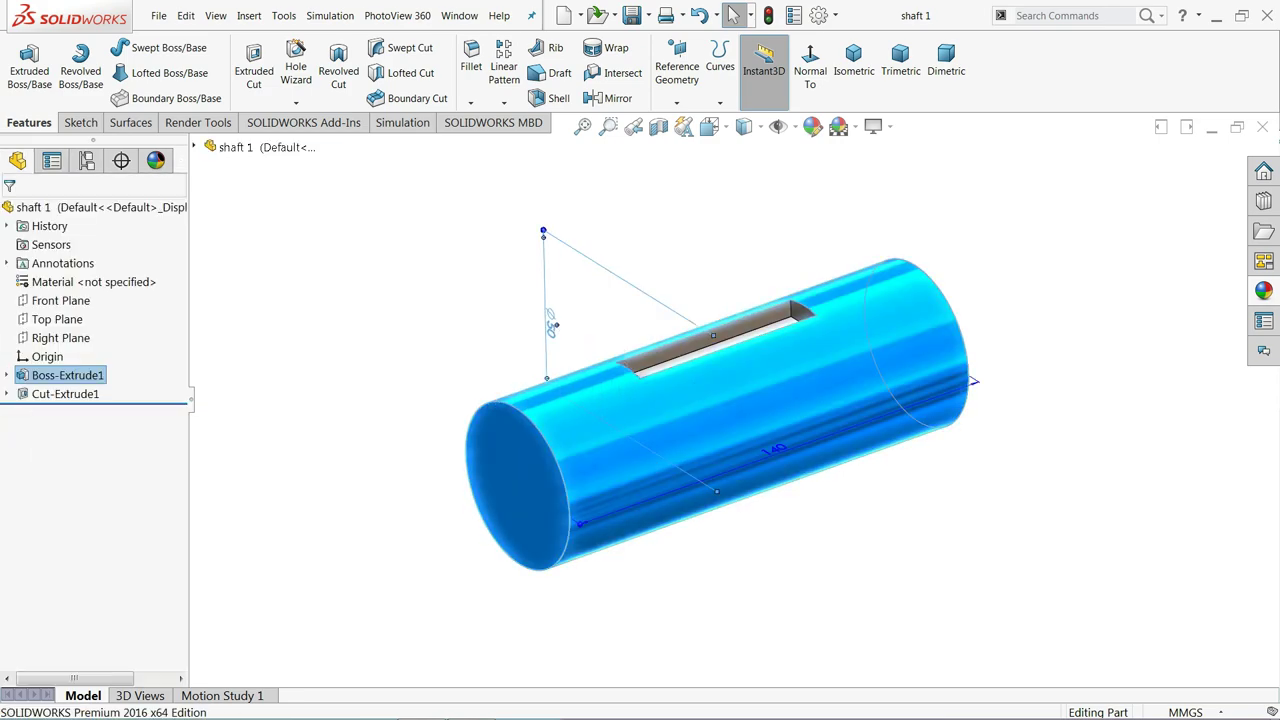
double_click(557, 334)
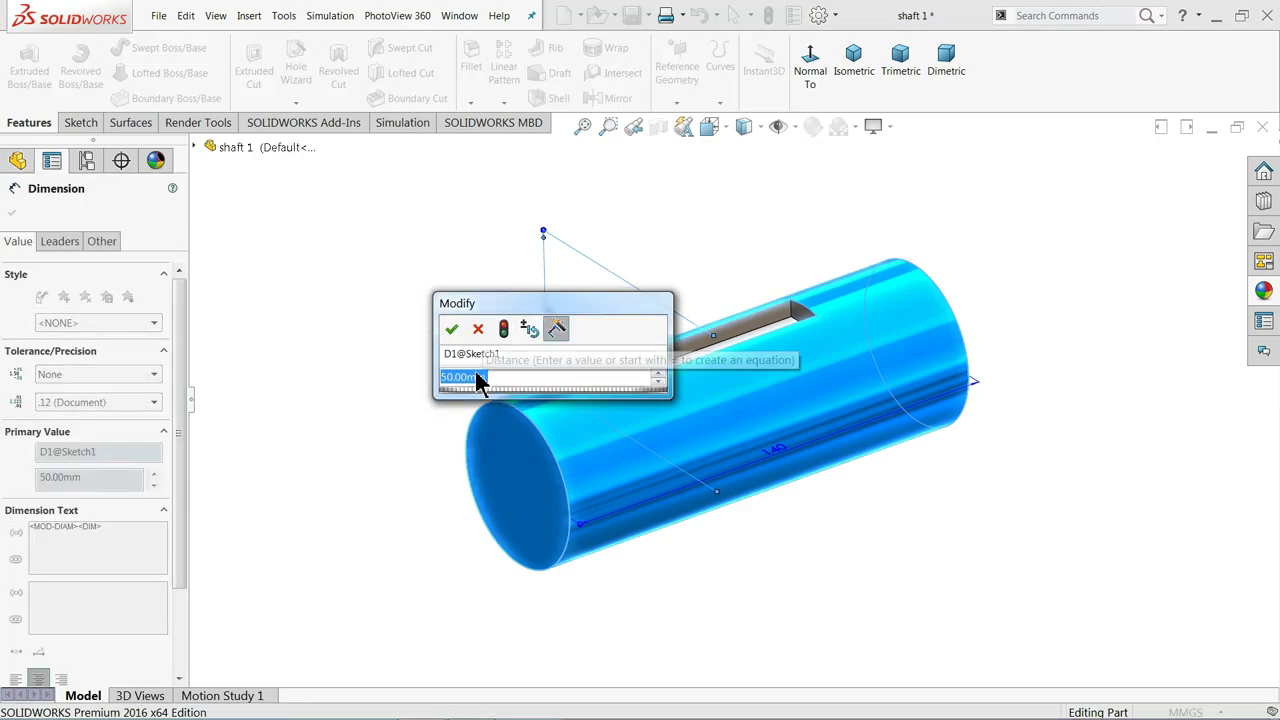
text(30)
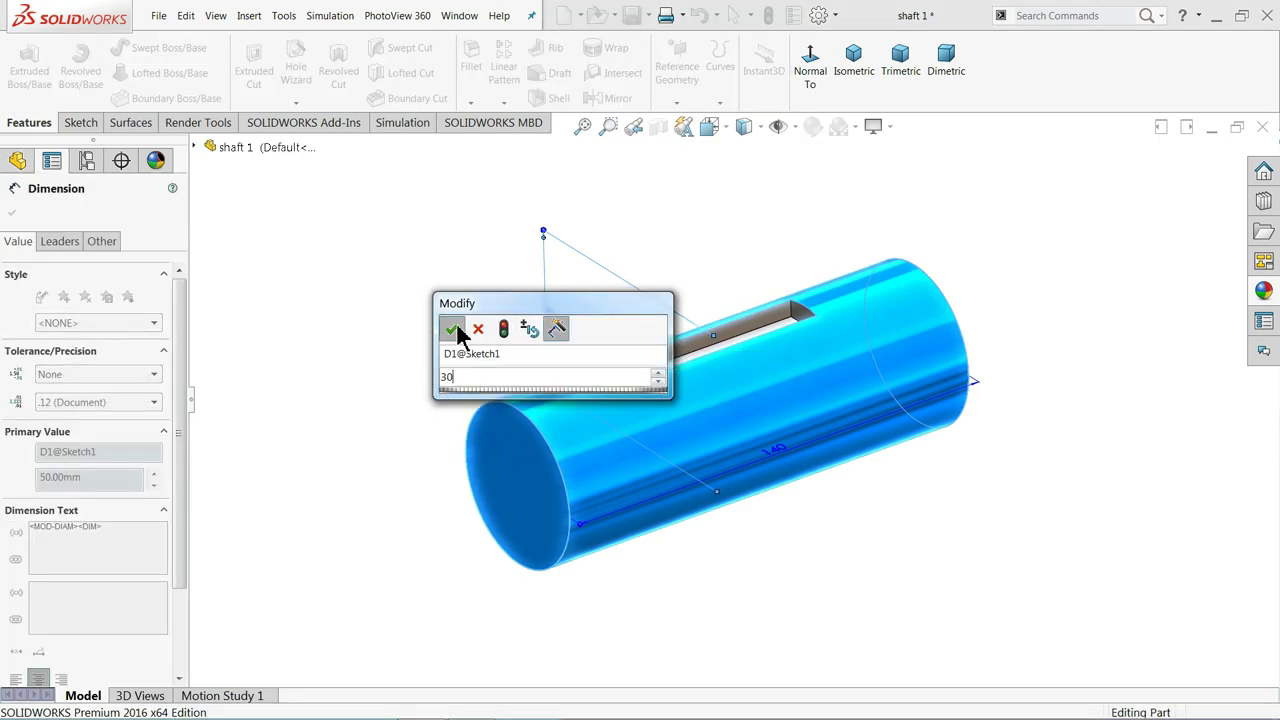
click(457, 325)
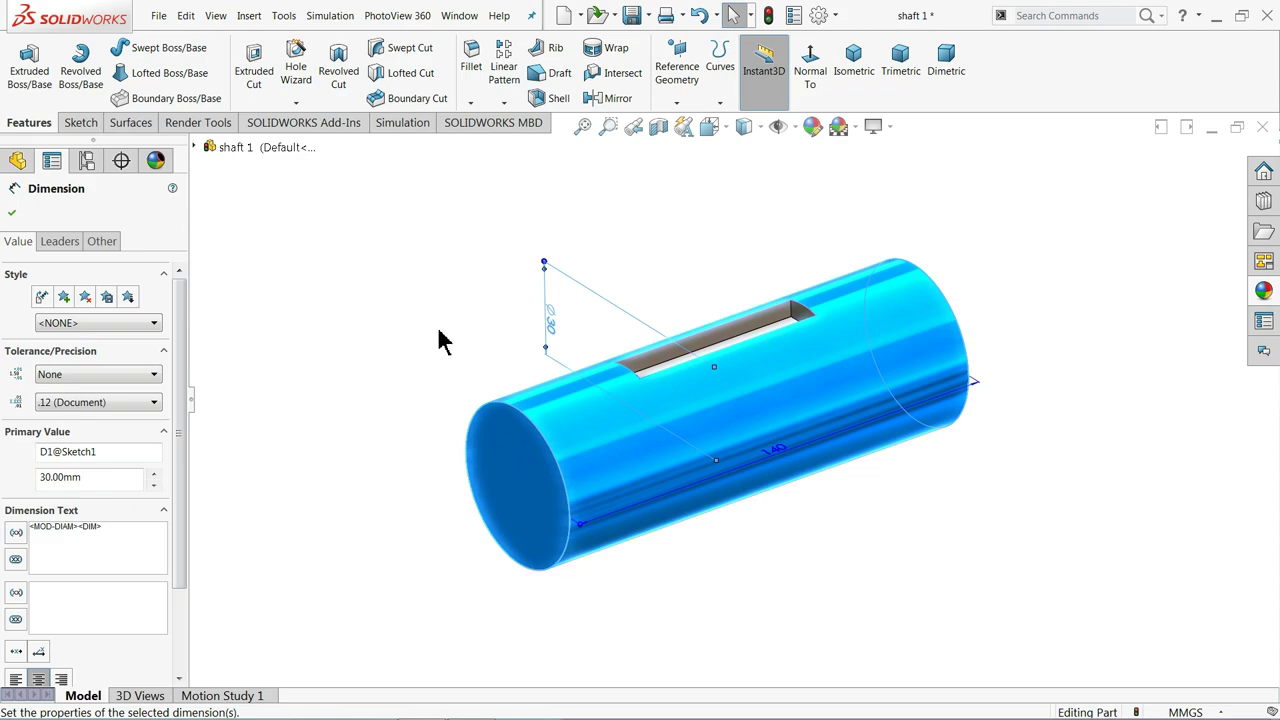
click(440, 340)
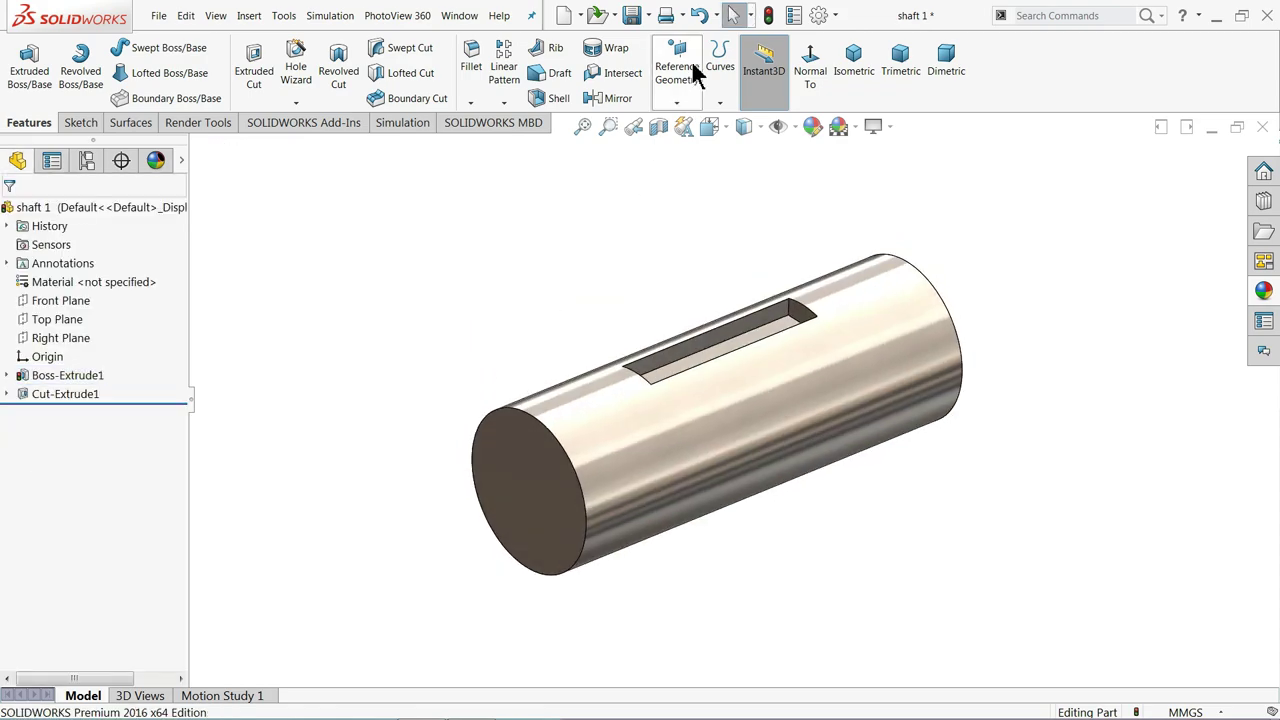
click(768, 17)
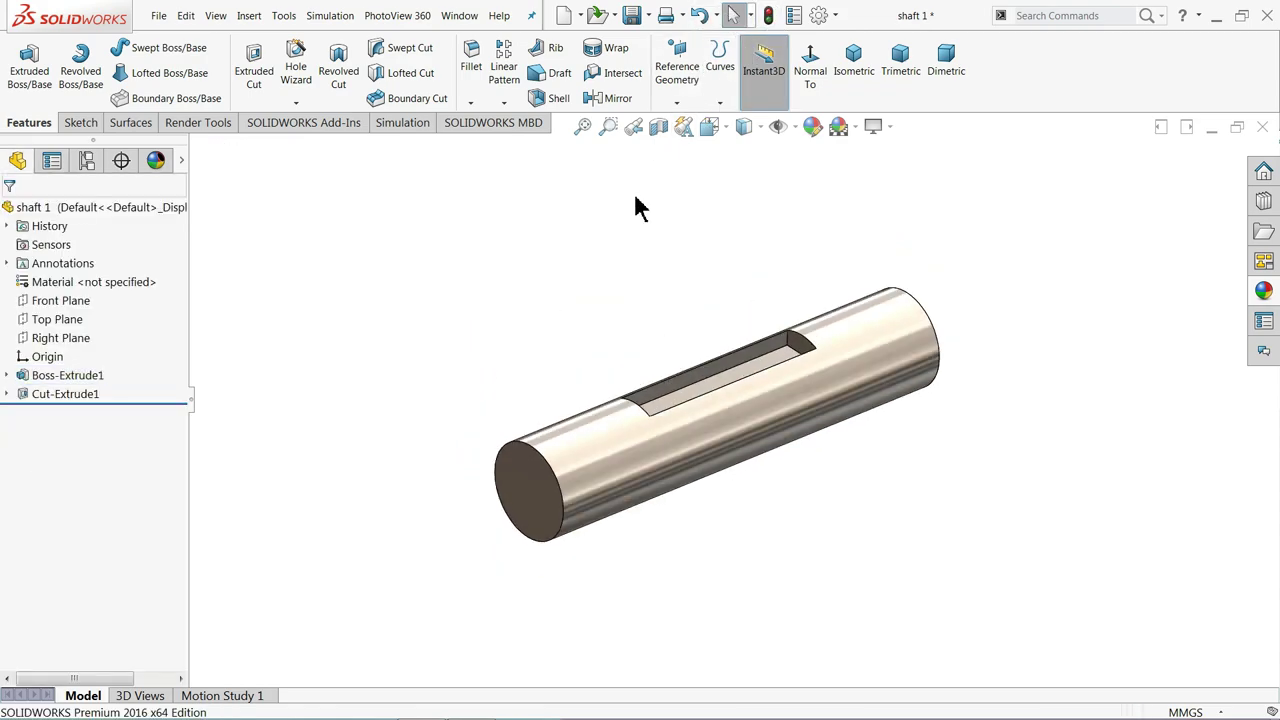
Edit the slot cut's sketch and set the rectangle's width to 7.5 mm
middle_drag(565, 279, 310, 453)
click(7, 394)
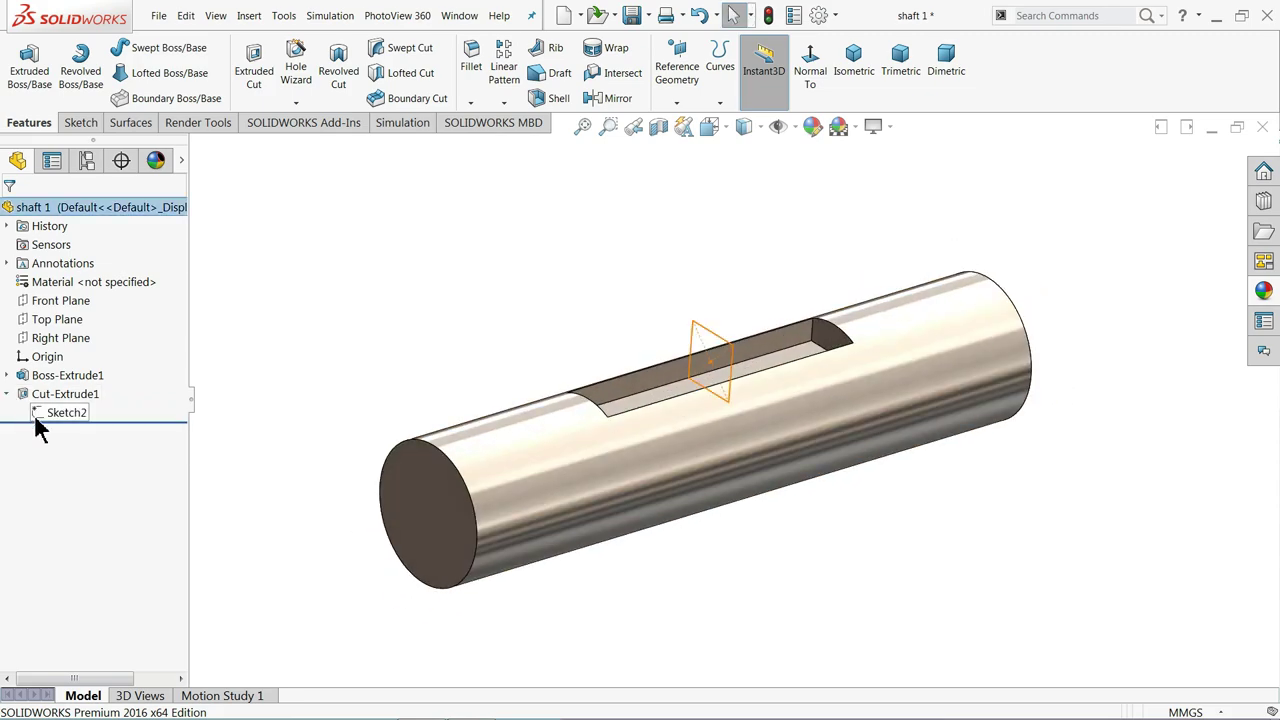
click(40, 411)
click(52, 414)
click(61, 374)
click(755, 80)
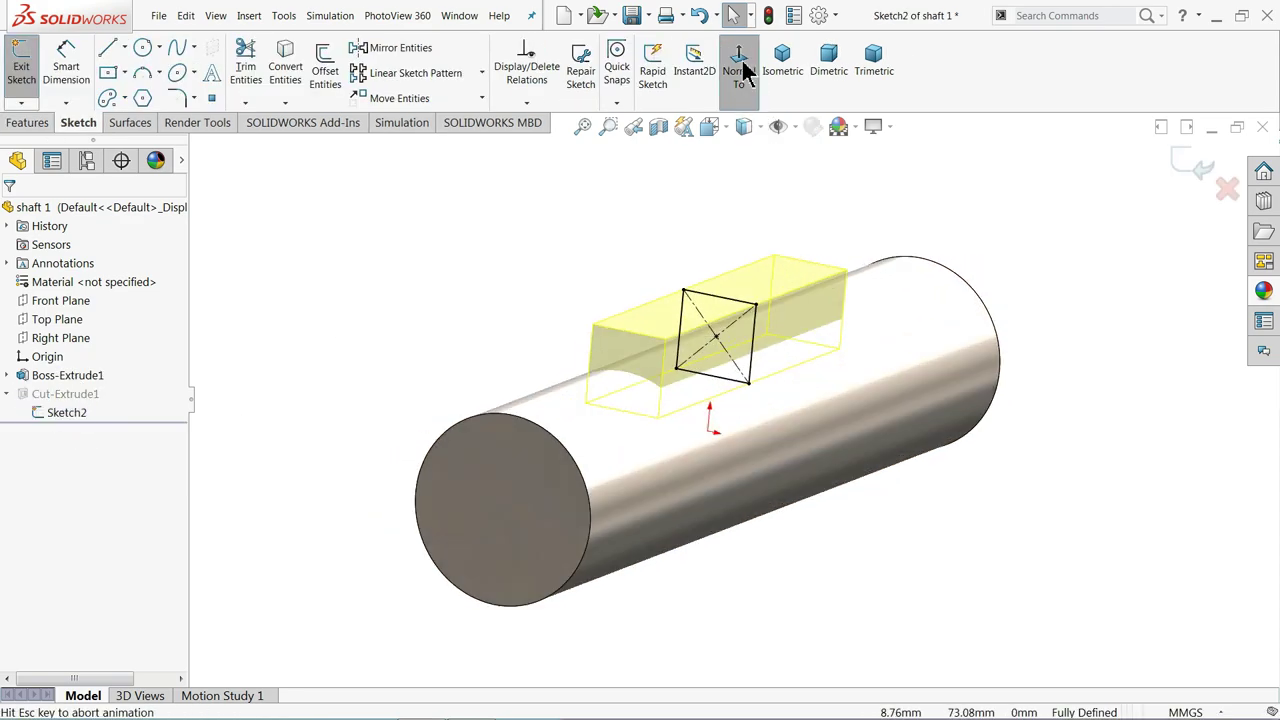
scroll(740, 177, down, 3)
double_click(697, 340)
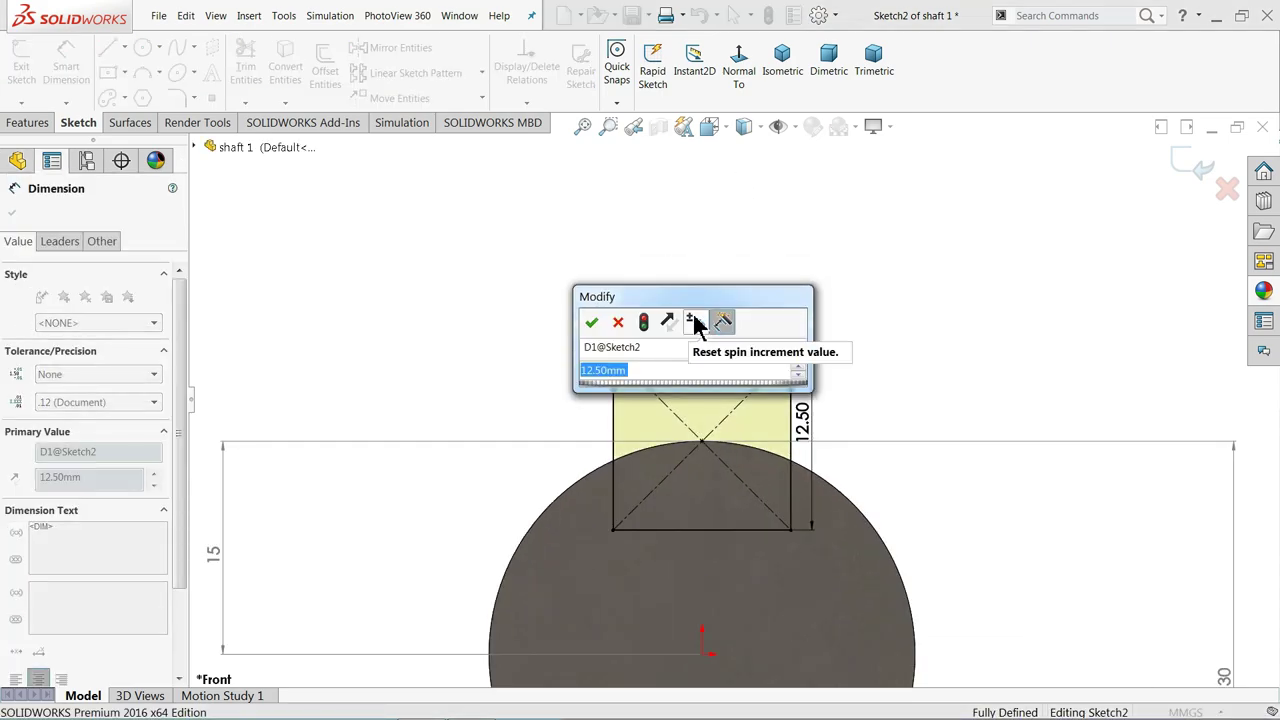
text(12.5)
key(Return)
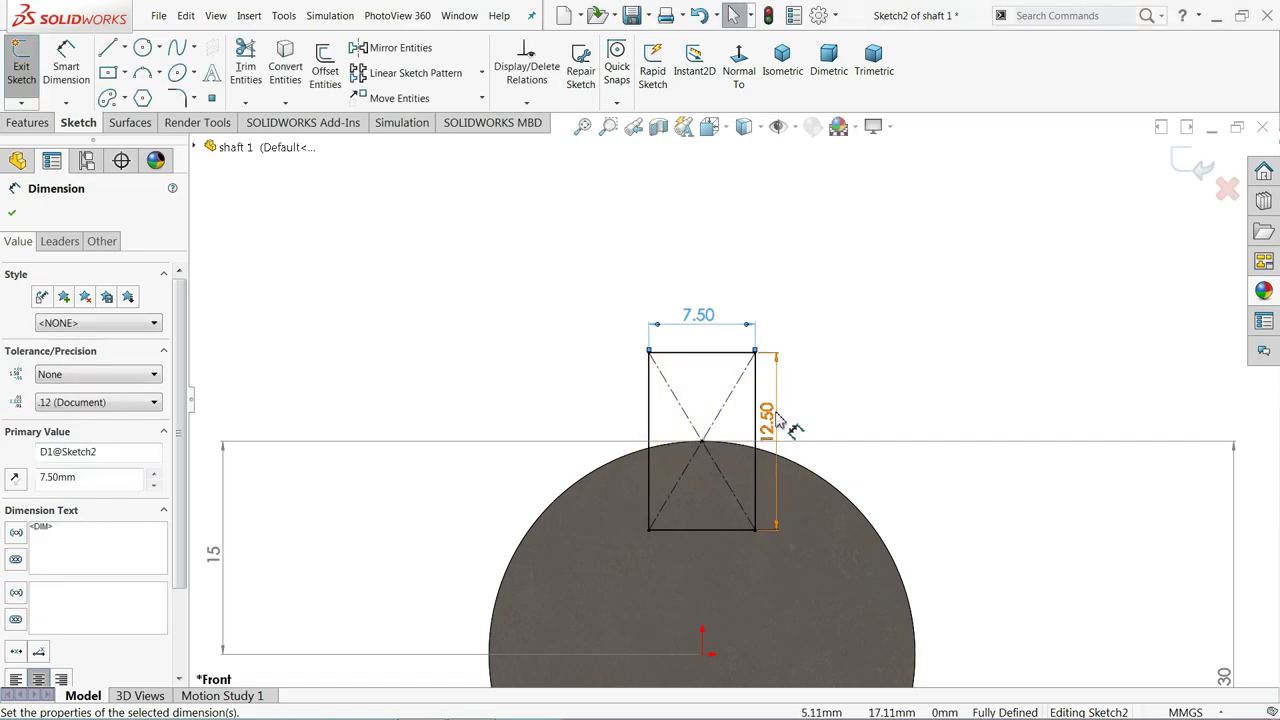
Set the slot rectangle's height to 7.5 mm and exit the sketch to rebuild the cut
double_click(770, 427)
text(7.5)
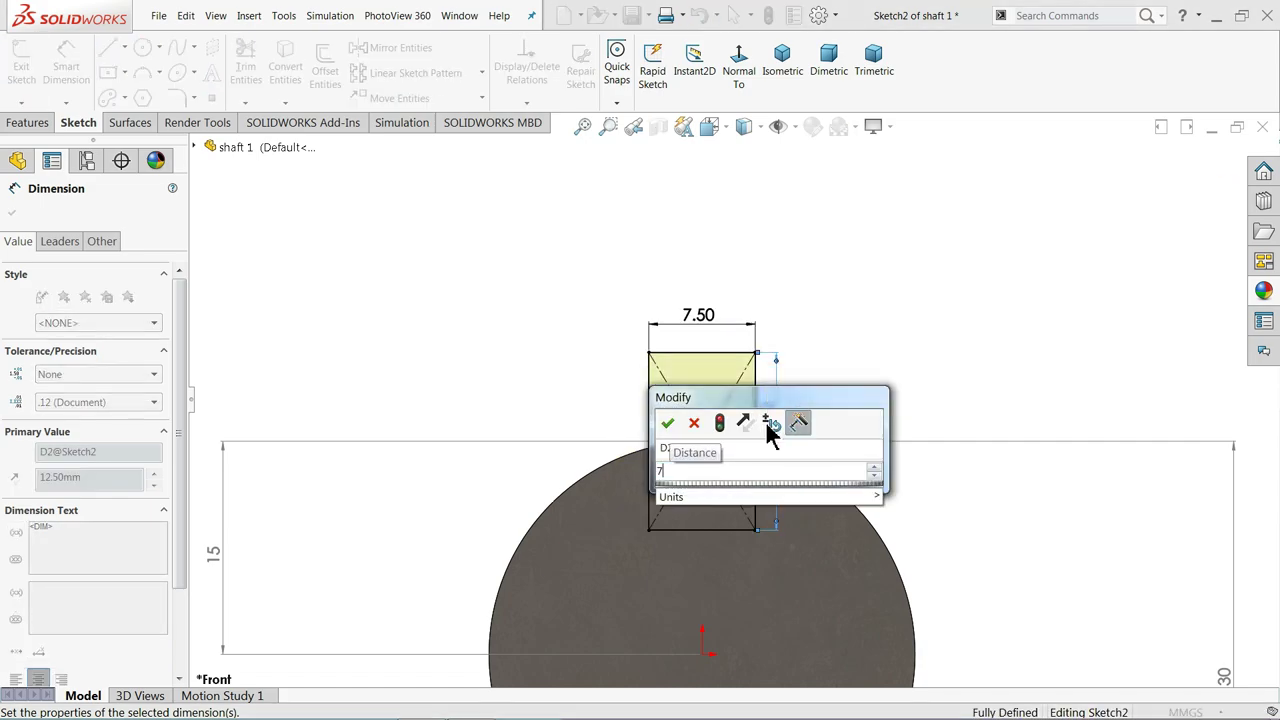
key(Return)
scroll(777, 343, up, 3)
mouse_move(806, 363)
middle_down()
mouse_move(795, 356)
mouse_move(817, 366)
middle_up()
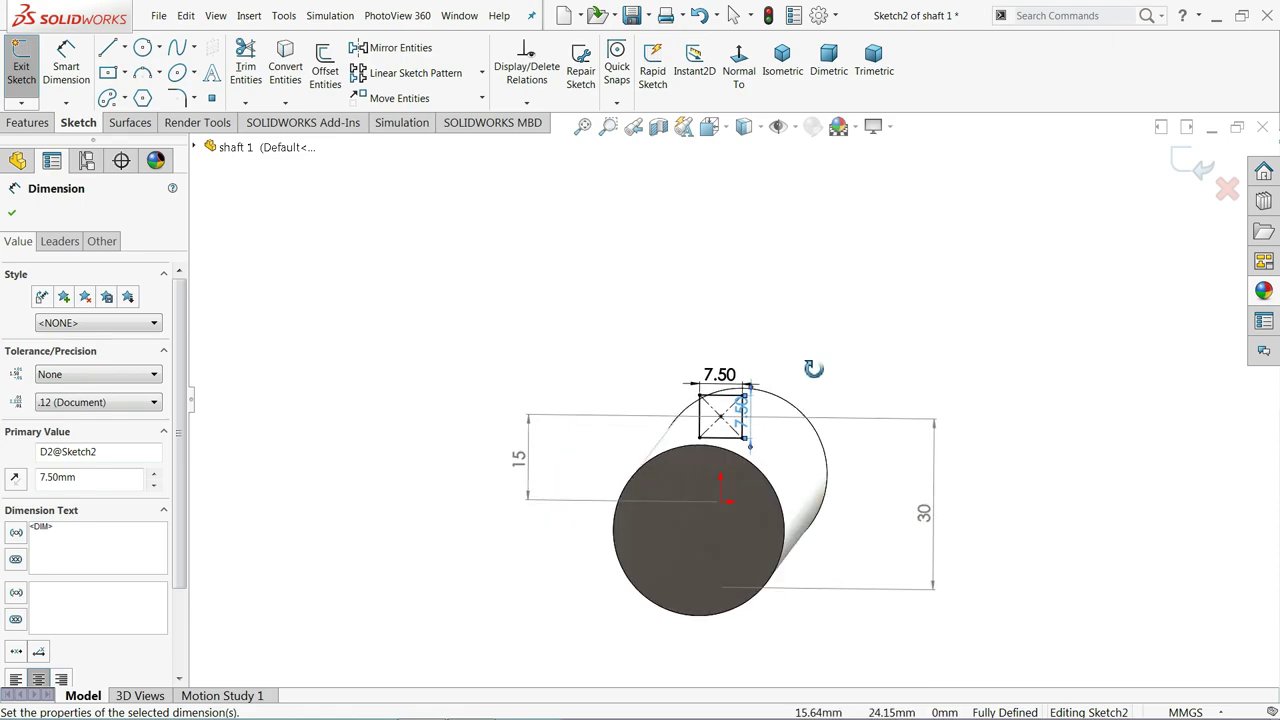
click(1183, 167)
mouse_move(1063, 277)
middle_down()
mouse_move(943, 366)
mouse_move(983, 404)
mouse_move(980, 370)
mouse_move(957, 417)
mouse_move(810, 481)
mouse_move(786, 431)
middle_up()
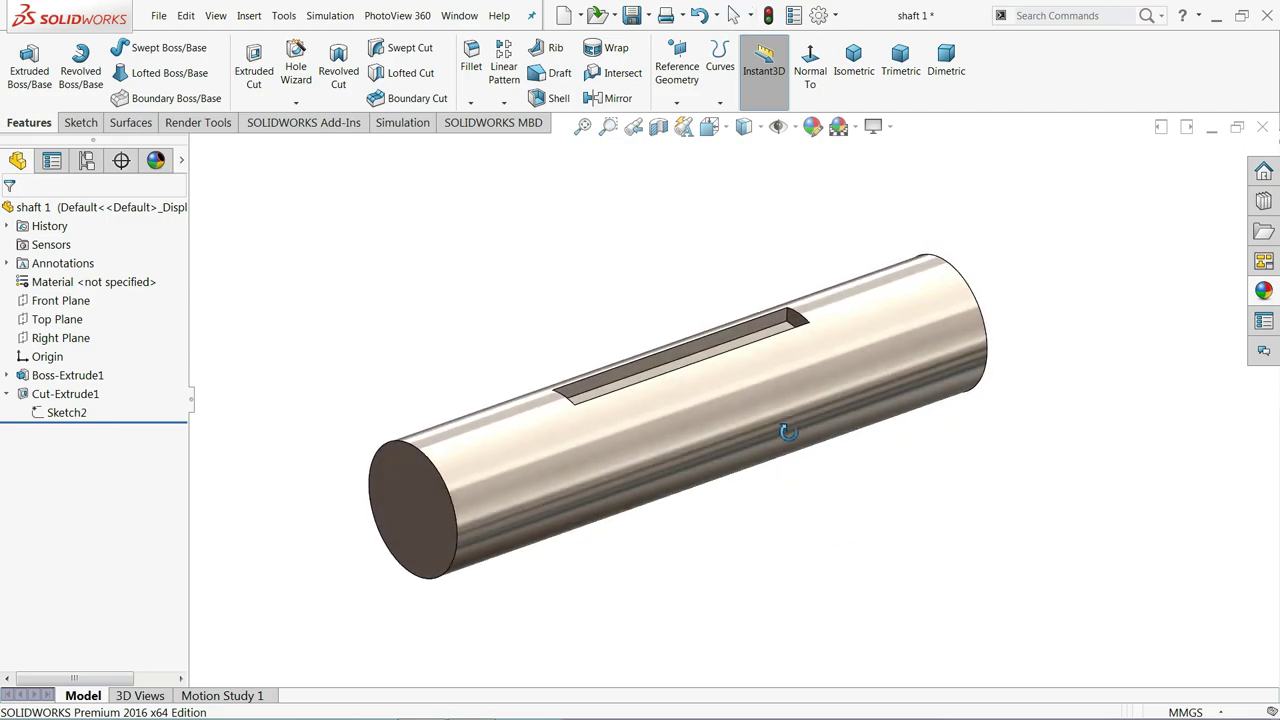
Chamfer the edges of both end faces of the shaft with a 1 mm distance at 45 degrees
click(470, 103)
click(478, 137)
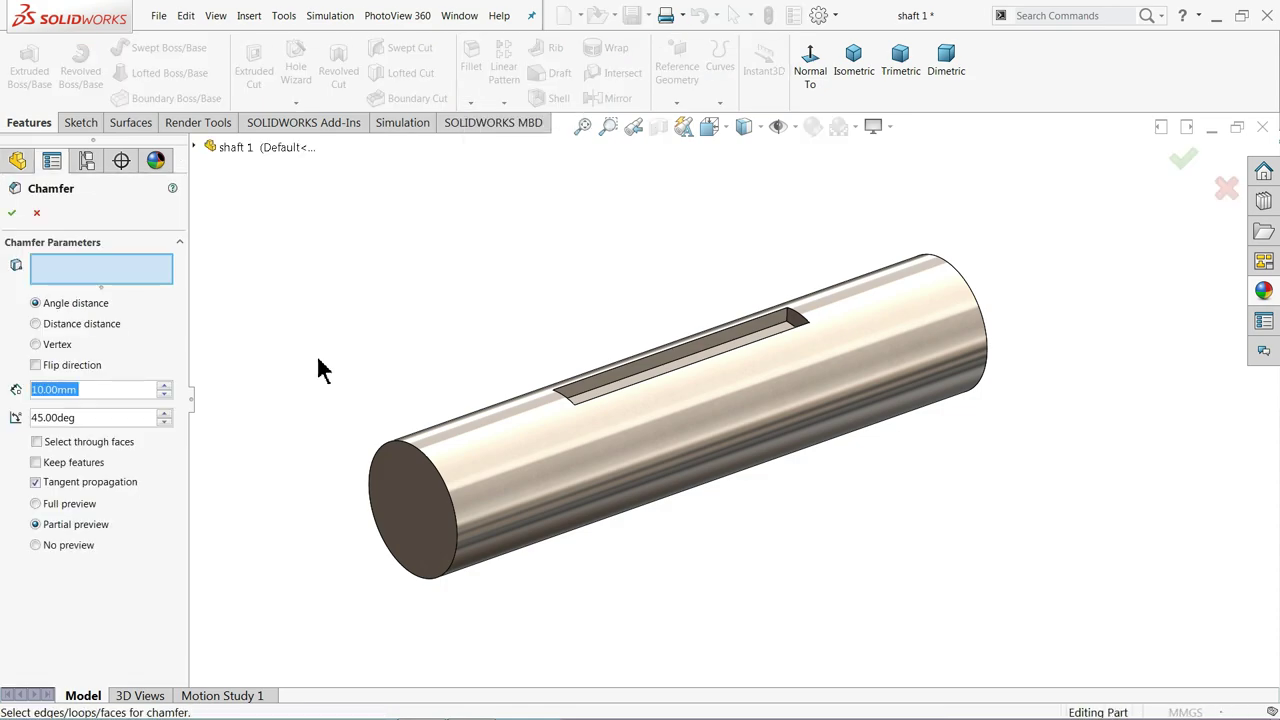
text(1)
click(430, 490)
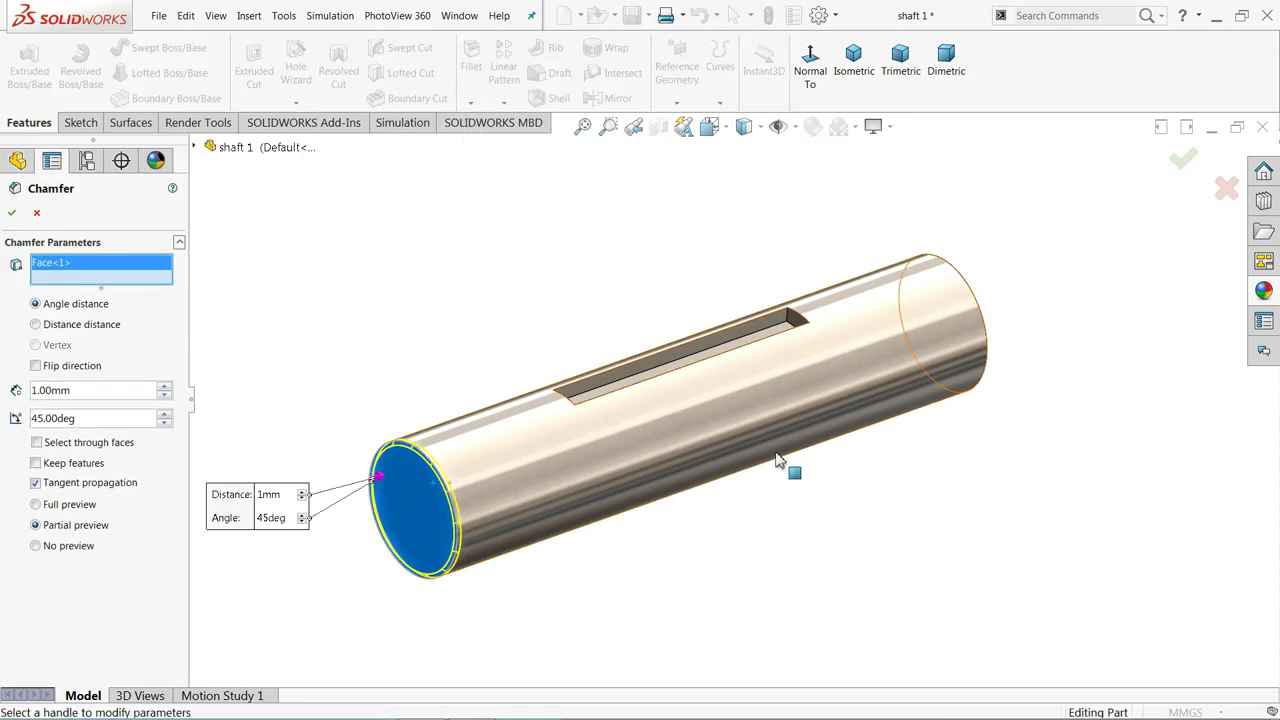
click(969, 350)
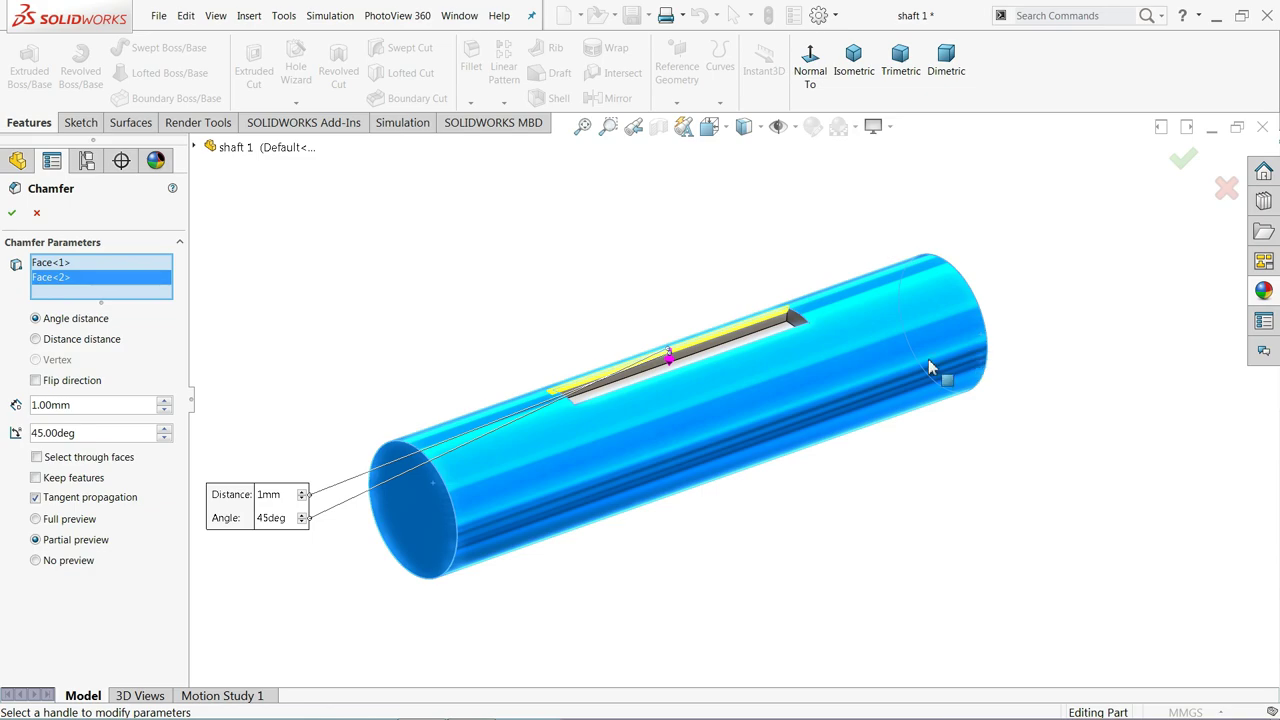
right_click(104, 283)
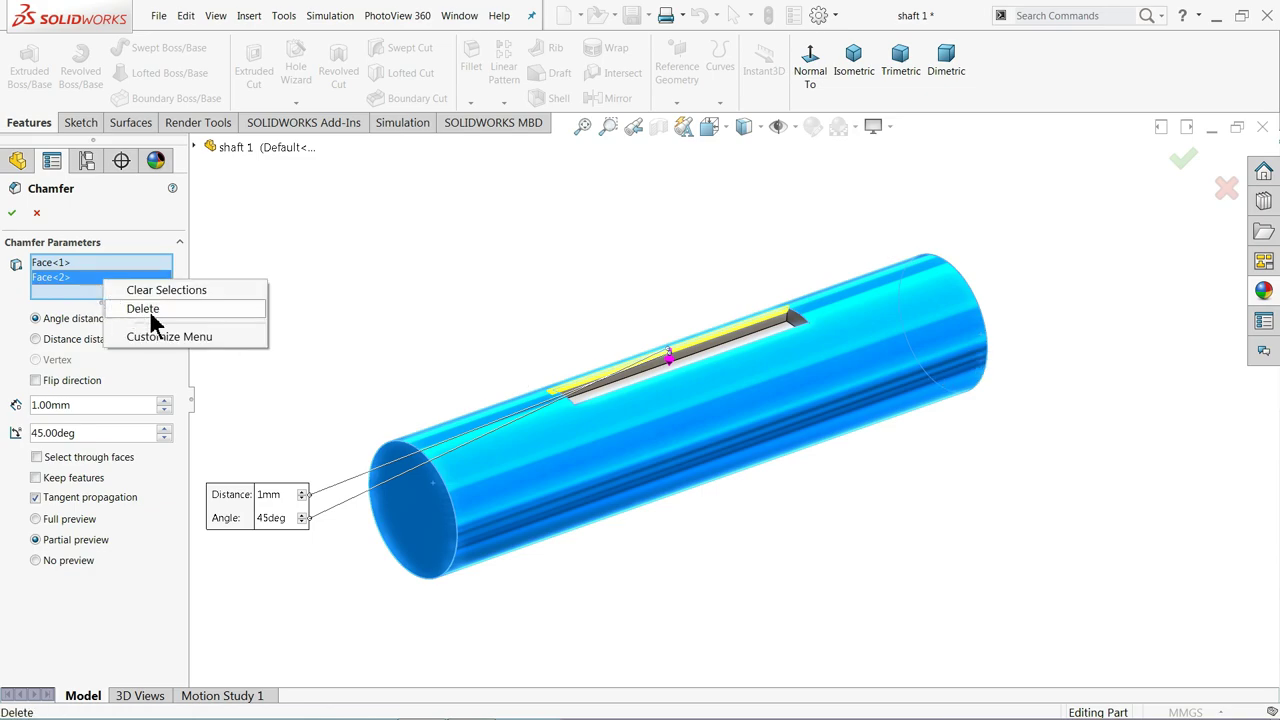
click(150, 308)
click(1005, 335)
middle_drag(1005, 335, 990, 397)
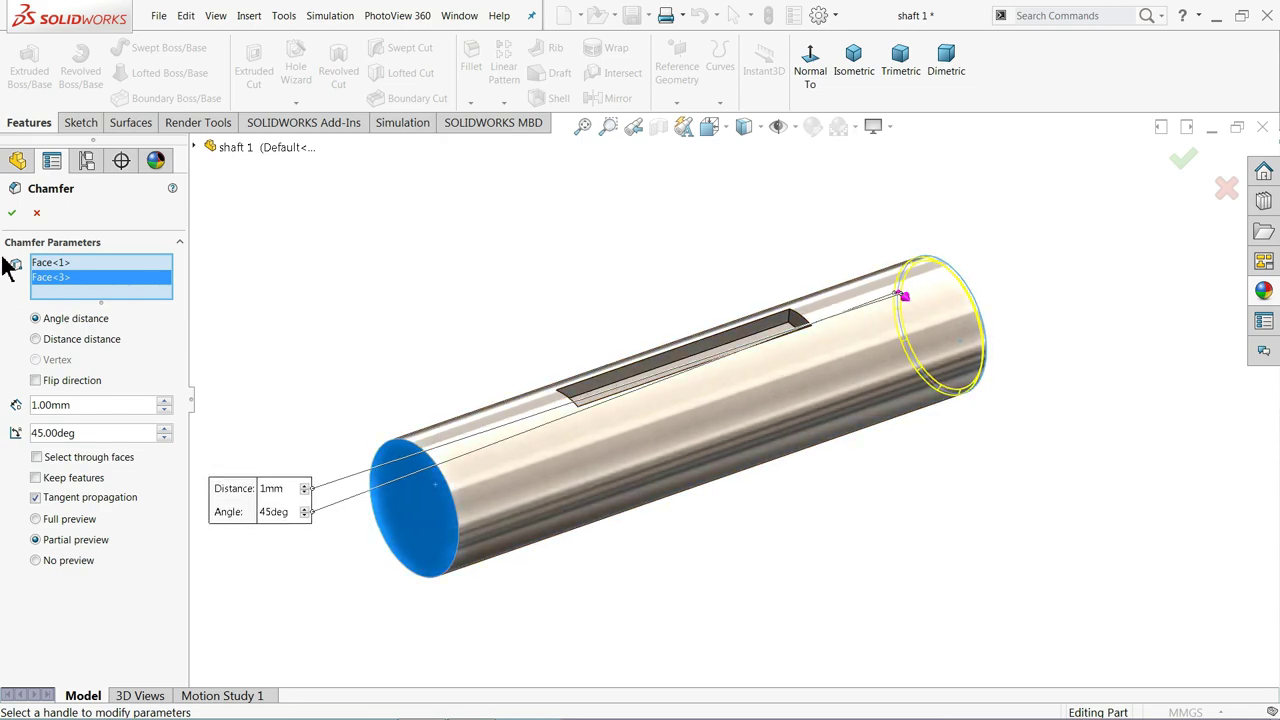
click(13, 214)
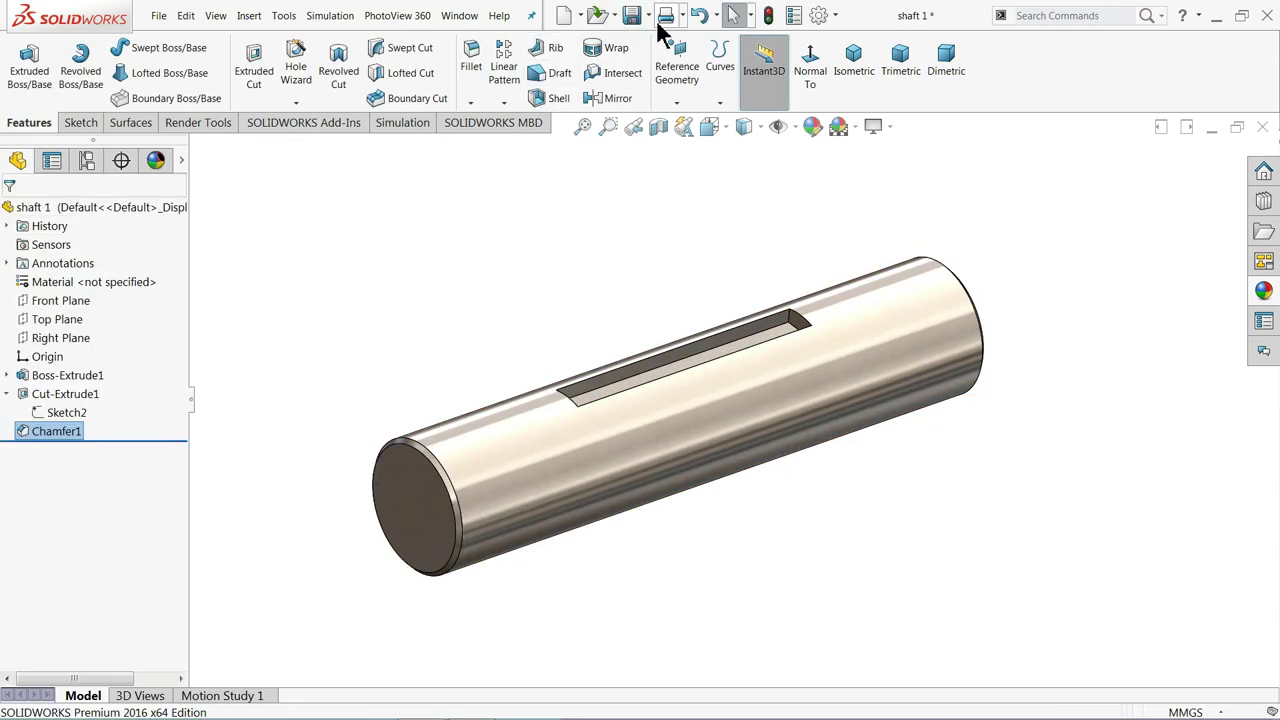
Save the part under the new name "shaft 2" in the "Spur gear Assembly" folder
click(649, 16)
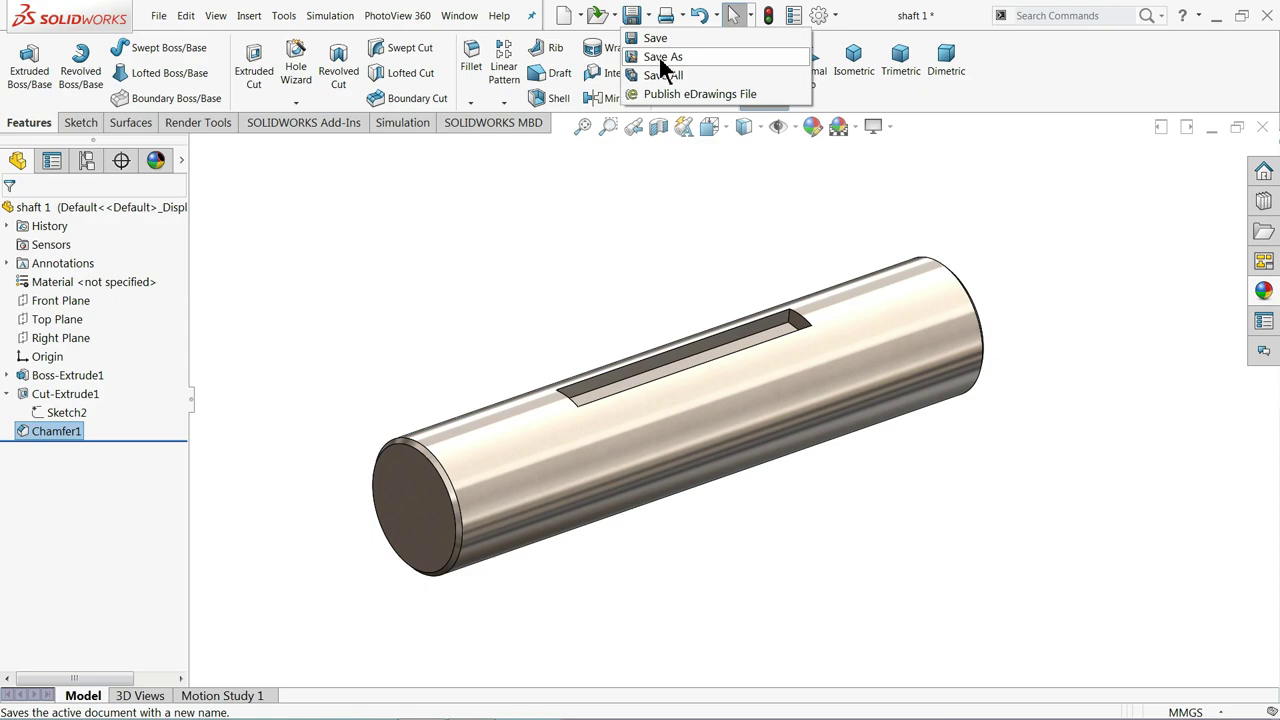
click(659, 55)
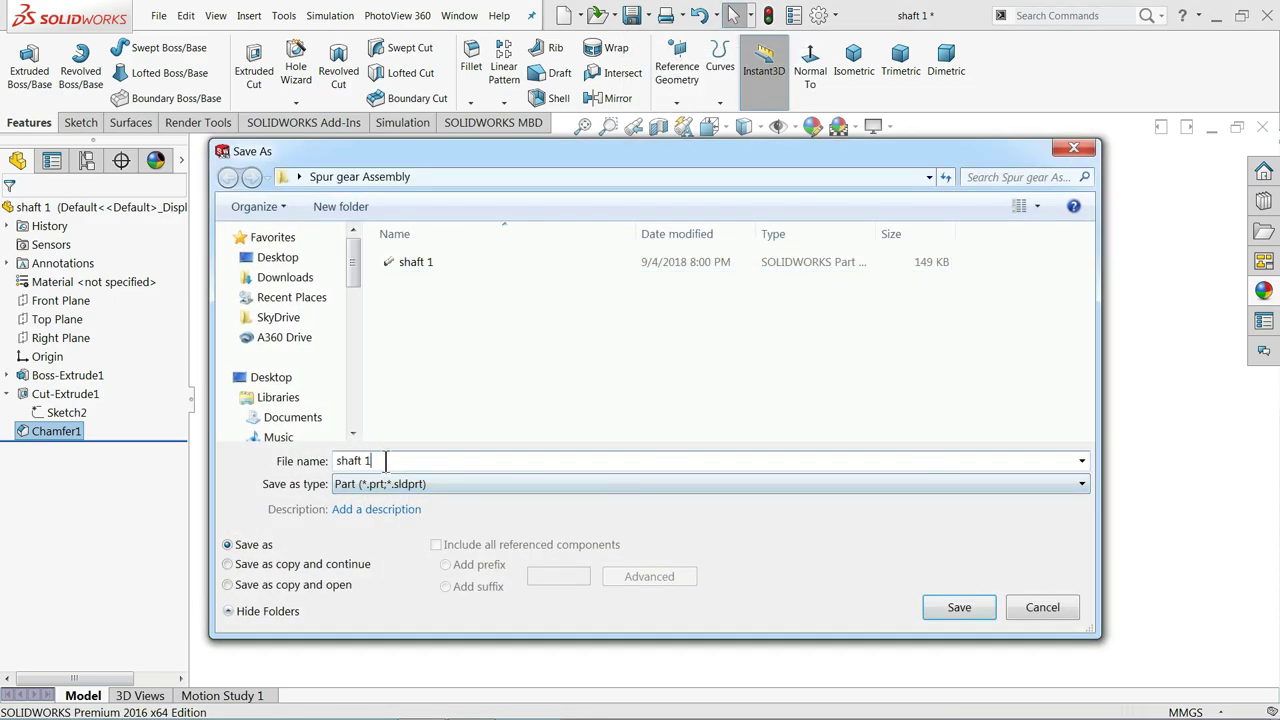
key(BackSpace)
text(2)
click(927, 616)
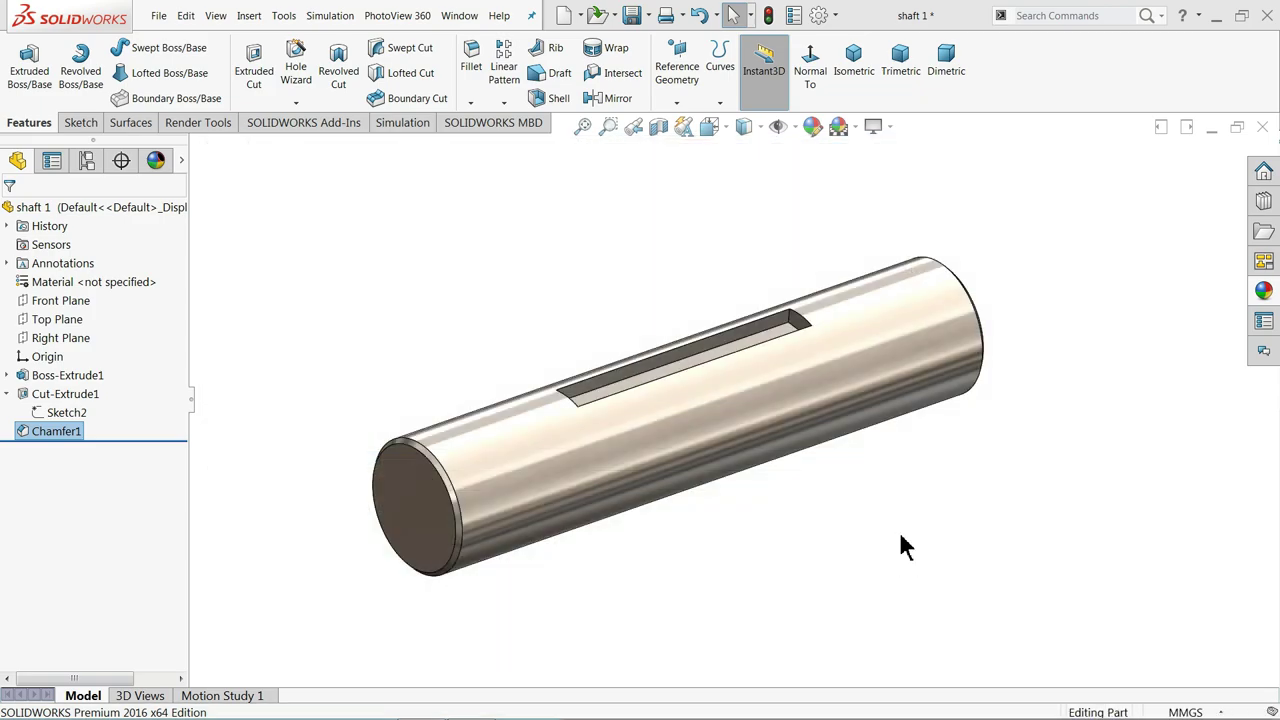
Edit the slot's extruded cut to a mid-plane depth of 55 mm and save the part
mouse_move(714, 423)
middle_down()
mouse_move(749, 430)
mouse_move(712, 438)
middle_up()
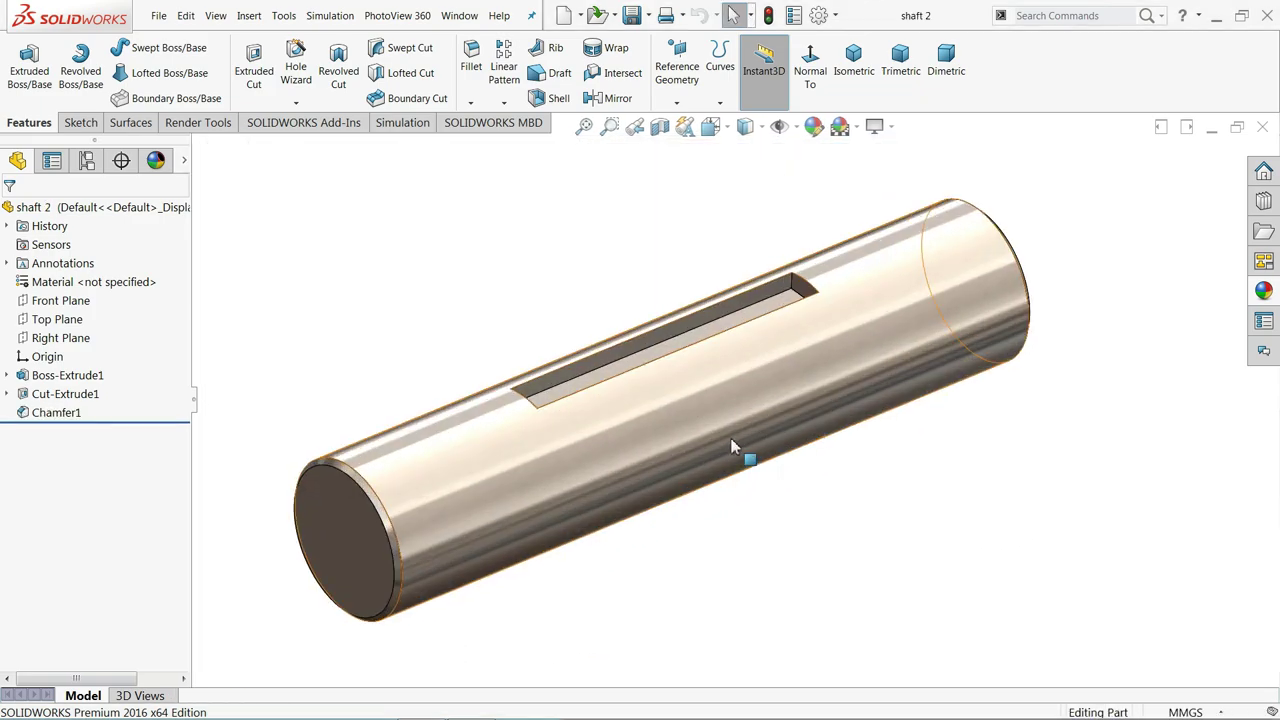
click(40, 396)
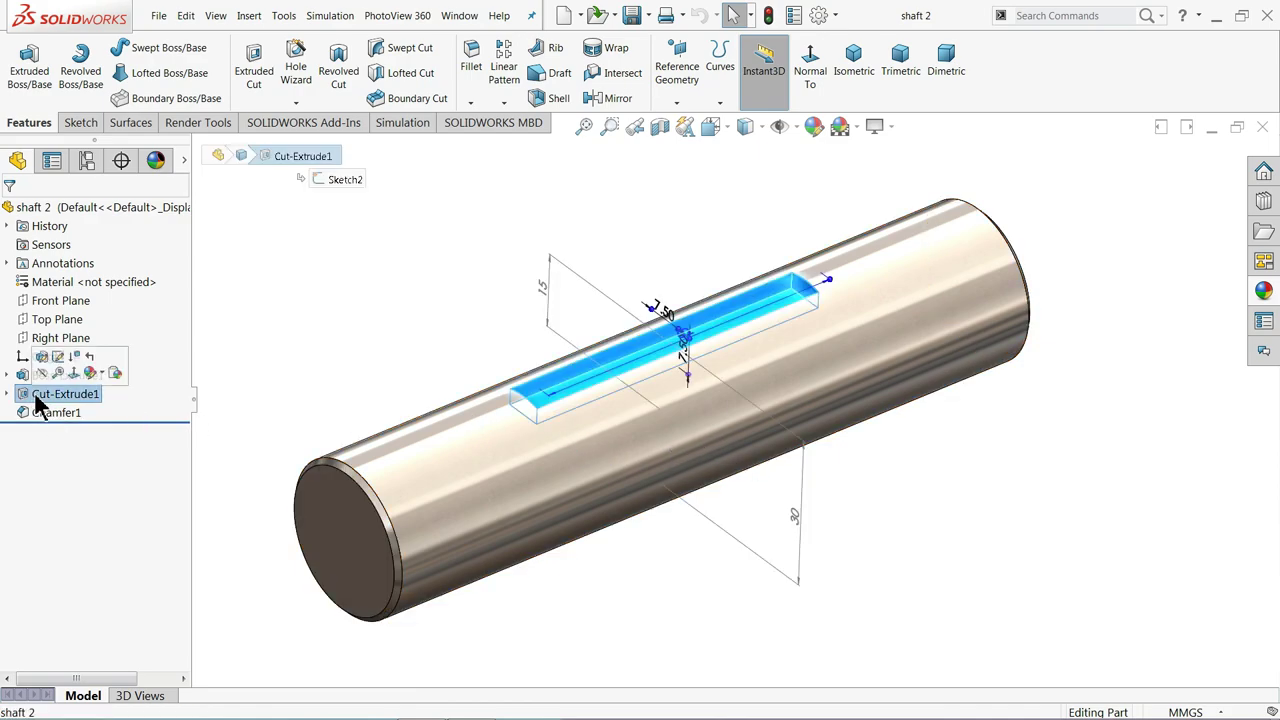
click(42, 357)
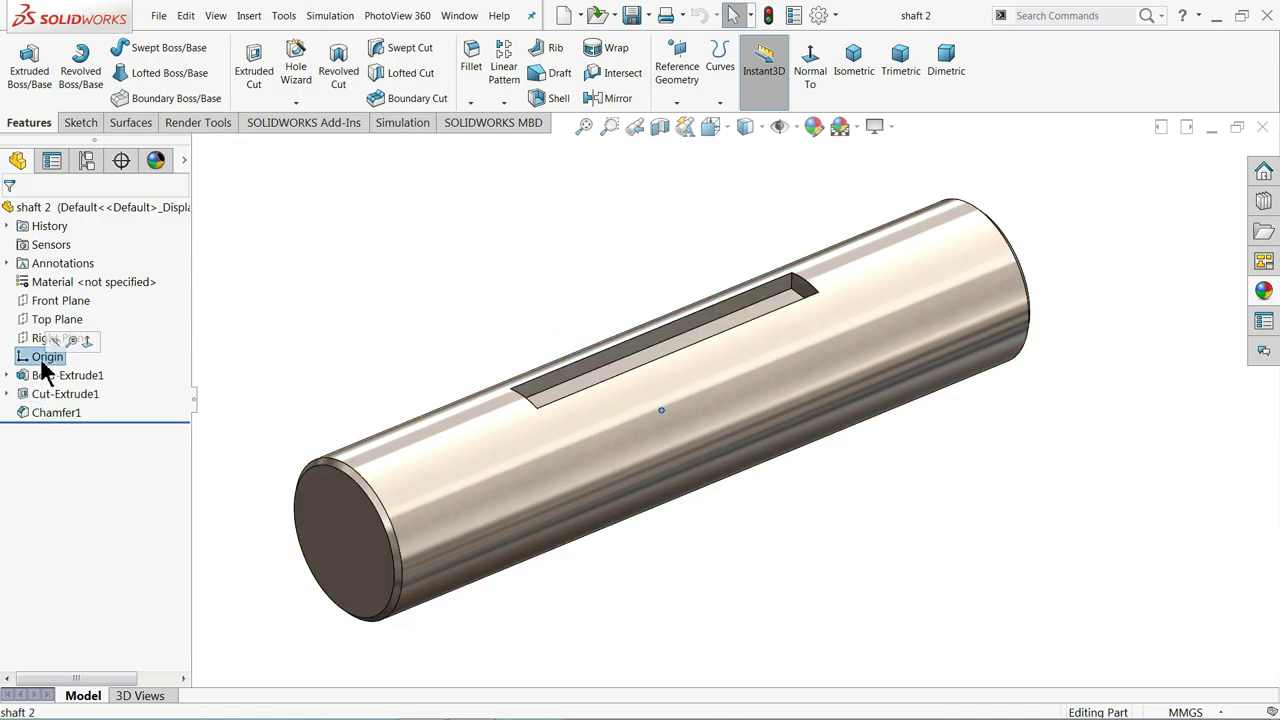
click(28, 400)
click(38, 372)
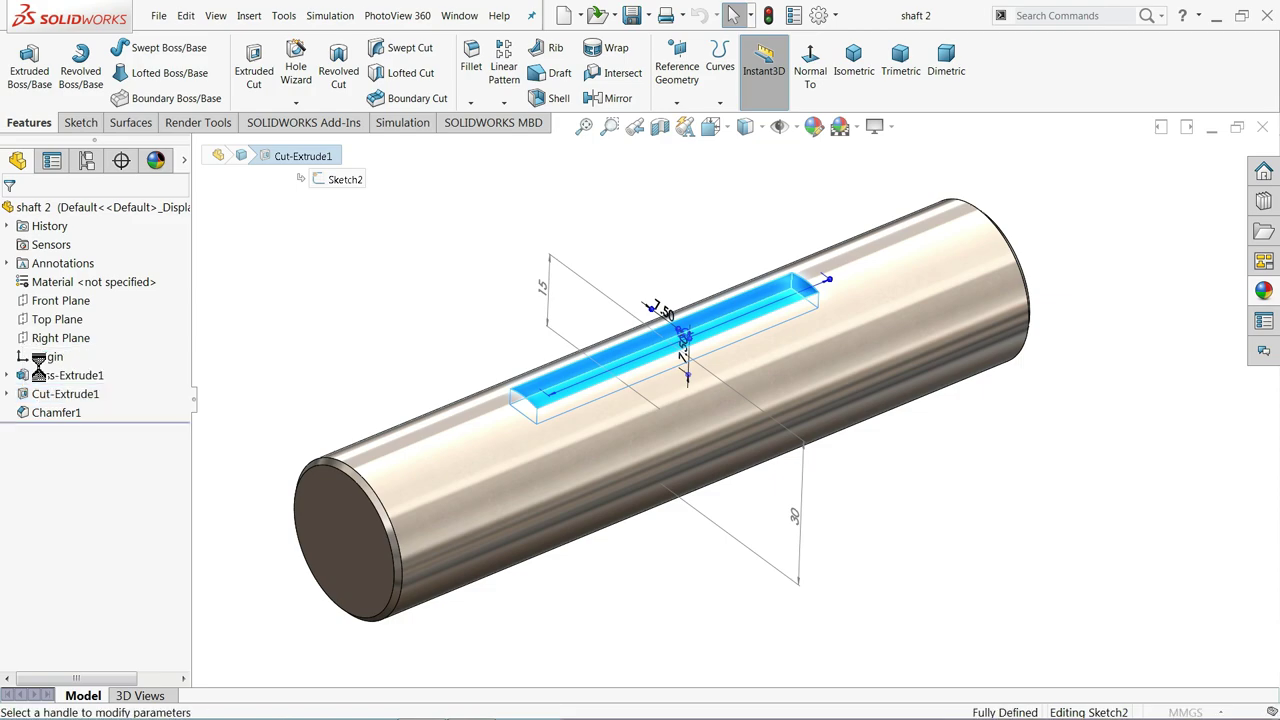
scroll(727, 345, down, 3)
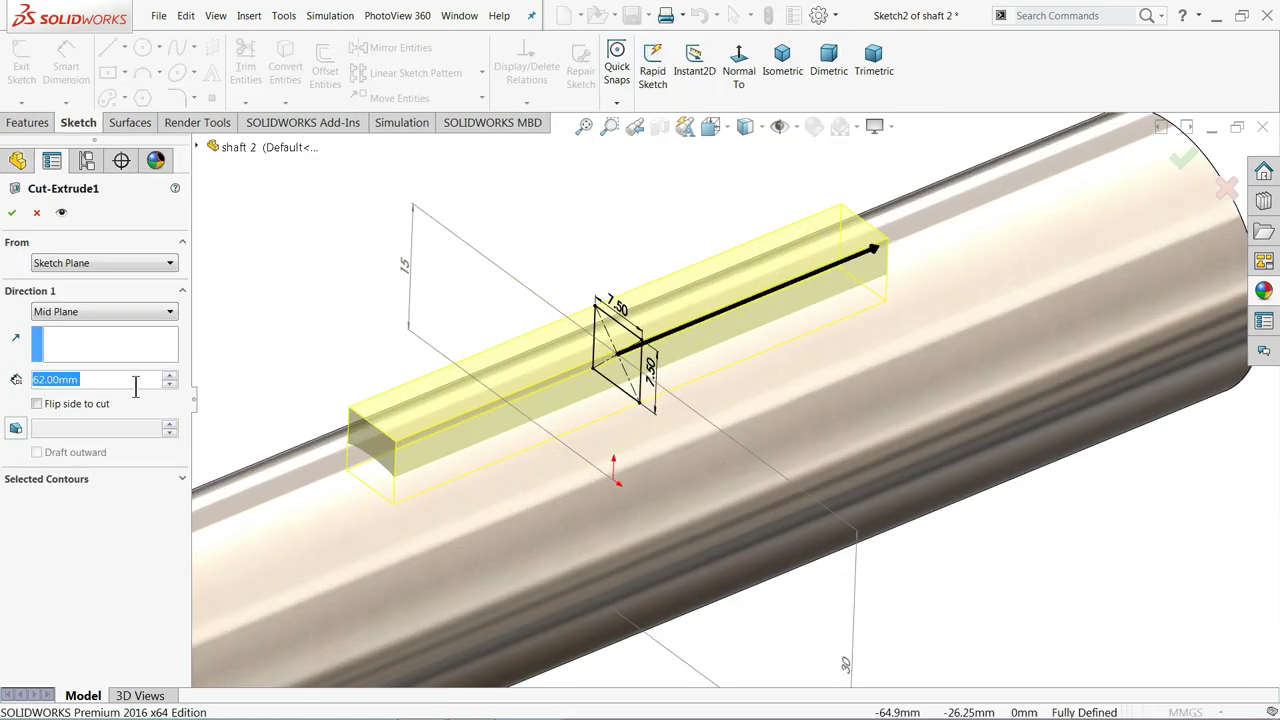
text(55)
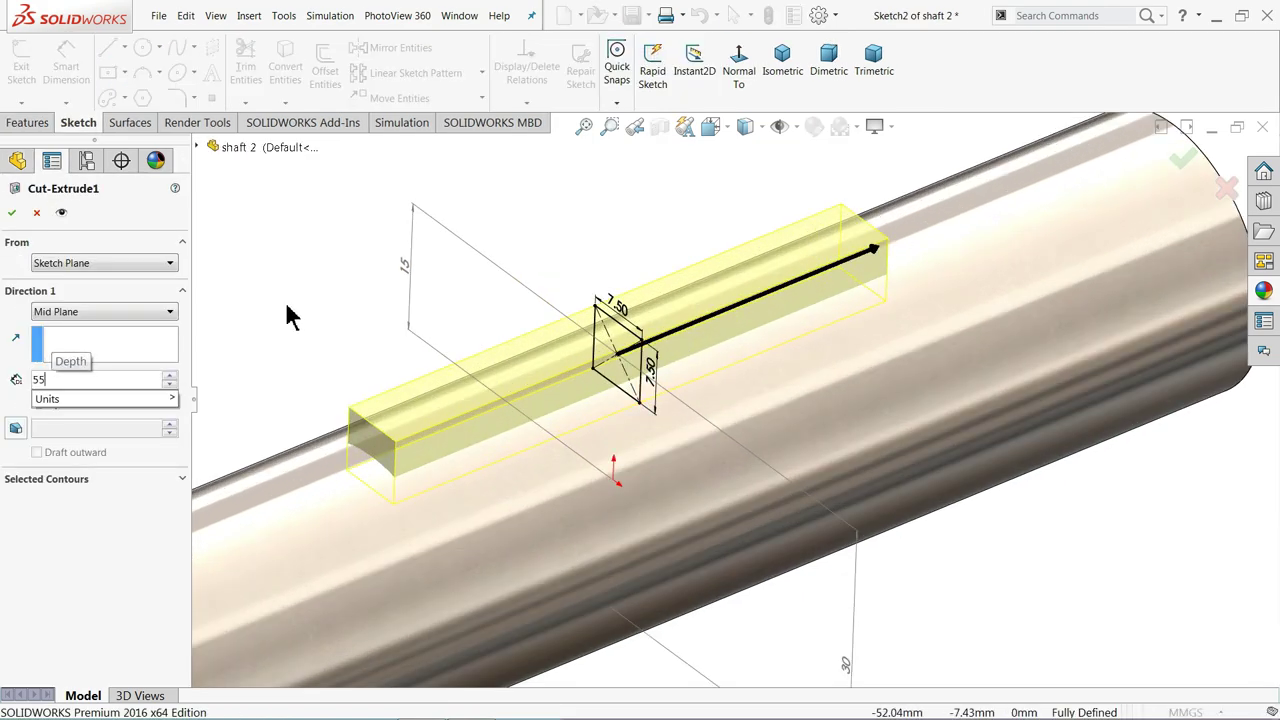
key(Return)
scroll(300, 318, up, 4)
click(14, 212)
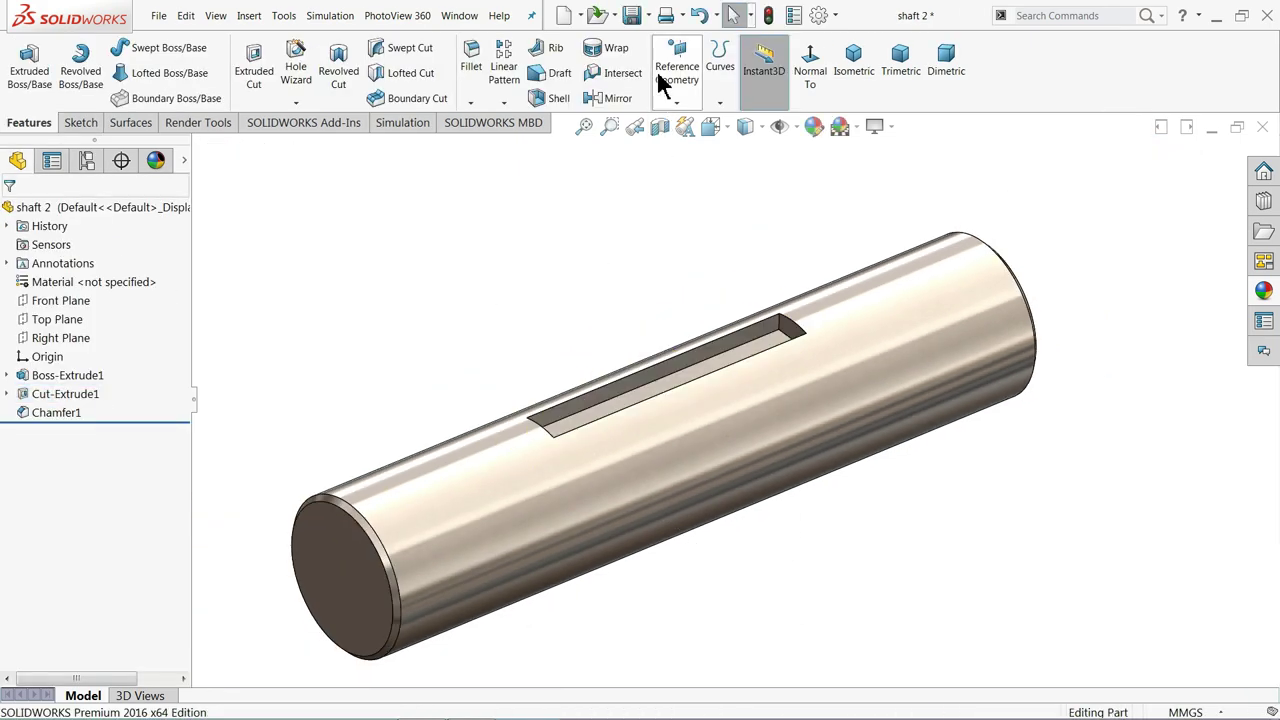
click(632, 22)
middle_drag(578, 398, 666, 454)
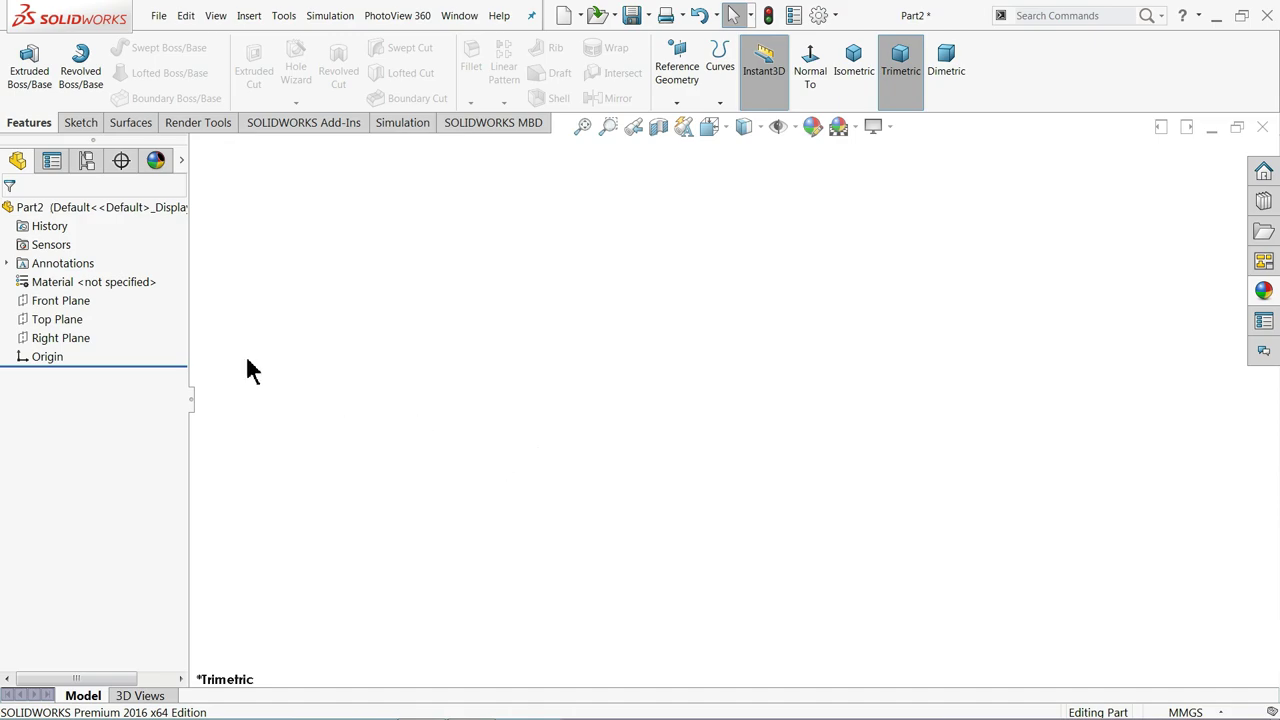
Start a sketch on the Front Plane and draw a center rectangle from the origin
click(54, 303)
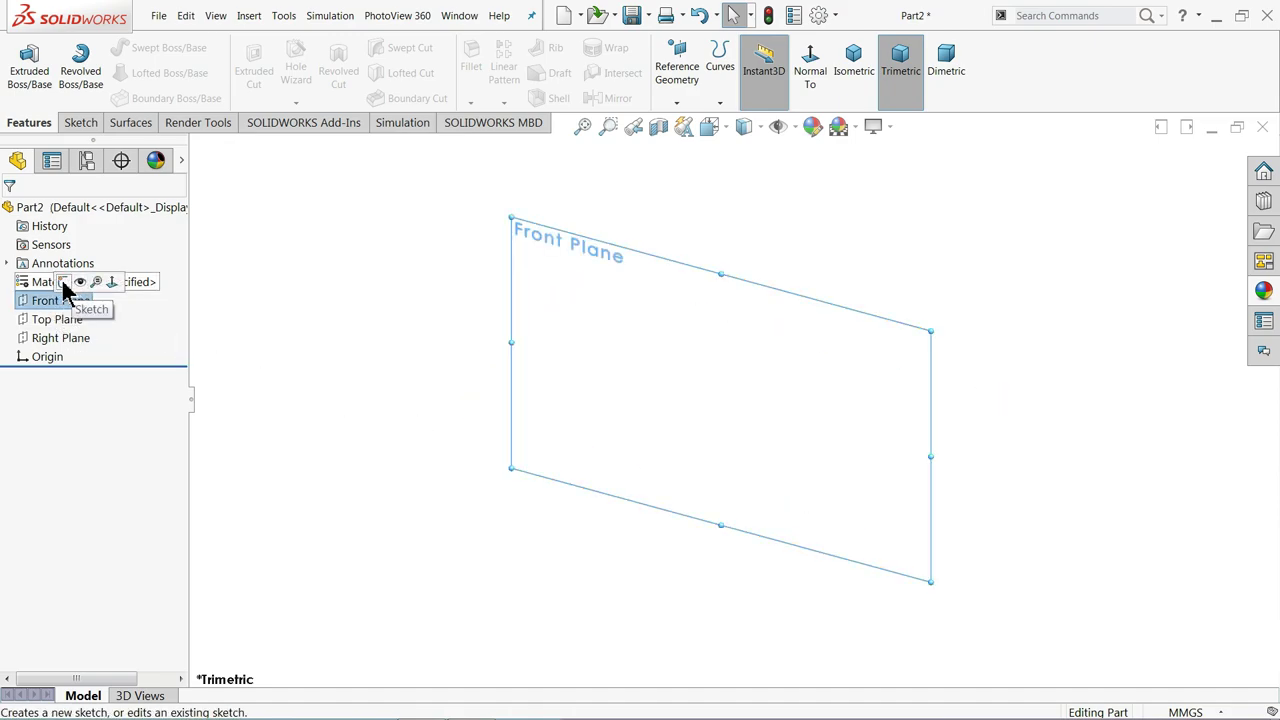
click(64, 283)
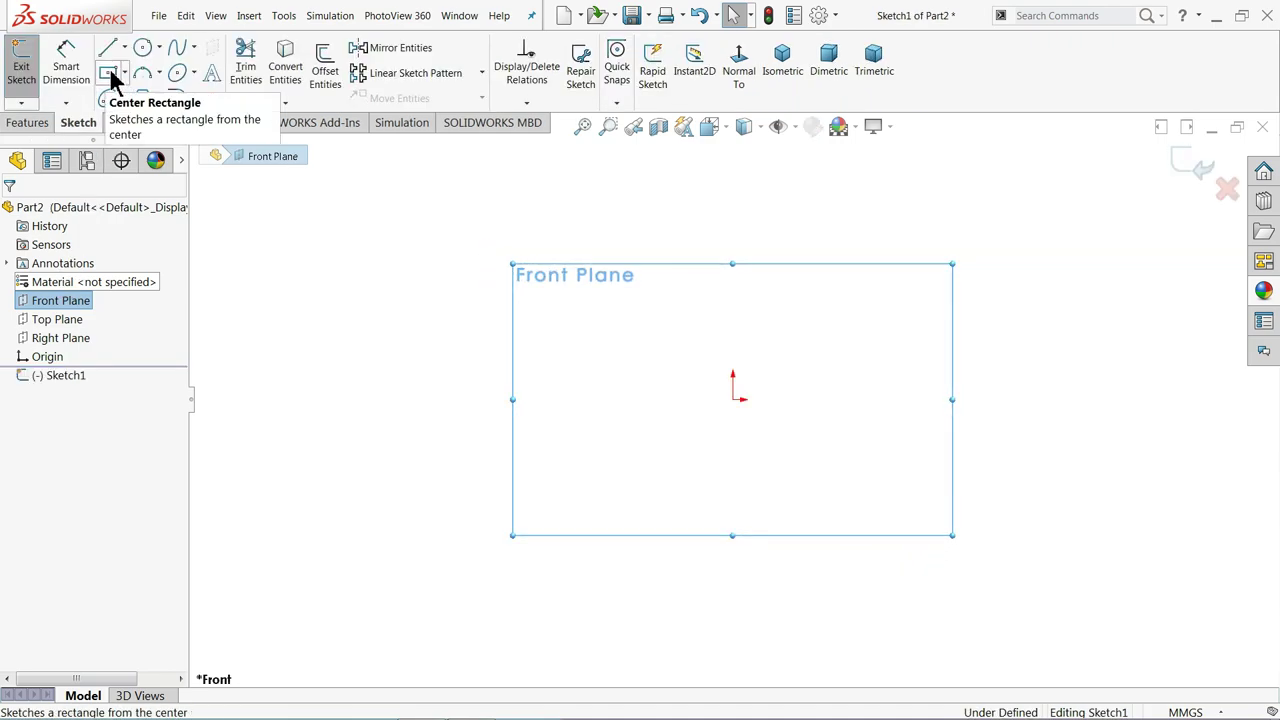
click(109, 76)
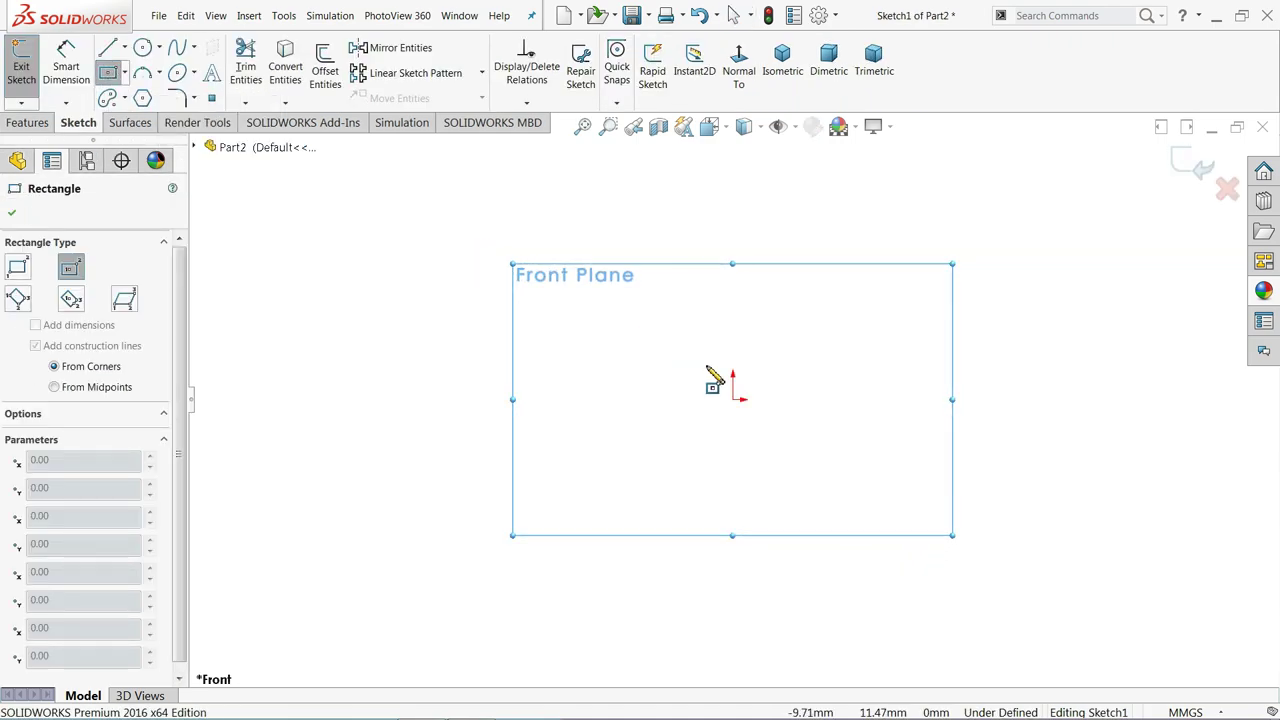
drag(740, 400, 866, 257)
Dimension the rectangle's top edge and side edge to 12.5 mm each
click(62, 68)
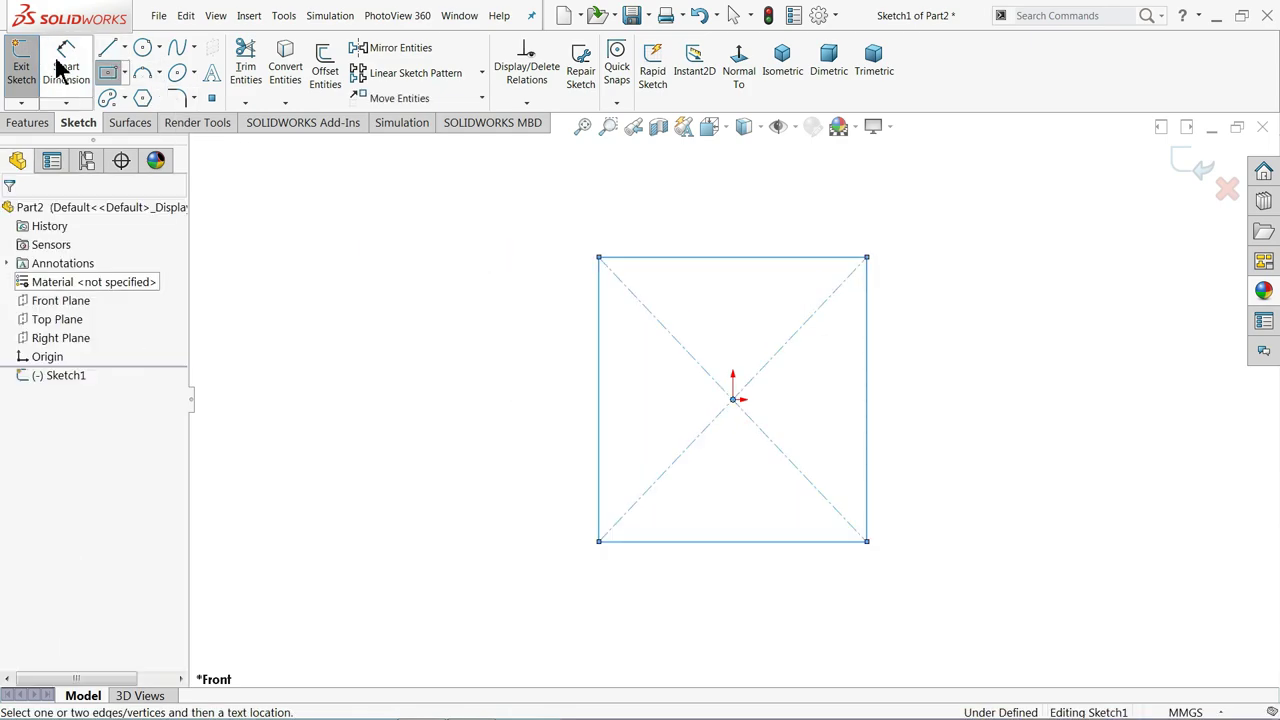
click(688, 258)
click(697, 222)
text(12.5)
key(Return)
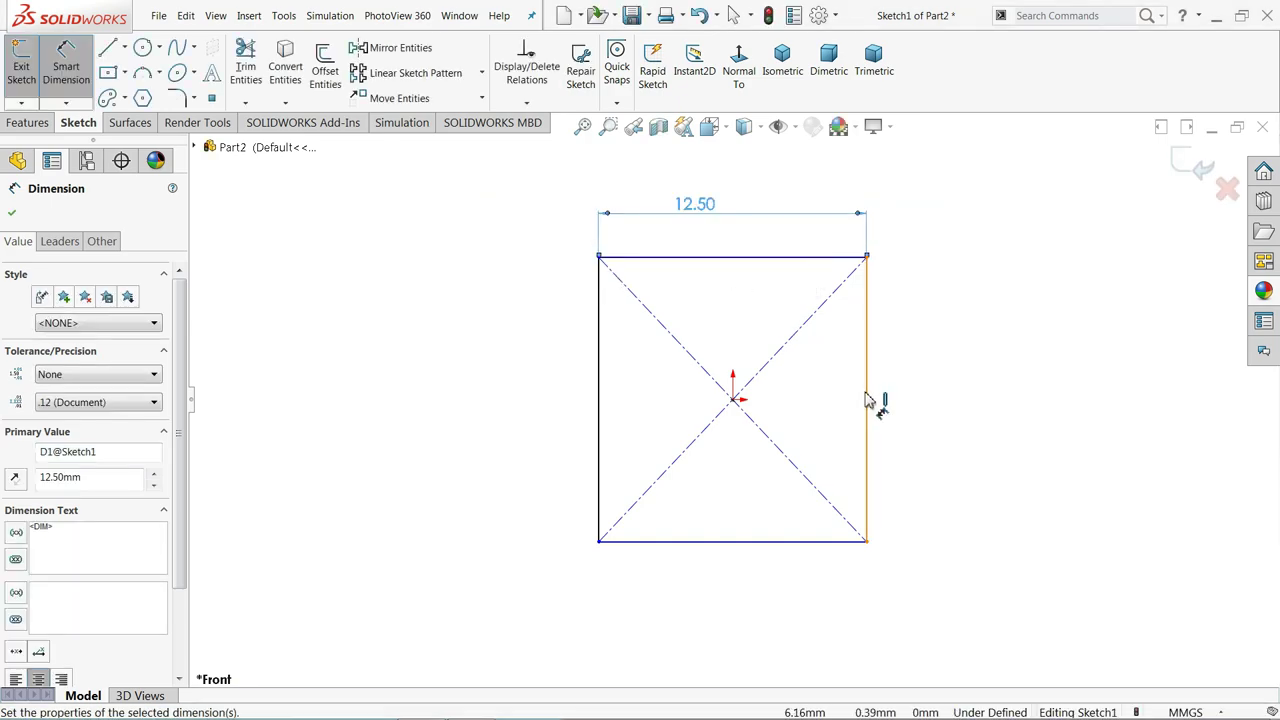
click(868, 400)
click(985, 400)
text(12.5)
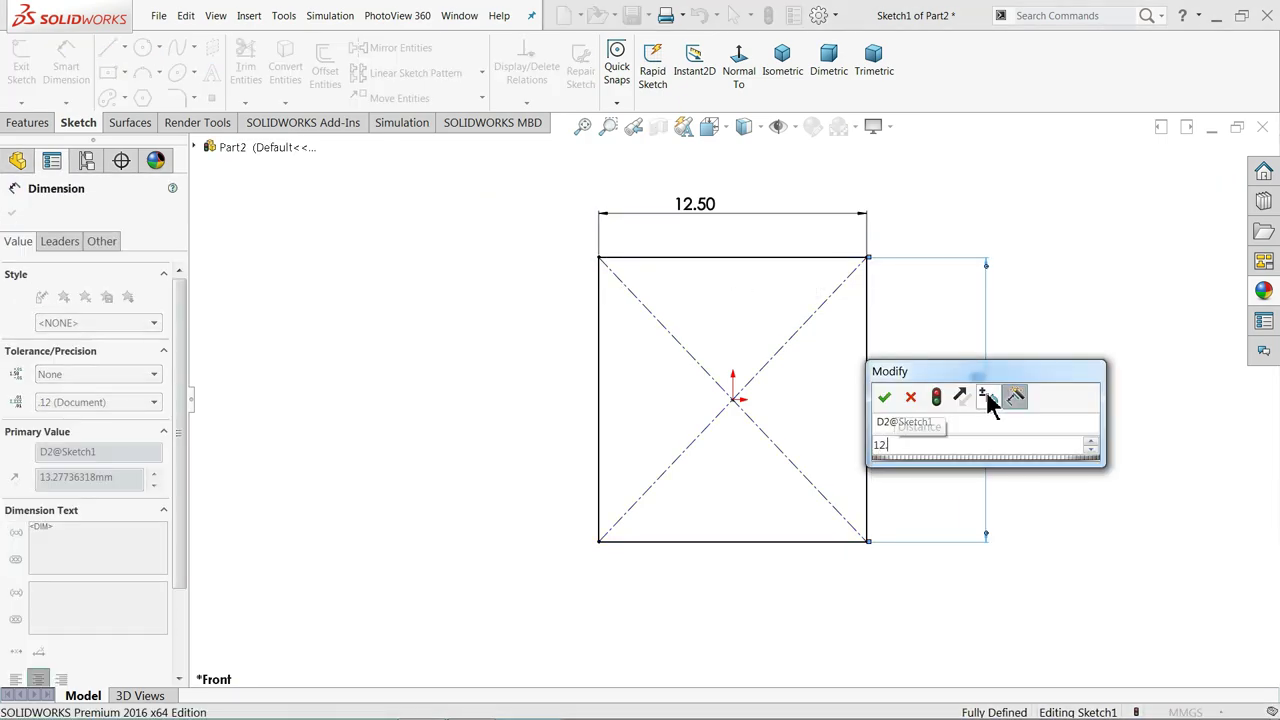
key(Return)
Extrude the square sketch with the Mid Plane end condition to a depth of 62 mm
click(27, 122)
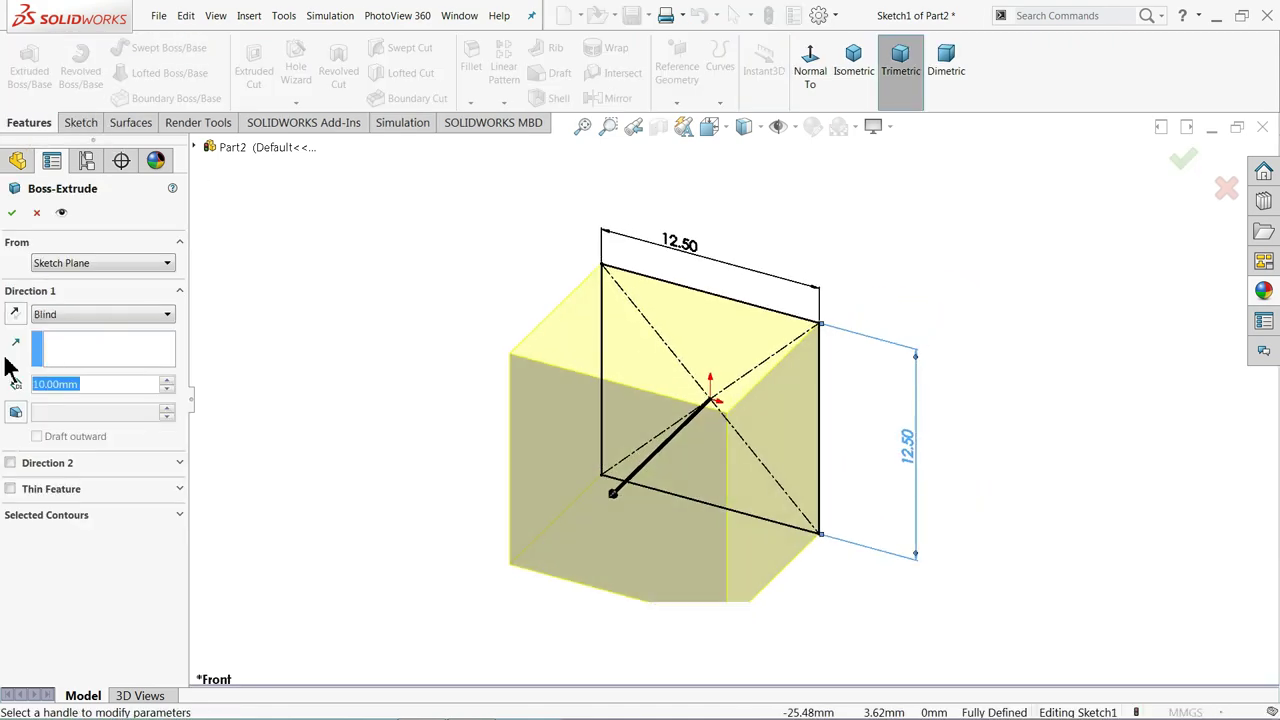
click(40, 314)
click(60, 398)
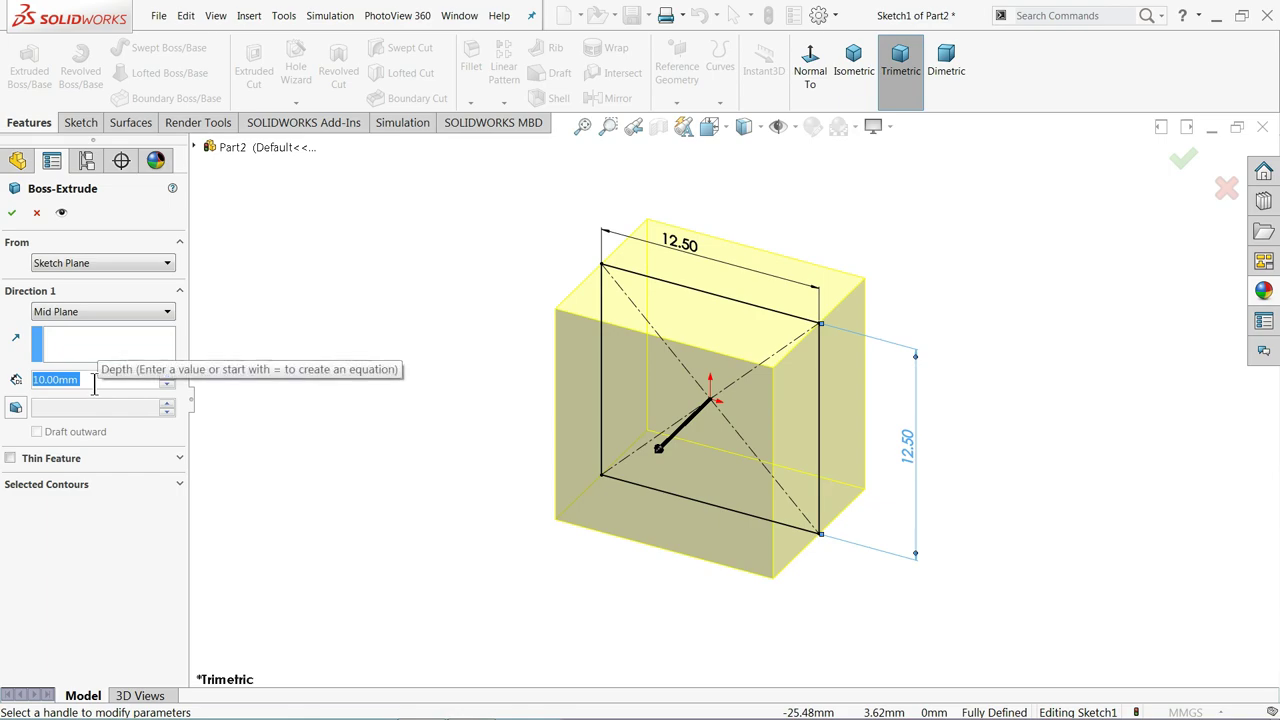
text(62)
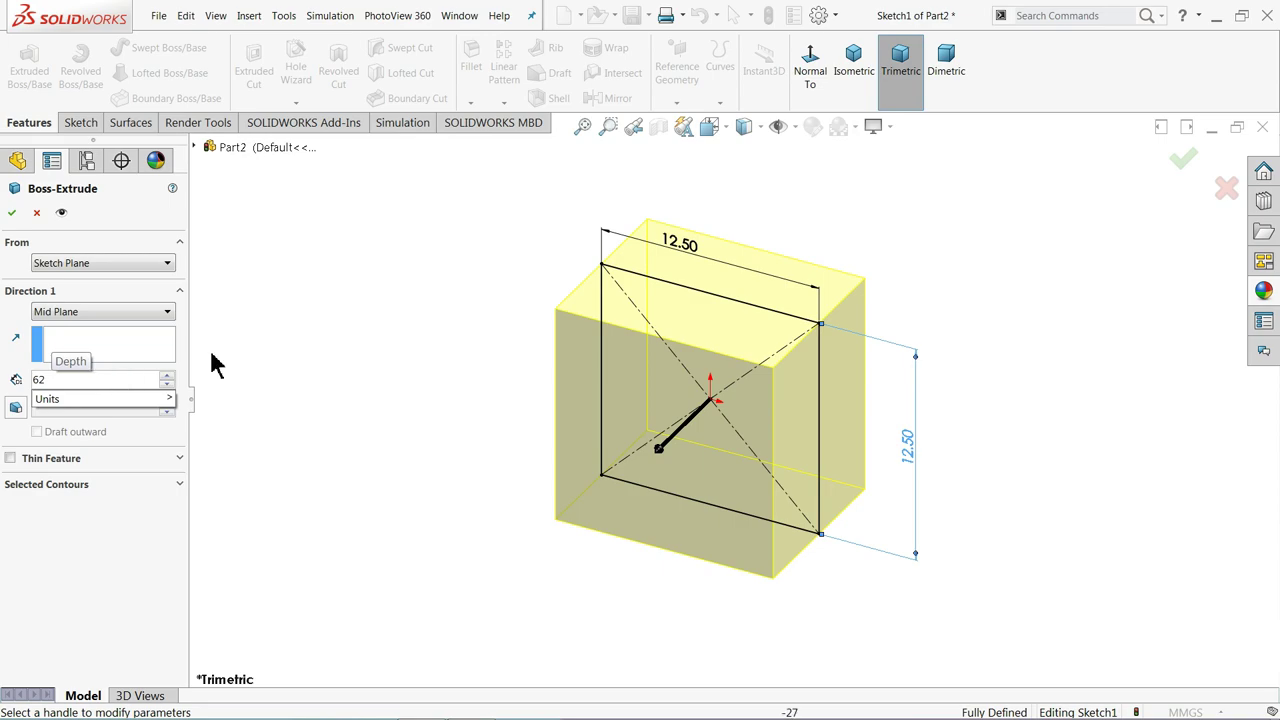
key(Return)
key(f)
scroll(831, 486, down, 2)
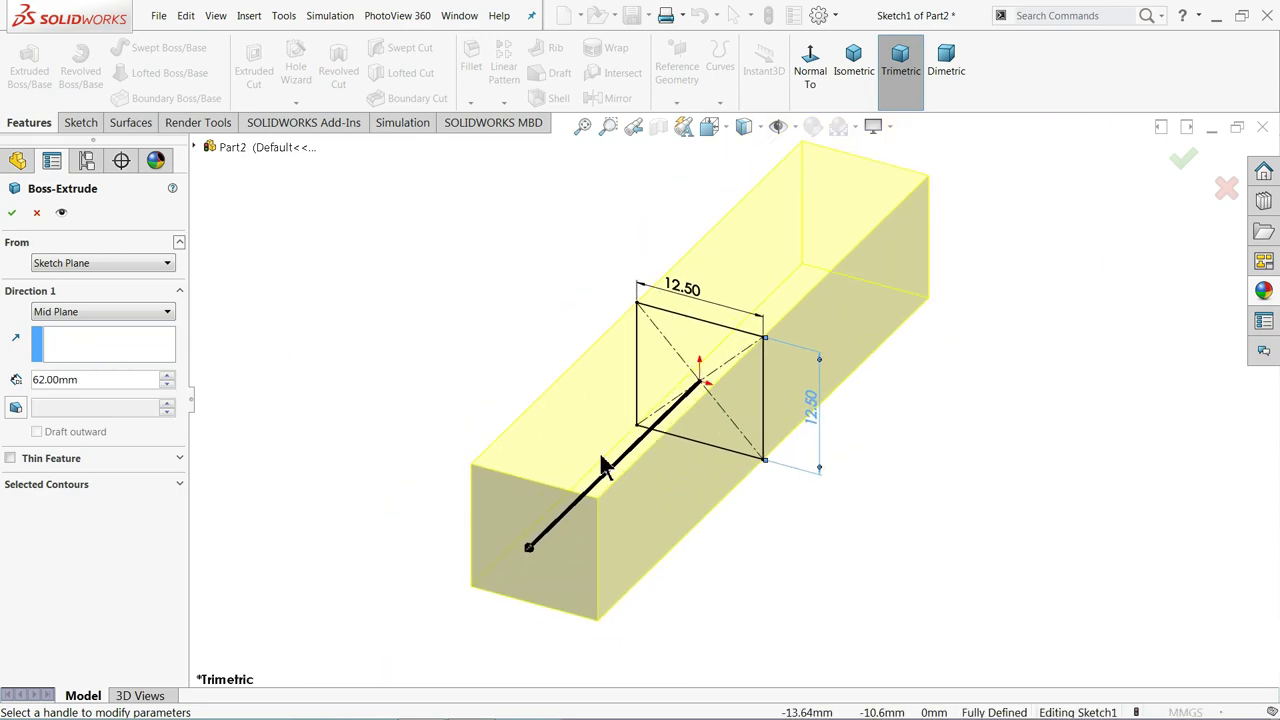
click(11, 212)
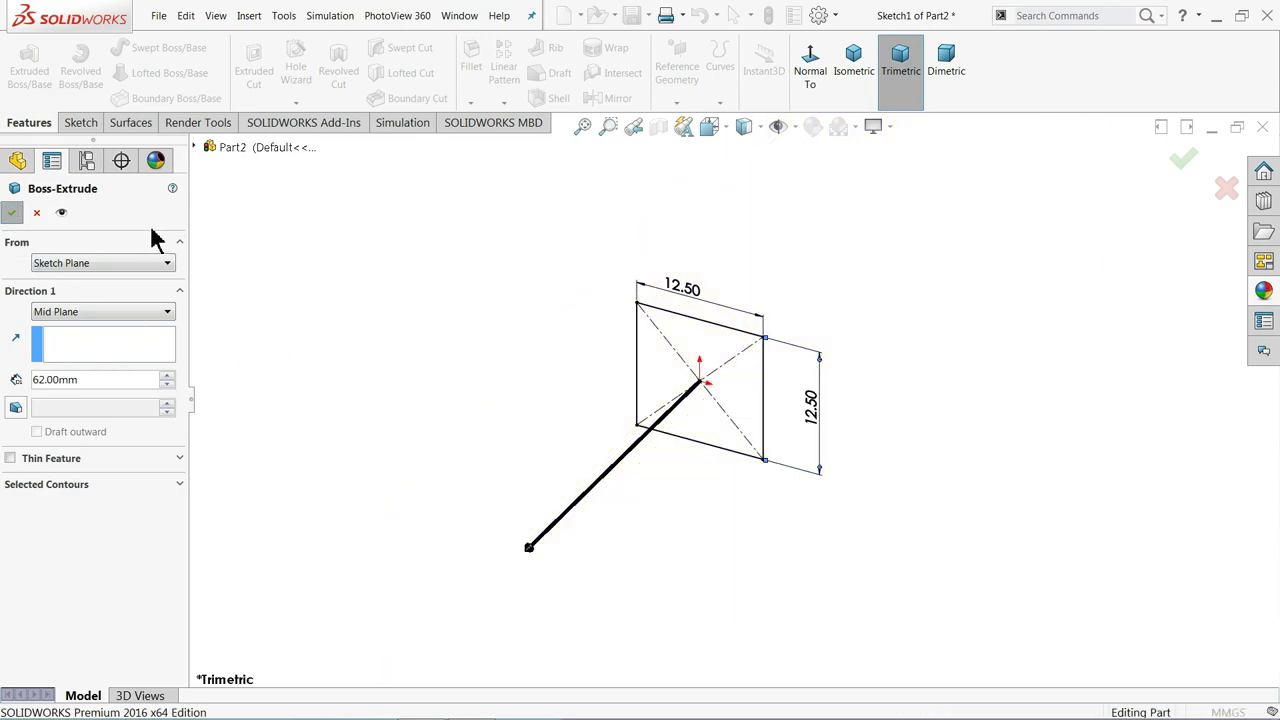
middle_drag(455, 340, 492, 303)
click(1264, 290)
mouse_move(1155, 425)
mouse_down()
mouse_move(957, 360)
mouse_move(791, 394)
mouse_up()
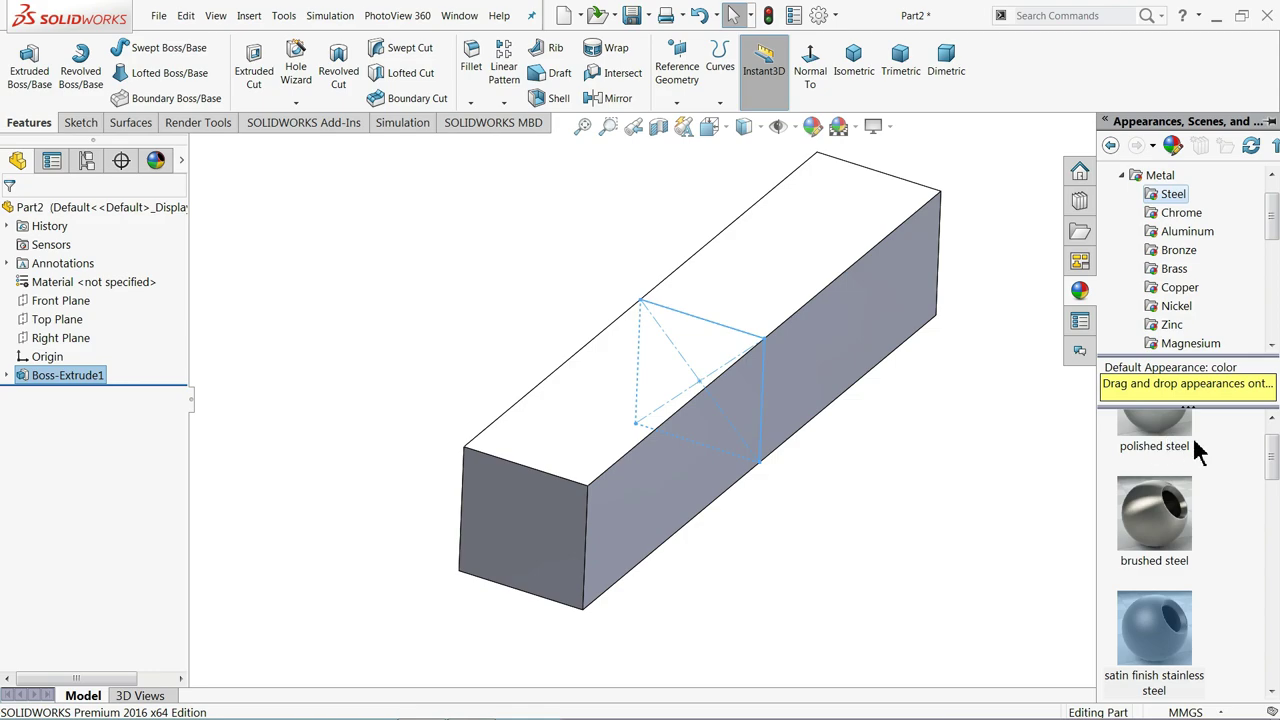
scroll(1276, 456, up, 2)
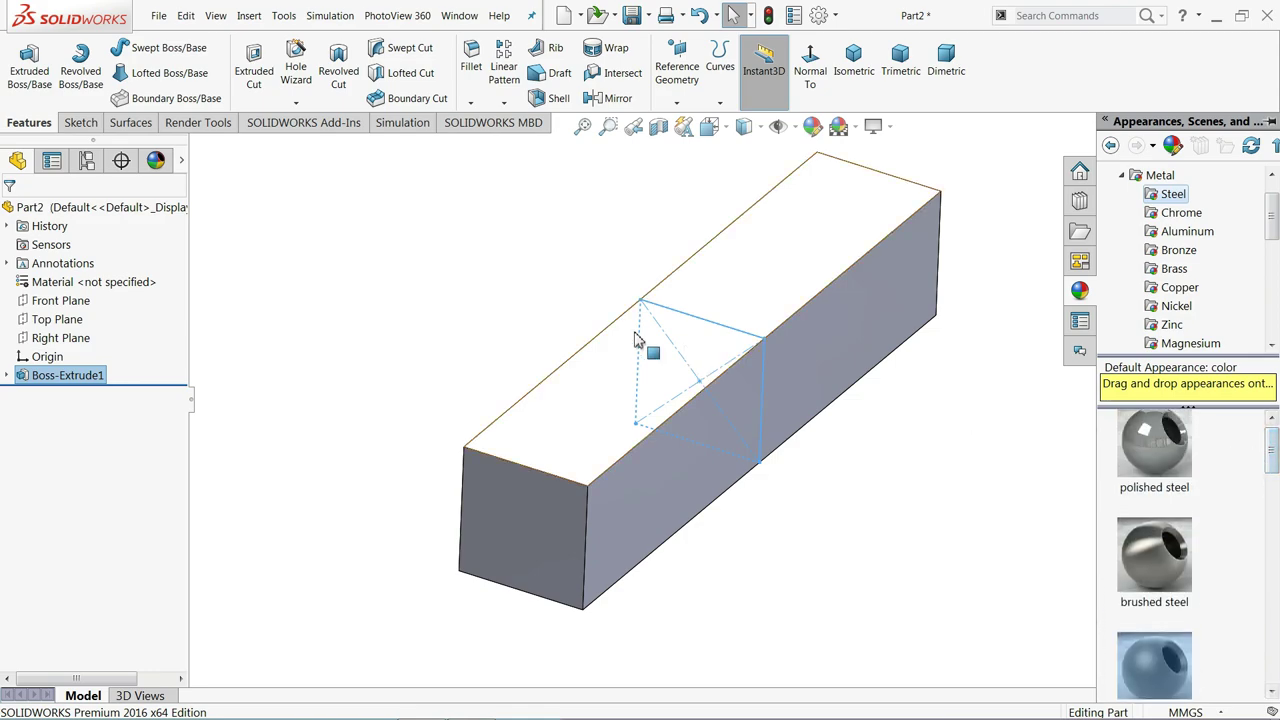
mouse_move(517, 320)
middle_down()
mouse_move(431, 300)
mouse_move(530, 302)
mouse_move(526, 320)
middle_up()
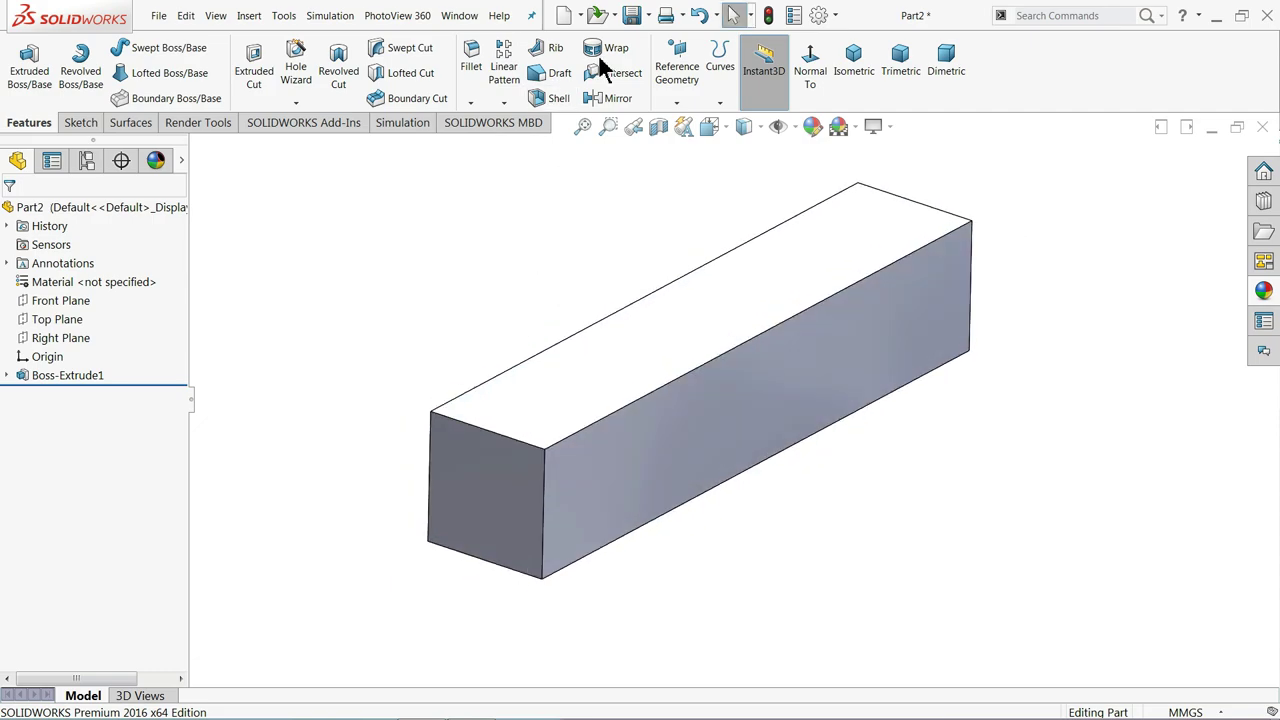
Save the part as "Pin 1" in the Spur gear Assembly folder
click(633, 18)
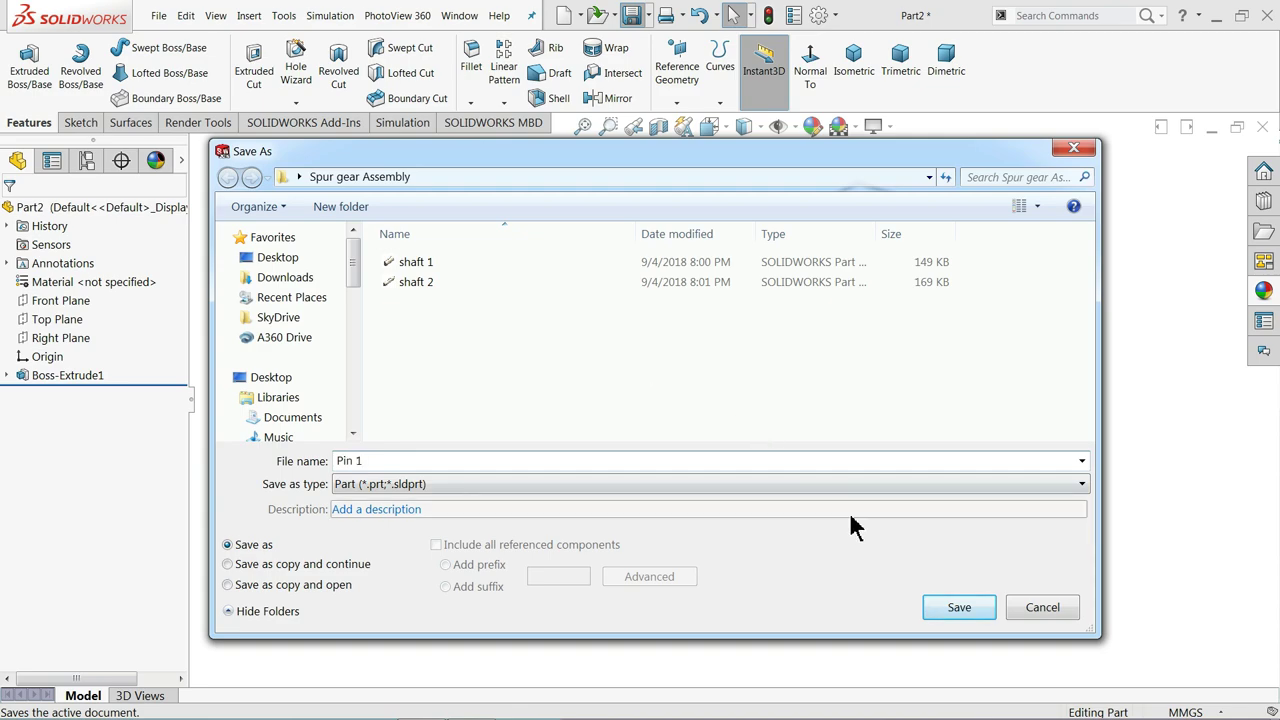
click(958, 610)
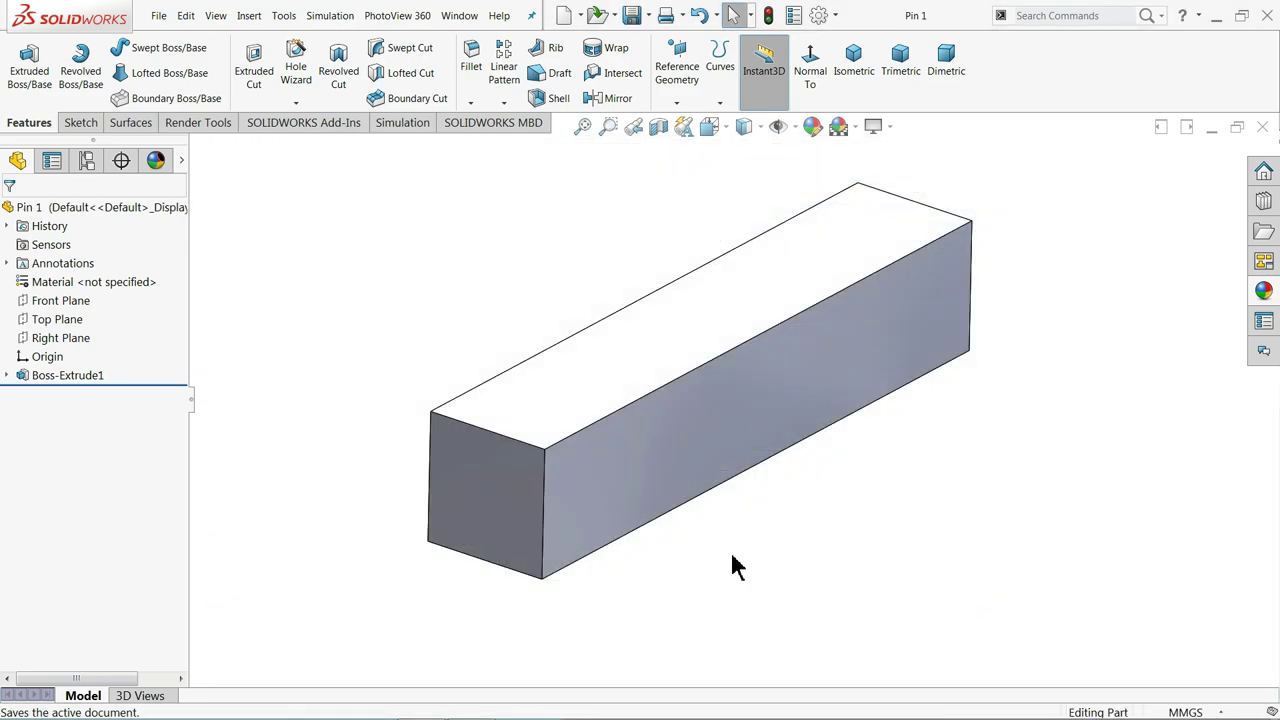
Edit the pin's square sketch, setting both its width and height to 7.5 mm, and exit the sketch
click(7, 376)
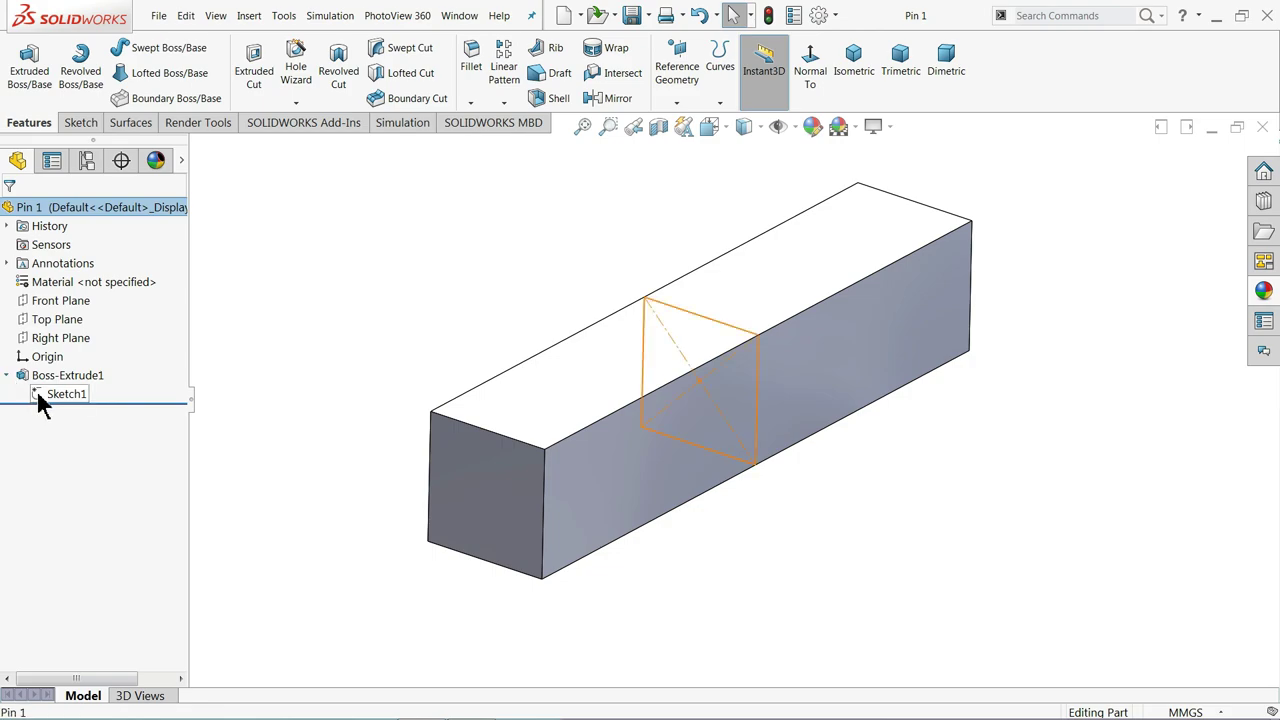
click(37, 392)
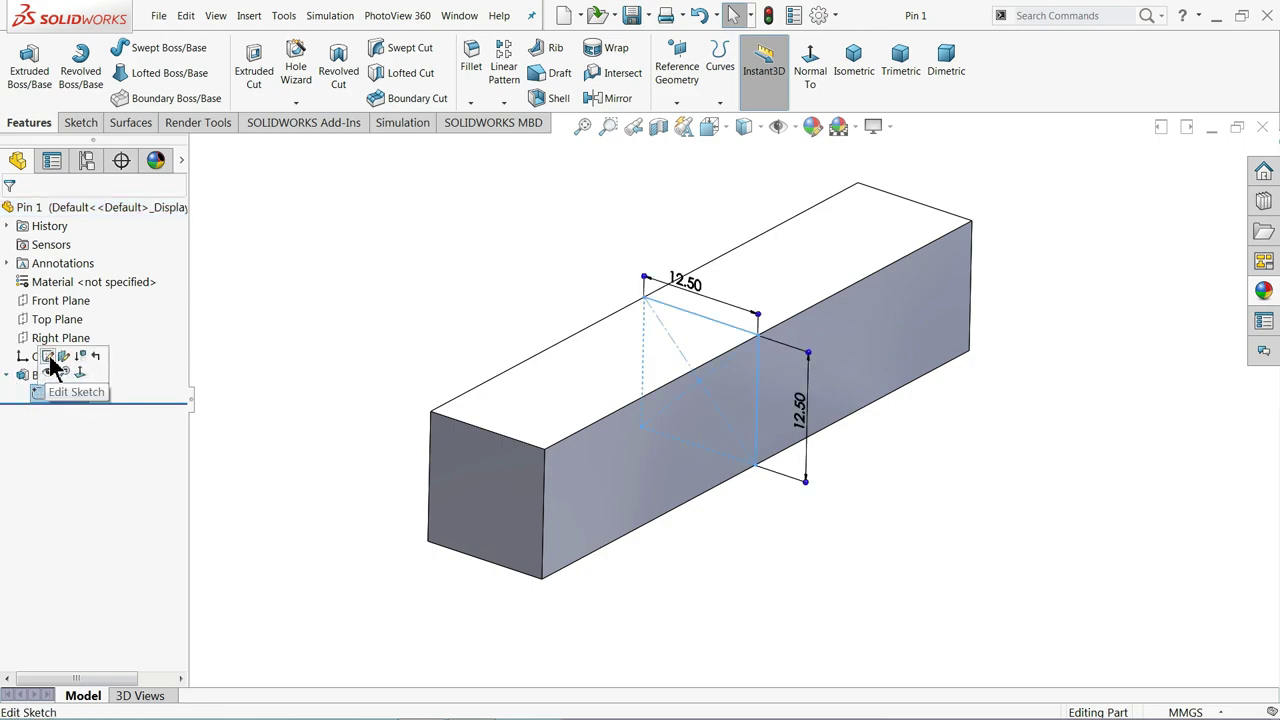
click(49, 358)
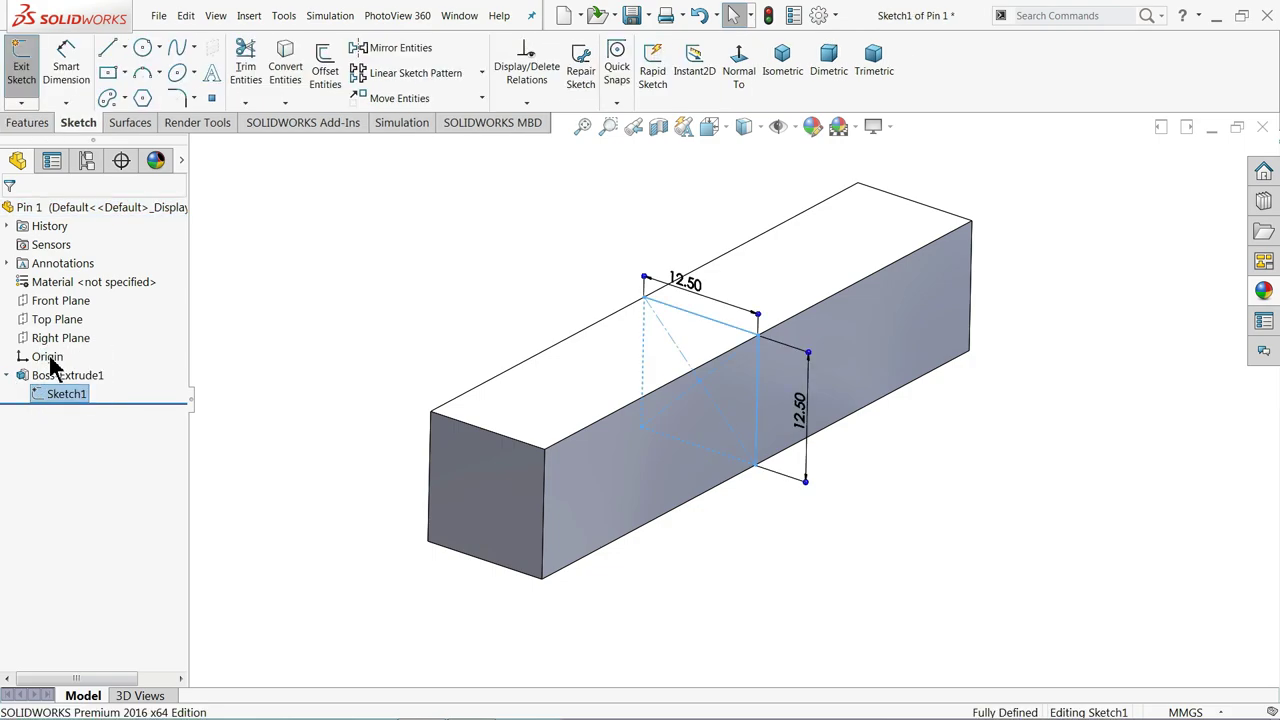
double_click(686, 282)
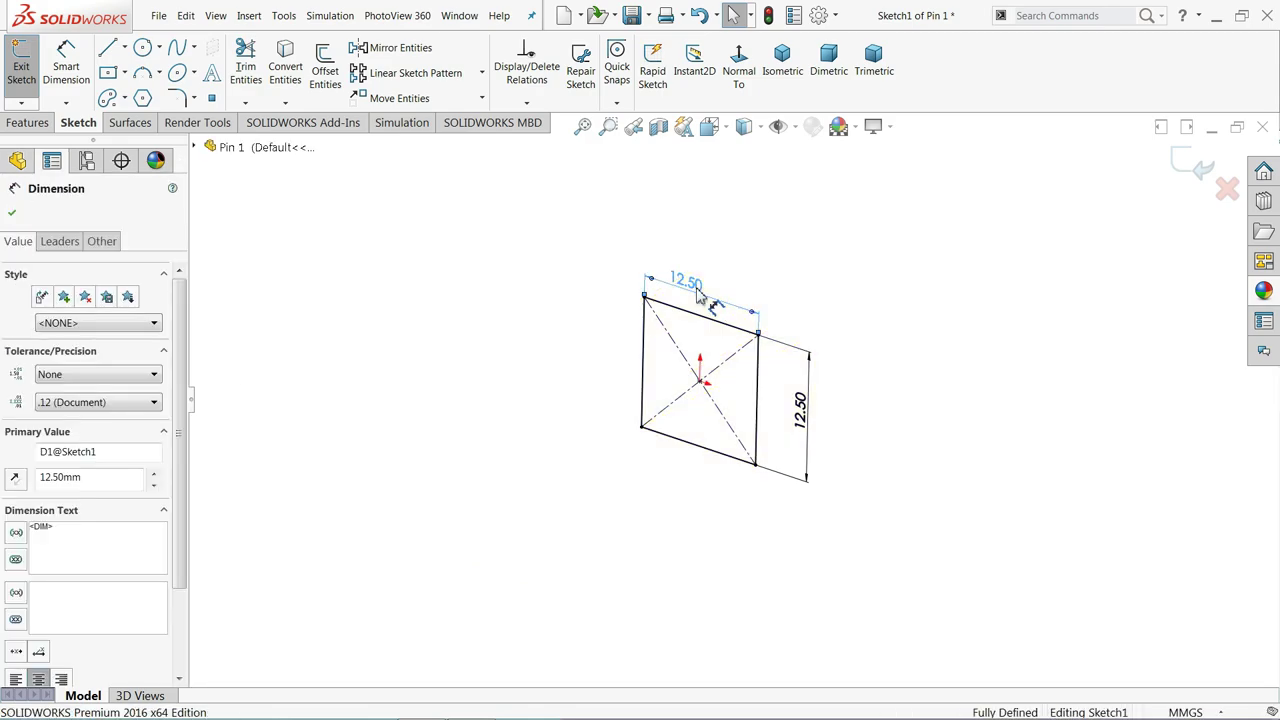
text(7.5)
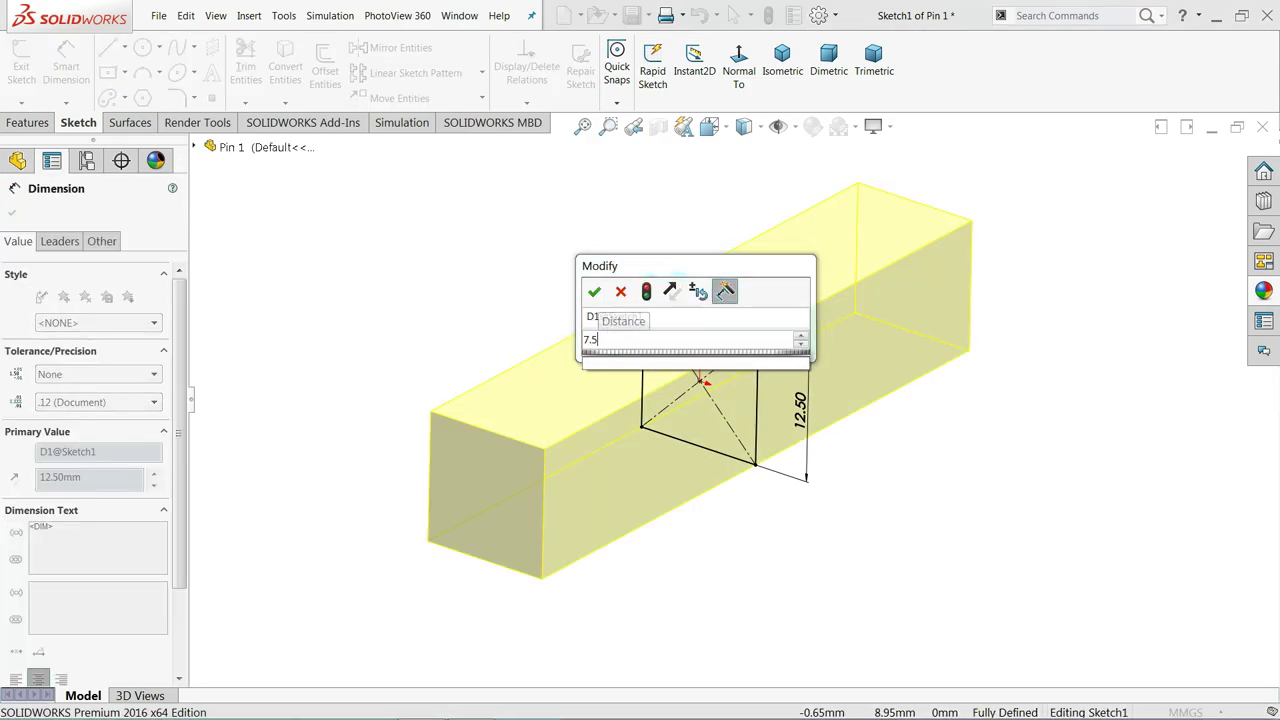
key(Return)
click(783, 418)
double_click(783, 418)
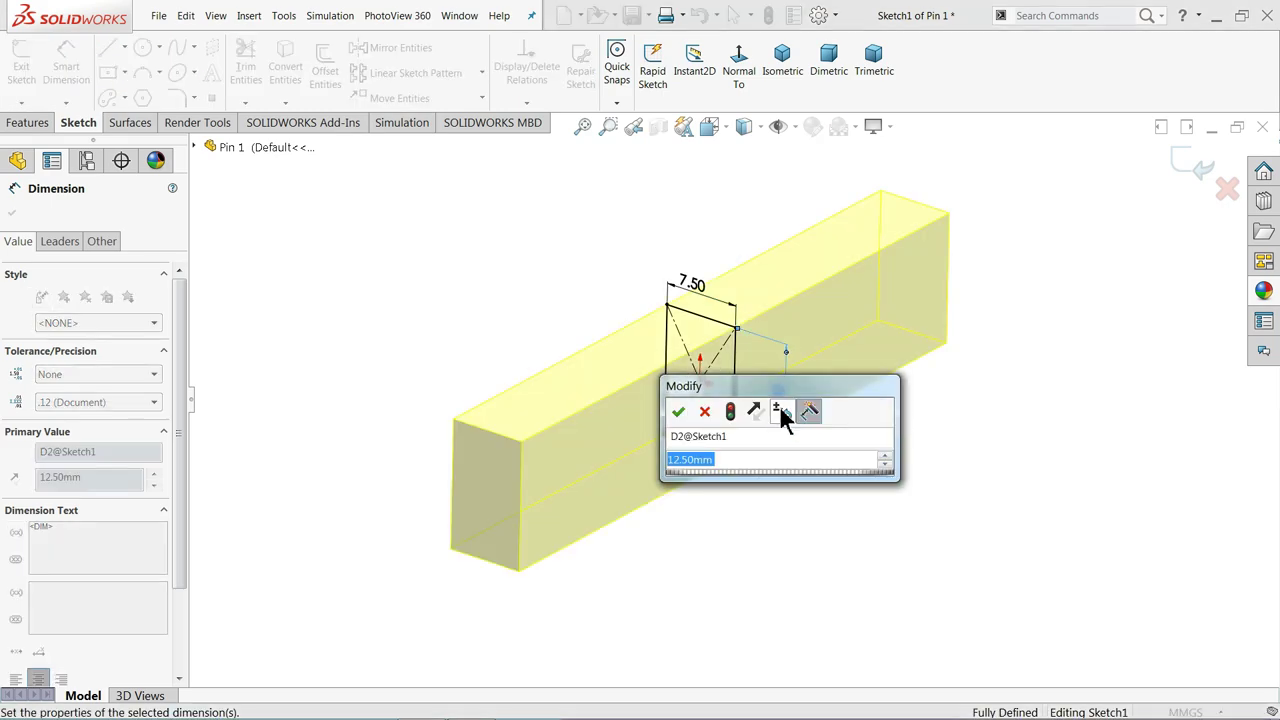
text(5)
key(Return)
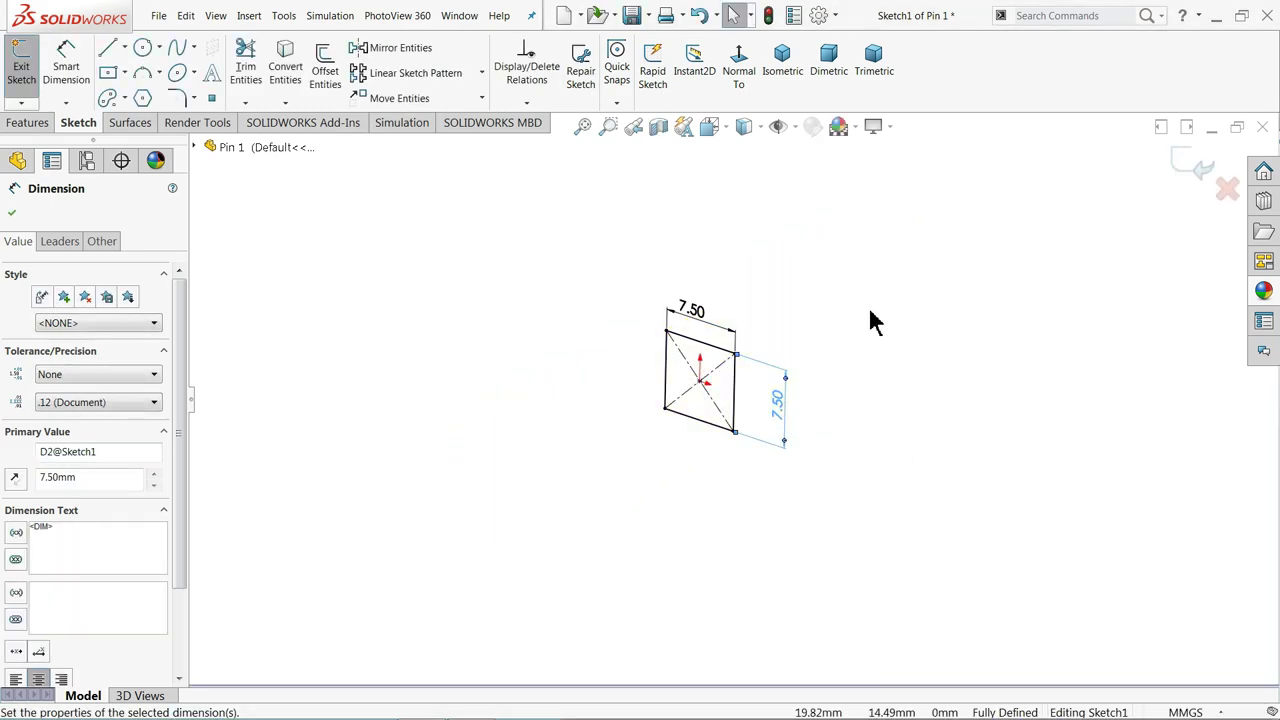
click(1203, 169)
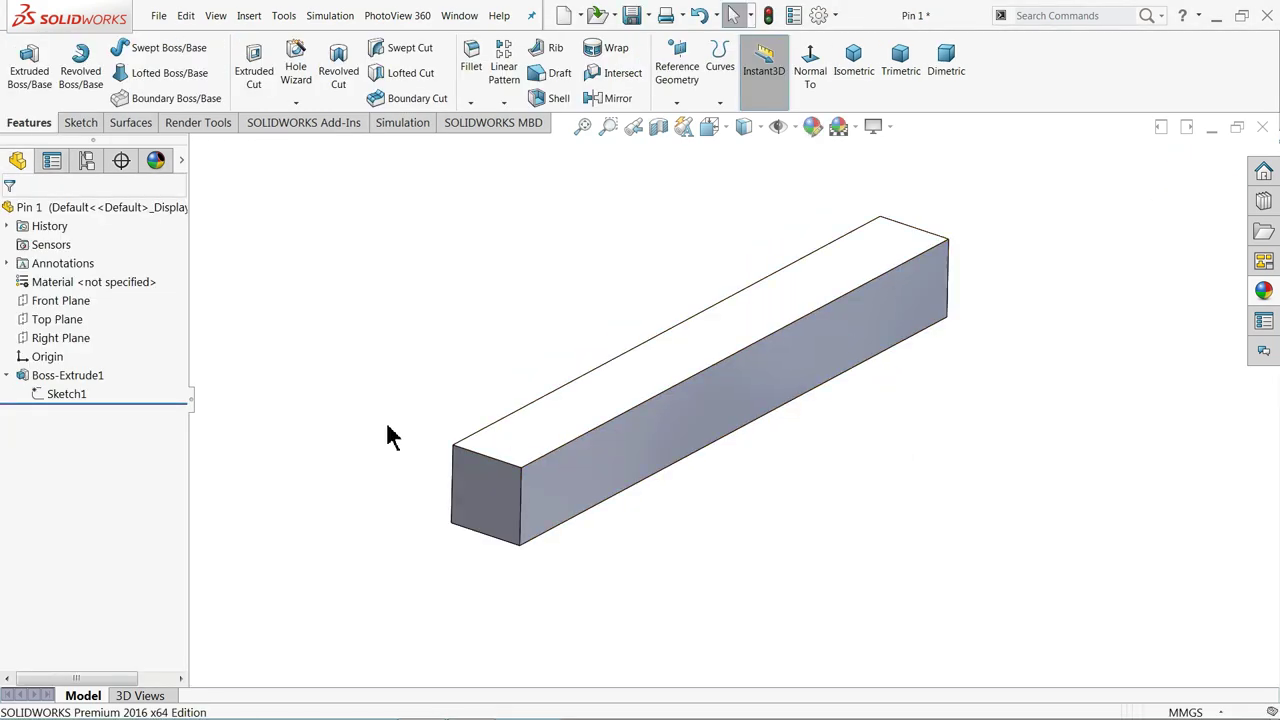
Edit the pin's boss extrusion to a mid-plane depth of 55 mm
click(40, 375)
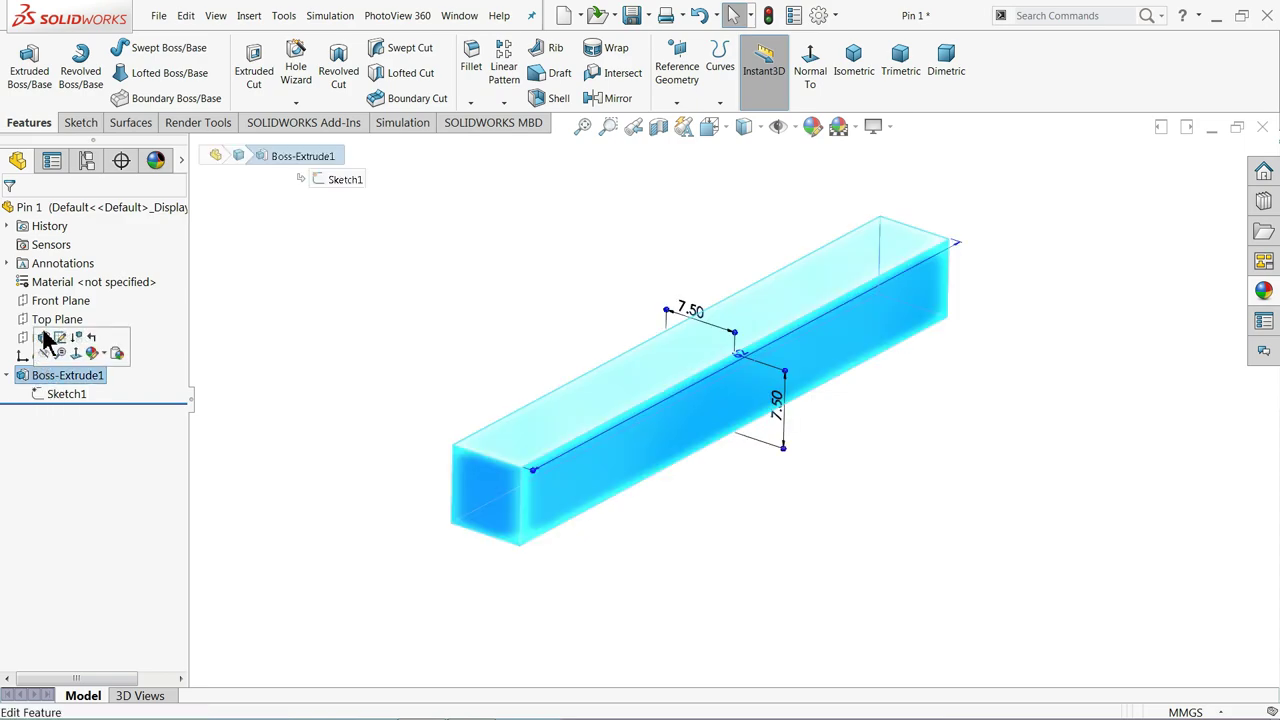
click(44, 340)
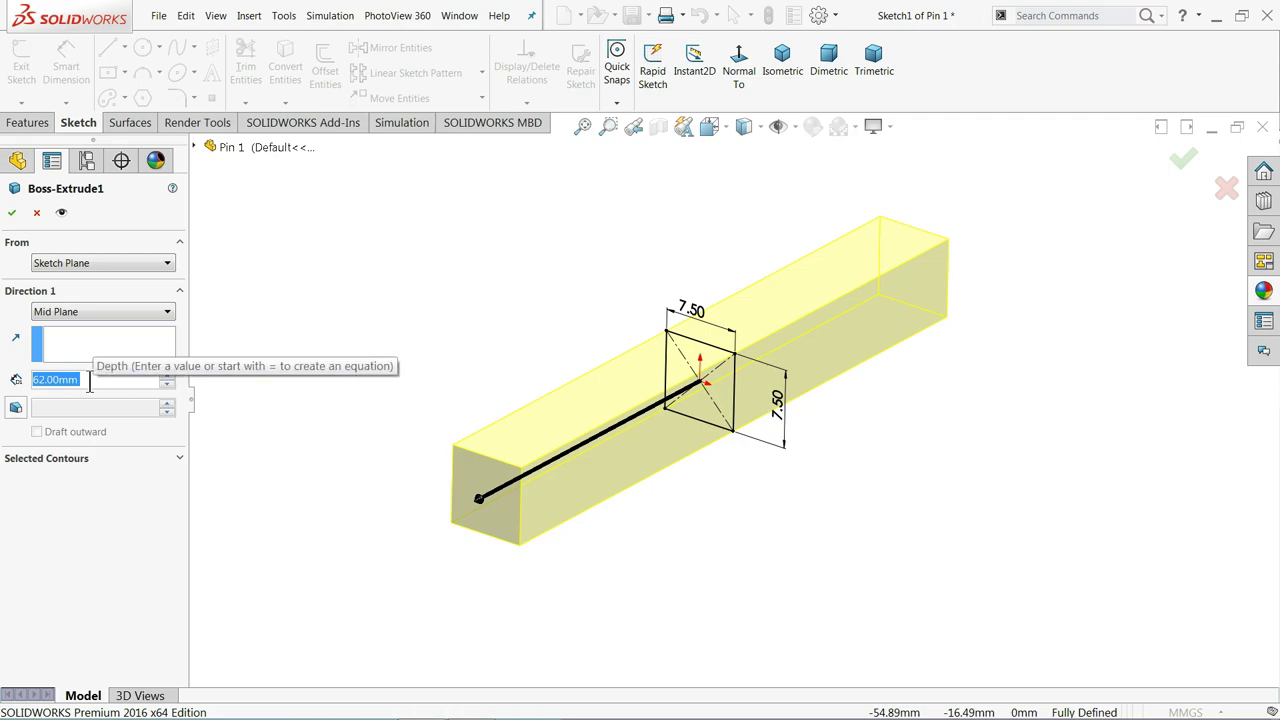
text(55)
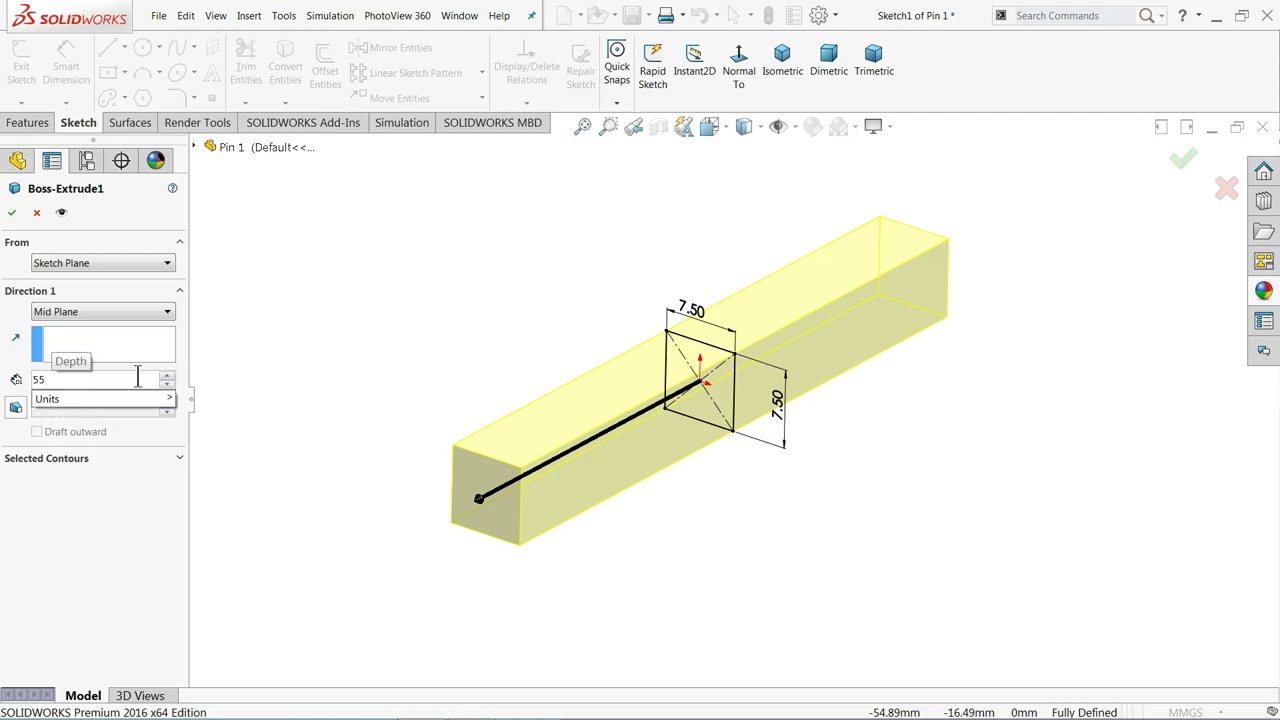
key(Return)
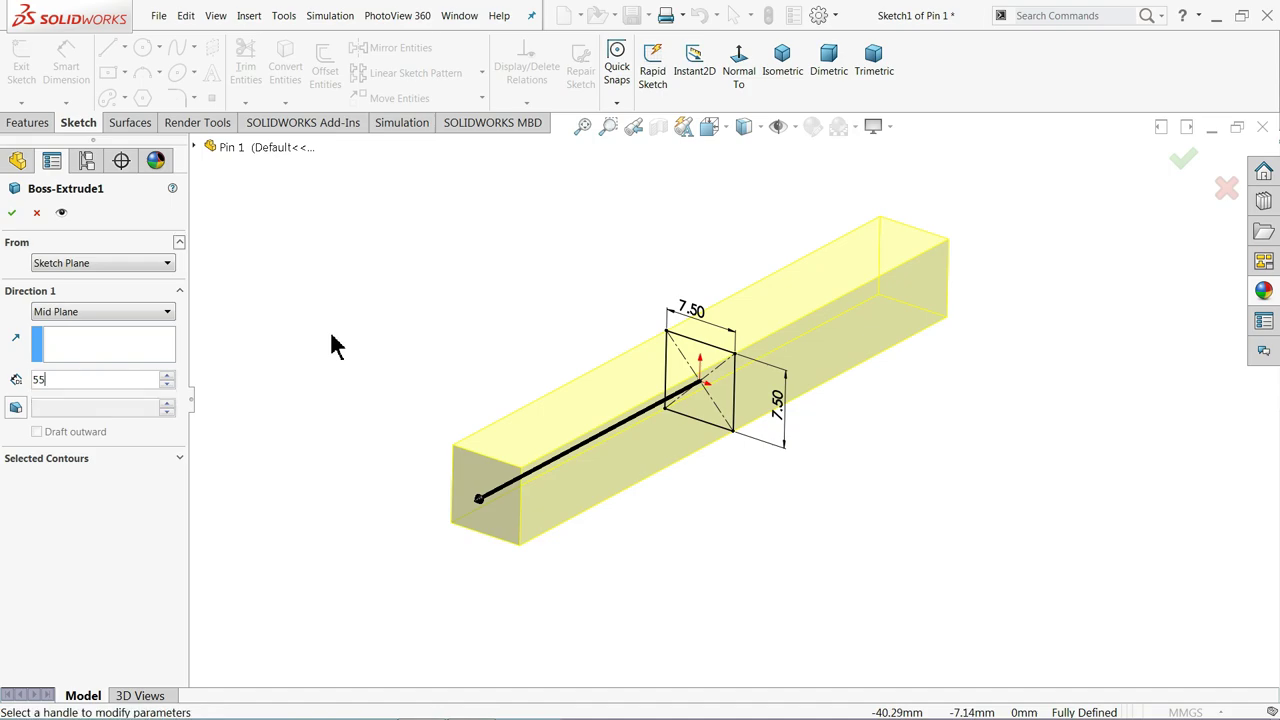
click(12, 220)
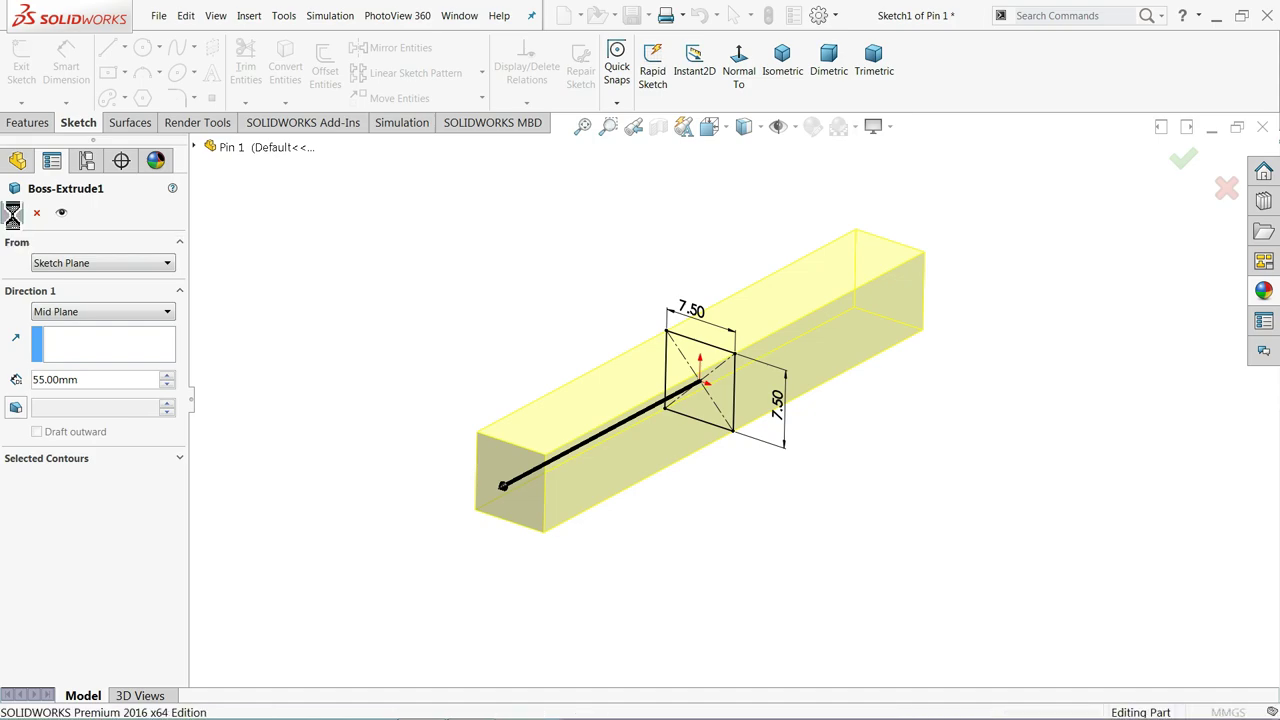
mouse_move(354, 351)
middle_down()
mouse_move(302, 372)
mouse_move(344, 356)
middle_up()
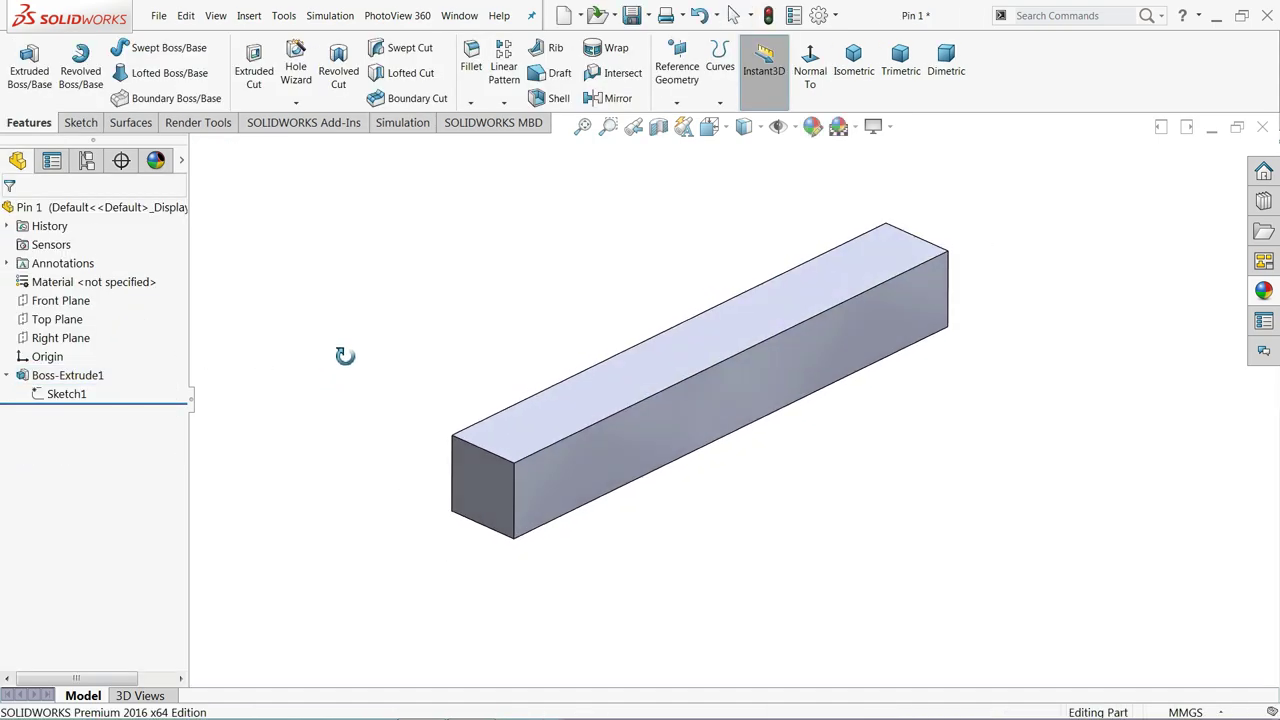
Save the modified pin under the new name "Pin 2" in the Spur gear Assembly folder
click(649, 17)
click(663, 58)
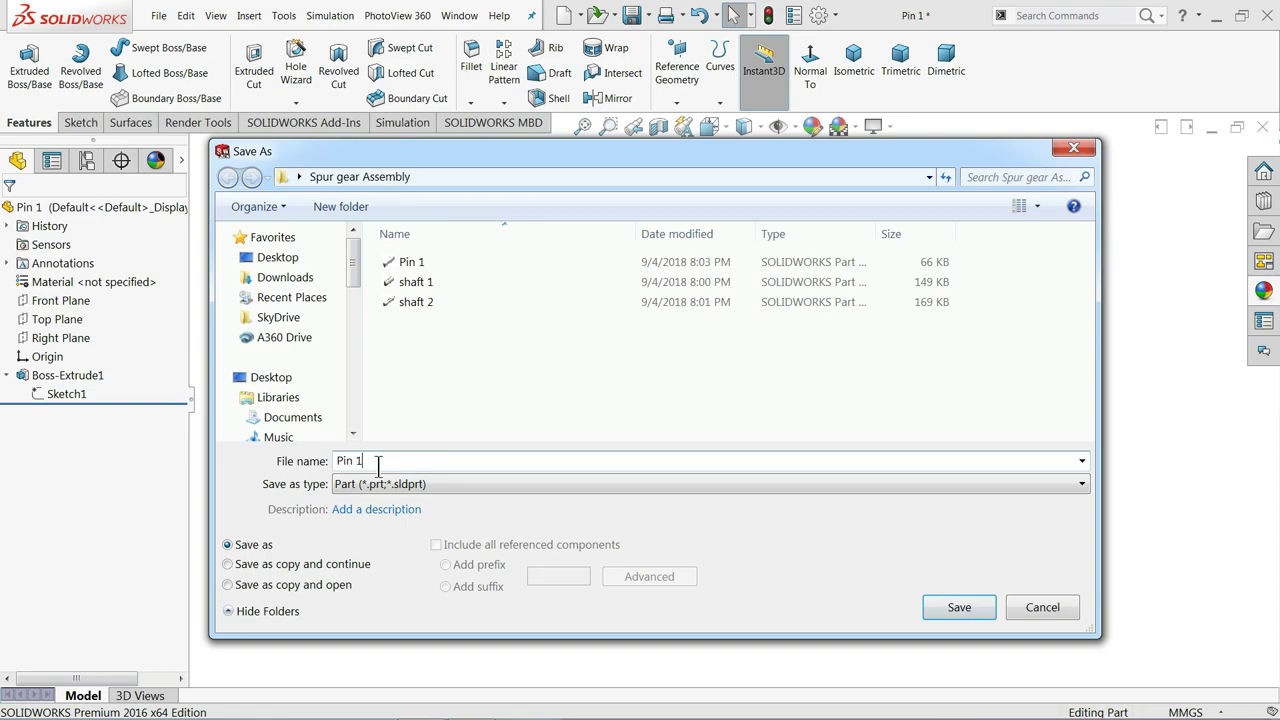
key(BackSpace)
text(2)
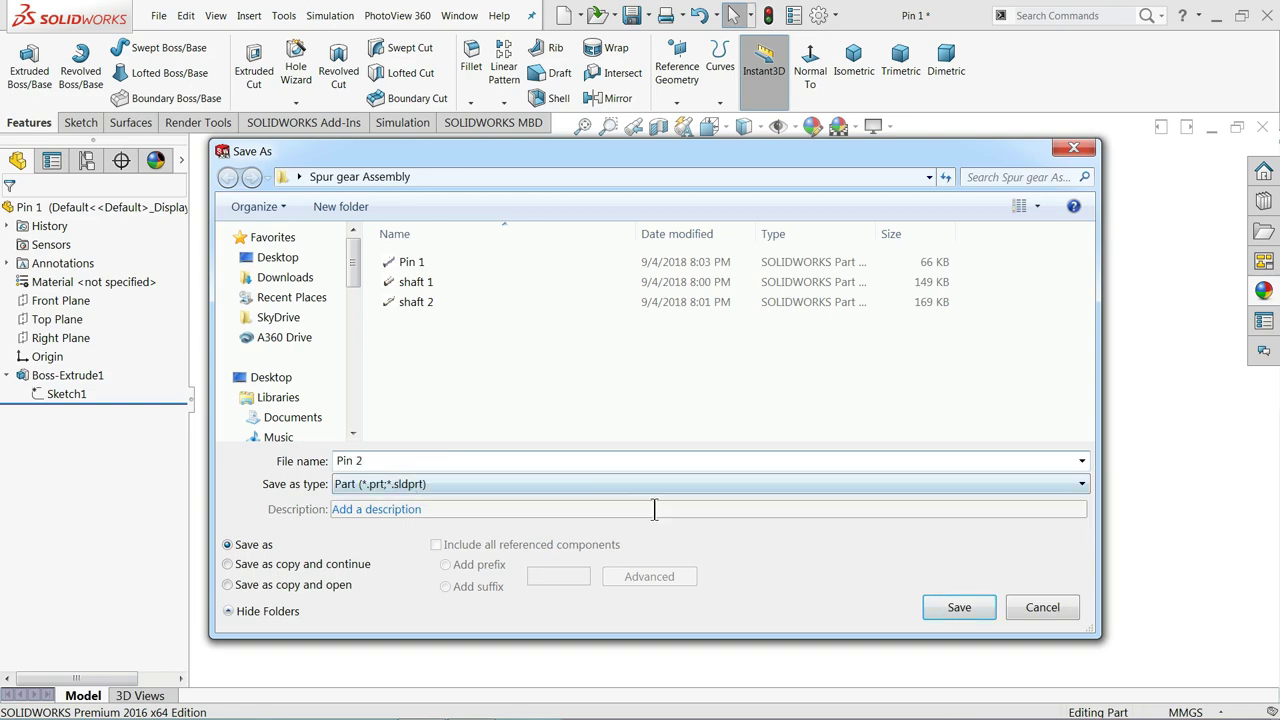
click(959, 607)
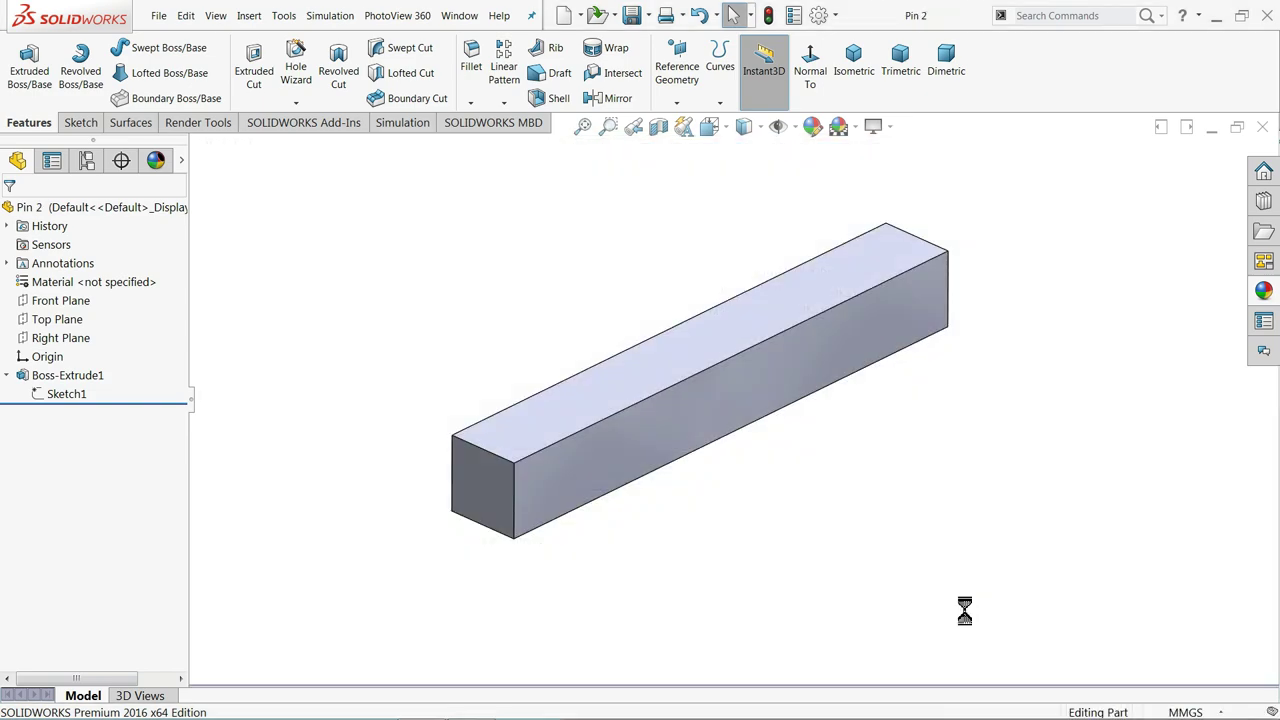
scroll(762, 377, down, 2)
middle_drag(762, 380, 758, 384)
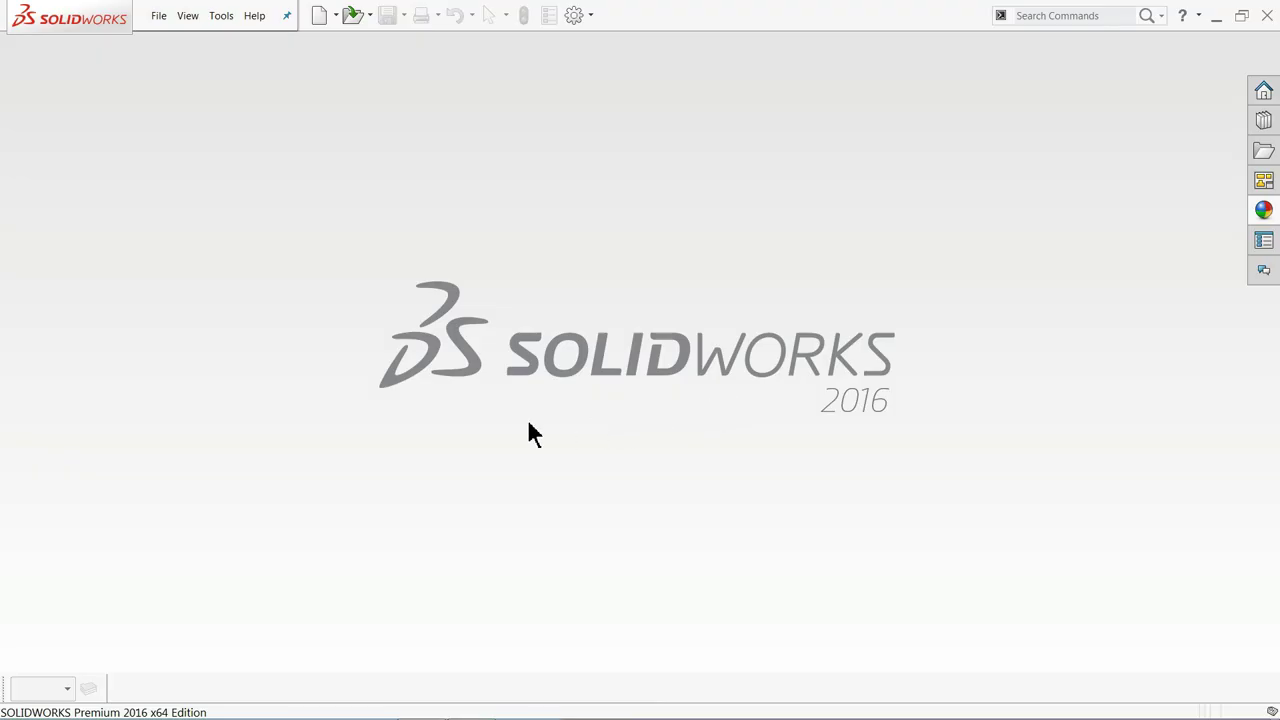
Create a new assembly document
click(160, 17)
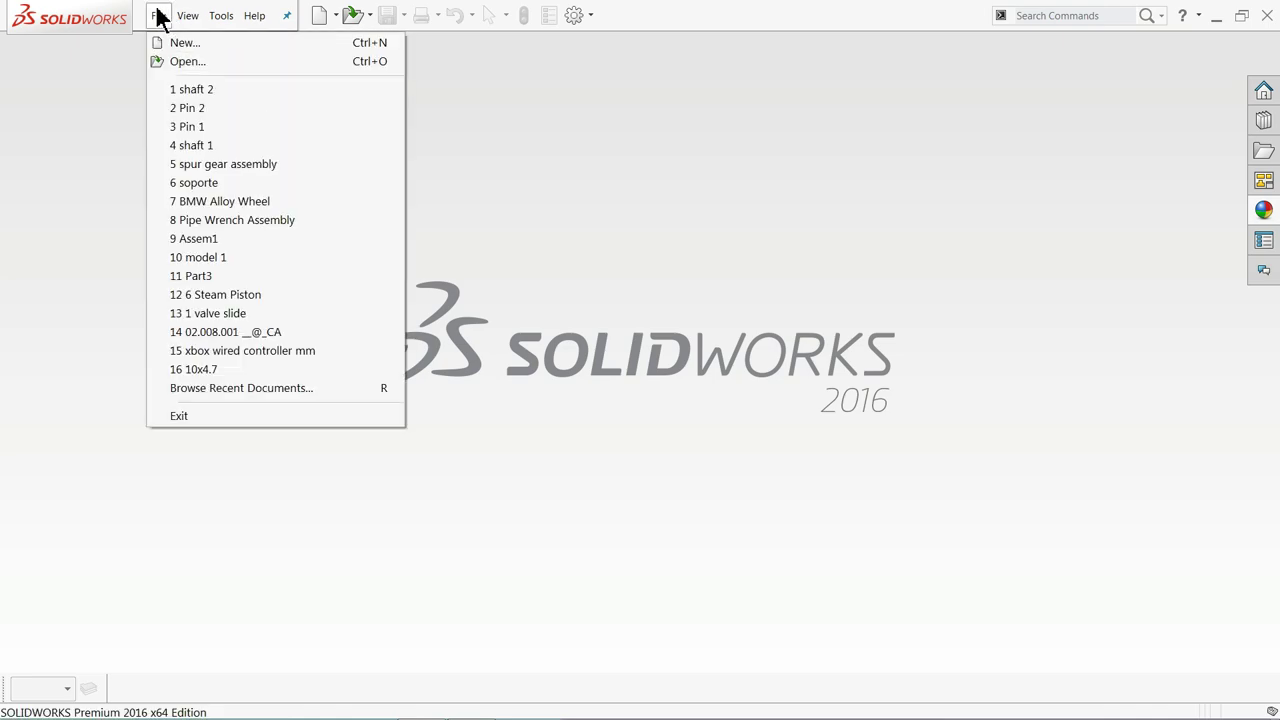
click(178, 43)
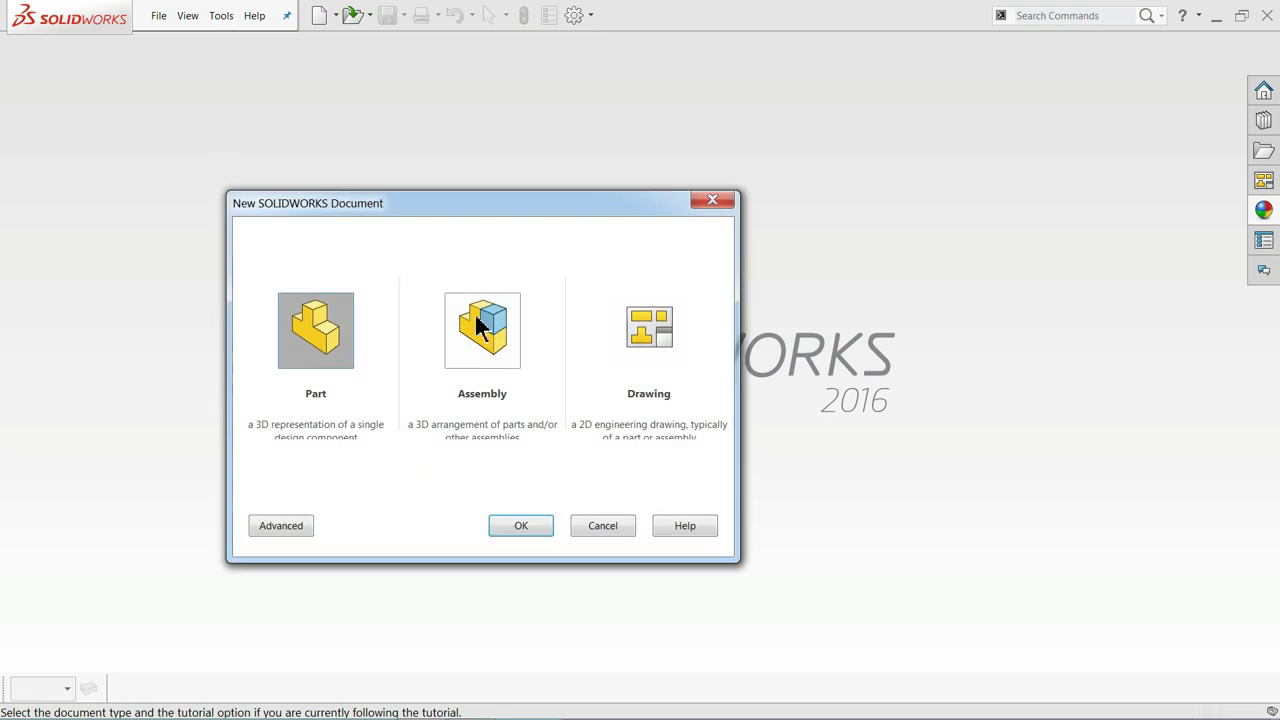
click(488, 352)
click(525, 535)
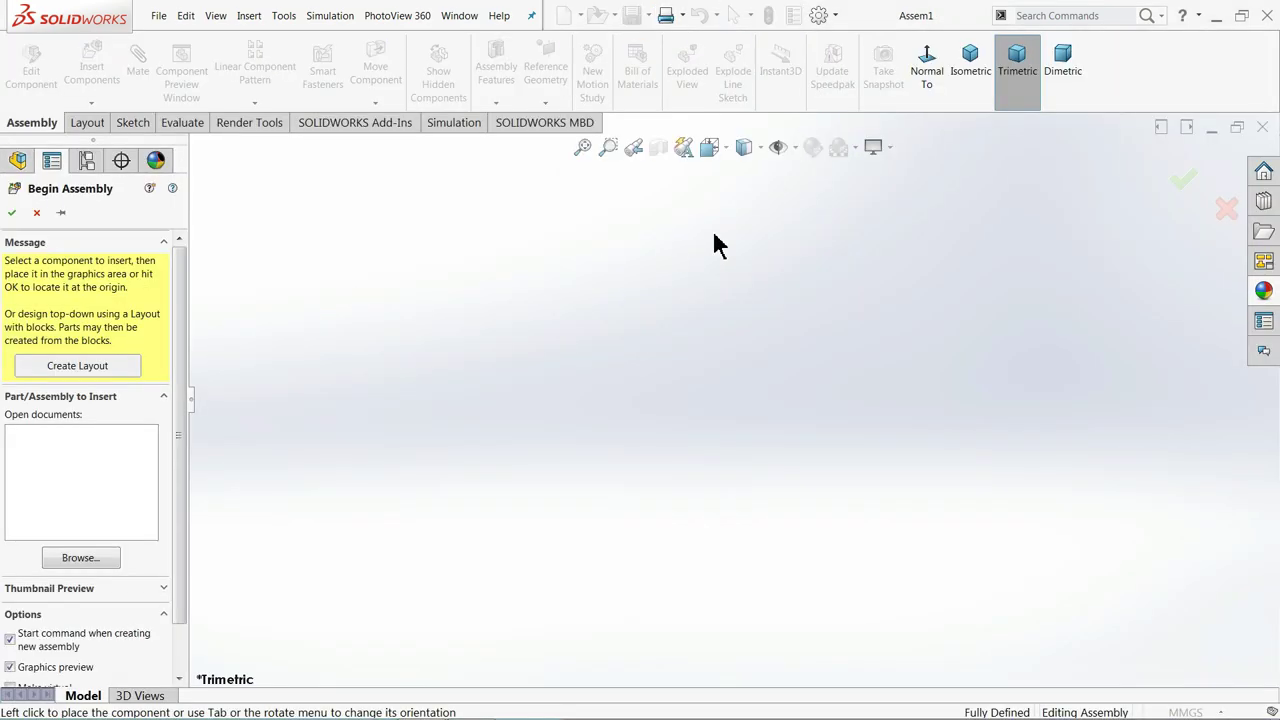
Dismiss the initial component insertion and turn off the PhotoView 360 add-in
click(348, 122)
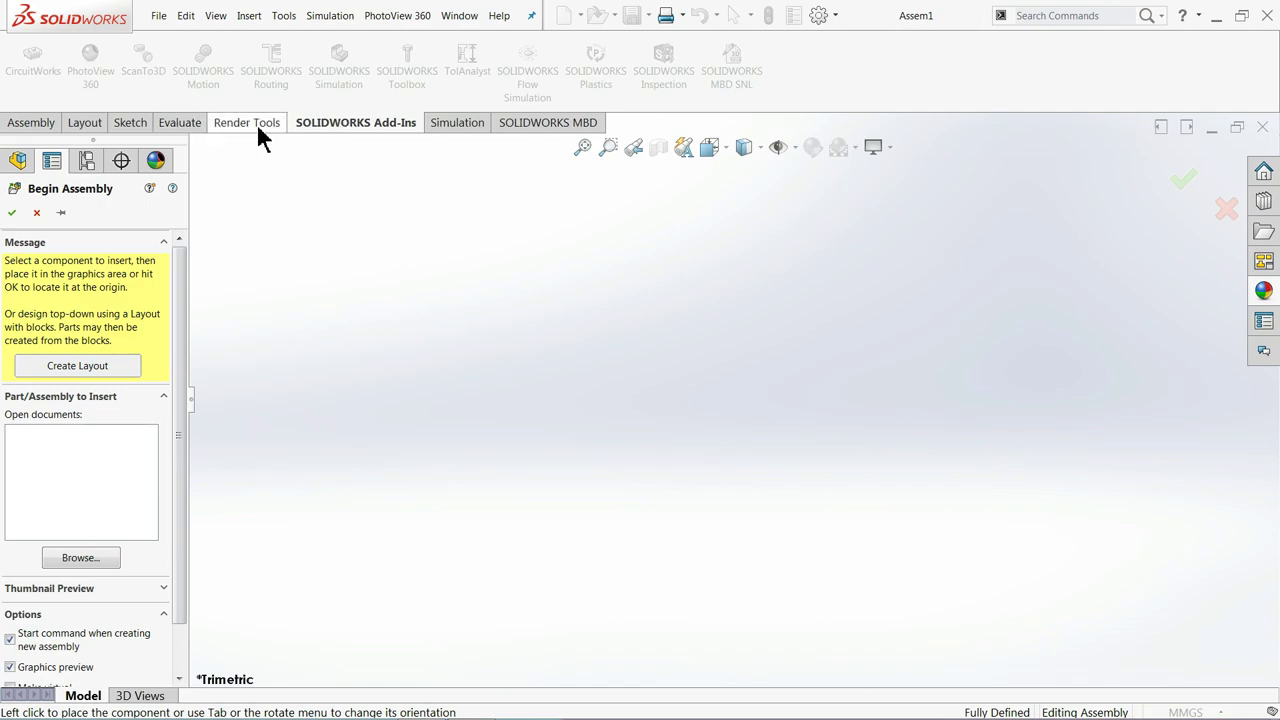
click(36, 212)
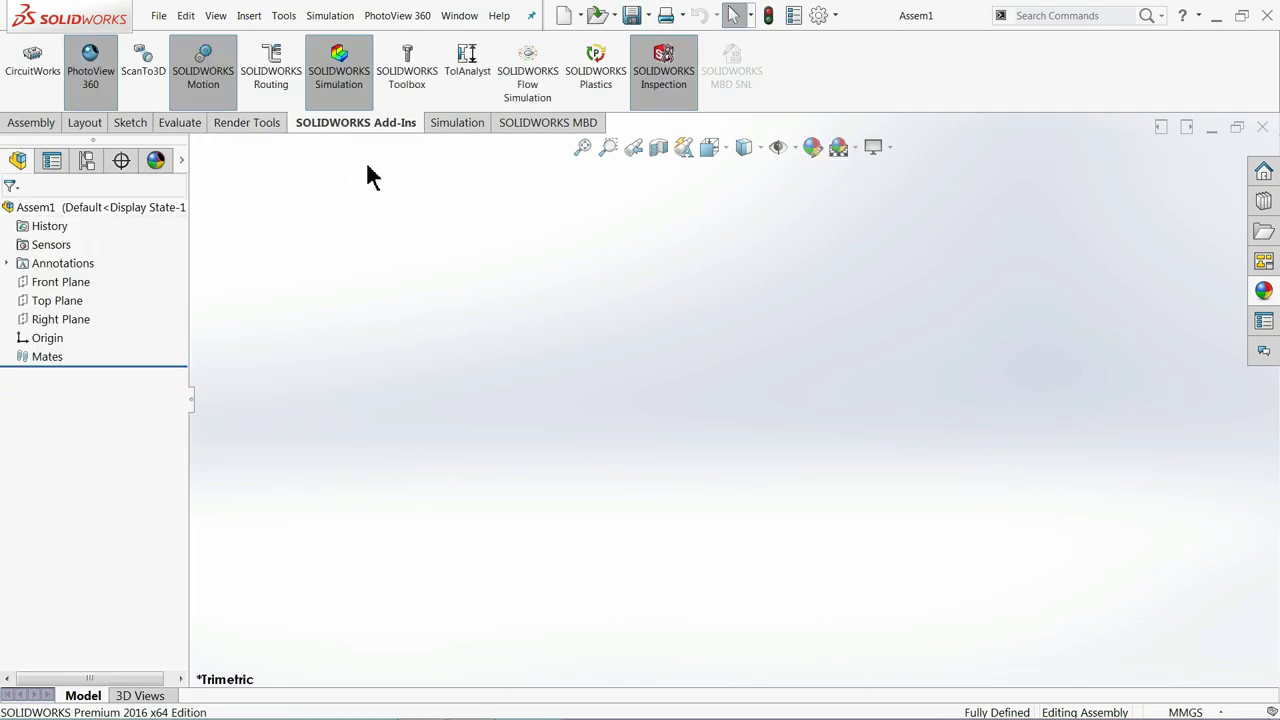
click(89, 84)
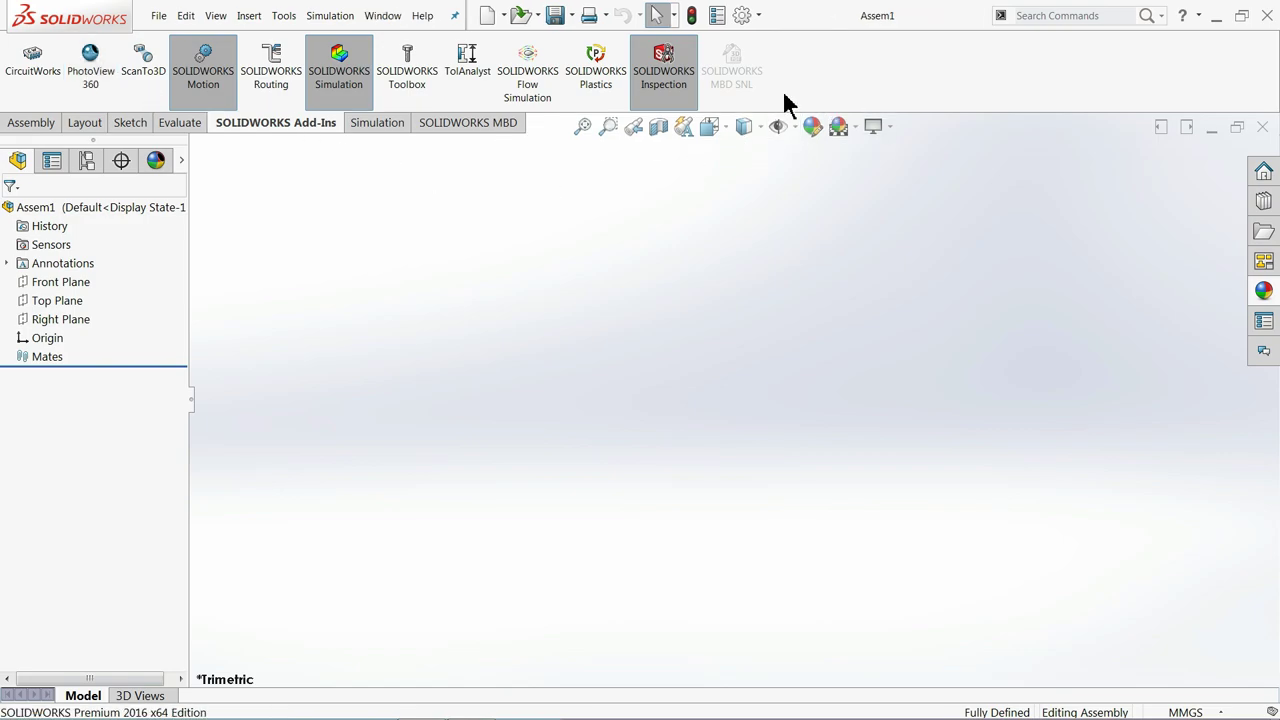
Apply the Plain White scene to the assembly and return to the assembly tools
click(855, 127)
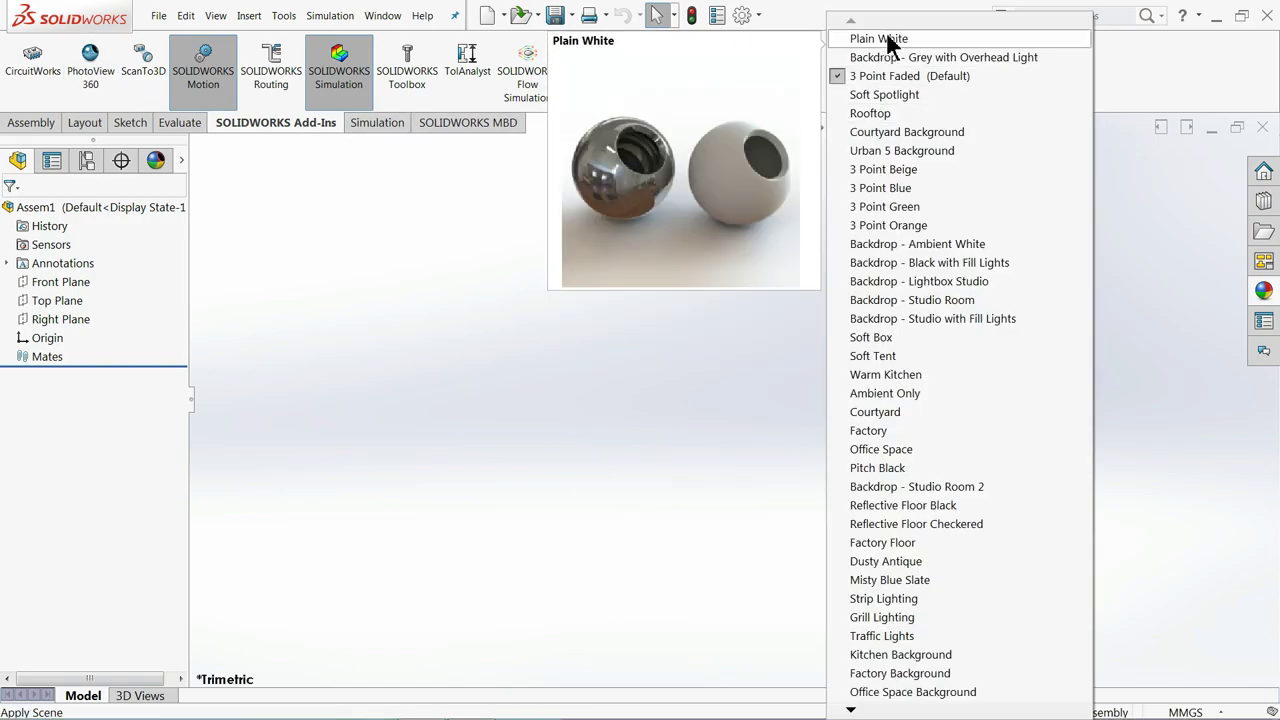
click(882, 39)
click(32, 123)
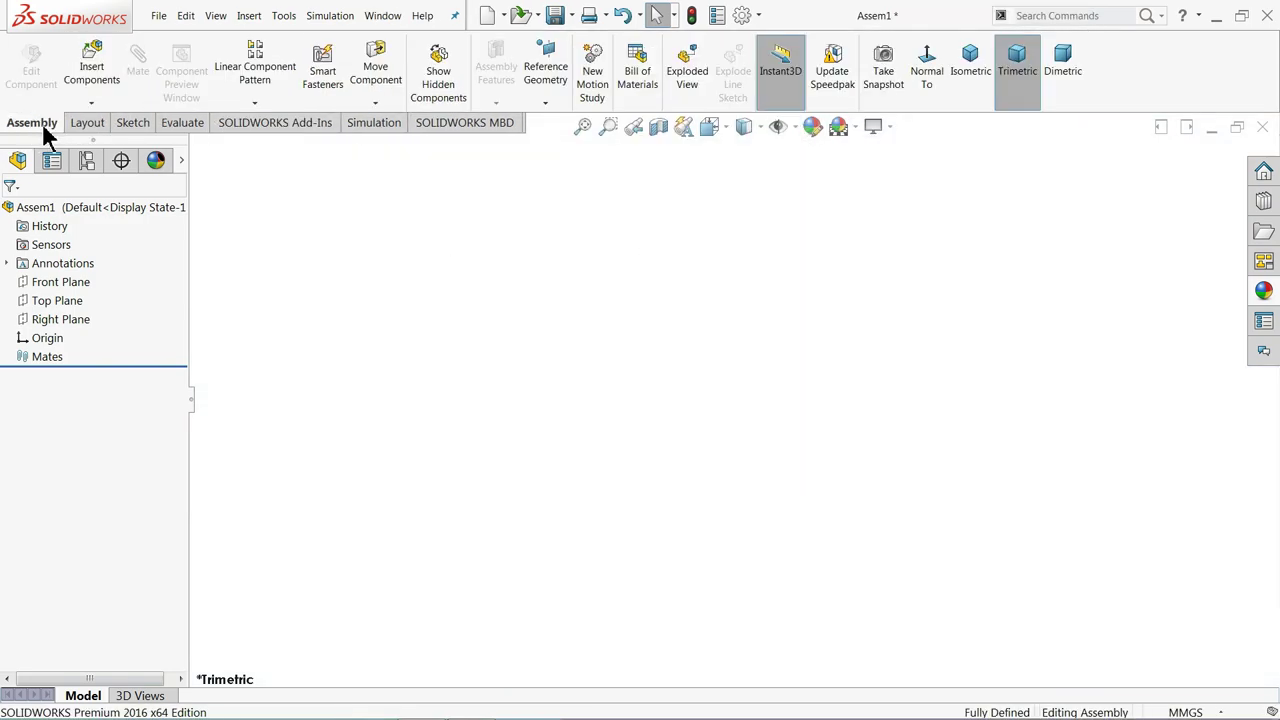
Start a sketch on the assembly's Front Plane and draw a large circle centered on the origin and a smaller separate circle to its left
click(43, 284)
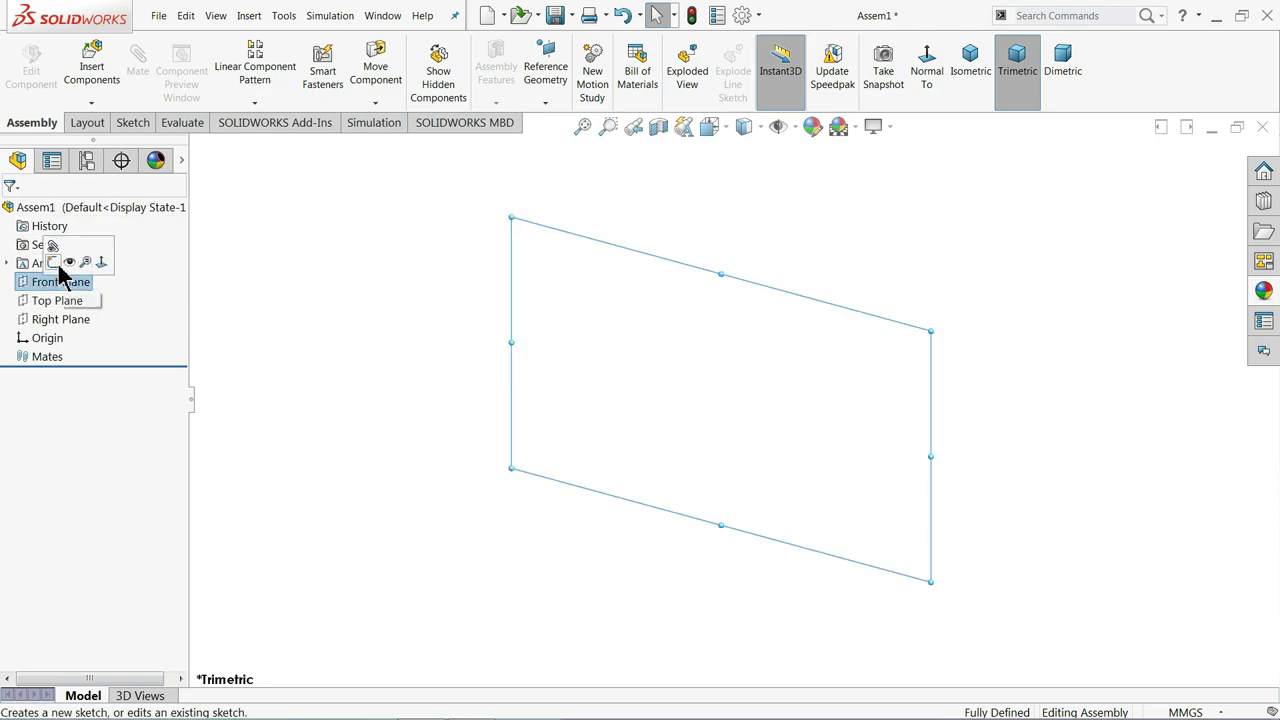
click(52, 247)
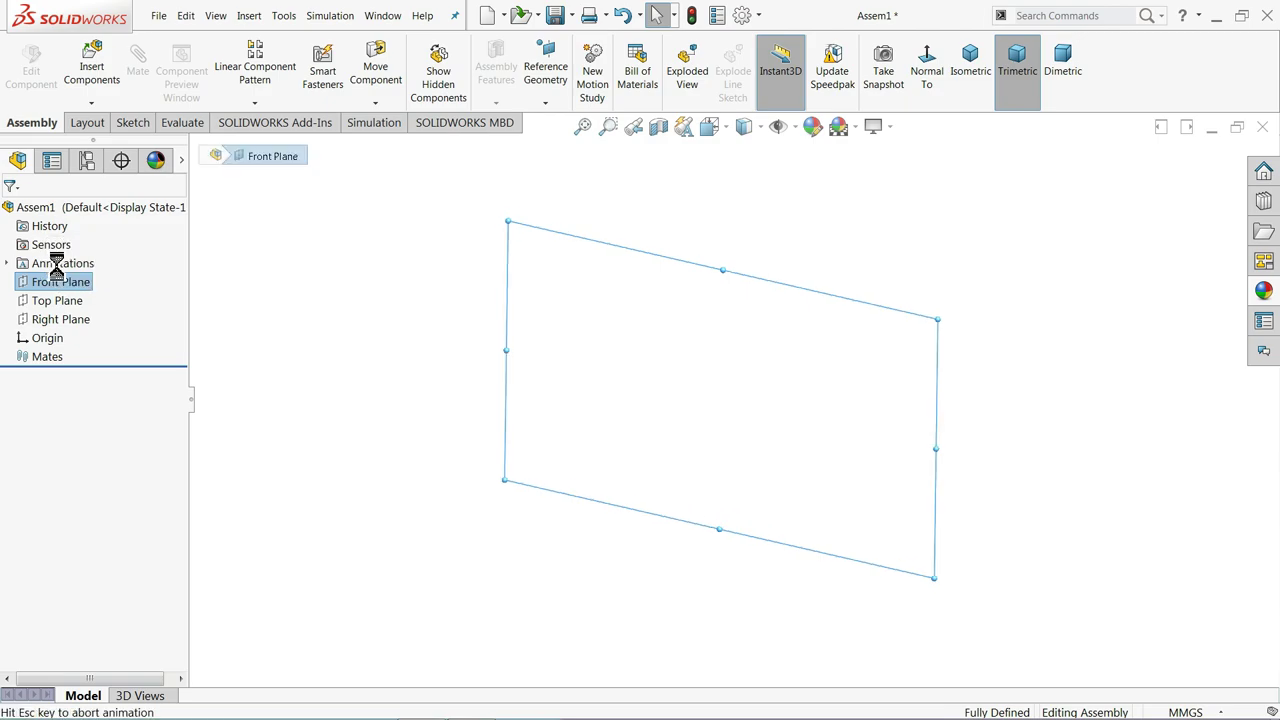
click(141, 47)
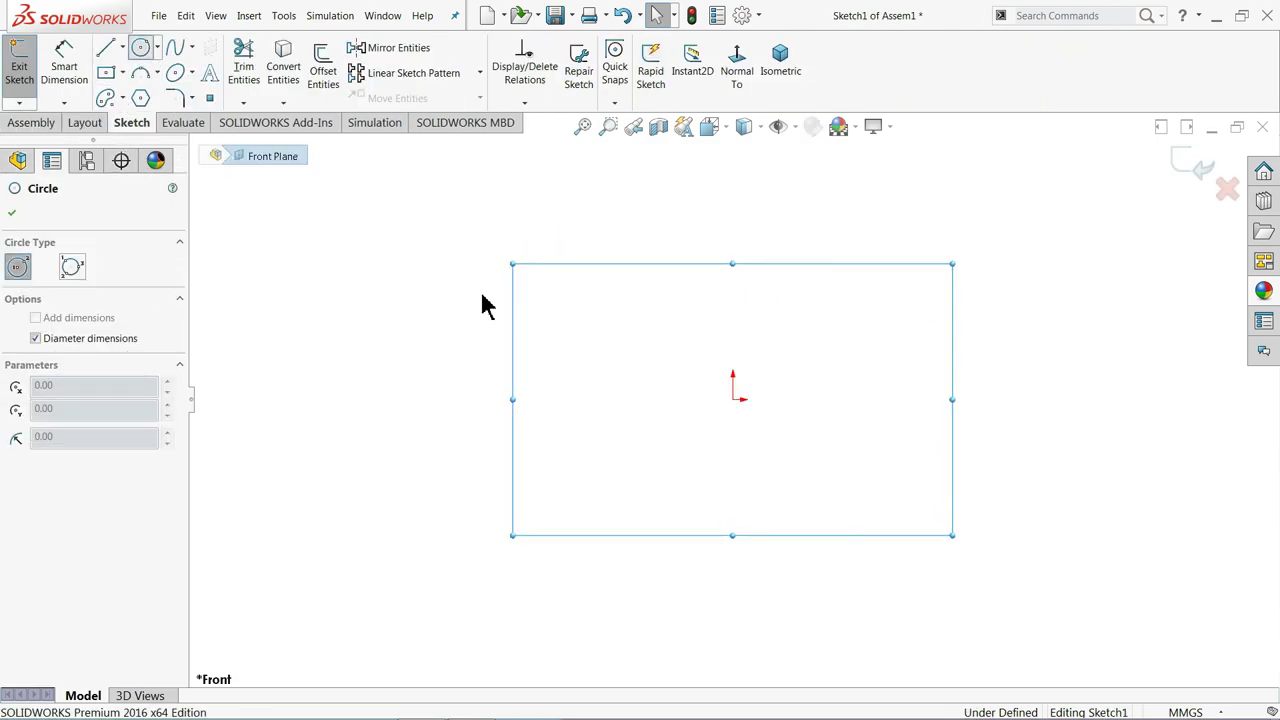
click(734, 399)
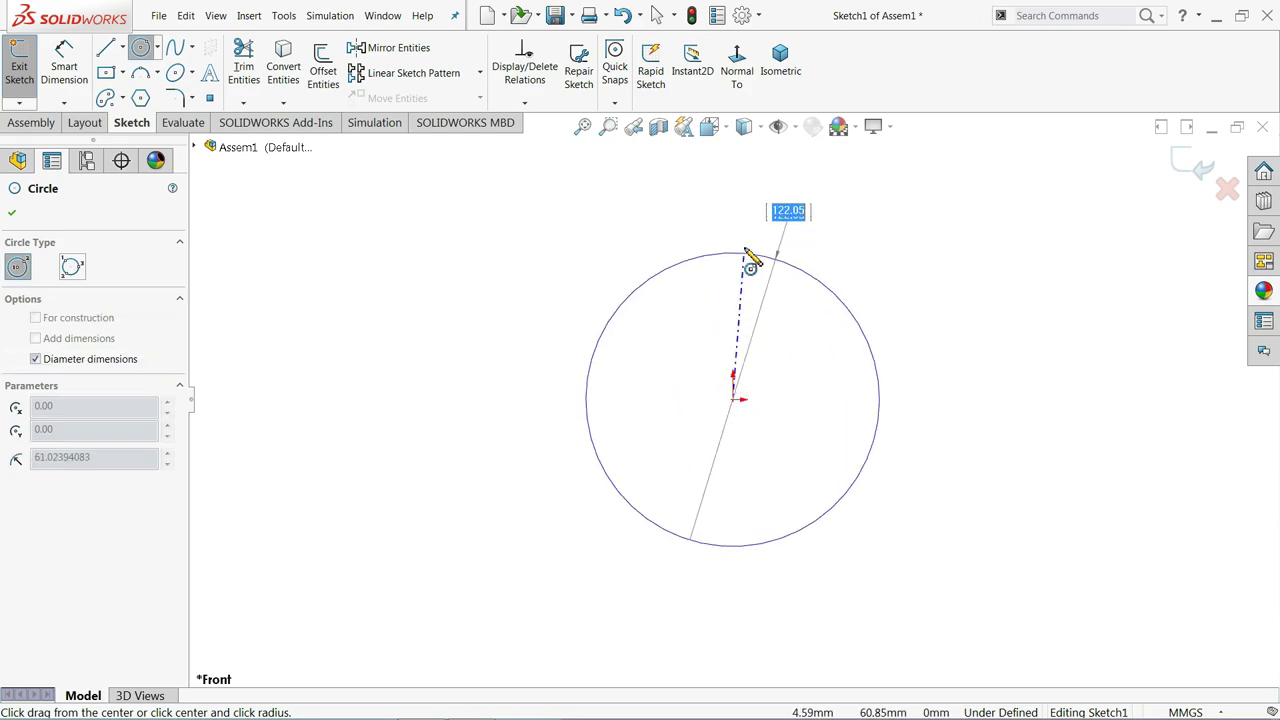
click(744, 239)
click(400, 419)
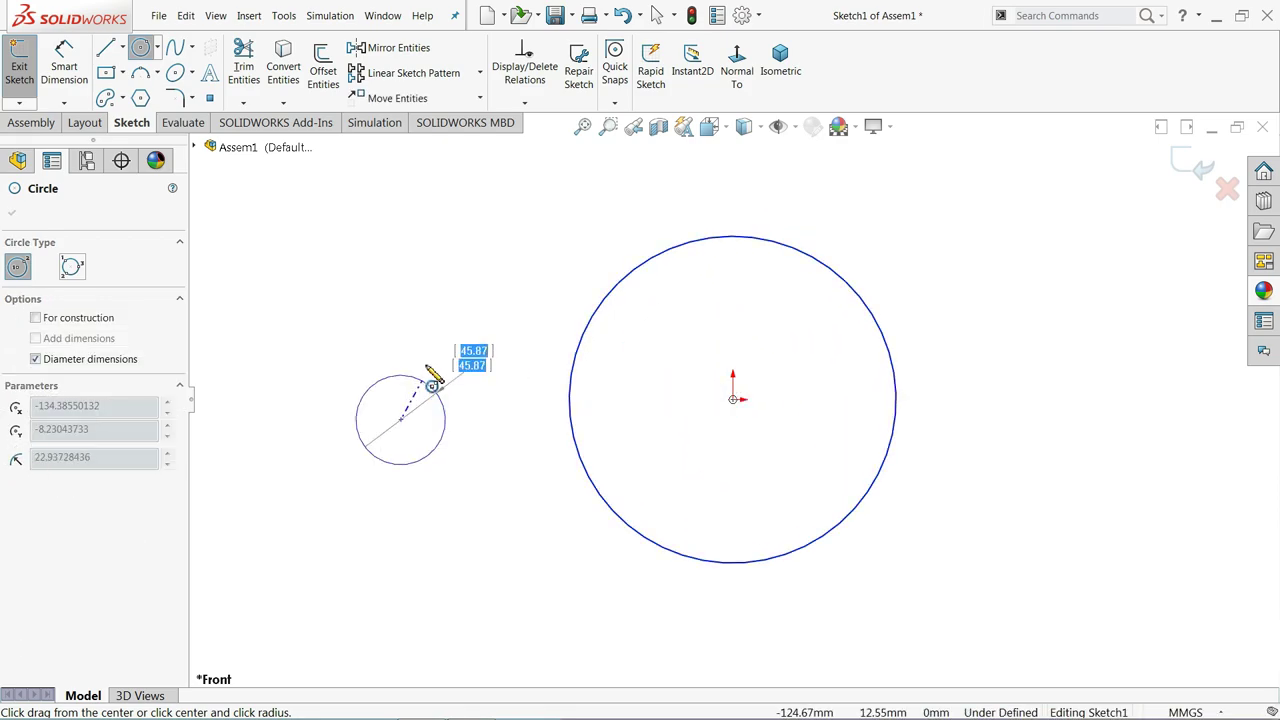
click(440, 350)
Draw a line from the small circle's center to the origin and make it horizontal
click(106, 47)
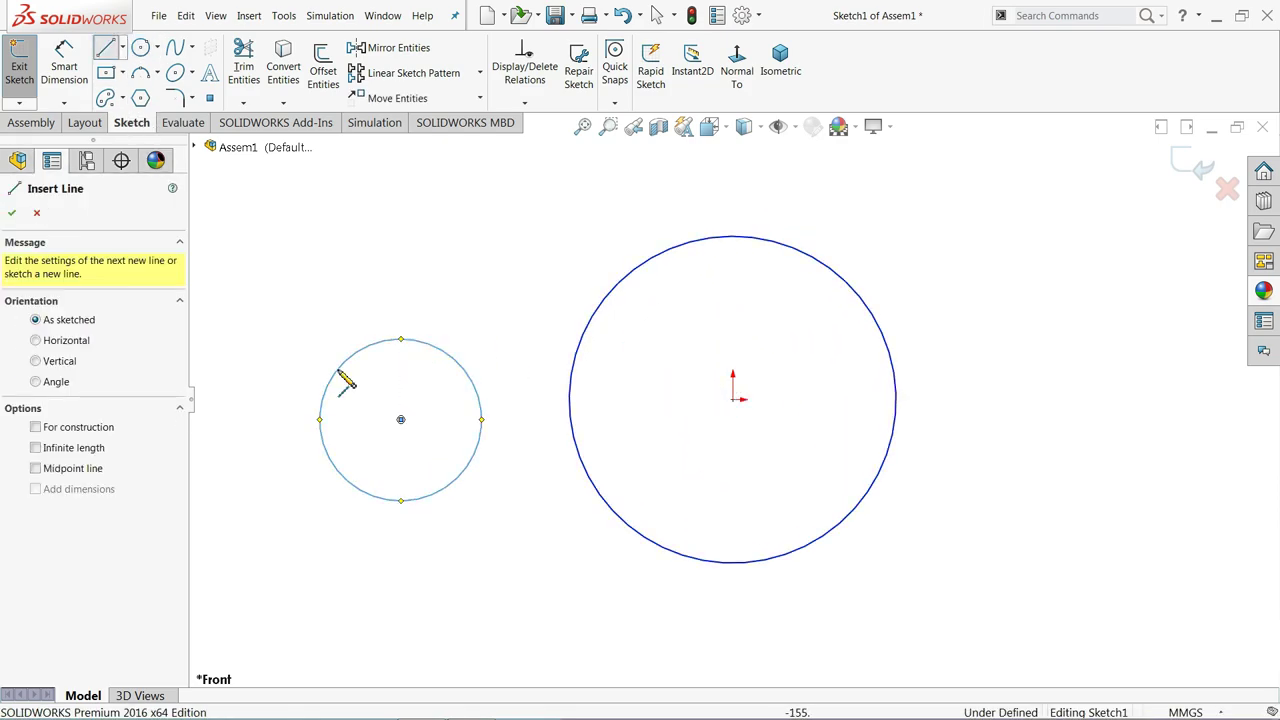
click(400, 419)
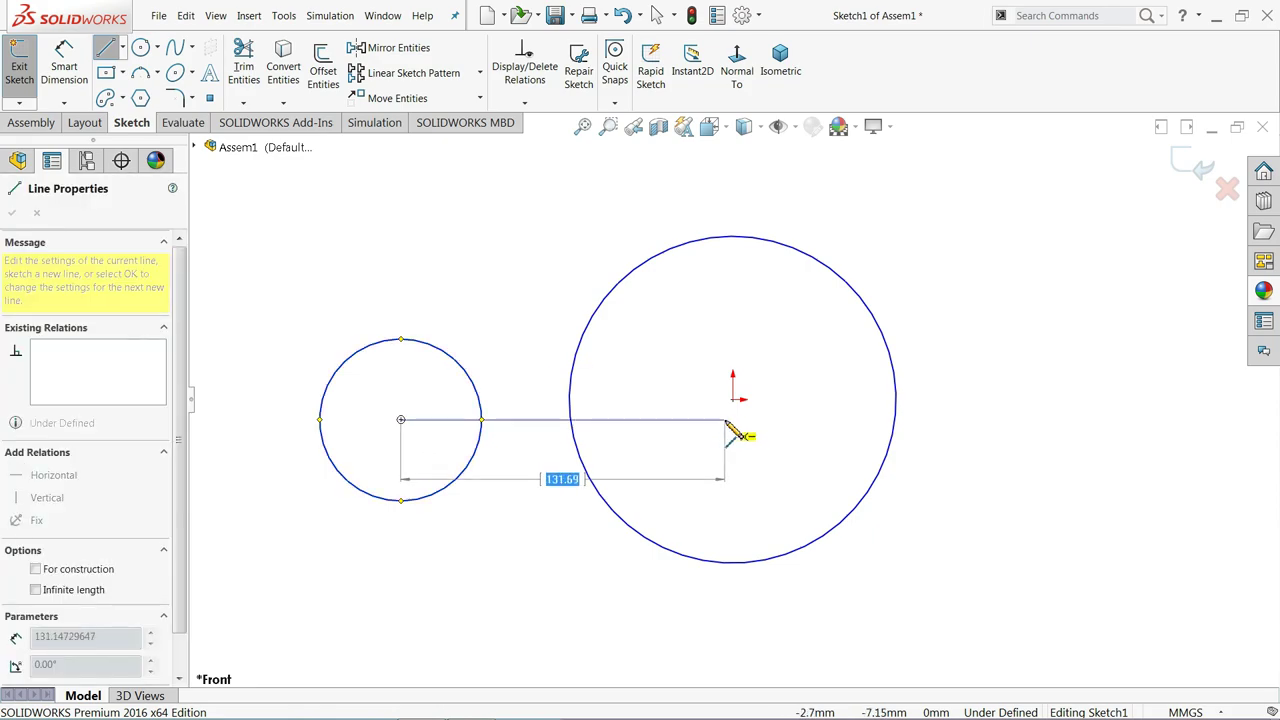
right_click(678, 343)
click(706, 360)
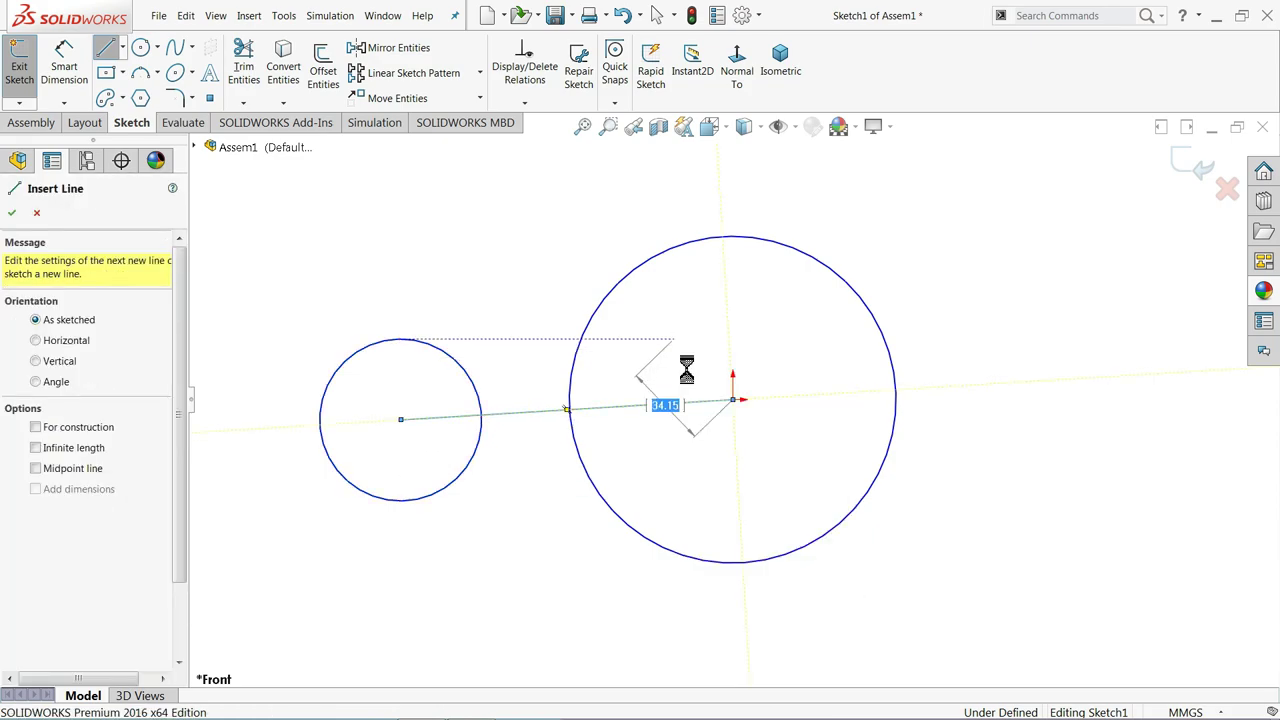
click(537, 414)
click(571, 358)
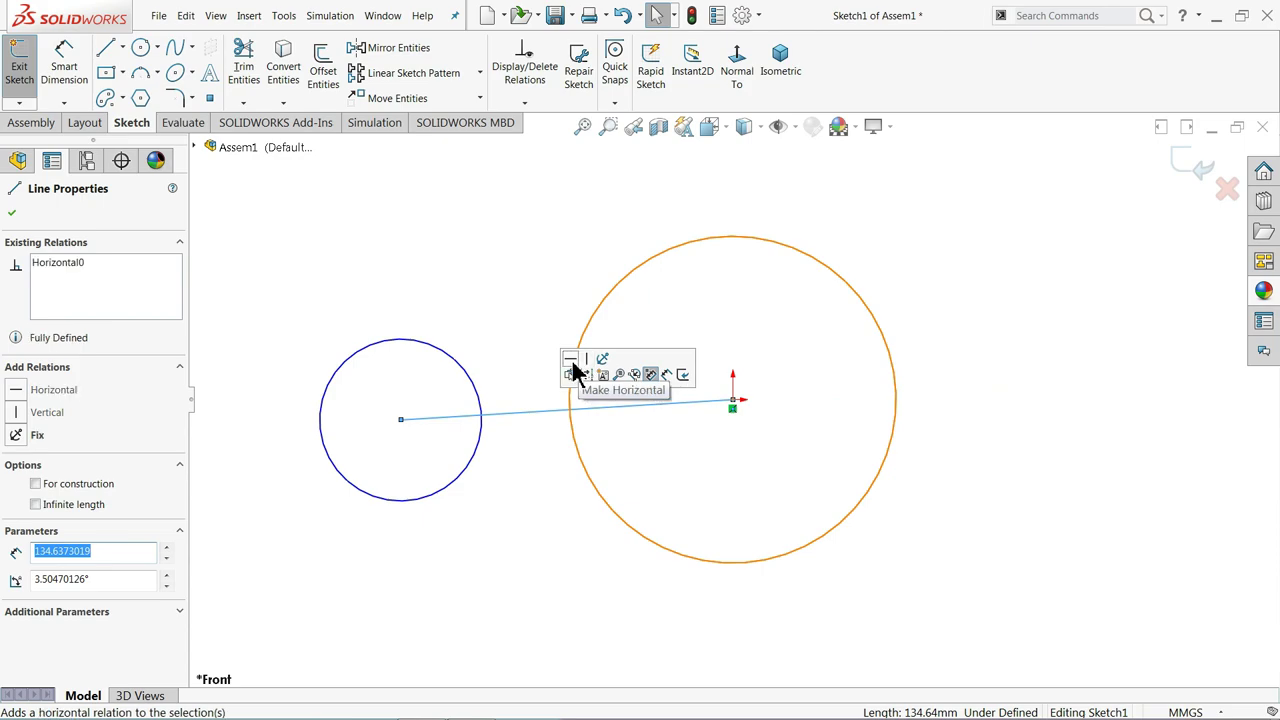
Make the two circles tangent to each other and shrink the left one to a radius of about 30 mm
click(478, 383)
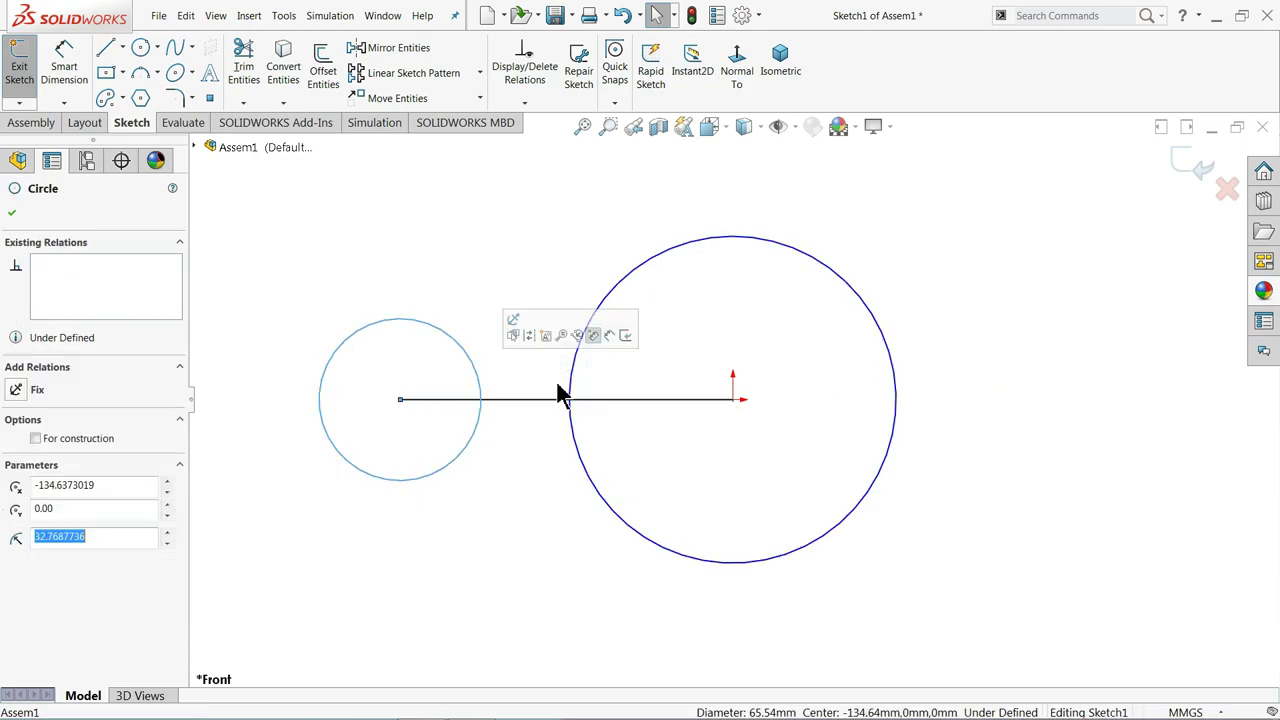
ctrl+click(569, 390)
click(624, 332)
click(520, 252)
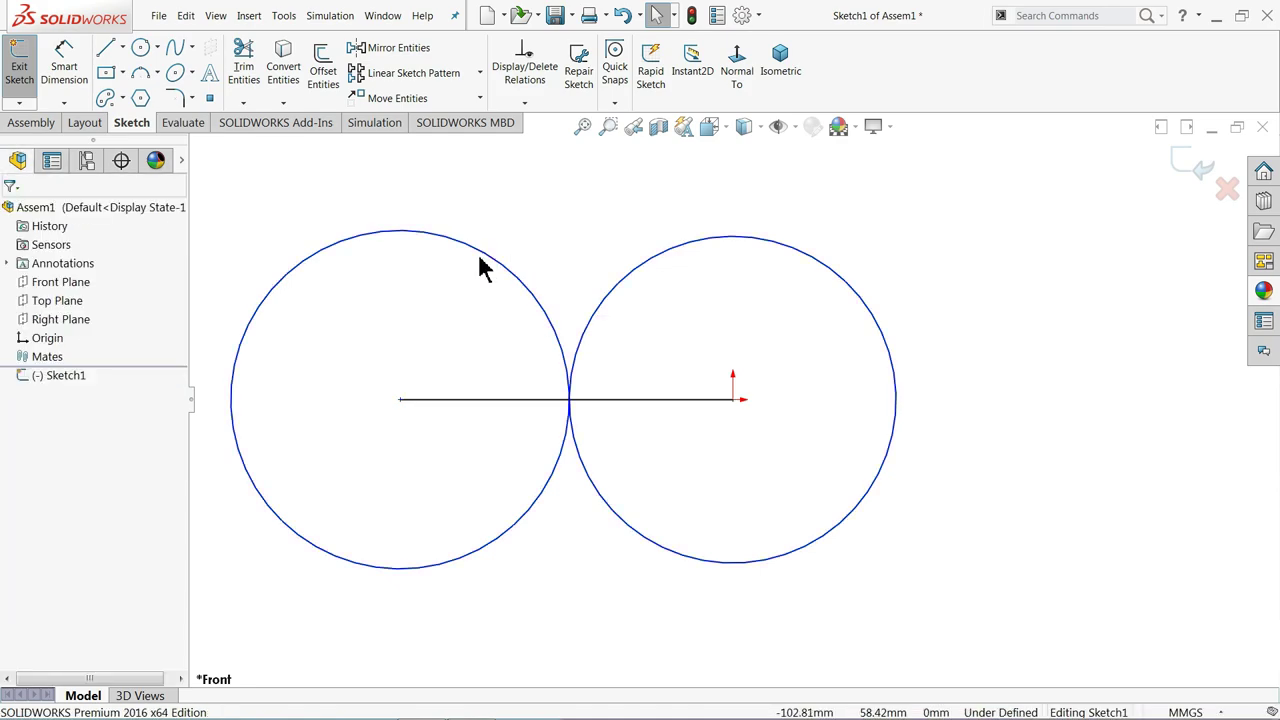
drag(491, 266, 486, 386)
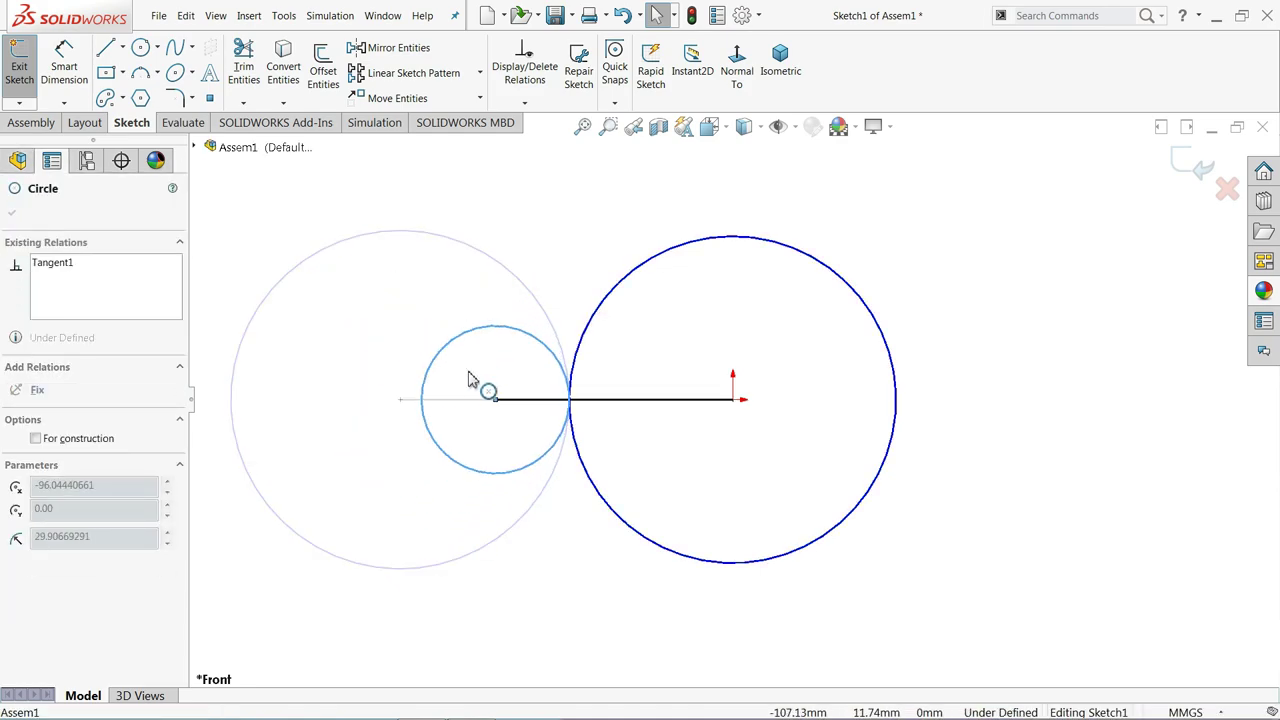
click(330, 290)
Dimension the circle centered on the origin to a 594 mm diameter and the smaller tangent circle to 115.5 mm
click(63, 78)
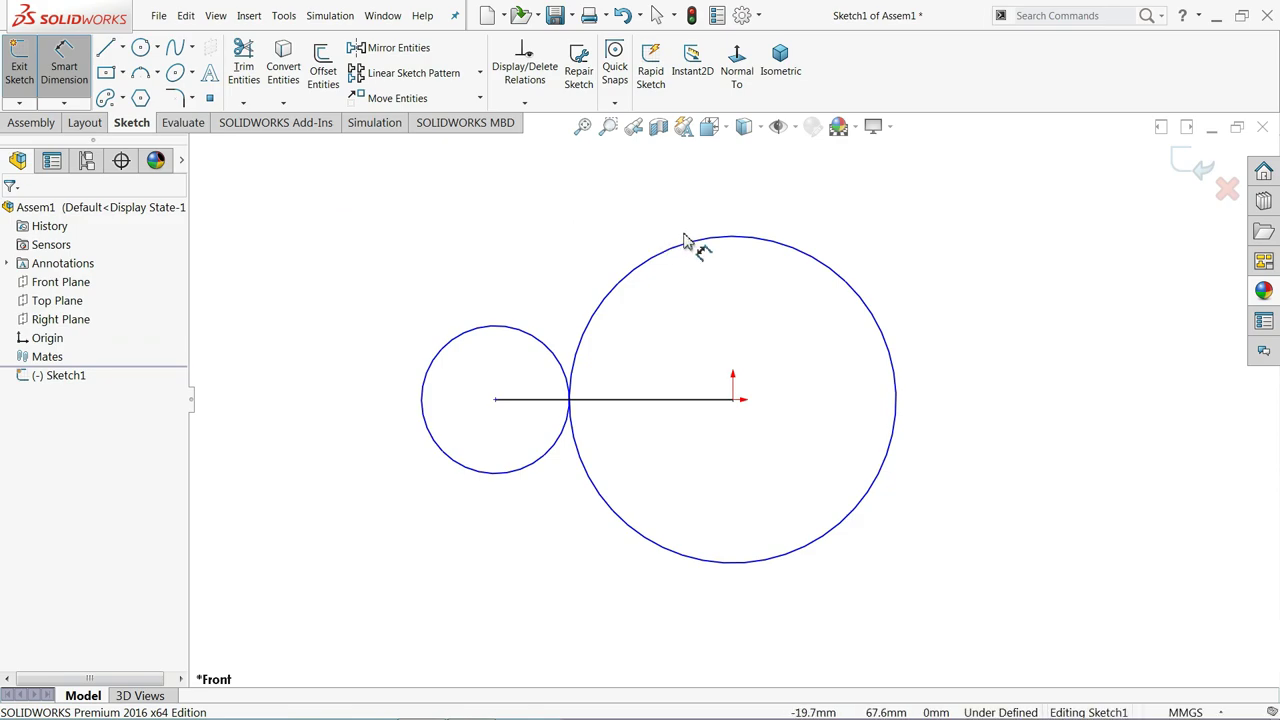
click(897, 407)
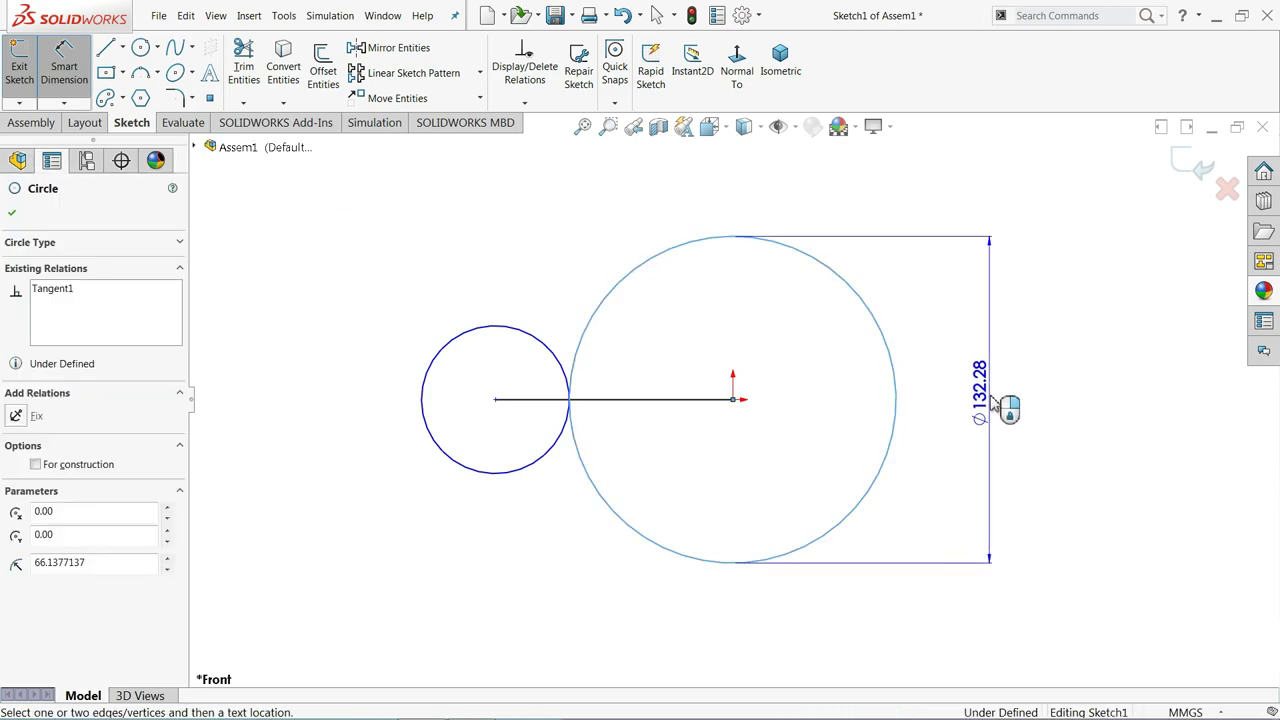
click(1045, 392)
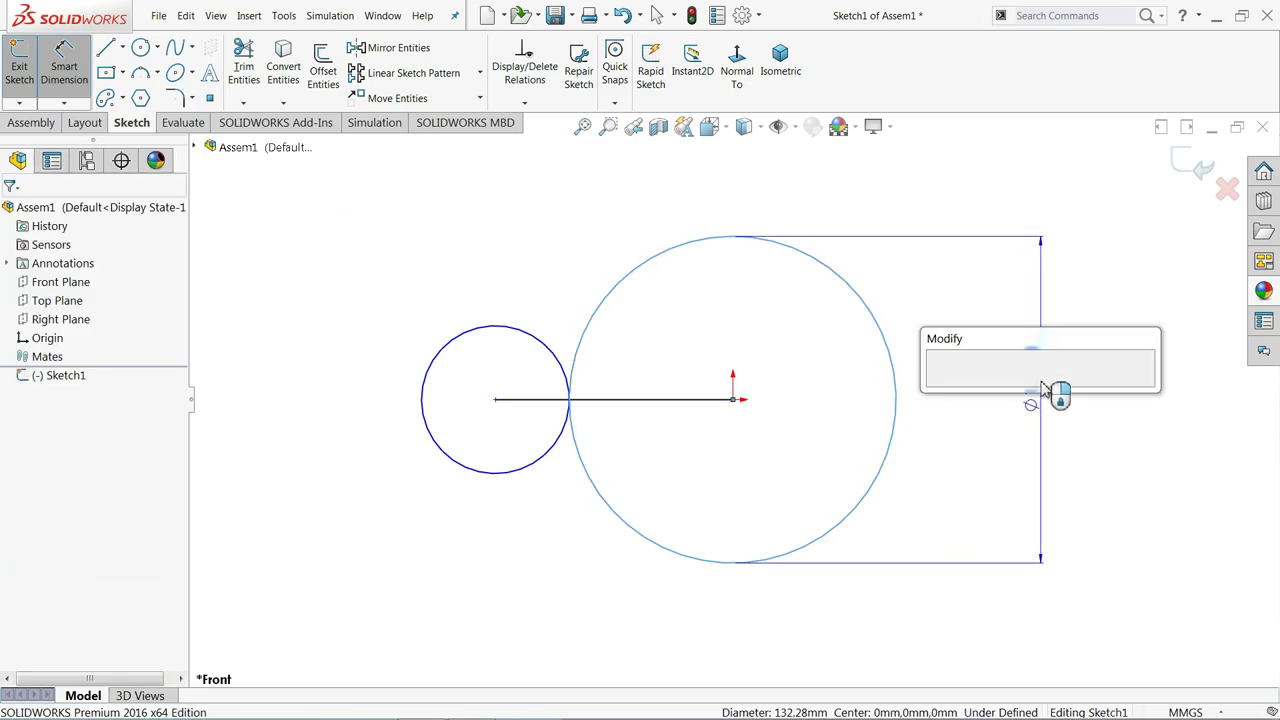
text(594)
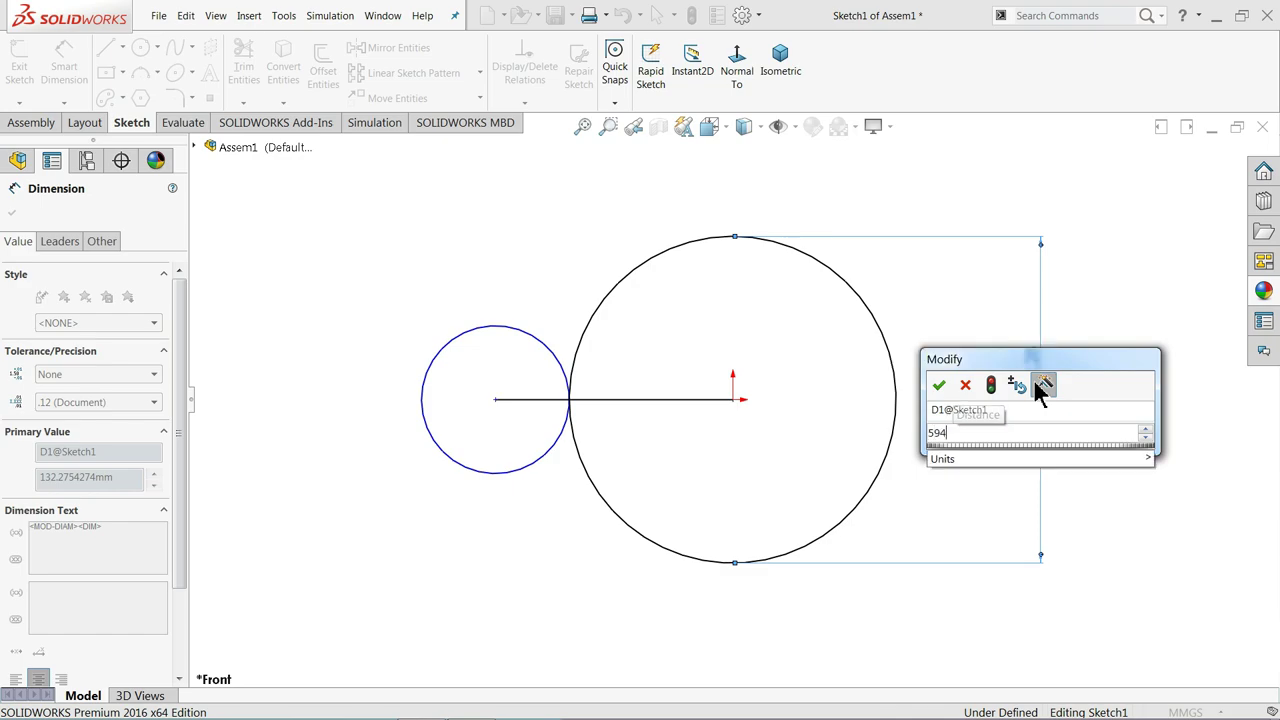
key(Return)
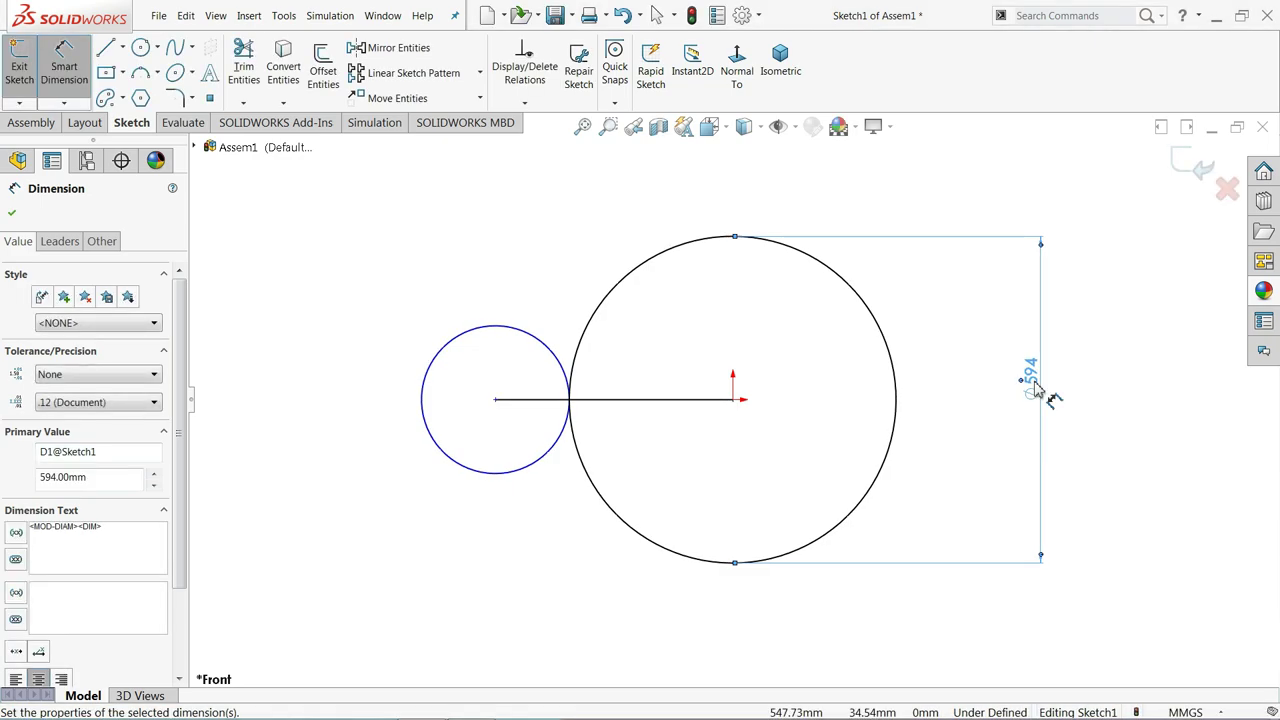
click(431, 431)
click(300, 415)
text(115.5)
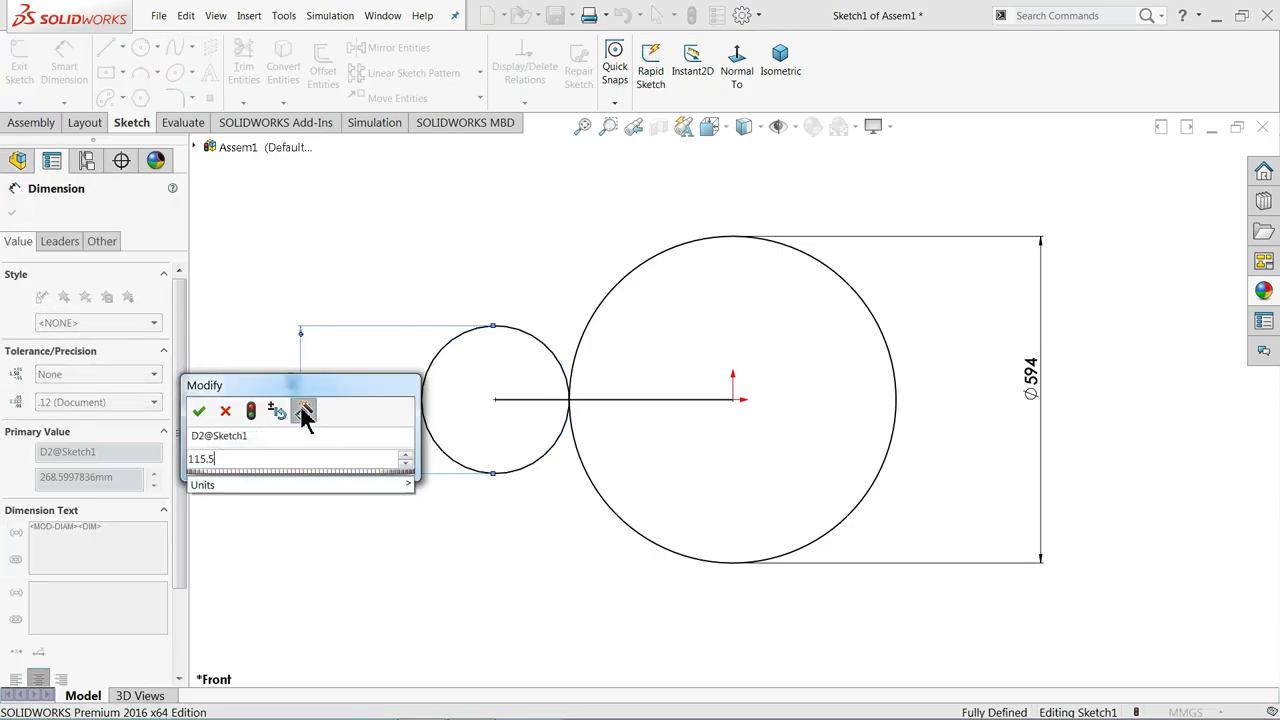
key(Return)
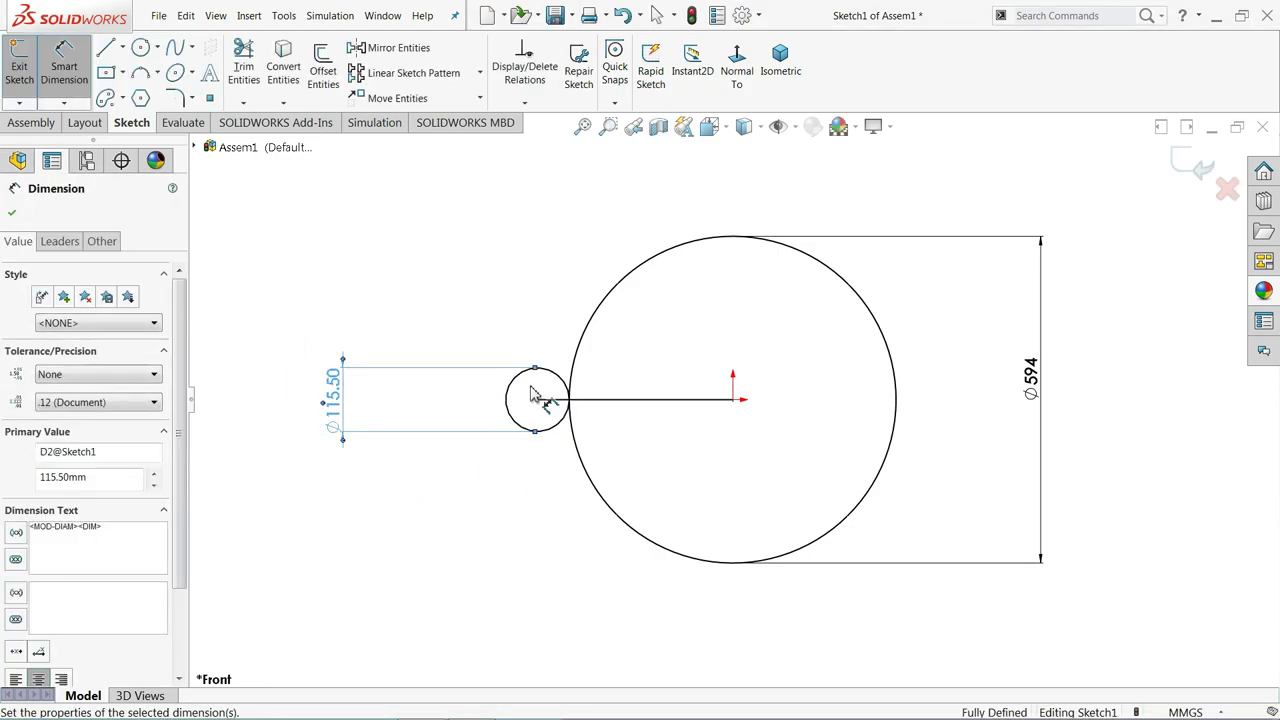
Add a driven dimension to the line between the circle centers and exit the sketch
click(632, 400)
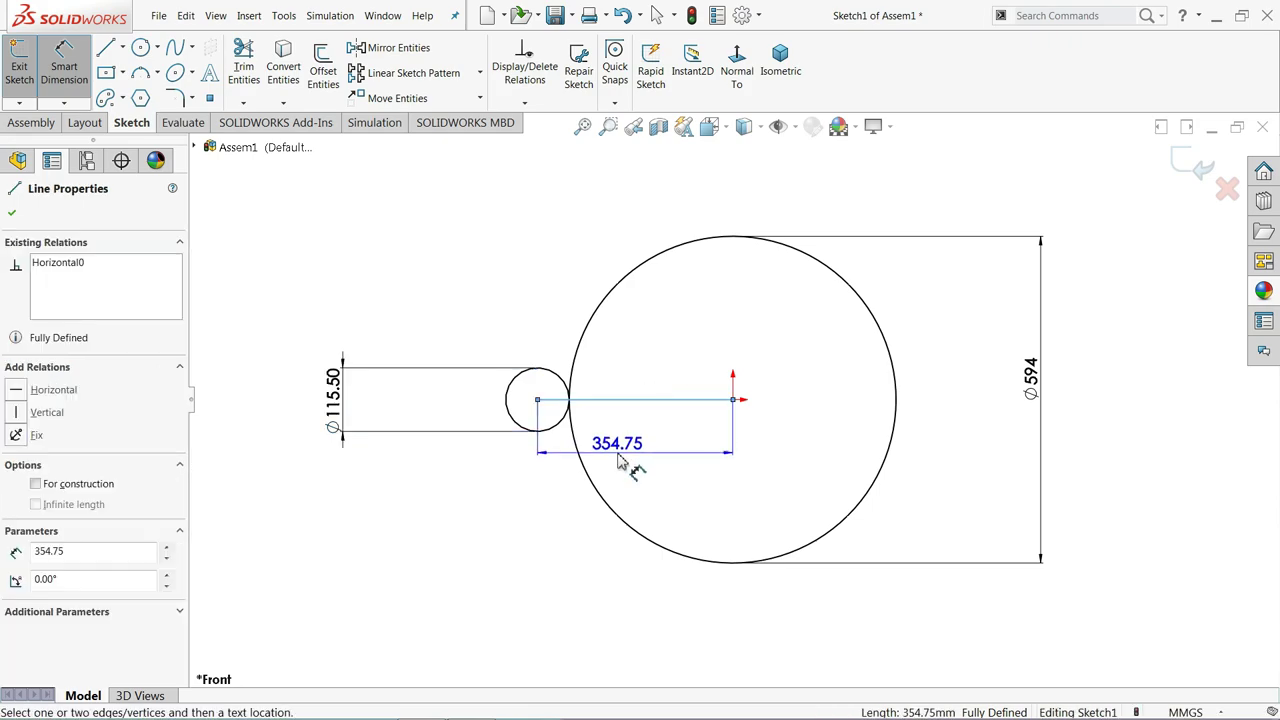
click(619, 460)
click(762, 371)
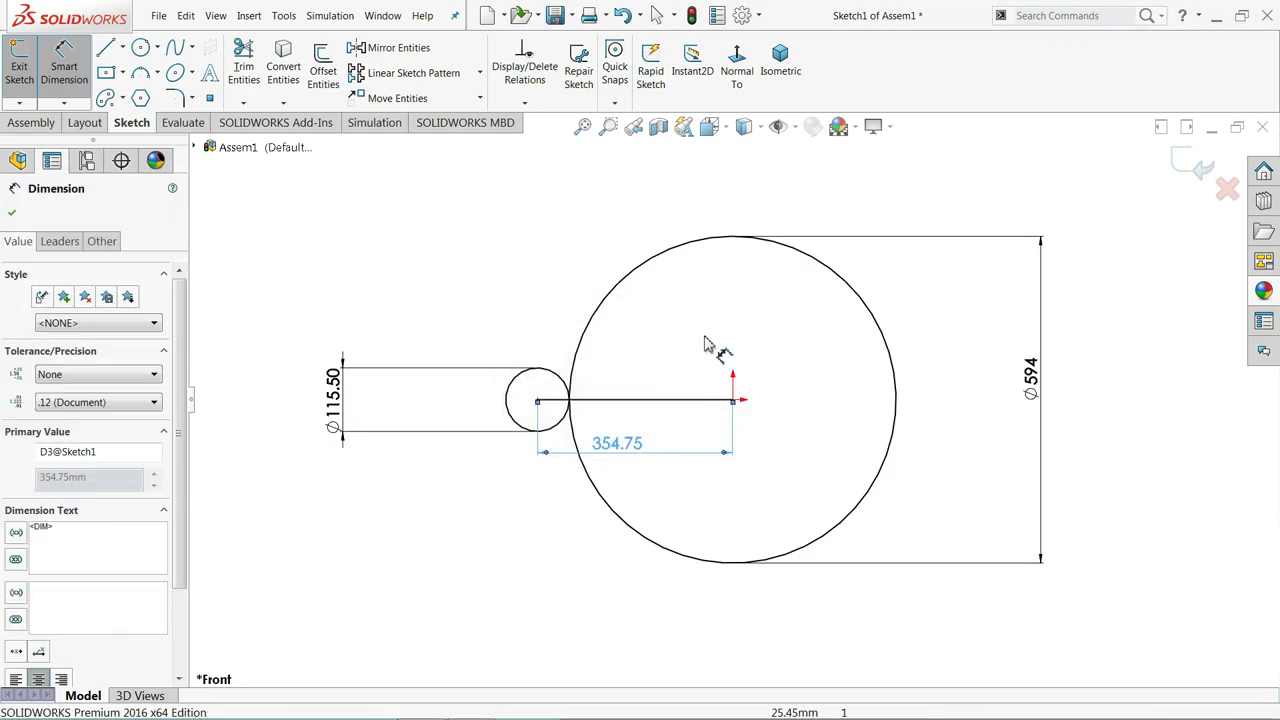
click(1196, 165)
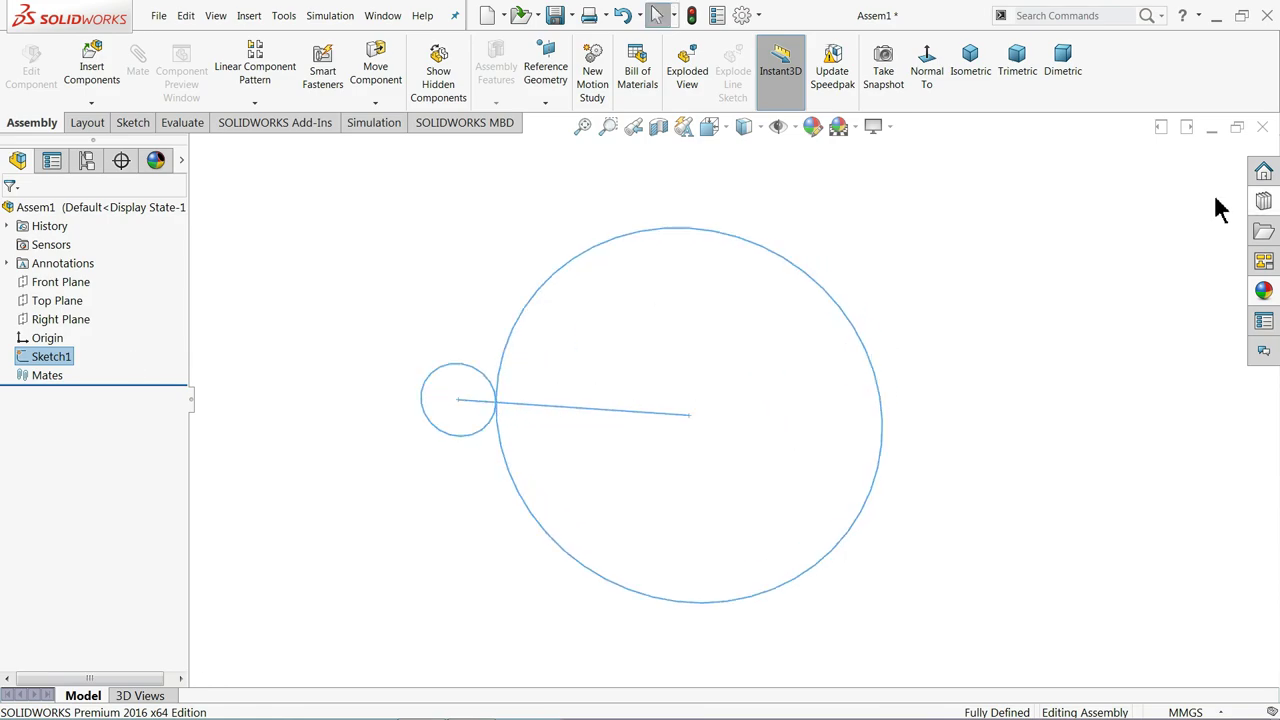
Open the Toolbox in the Design Library and check that the SOLIDWORKS Toolbox Library add-in is active
click(1264, 204)
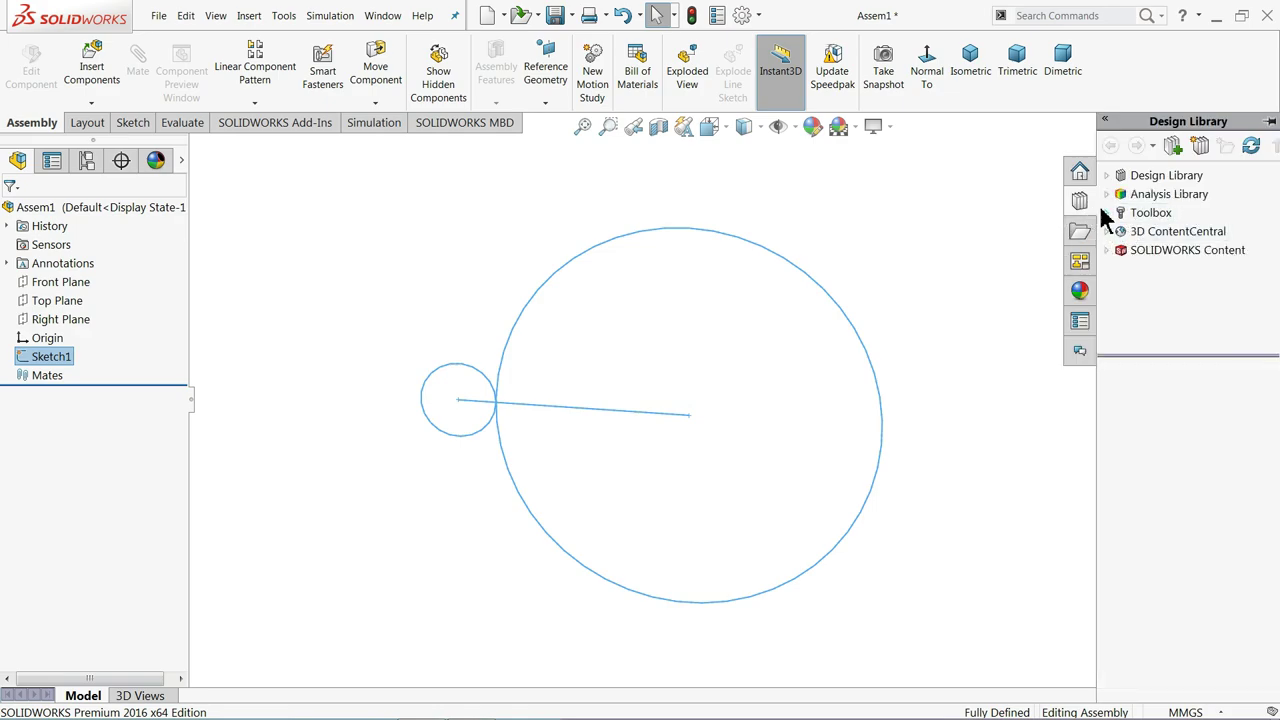
click(1145, 213)
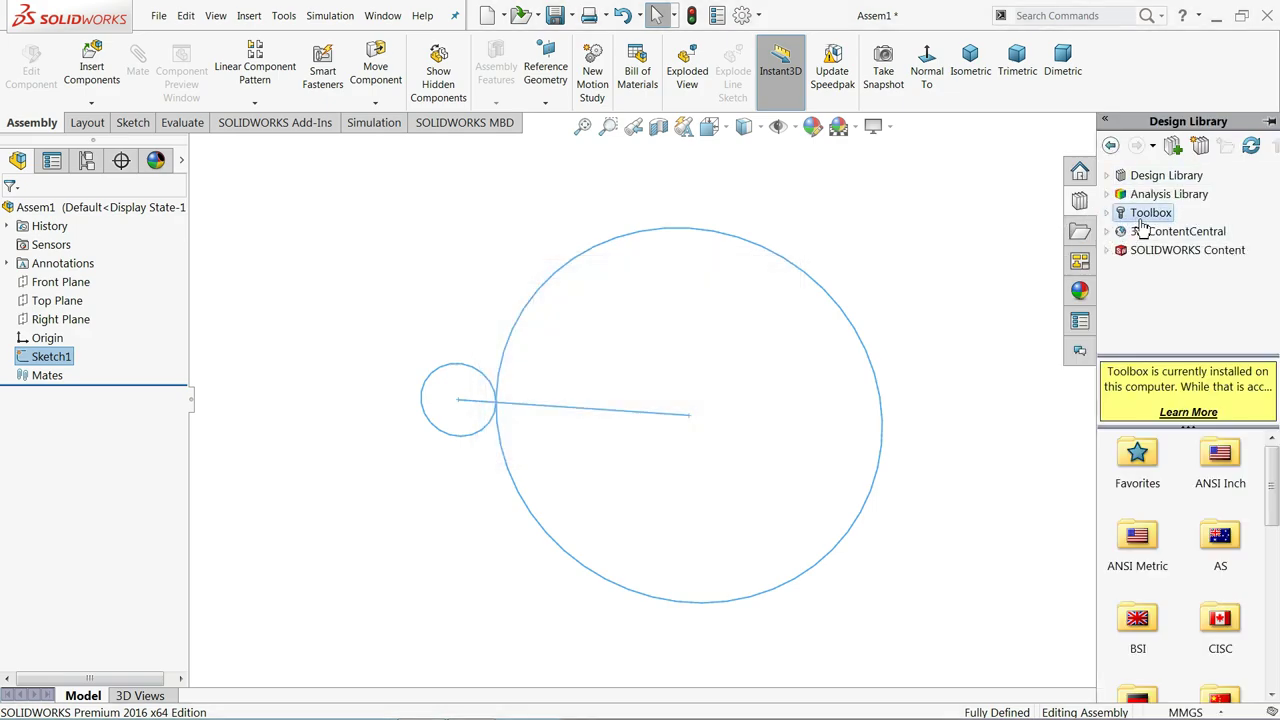
click(759, 16)
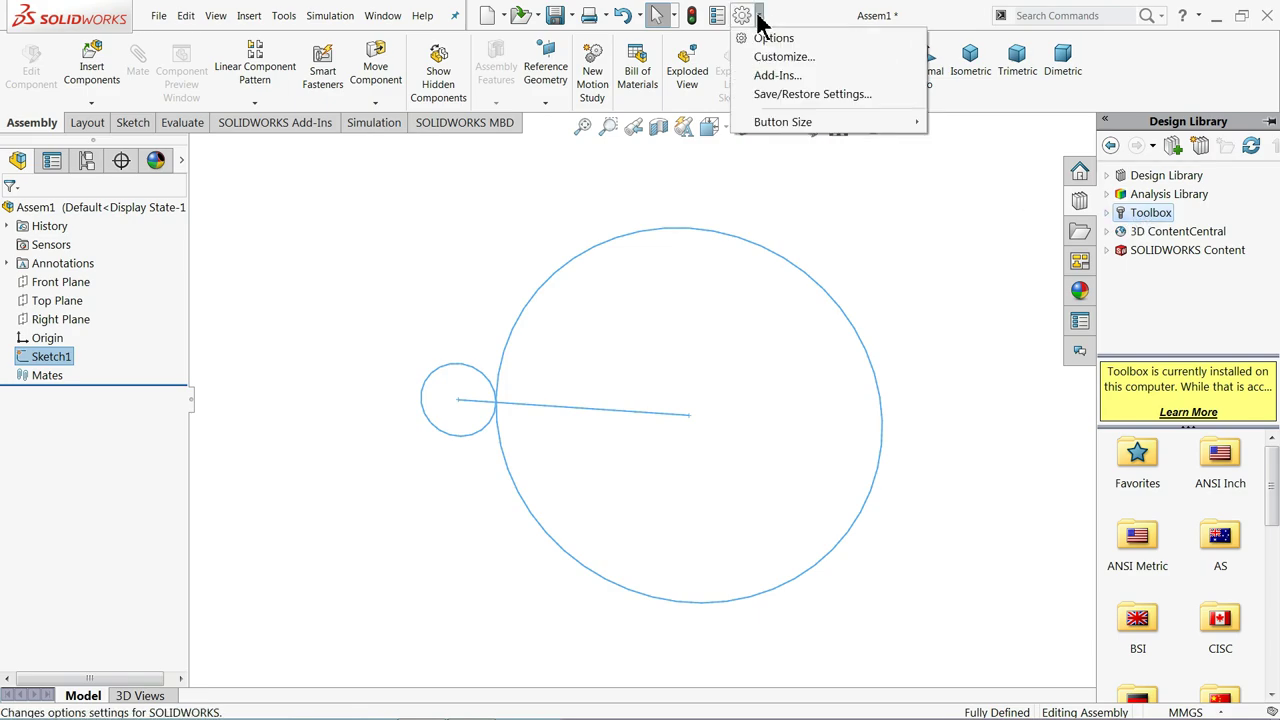
click(779, 76)
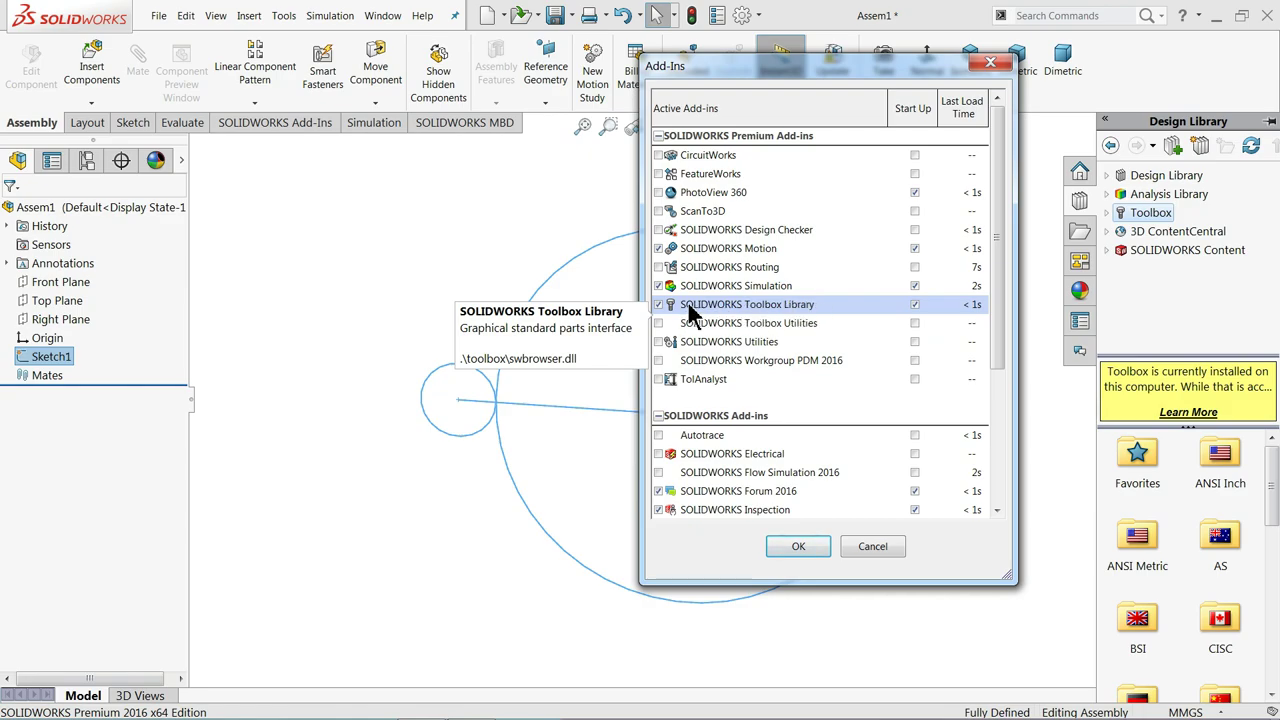
click(797, 548)
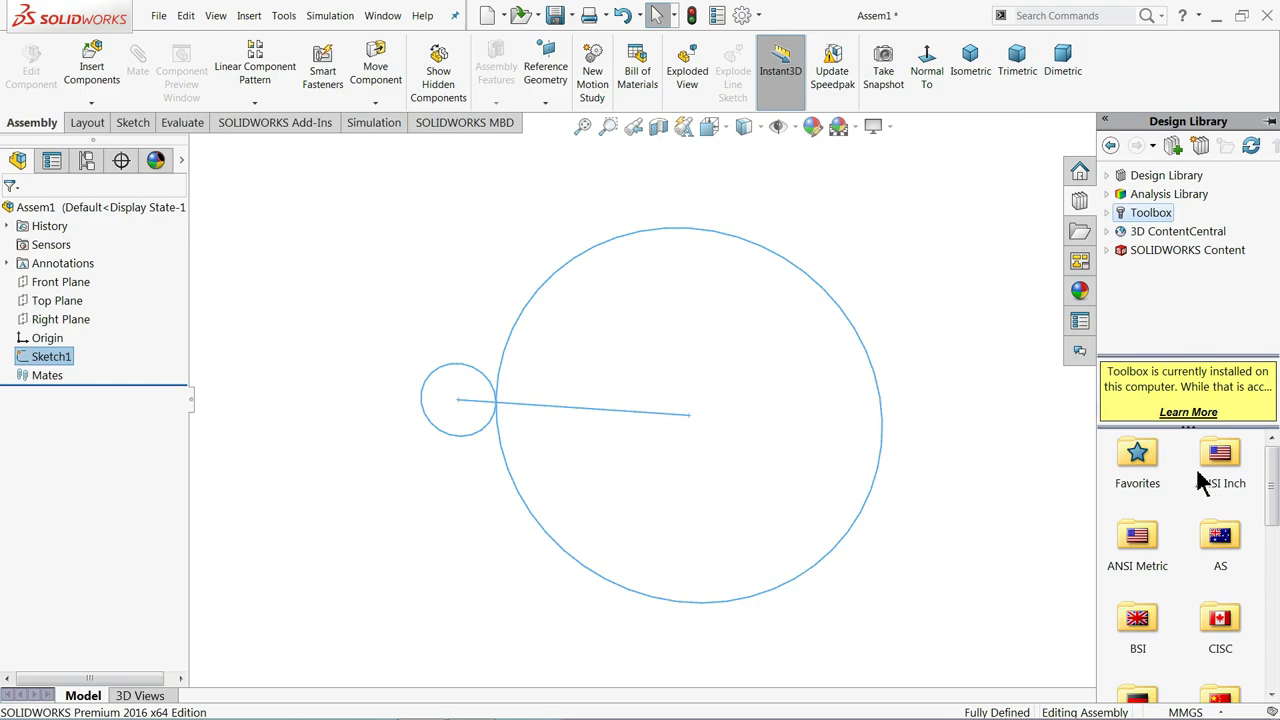
Insert a Spur Gear from the ANSI Metric Power Transmission gears into the assembly near the origin
double_click(1138, 540)
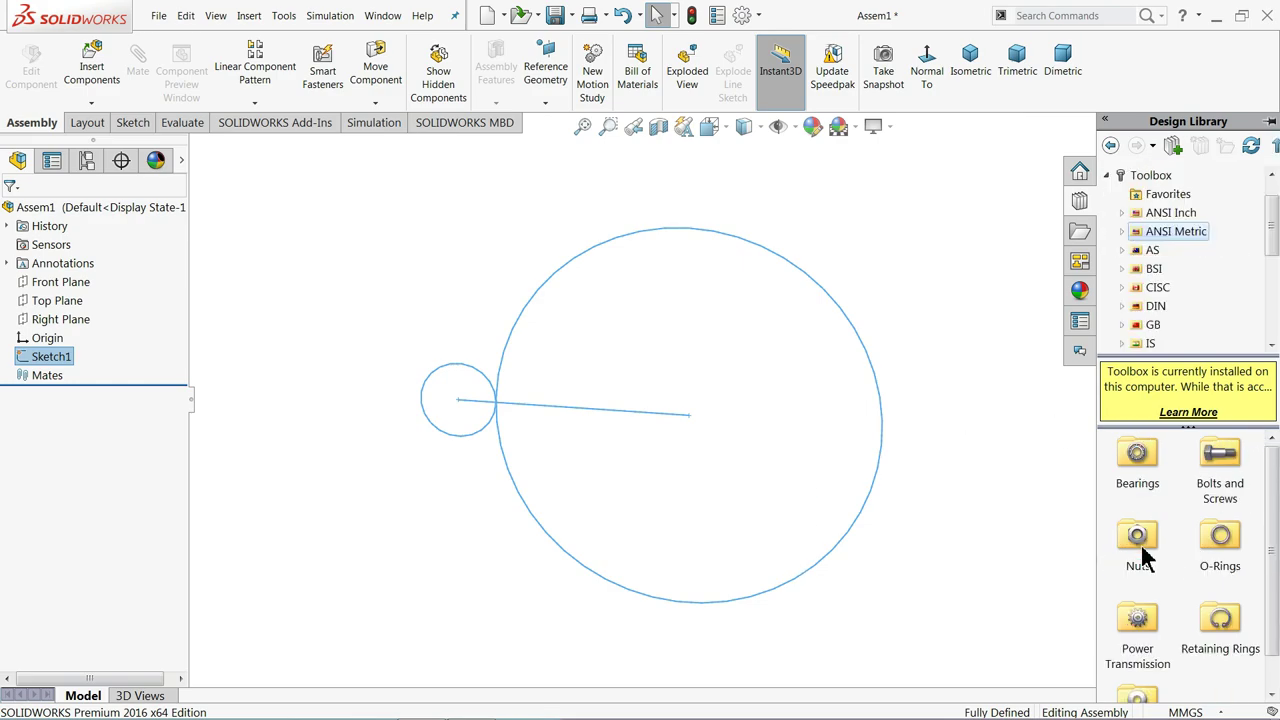
drag(1273, 500, 1273, 571)
click(1145, 608)
double_click(1145, 608)
double_click(1138, 458)
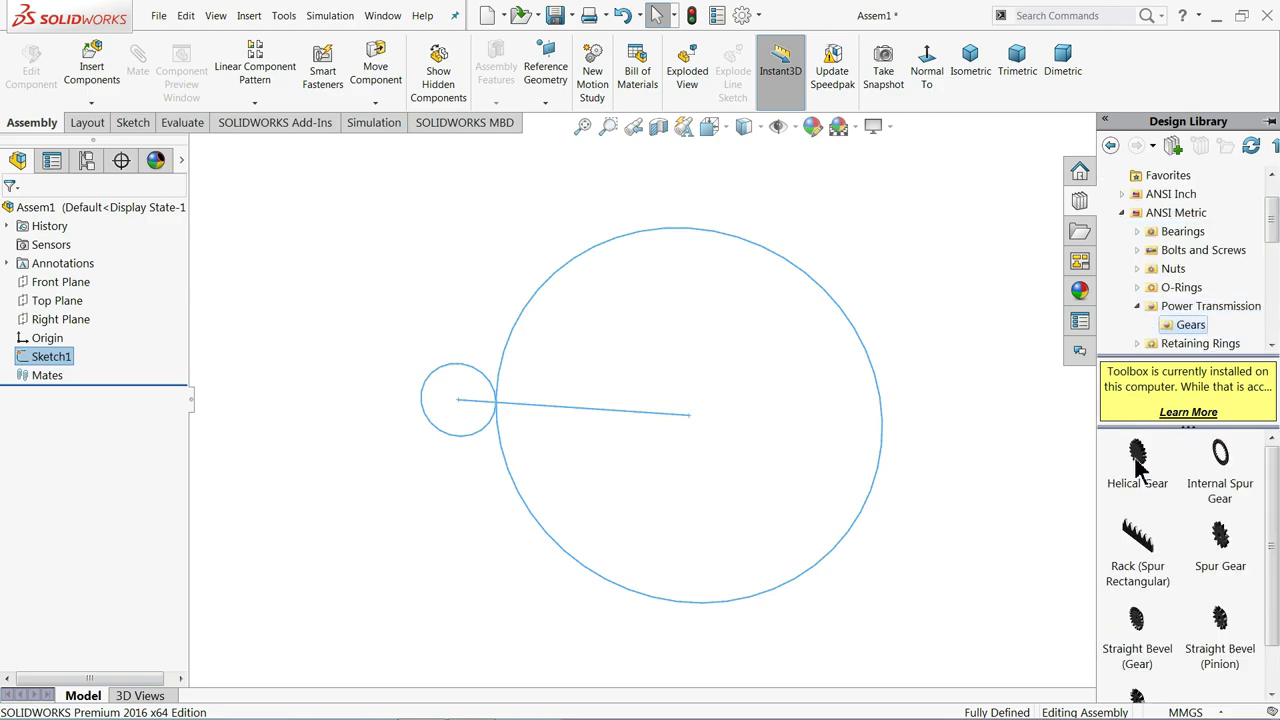
mouse_move(1227, 557)
mouse_move(1227, 560)
mouse_down()
mouse_move(883, 417)
mouse_move(713, 366)
mouse_up()
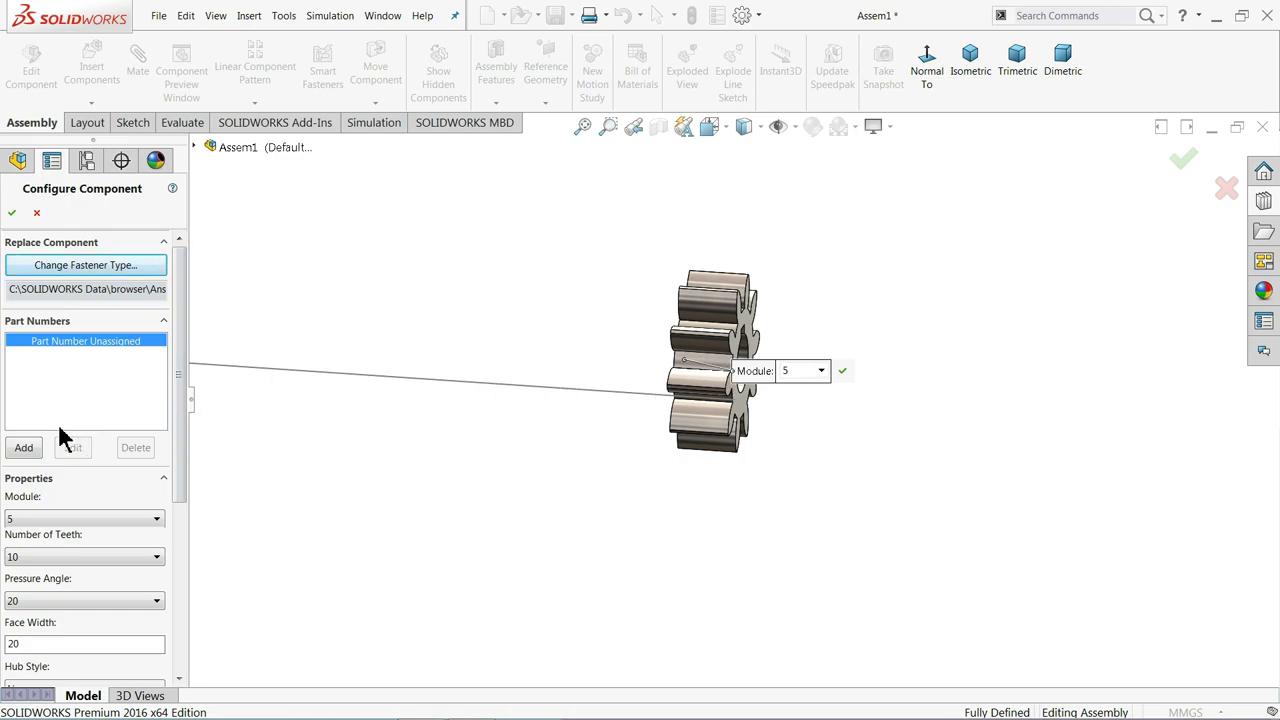
Configure the spur gear with module 5.5, 21 teeth, a 20° pressure angle and a face width of 55 mm
click(29, 518)
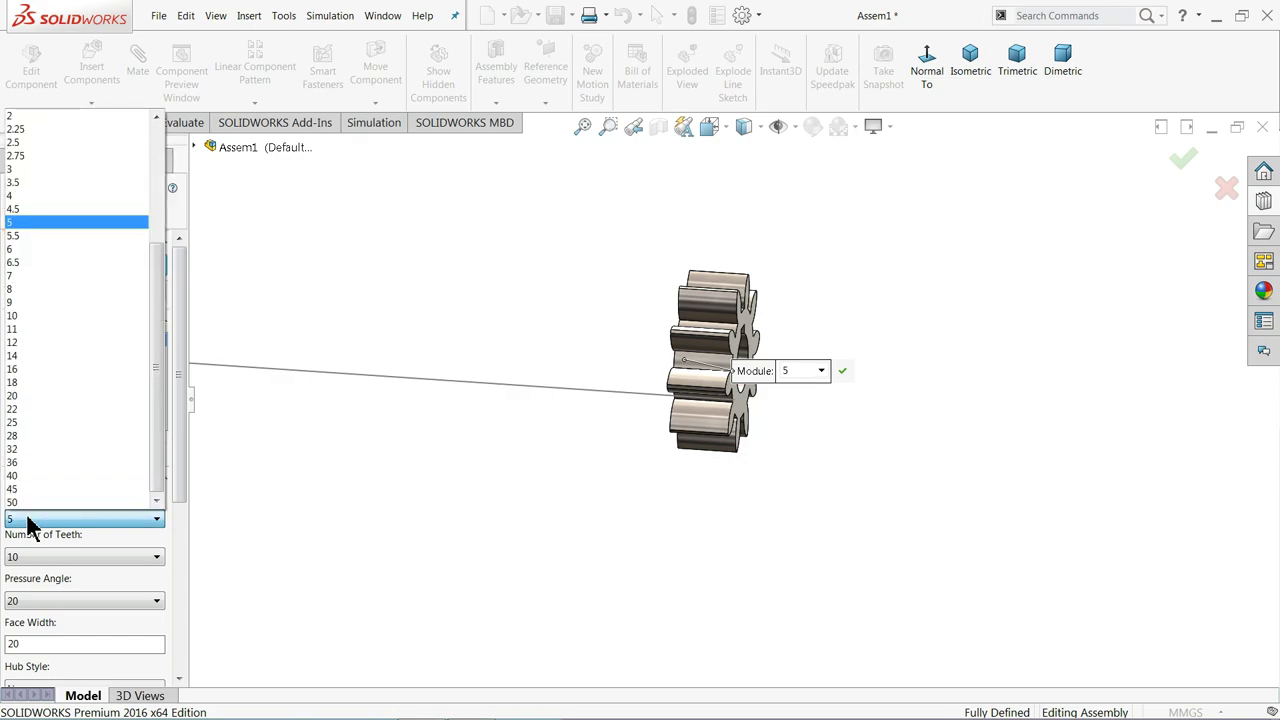
click(13, 236)
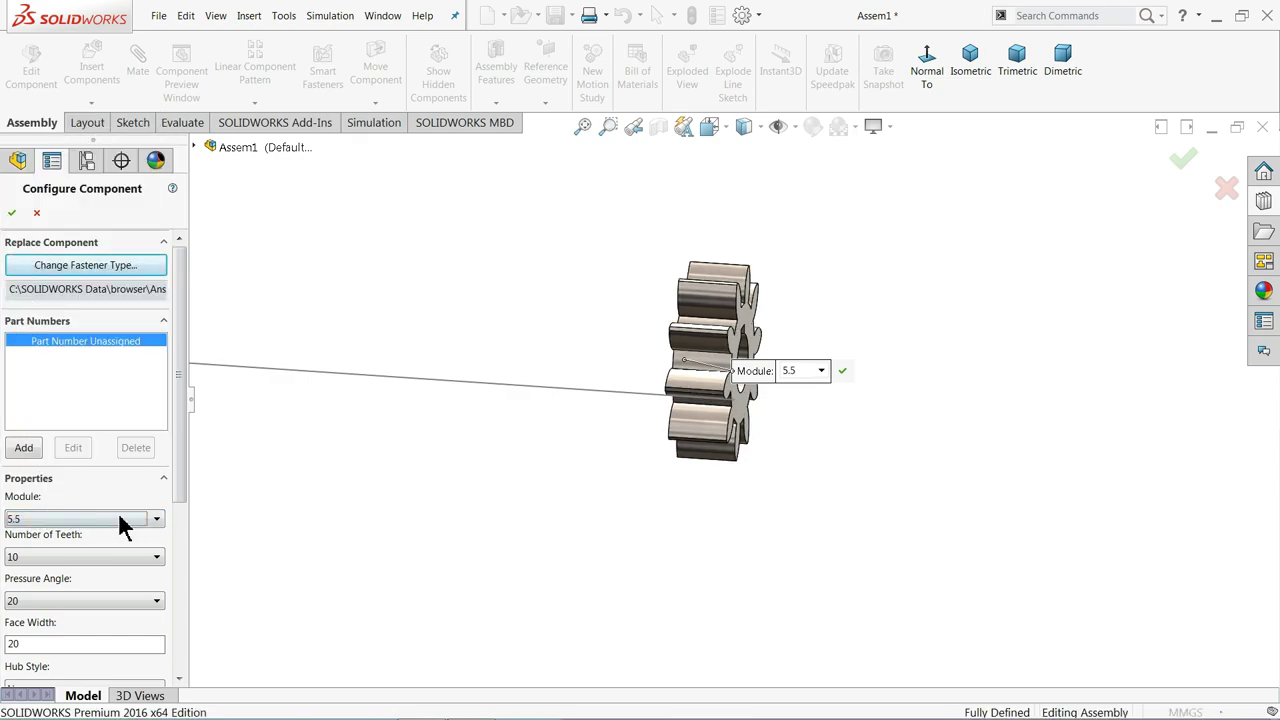
drag(181, 477, 183, 557)
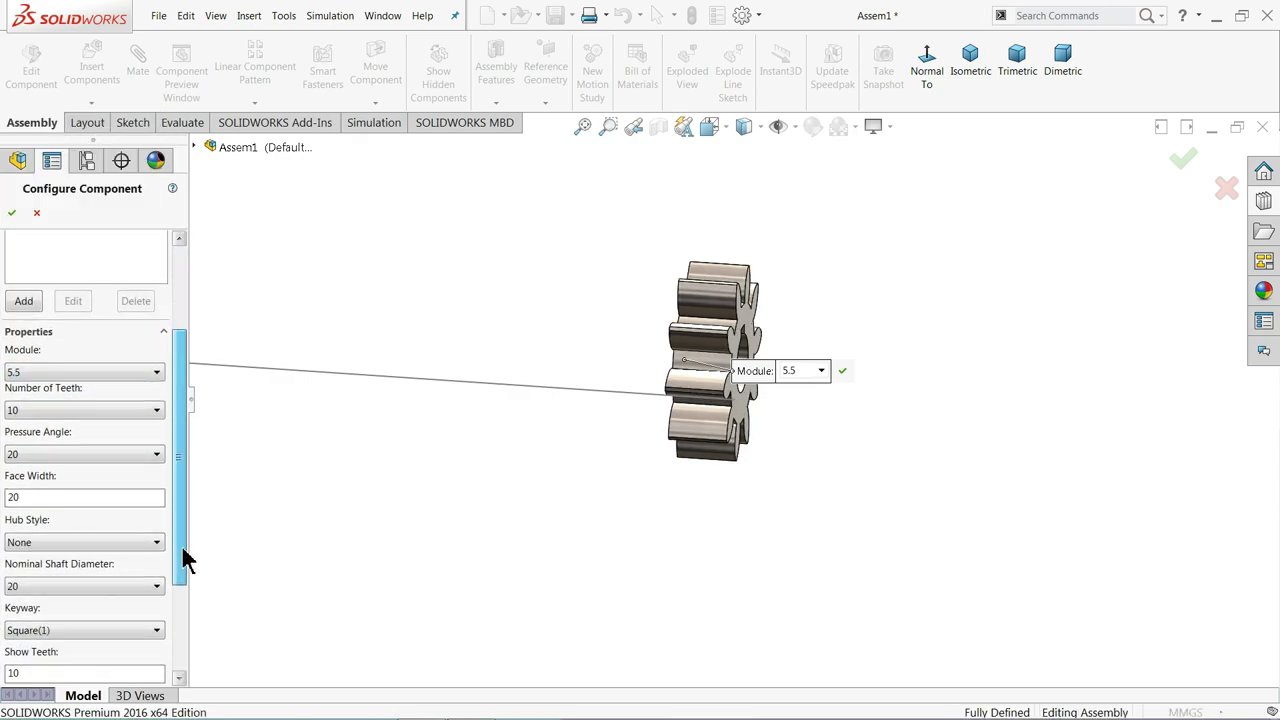
click(66, 411)
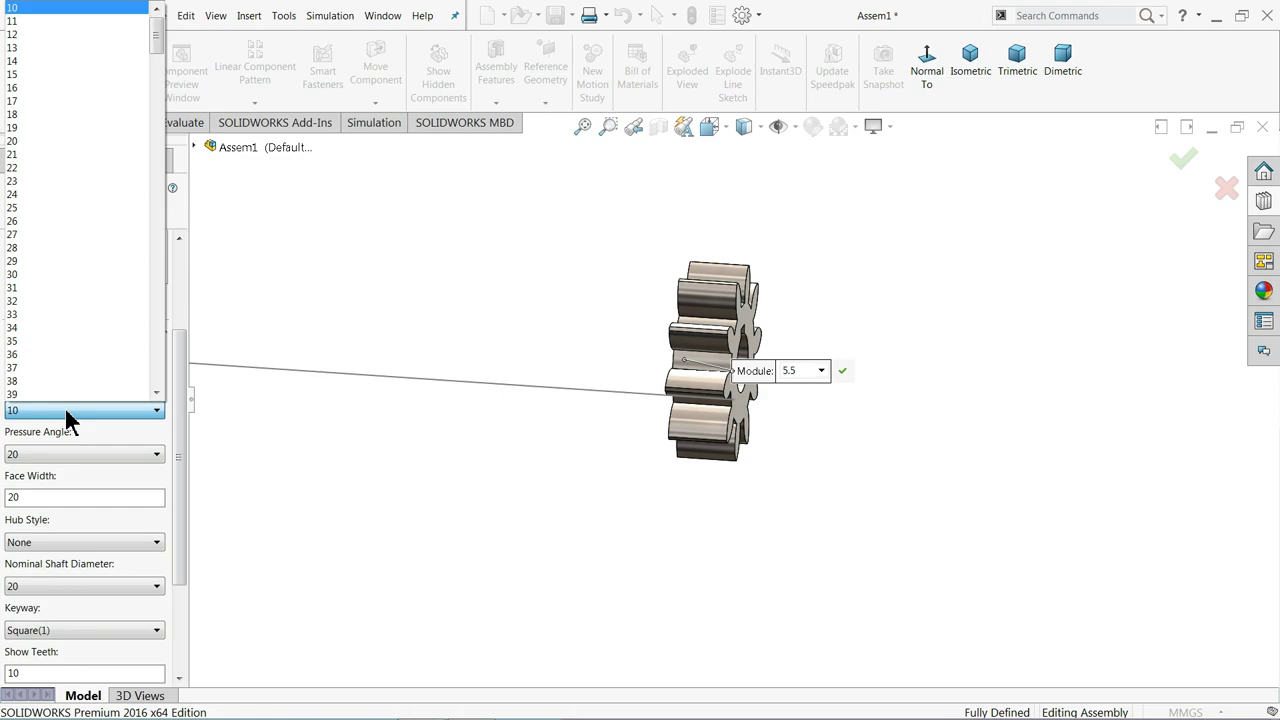
click(22, 155)
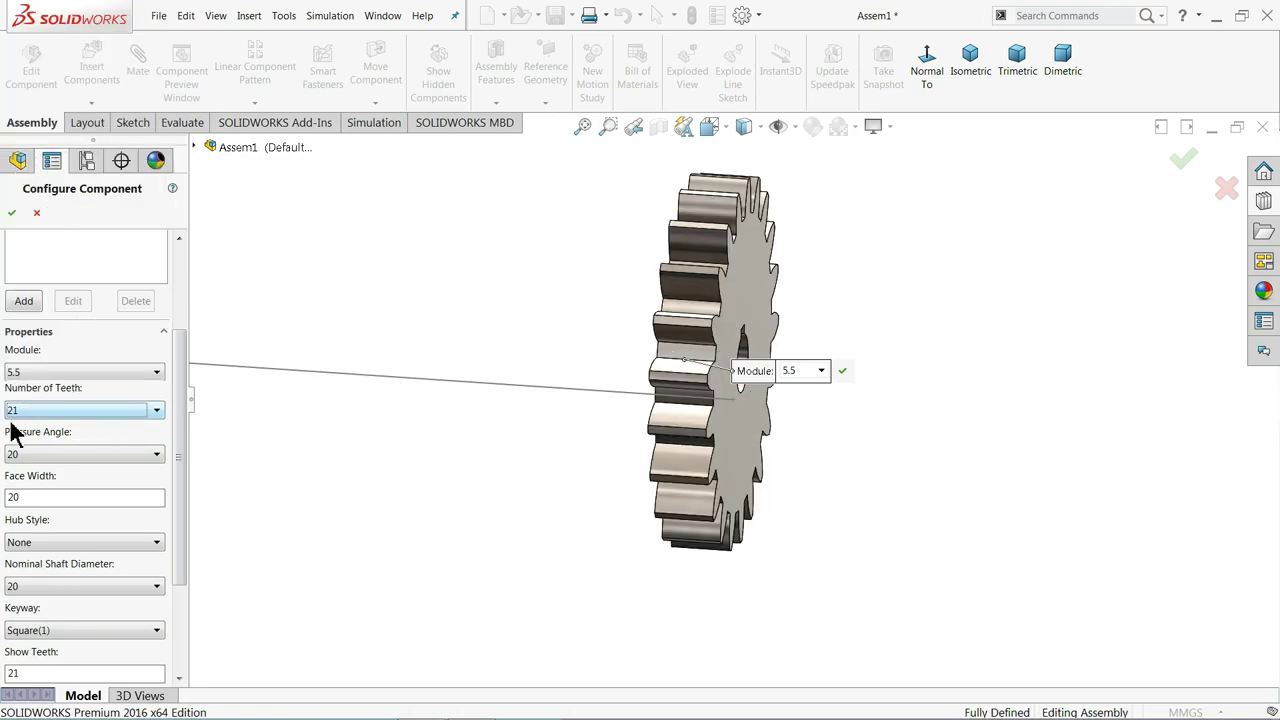
click(30, 457)
click(43, 490)
double_click(25, 497)
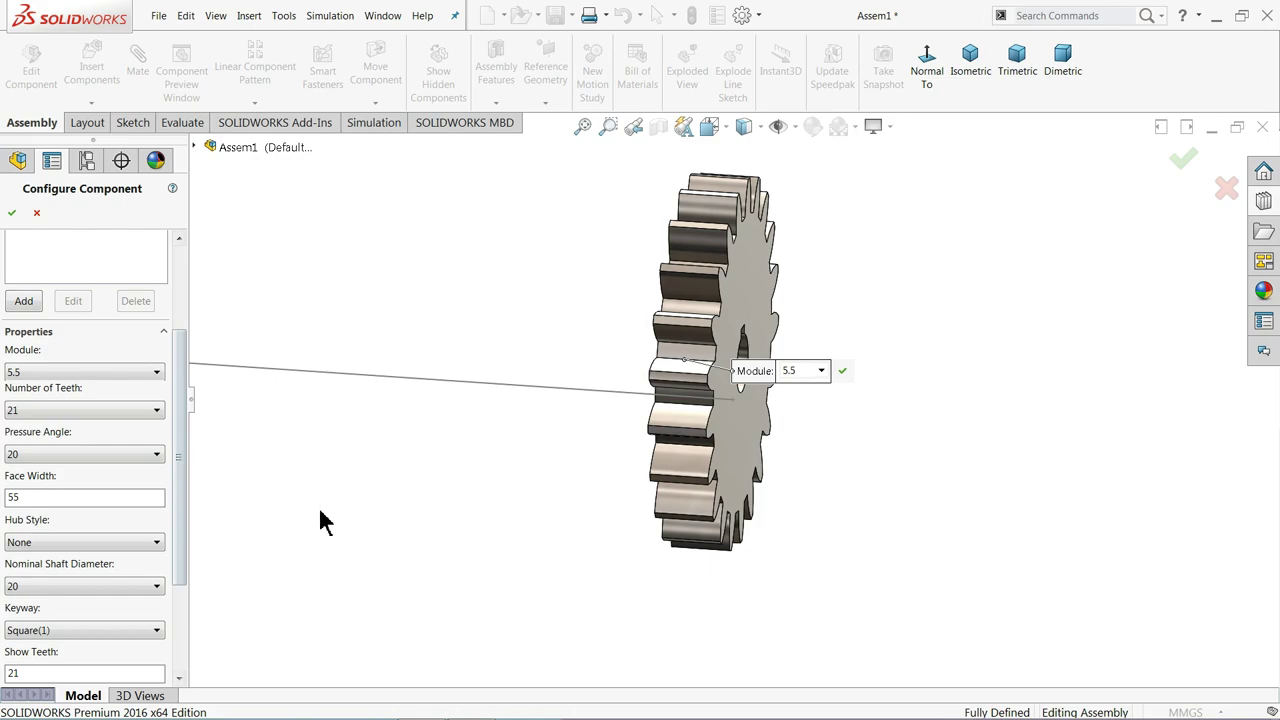
Set the gear's nominal shaft diameter to 50 mm with no keyway, accept it and end insertion without placing further copies
click(58, 590)
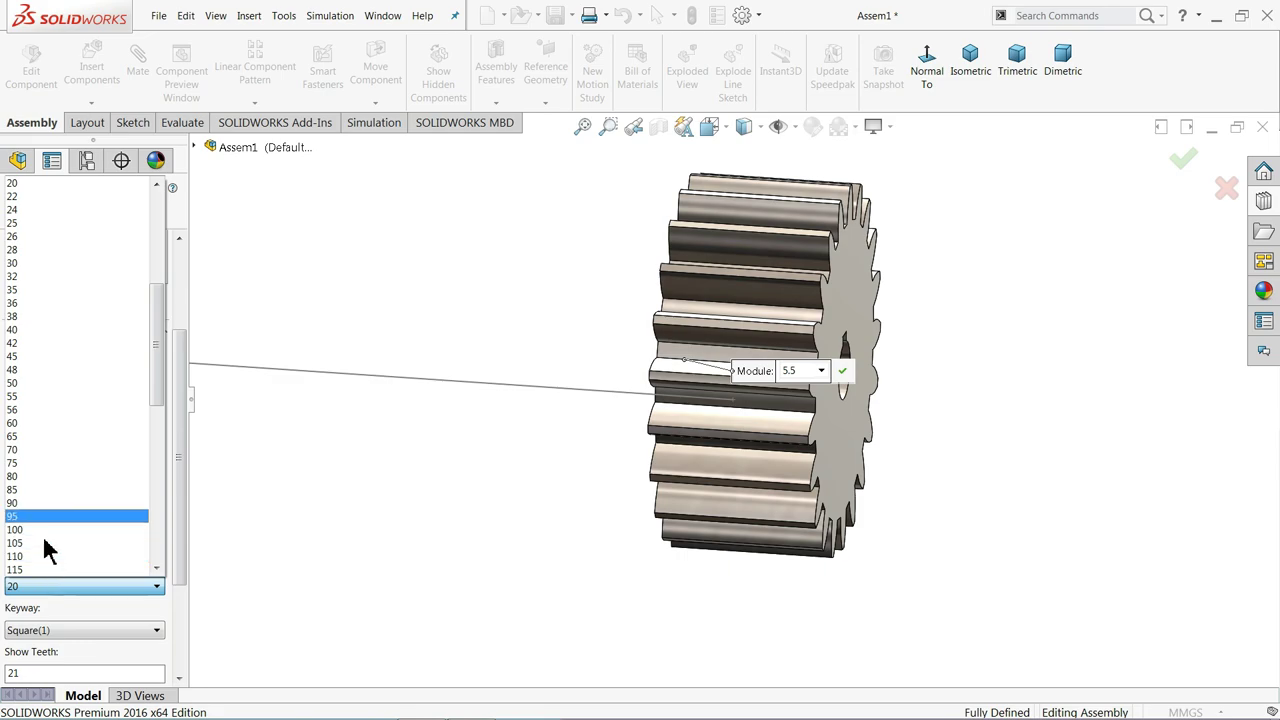
click(36, 384)
middle_drag(465, 450, 641, 400)
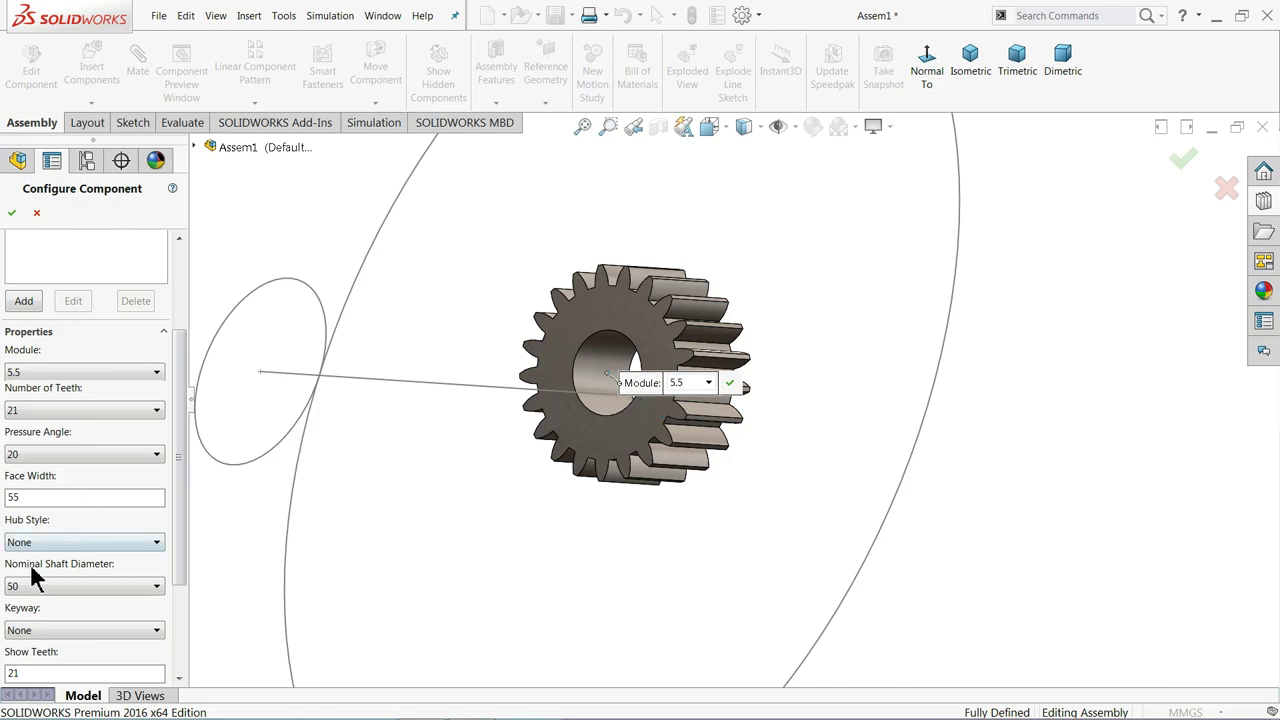
drag(178, 572, 163, 526)
click(11, 214)
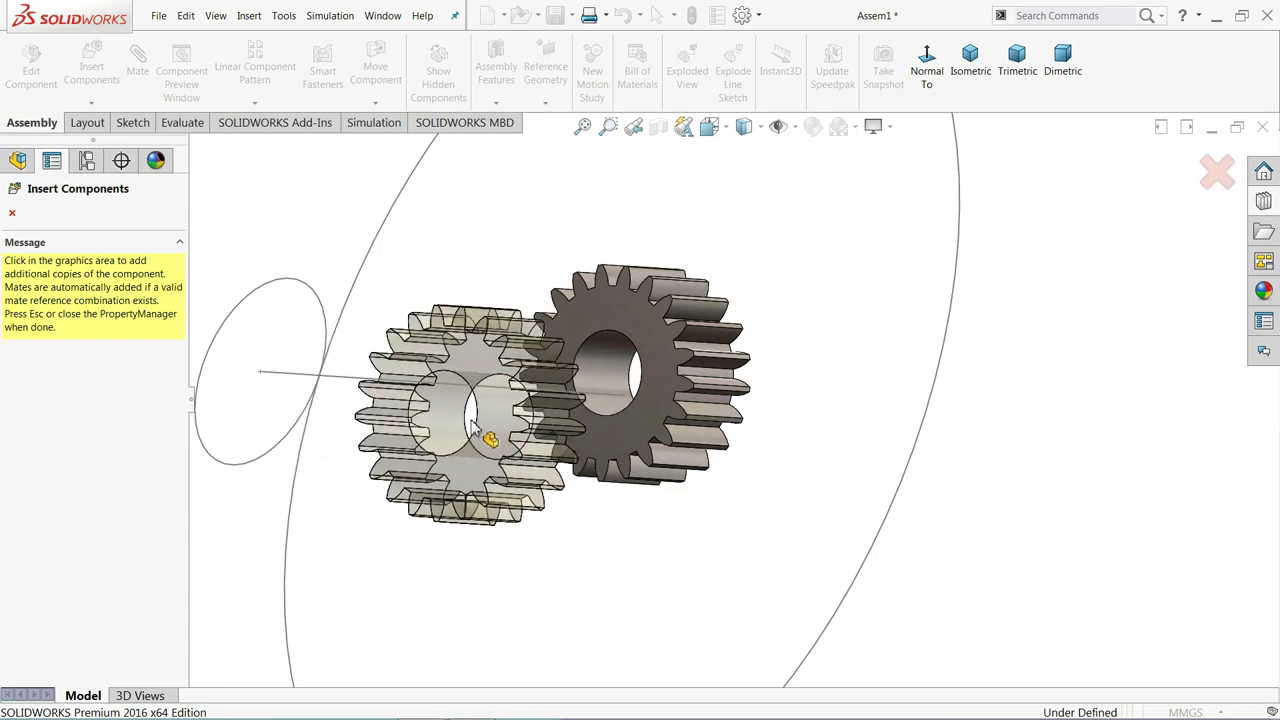
click(11, 214)
middle_drag(488, 392, 545, 398)
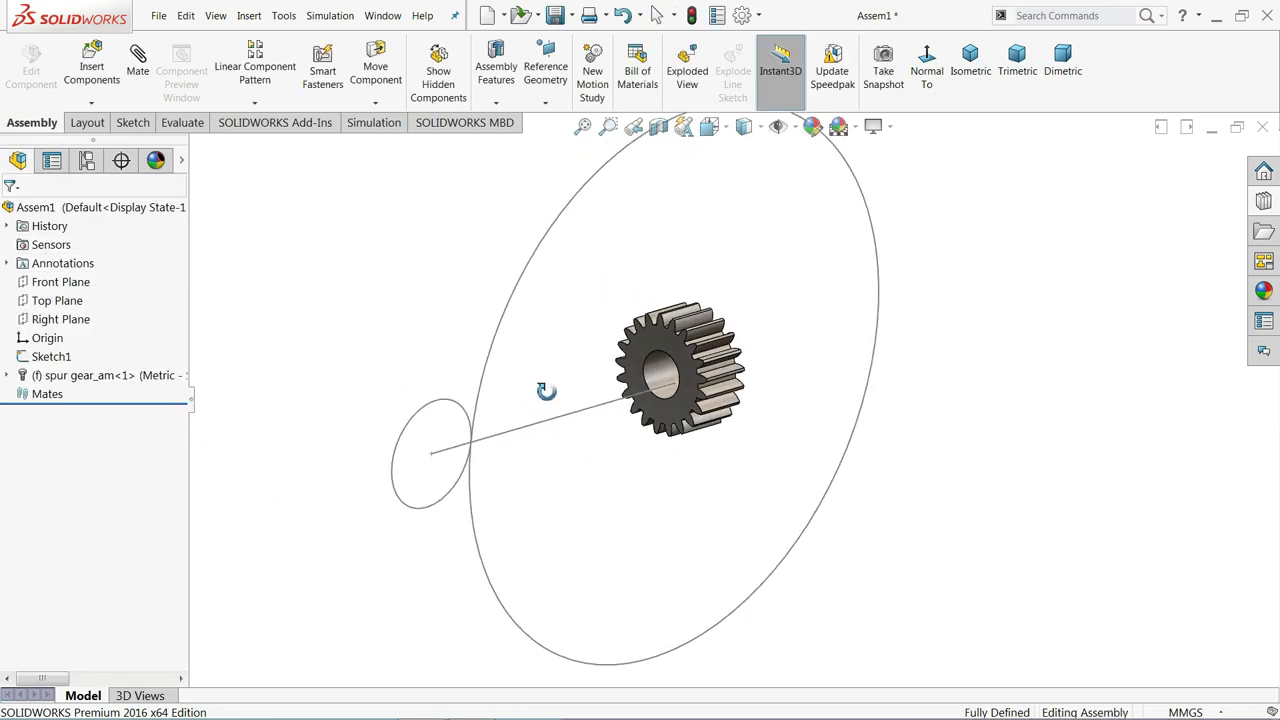
Float the fixed spur gear and move it slightly away from its inserted position near the large pitch circle's centre
click(678, 410)
right_click(678, 410)
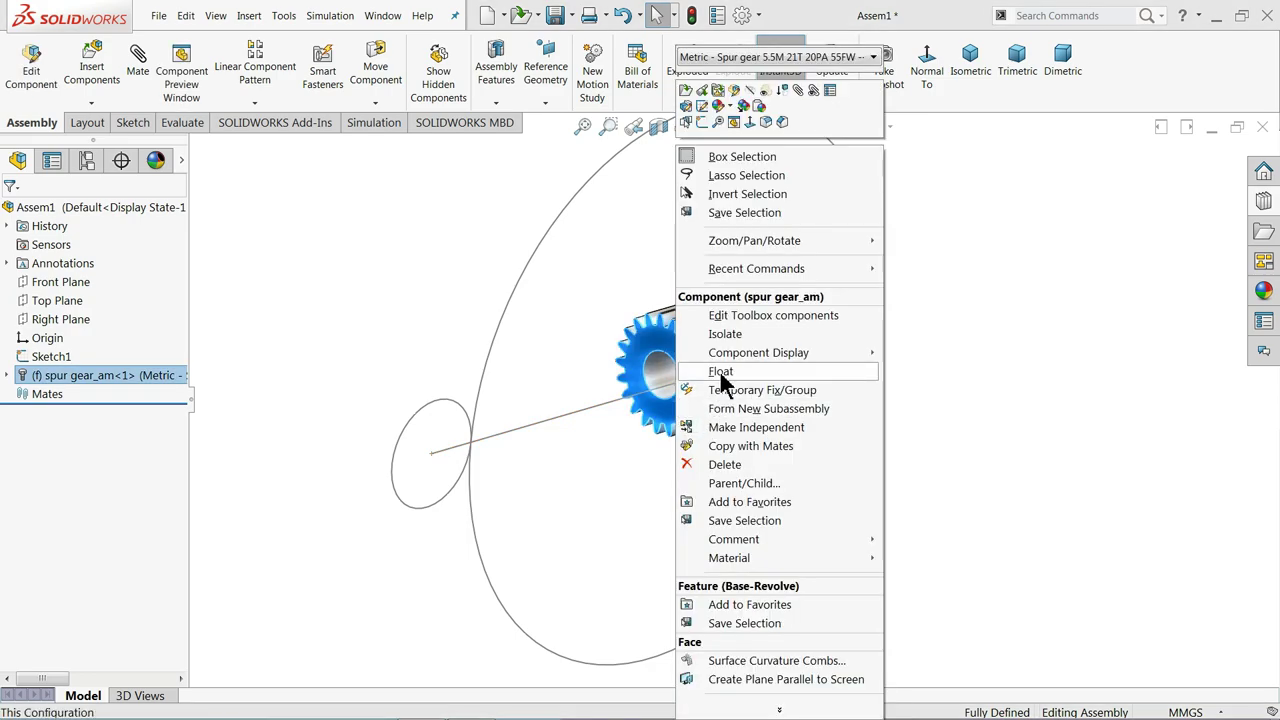
click(720, 374)
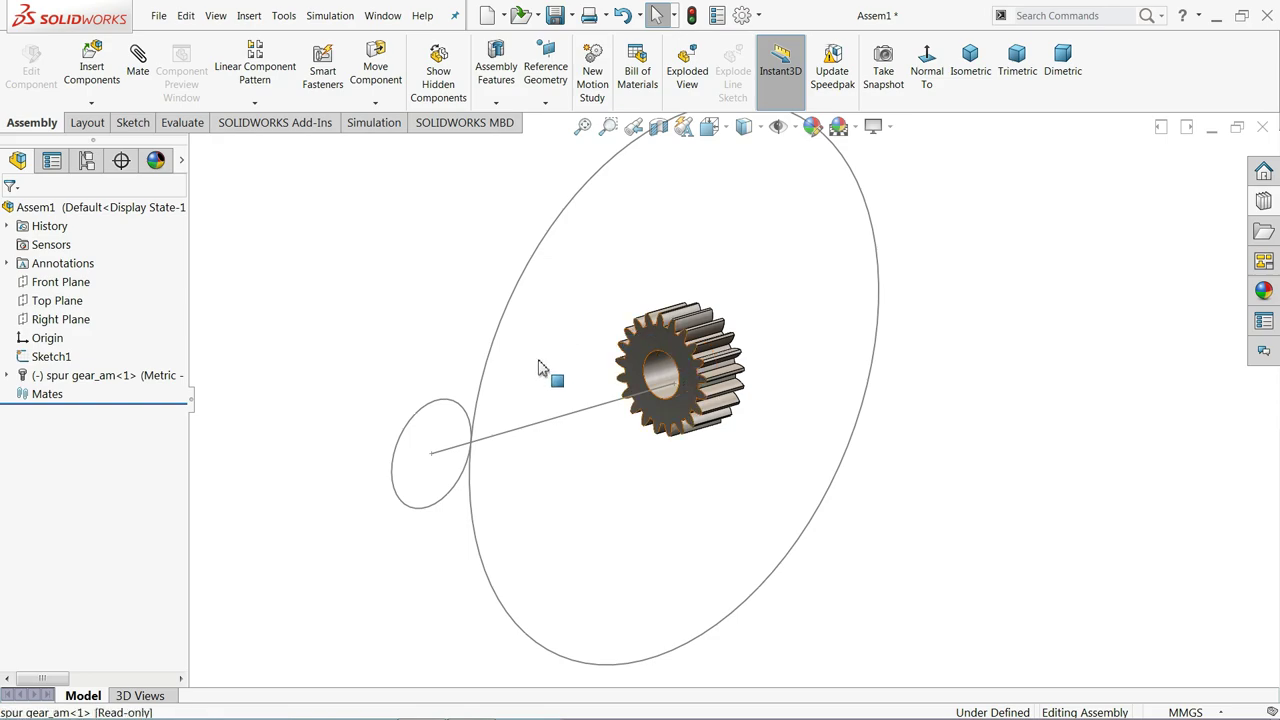
middle_drag(943, 391, 937, 394)
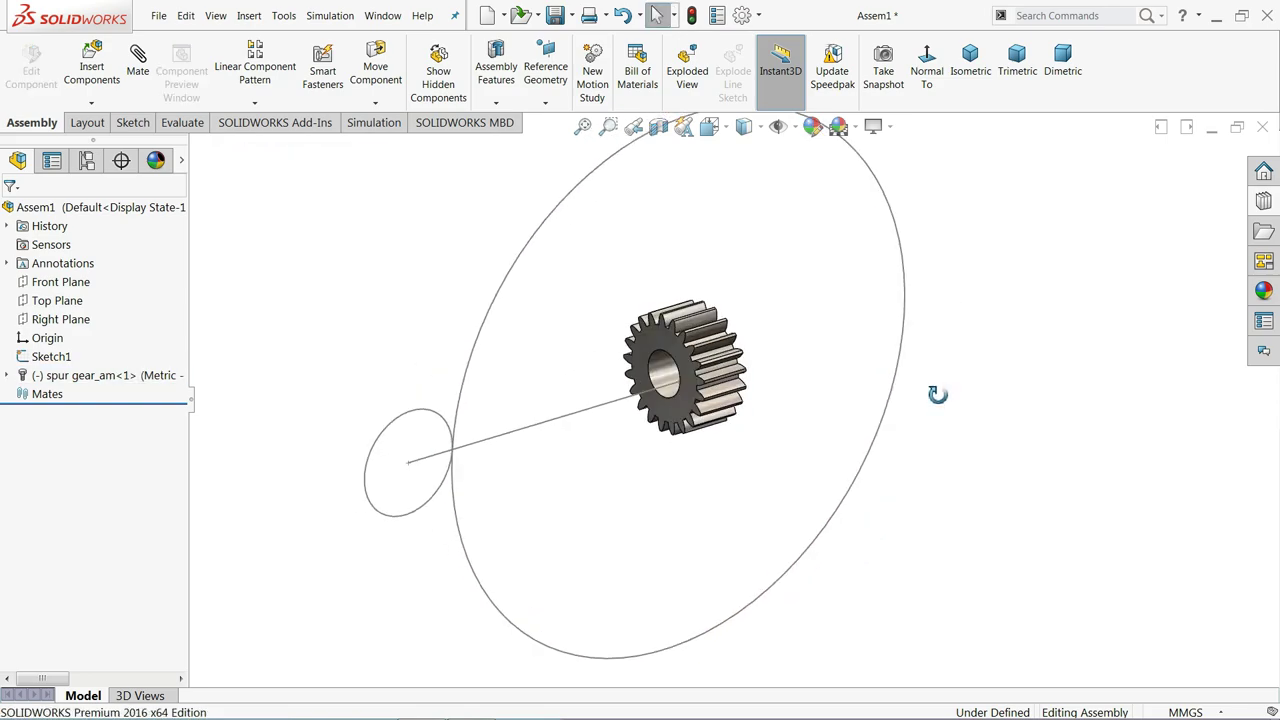
scroll(650, 390, down, 3)
click(757, 345)
drag(705, 425, 610, 408)
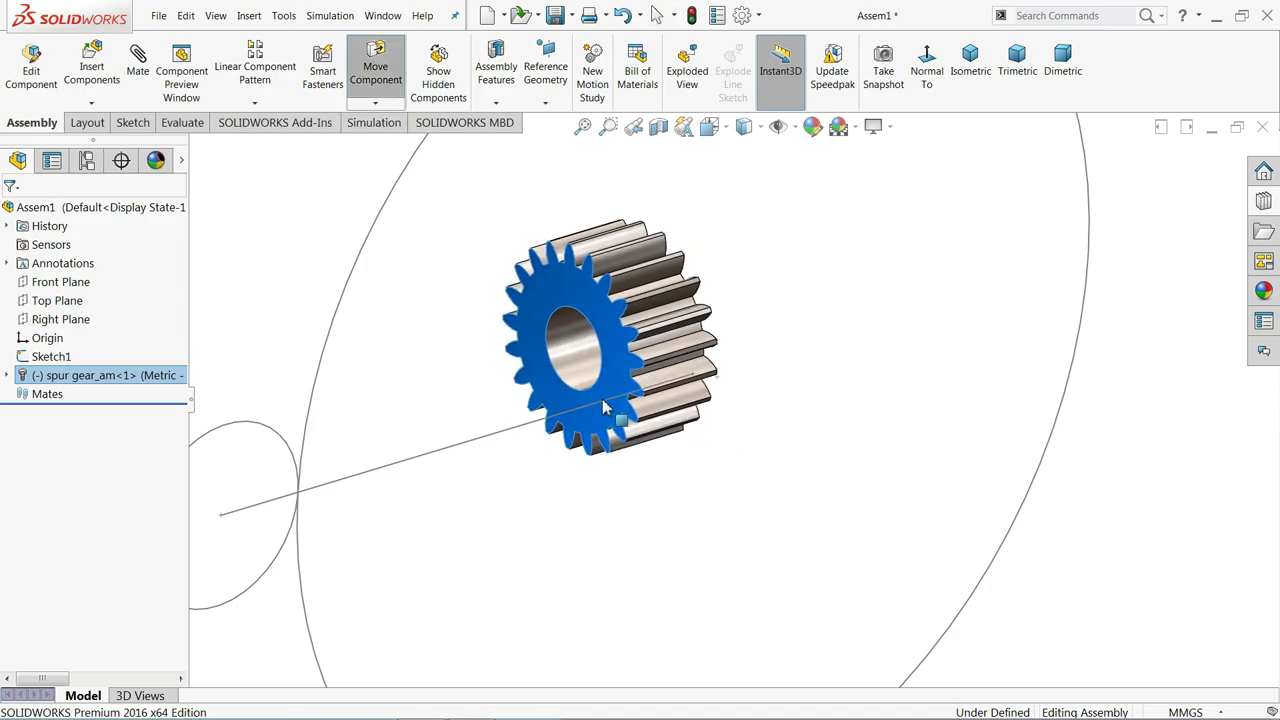
Rotate the spur gear freely with Rotate Component so its front face turns more toward the viewer, then accept
click(372, 103)
click(385, 132)
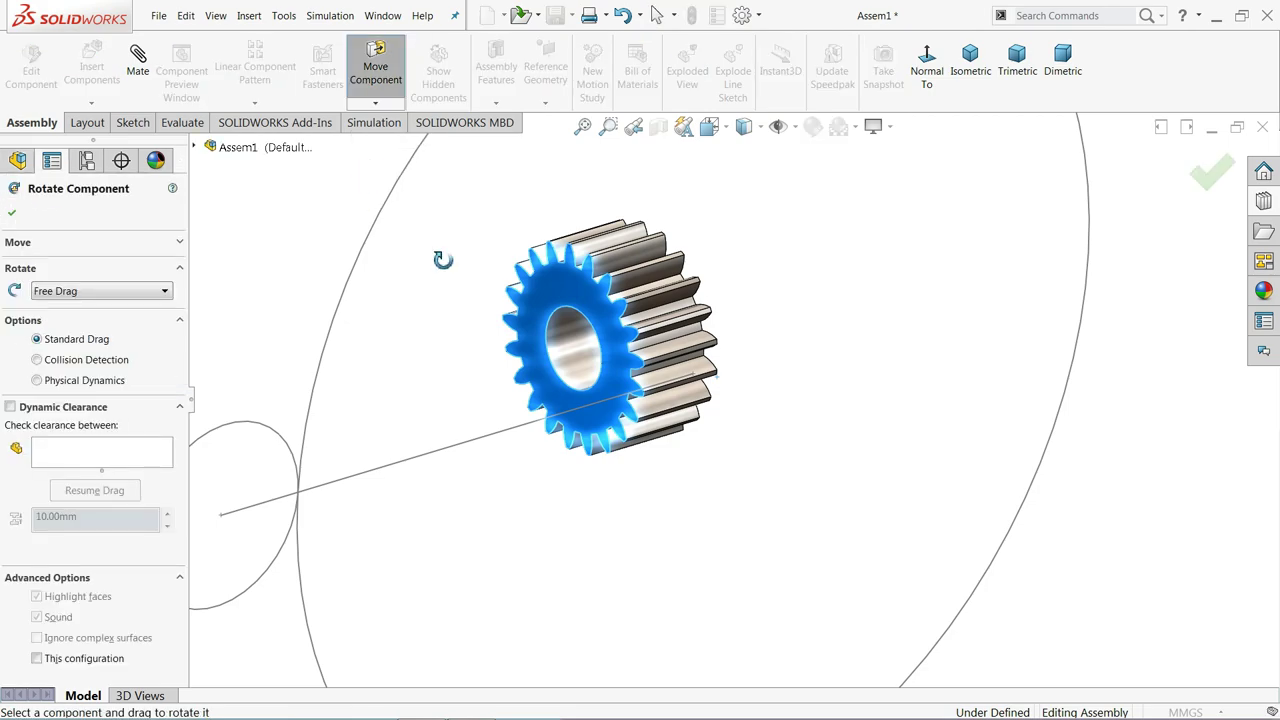
drag(618, 387, 678, 378)
mouse_move(727, 375)
mouse_down()
mouse_move(909, 354)
mouse_move(789, 316)
mouse_move(728, 350)
mouse_up()
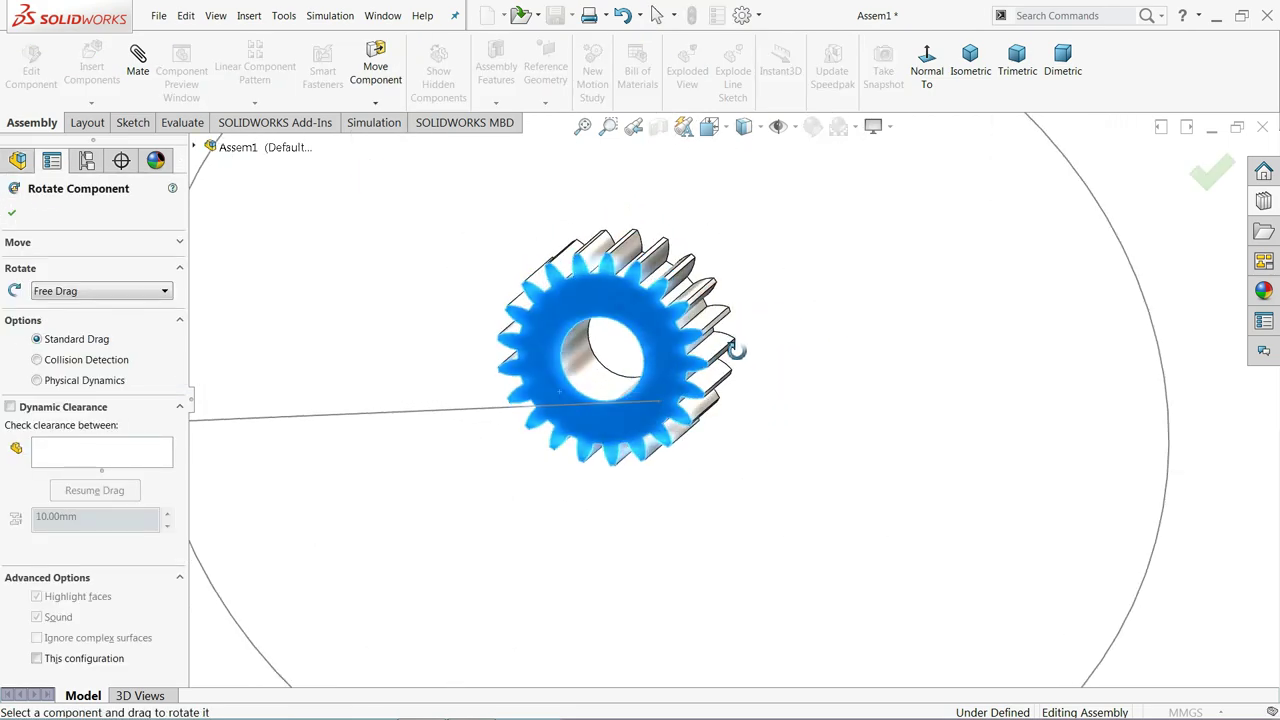
click(12, 215)
Edit the spur gear's Toolbox configuration to a nominal shaft diameter of 30 mm and accept it
scroll(740, 357, down, 5)
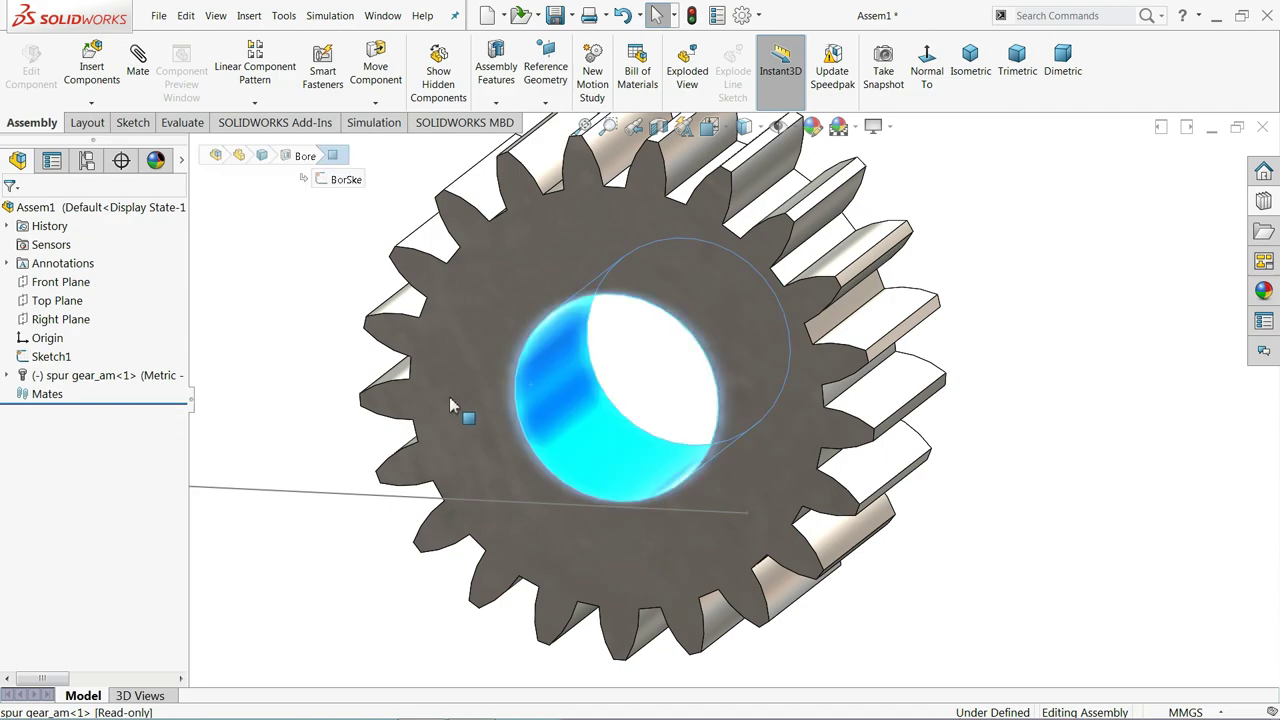
click(535, 345)
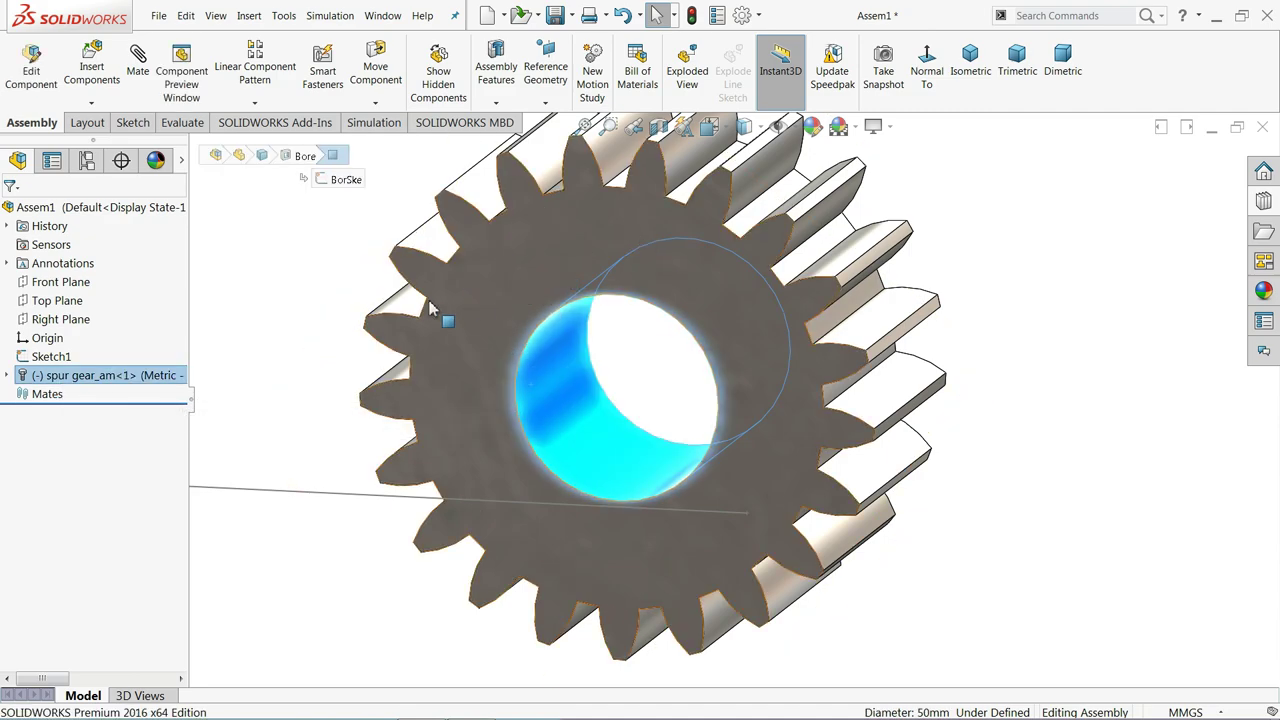
right_click(98, 377)
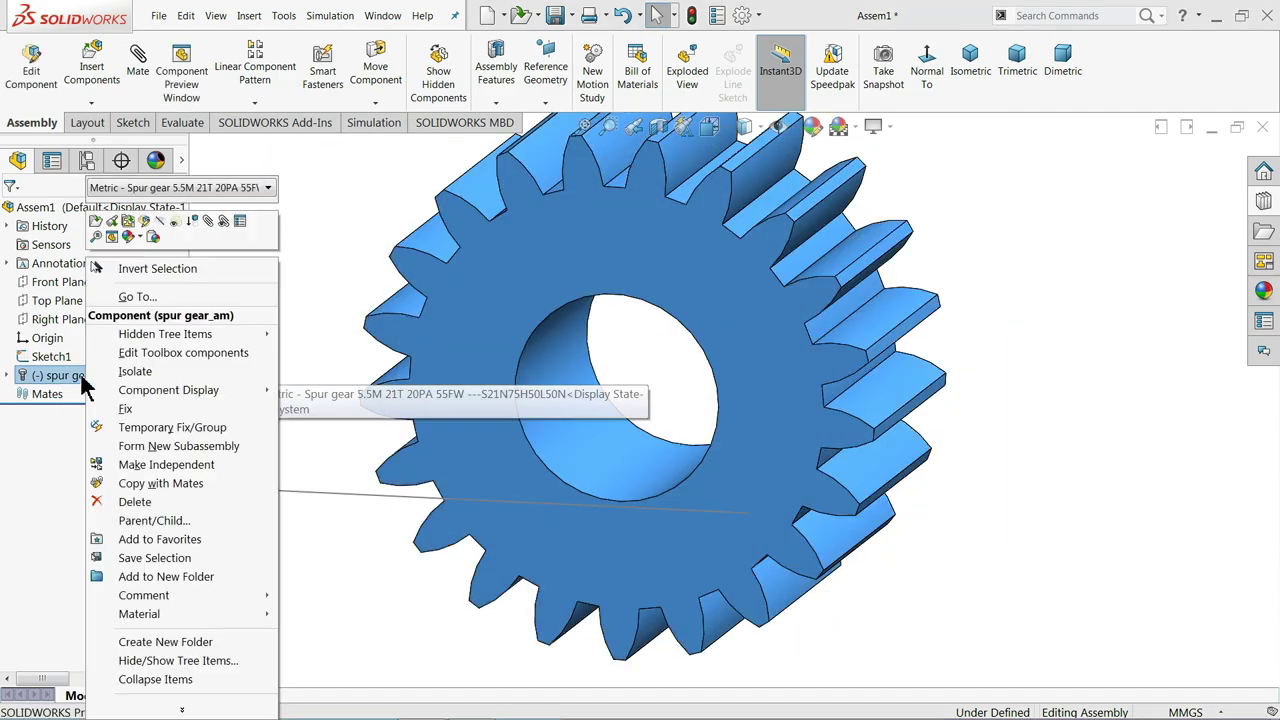
click(190, 355)
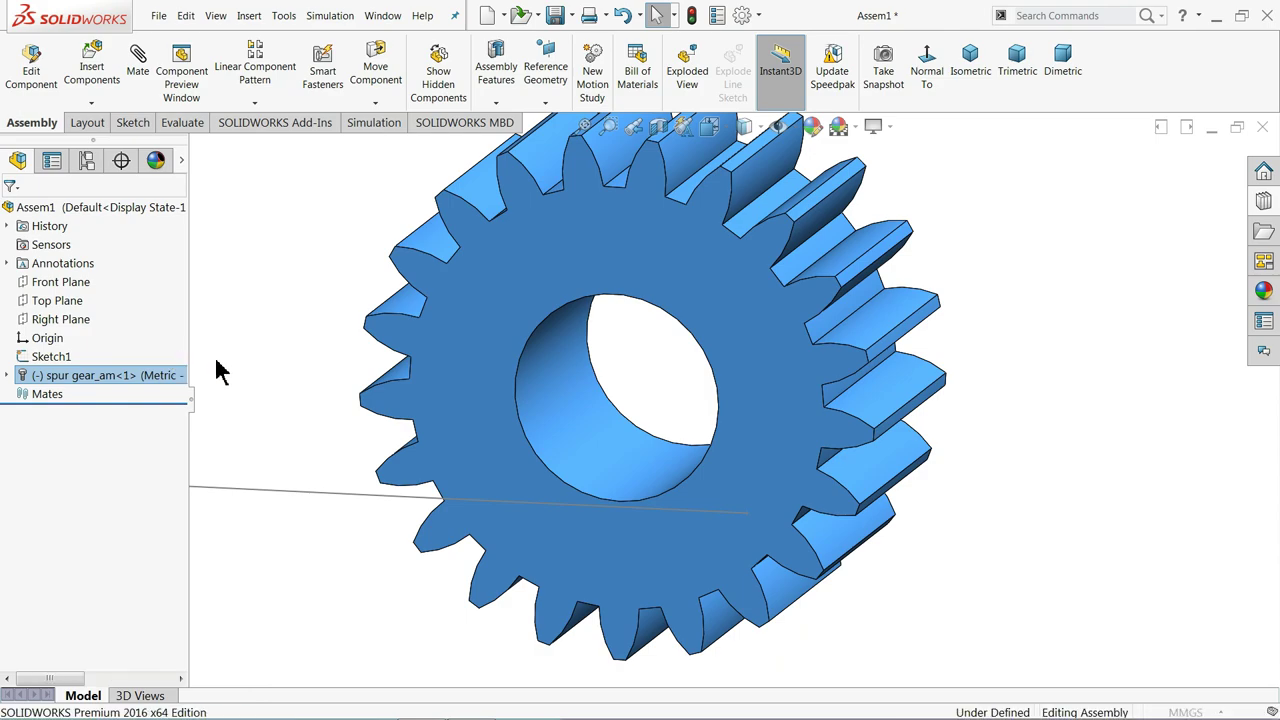
drag(177, 366, 183, 400)
scroll(69, 294, down, 2)
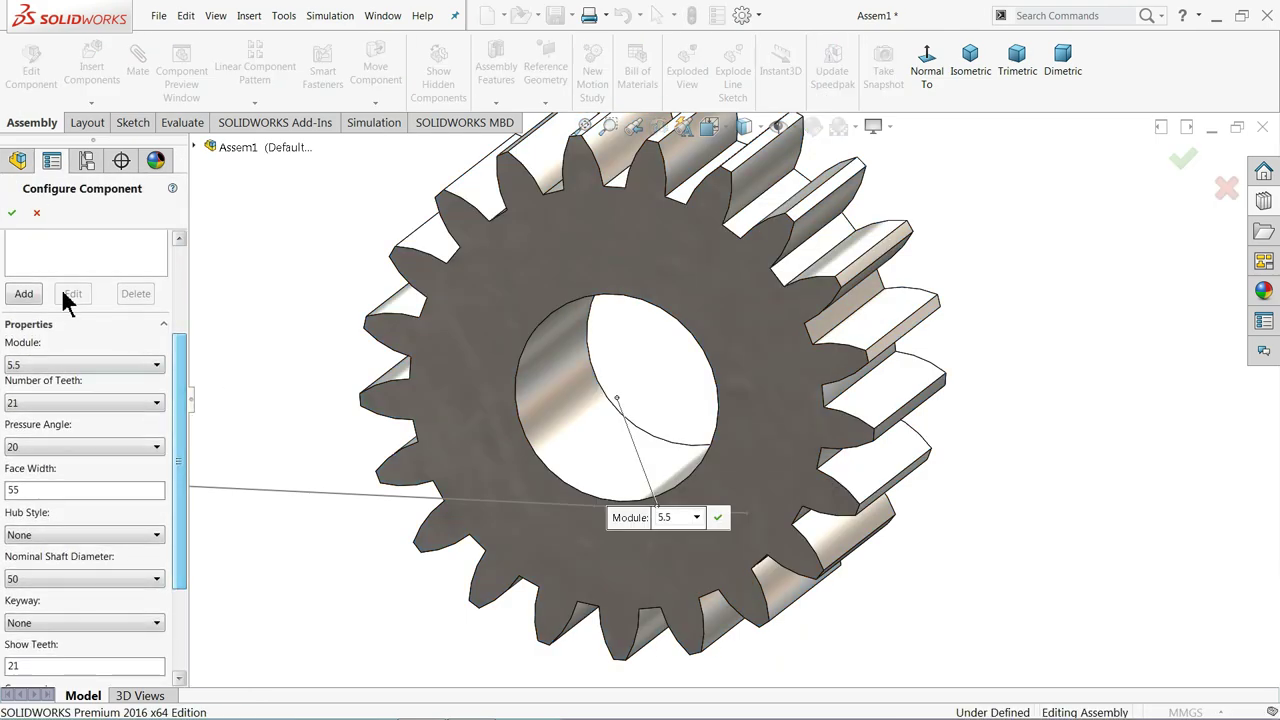
click(30, 580)
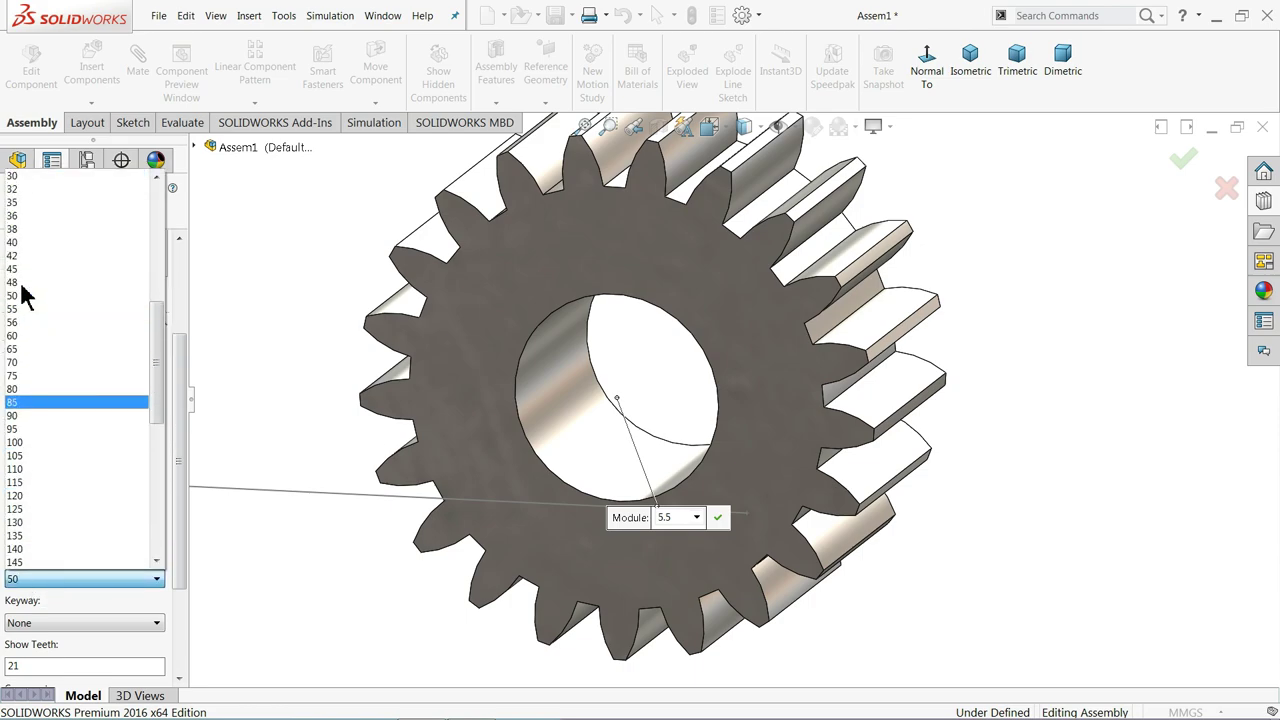
click(37, 177)
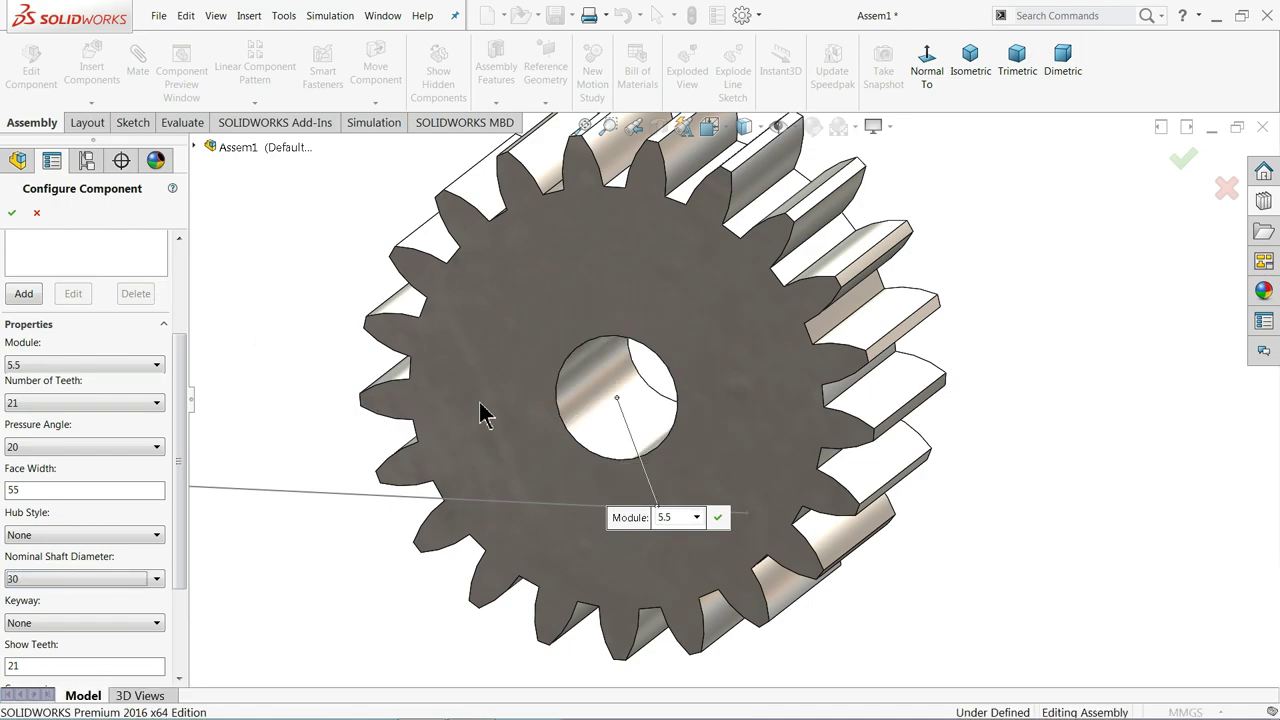
click(12, 214)
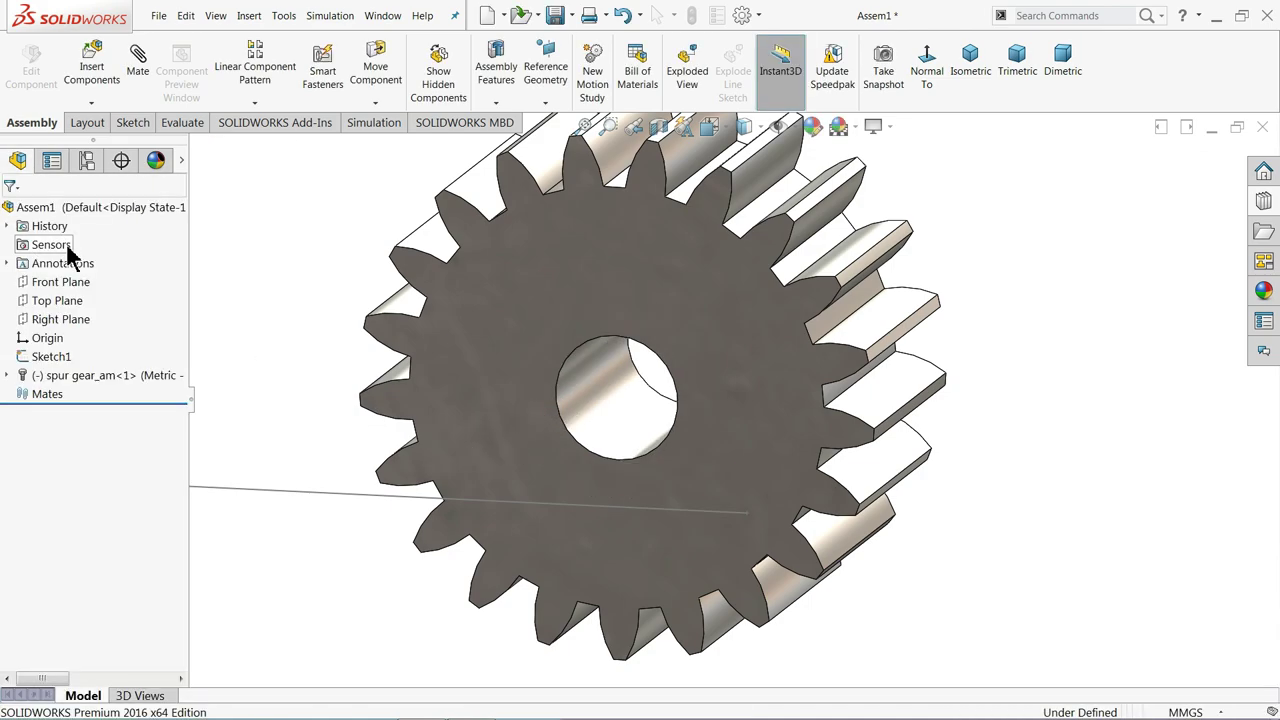
On the gear's front face, sketch two circles concentric with the bore, about 52 mm and 76 mm in diameter
right_drag(362, 388, 505, 380)
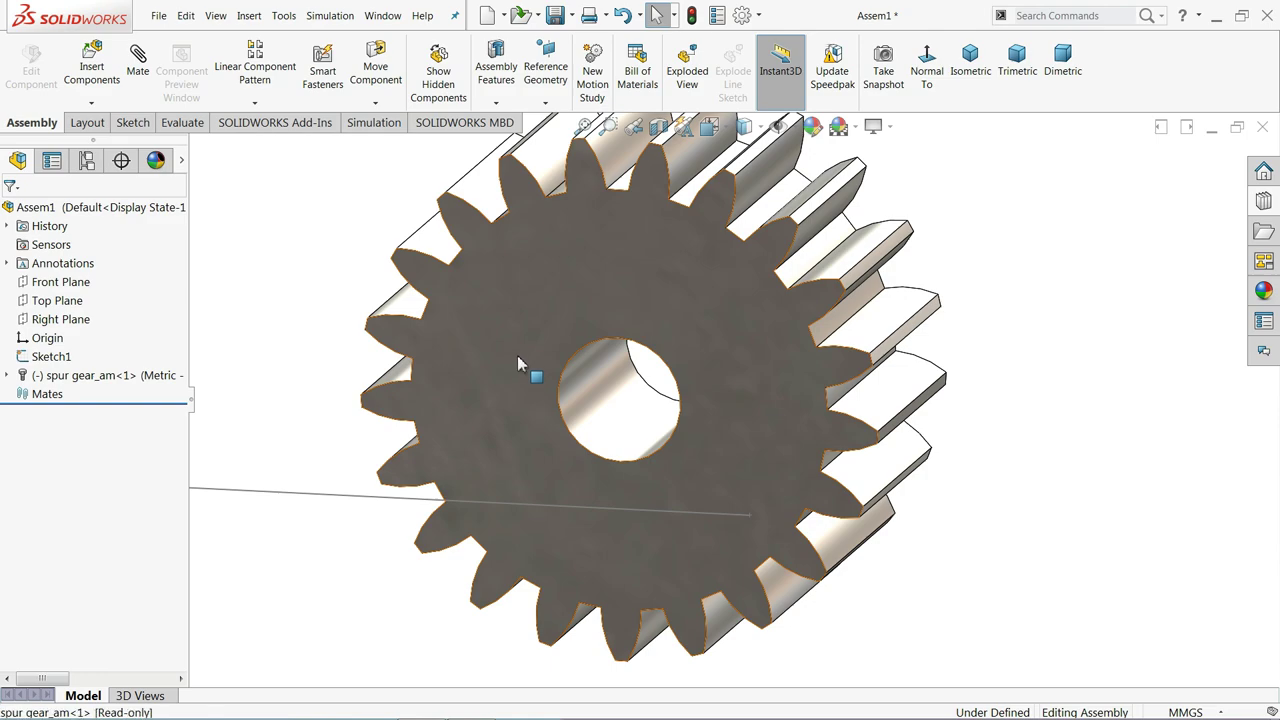
click(542, 349)
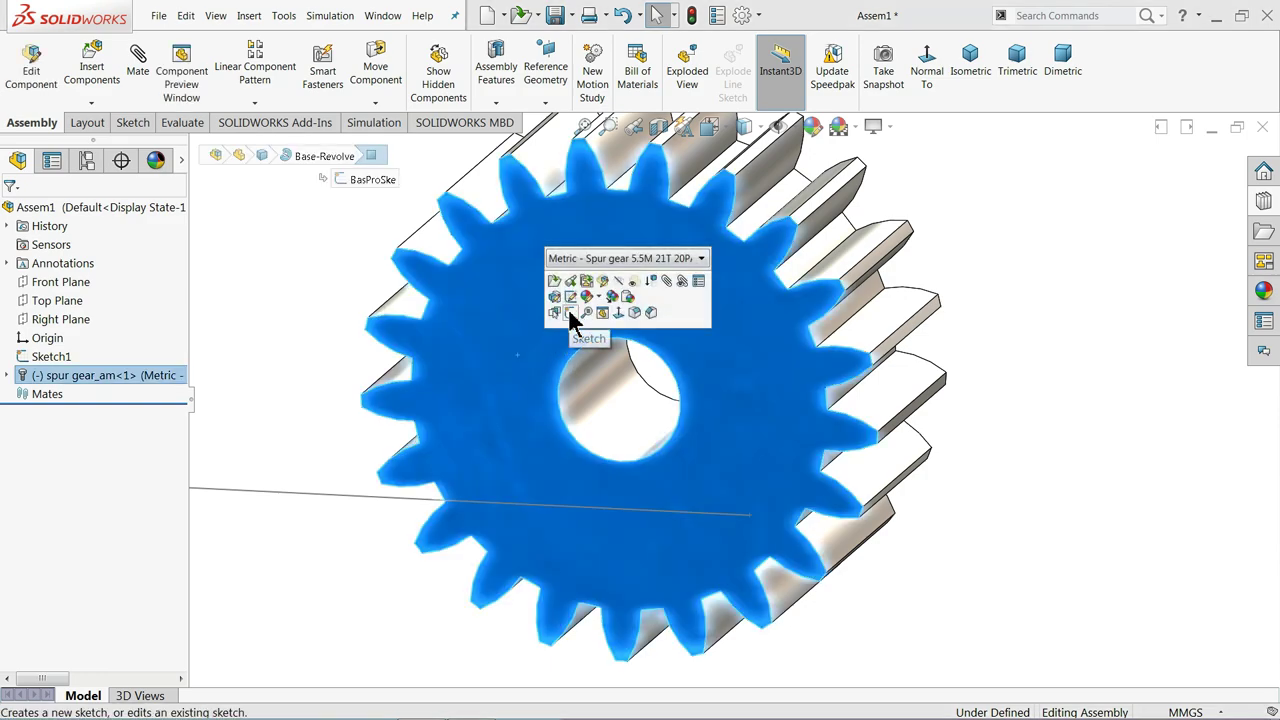
click(568, 308)
click(751, 76)
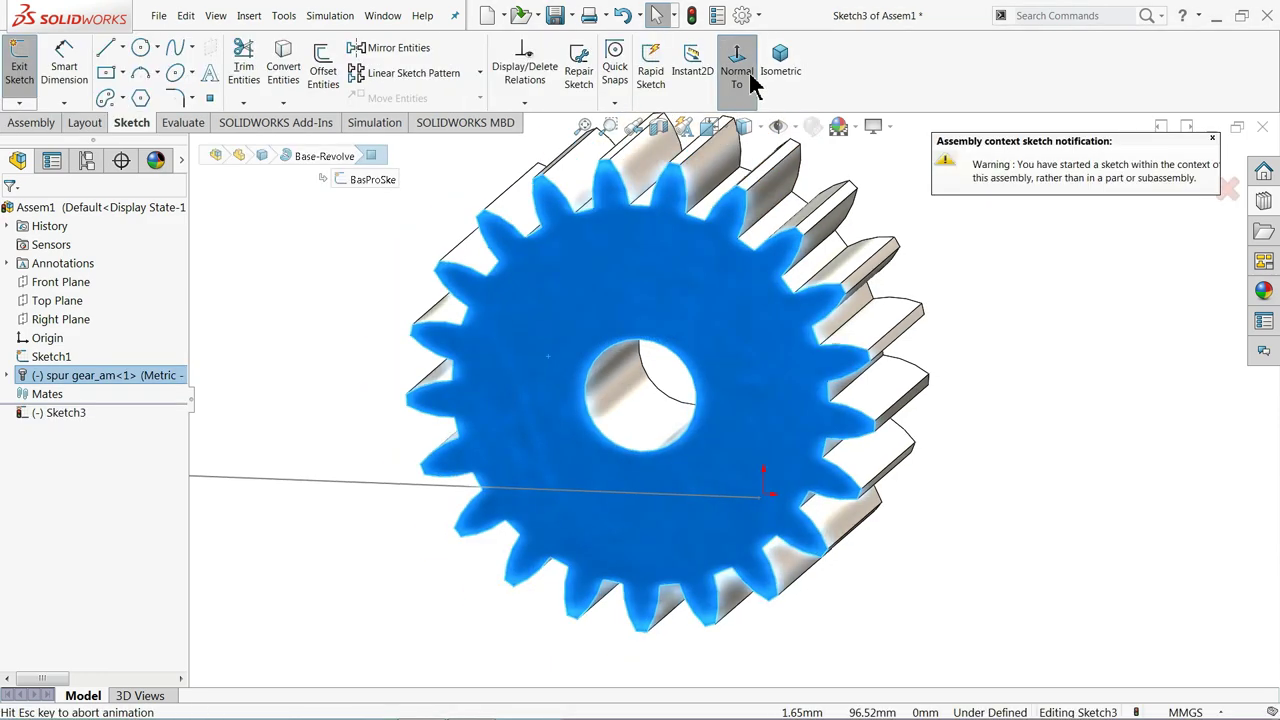
click(141, 48)
scroll(790, 410, down, 2)
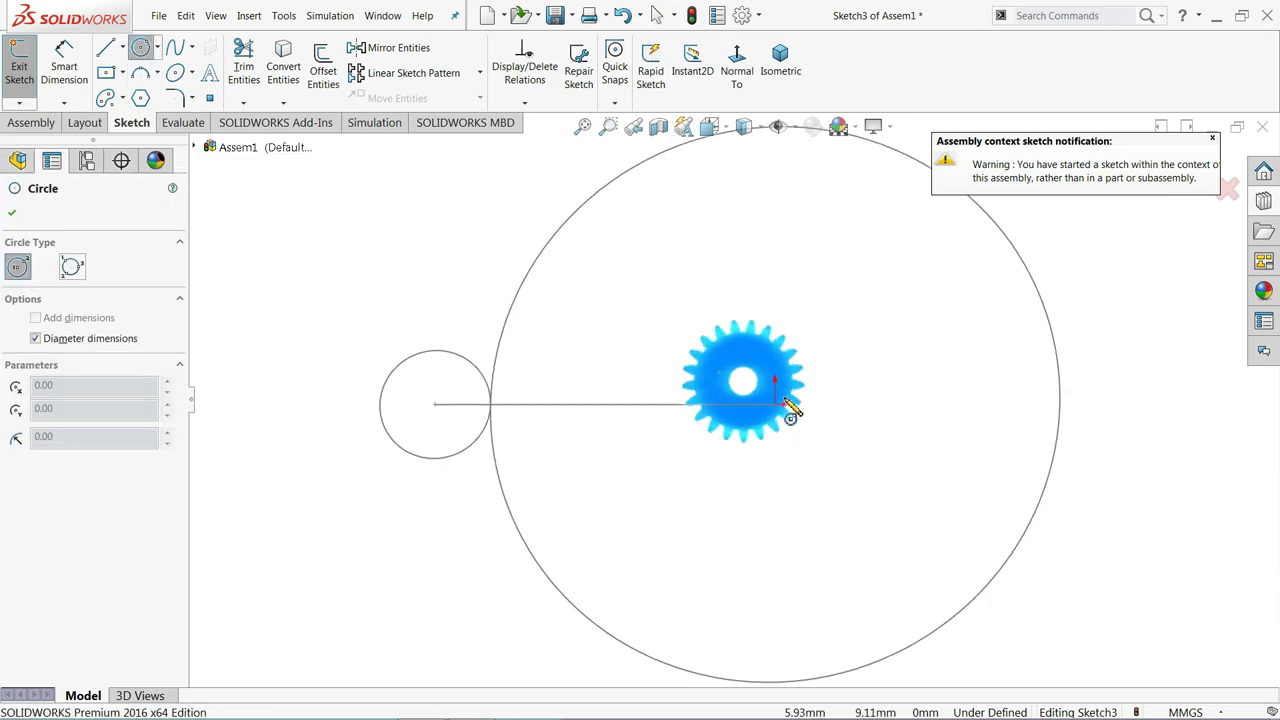
scroll(790, 410, down, 5)
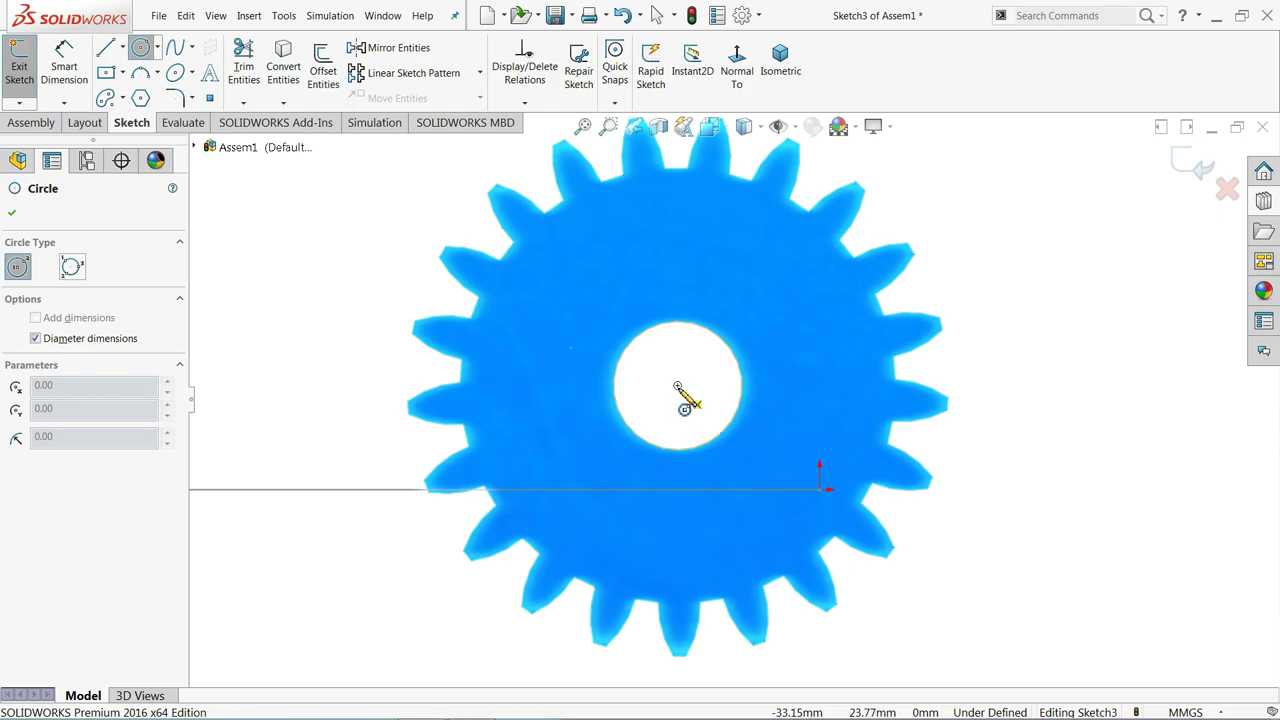
click(678, 386)
click(708, 280)
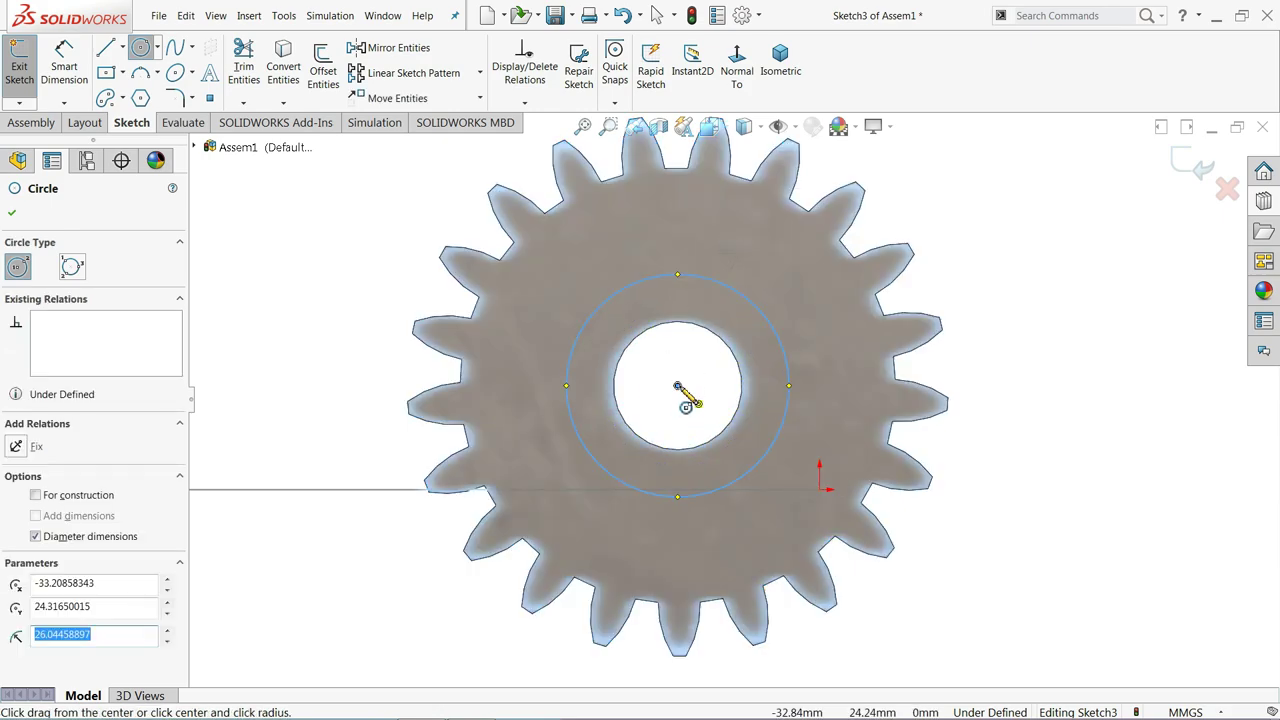
click(677, 386)
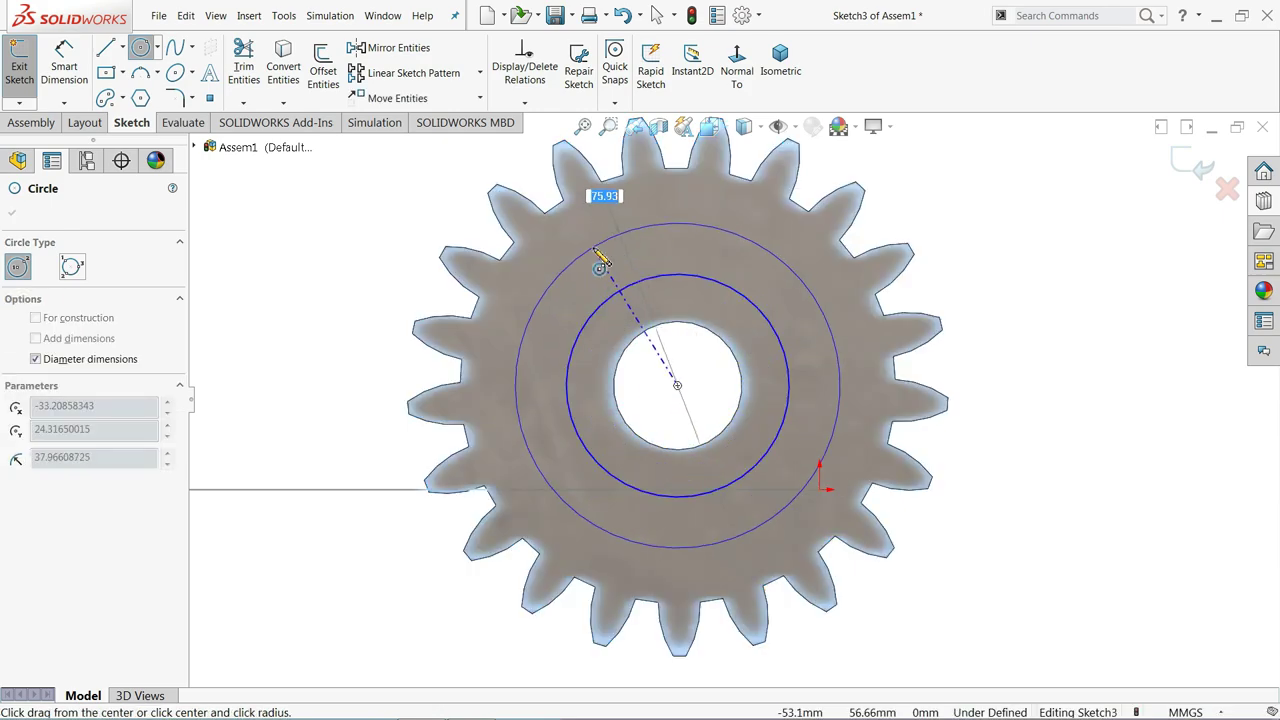
click(606, 243)
key(Escape)
Dimension the outer sketch circle to 86 mm diameter and the inner one to 46 mm diameter
click(63, 90)
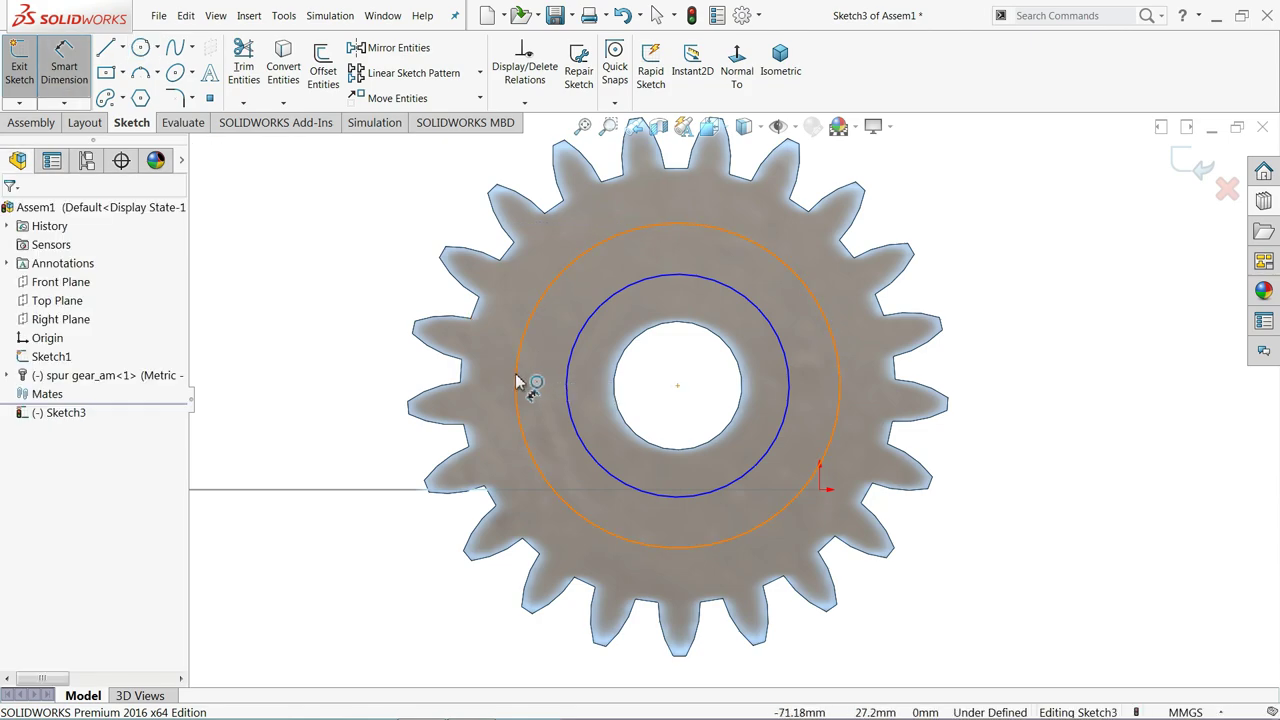
click(517, 384)
click(352, 399)
text(86)
click(229, 396)
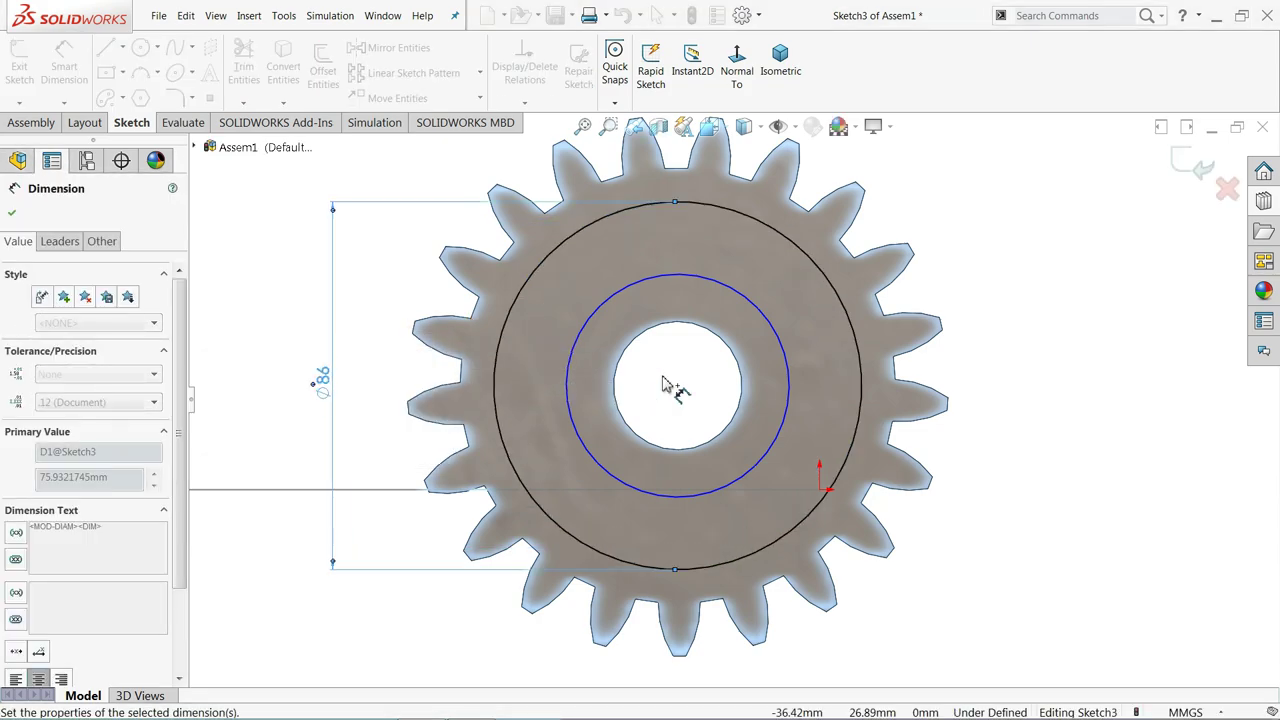
click(575, 384)
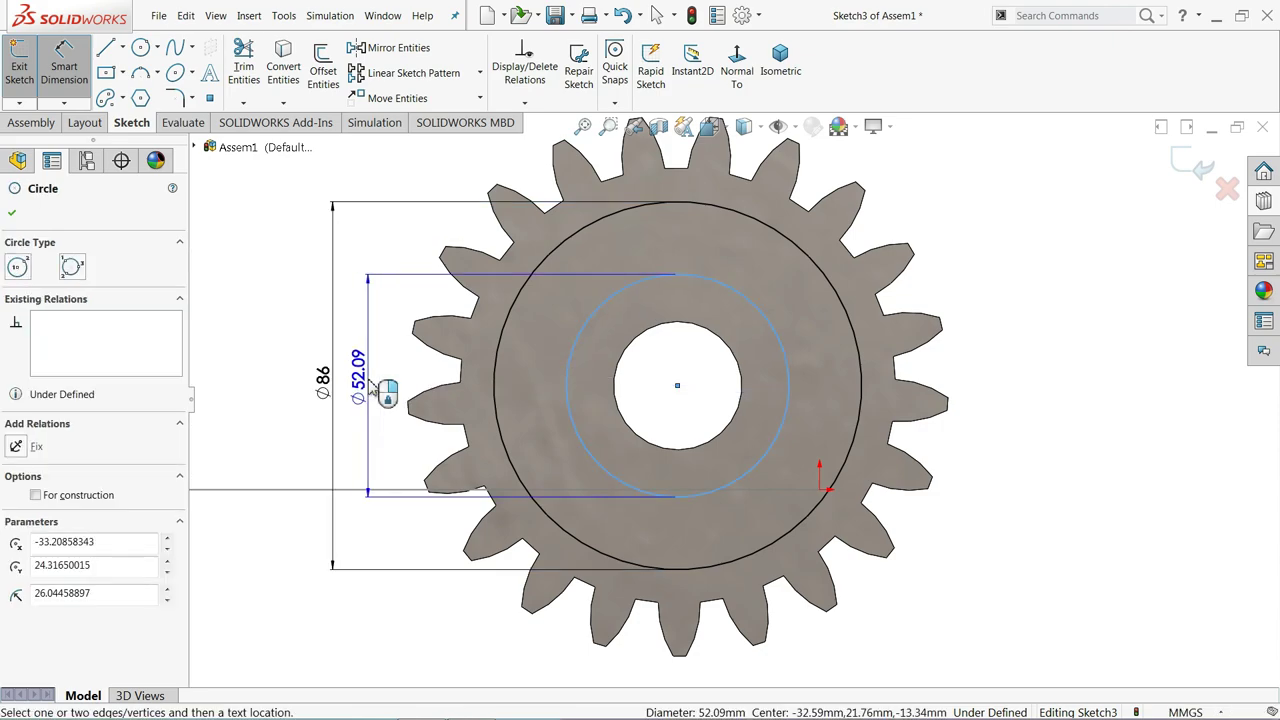
click(376, 391)
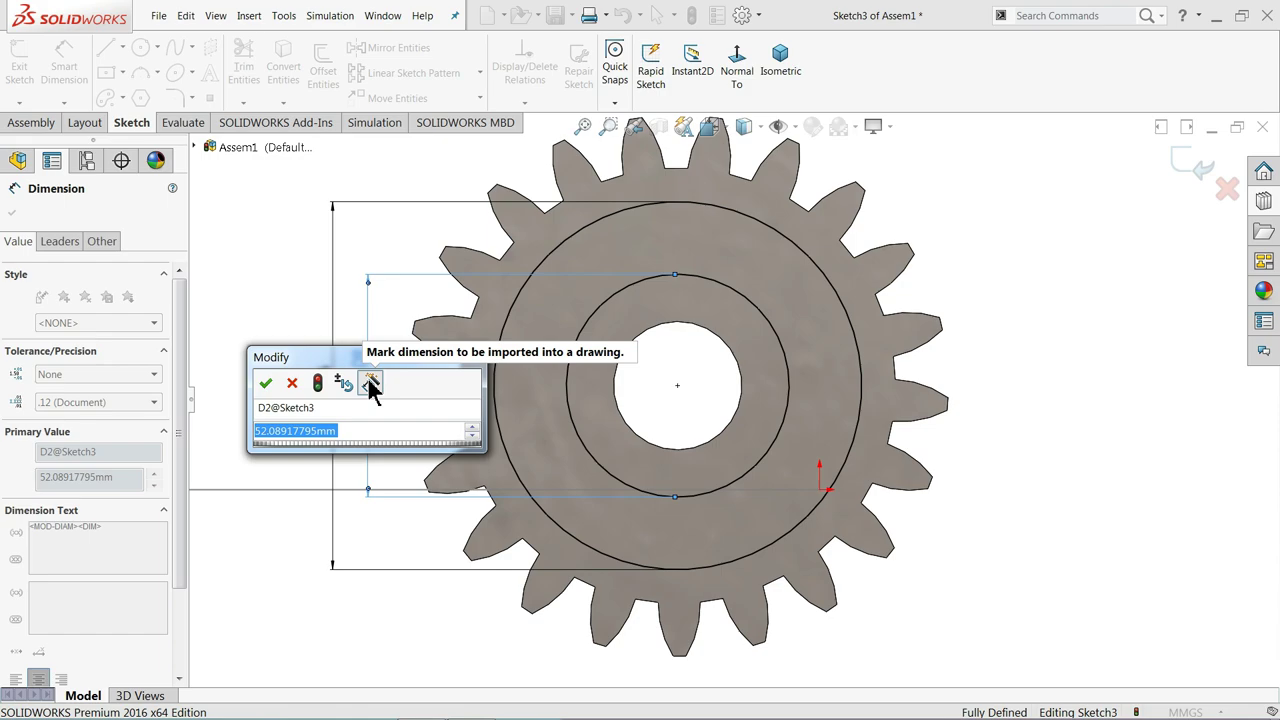
text(46)
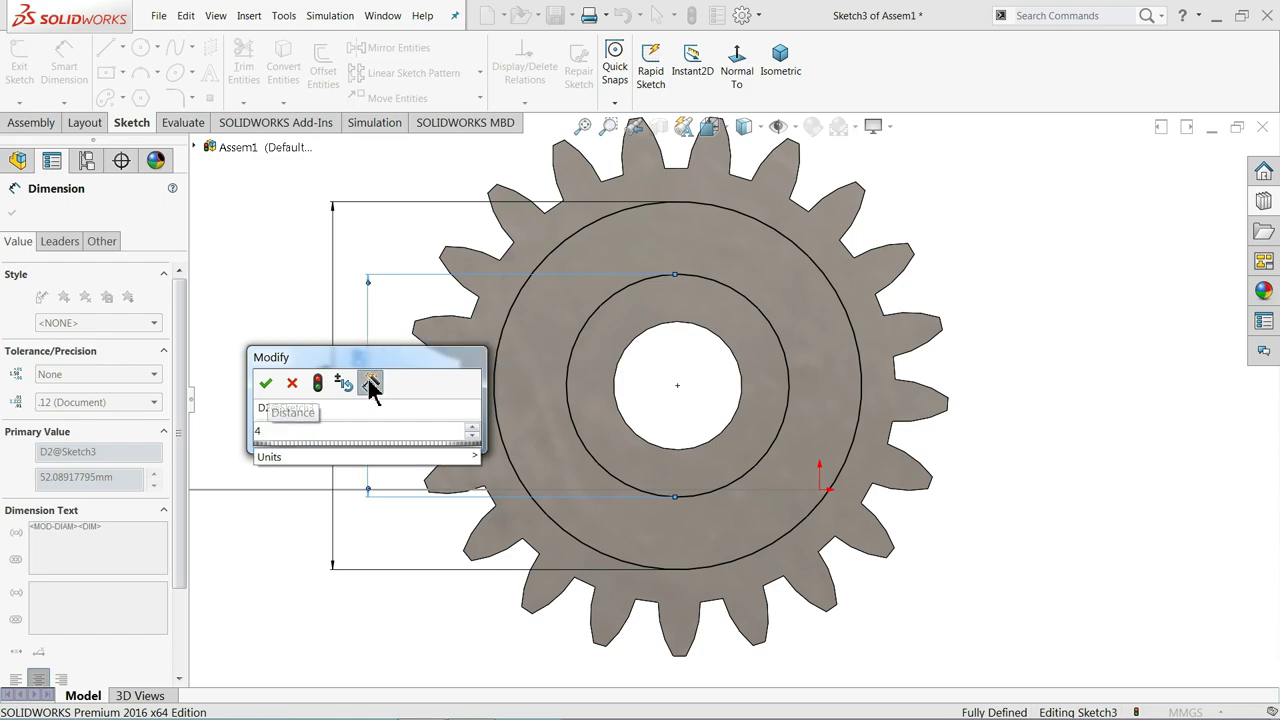
key(Return)
Cut the ring between the two circles into the gear face as a blind assembly Extruded Cut 12 mm deep
click(32, 123)
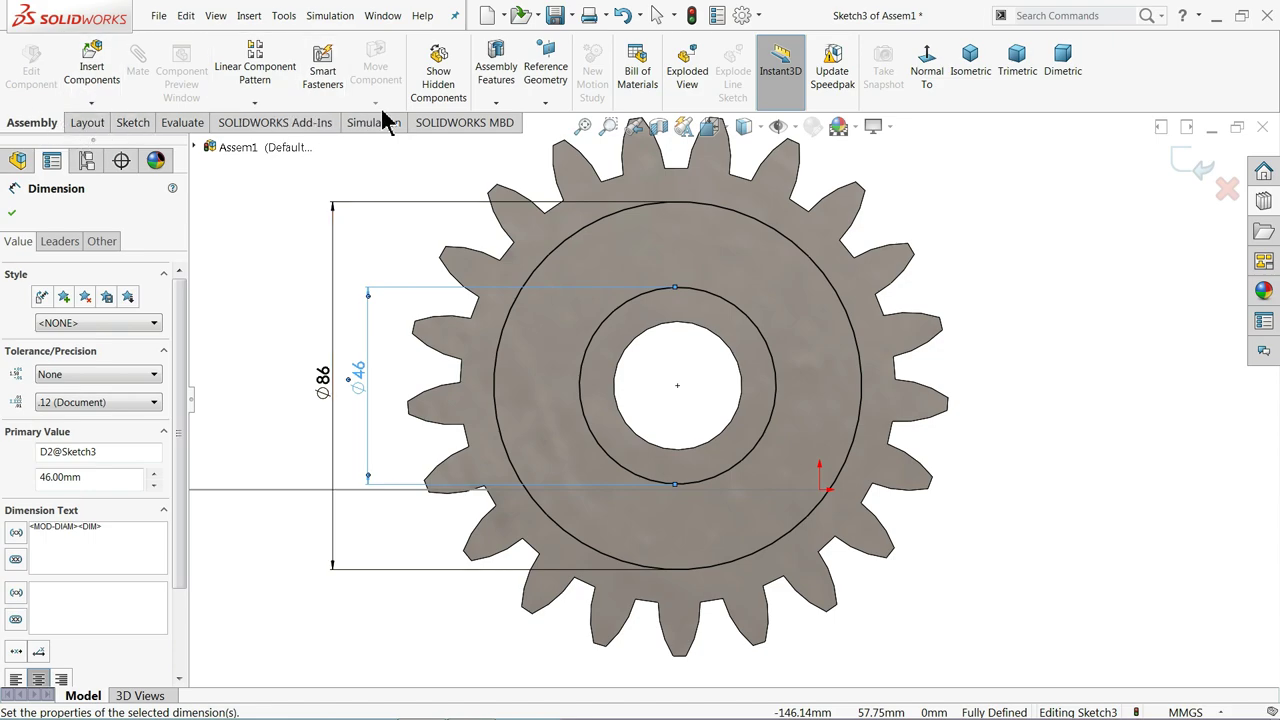
click(496, 103)
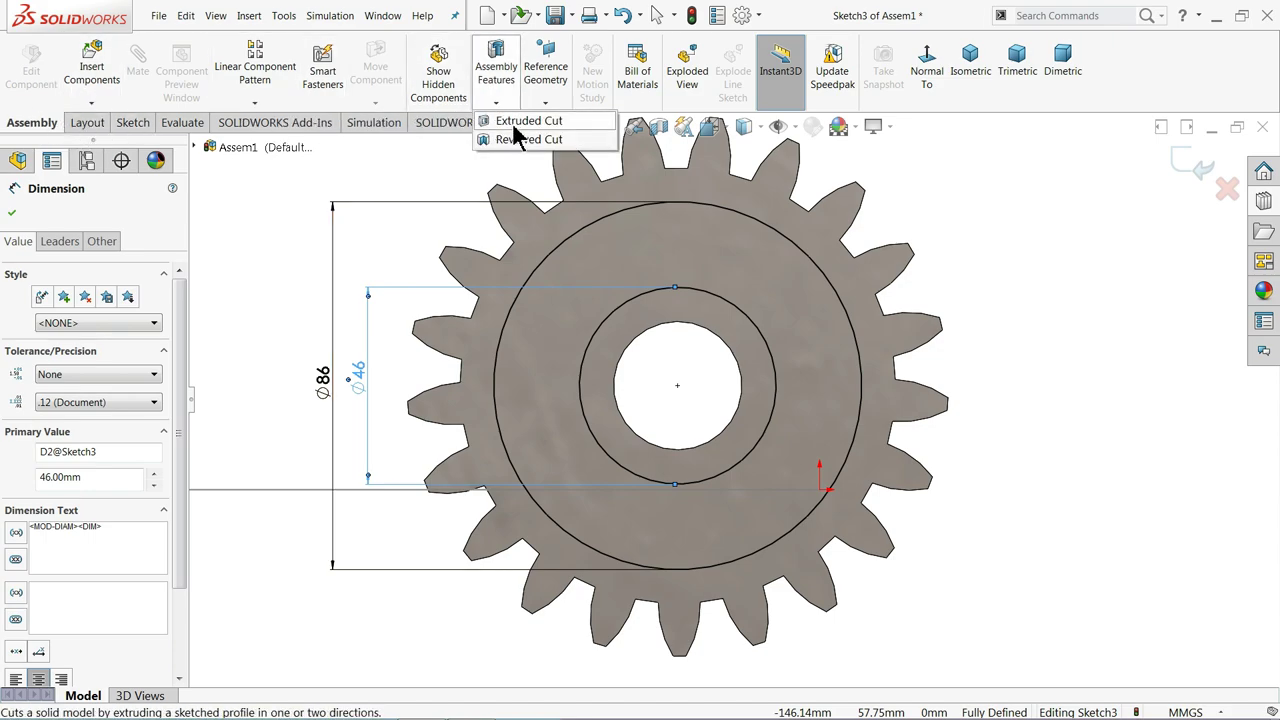
click(517, 121)
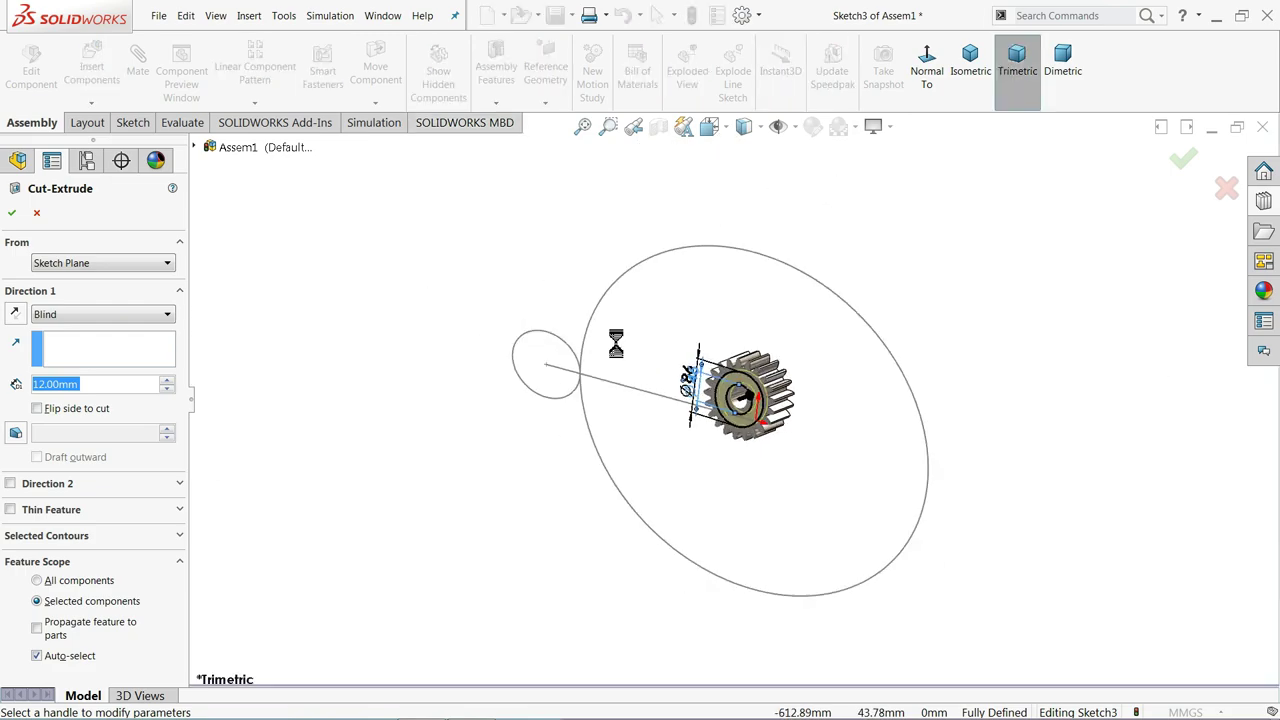
scroll(772, 422, down, 6)
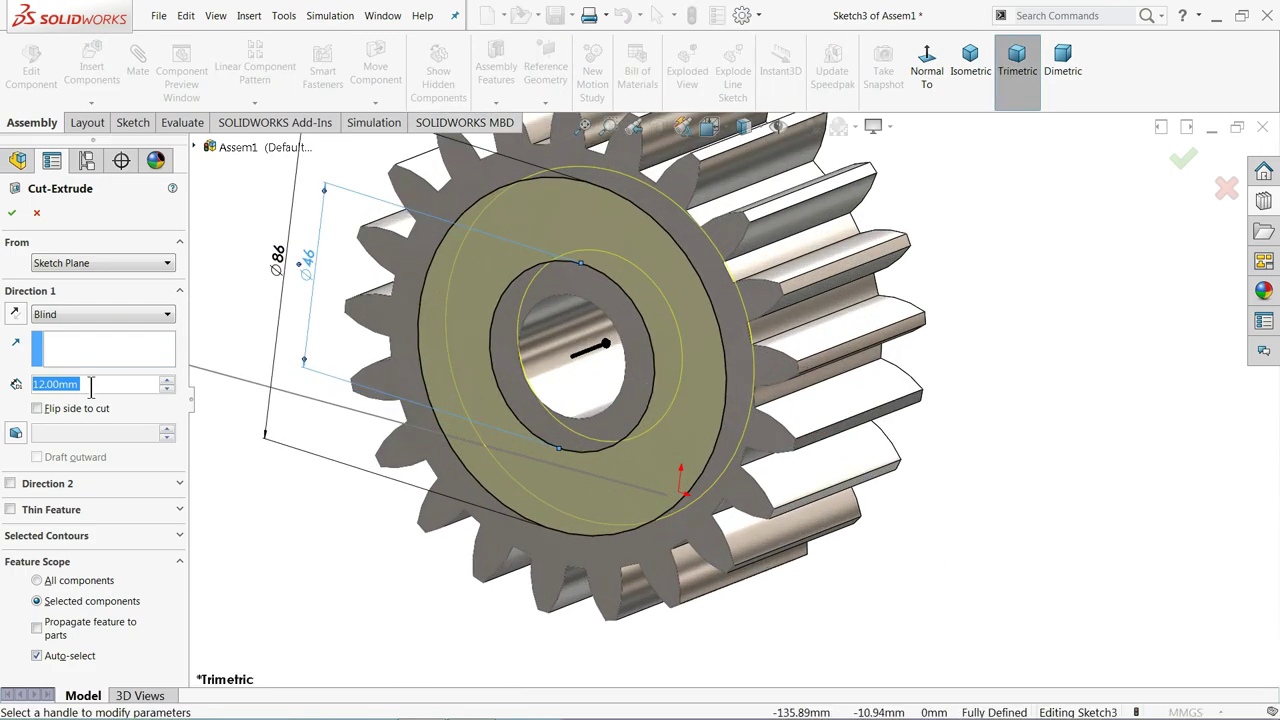
click(12, 216)
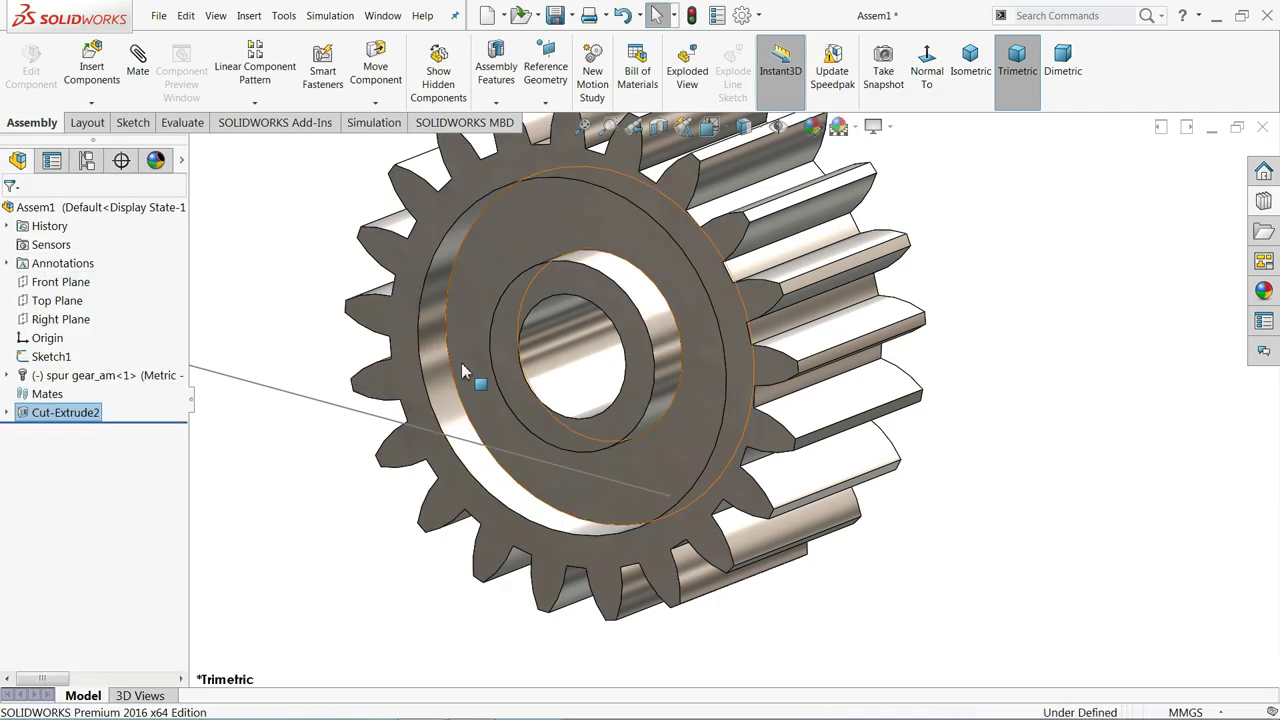
scroll(540, 366, up, 3)
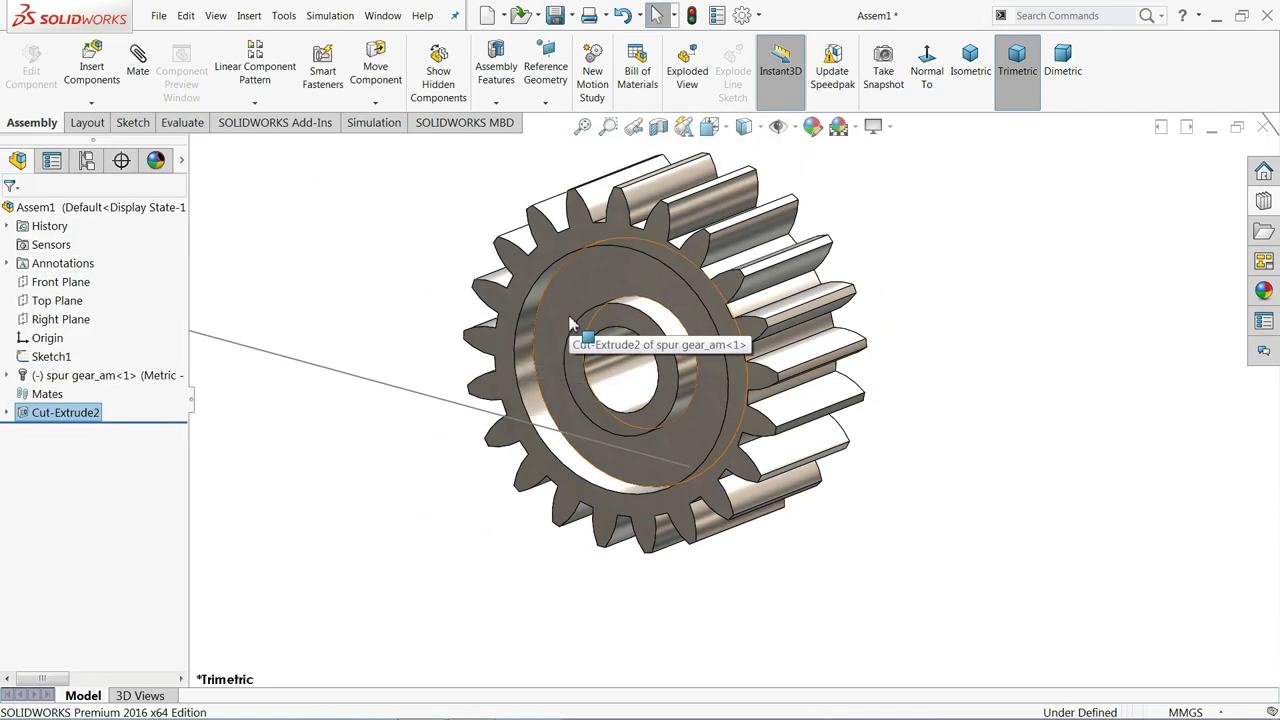
click(563, 327)
click(366, 291)
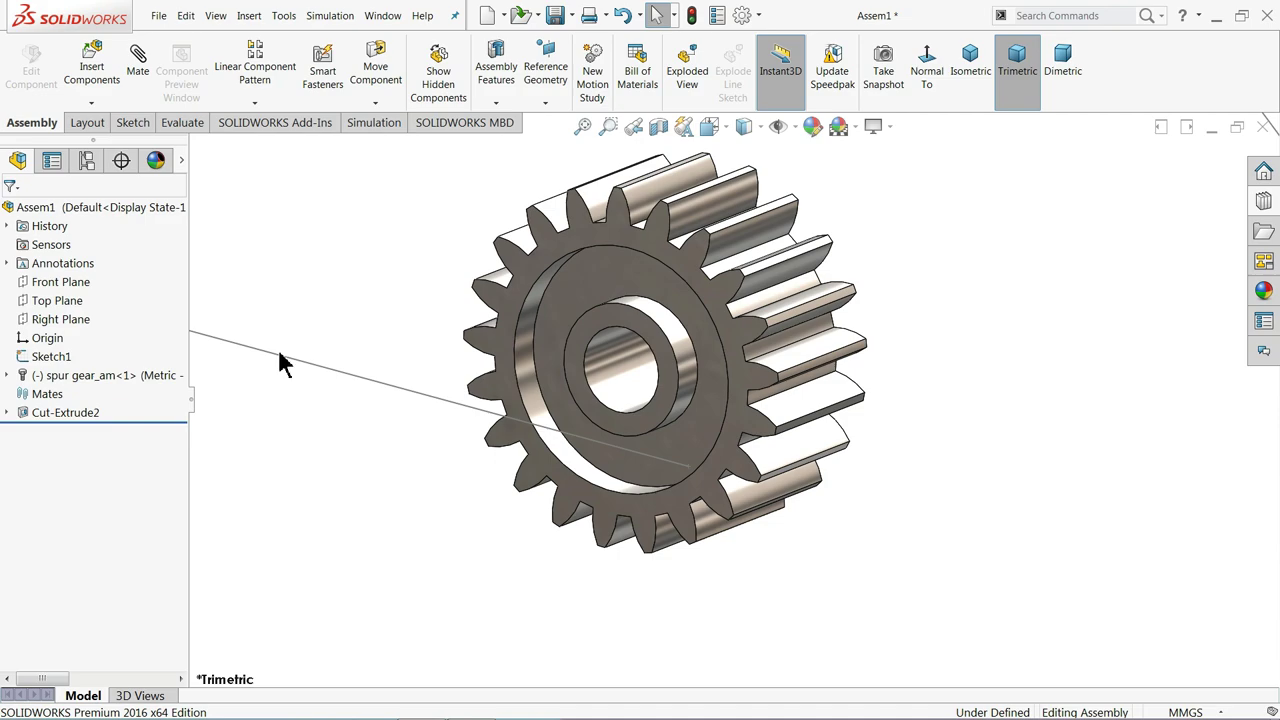
Examine where the spur gear component's own Plane3 and Plane2 lie relative to the gear body
click(17, 380)
click(8, 376)
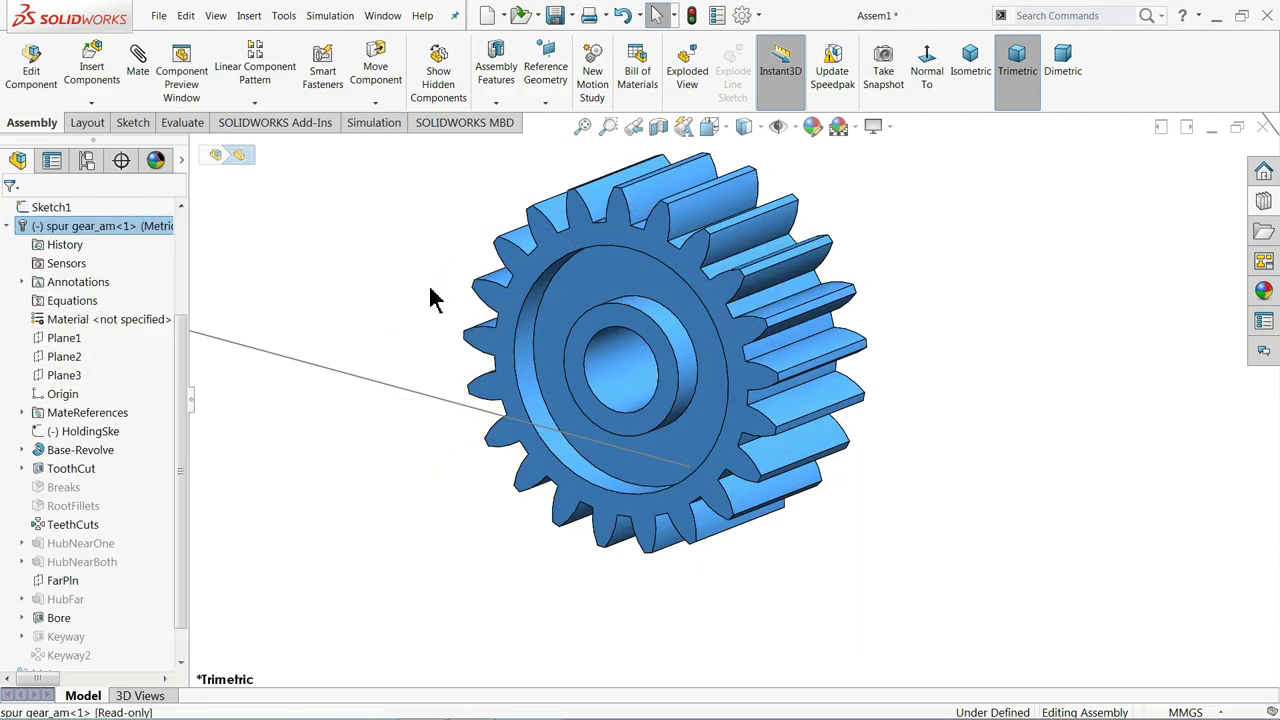
click(63, 375)
middle_drag(480, 430, 408, 428)
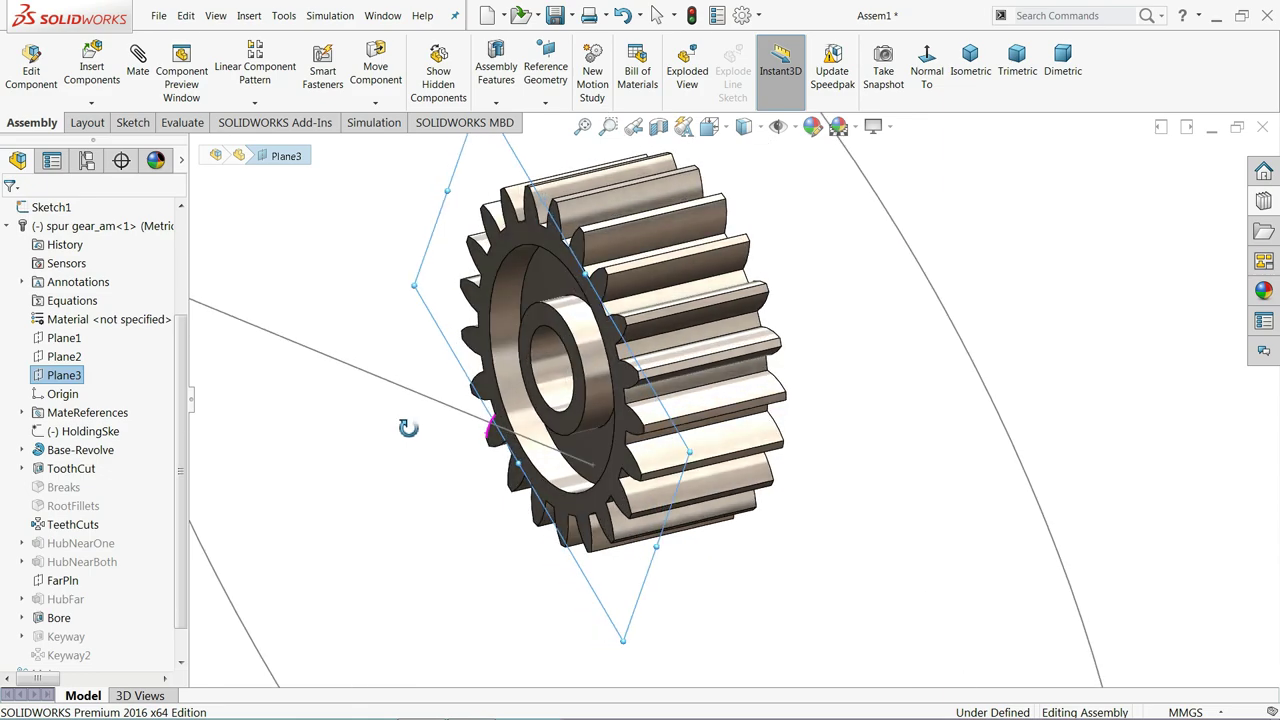
click(64, 356)
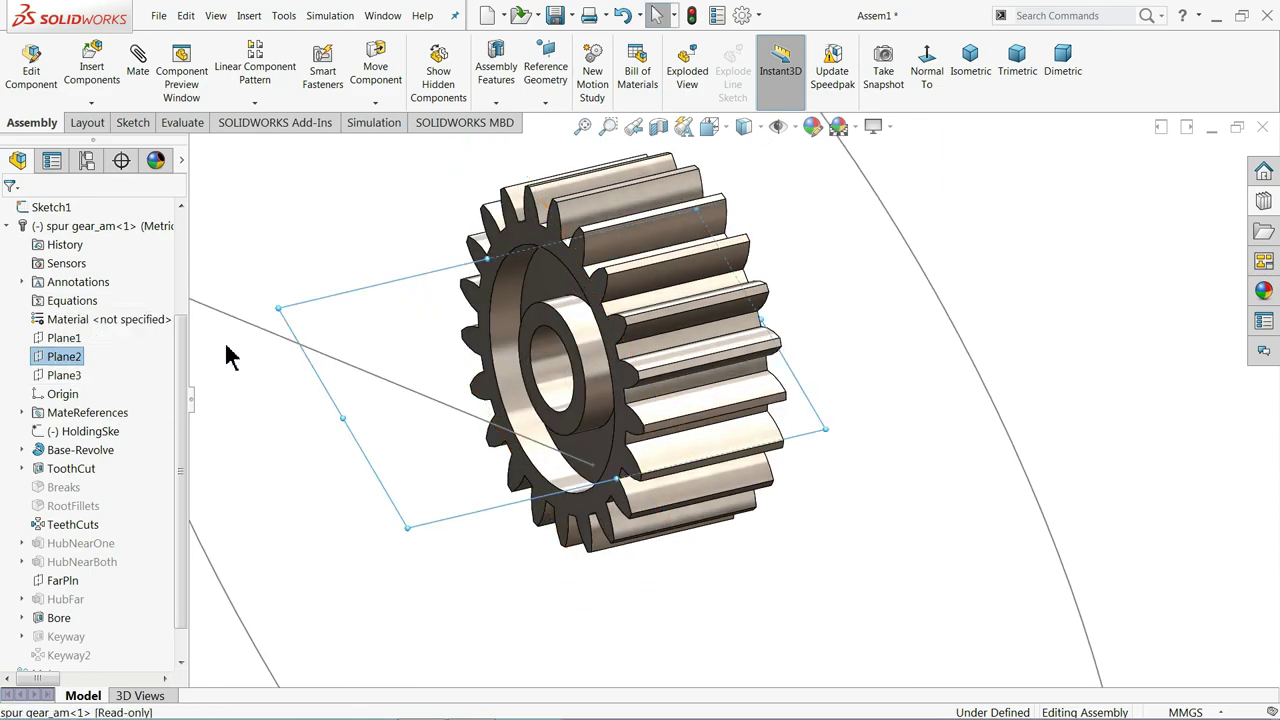
click(7, 226)
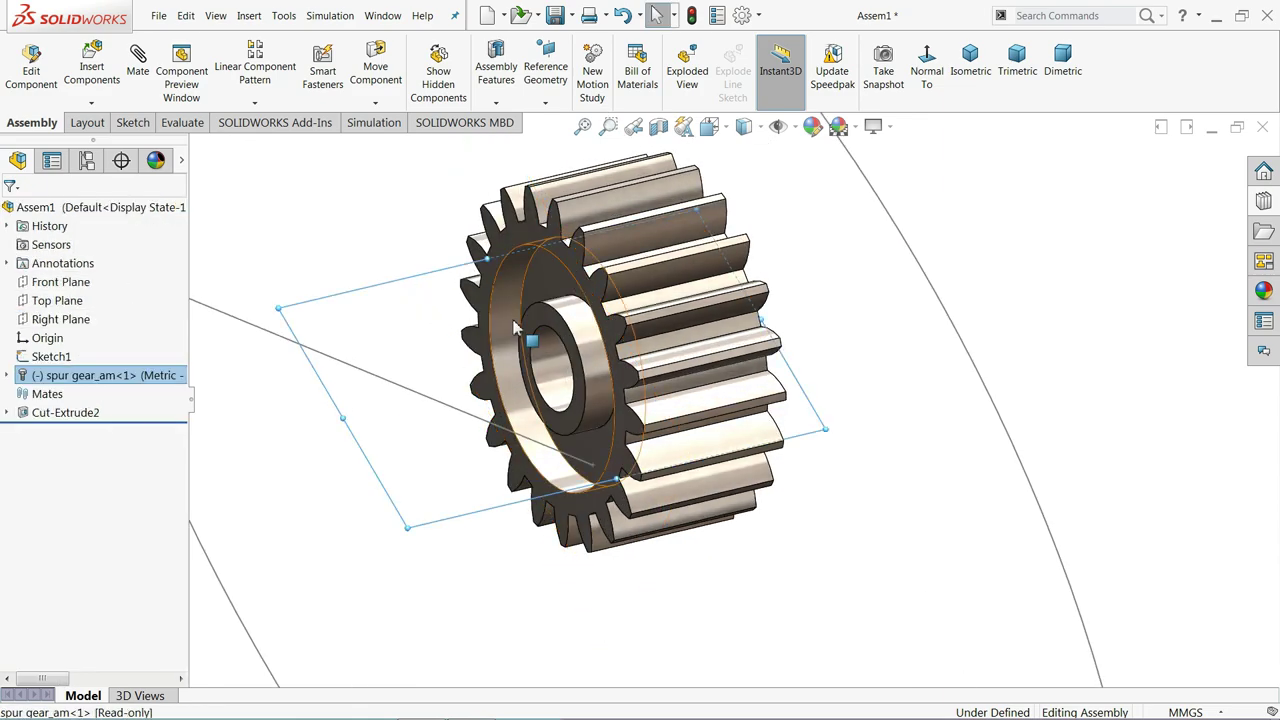
click(420, 275)
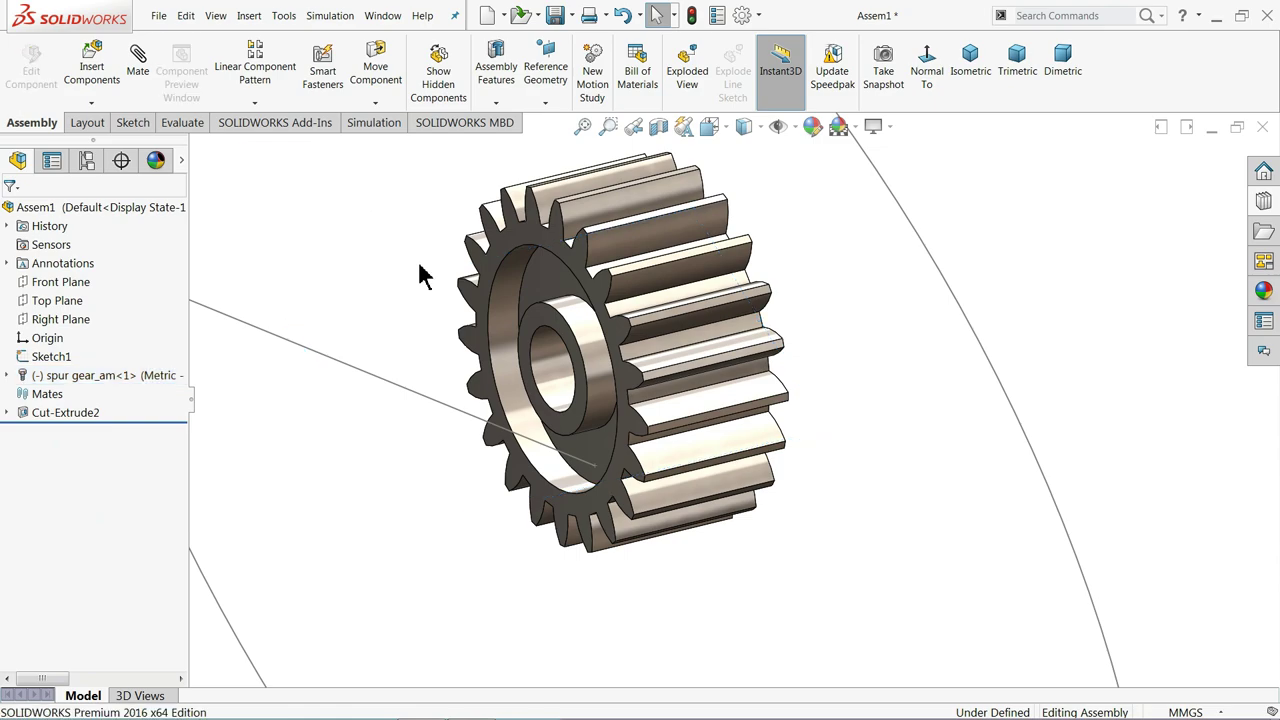
Create a reference plane midway between the gear's front and back faces
click(546, 106)
click(558, 121)
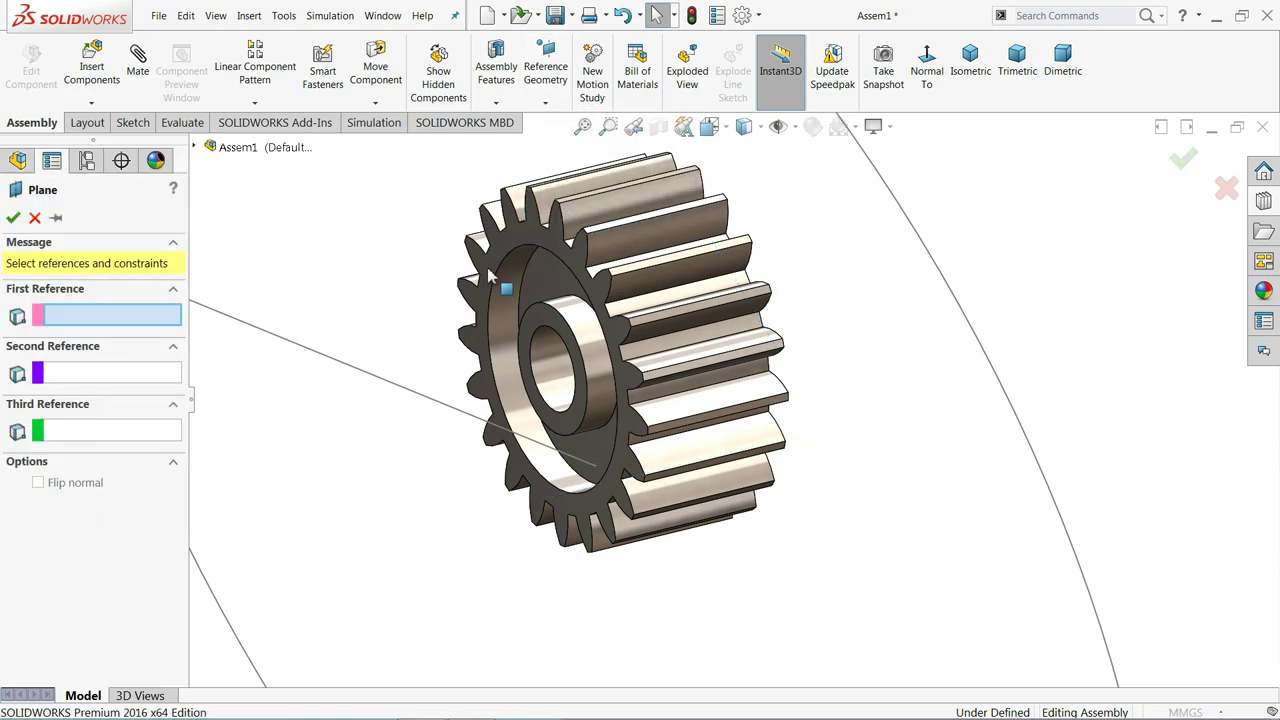
click(545, 236)
middle_drag(545, 236, 813, 252)
click(816, 253)
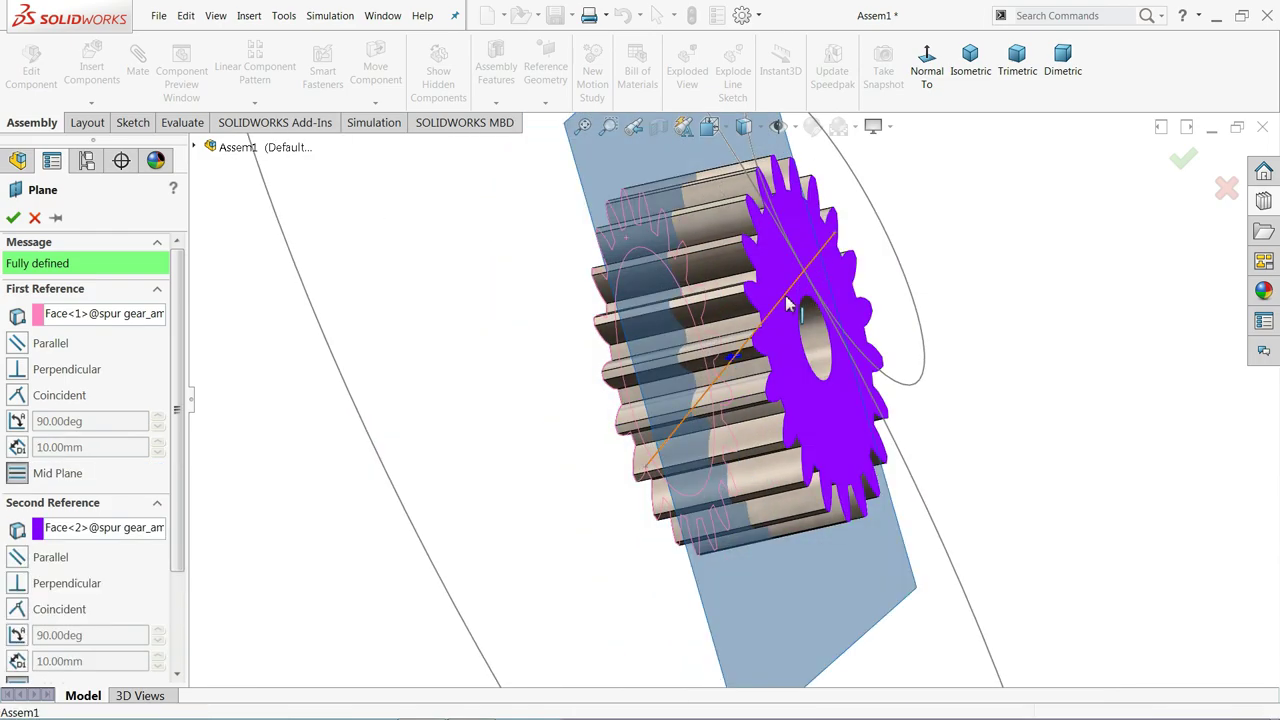
middle_drag(789, 305, 830, 297)
middle_drag(1033, 323, 1005, 340)
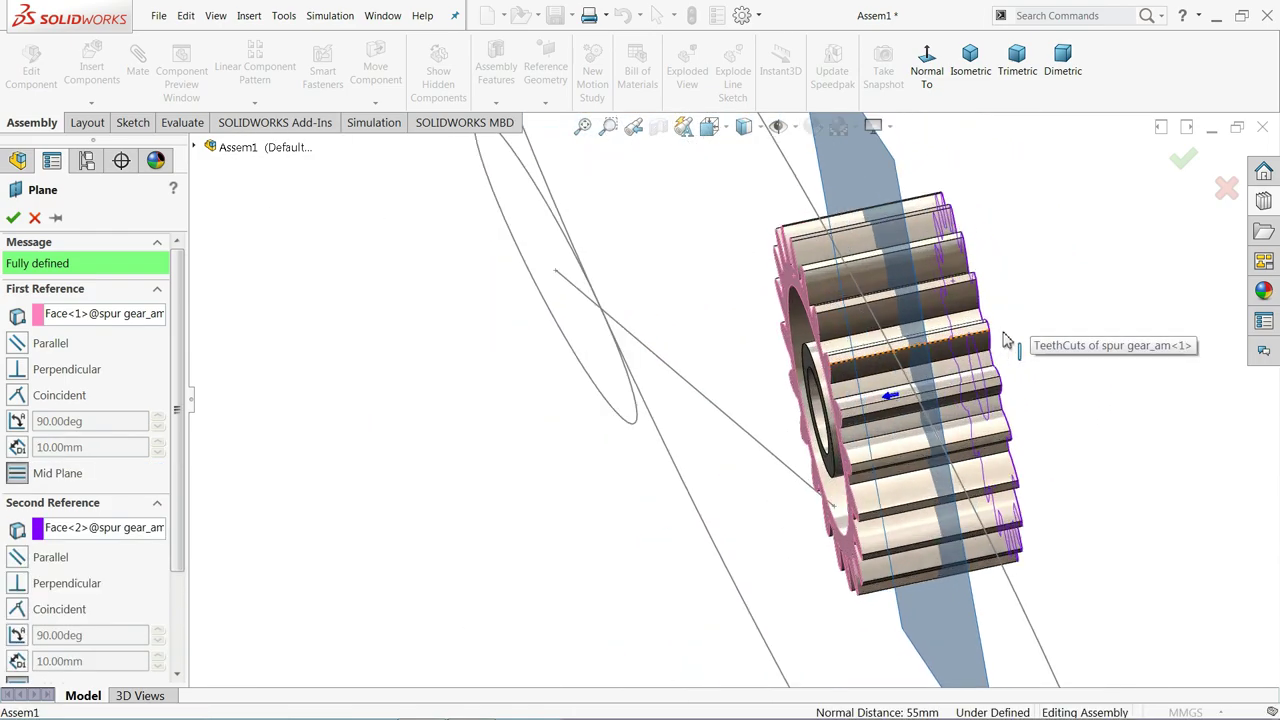
click(13, 217)
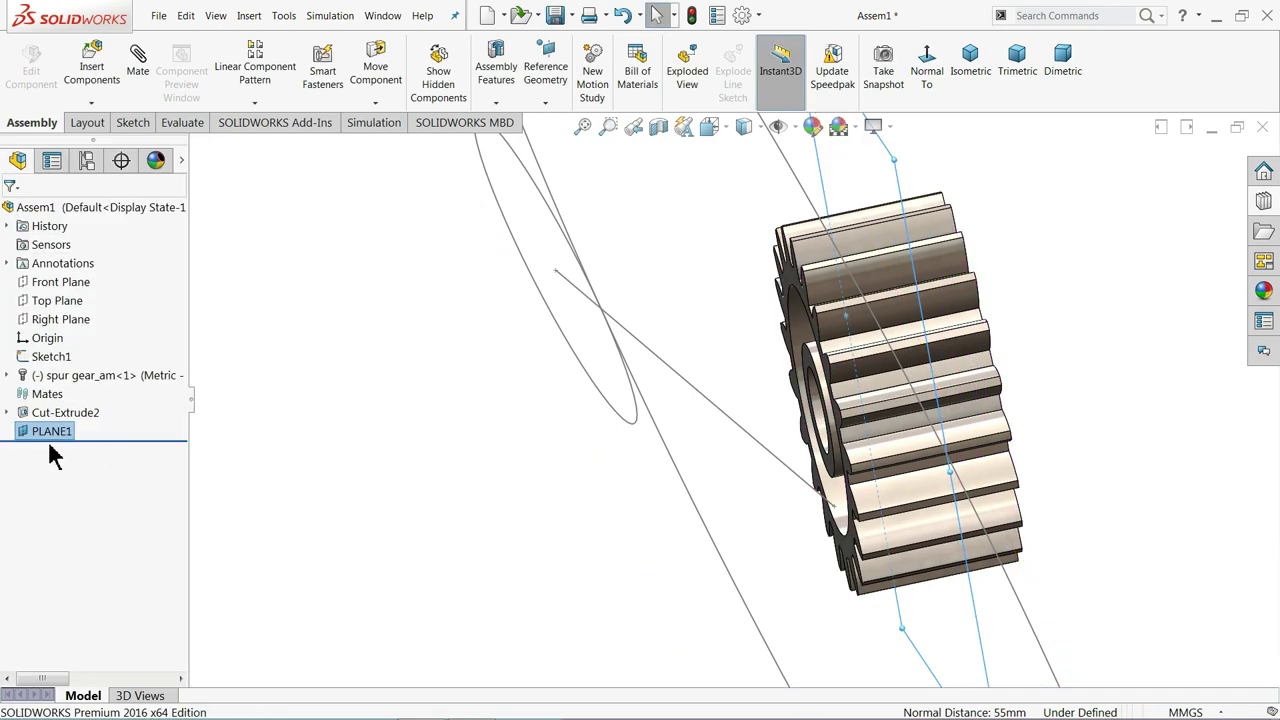
Mirror the ring-shaped recess cut about the gear's mid plane onto the opposite face as an assembly feature
key(ctrl+8)
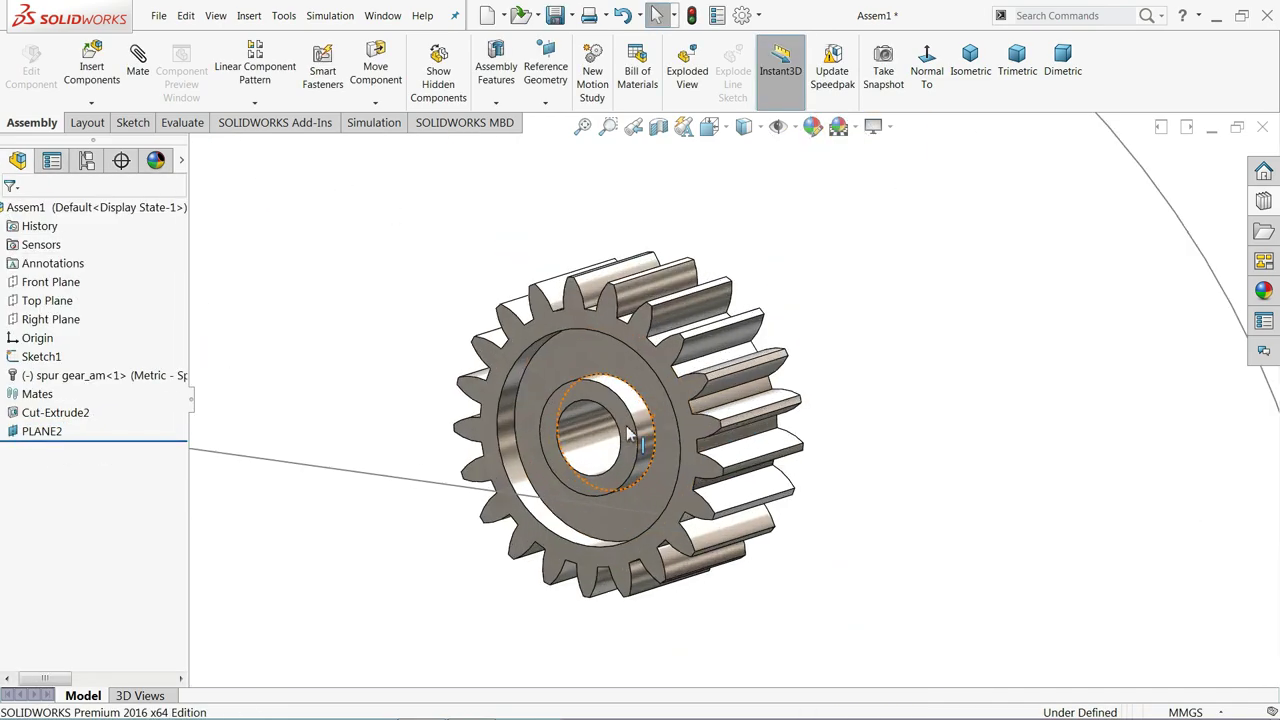
click(18, 433)
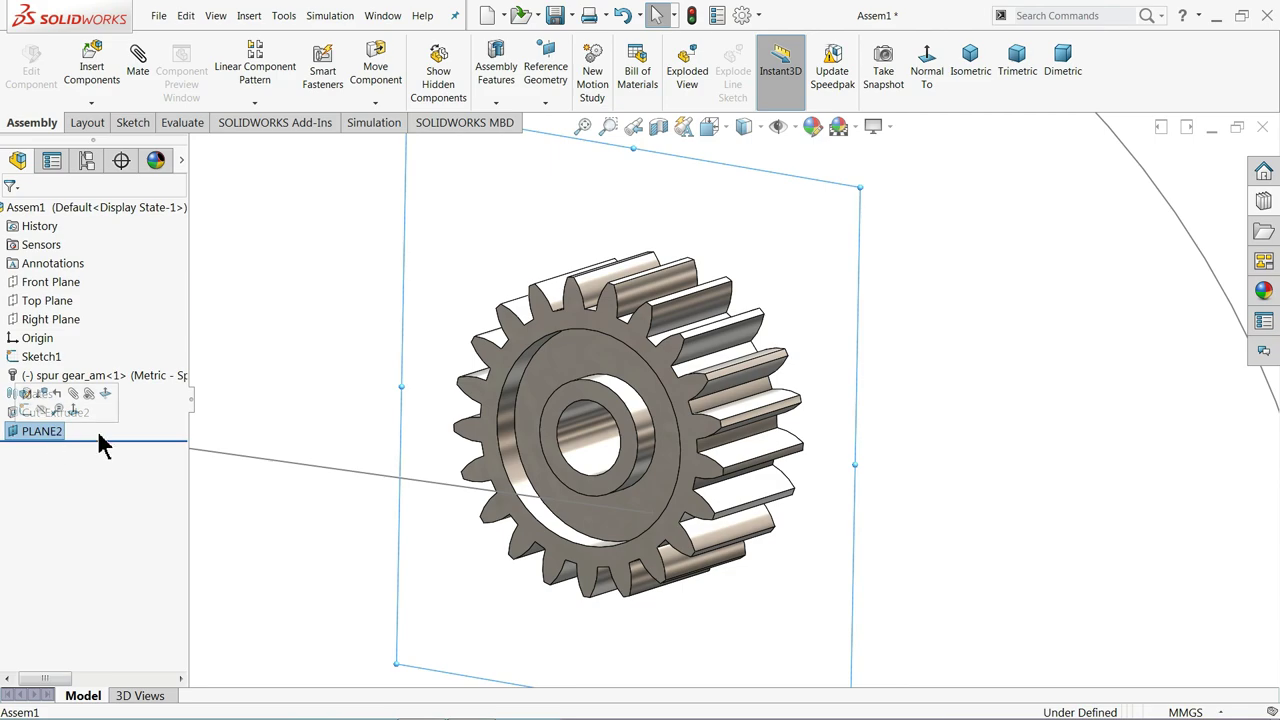
click(500, 104)
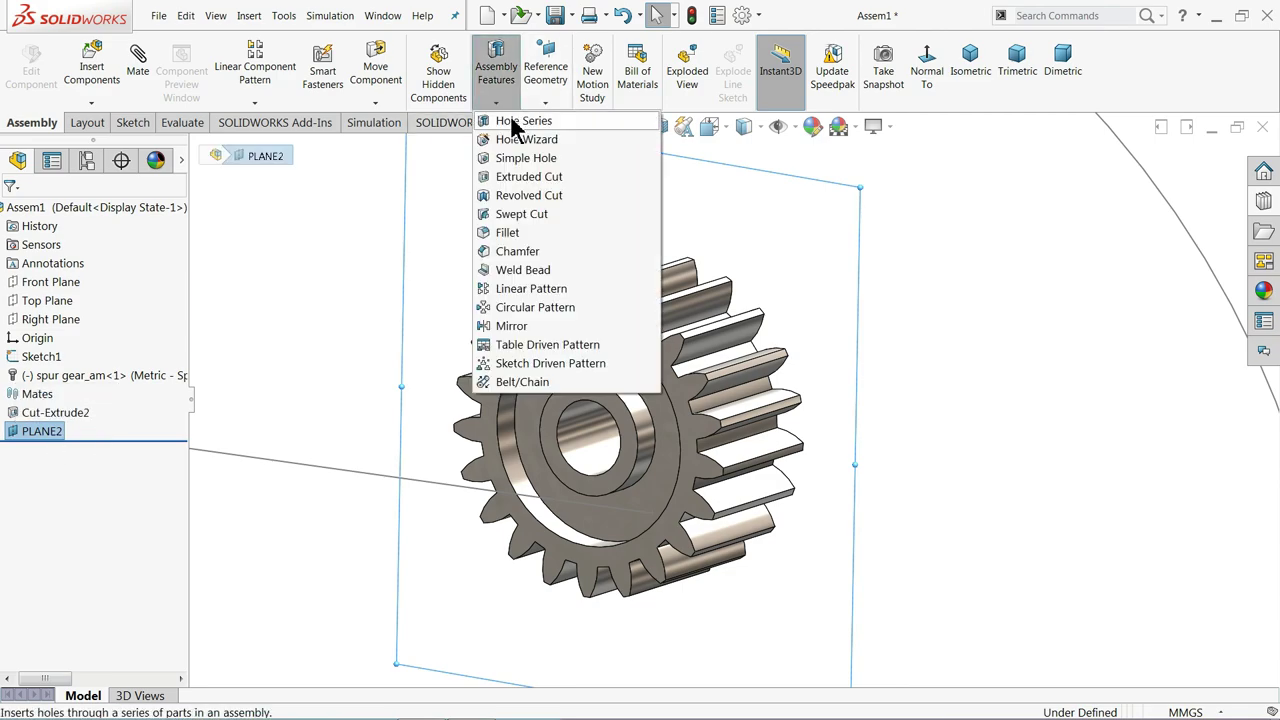
click(507, 327)
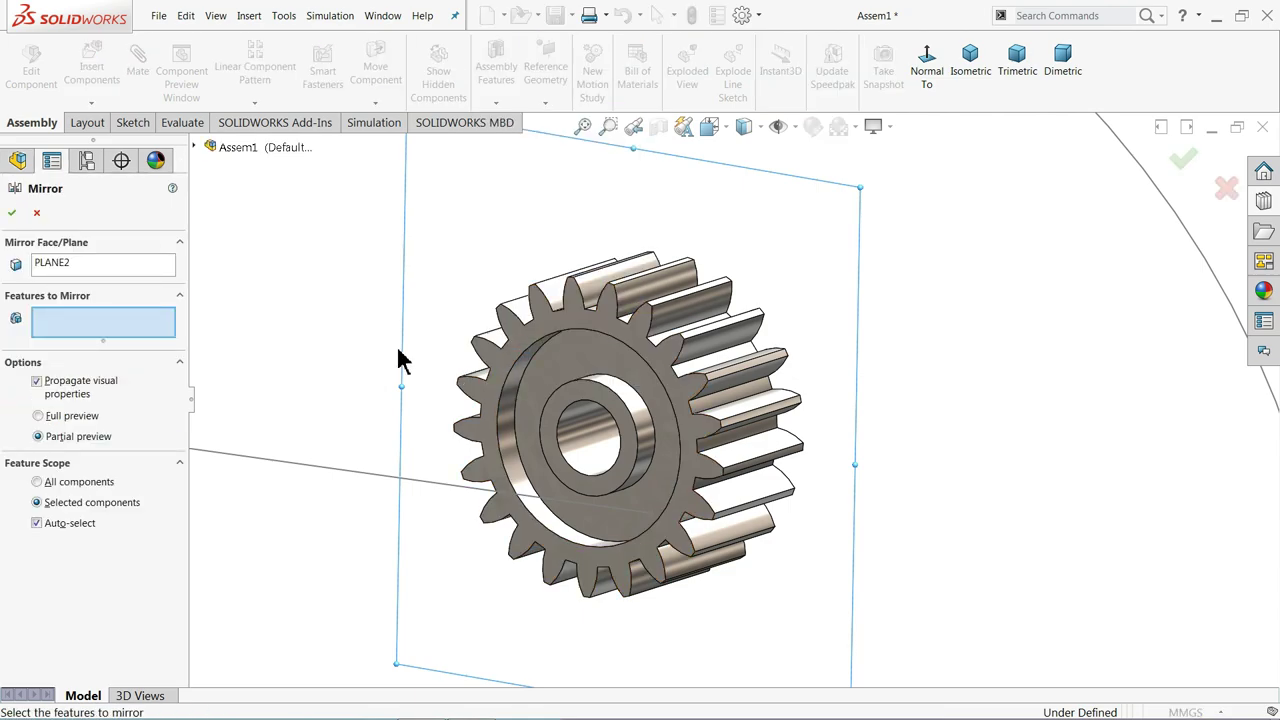
click(550, 386)
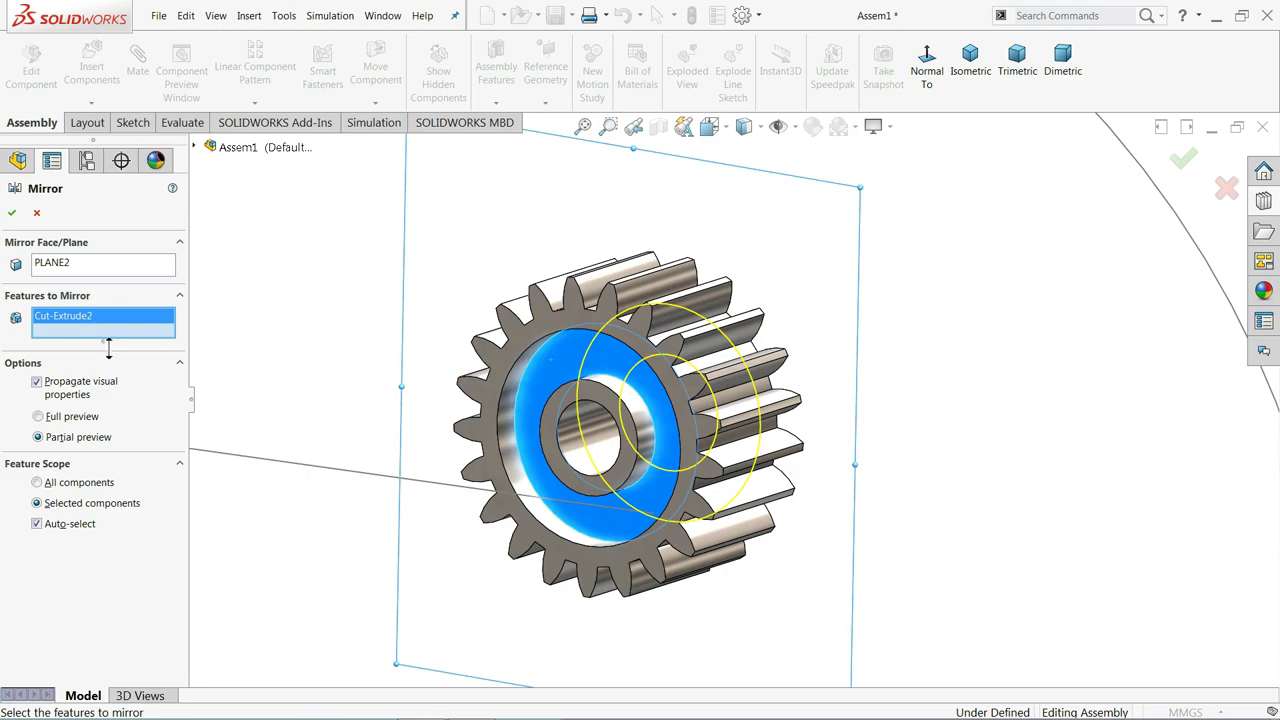
scroll(386, 303, up, 3)
middle_drag(386, 303, 266, 297)
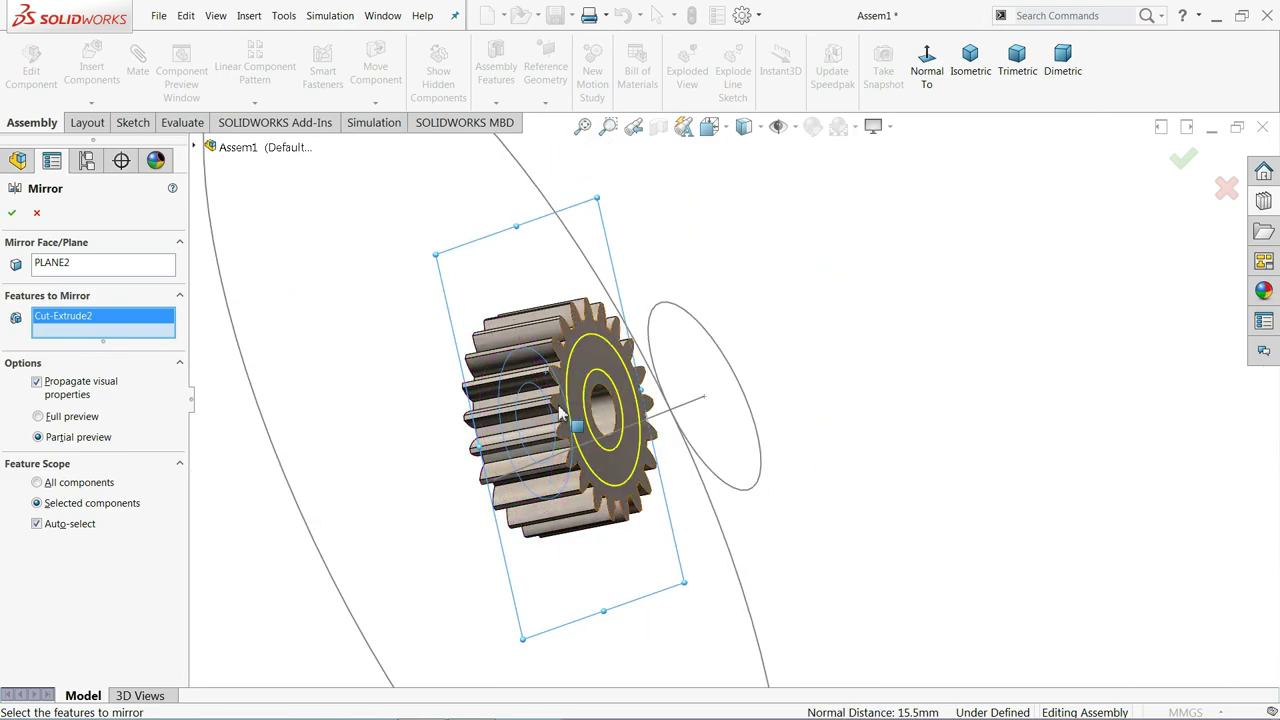
scroll(593, 408, down, 3)
click(11, 213)
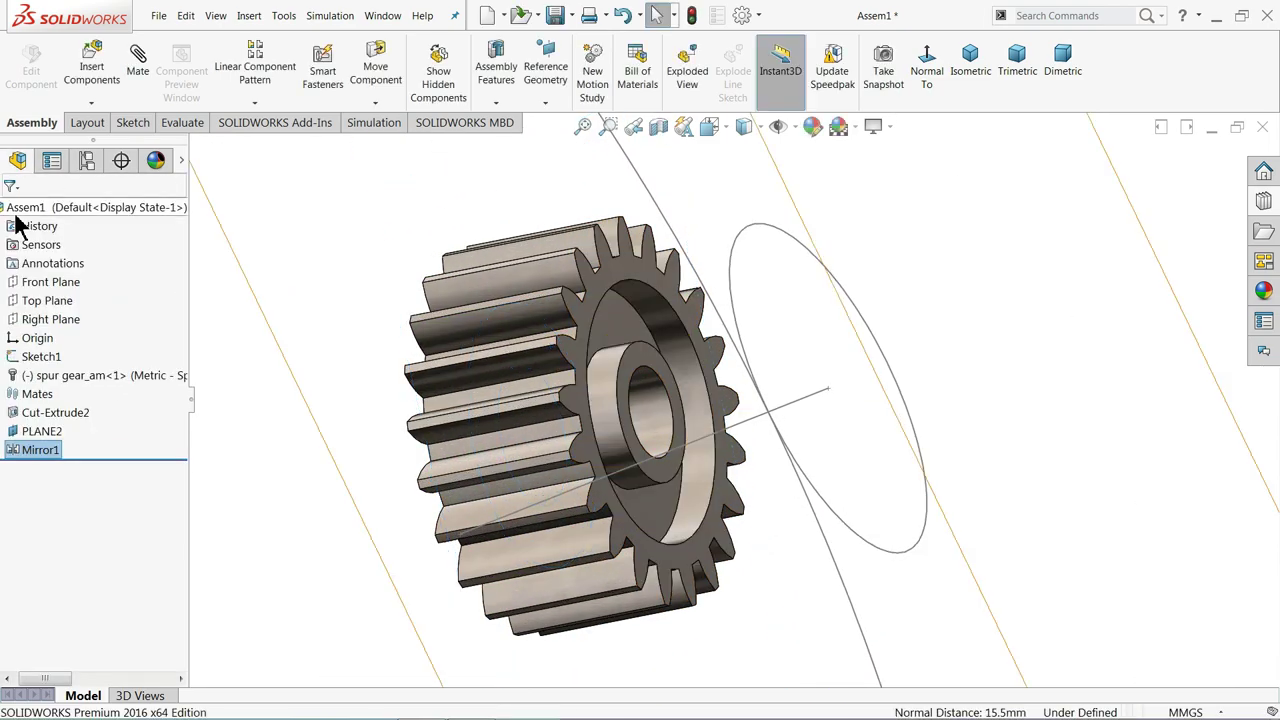
On the hub's front face, sketch a 15 mm horizontal construction line from the bore centre to the bore's left edge
mouse_move(391, 360)
middle_down()
mouse_move(320, 357)
mouse_move(455, 334)
mouse_move(466, 349)
middle_up()
scroll(651, 414, up, 3)
scroll(771, 443, down, 2)
scroll(715, 405, up, 2)
scroll(715, 405, down, 3)
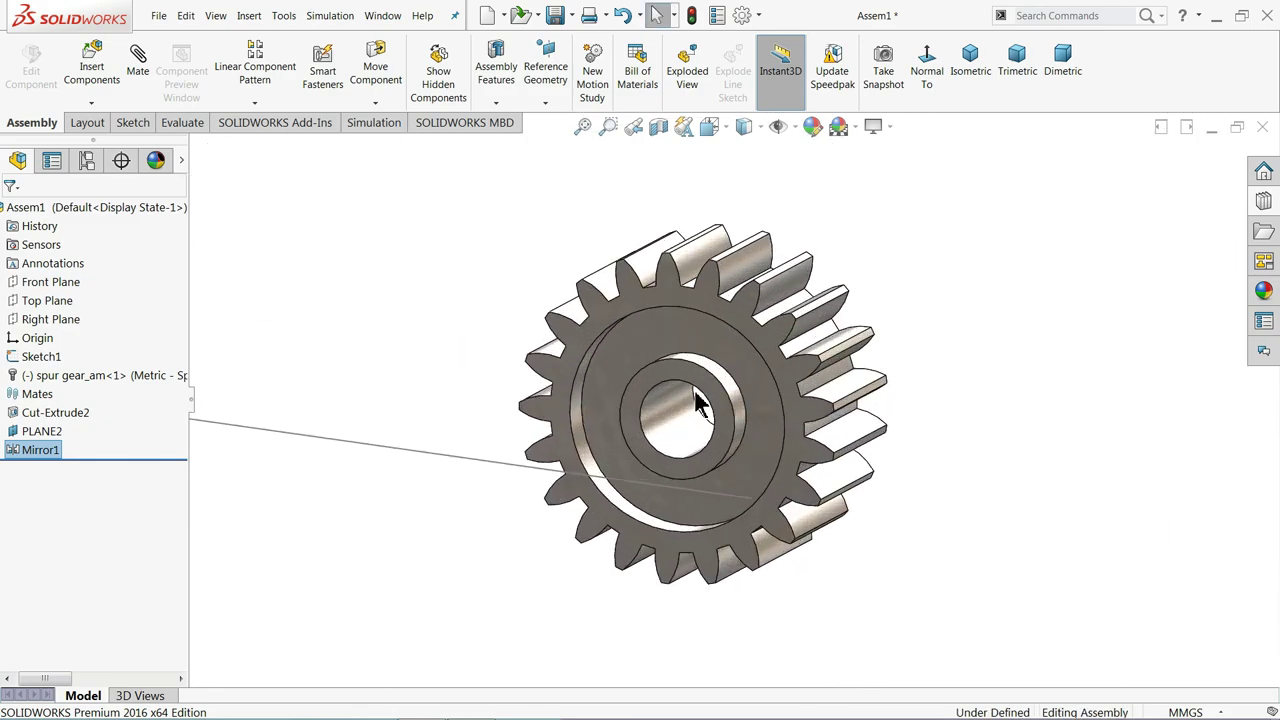
middle_drag(690, 415, 697, 385)
scroll(695, 398, down, 3)
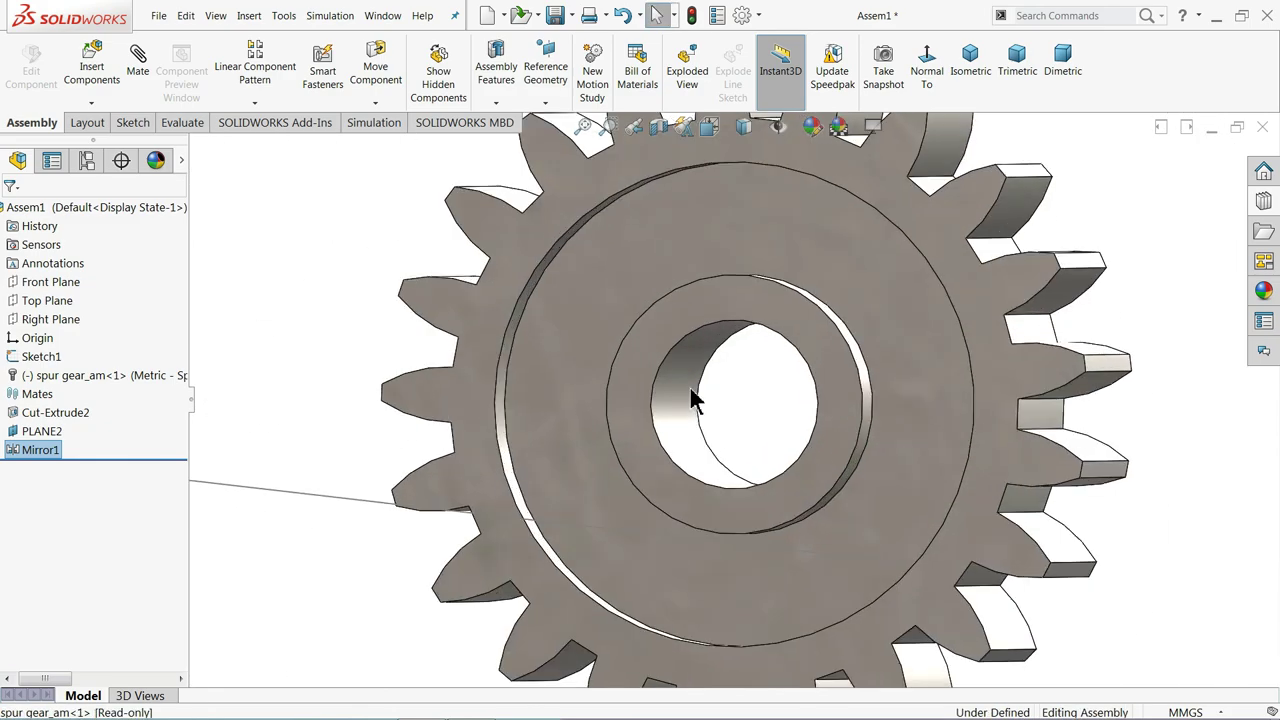
click(637, 396)
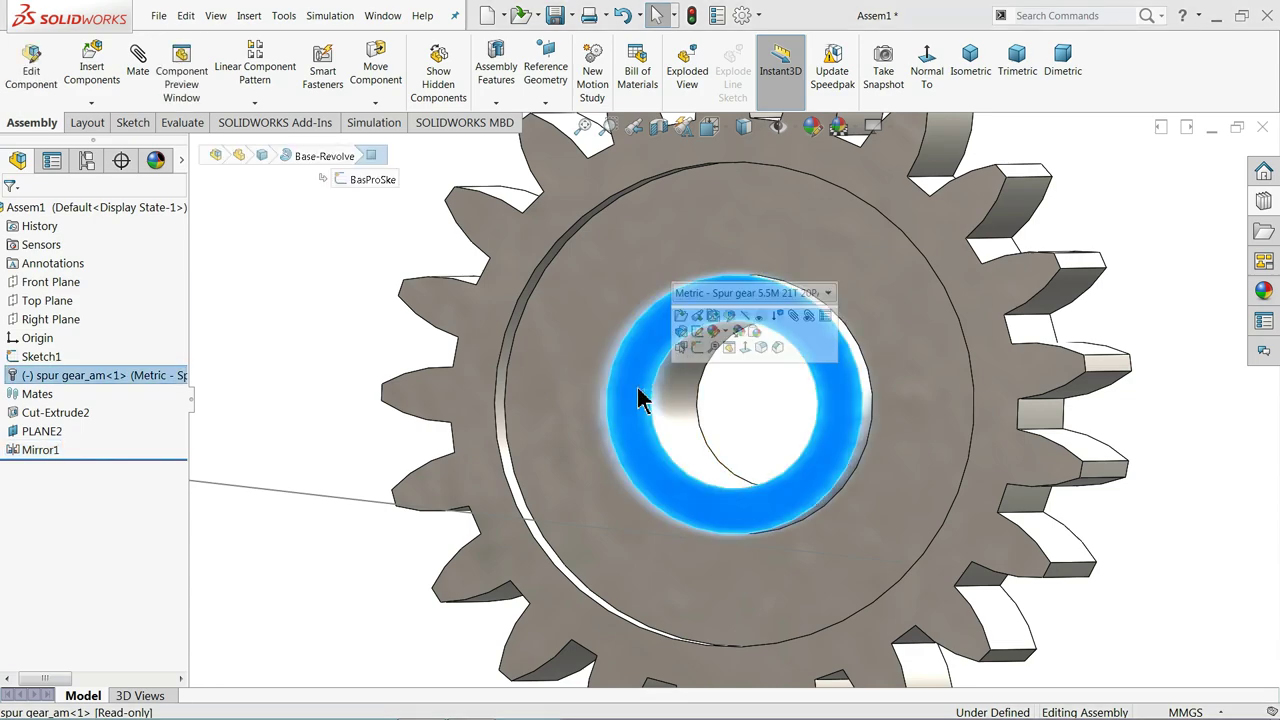
click(696, 347)
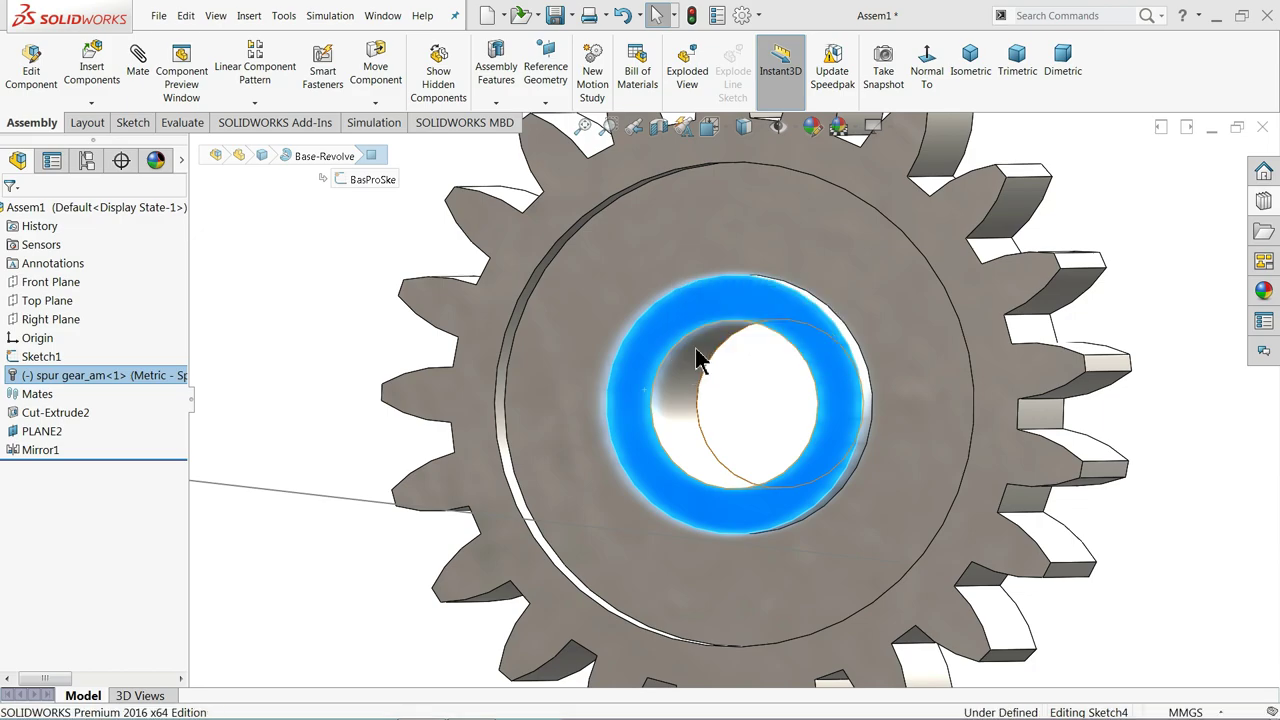
click(736, 66)
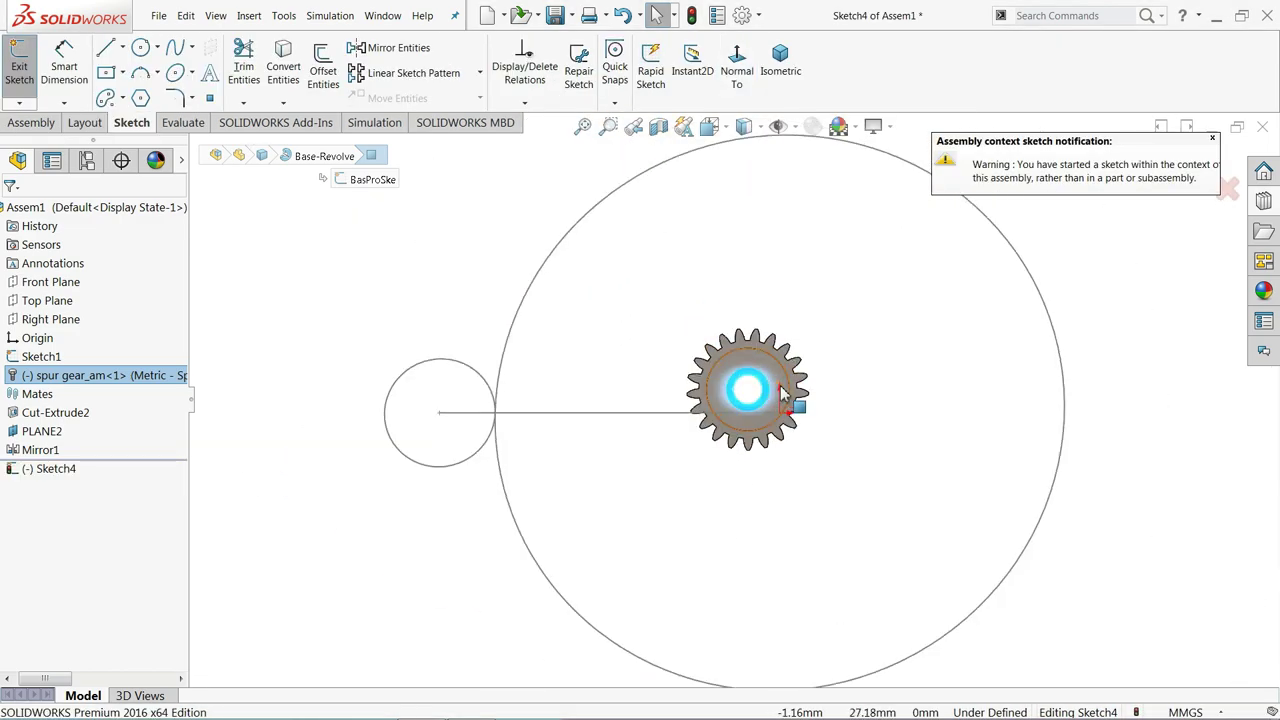
scroll(707, 393, down, 5)
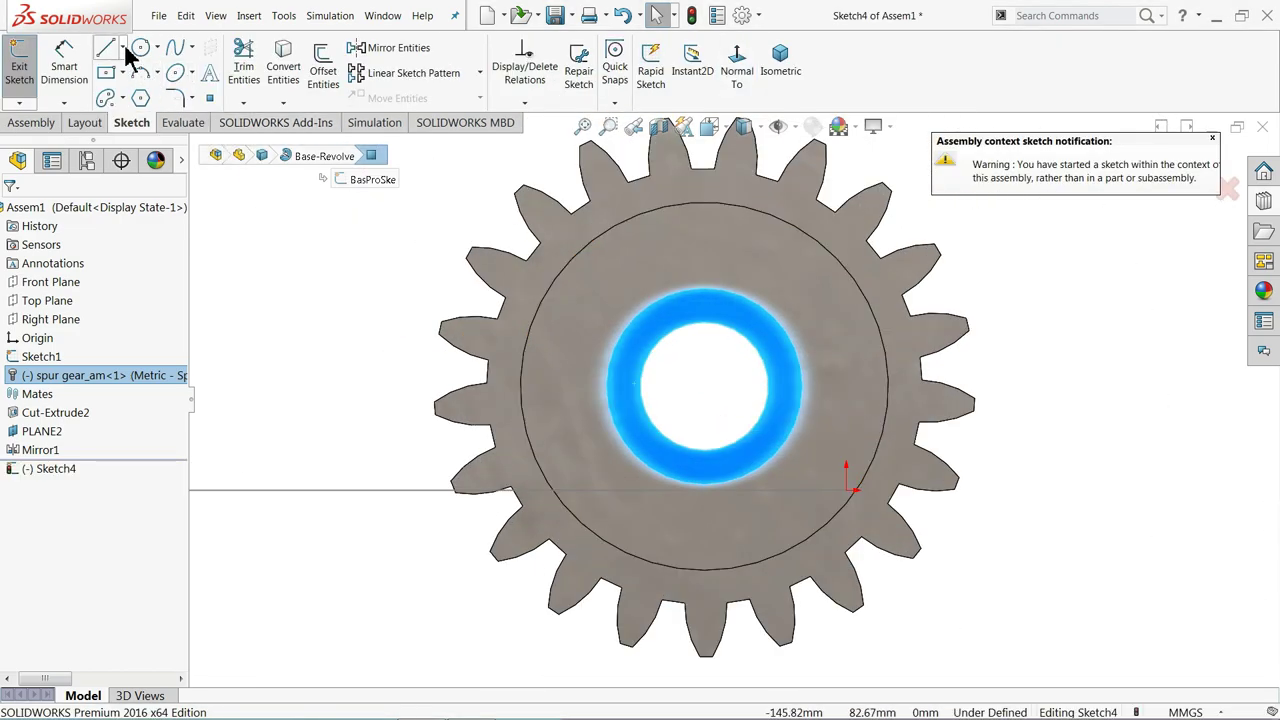
click(123, 47)
click(136, 86)
scroll(668, 412, down, 3)
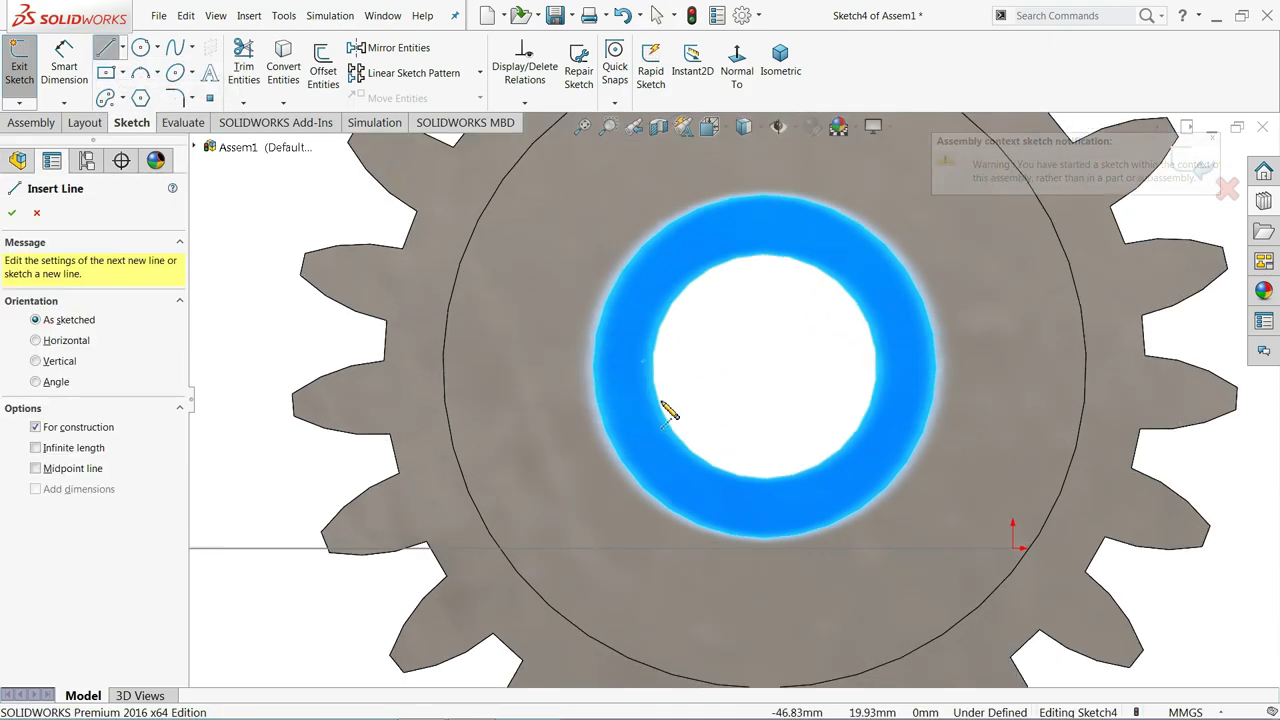
click(765, 367)
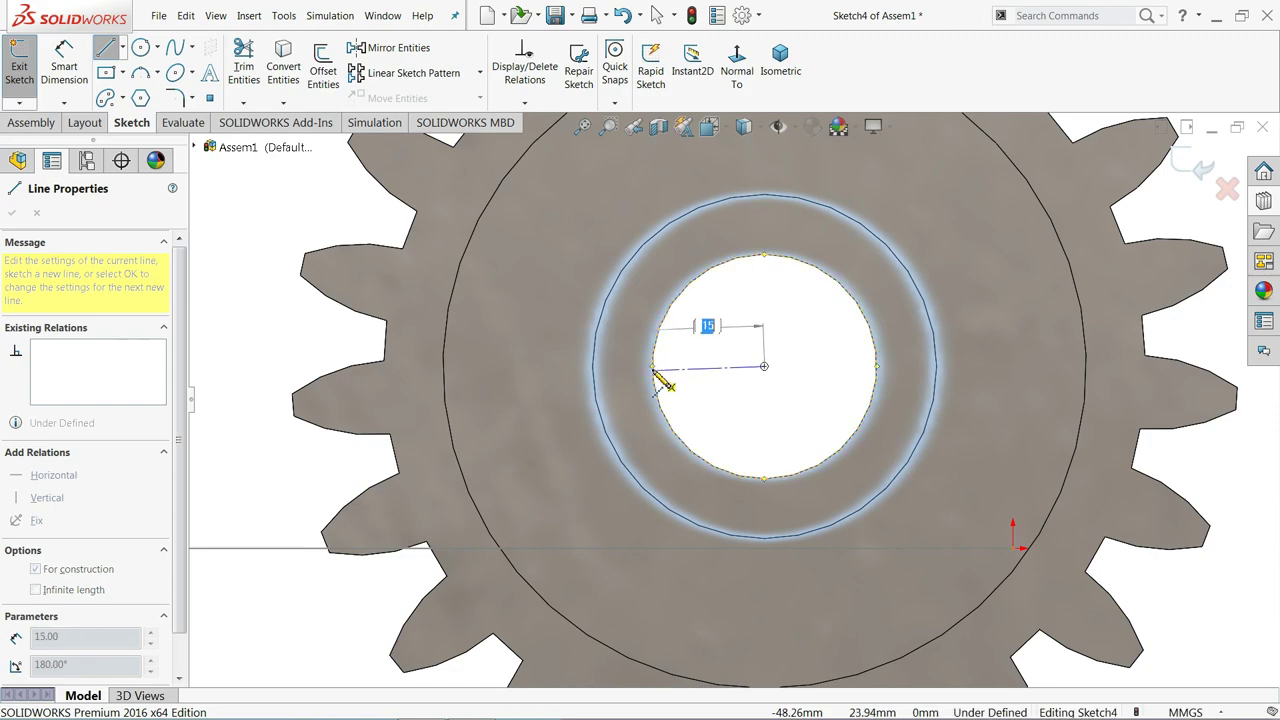
click(652, 366)
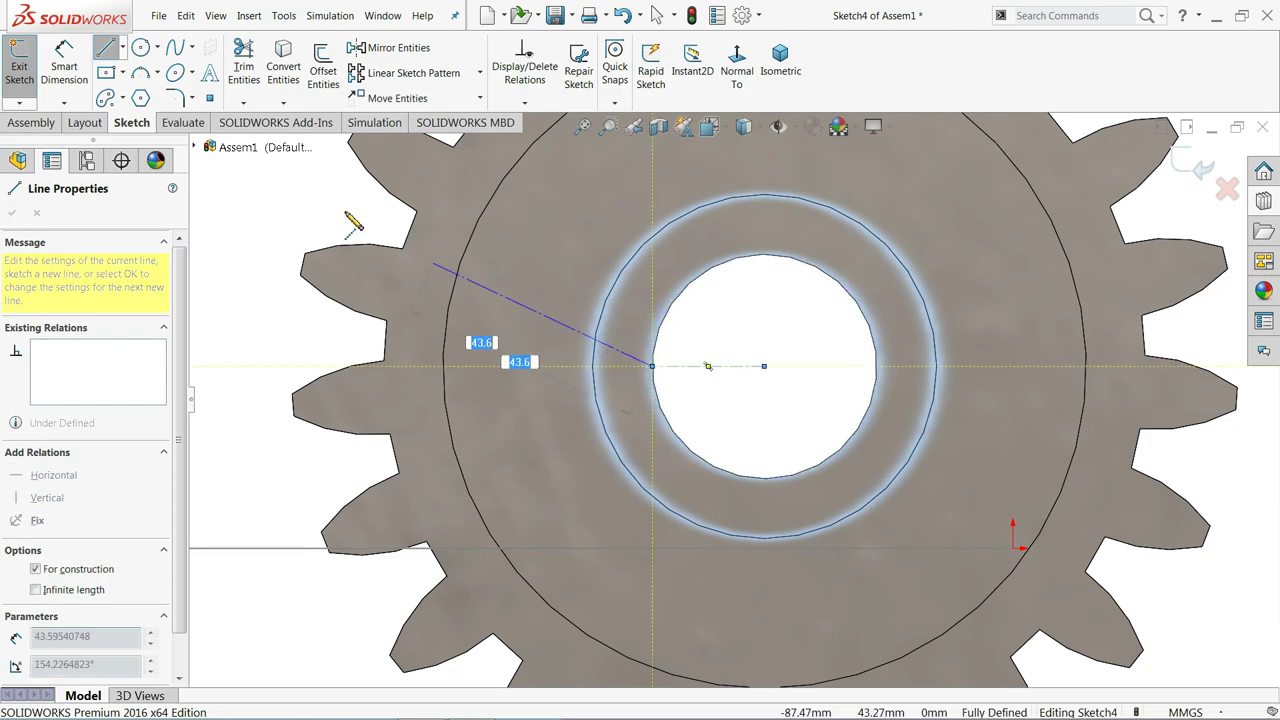
Sketch a center rectangle about 11 mm wide and 10 mm high, centred on the construction line's end at the bore edge
click(123, 73)
click(160, 114)
scroll(665, 408, down, 3)
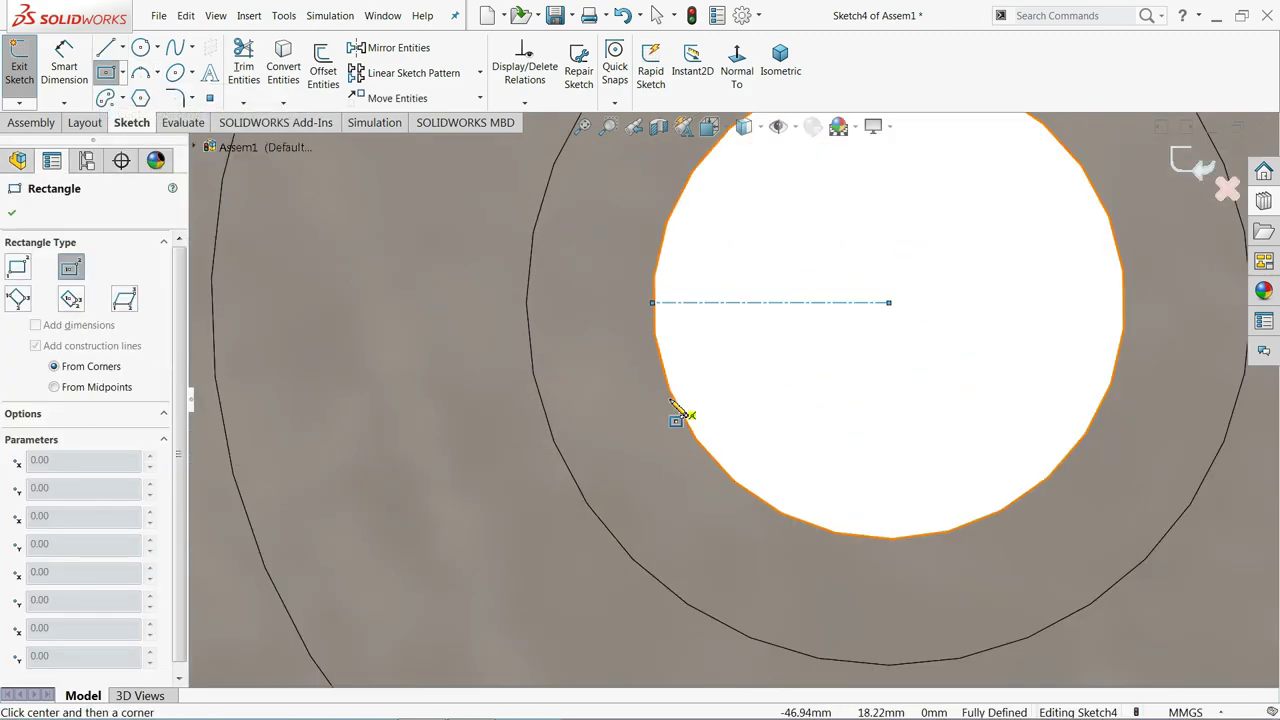
click(652, 302)
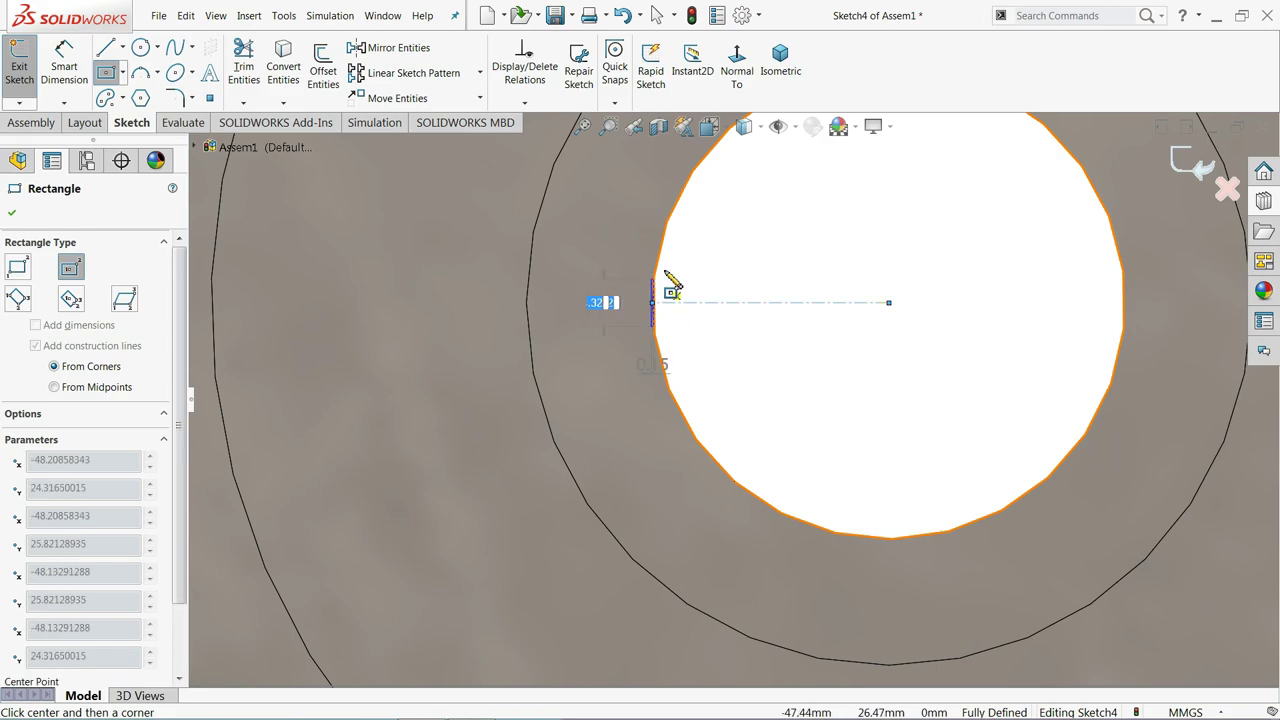
click(739, 225)
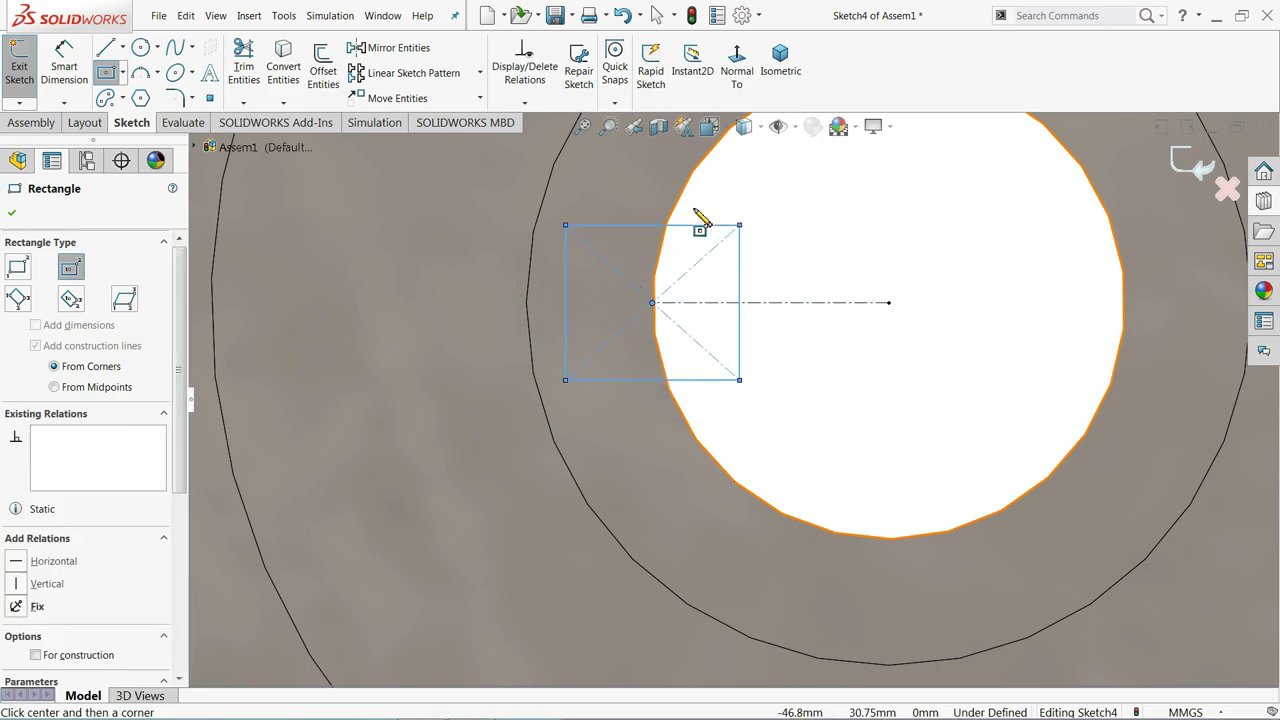
click(106, 74)
Dimension the rectangle at the bore edge to 7.5 mm wide and 7.5 mm high
click(628, 226)
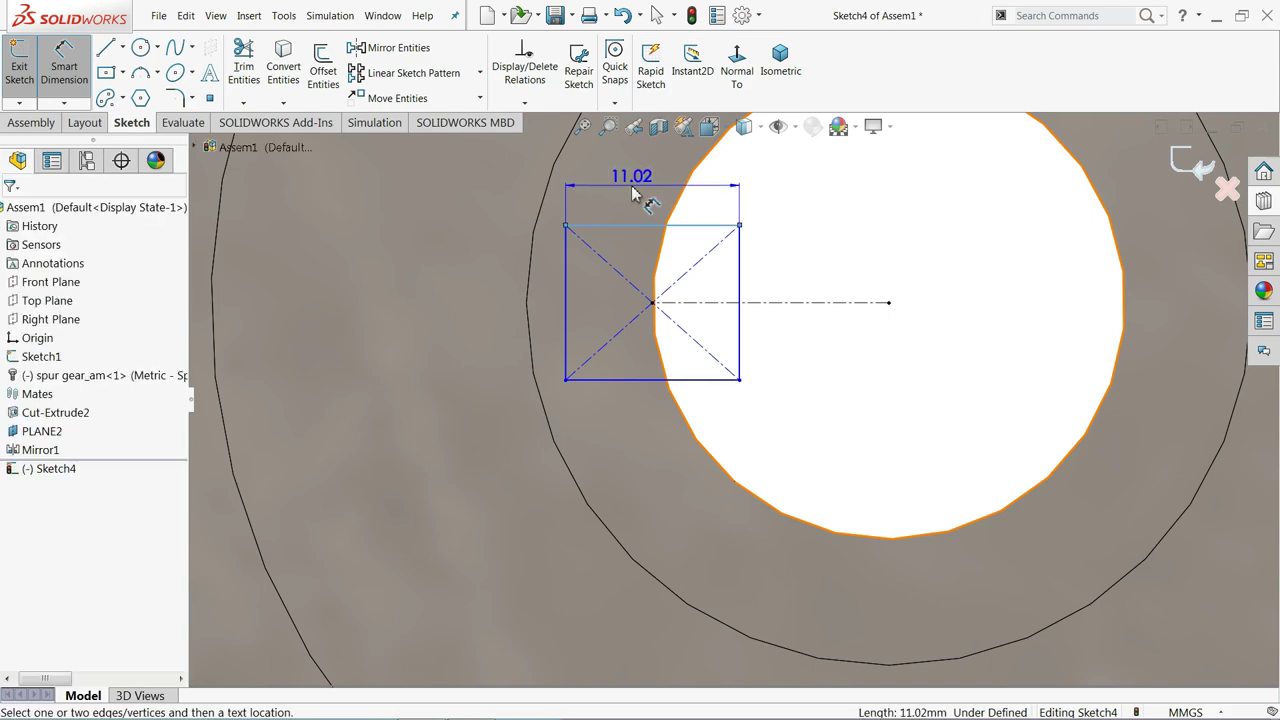
click(638, 191)
key(Return)
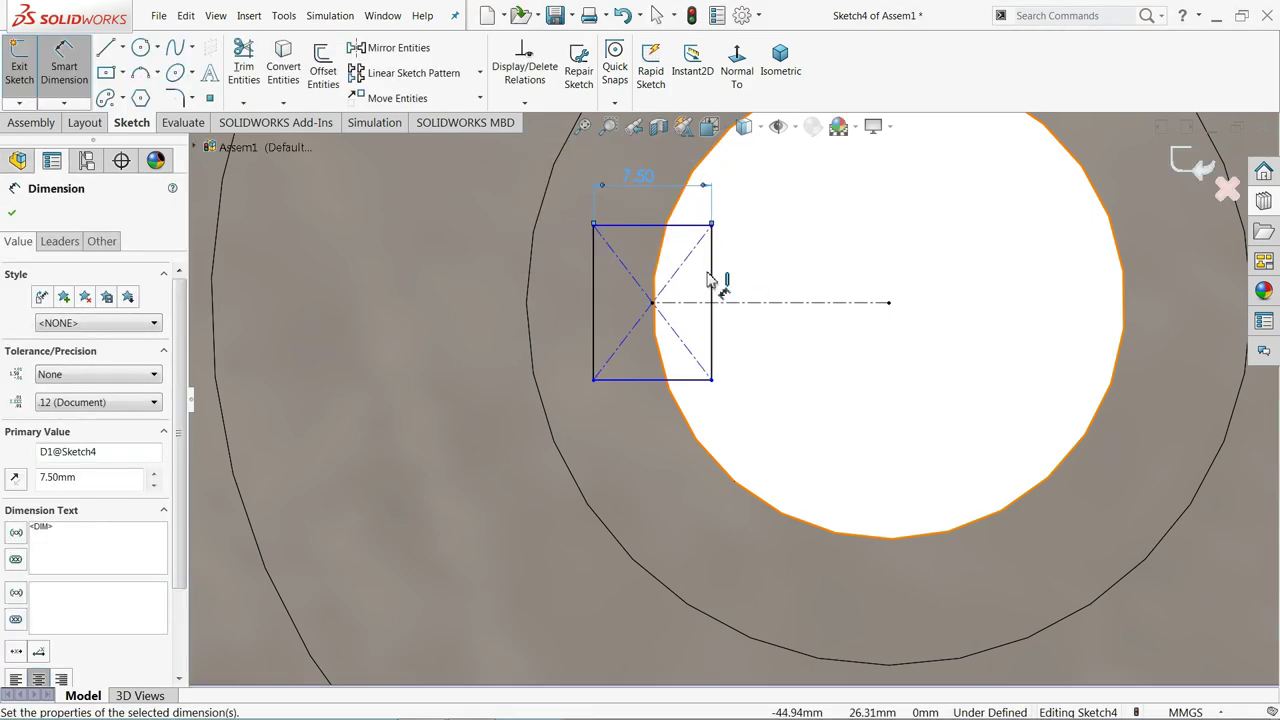
click(714, 286)
click(751, 287)
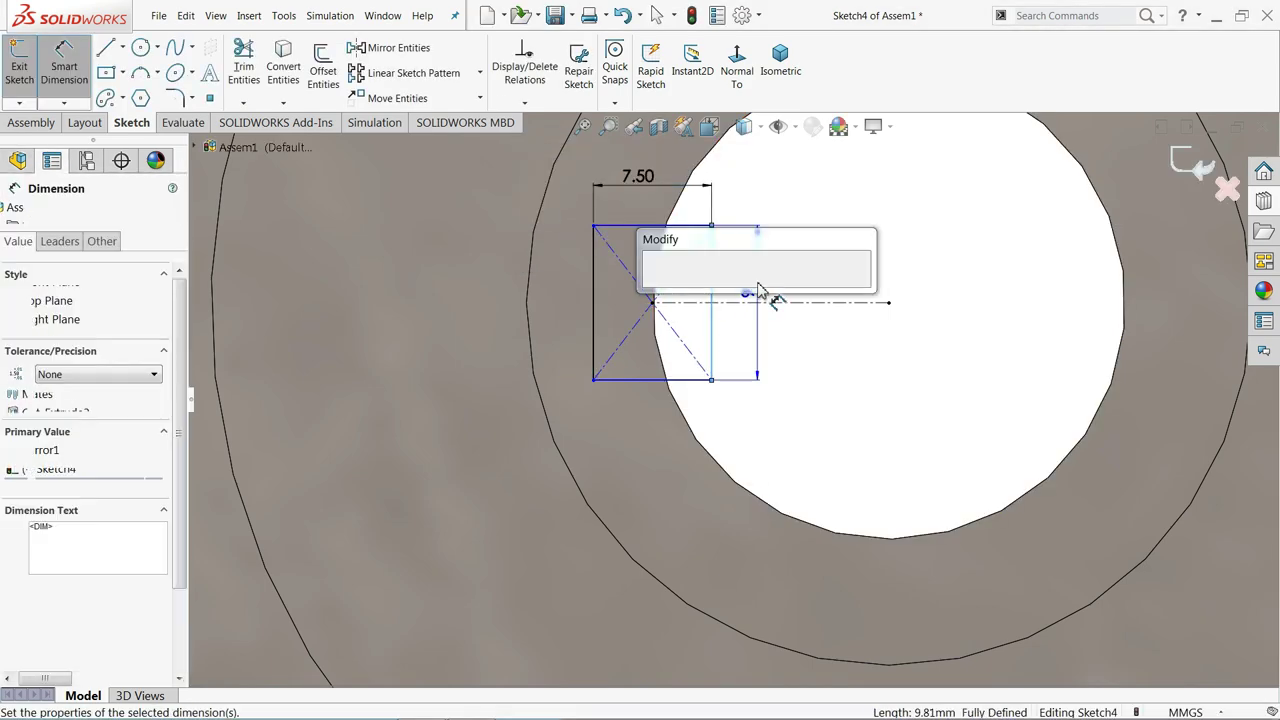
key(Return)
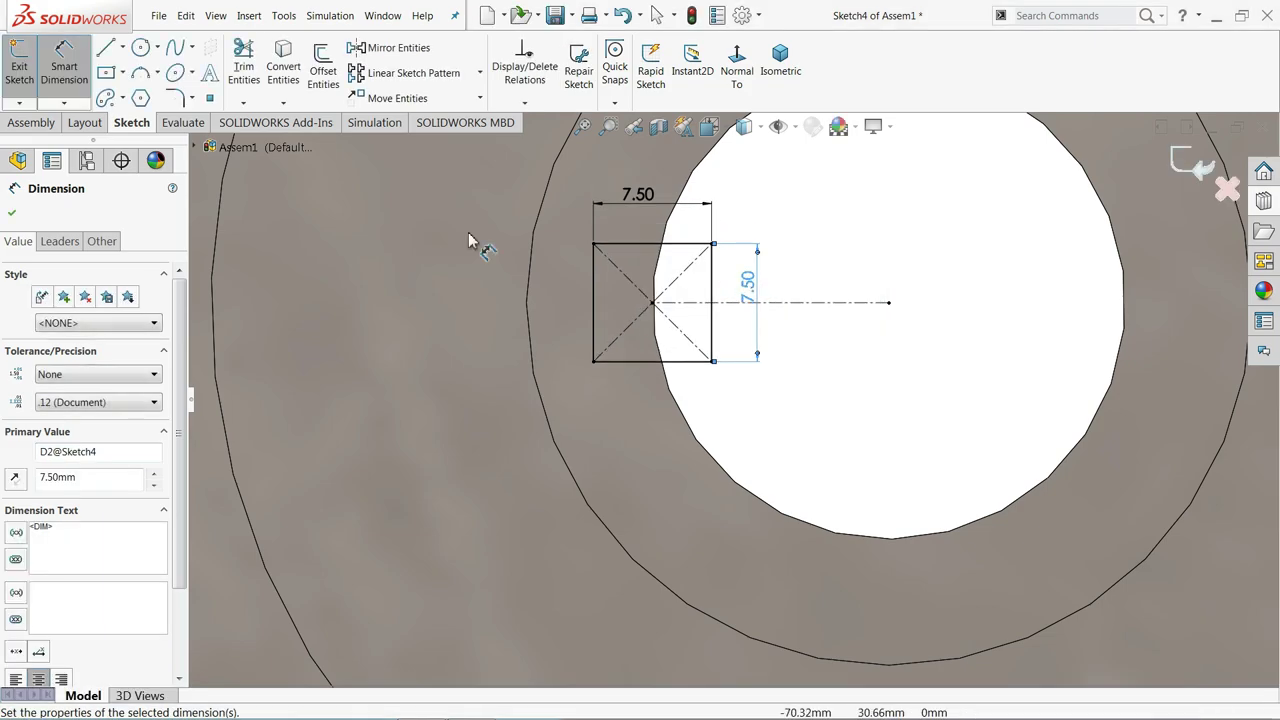
Cut the 7.5 mm square sketch at the bore edge Through All as an assembly extruded cut, forming the gear's keyway
click(30, 124)
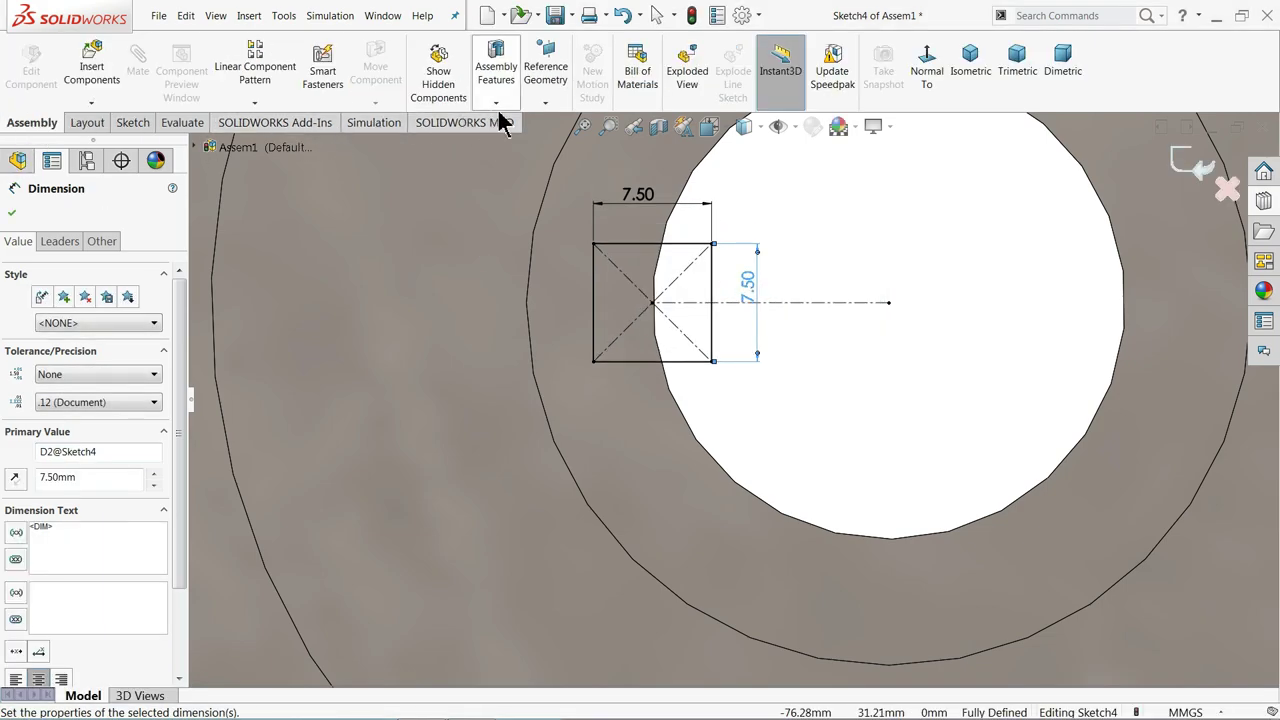
click(496, 70)
click(522, 122)
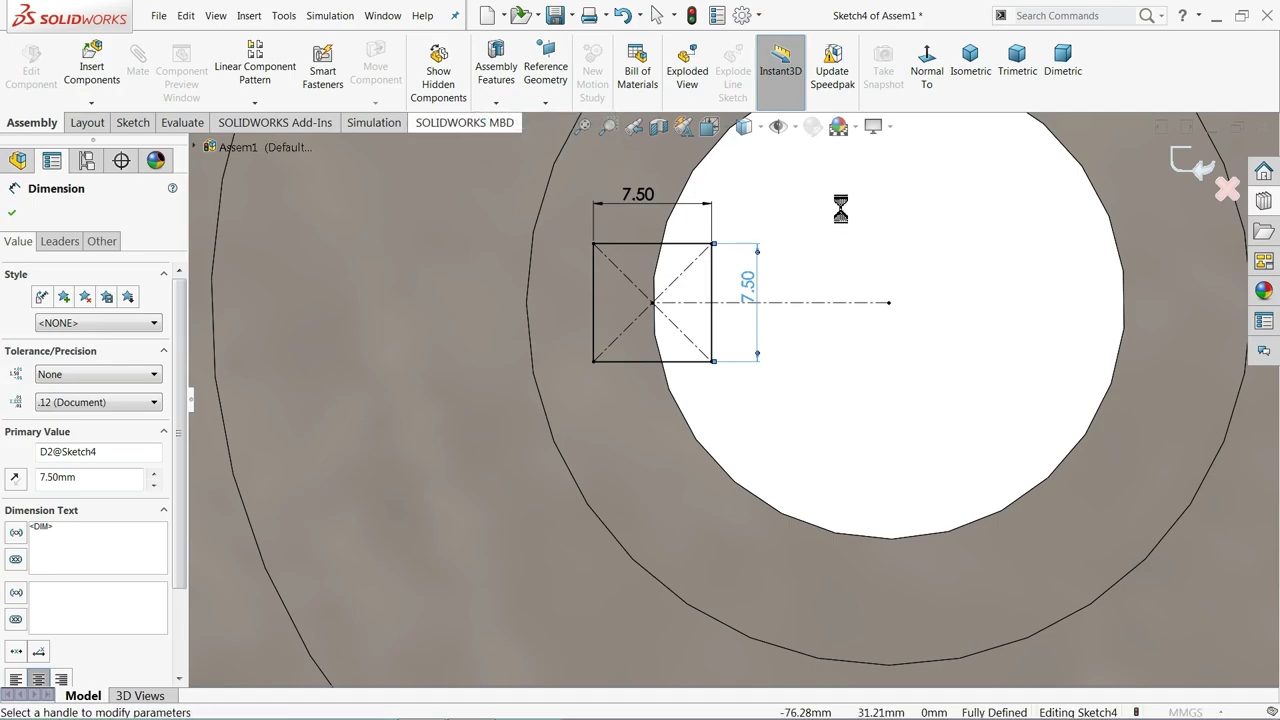
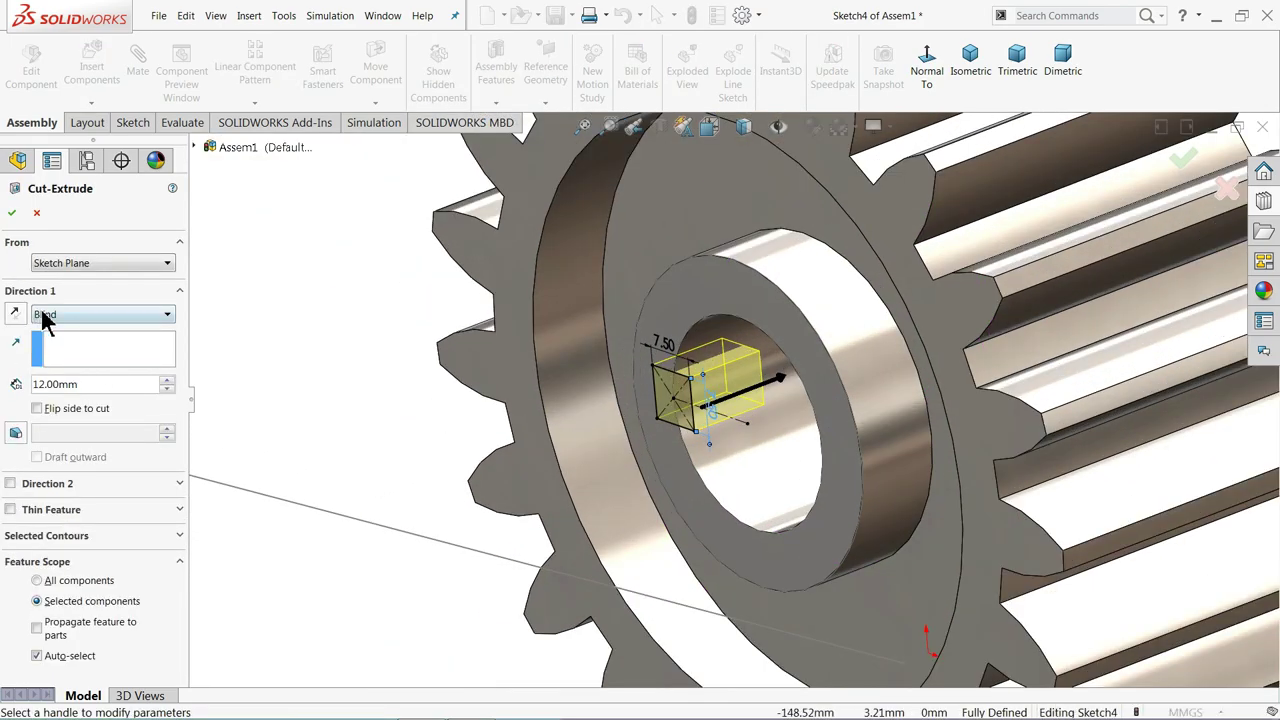
click(44, 316)
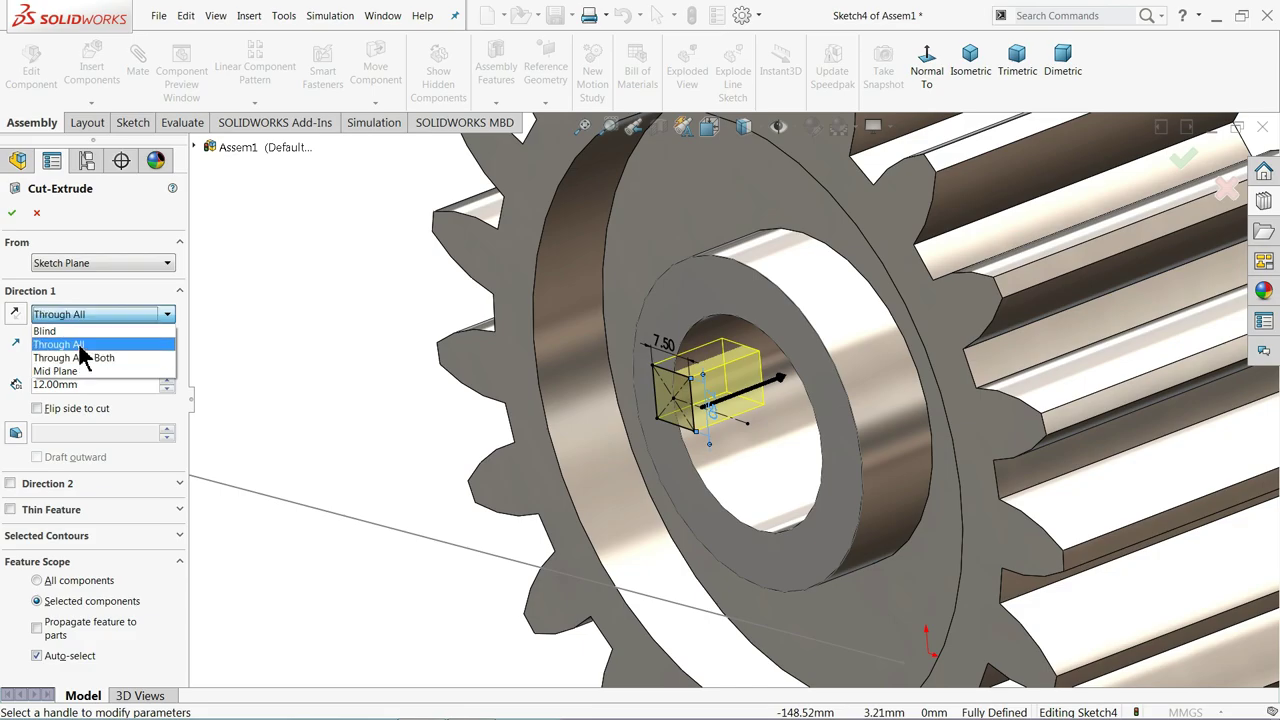
click(82, 346)
mouse_move(400, 366)
middle_down()
mouse_move(828, 300)
mouse_move(894, 314)
mouse_move(700, 290)
mouse_move(610, 333)
middle_up()
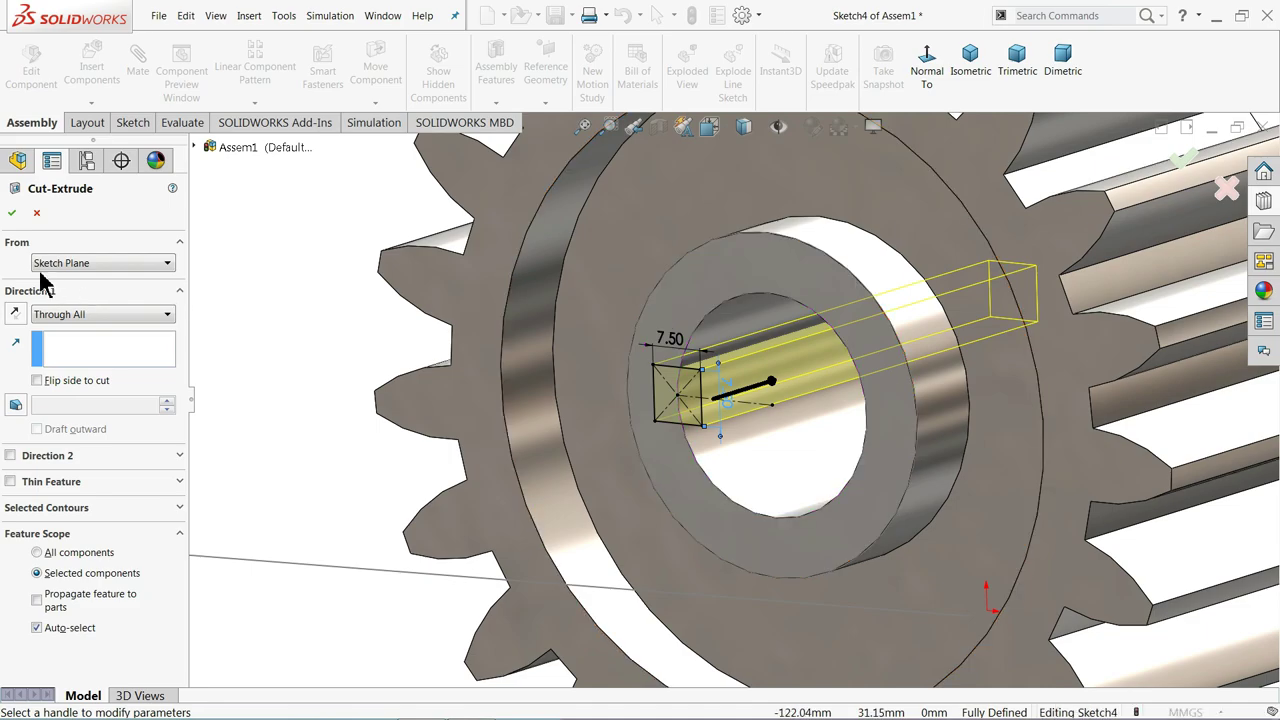
click(14, 213)
key(f)
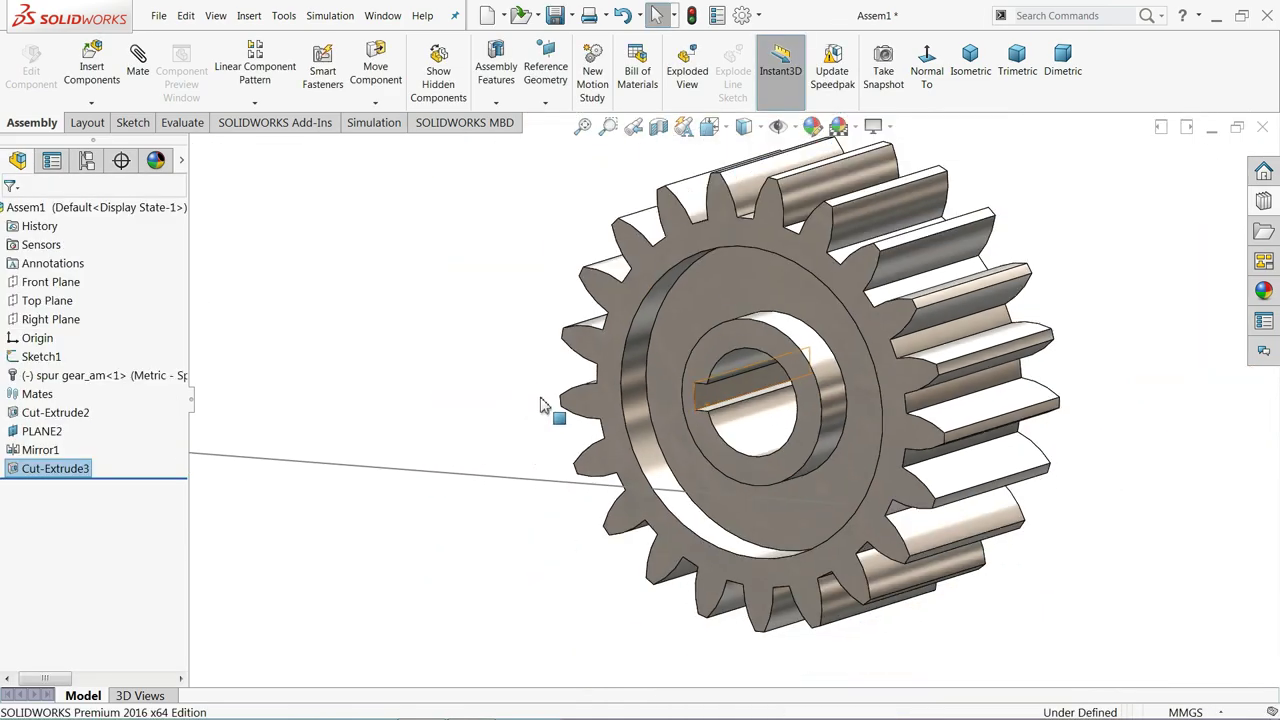
click(447, 318)
Move the finished small gear out of the large pitch circle to just above the small pitch circle
scroll(457, 323, up, 5)
scroll(837, 423, down, 3)
scroll(837, 423, up, 3)
scroll(800, 410, down, 3)
scroll(778, 405, up, 2)
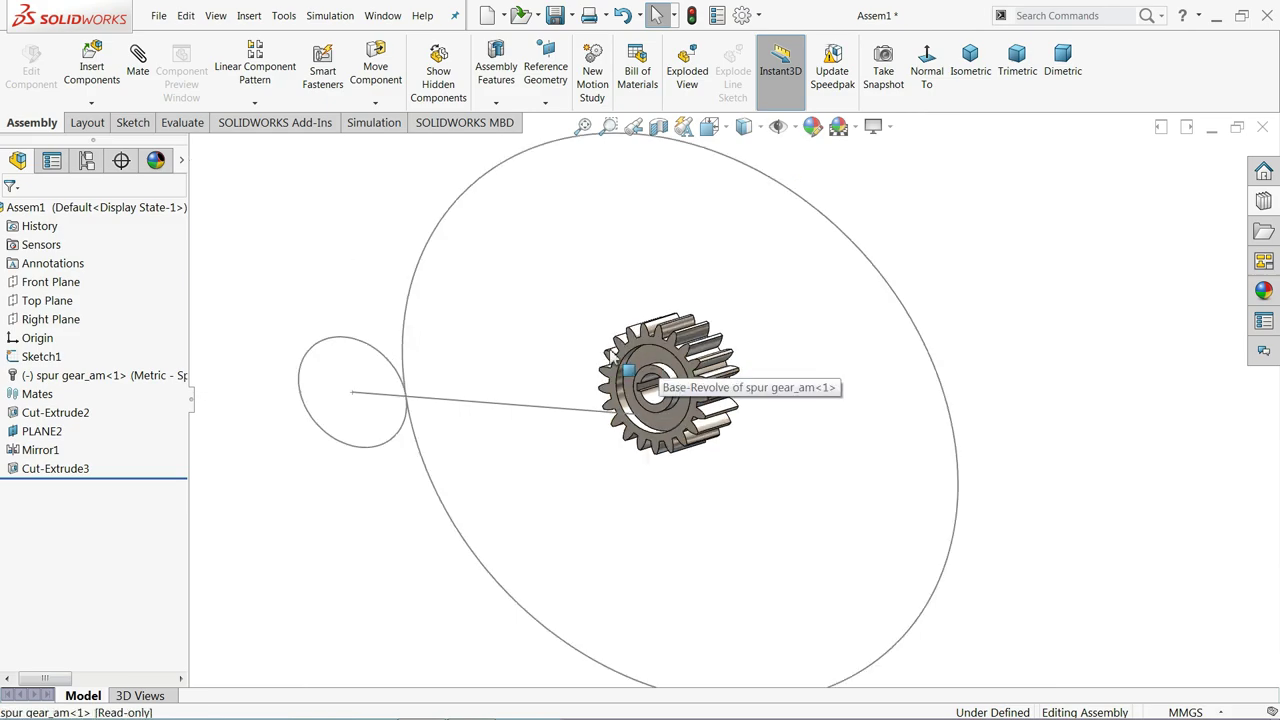
click(344, 292)
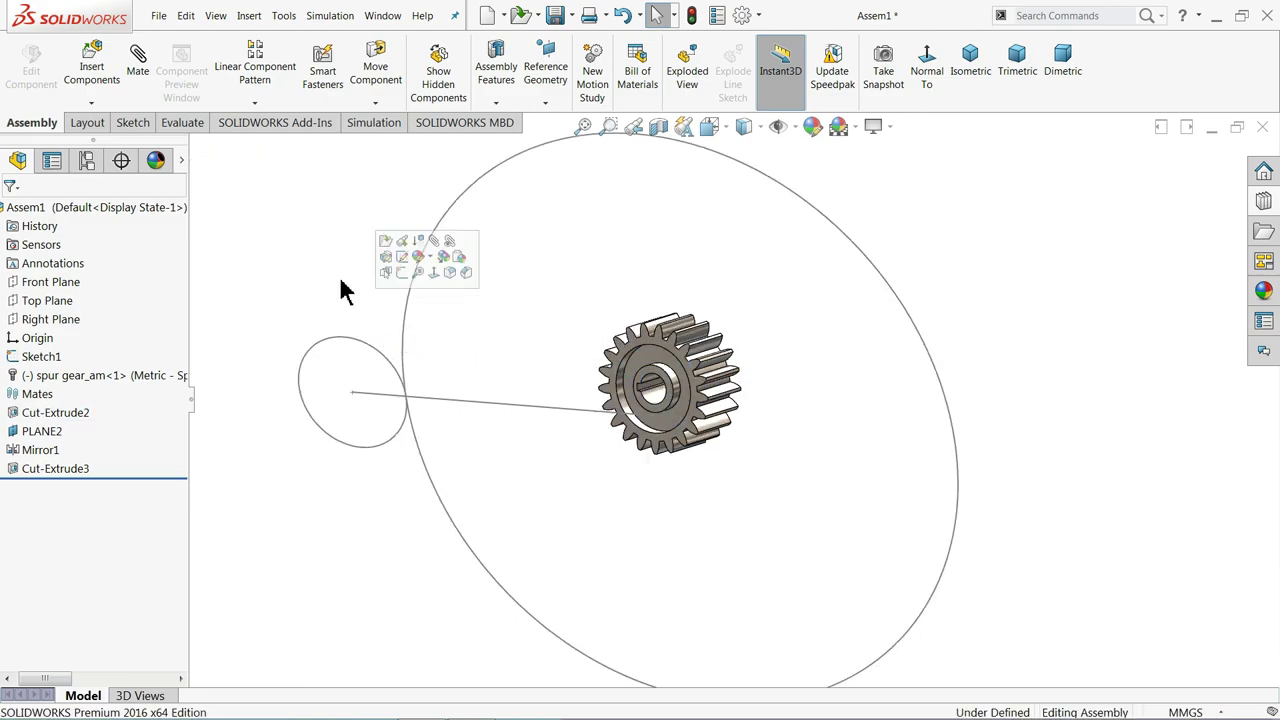
drag(474, 334, 389, 343)
scroll(410, 350, down, 2)
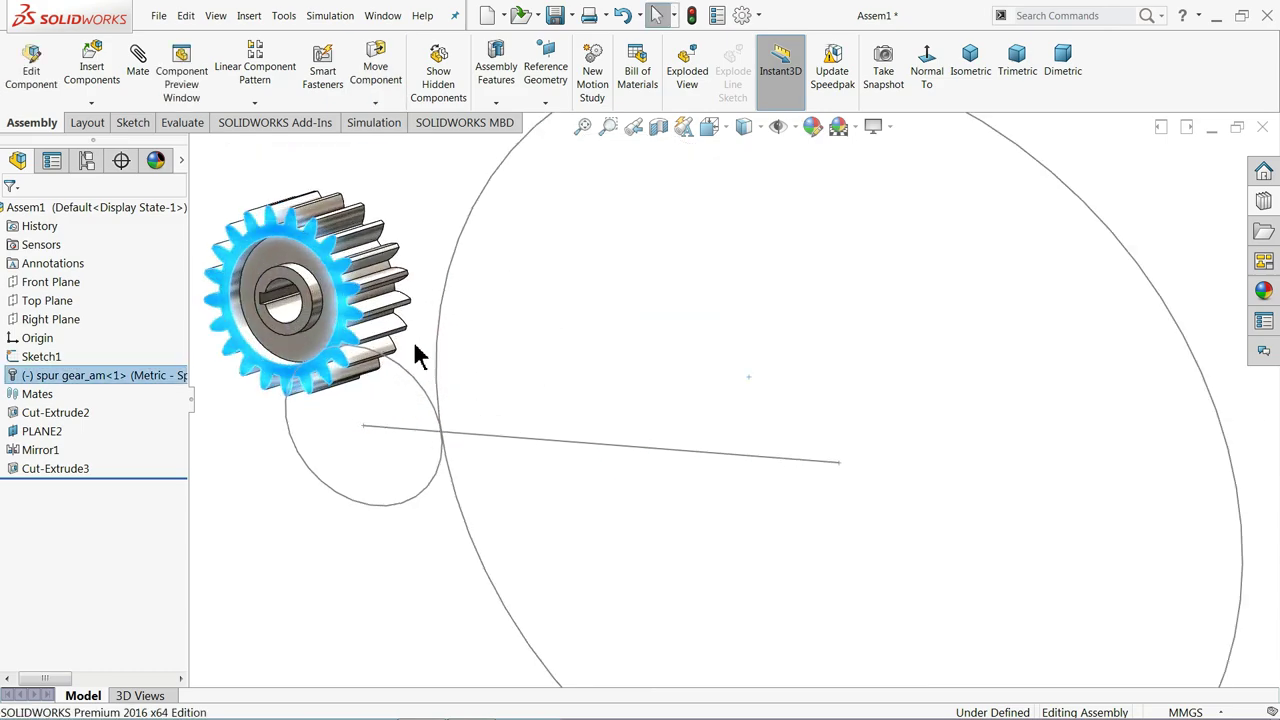
scroll(643, 371, up, 3)
click(630, 403)
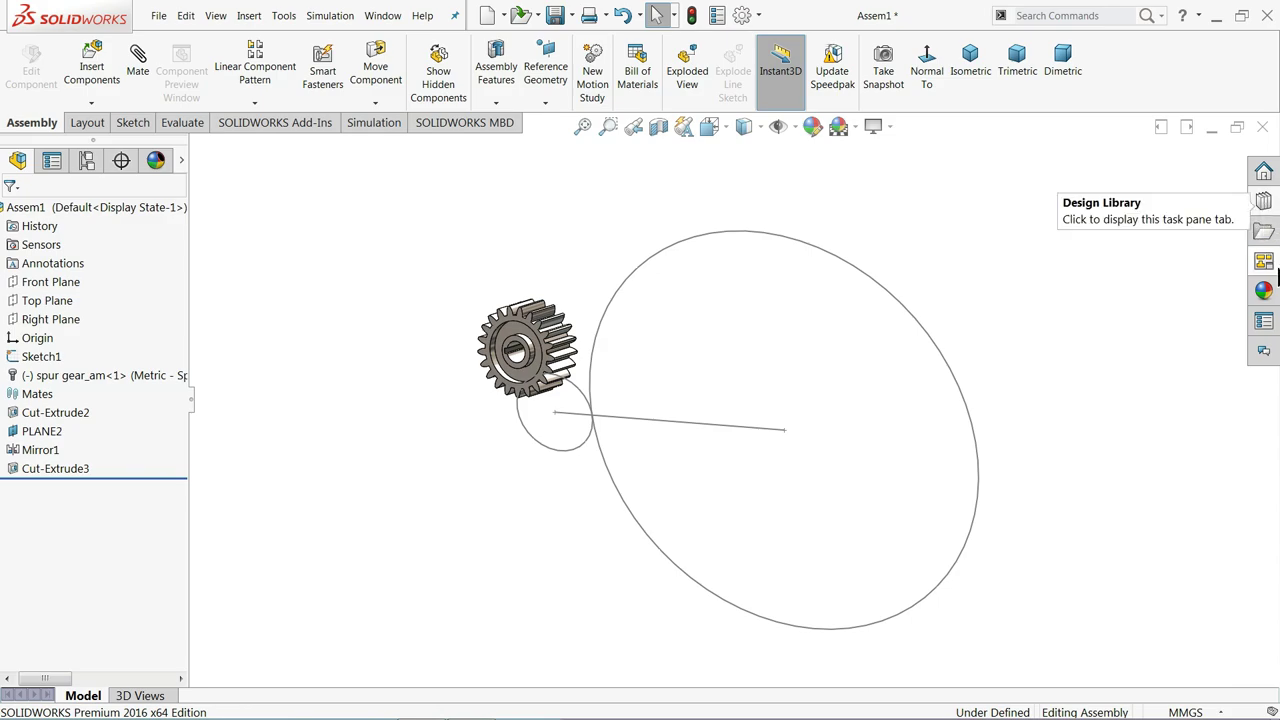
Insert an ANSI Metric Toolbox spur gear inside the large pitch circle, with 108 teeth and a nominal shaft diameter of 50
click(1264, 203)
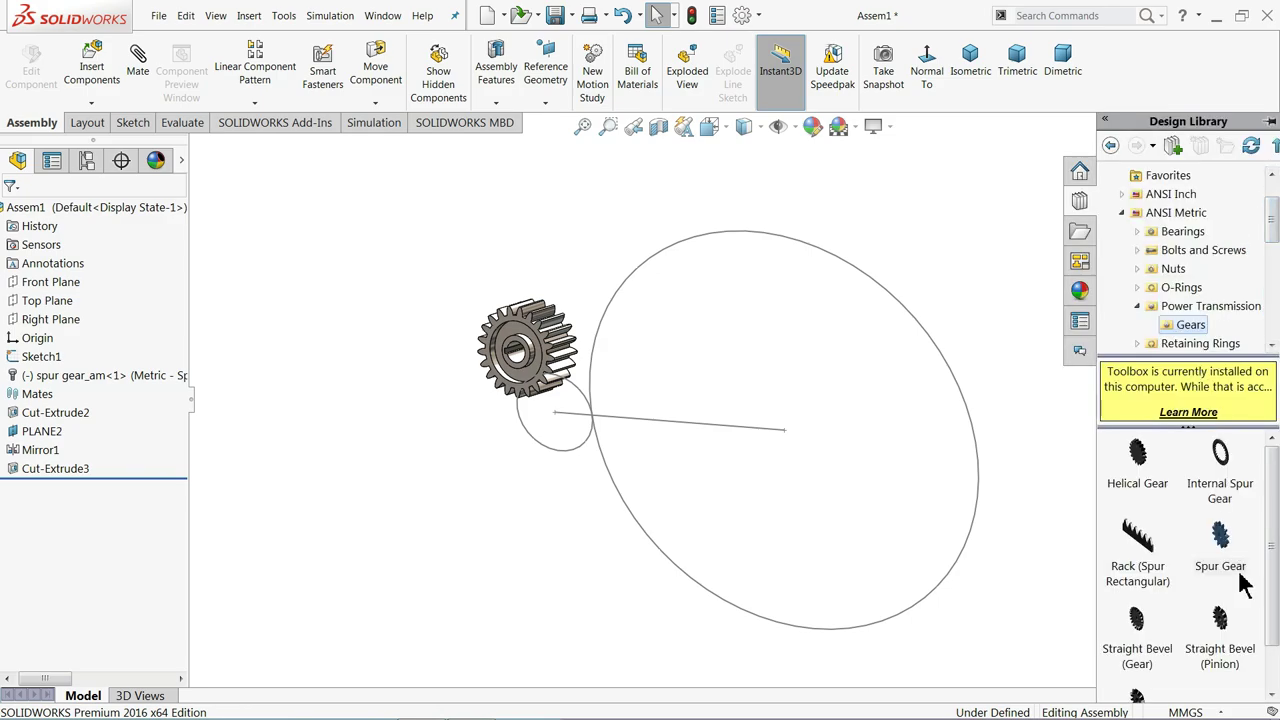
drag(1232, 566, 728, 414)
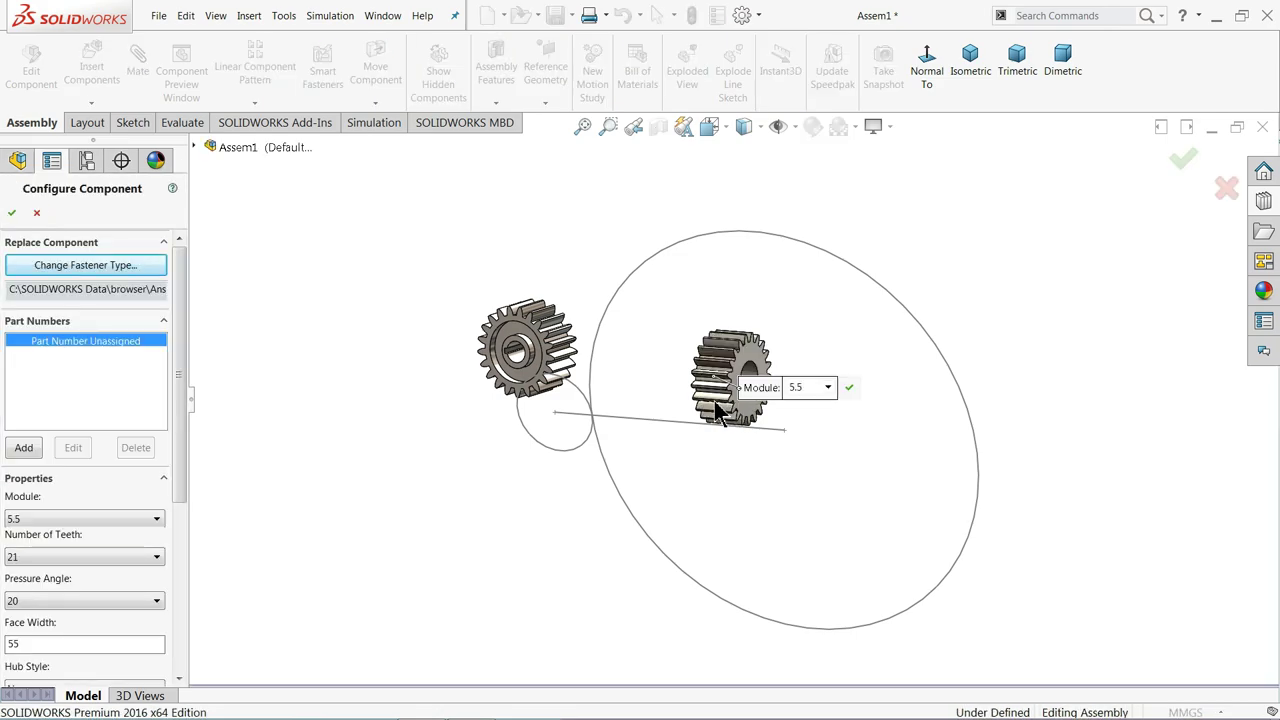
drag(178, 476, 178, 590)
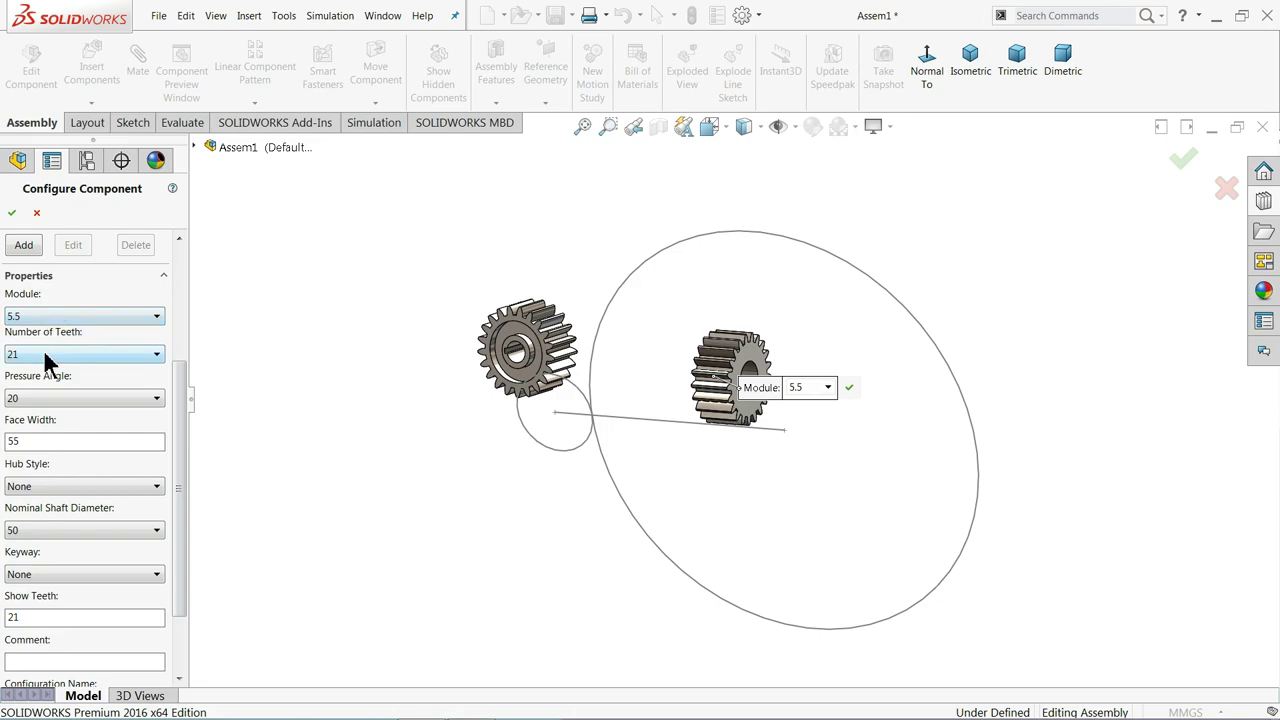
click(46, 354)
scroll(41, 316, down, 20)
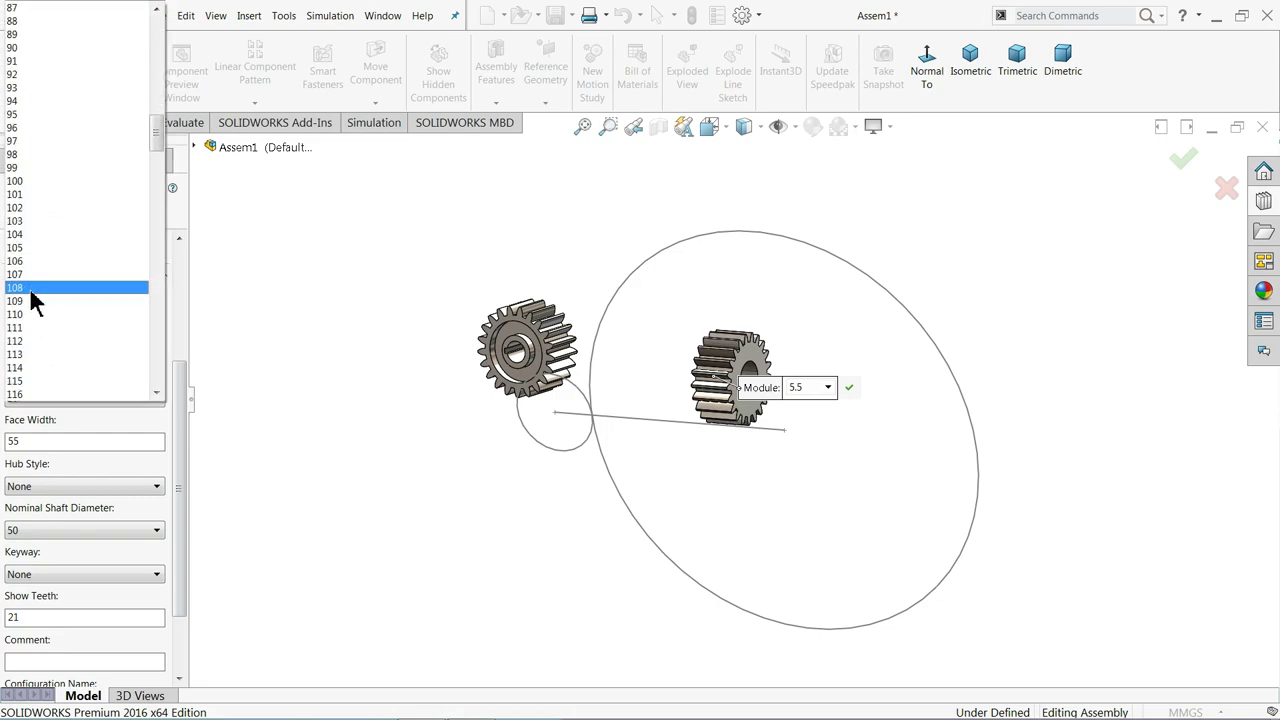
click(32, 288)
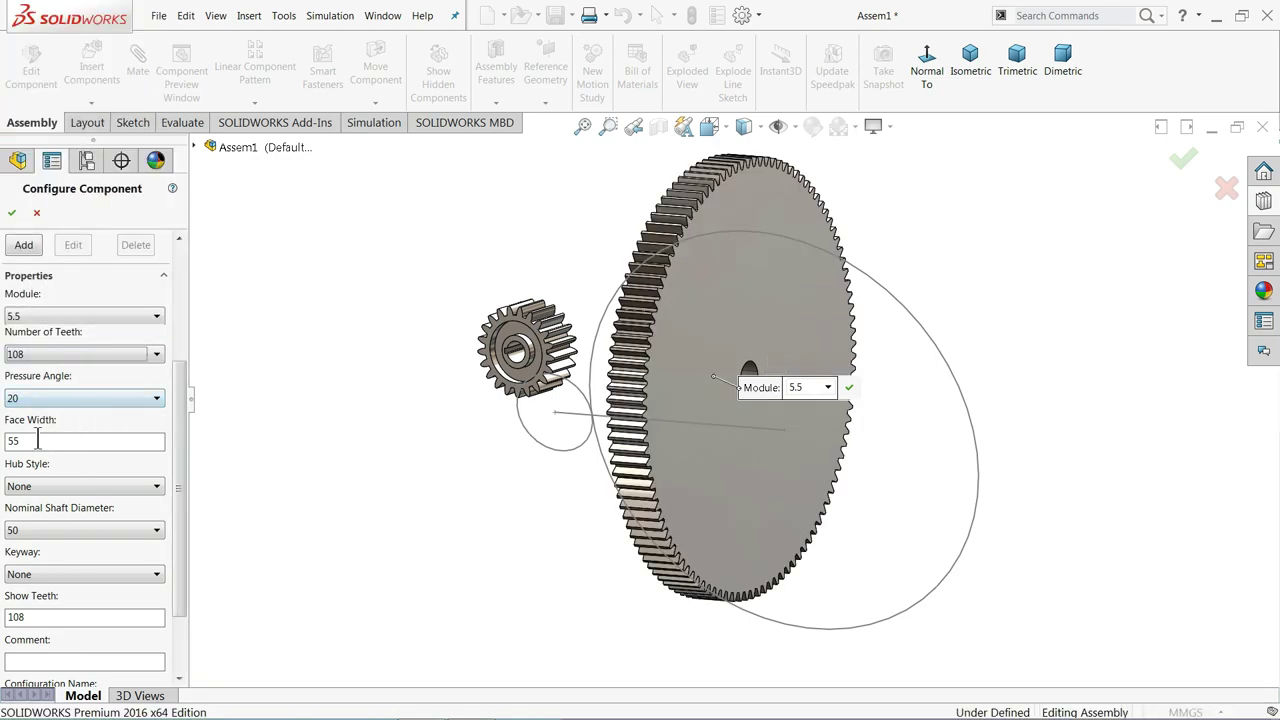
click(60, 535)
click(62, 534)
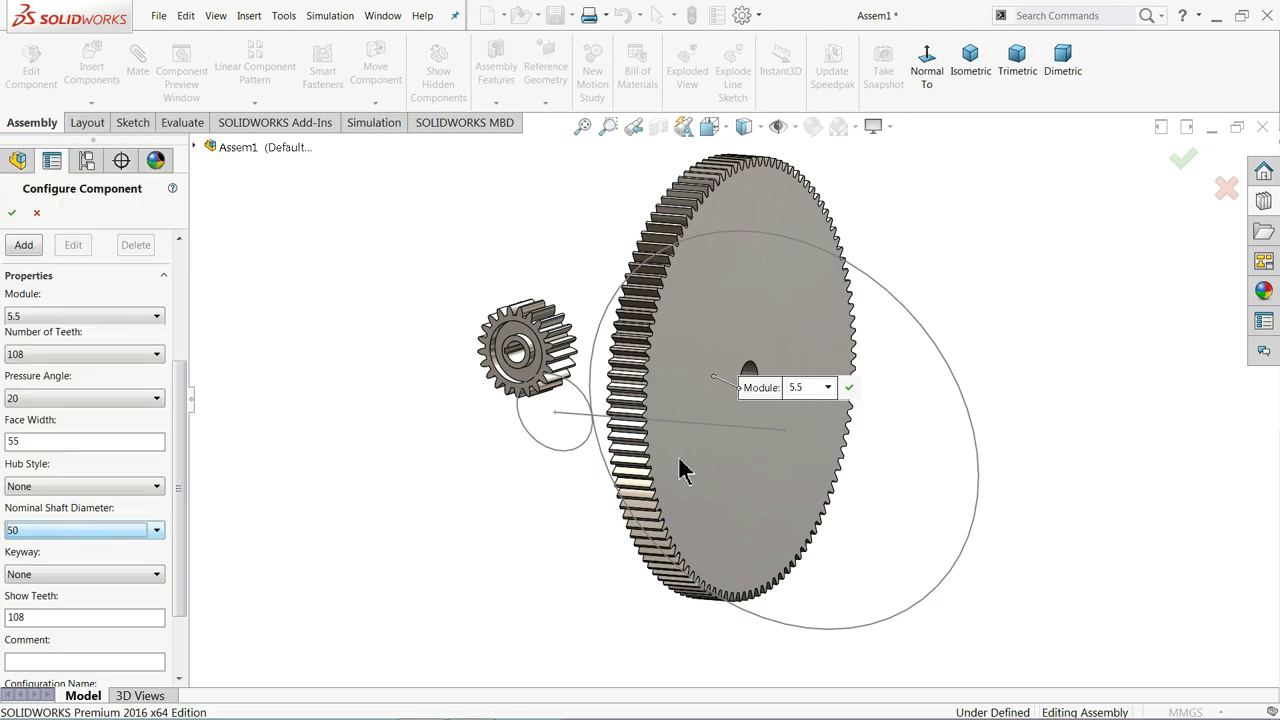
middle_drag(678, 452, 722, 440)
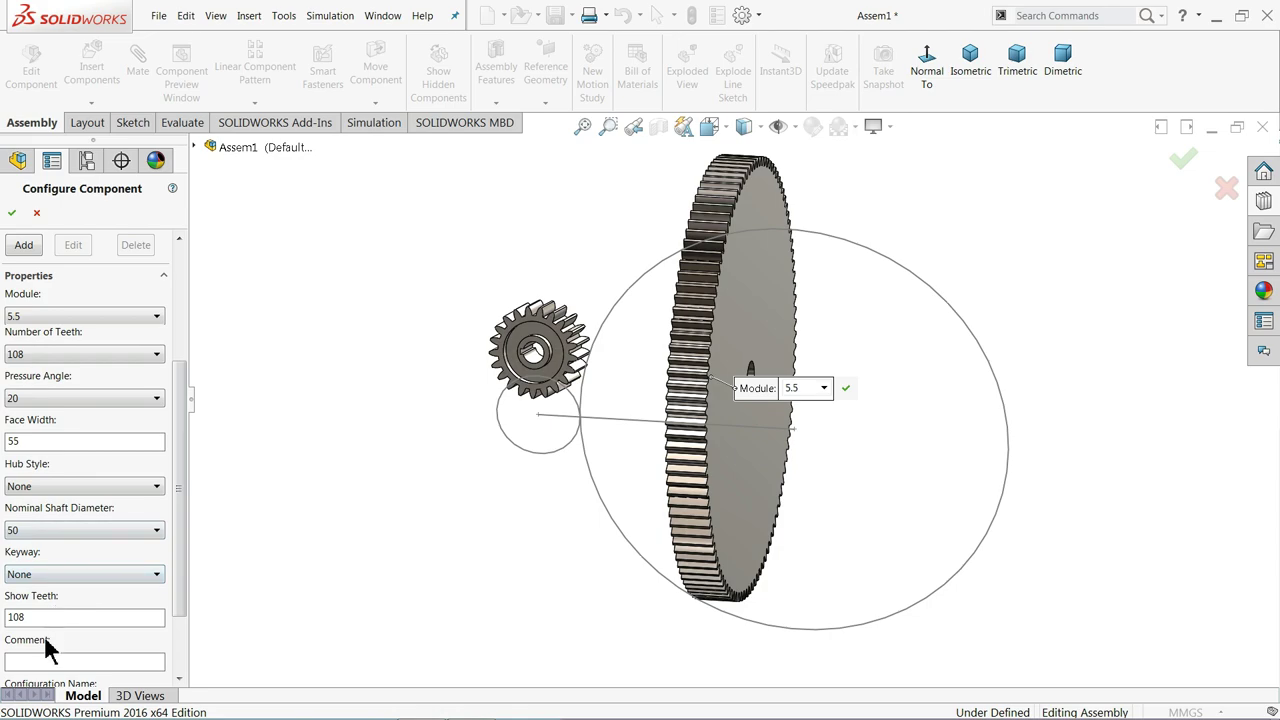
Accept the large spur gear's configuration and finish inserting the component
click(13, 215)
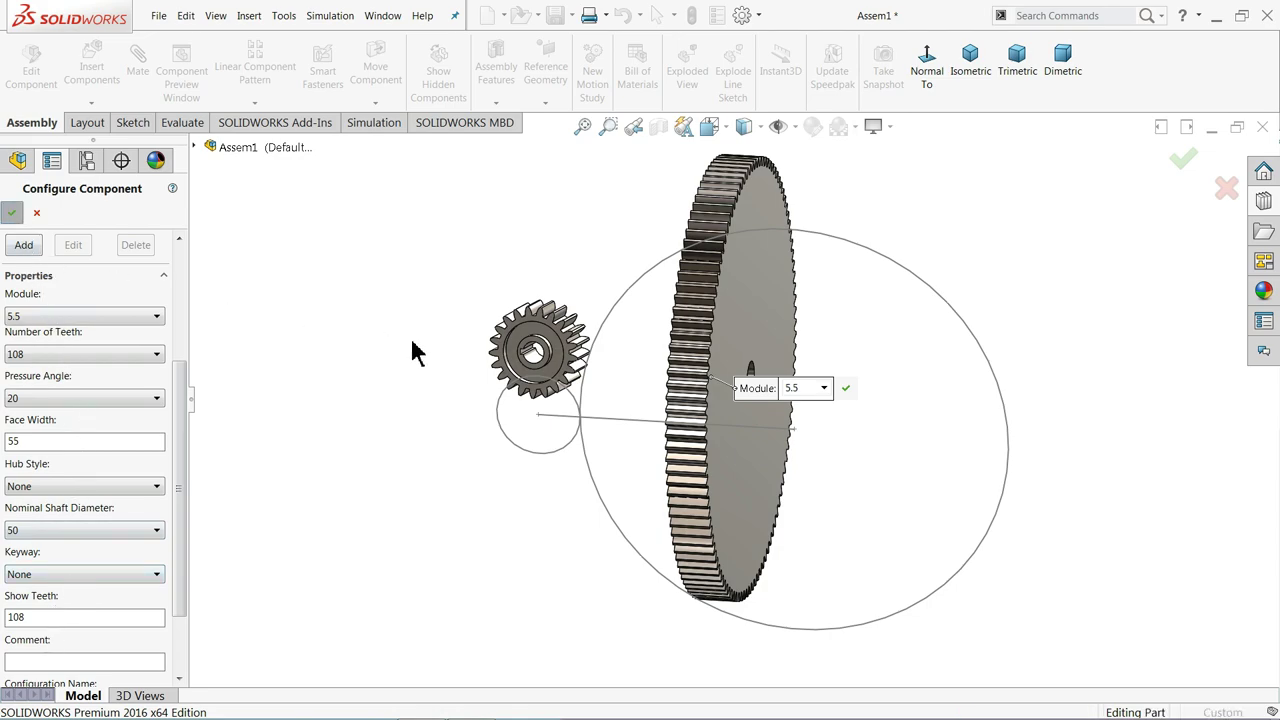
click(14, 214)
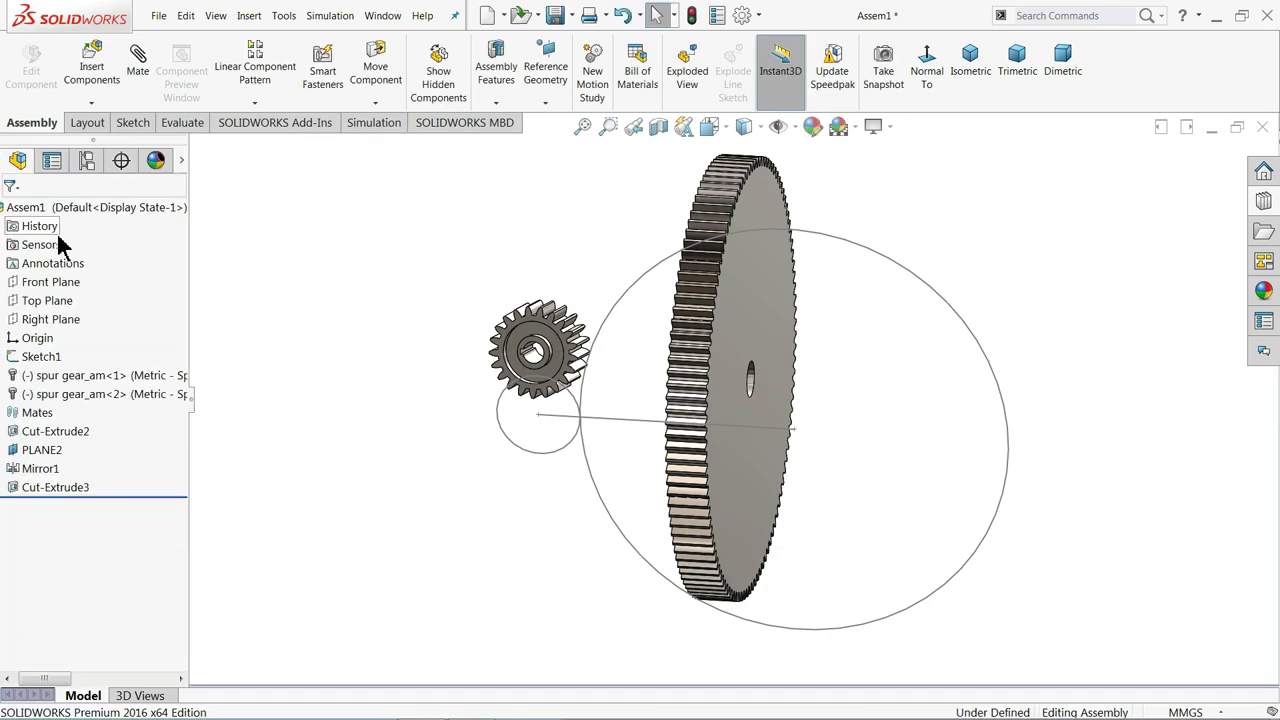
Freely rotate the large spur gear until its flat side faces roughly the same way as the small gear
click(383, 105)
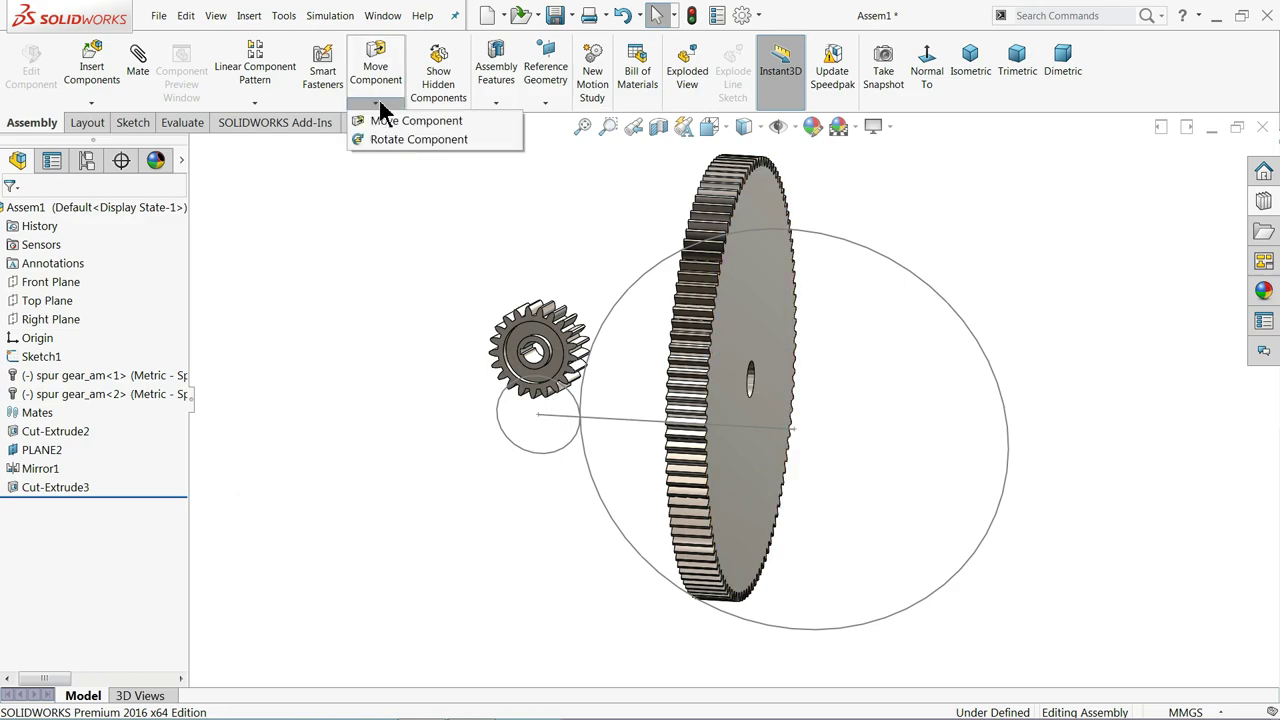
click(416, 139)
drag(680, 374, 811, 412)
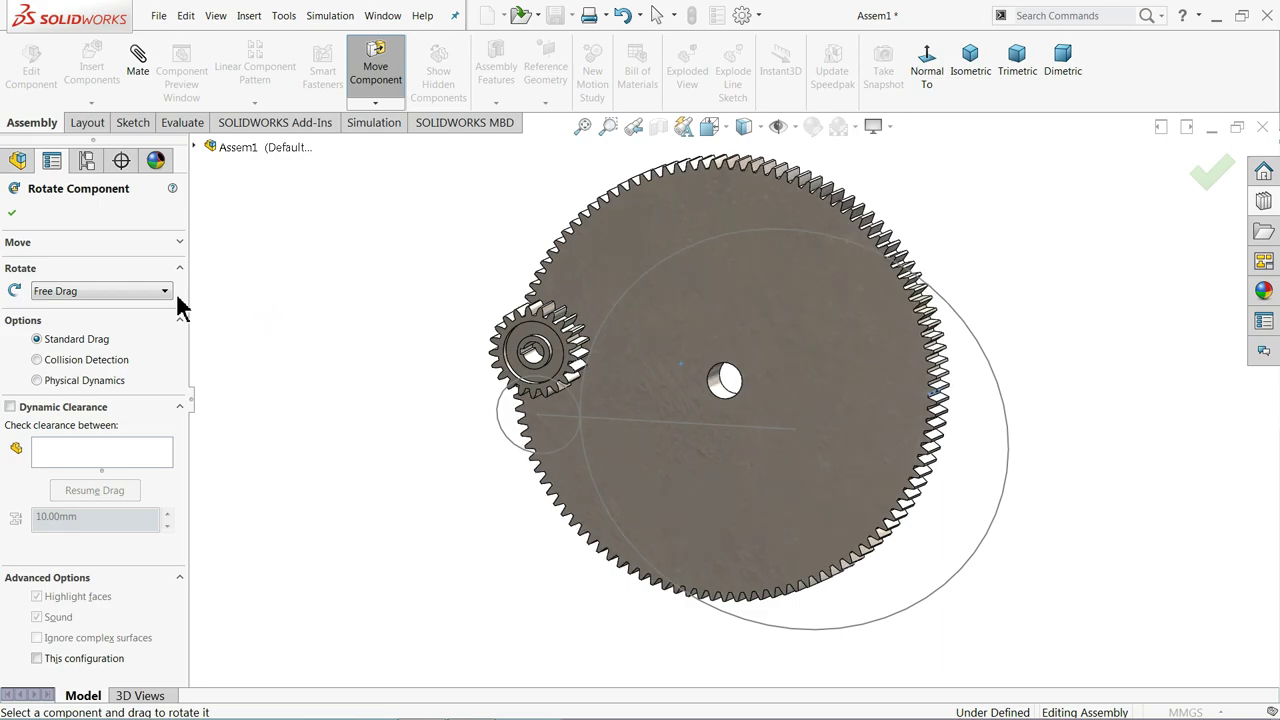
click(12, 216)
Add a concentric mate between the small gear's bore and the small circle of the layout sketch
middle_drag(997, 300, 966, 323)
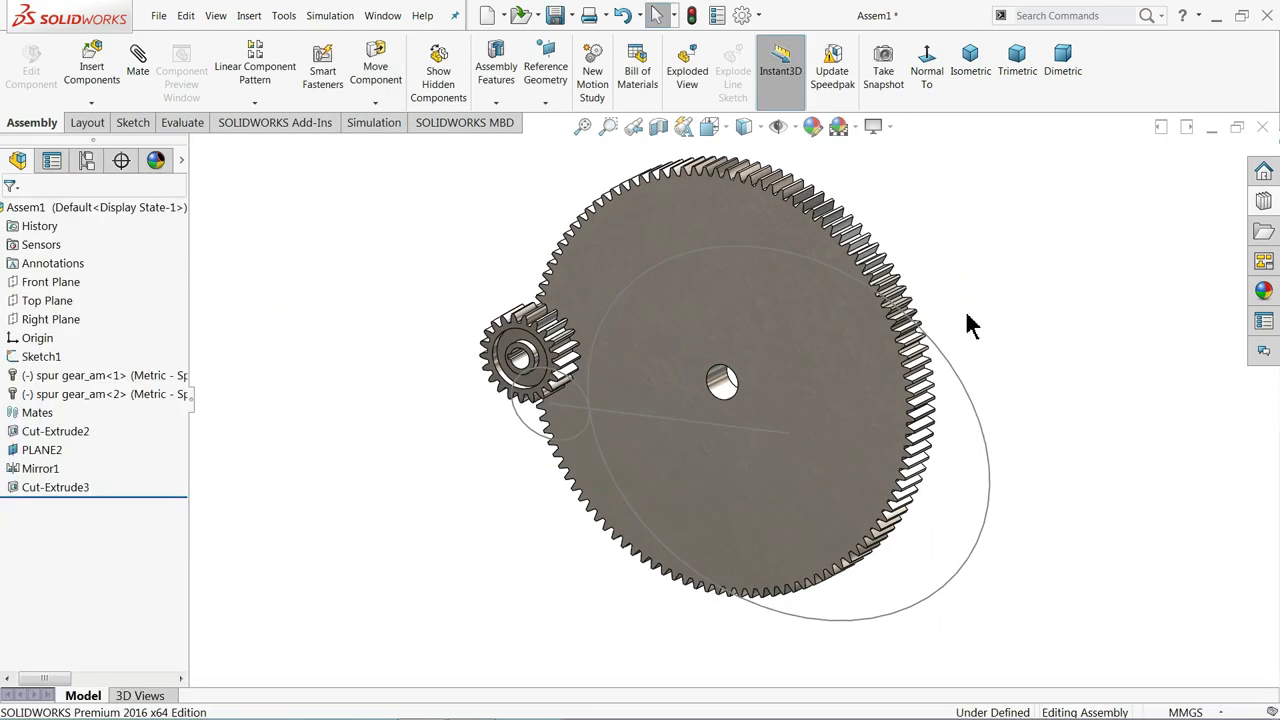
click(133, 70)
scroll(555, 365, down, 4)
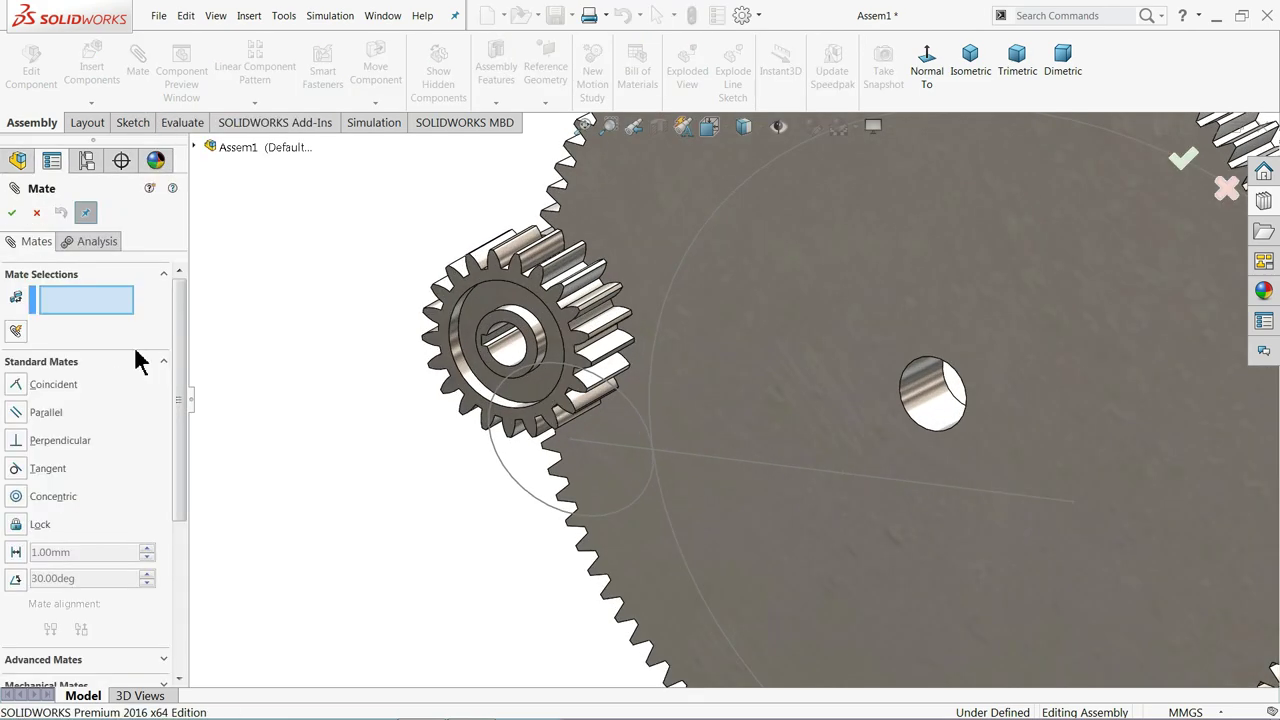
click(45, 497)
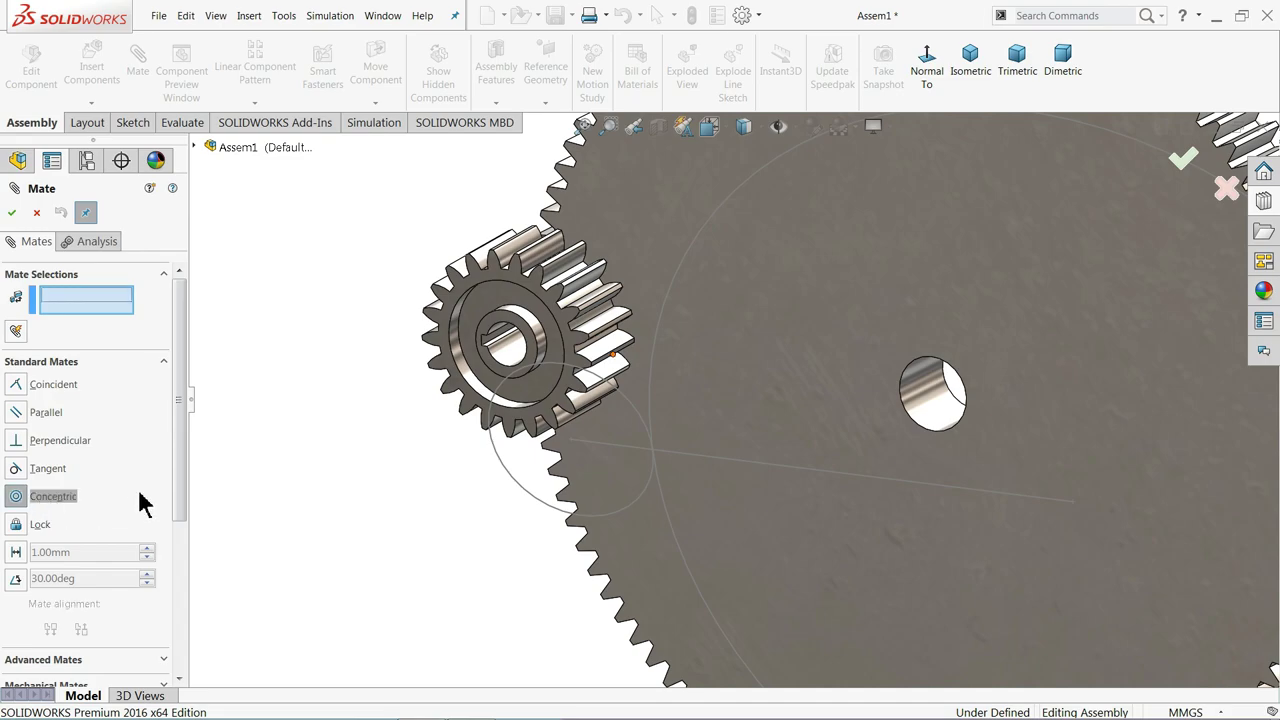
click(508, 372)
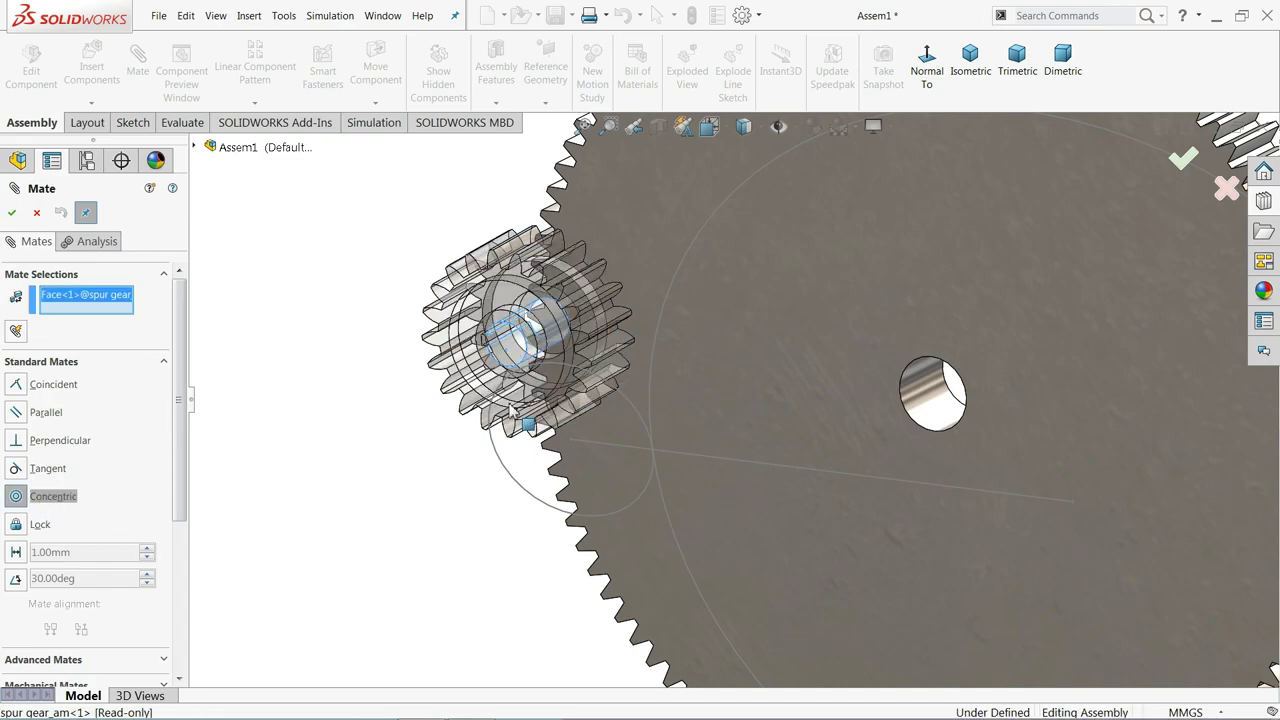
click(535, 505)
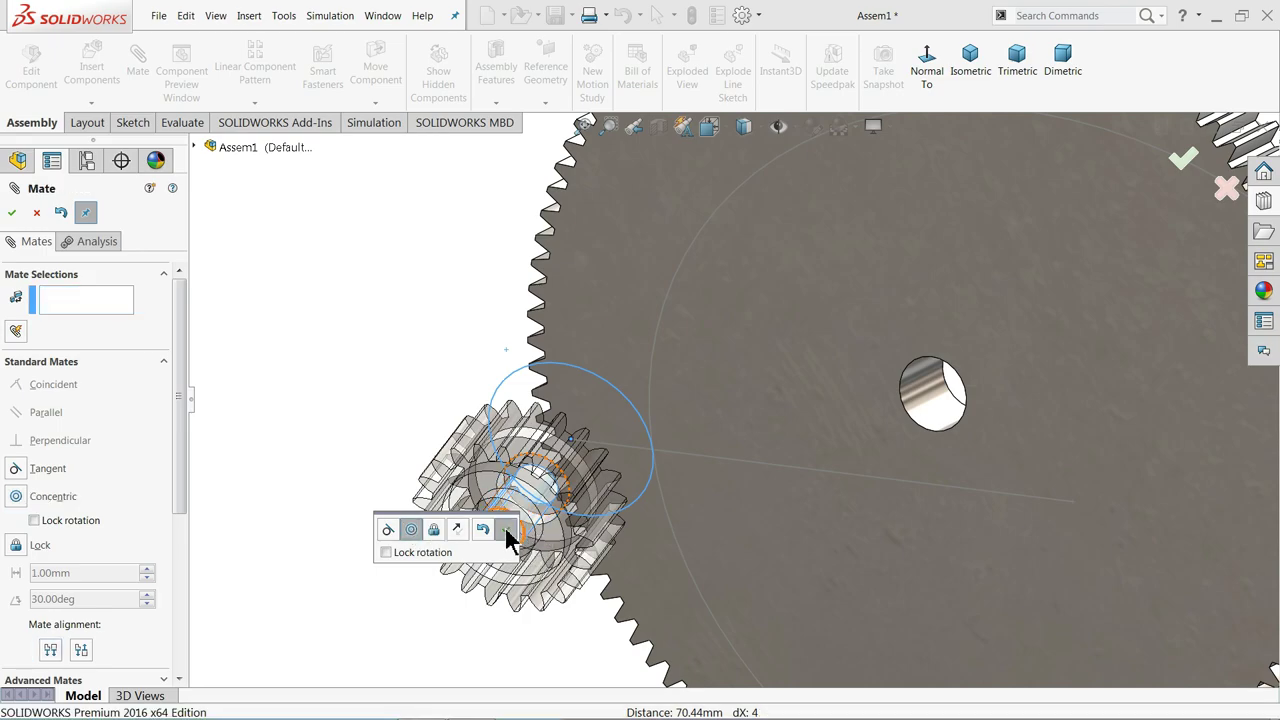
click(506, 530)
Add a concentric mate between the large circle of the layout sketch and the large gear's bore
click(656, 378)
key(f)
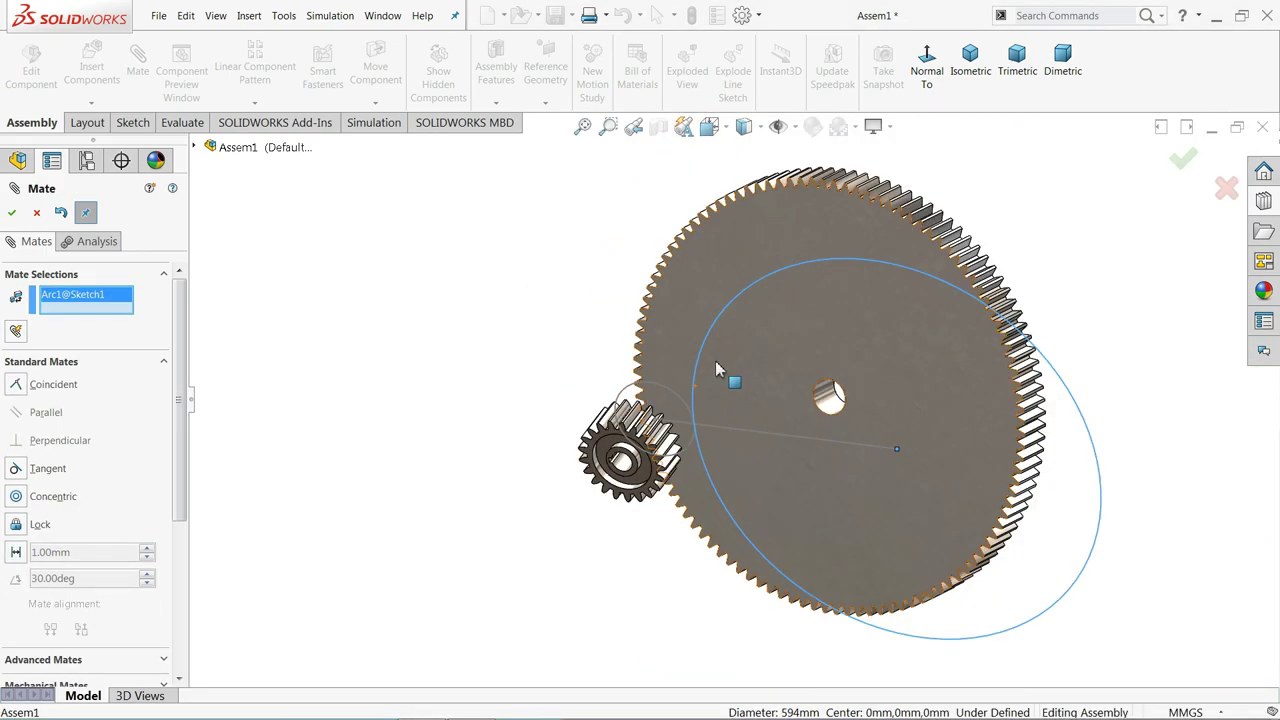
click(833, 395)
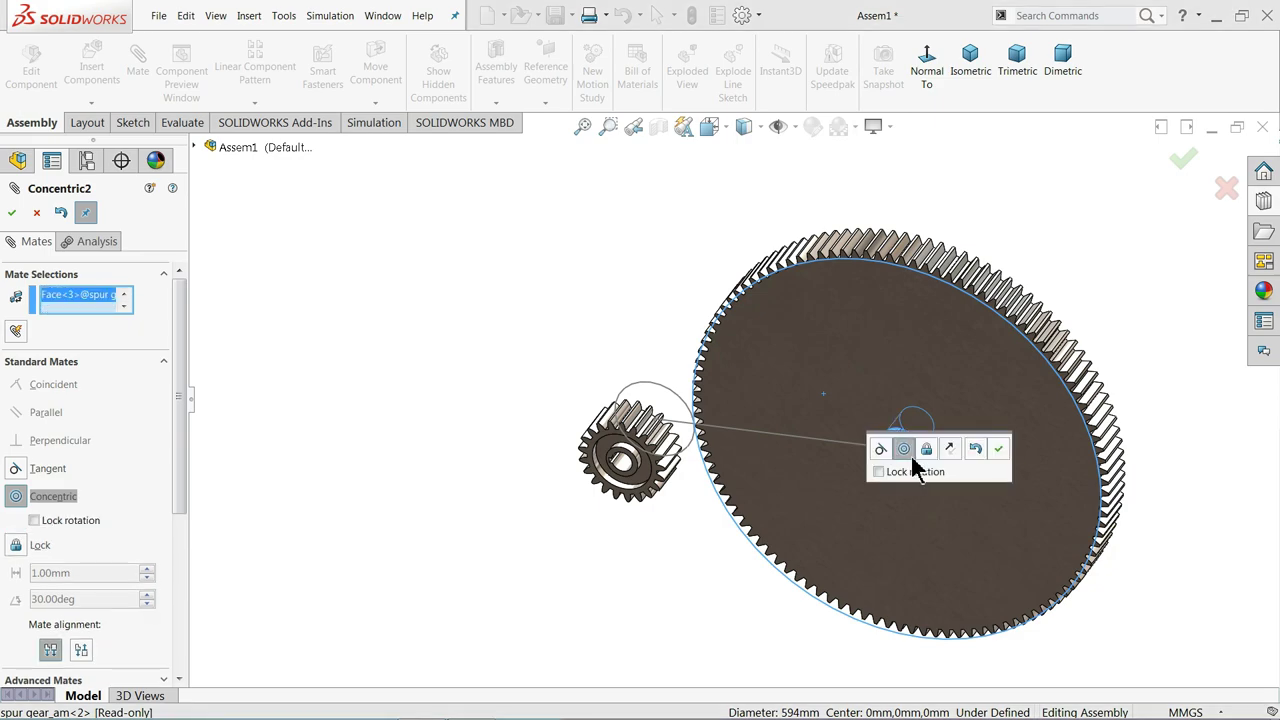
click(998, 449)
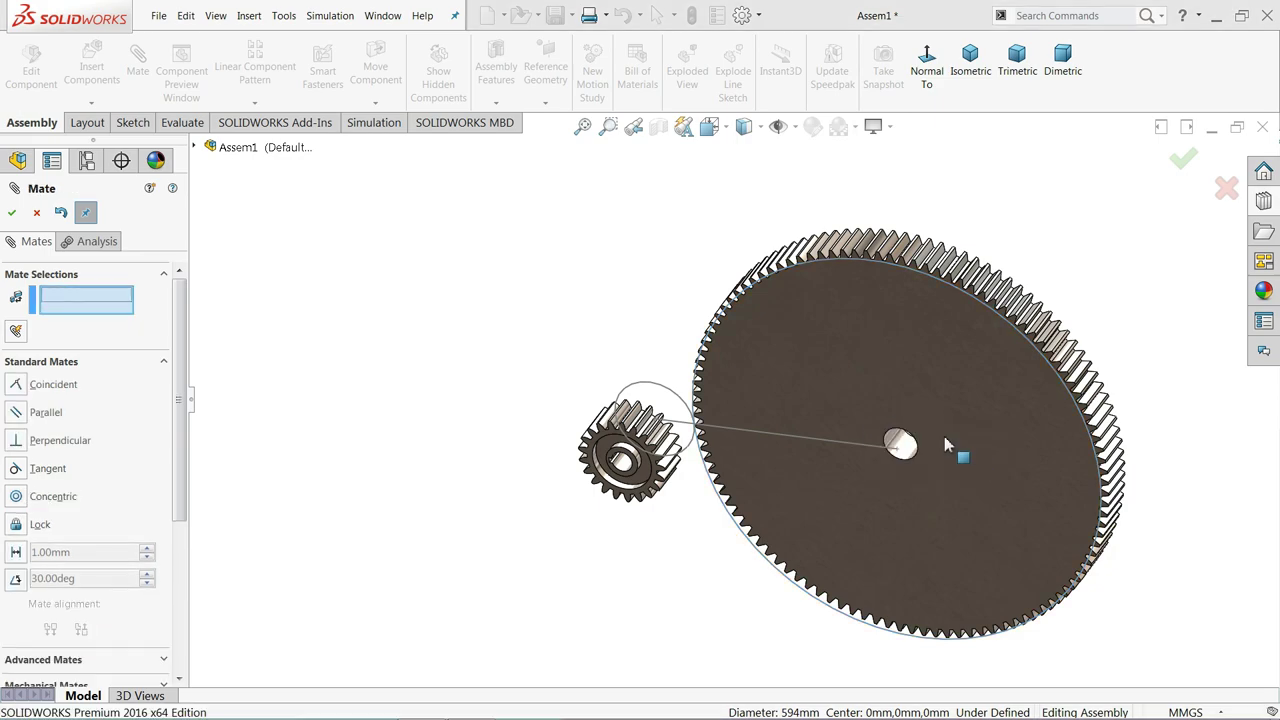
Add a coincident mate between the assembly's Front Plane and the large gear's flat side face
click(196, 147)
click(260, 221)
middle_drag(505, 305, 391, 314)
click(668, 370)
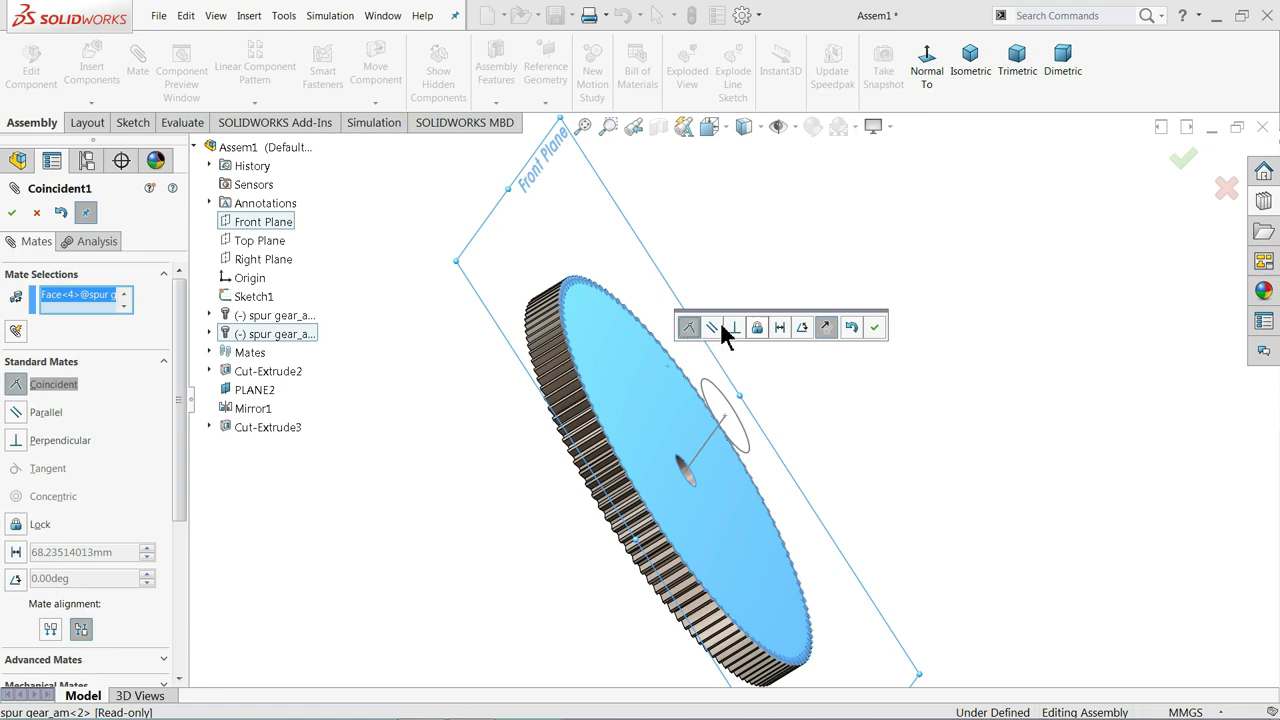
click(874, 327)
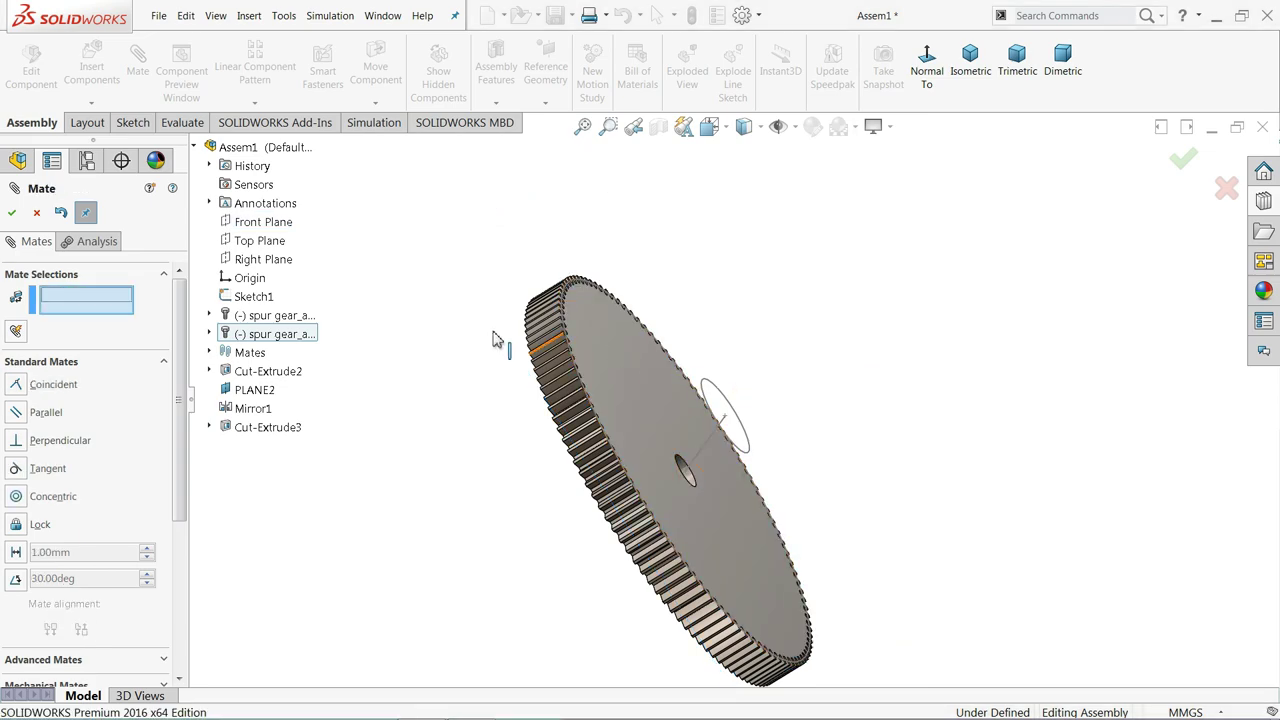
Add a coincident mate between the assembly's Front Plane and the small gear's toothed side face, and finish mating
click(257, 221)
middle_drag(631, 277, 648, 302)
scroll(812, 383, down, 4)
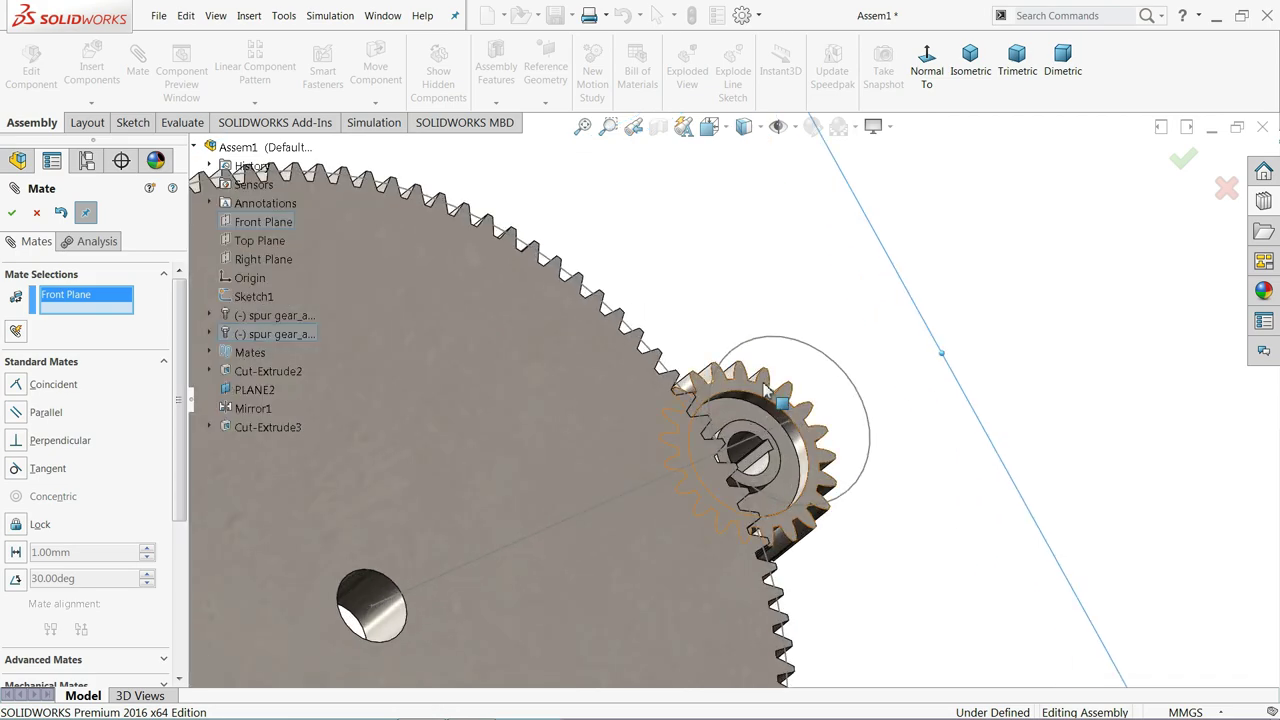
click(765, 390)
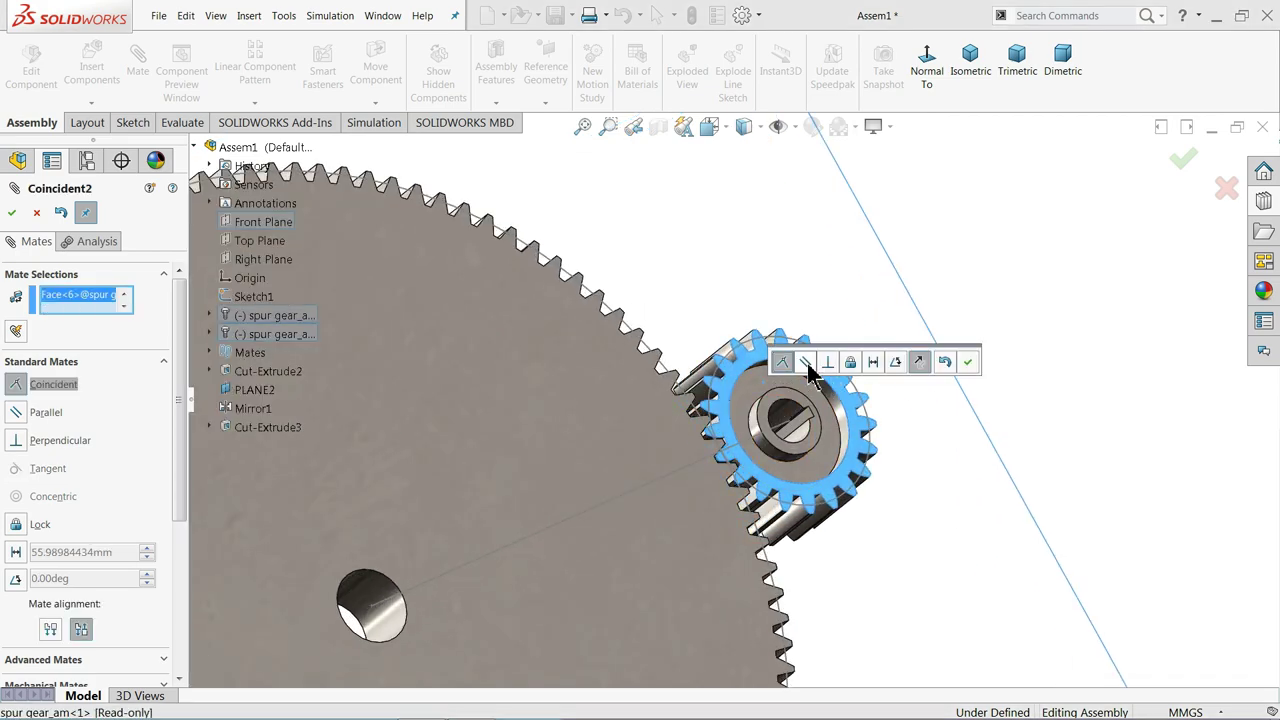
click(966, 365)
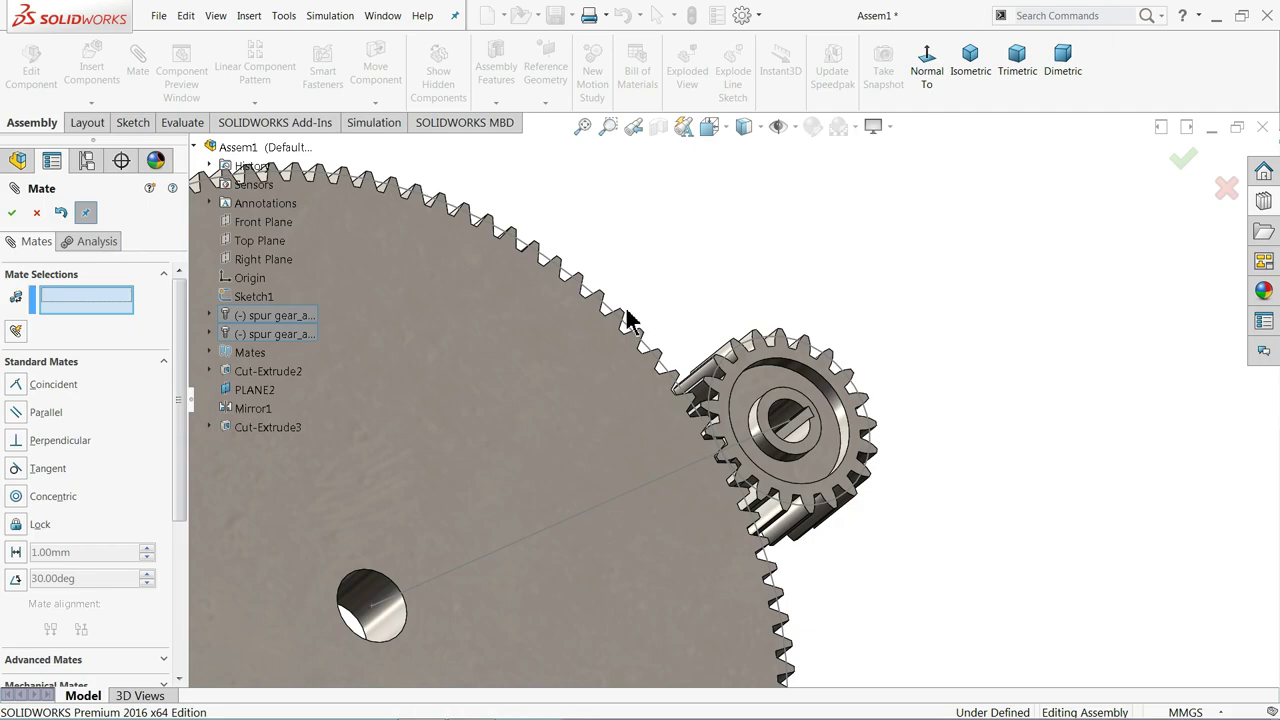
key(f)
middle_drag(880, 360, 803, 491)
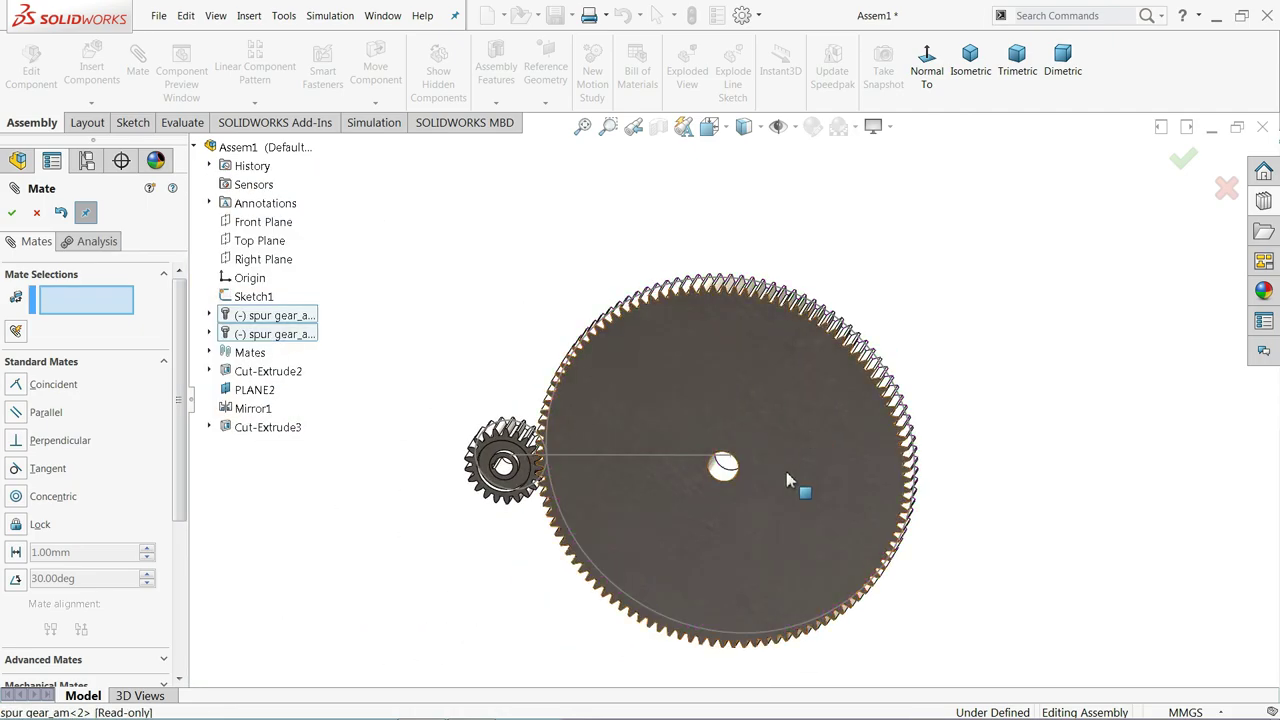
click(36, 214)
Hide the layout sketch Sketch1
scroll(643, 500, down, 3)
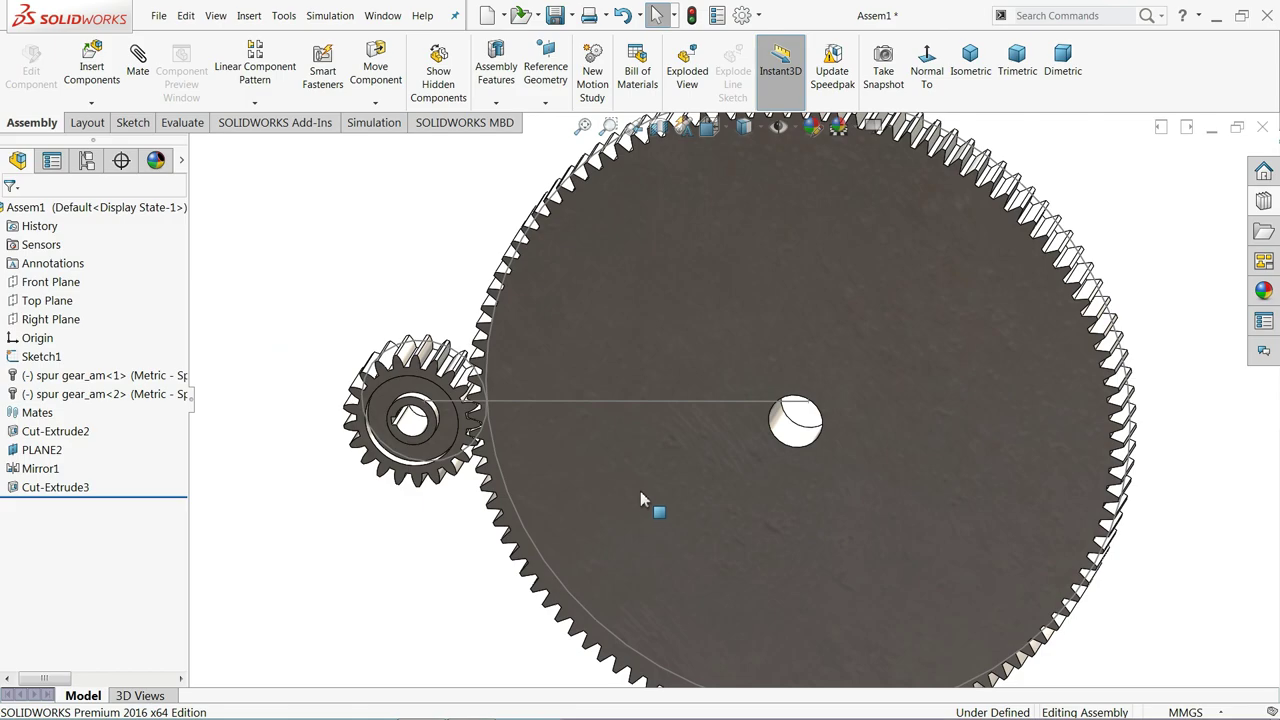
click(32, 356)
click(30, 340)
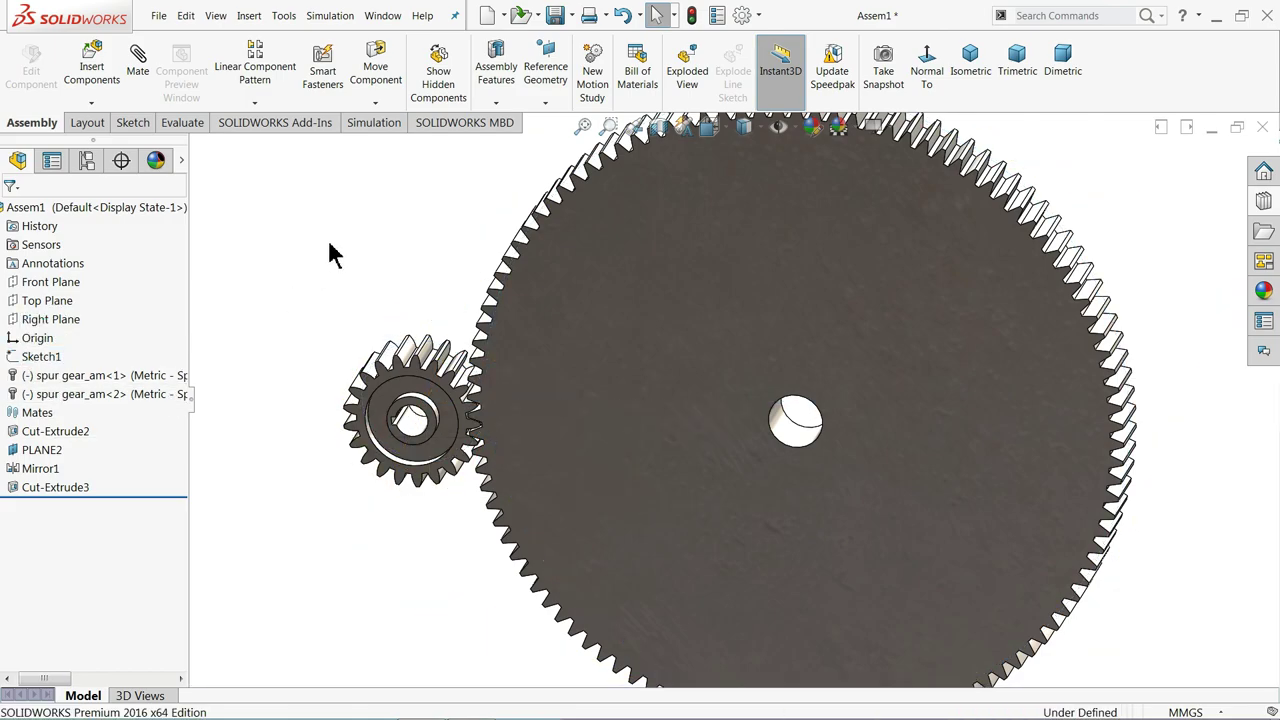
Start an assembly sketch on the large gear's flat side face, viewed normal to the sketch plane
scroll(730, 400, up, 3)
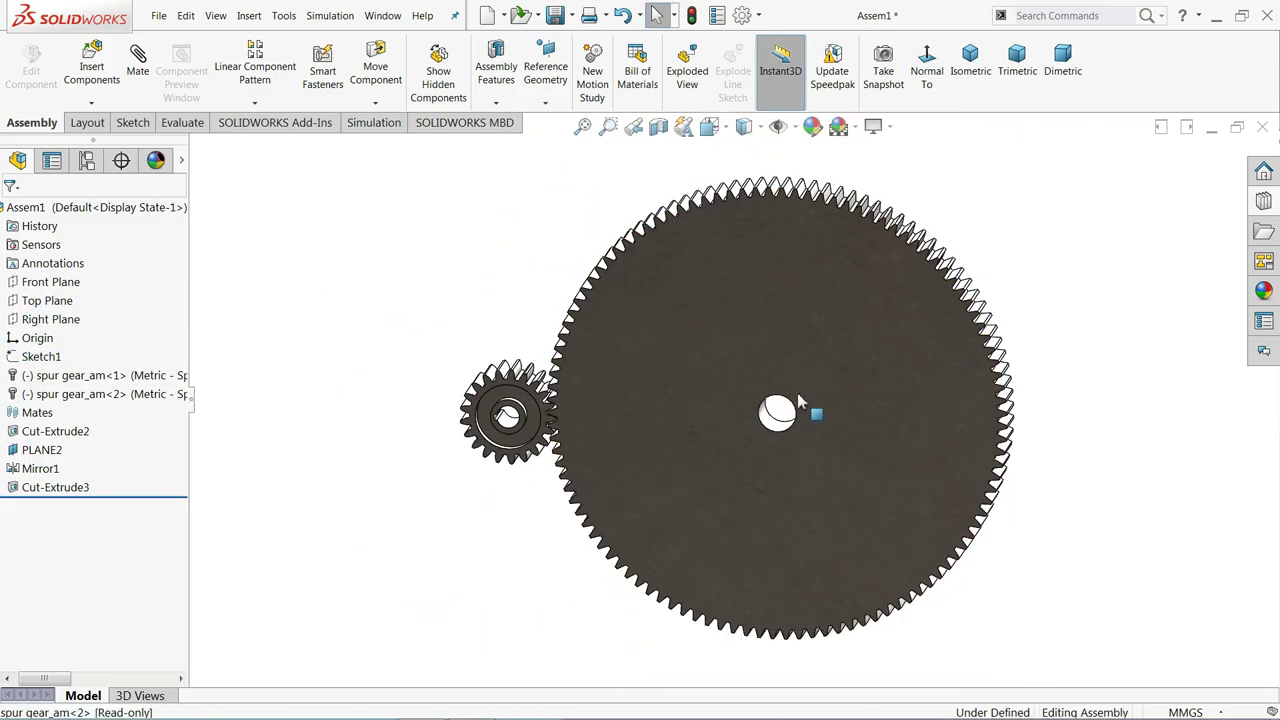
scroll(713, 347, down, 3)
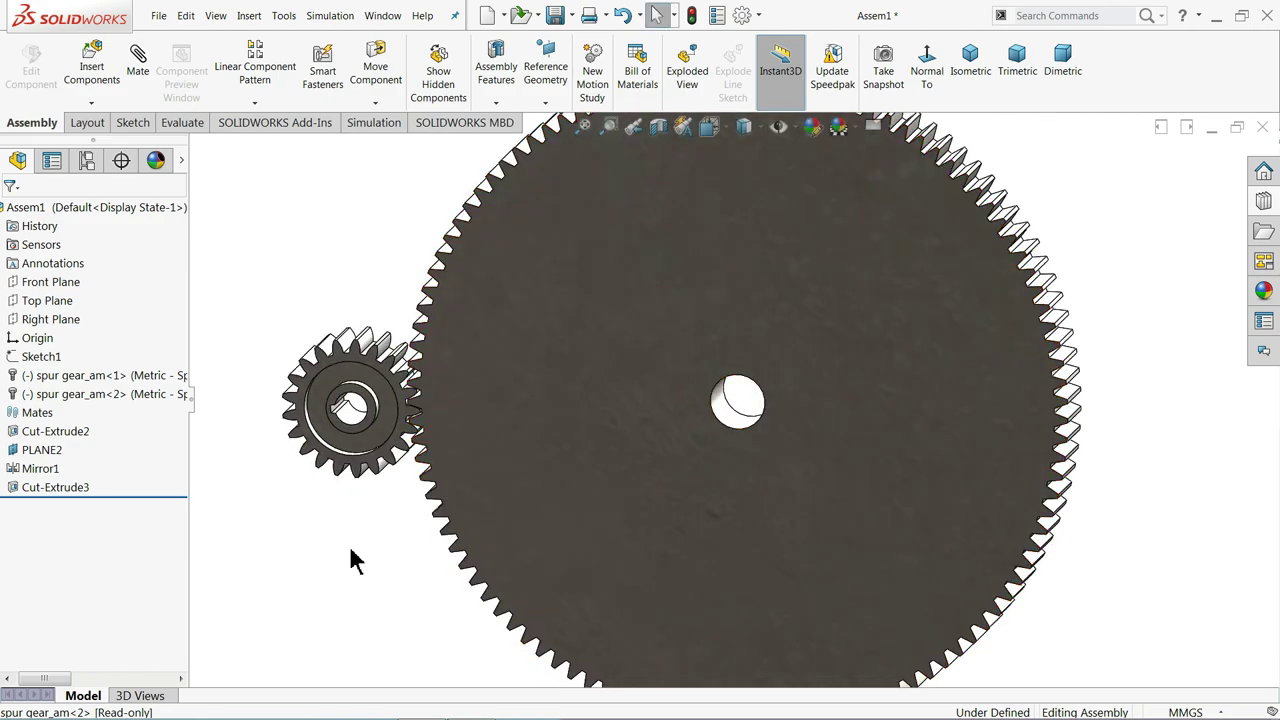
scroll(805, 436, up, 2)
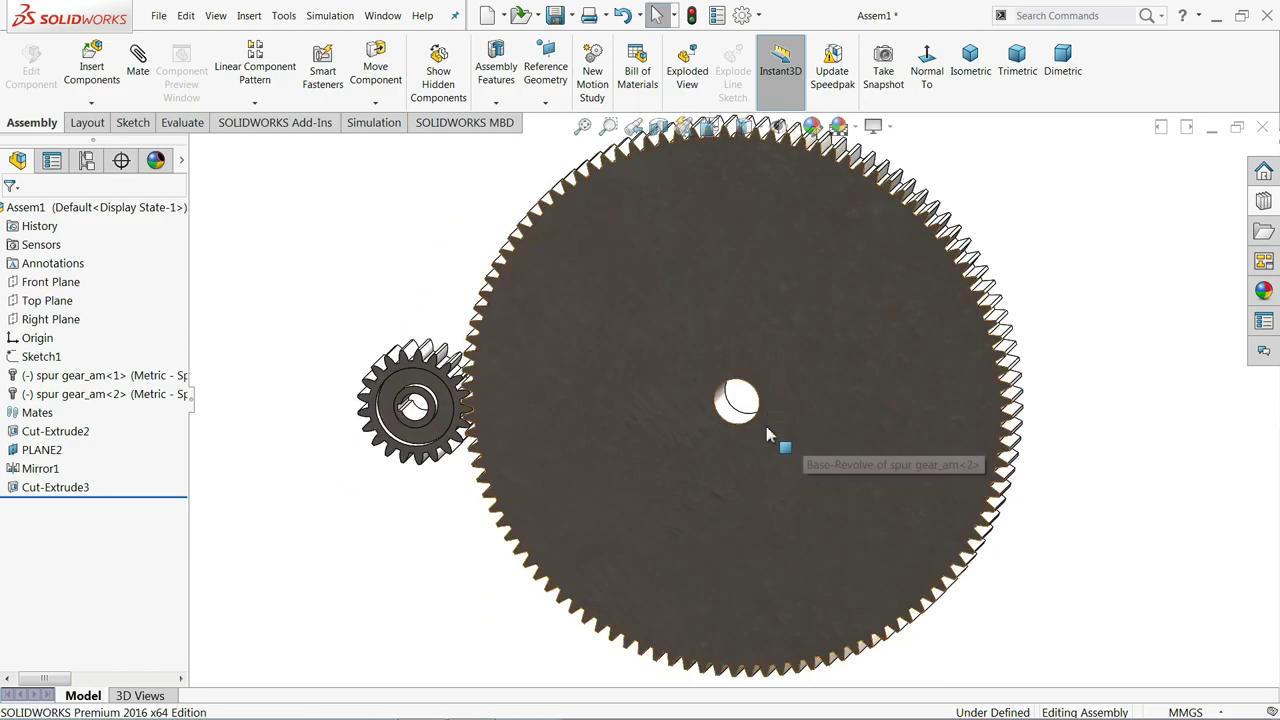
click(785, 442)
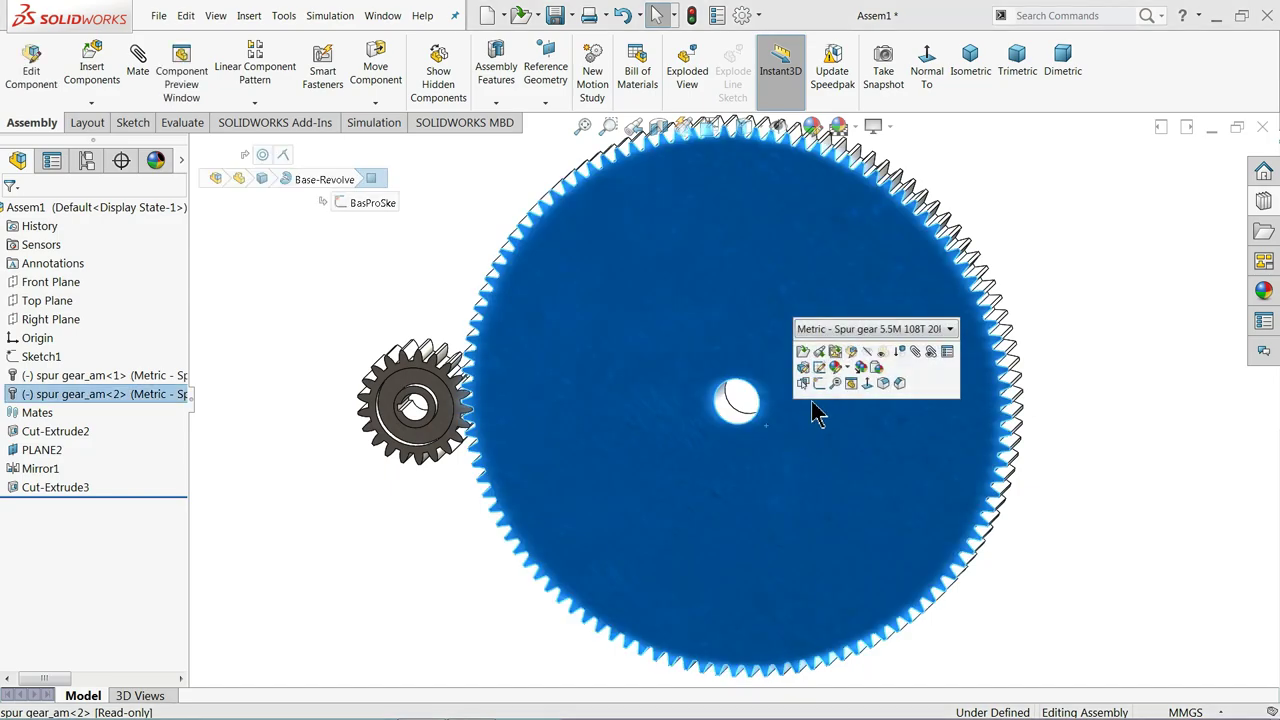
click(817, 406)
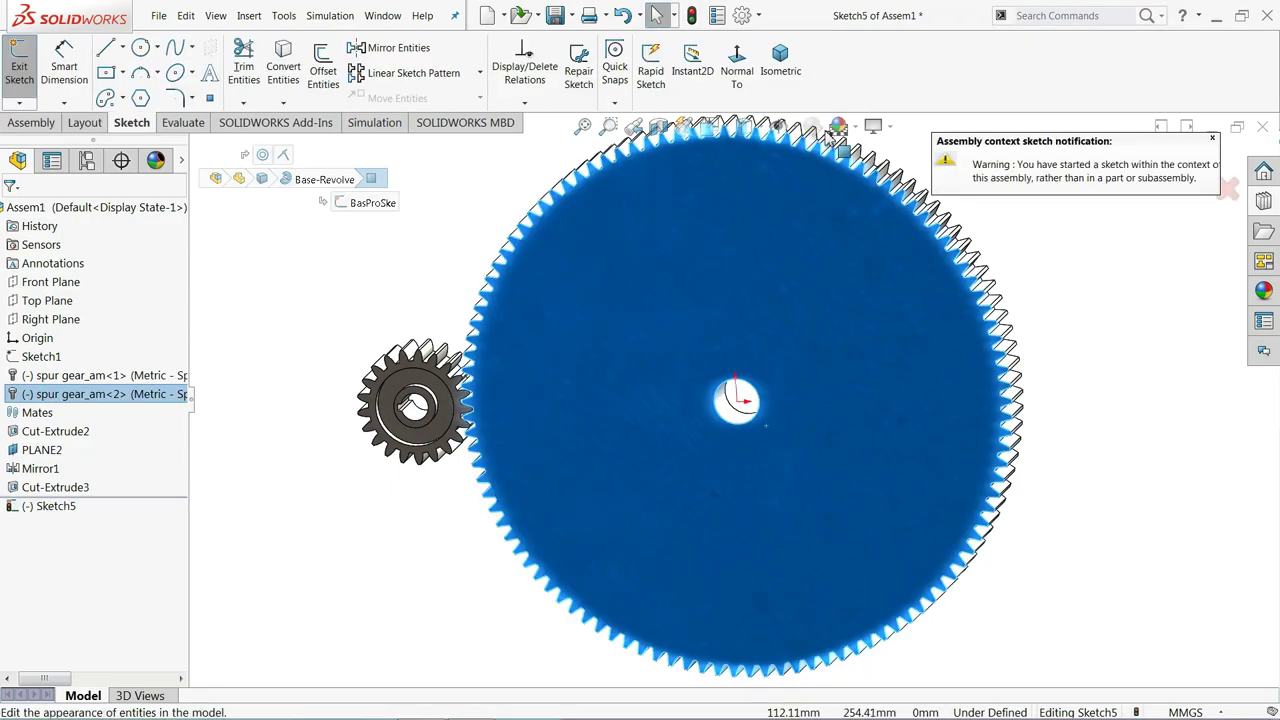
click(737, 62)
scroll(735, 395, down, 3)
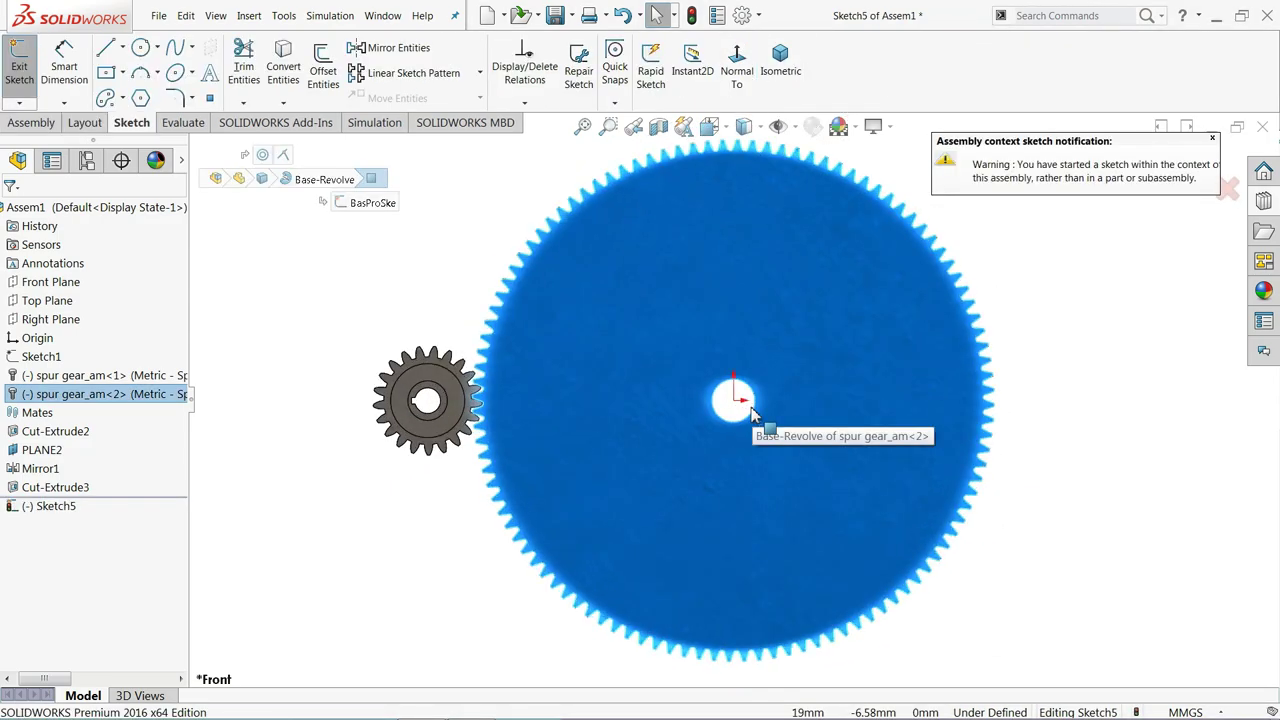
Sketch two circles centred on the origin, about 171 mm and 446 mm in diameter, on the large gear's face
key(c)
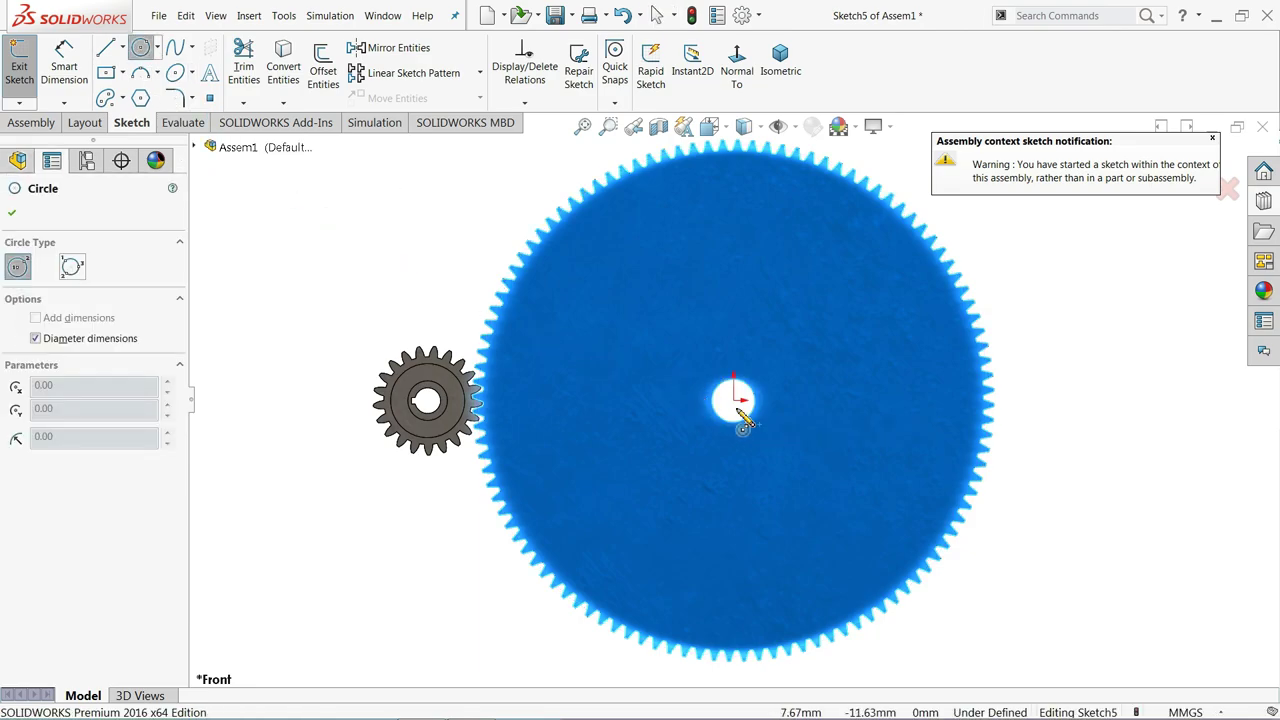
click(735, 400)
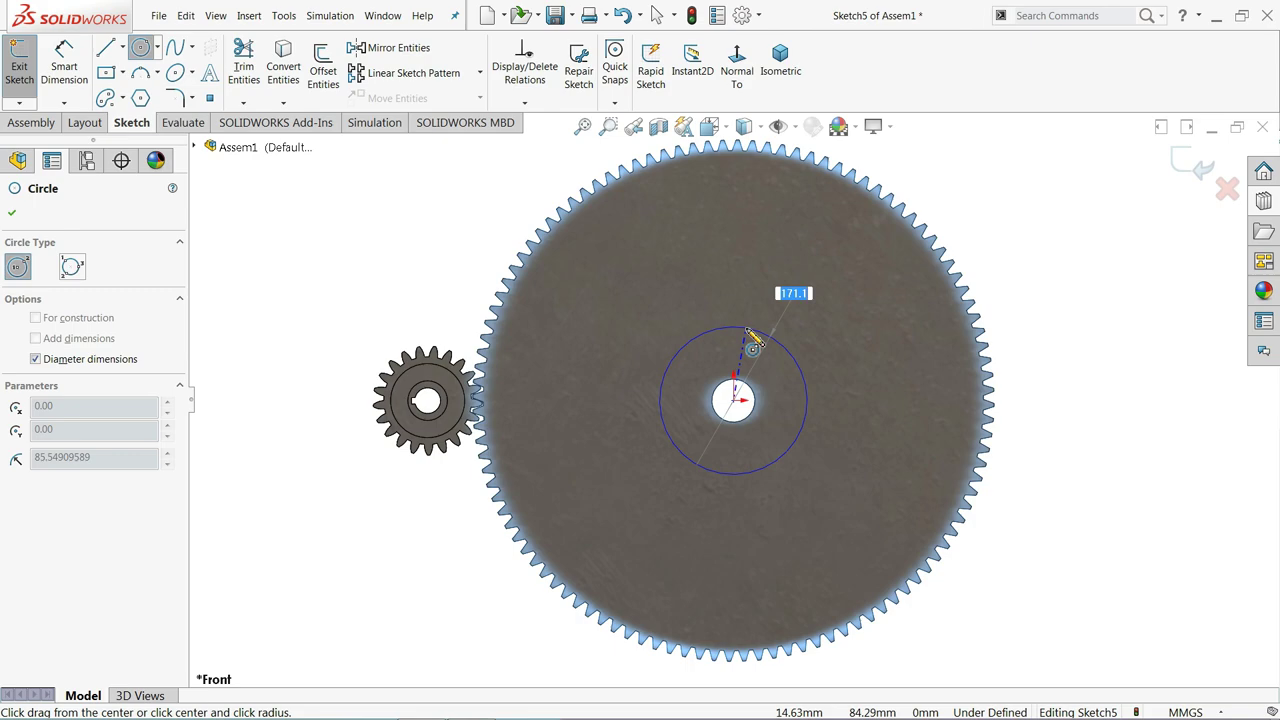
click(746, 332)
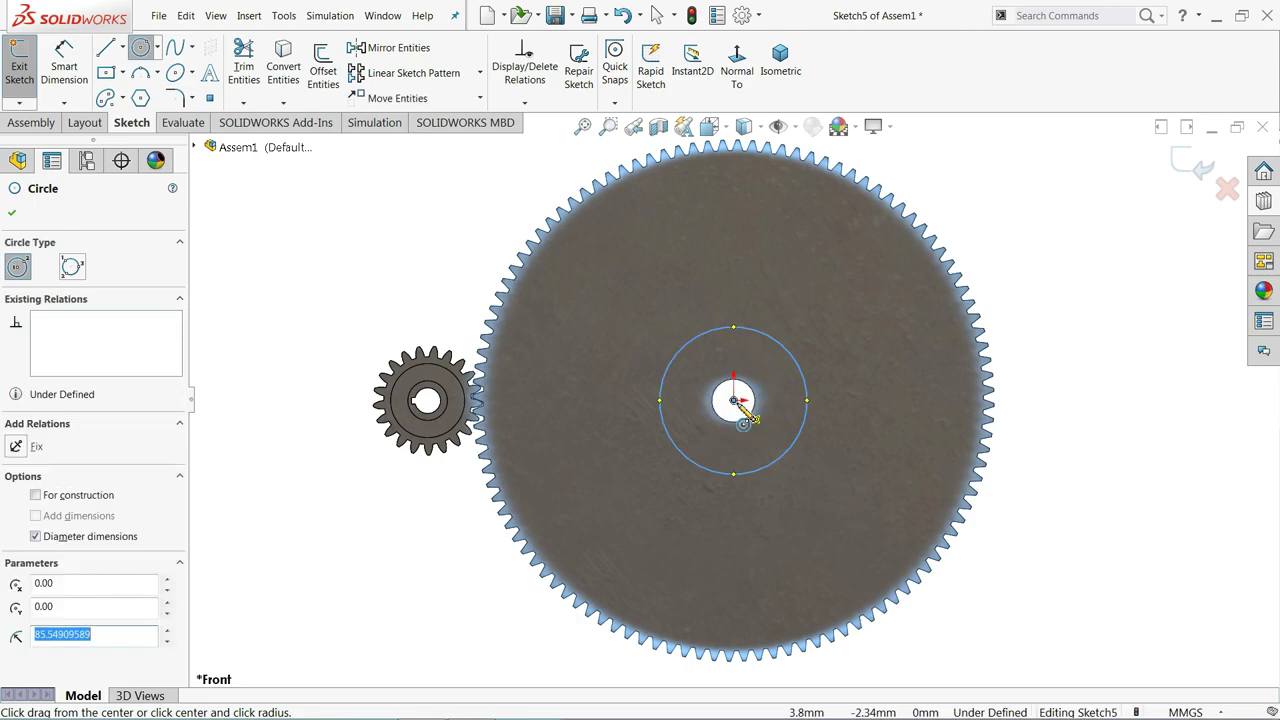
click(735, 401)
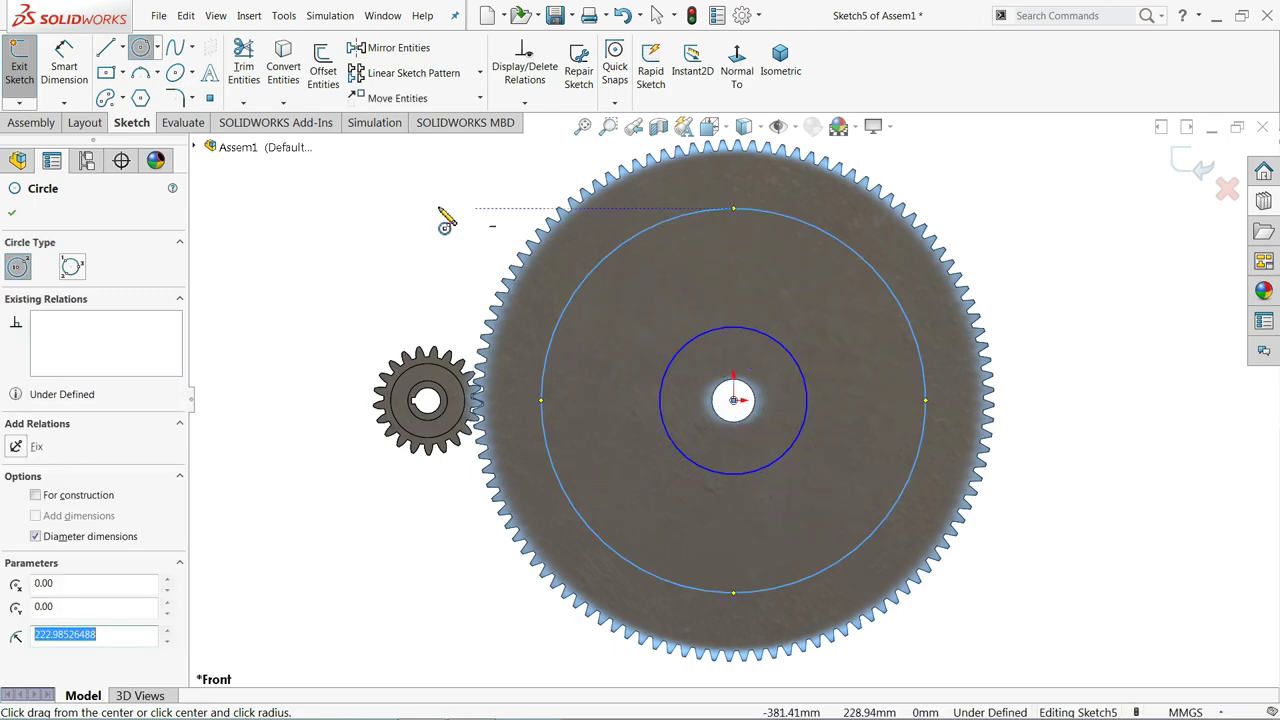
Dimension the outer sketch circle's diameter as 547.25 mm
click(76, 73)
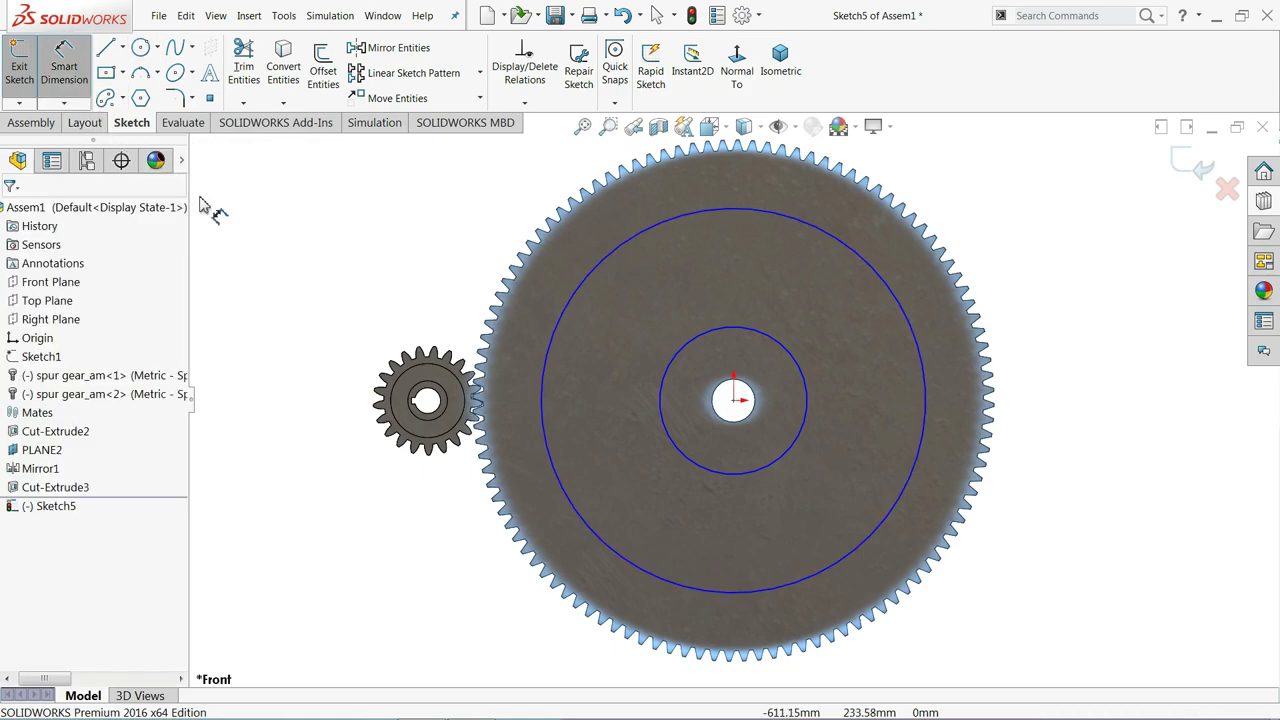
click(543, 377)
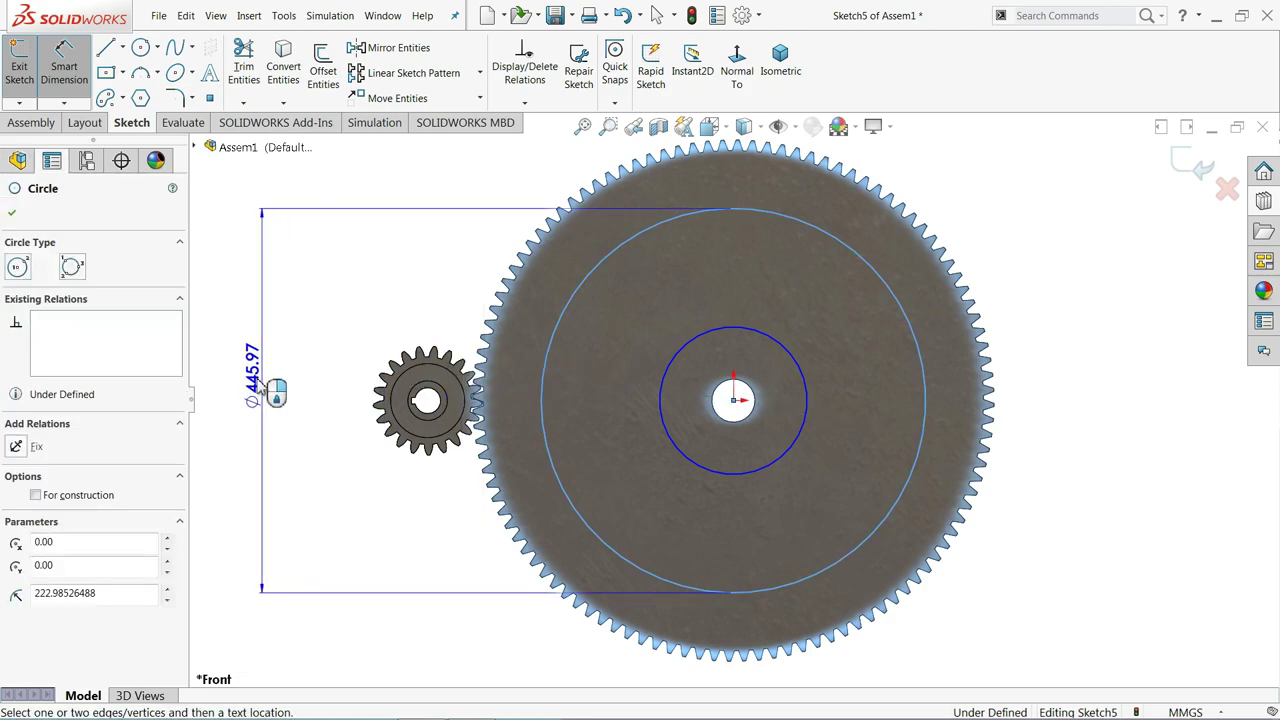
click(232, 390)
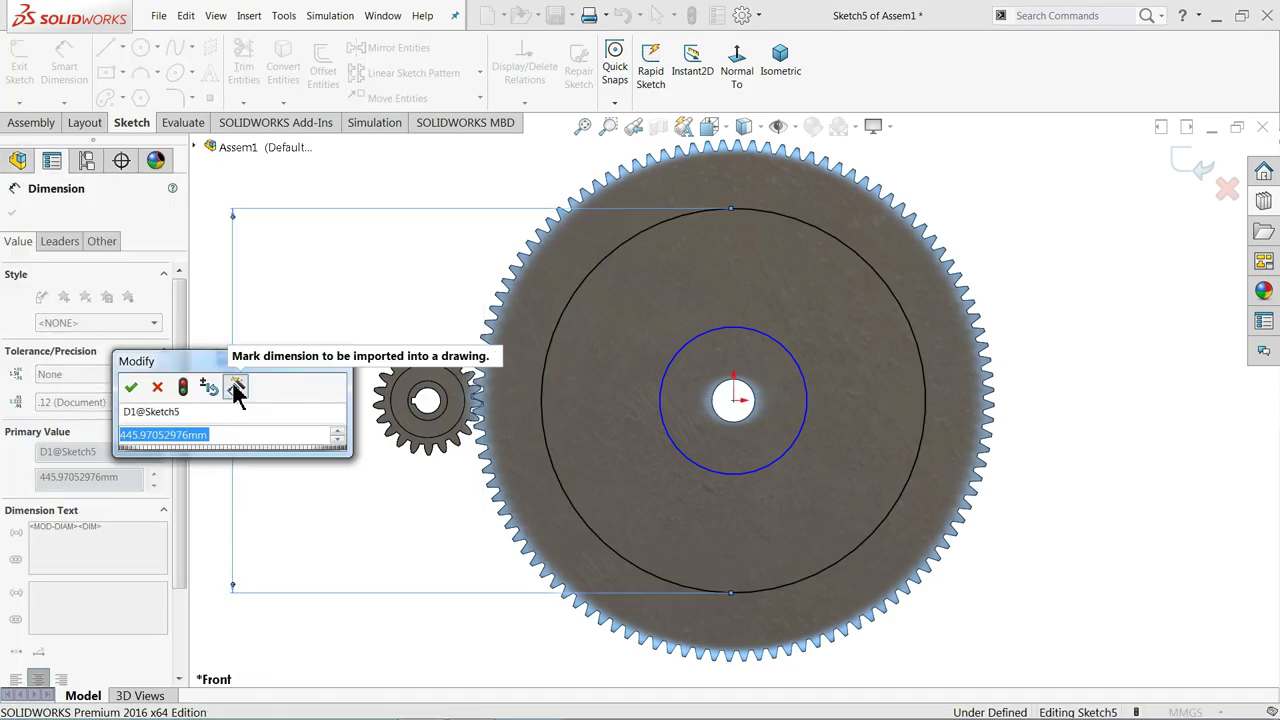
text(547)
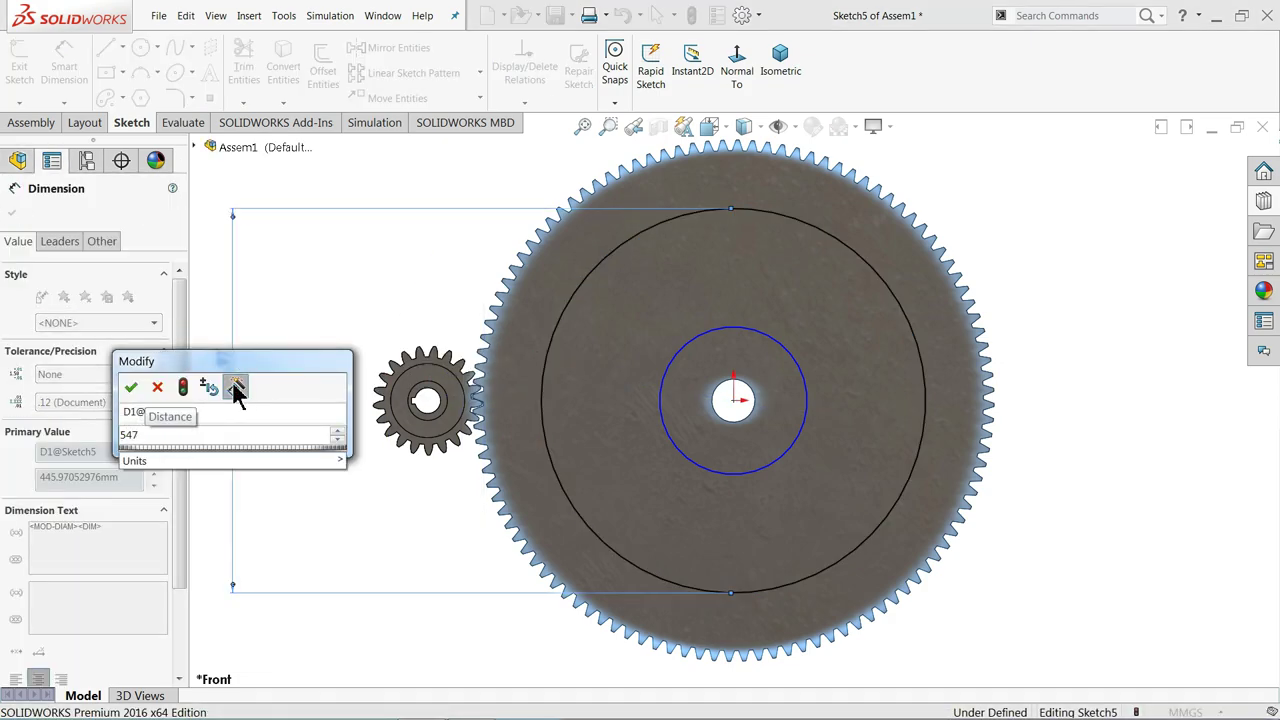
text(.25)
key(Return)
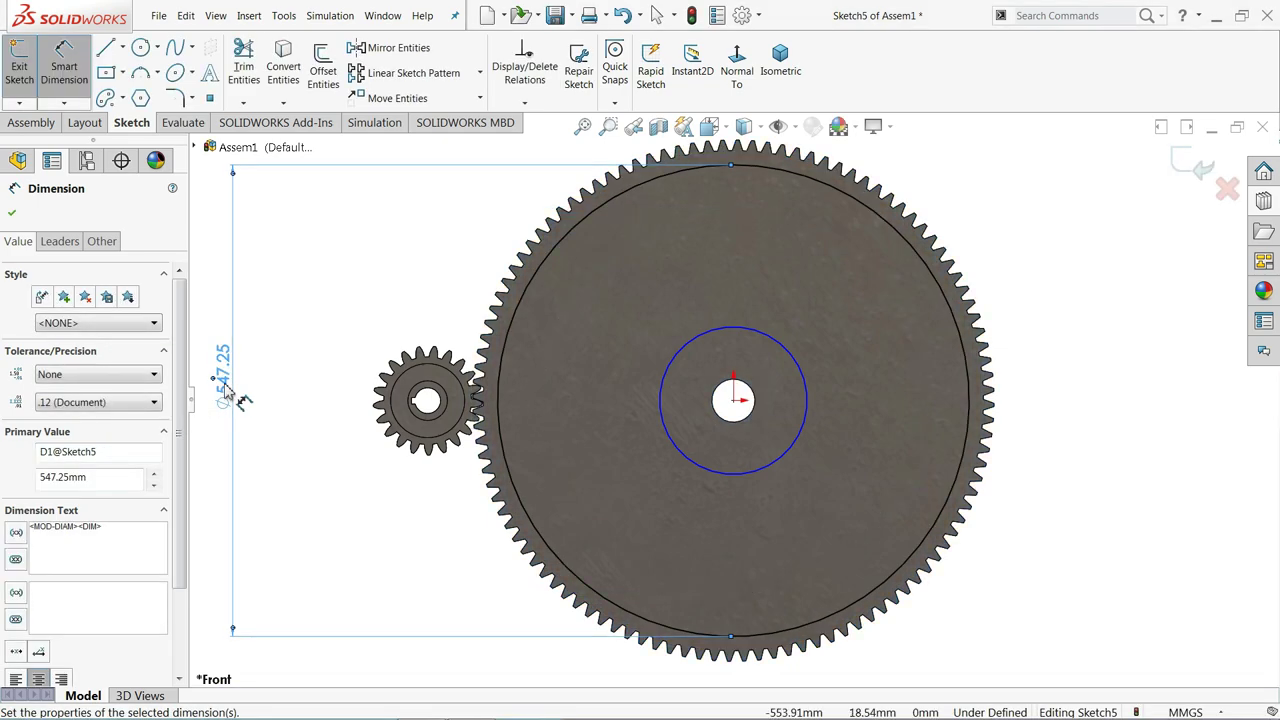
Dimension the inner sketch circle's diameter on the large gear's face as 150 mm
click(661, 412)
click(304, 421)
text(150)
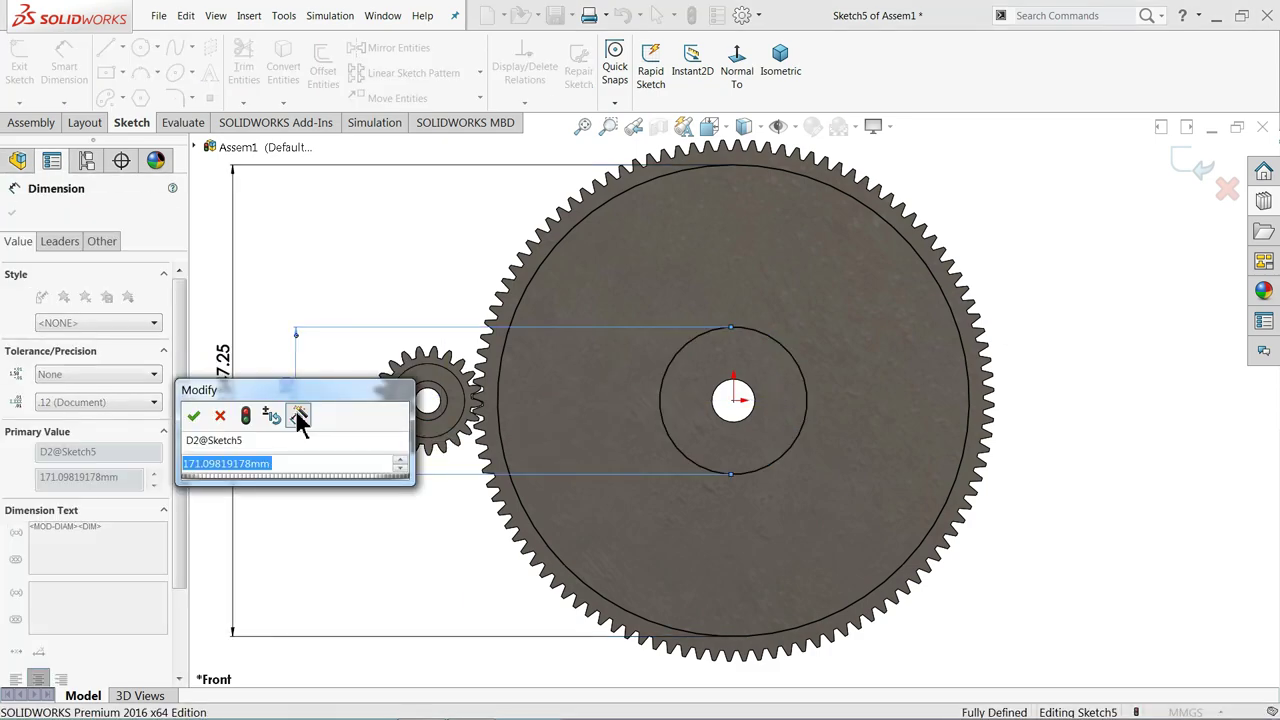
key(Return)
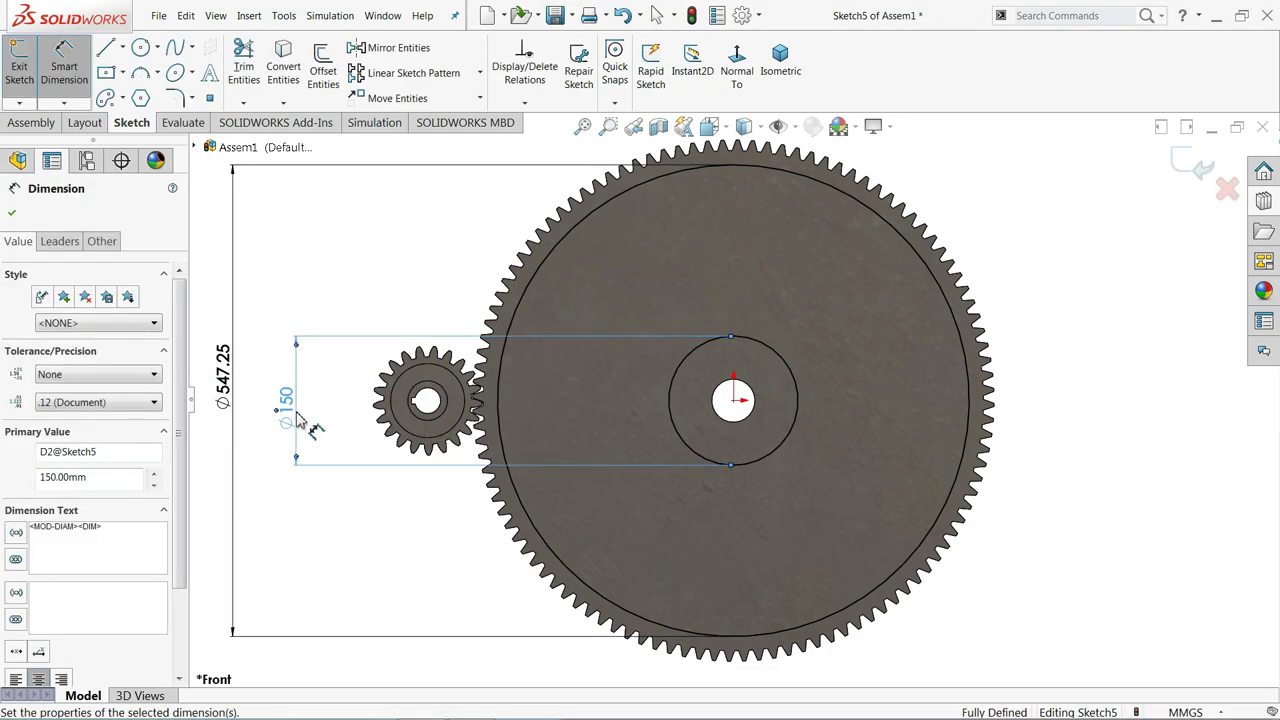
Make an assembly extruded cut of the ring between the two circles, blind to a depth of 18.5 mm
click(33, 123)
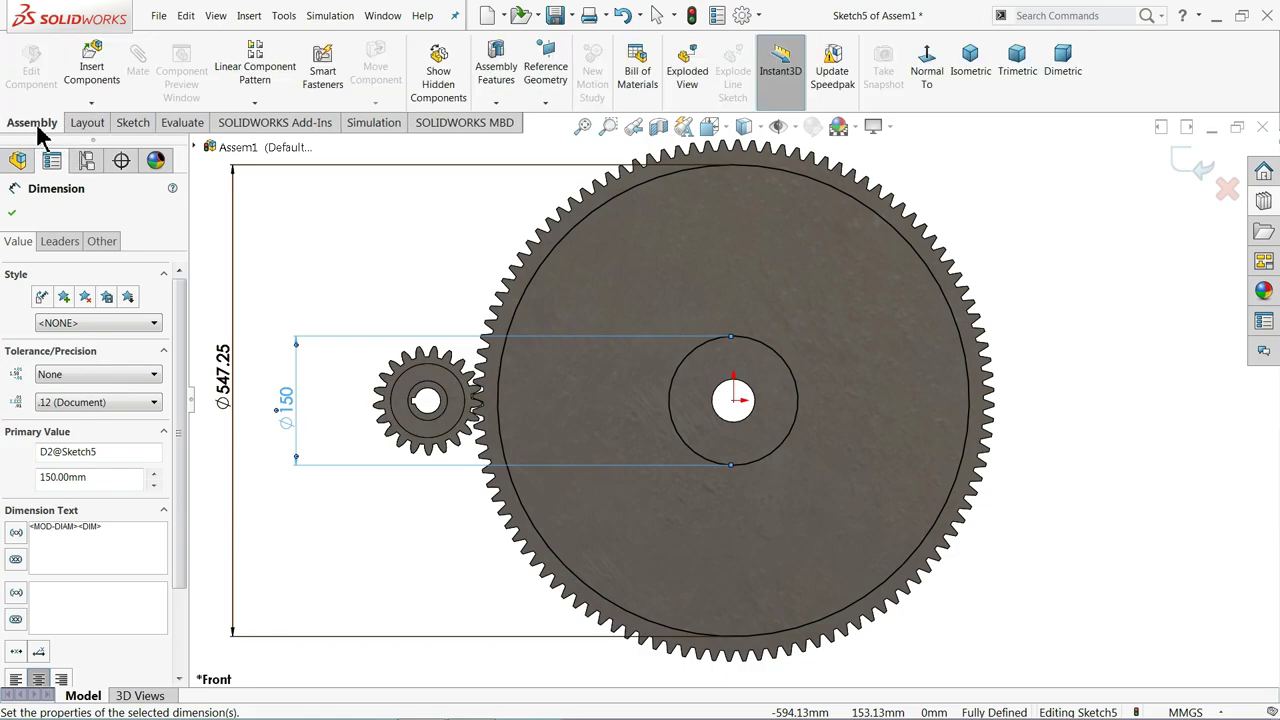
click(495, 103)
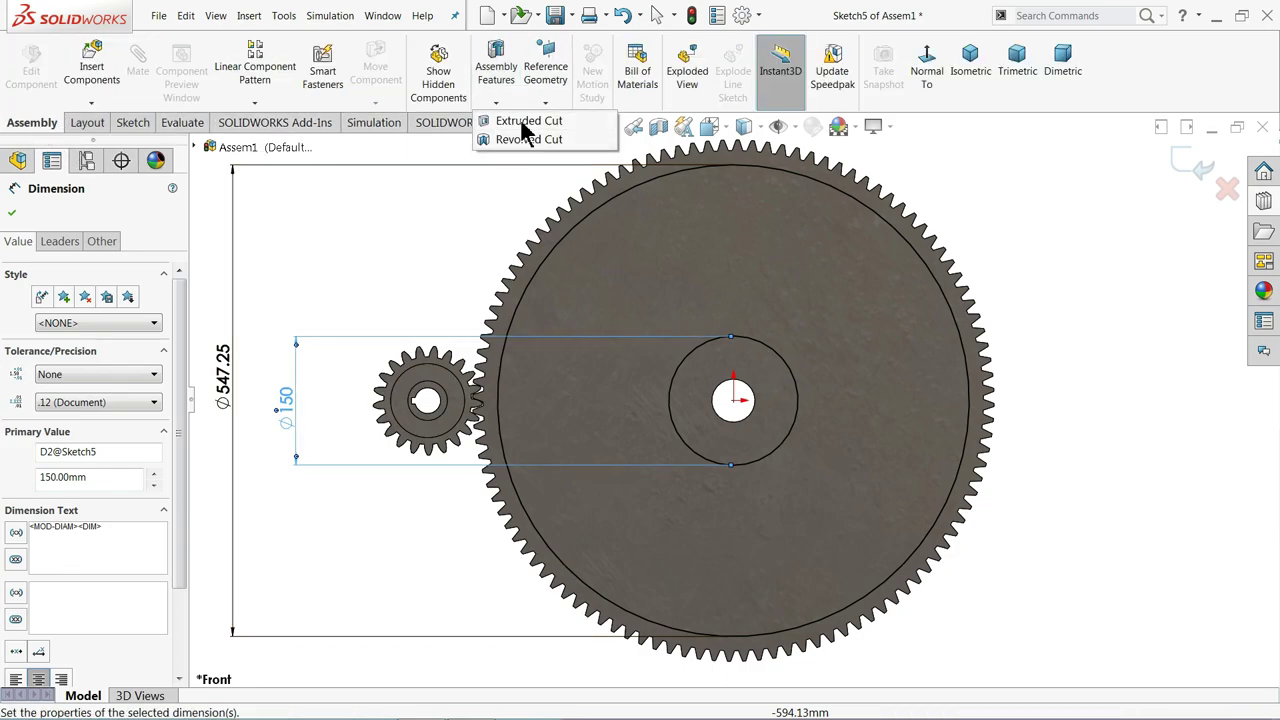
click(505, 121)
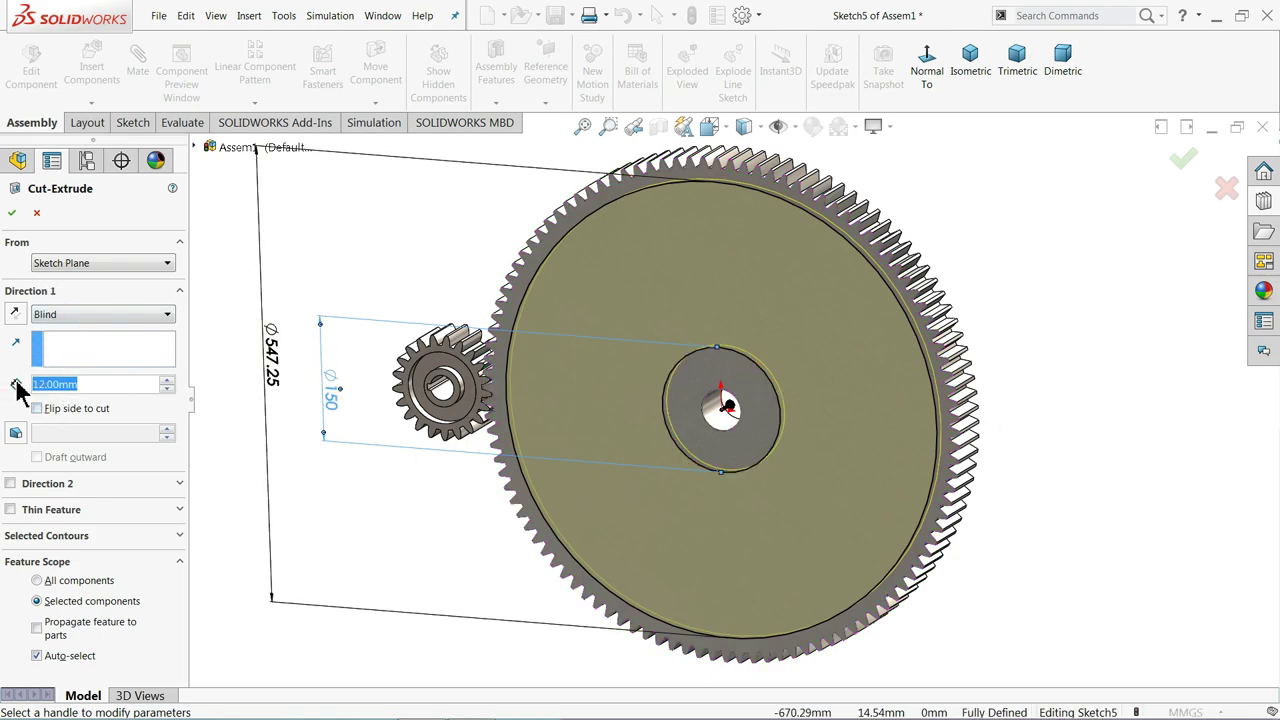
text(18)
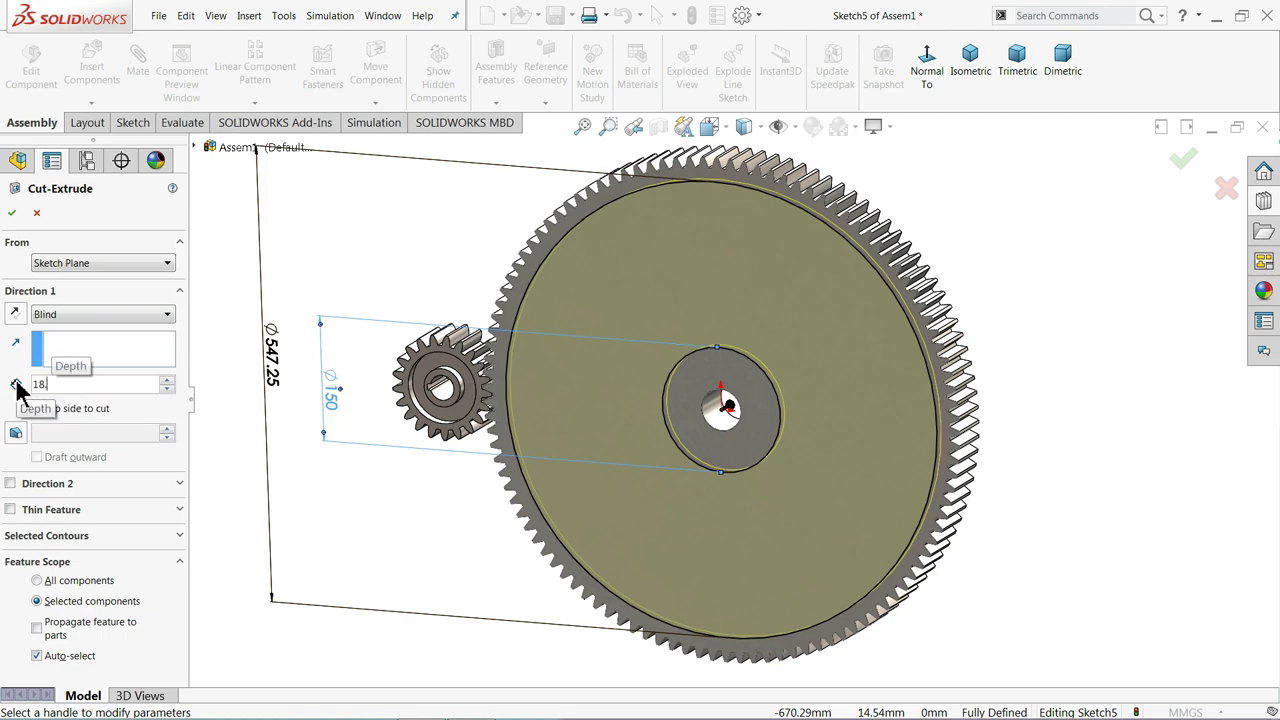
key(Return)
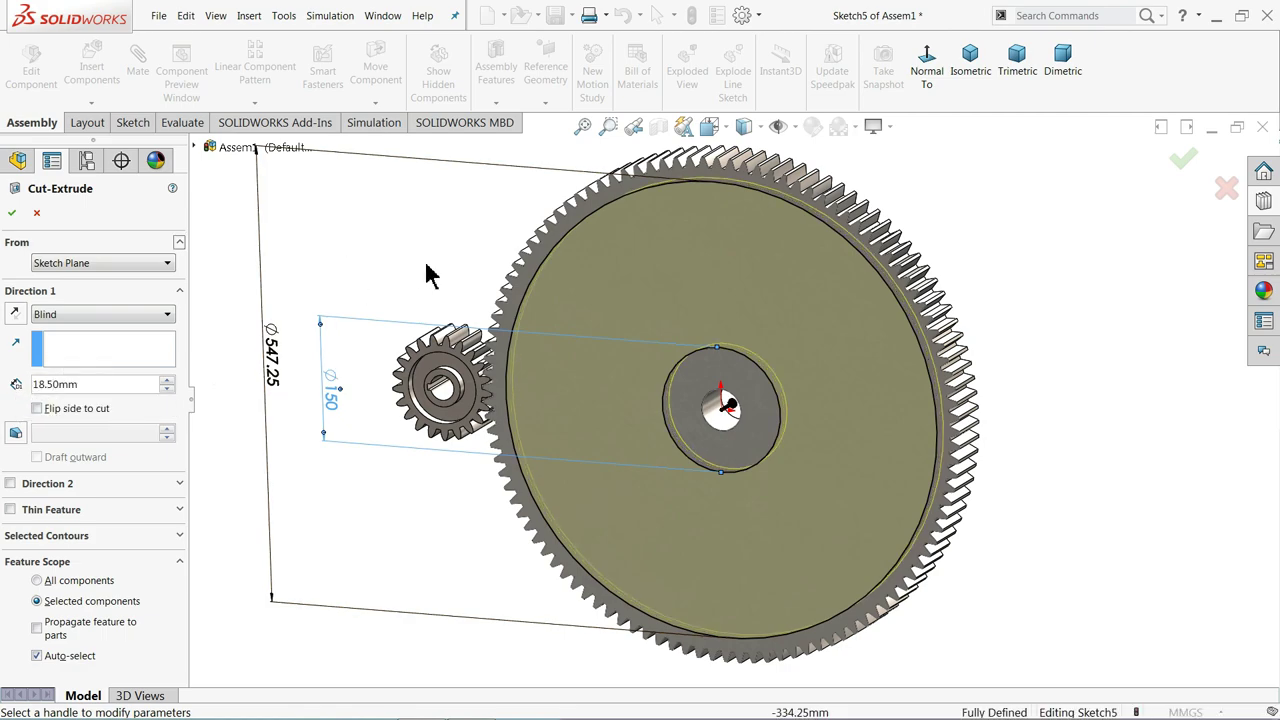
click(11, 213)
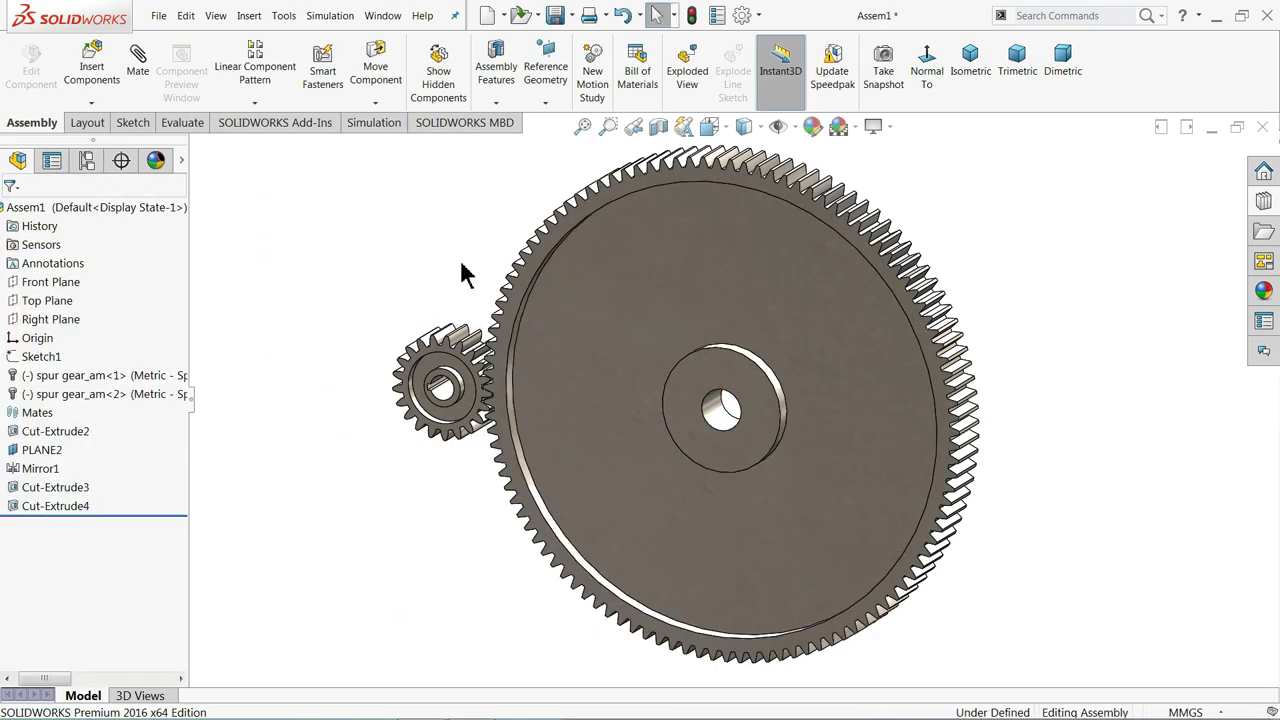
Create a reference plane midway between the two opposite side faces of the large gear's toothed rim
click(545, 103)
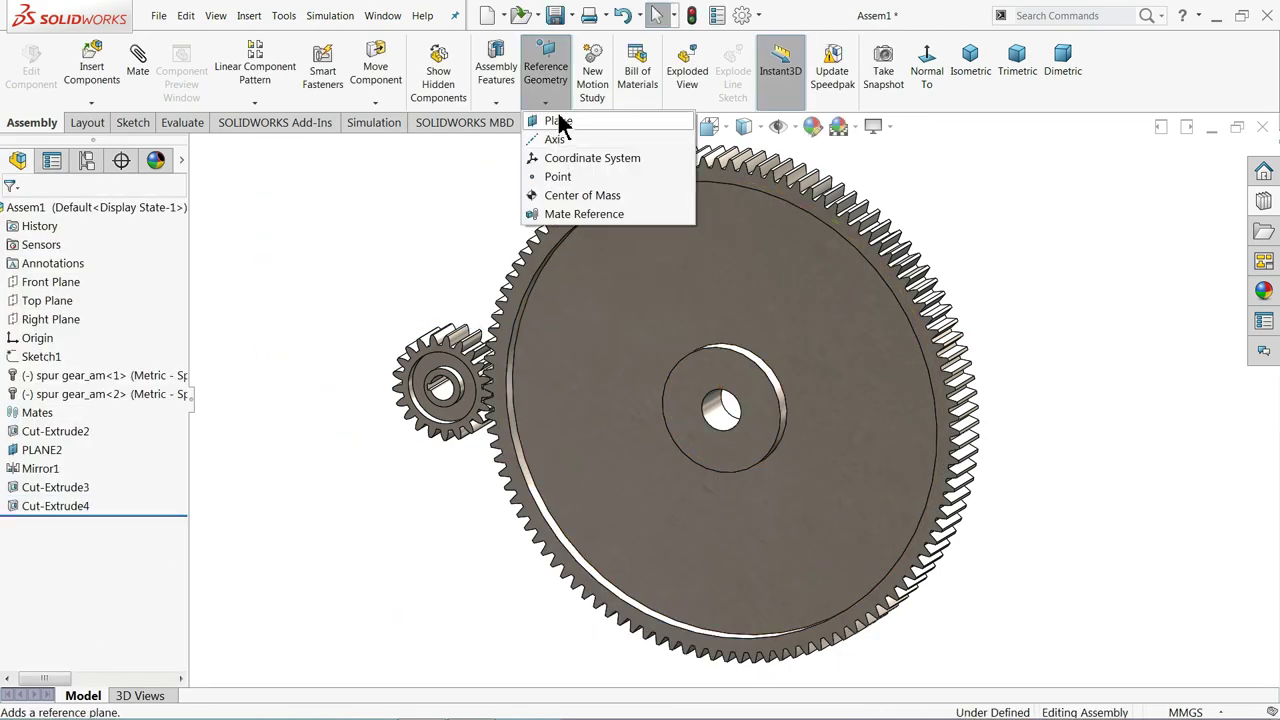
click(558, 121)
click(651, 210)
middle_drag(651, 210, 544, 265)
click(680, 323)
middle_drag(680, 323, 790, 322)
scroll(697, 250, down, 3)
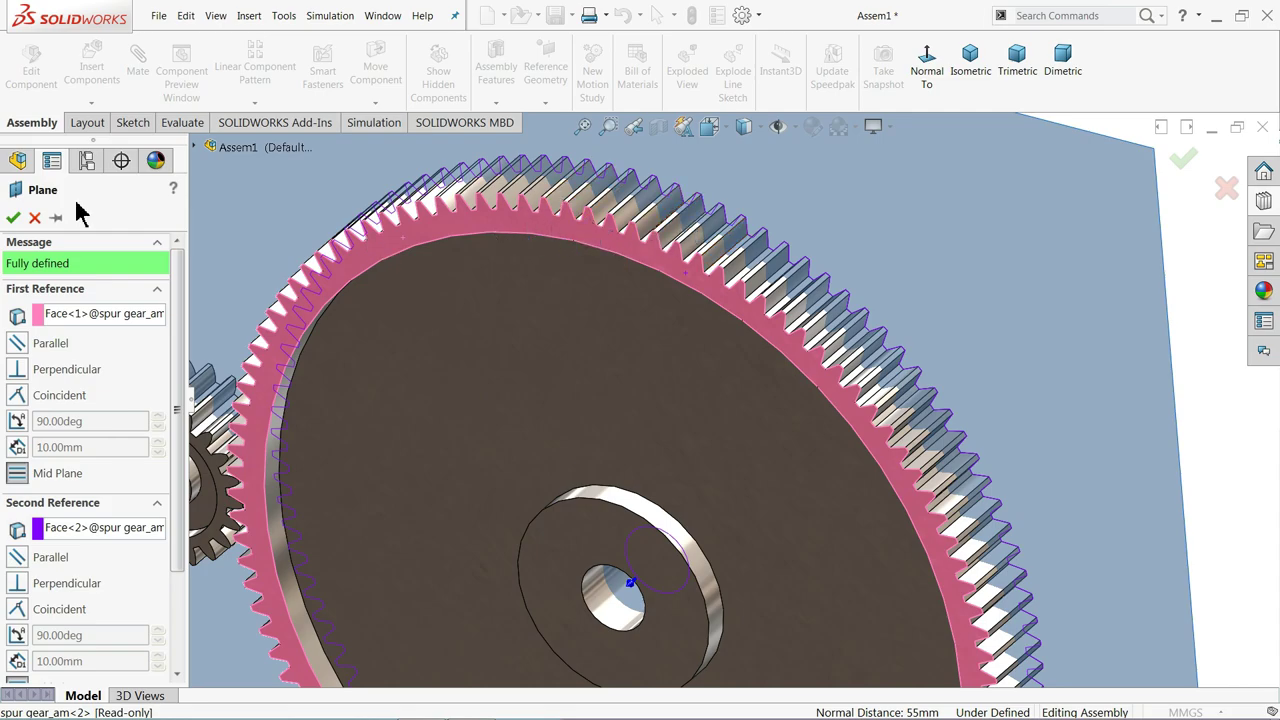
click(12, 218)
Mirror the ring cut Cut-Extrude4 about PLANE3 to the large gear's opposite side
scroll(700, 300, up, 5)
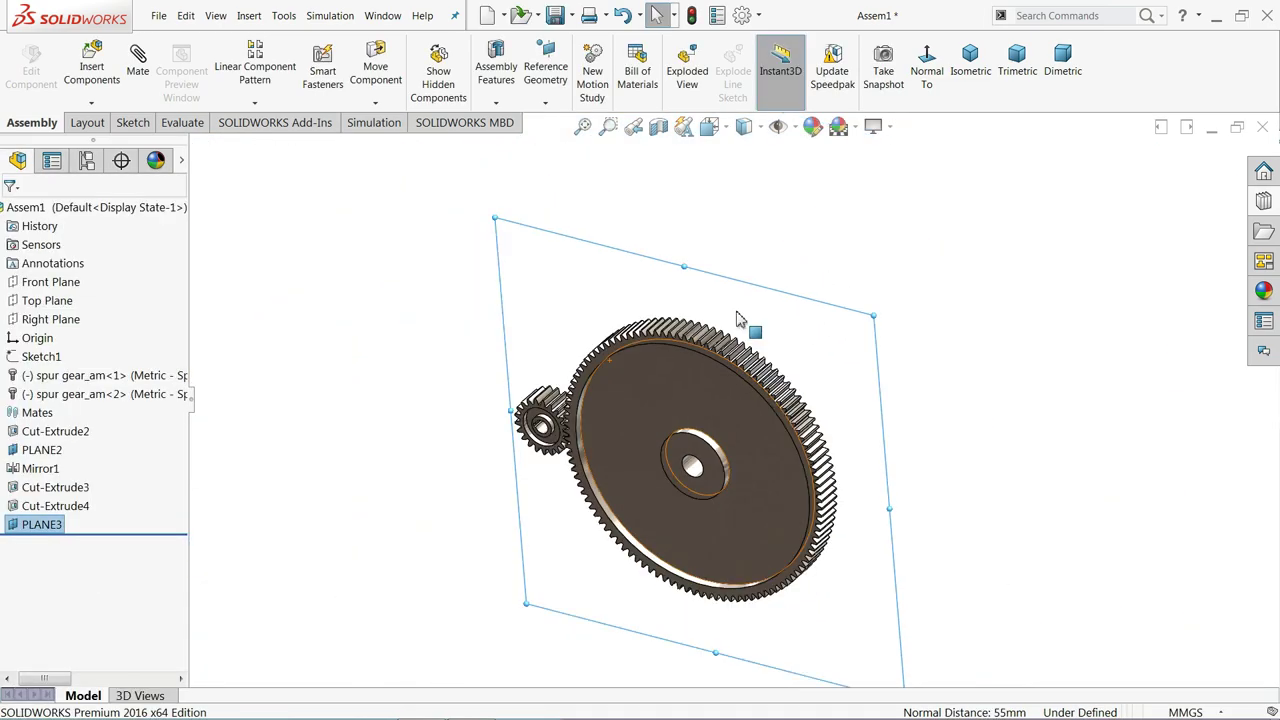
middle_drag(785, 307, 783, 288)
scroll(688, 449, down, 4)
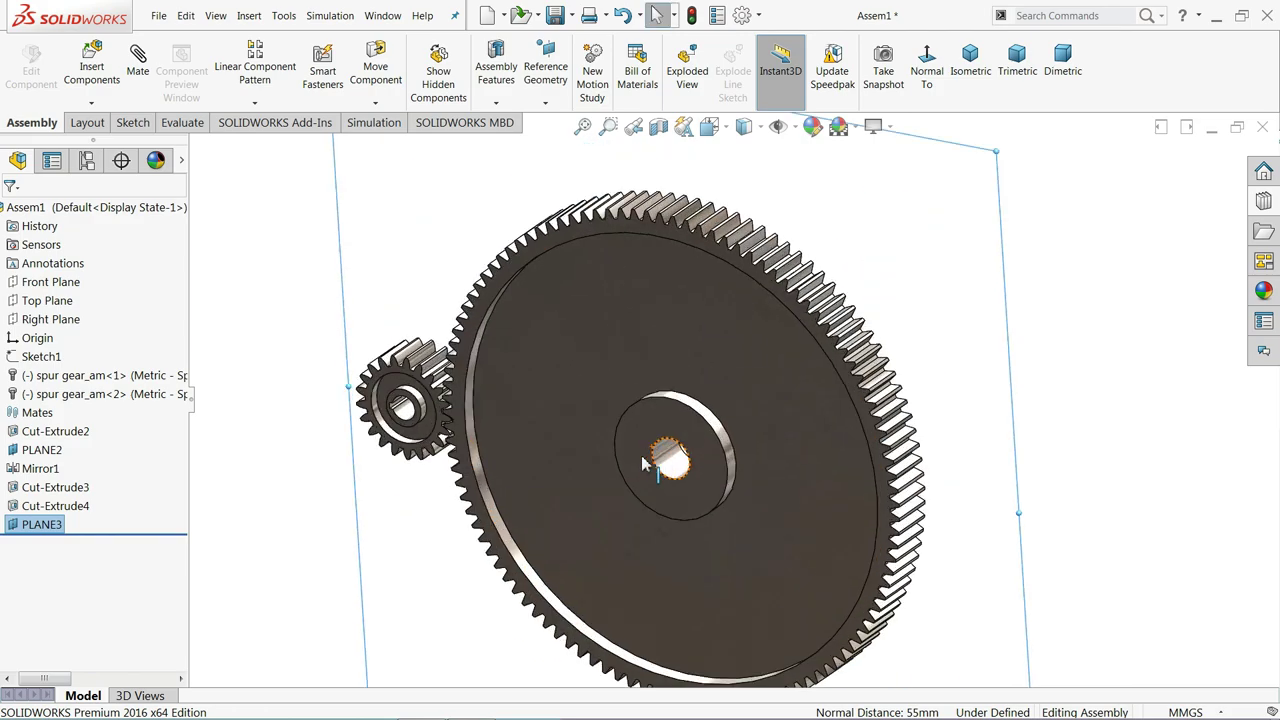
click(497, 103)
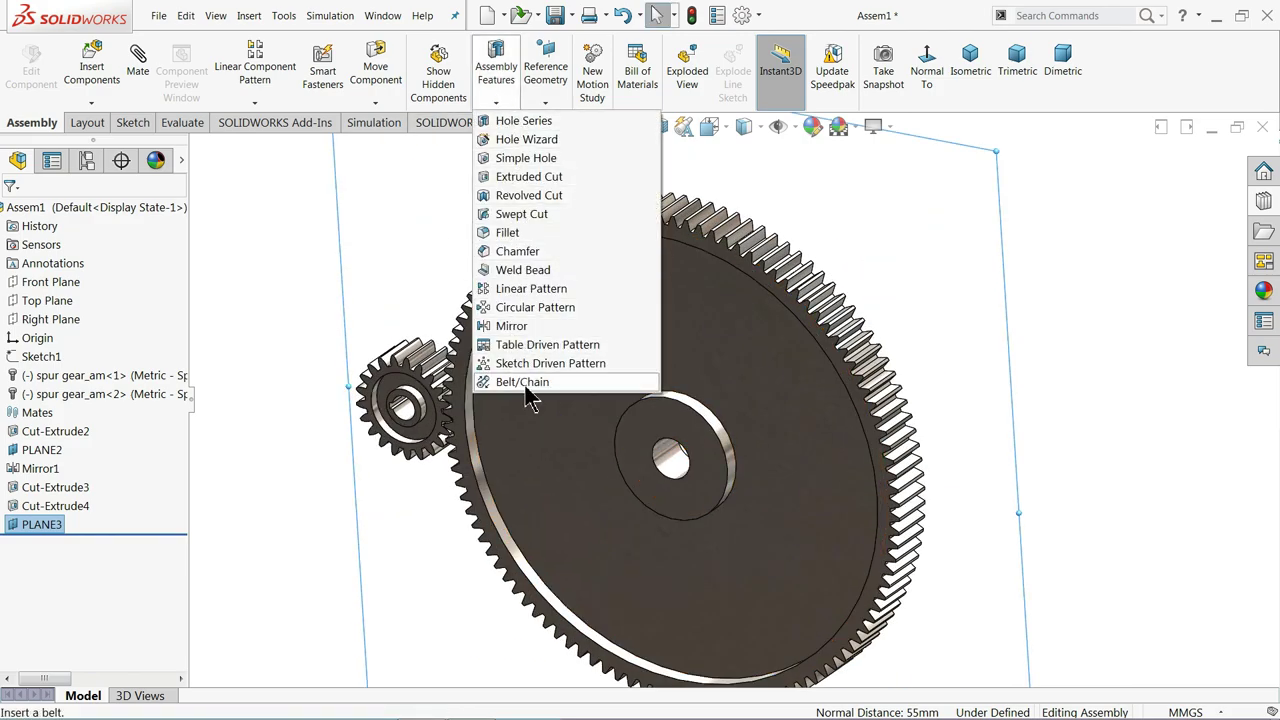
click(515, 326)
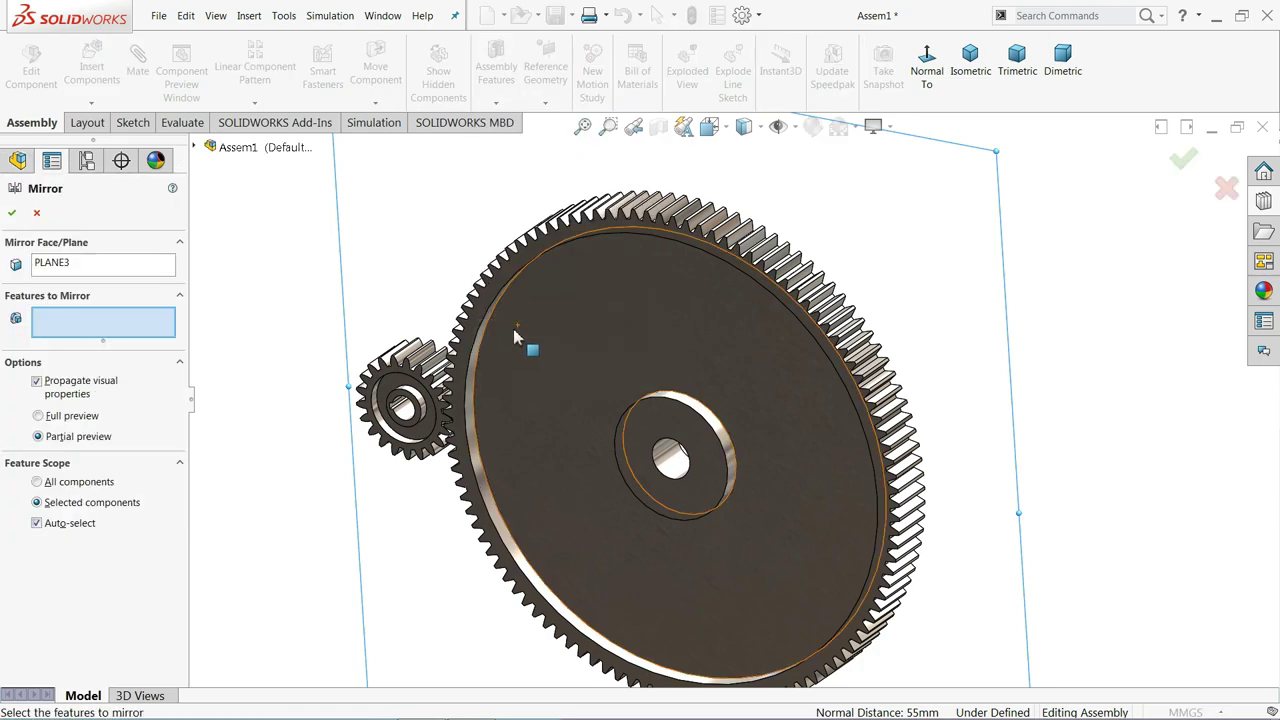
click(57, 265)
click(57, 322)
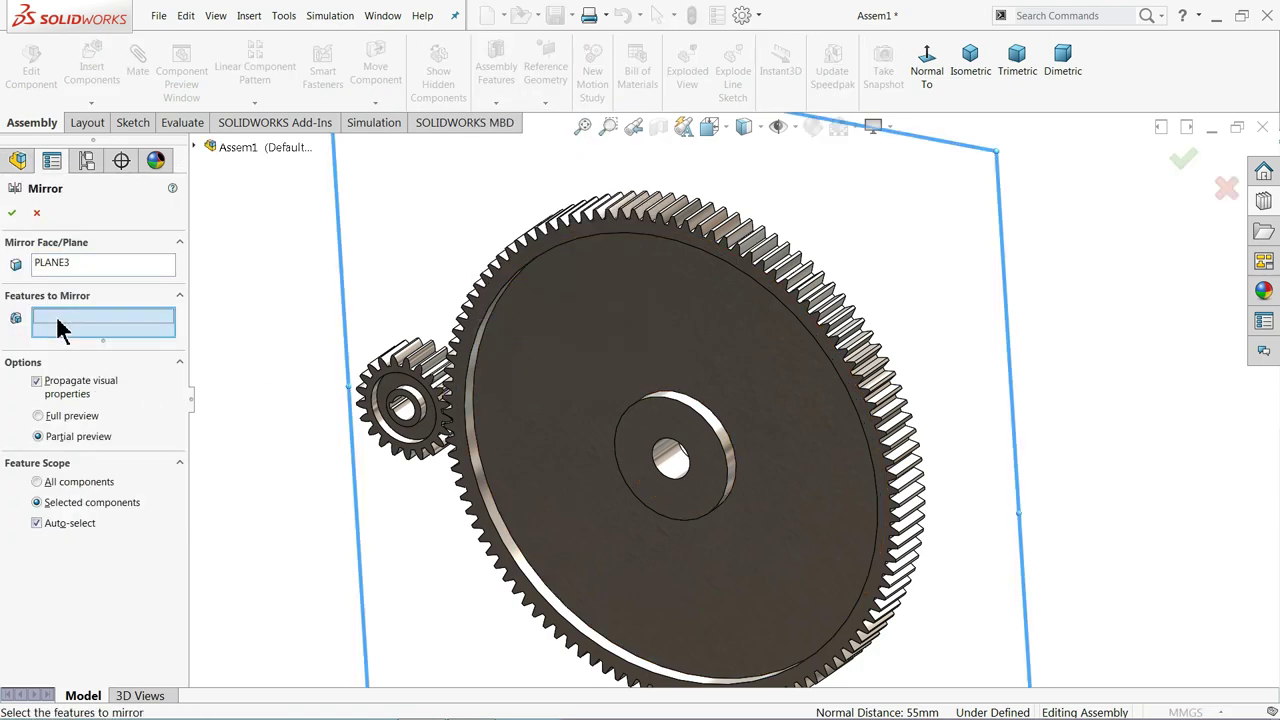
click(548, 418)
middle_drag(560, 414, 646, 463)
scroll(766, 449, down, 3)
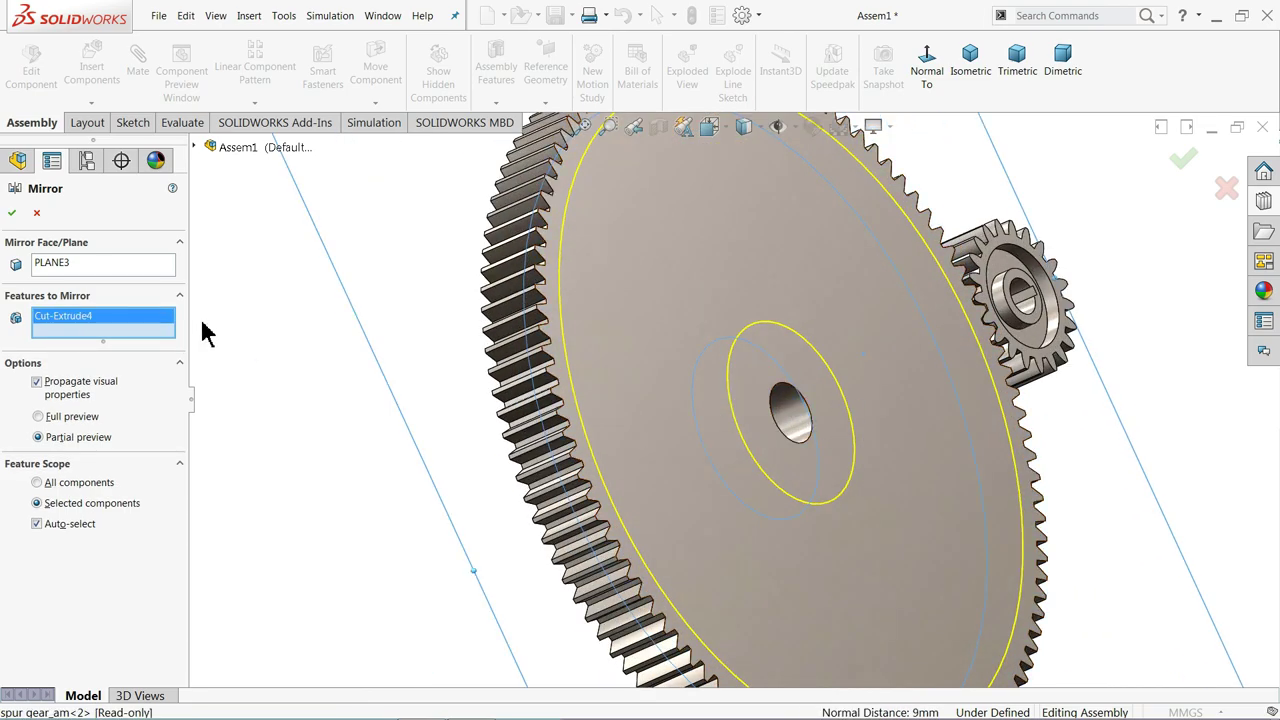
click(12, 213)
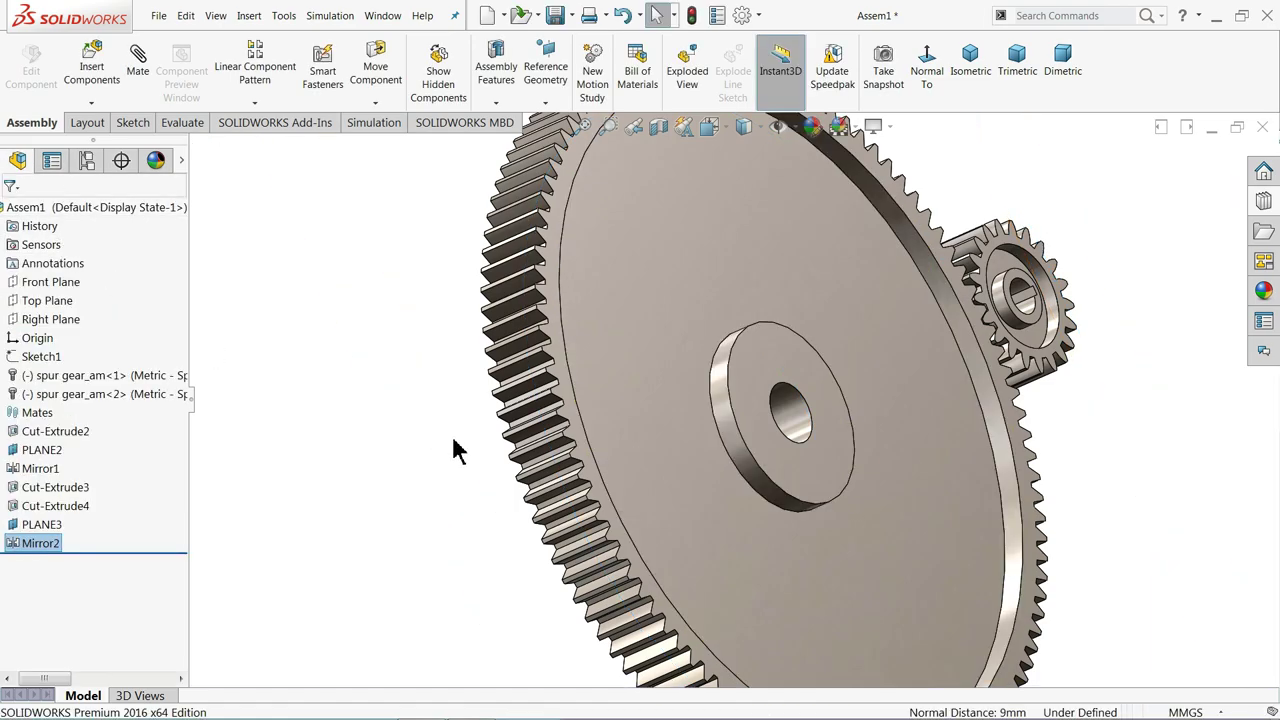
Start an assembly sketch on the large gear's raised hub face, viewed normal to the sketch plane
key(ctrl+7)
key(ctrl+1)
scroll(794, 421, down, 5)
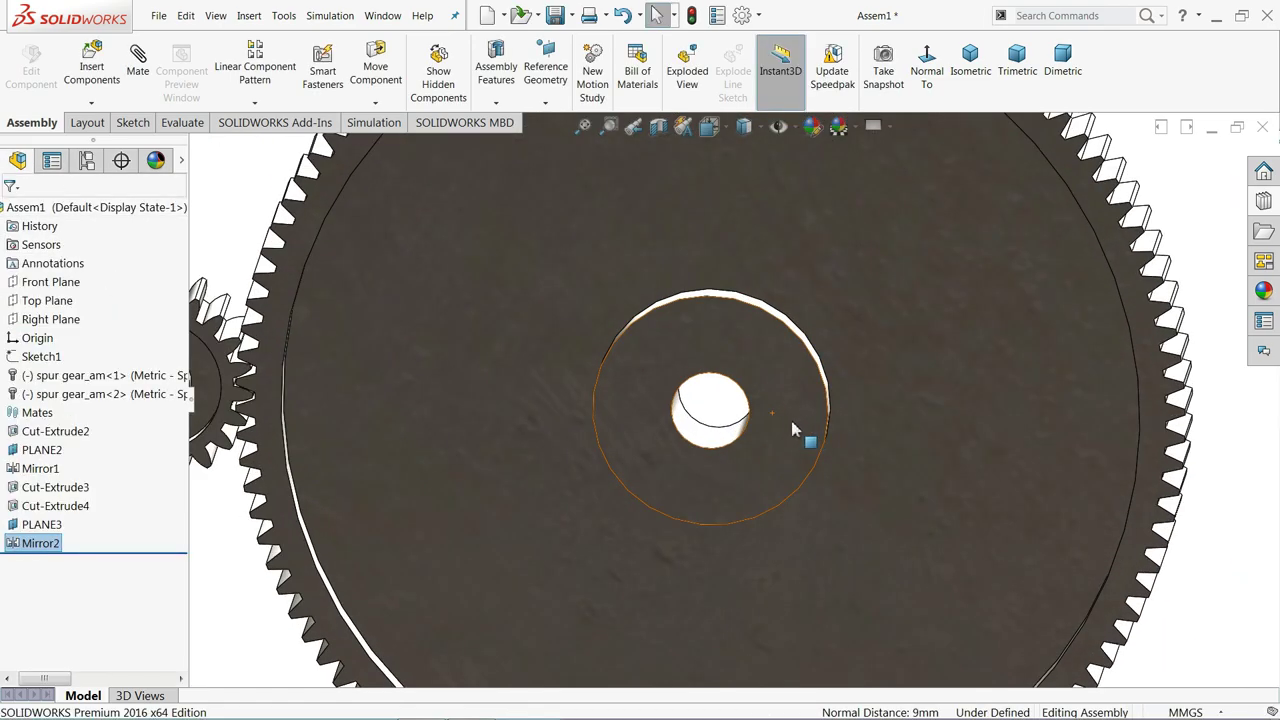
click(796, 423)
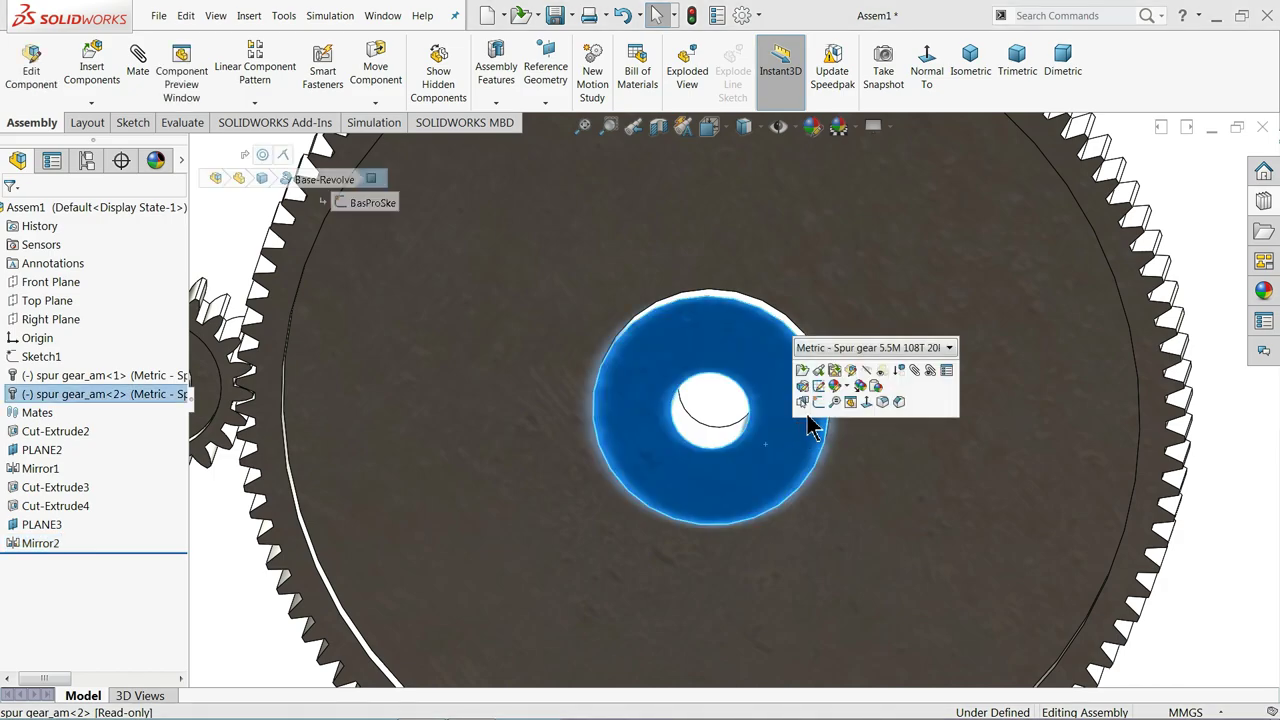
click(819, 401)
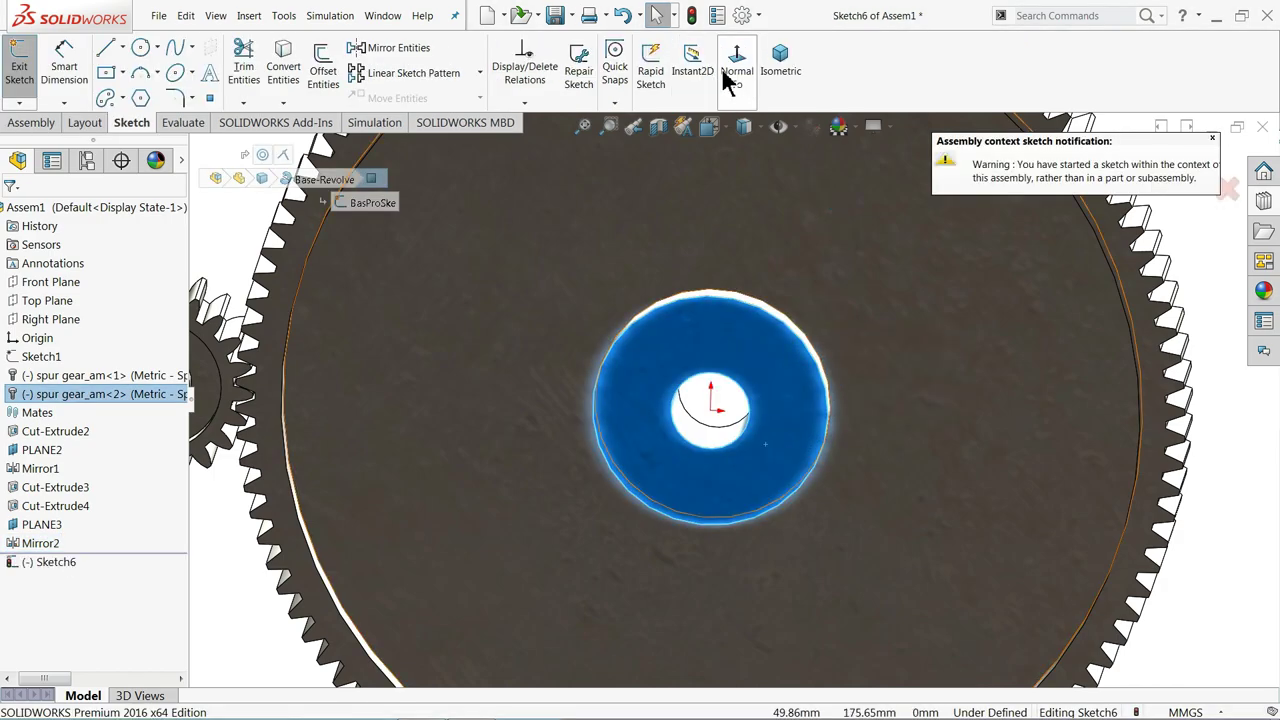
click(736, 70)
scroll(750, 414, down, 3)
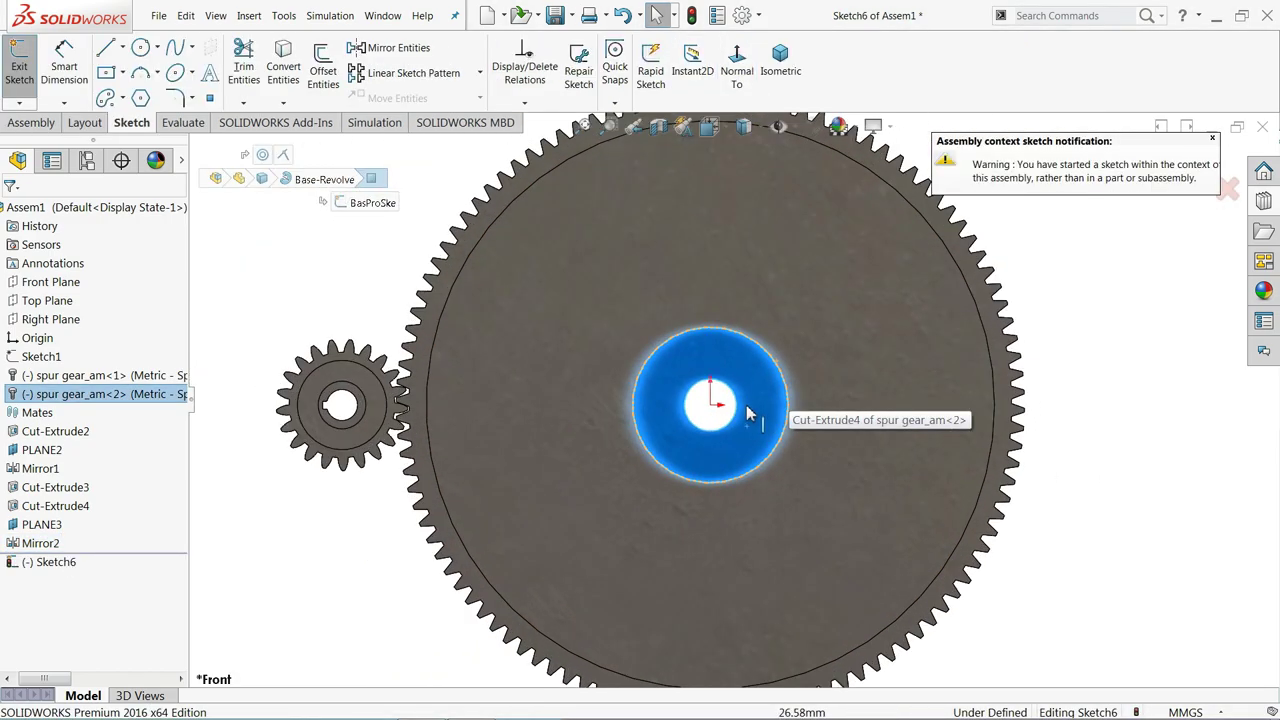
Sketch a circle about 388 mm in diameter centred on the origin and make it construction geometry
click(142, 47)
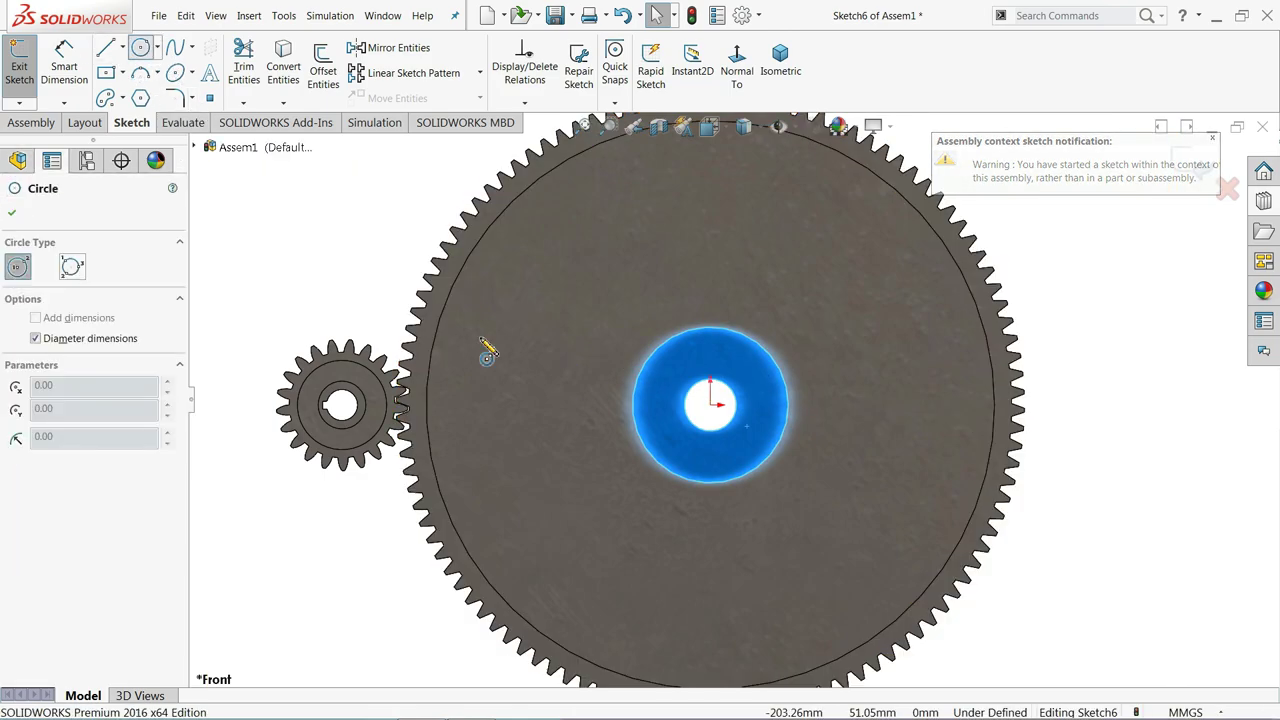
click(710, 405)
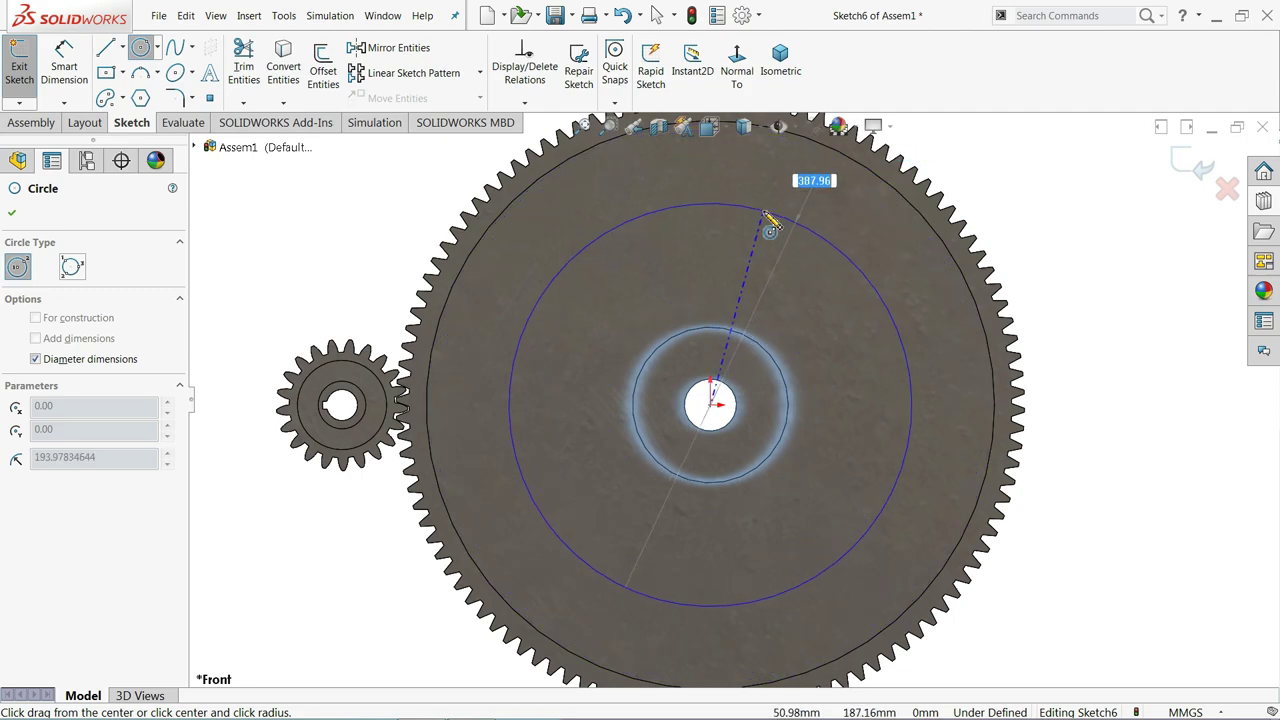
click(773, 215)
click(78, 495)
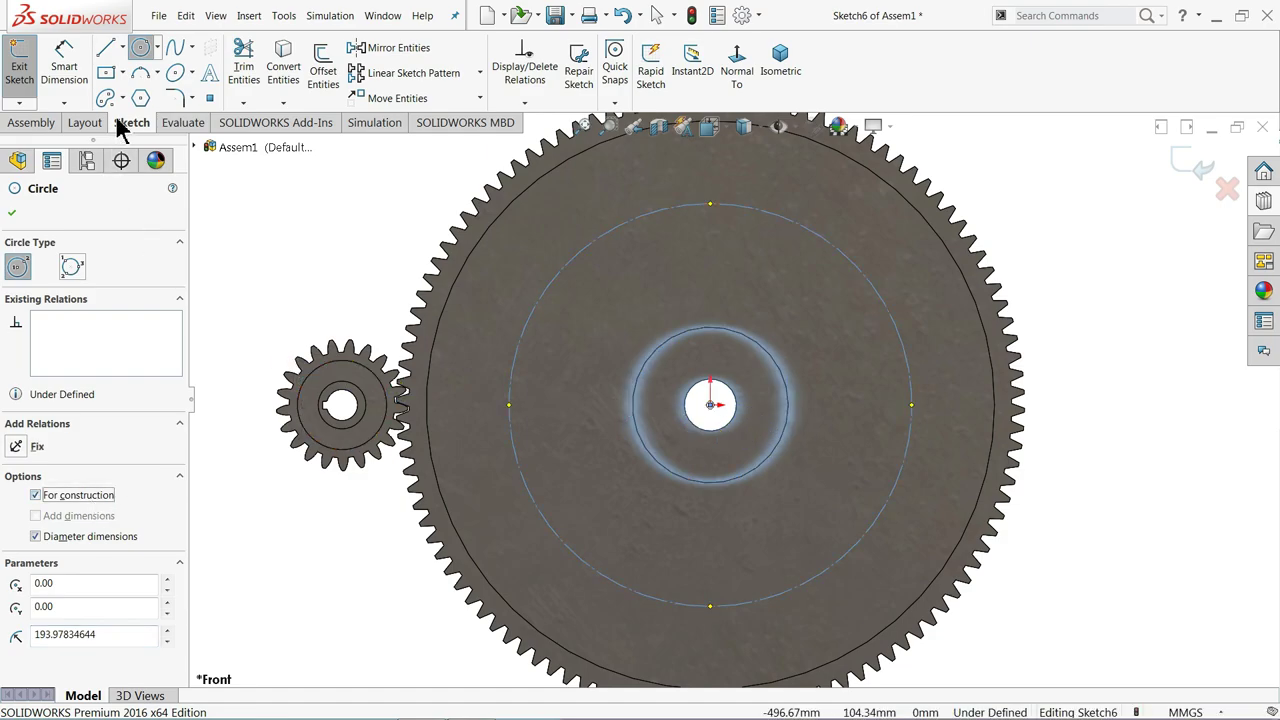
Sketch a circle about 99 mm in diameter centred on the construction circle's top quadrant point
click(141, 52)
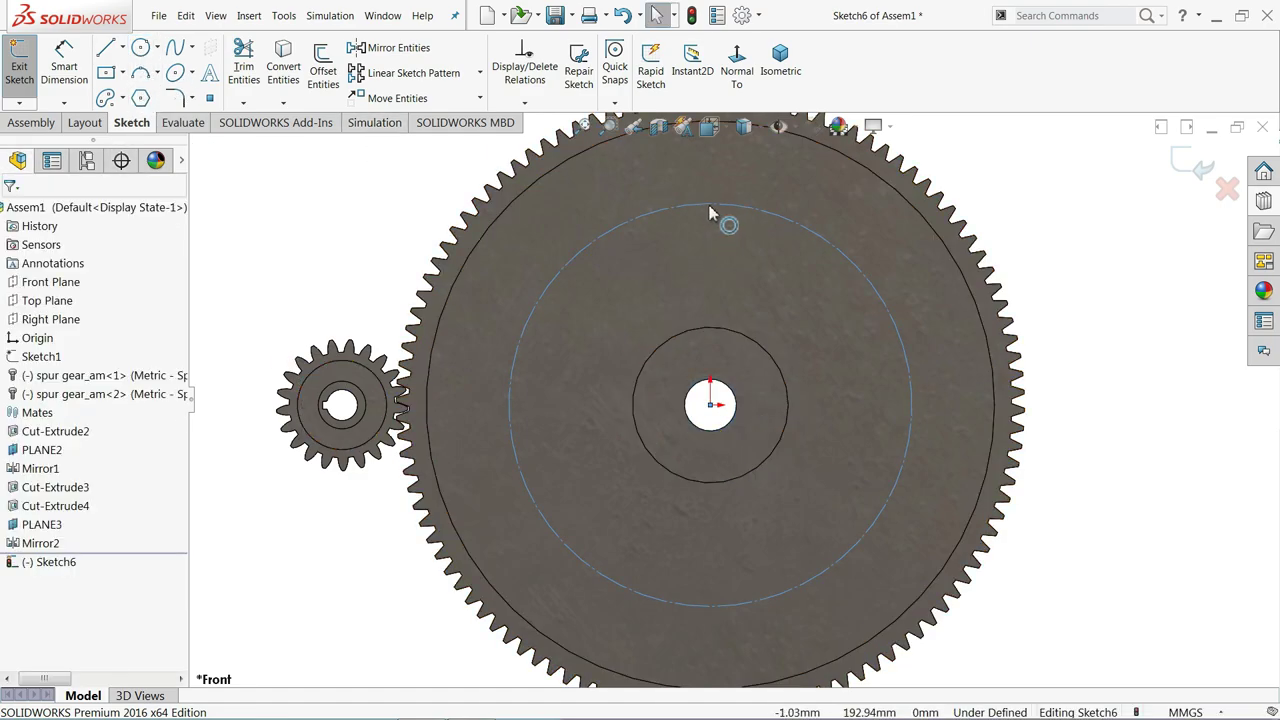
click(142, 49)
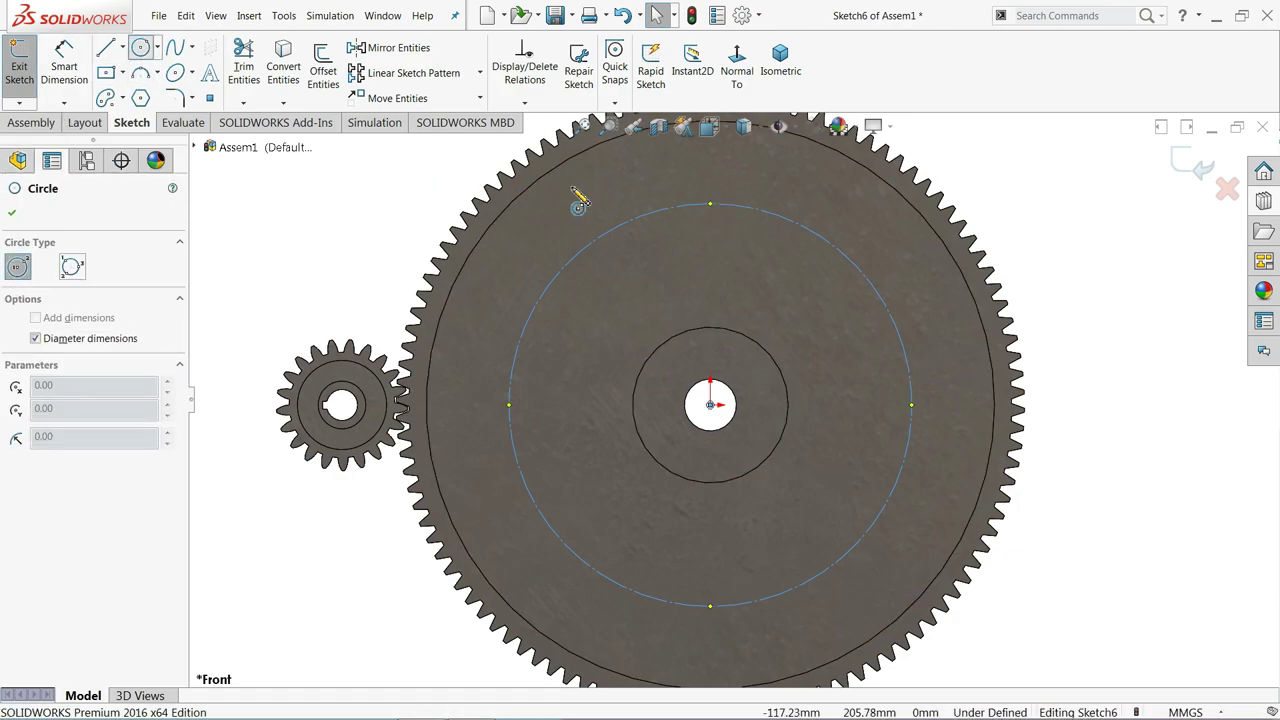
click(710, 205)
click(686, 160)
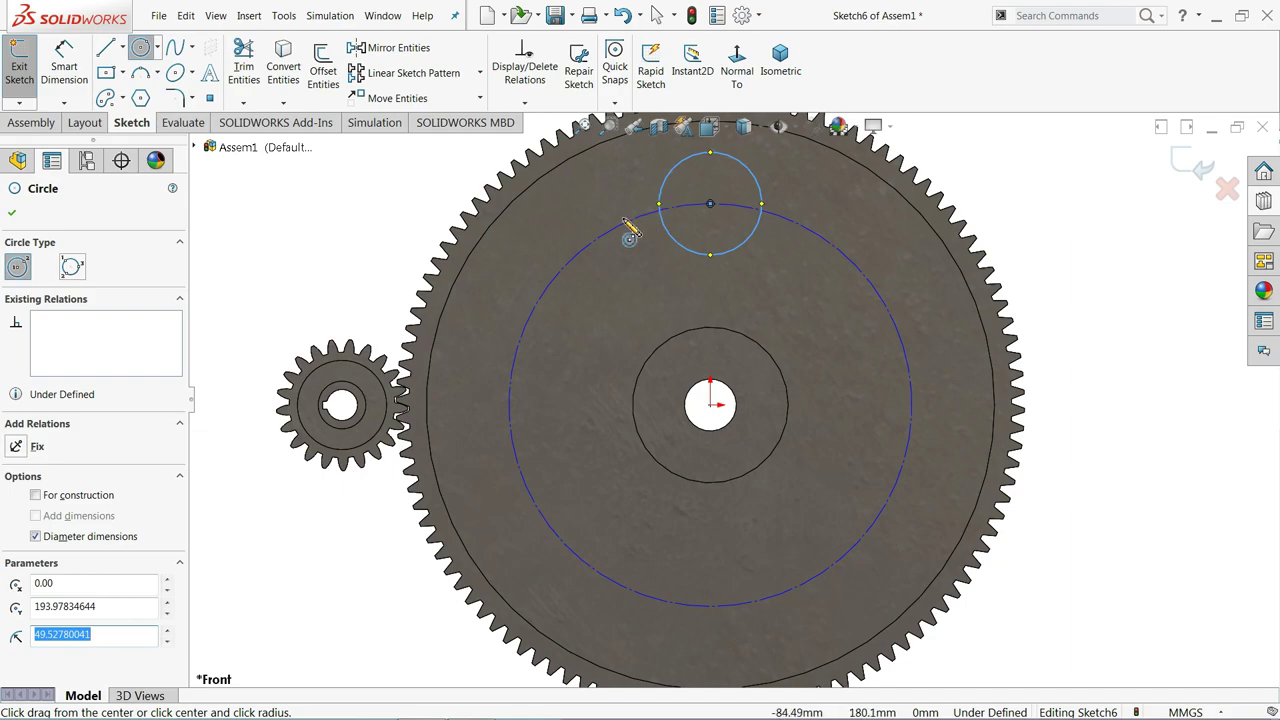
Dimension the small circle's diameter as 92 mm
click(64, 66)
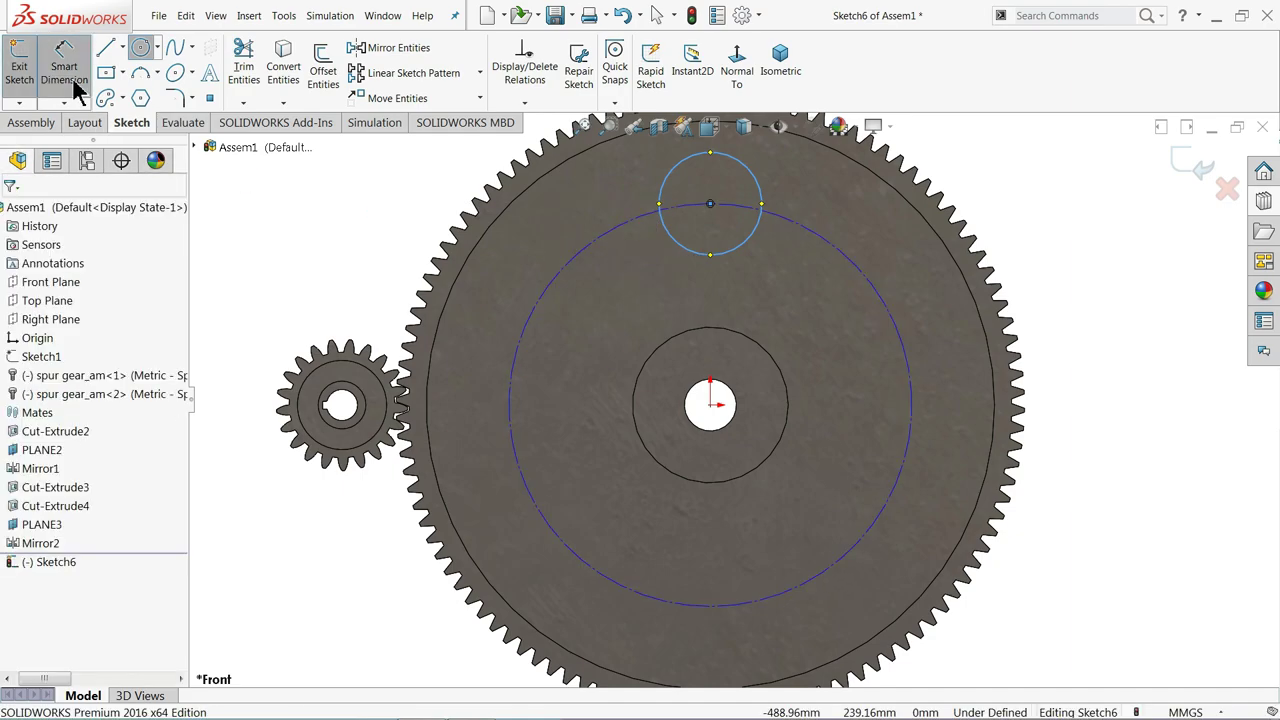
click(770, 206)
click(814, 207)
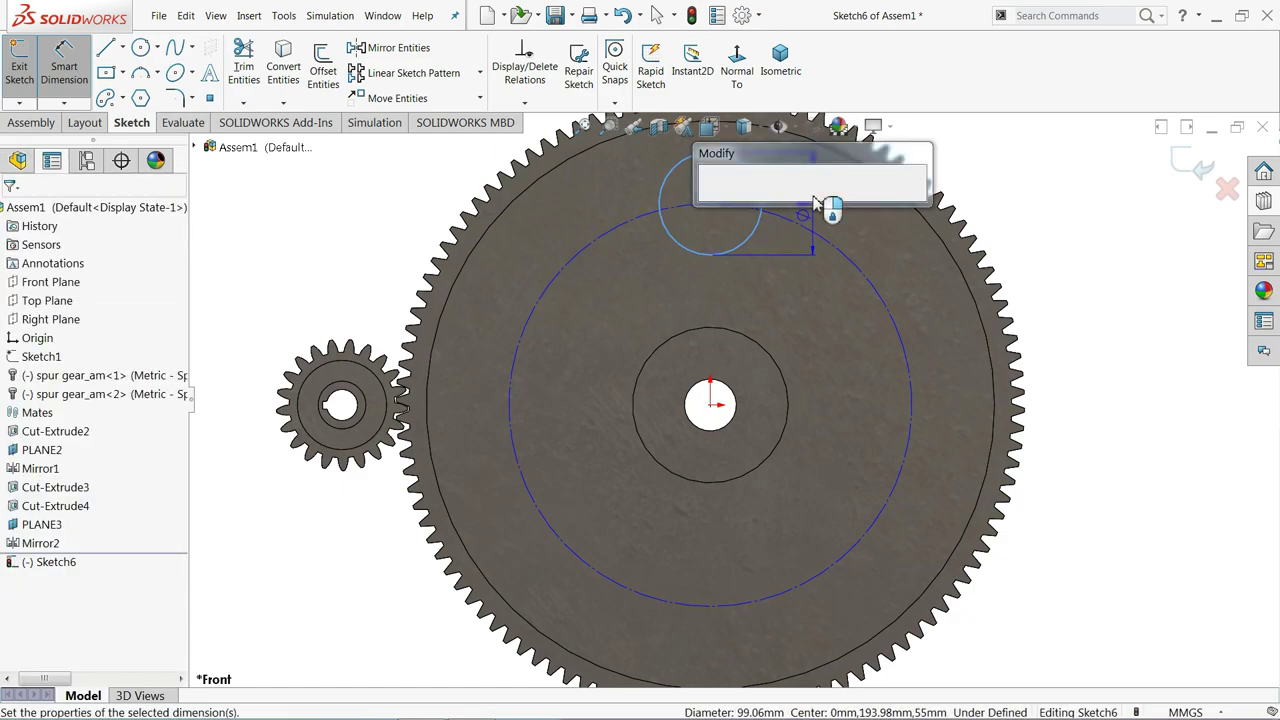
text(92)
key(Return)
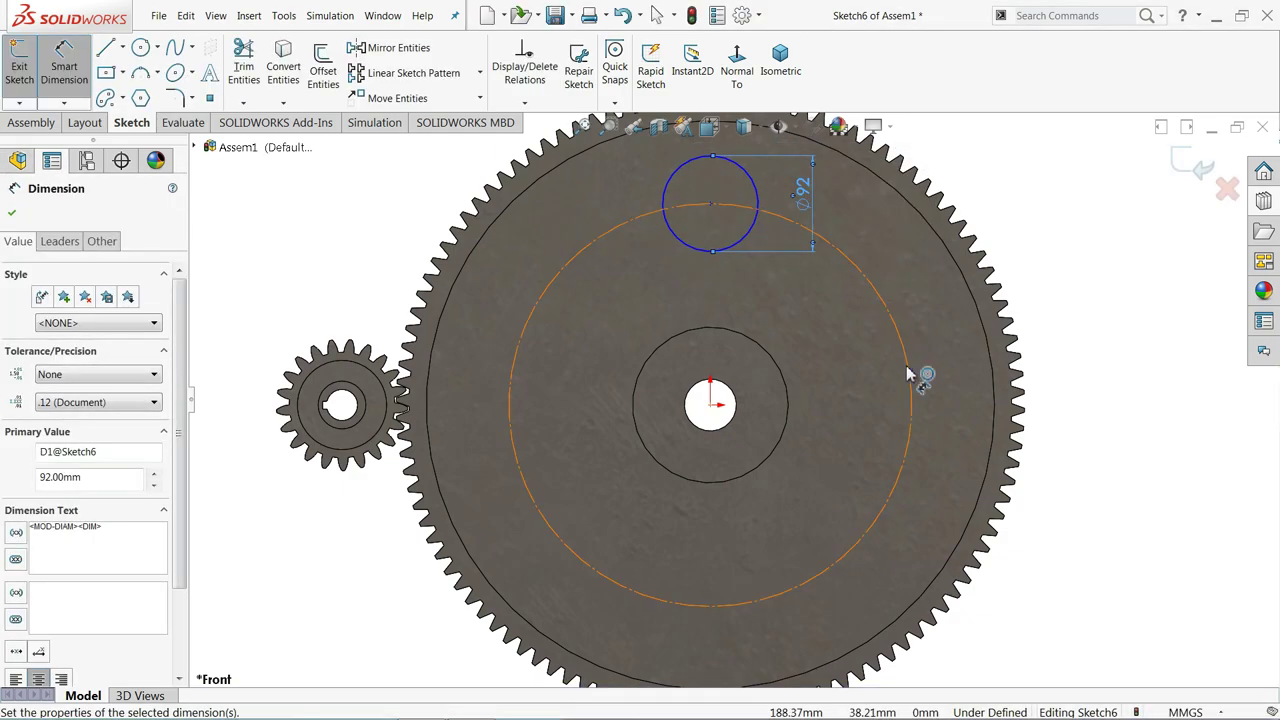
Dimension the construction circle's diameter as 348.625 mm
click(908, 374)
click(1084, 395)
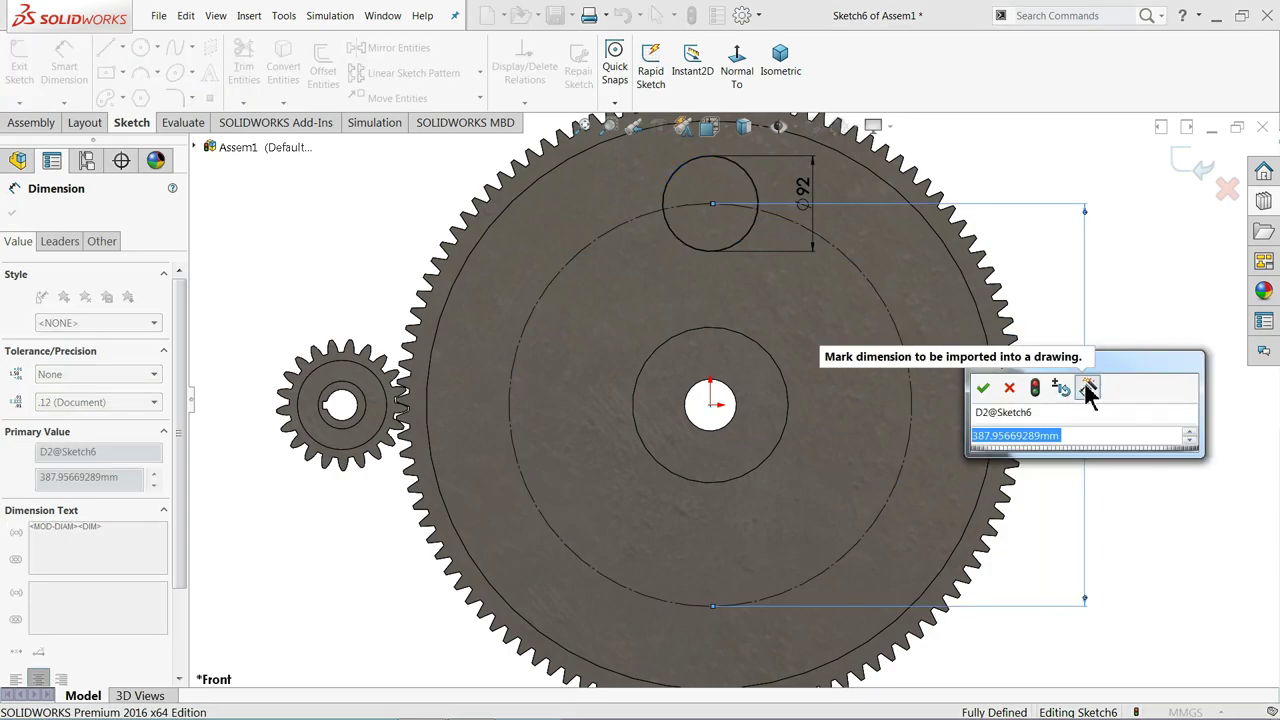
text(348.)
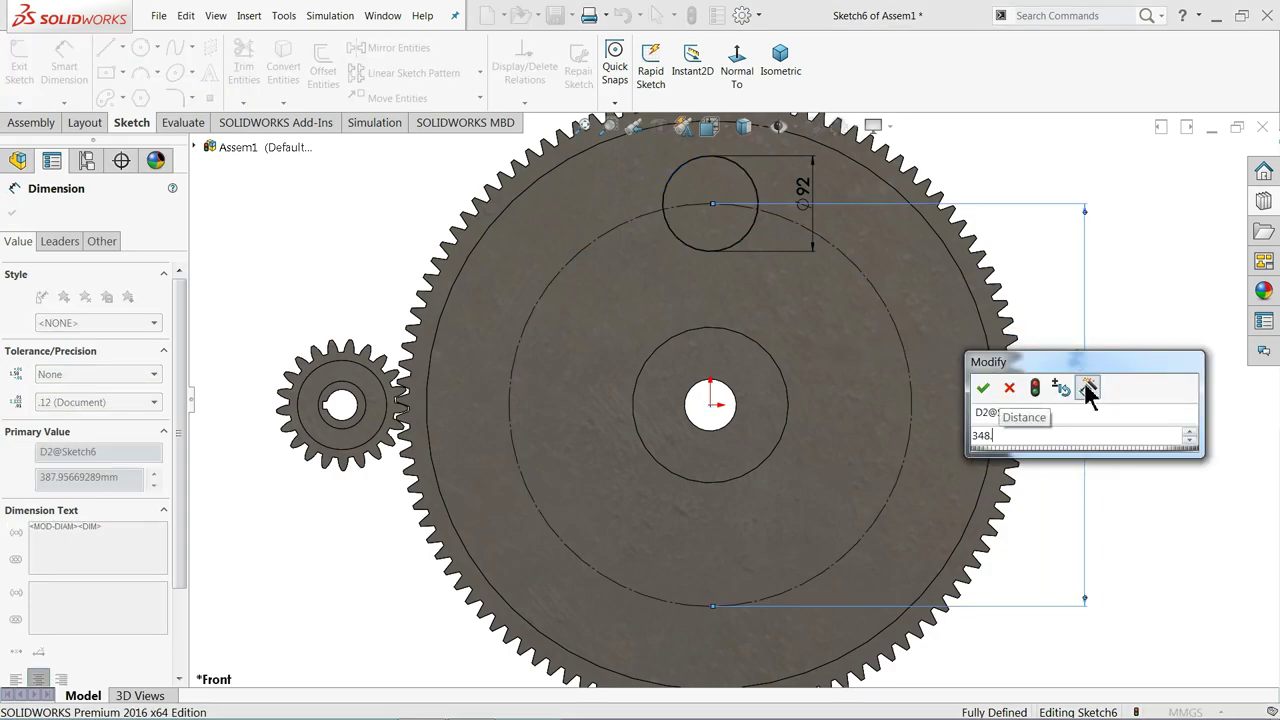
text(625)
key(Return)
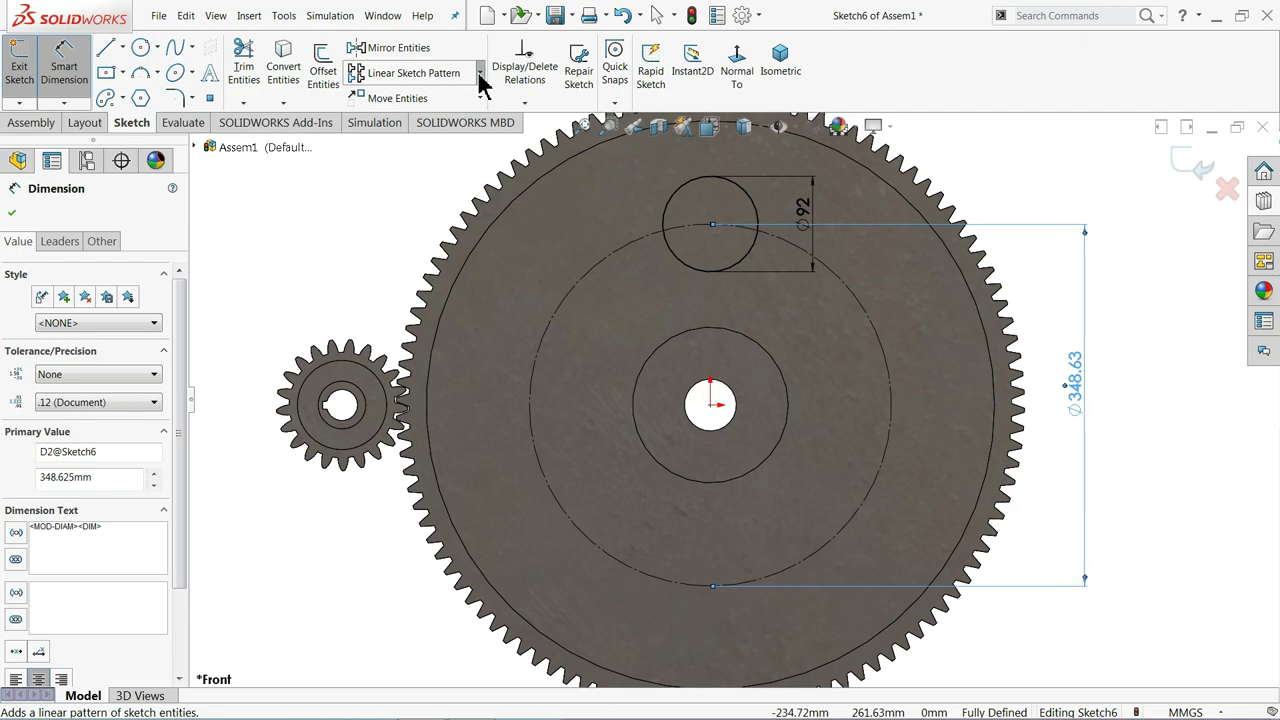
Circular-pattern the 92 mm sketch circle about the origin with 6 equally spaced instances over 360 degrees
click(480, 73)
click(424, 114)
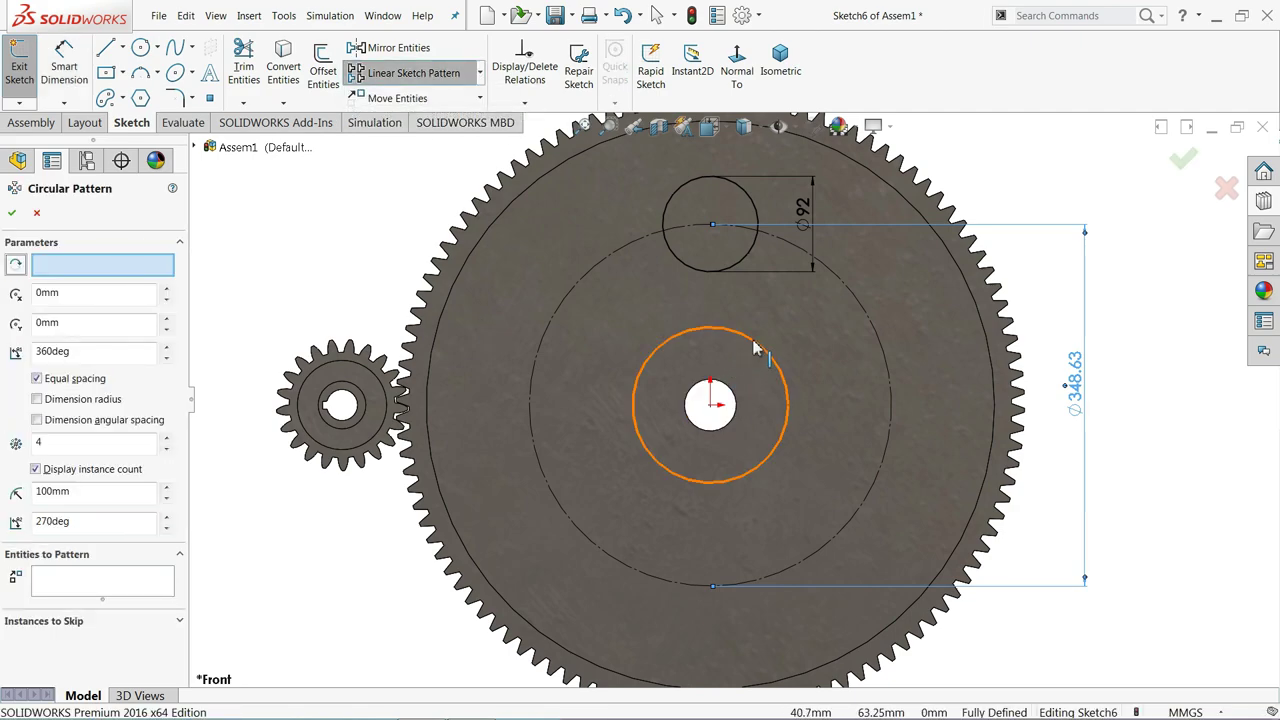
click(878, 335)
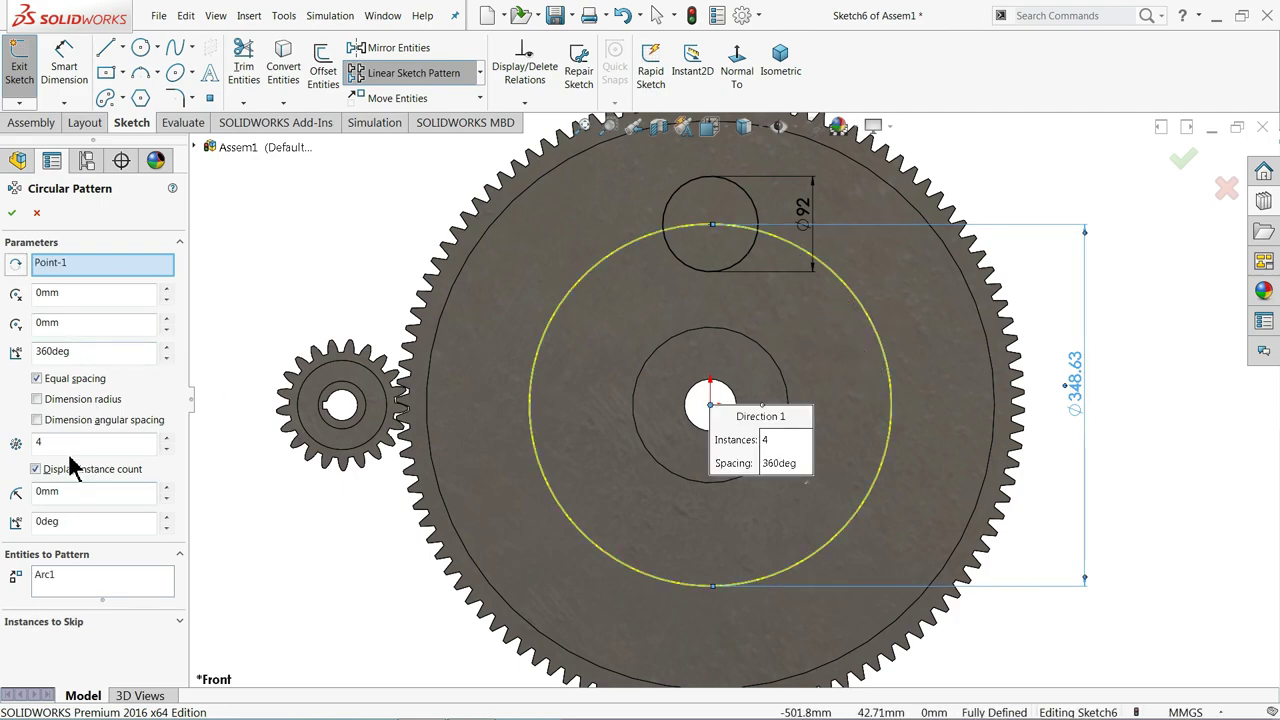
click(40, 442)
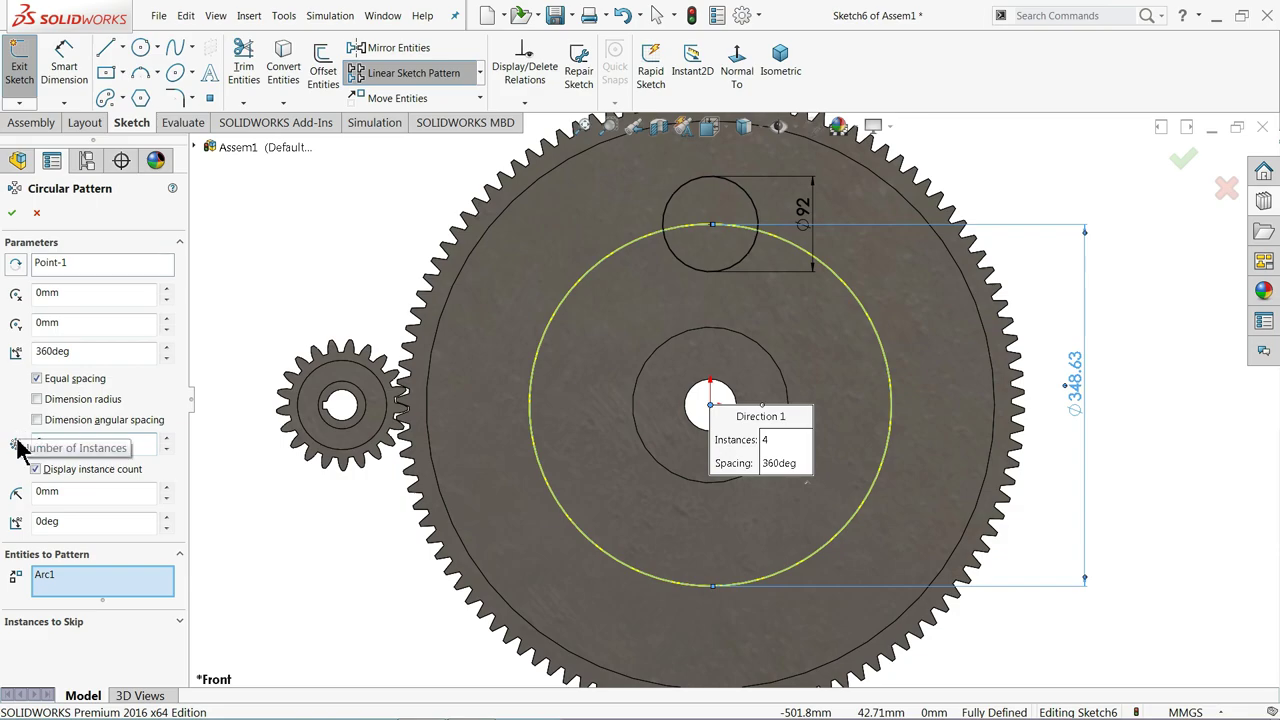
key(BackSpace)
text(6)
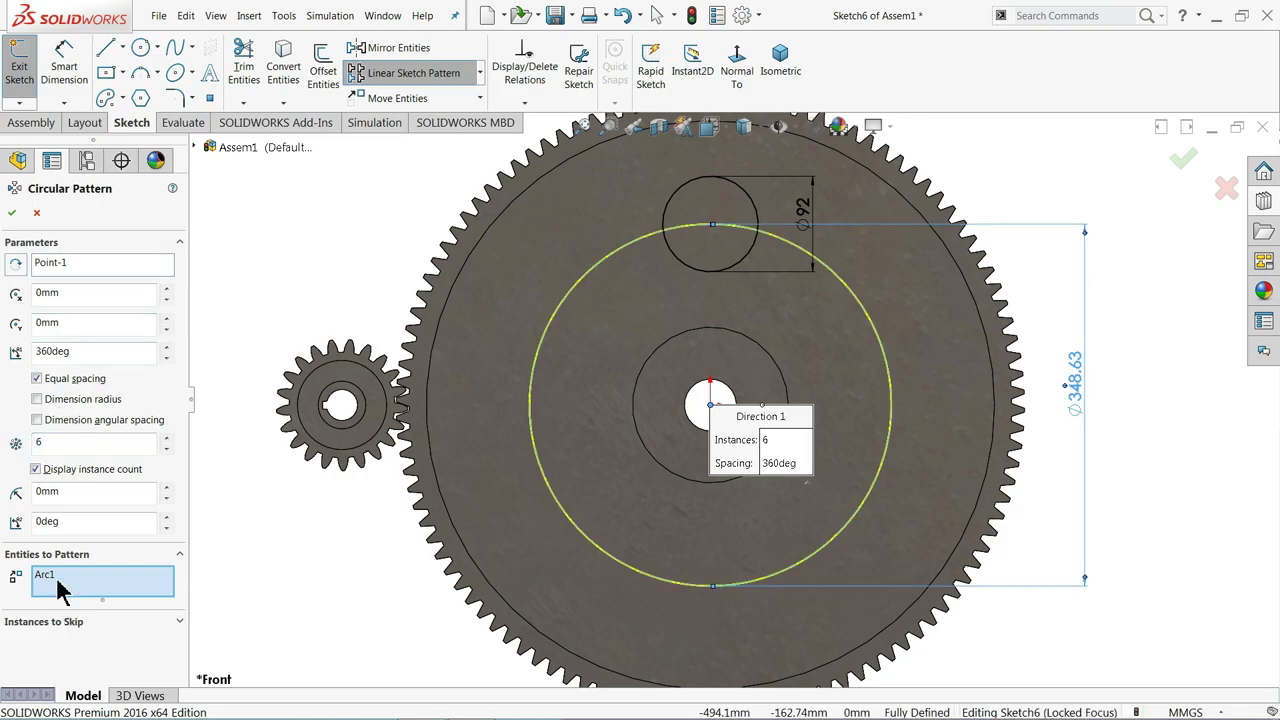
click(62, 585)
right_click(60, 578)
click(105, 584)
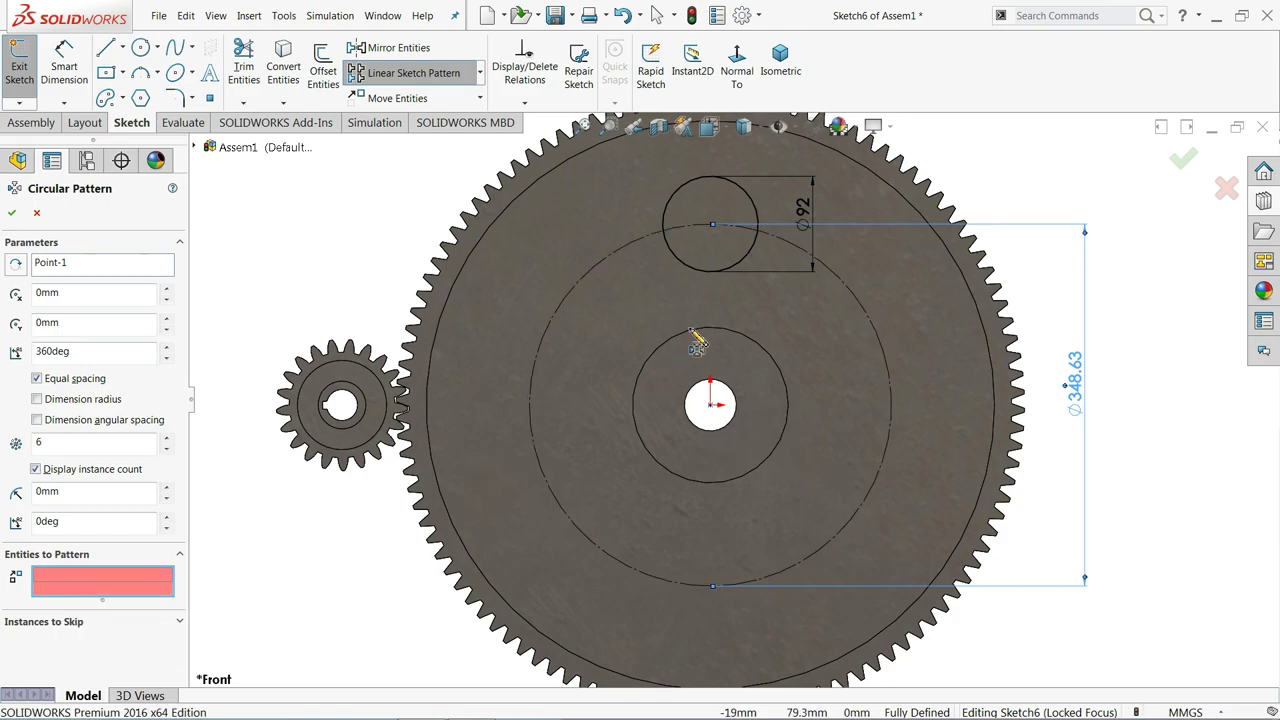
click(699, 278)
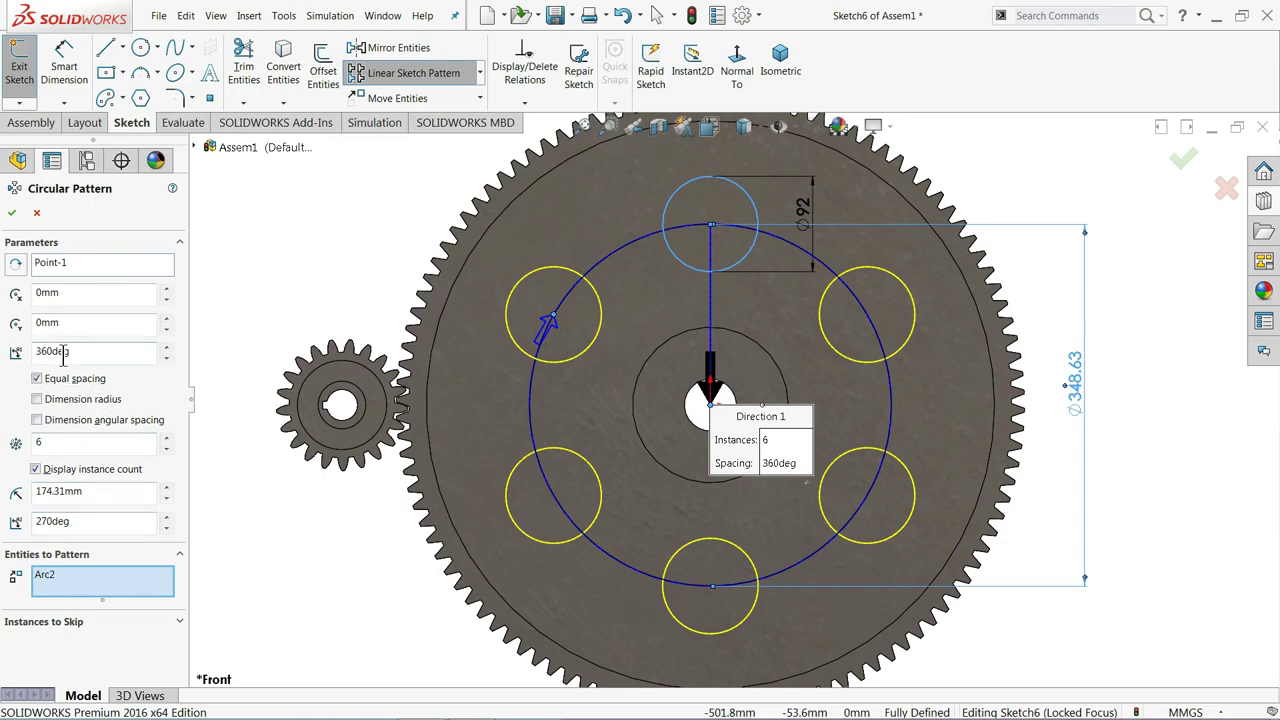
click(12, 213)
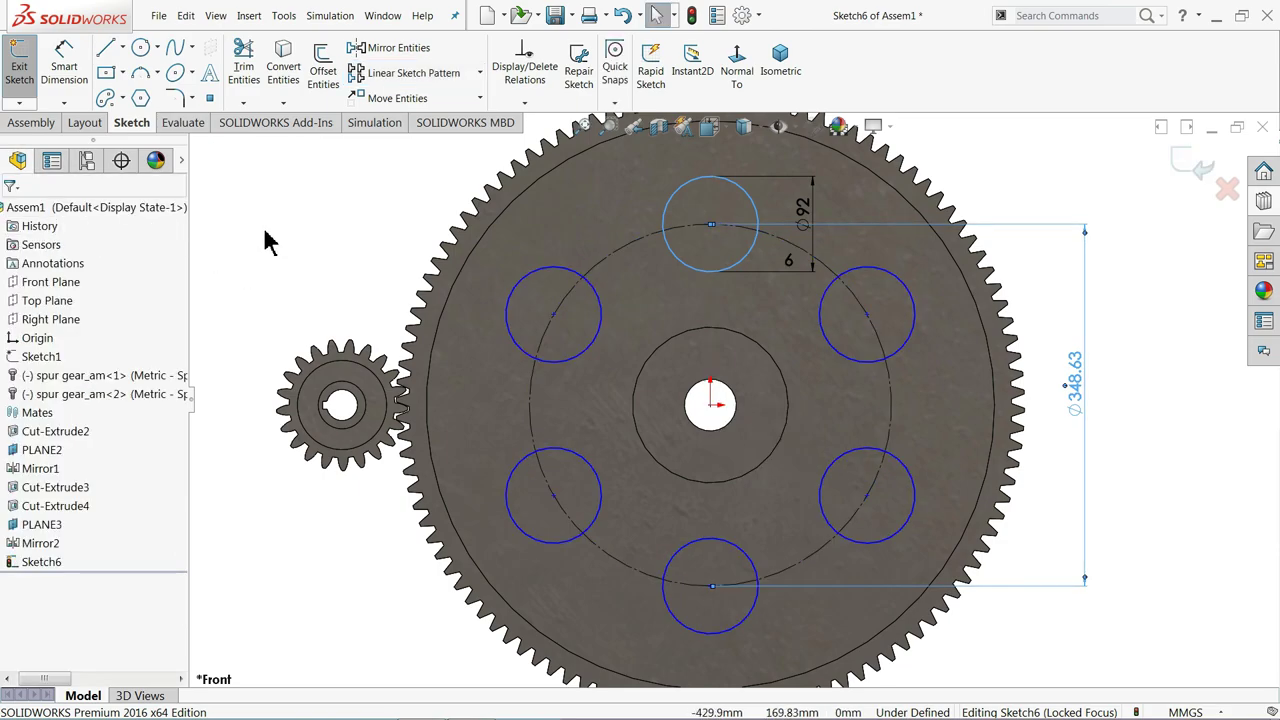
Sketch a centre rectangle about 20 mm wide and 22 mm tall on the large gear's hub, left of the bore
scroll(650, 405, down, 3)
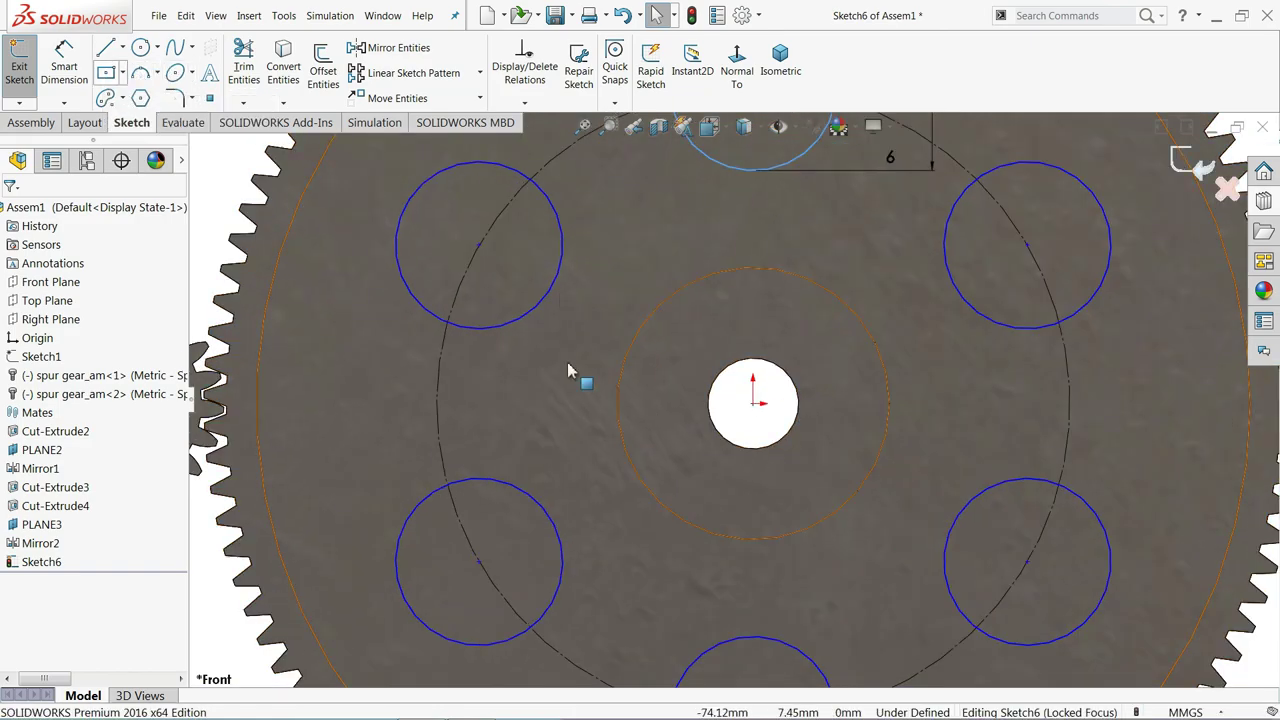
scroll(686, 412, down, 6)
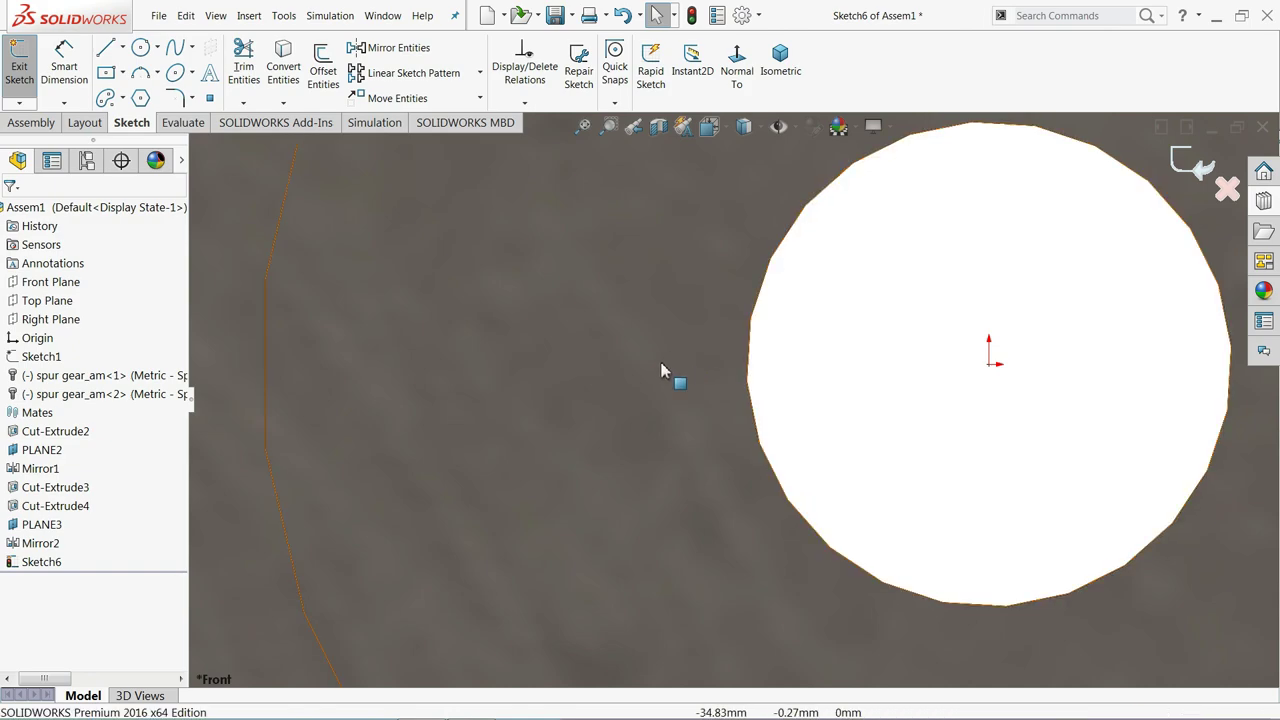
click(106, 74)
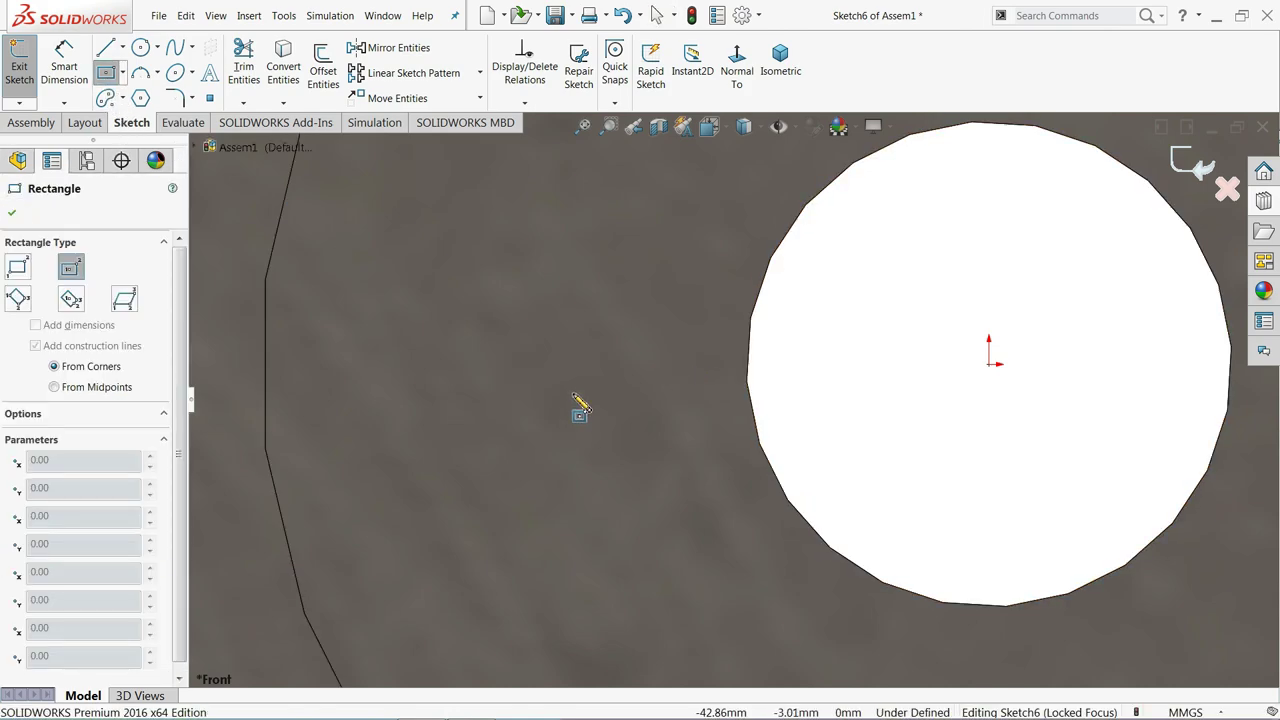
click(487, 495)
click(669, 286)
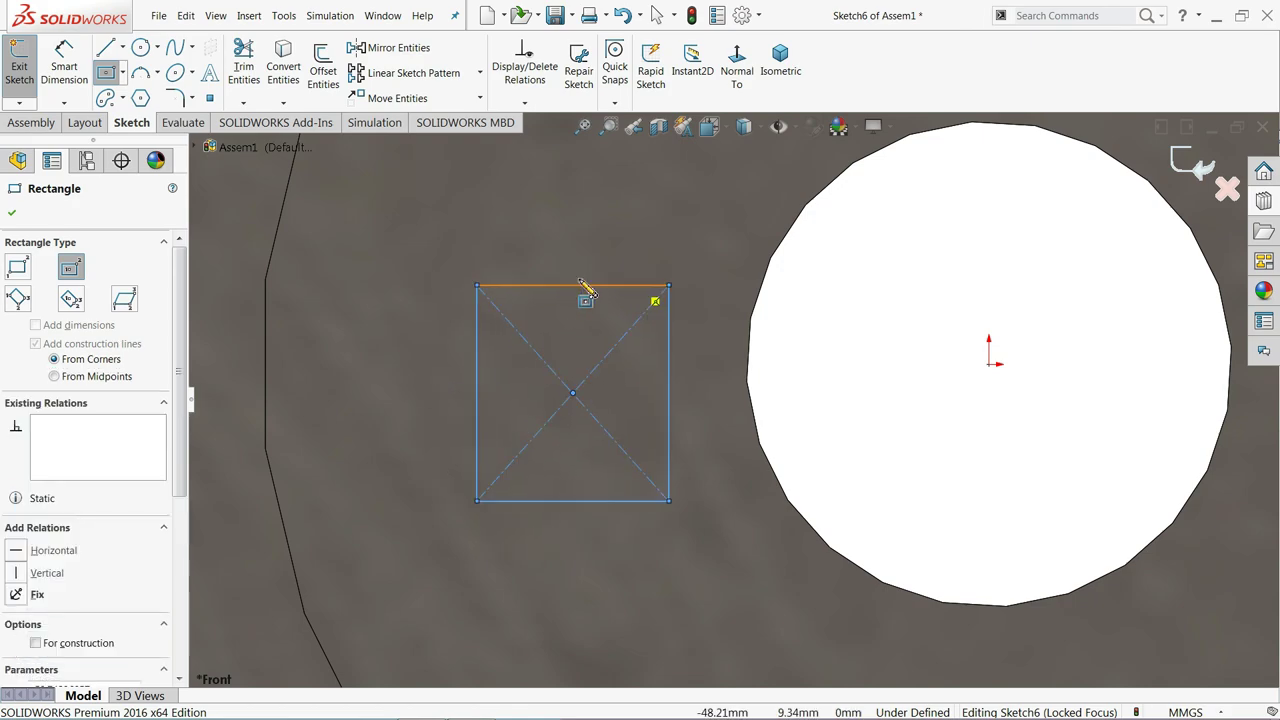
key(Escape)
Dimension the rectangle's width and height as 12.5 mm each
click(543, 286)
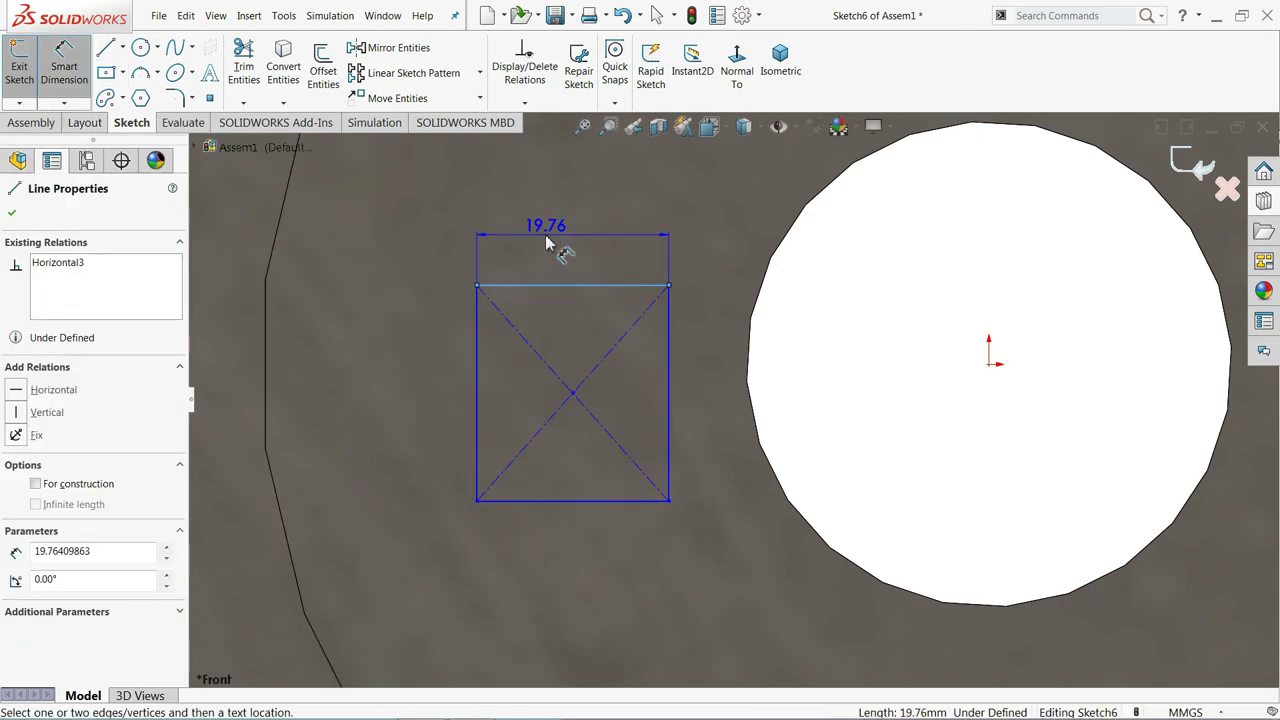
click(560, 245)
text(12.5)
key(Return)
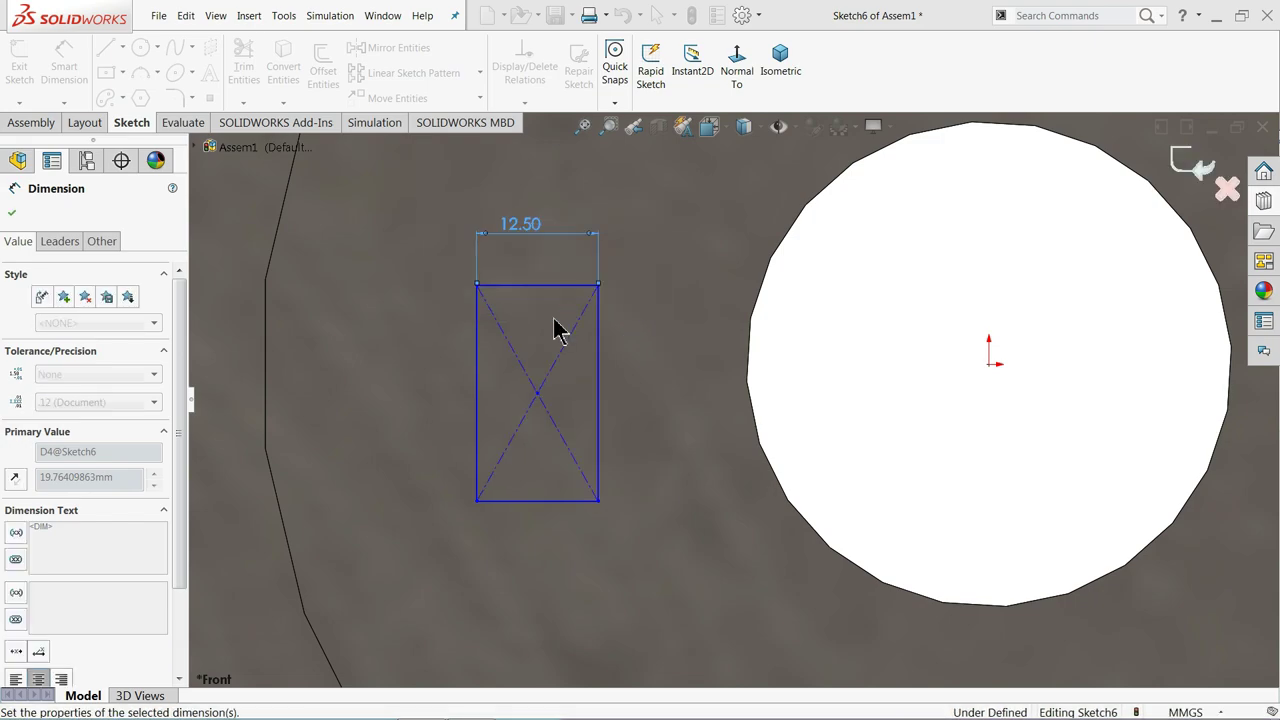
click(479, 389)
click(415, 385)
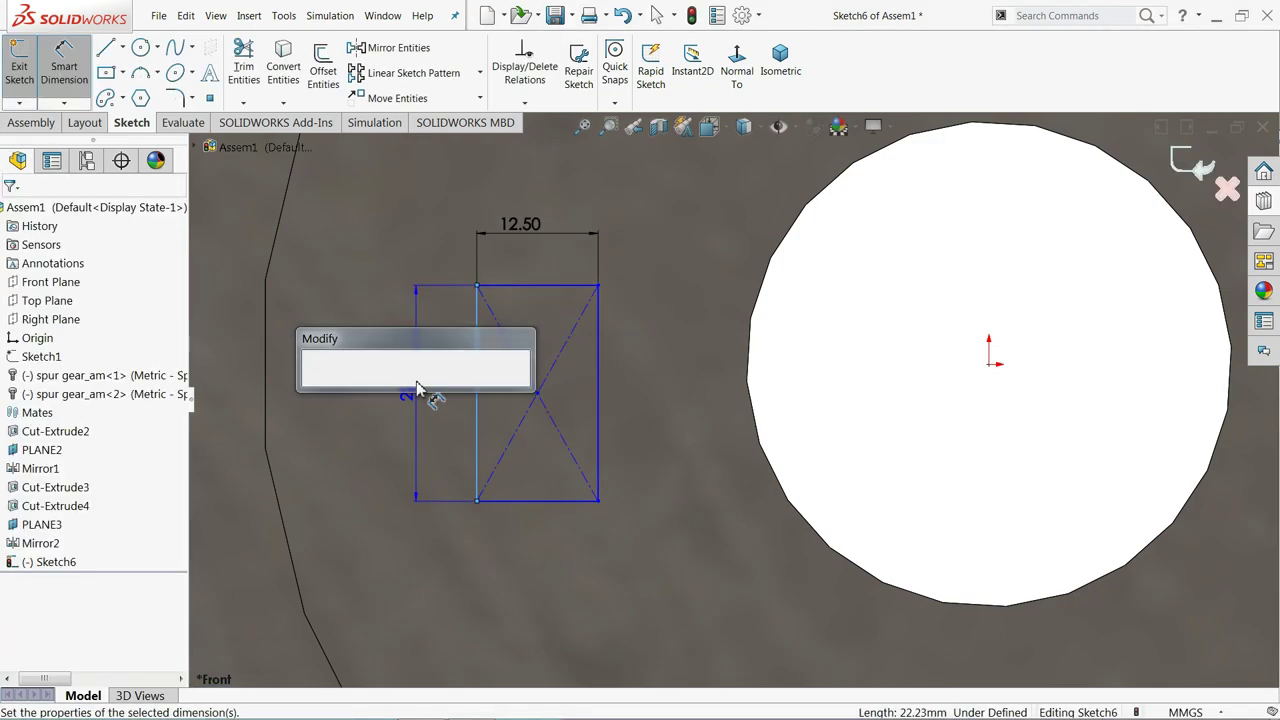
key(Return)
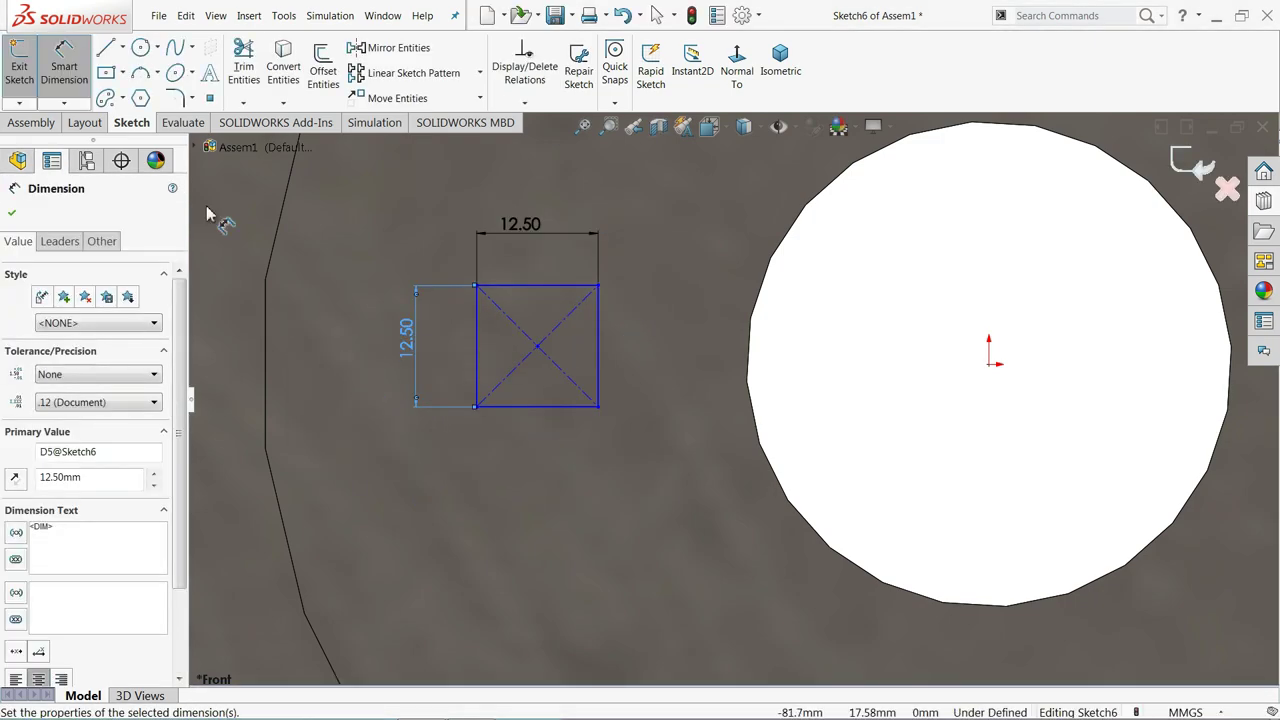
Sketch a line from the origin to the centre of the 12.5 mm square and make it construction geometry
click(106, 49)
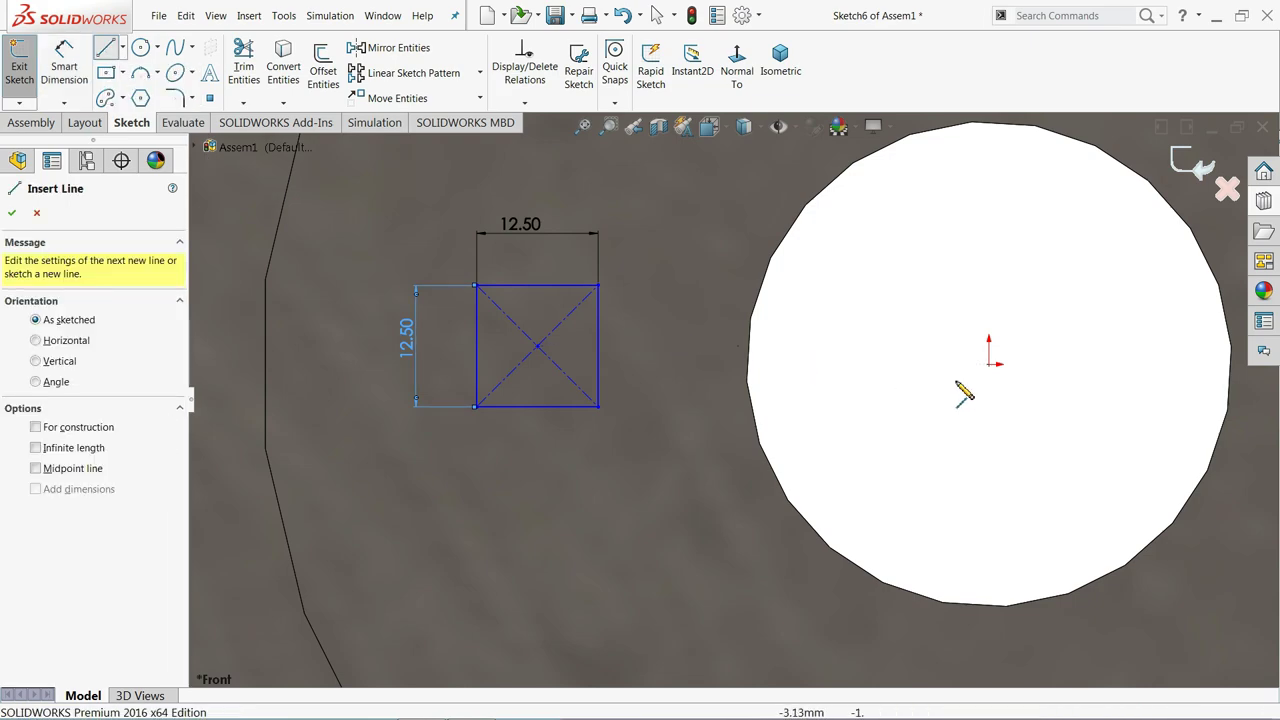
click(989, 364)
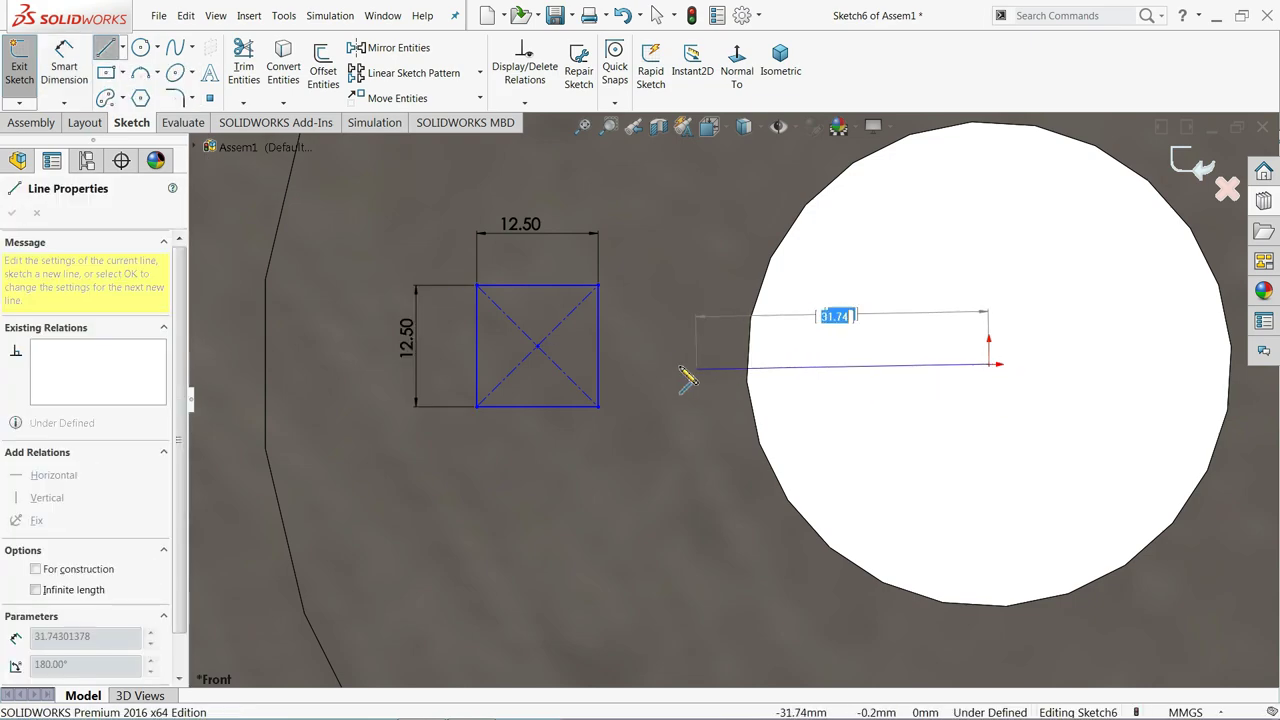
click(537, 346)
right_click(643, 303)
click(674, 296)
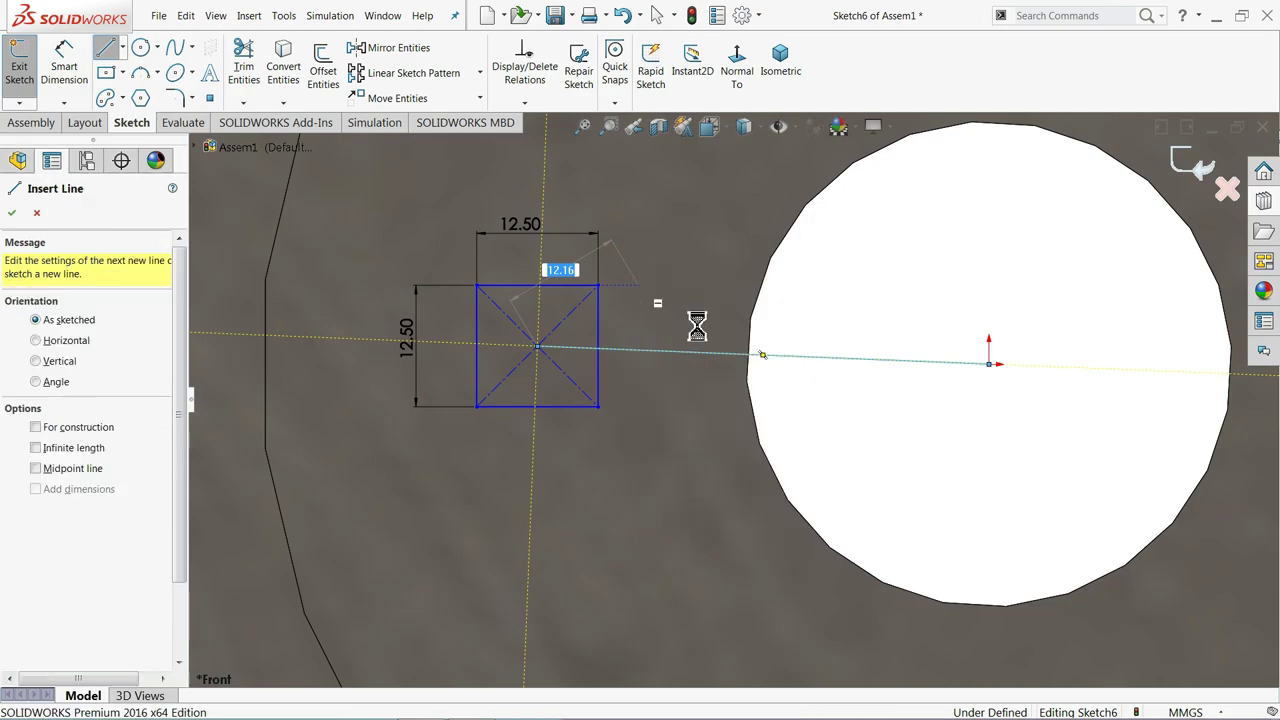
click(711, 354)
click(750, 318)
Constrain the construction line between the origin and the square's centre to be horizontal
click(750, 362)
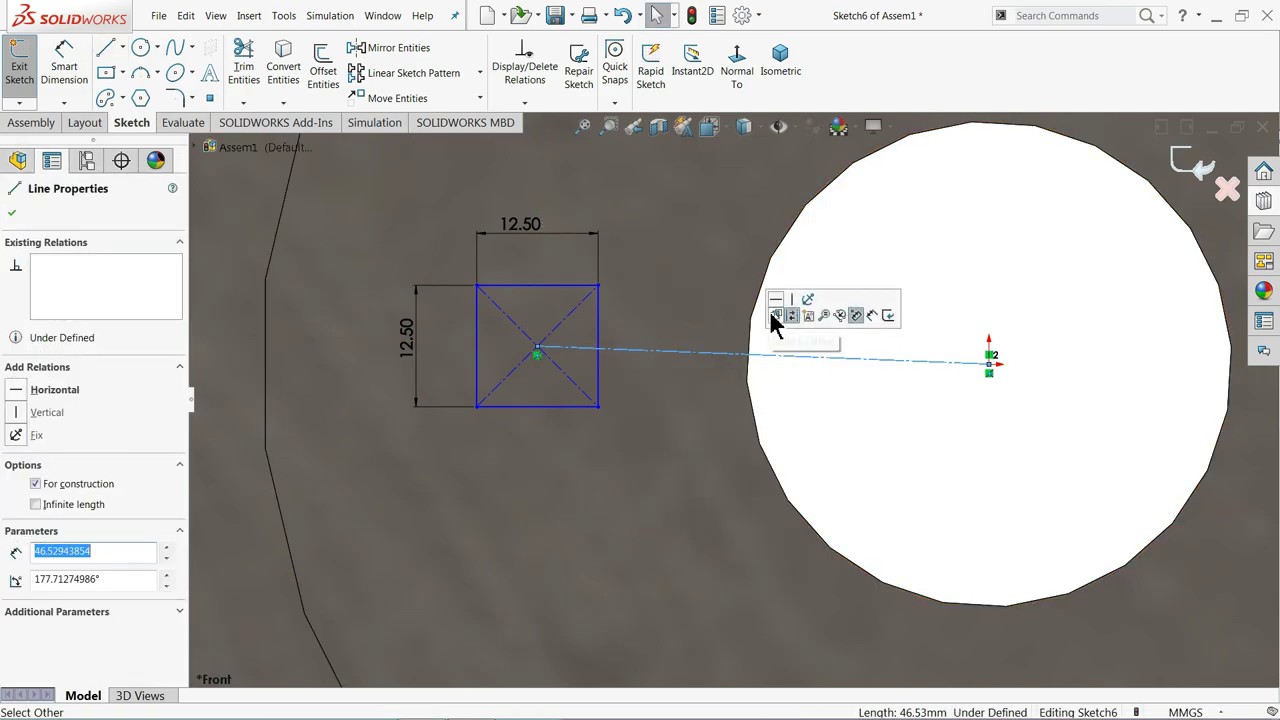
click(776, 300)
click(943, 349)
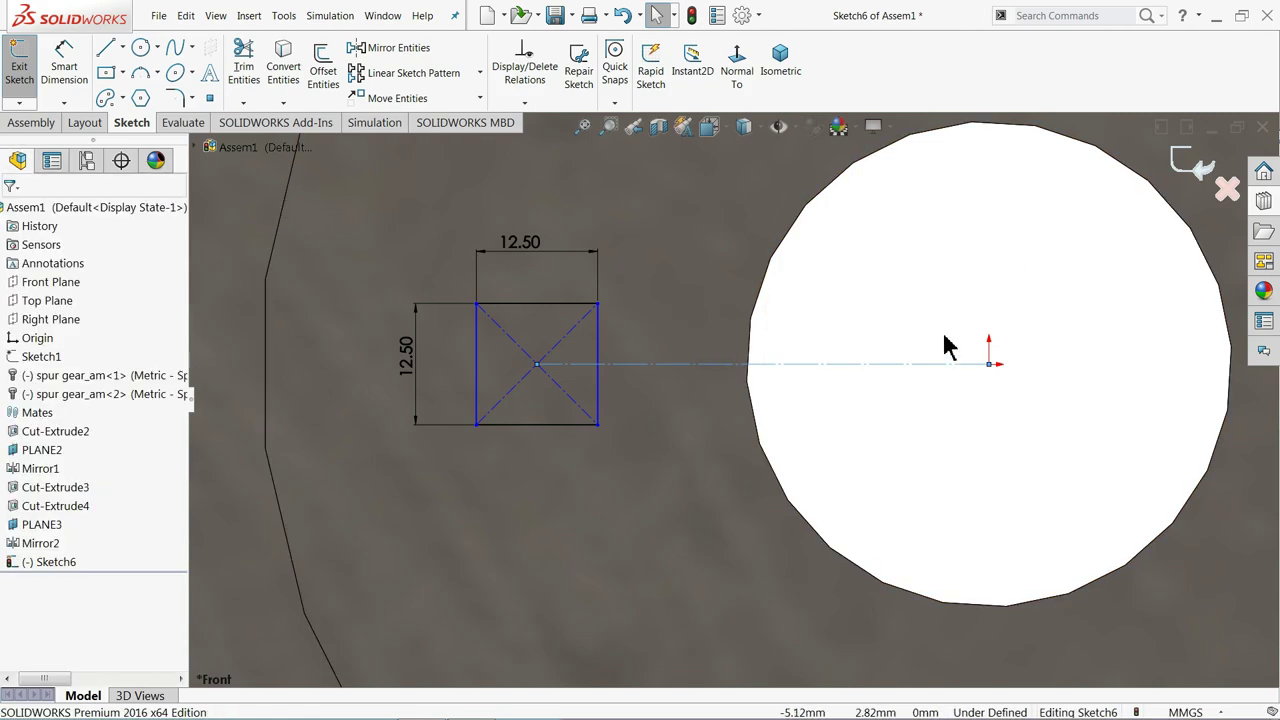
Make the square's centre point coincident with the circular edge of the large gear's bore
scroll(930, 400, up, 2)
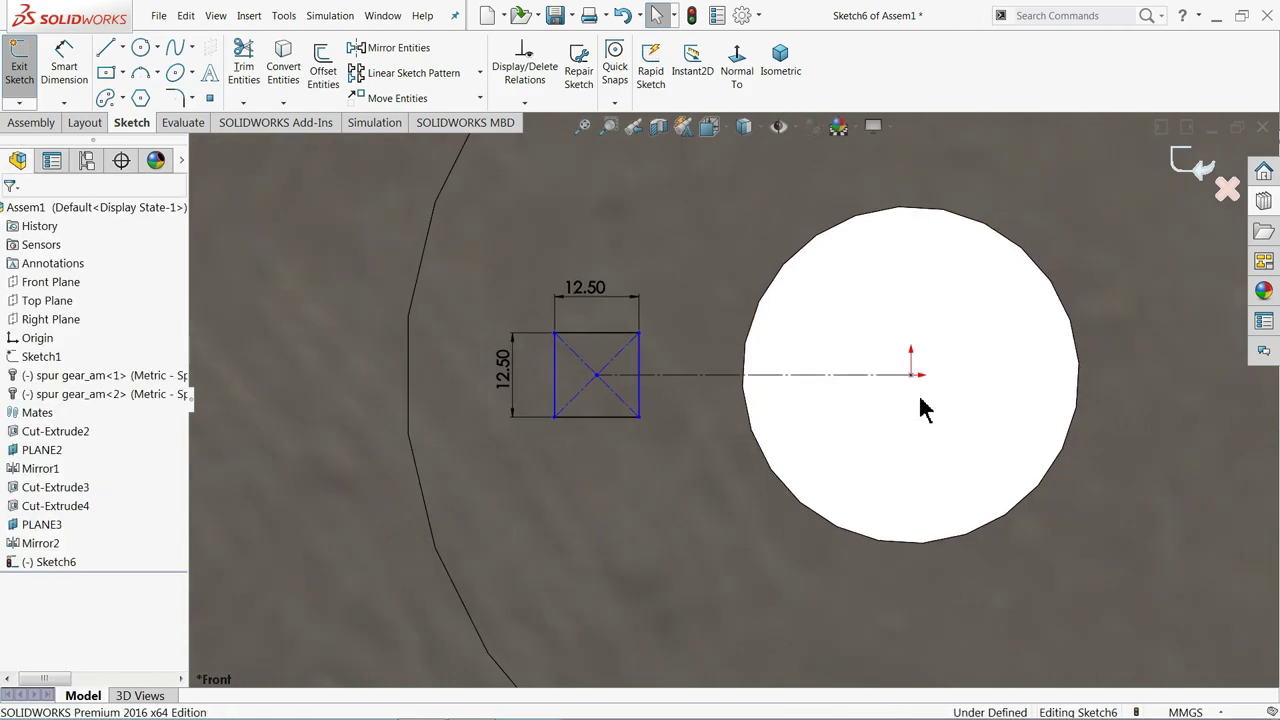
click(748, 396)
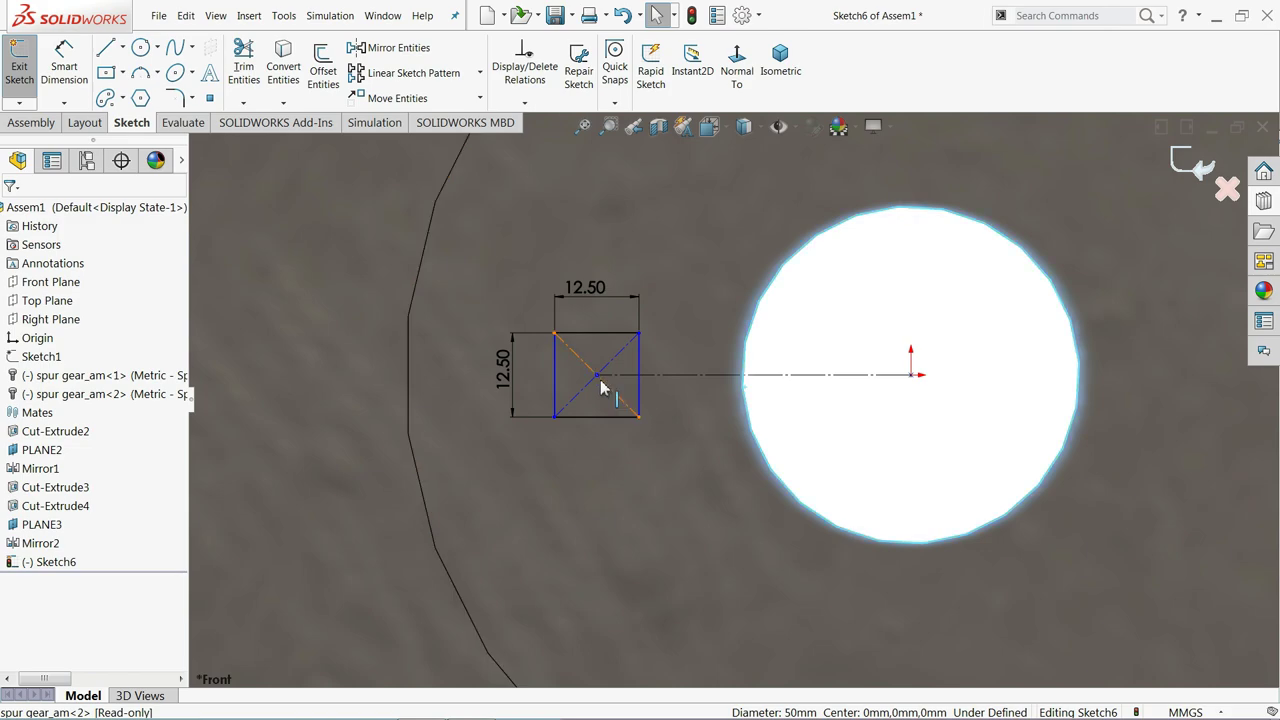
ctrl+click(597, 377)
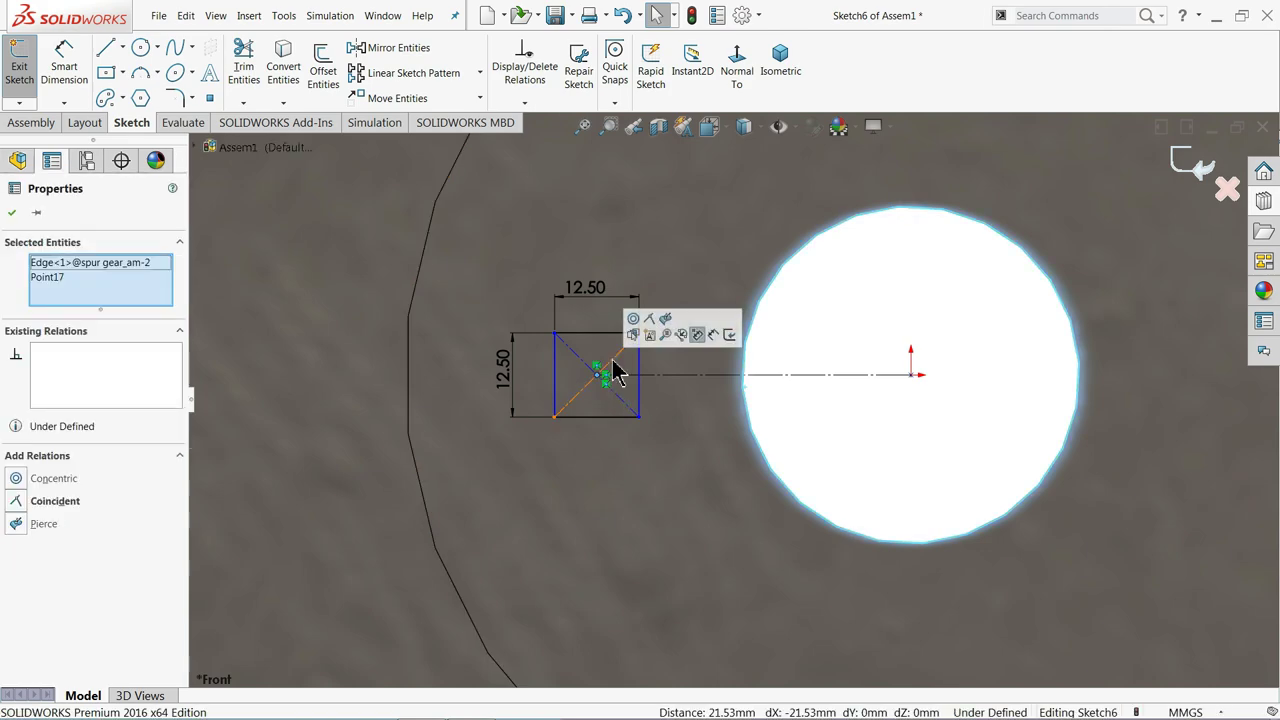
click(650, 320)
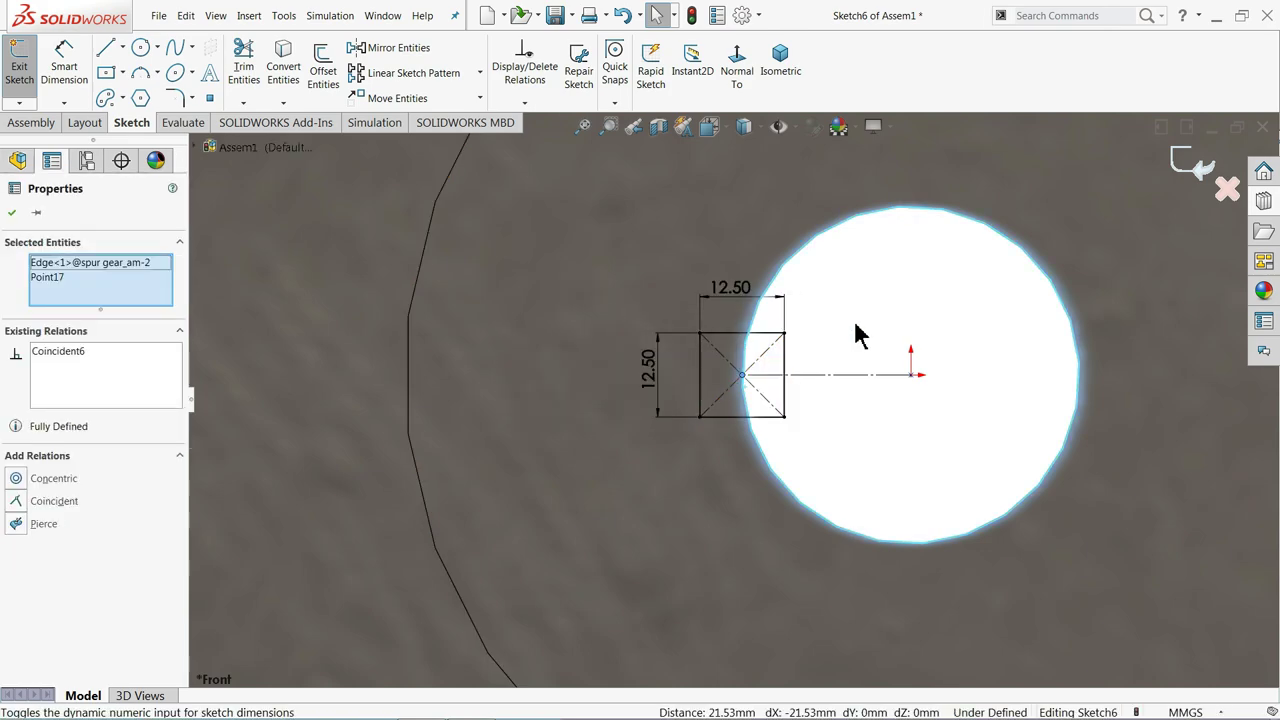
key(Escape)
Fully define the sketch by calculating relations and dimensions for all its entities
scroll(850, 375, up, 6)
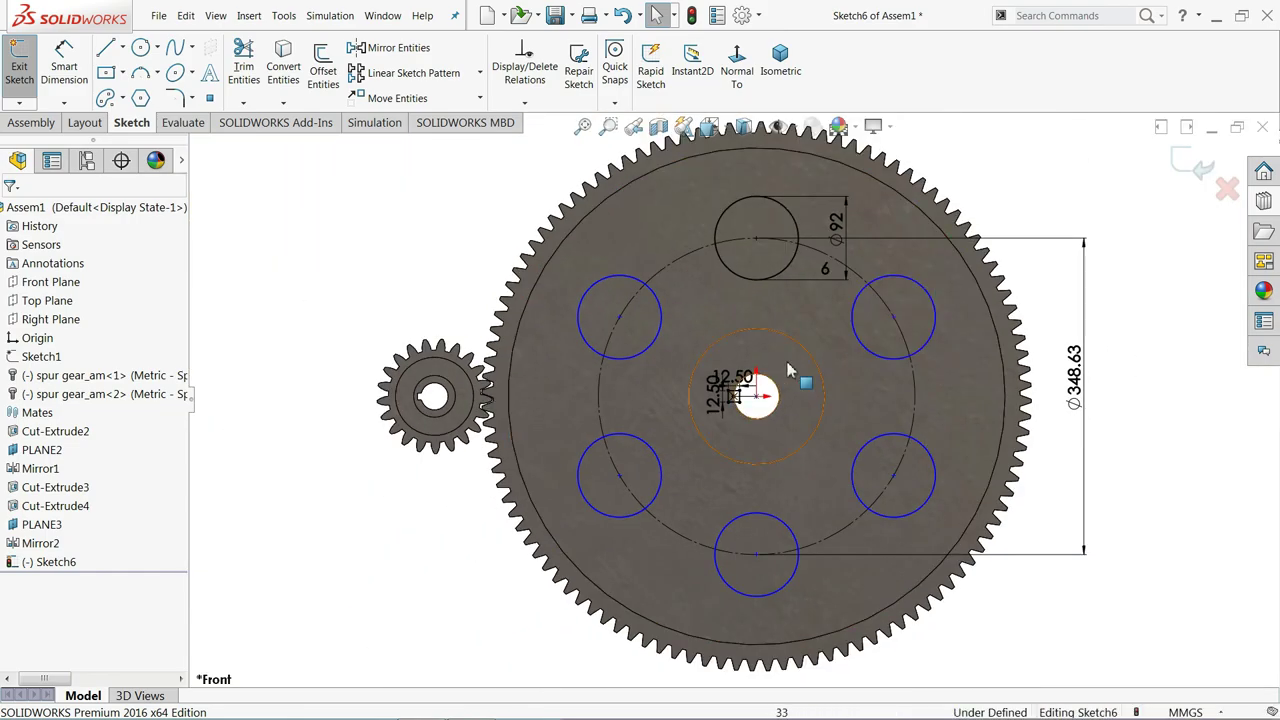
click(522, 104)
click(532, 159)
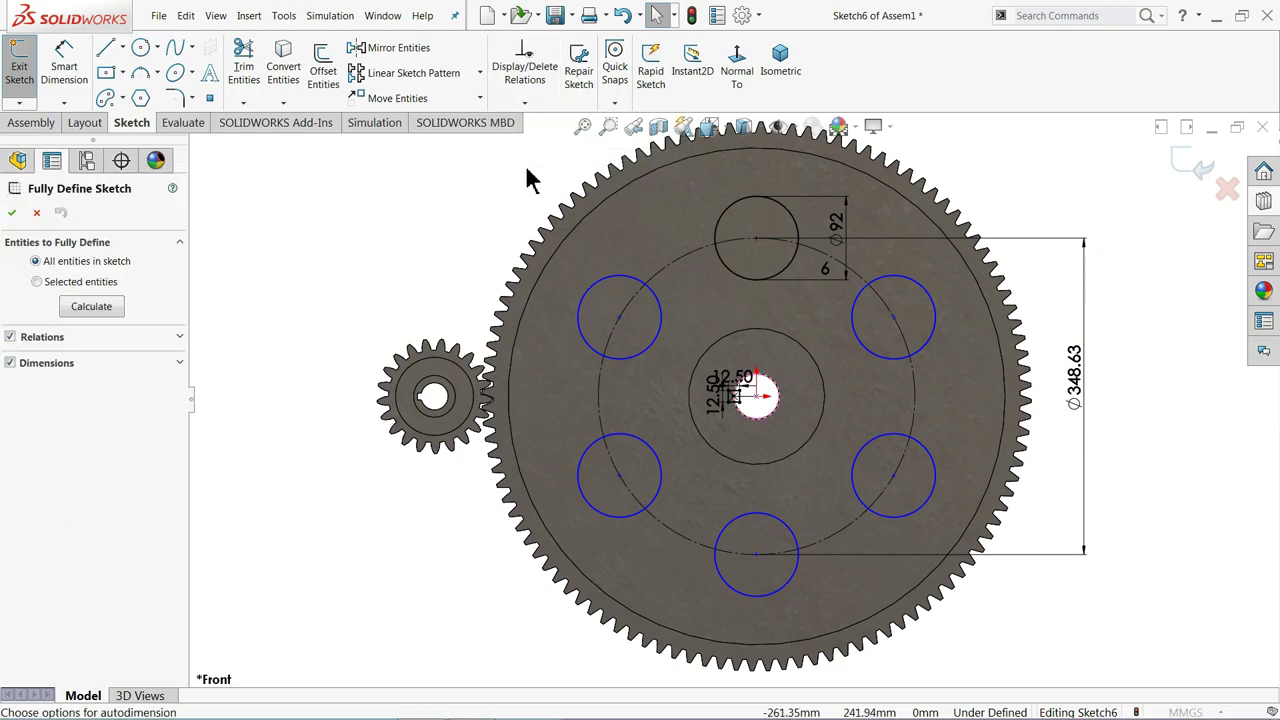
click(92, 306)
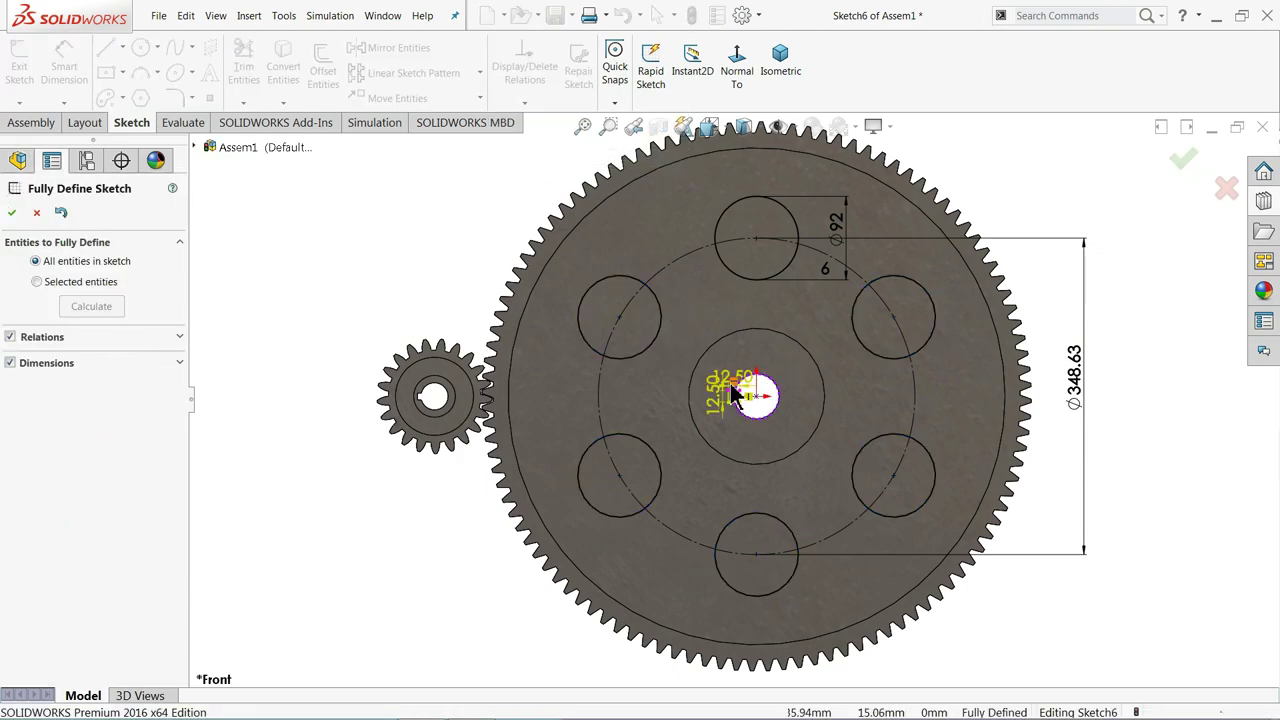
click(12, 213)
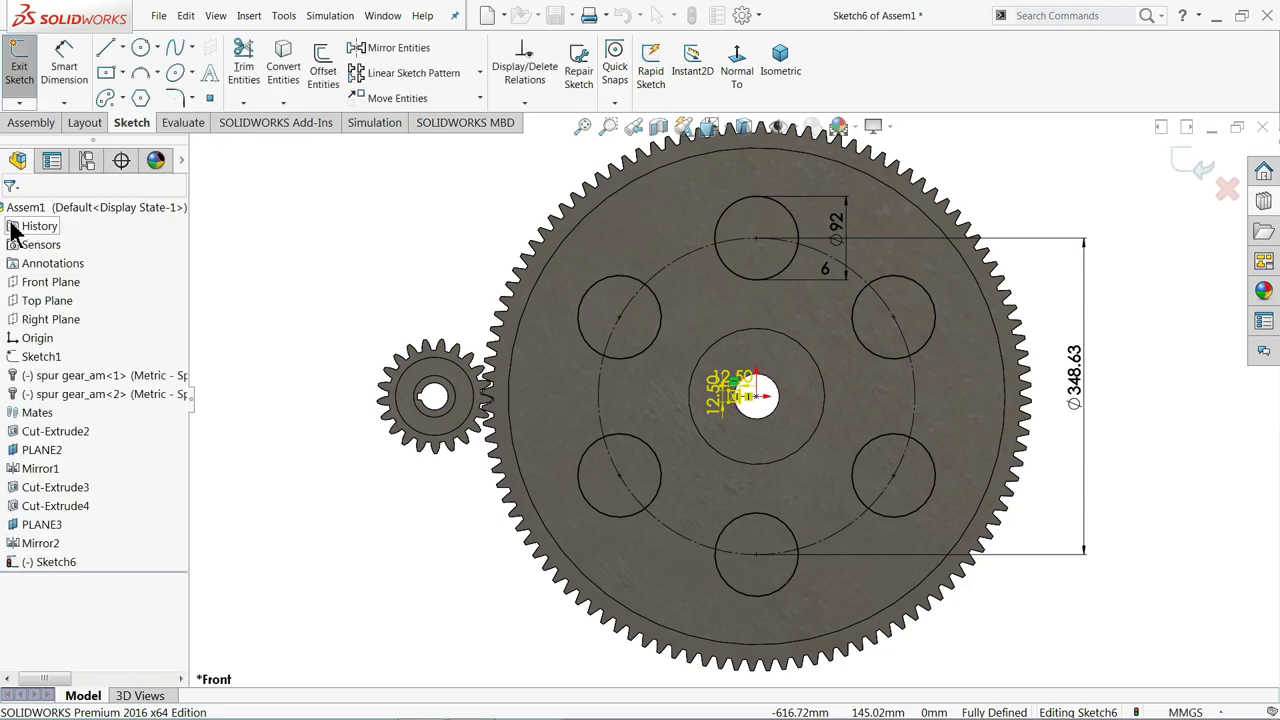
Create an extruded cut from the six circles and the keyway square with the Through All end condition
scroll(729, 420, down, 5)
scroll(737, 380, up, 5)
click(30, 124)
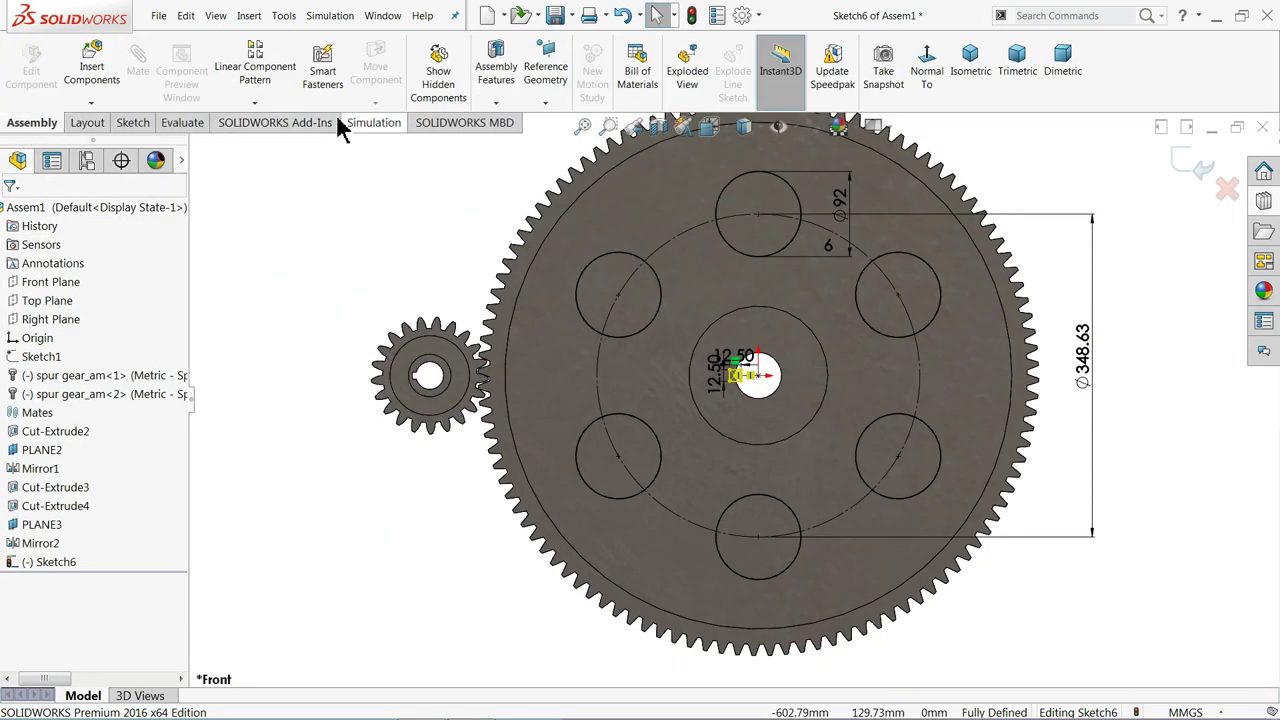
click(498, 102)
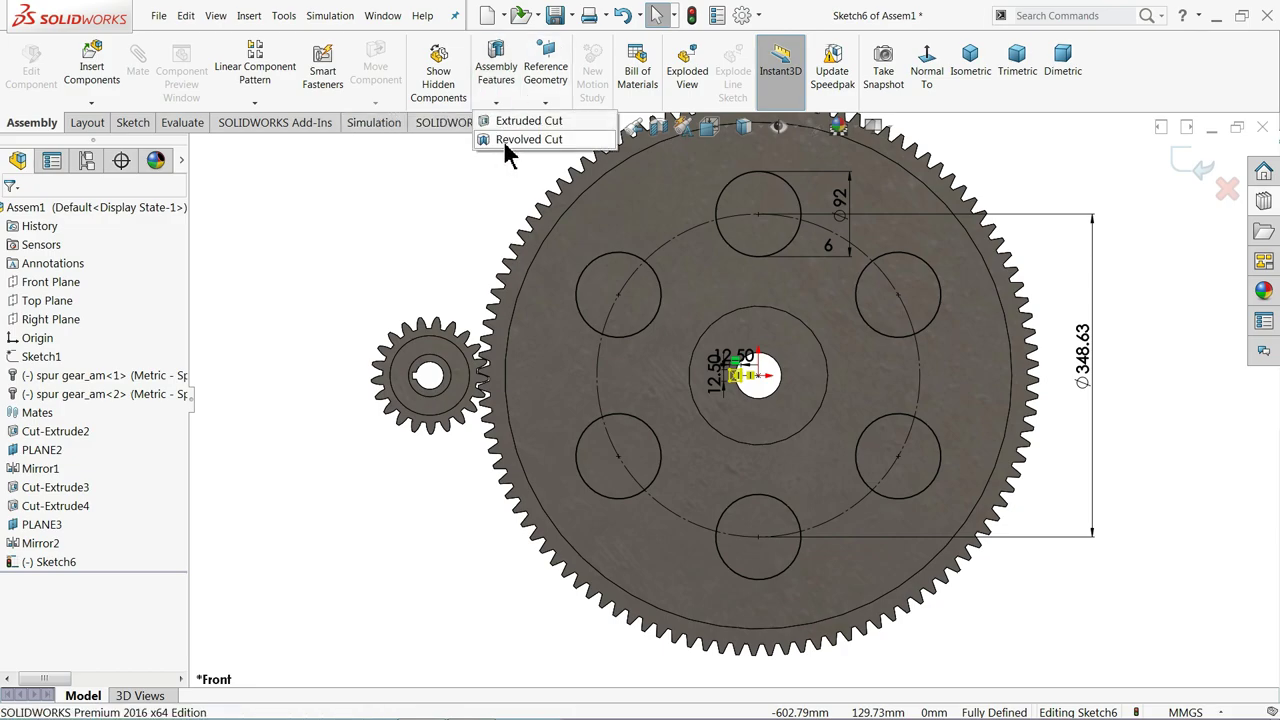
click(518, 121)
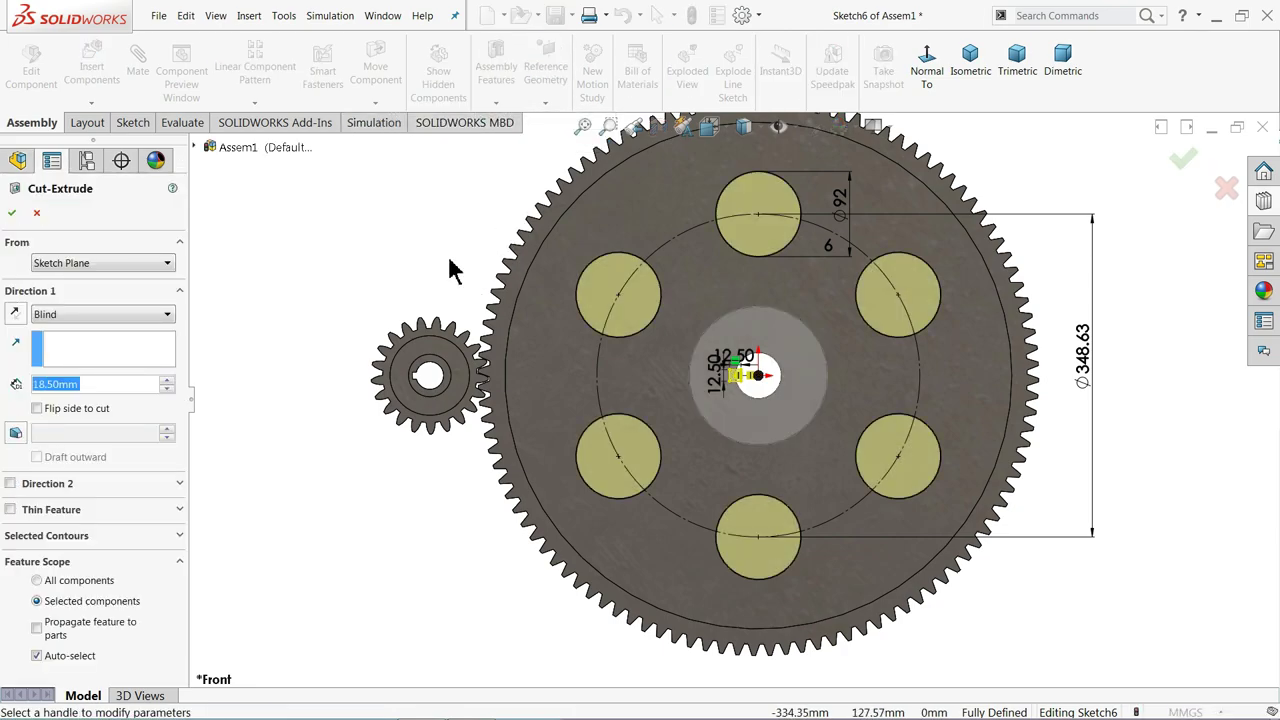
click(44, 316)
click(72, 344)
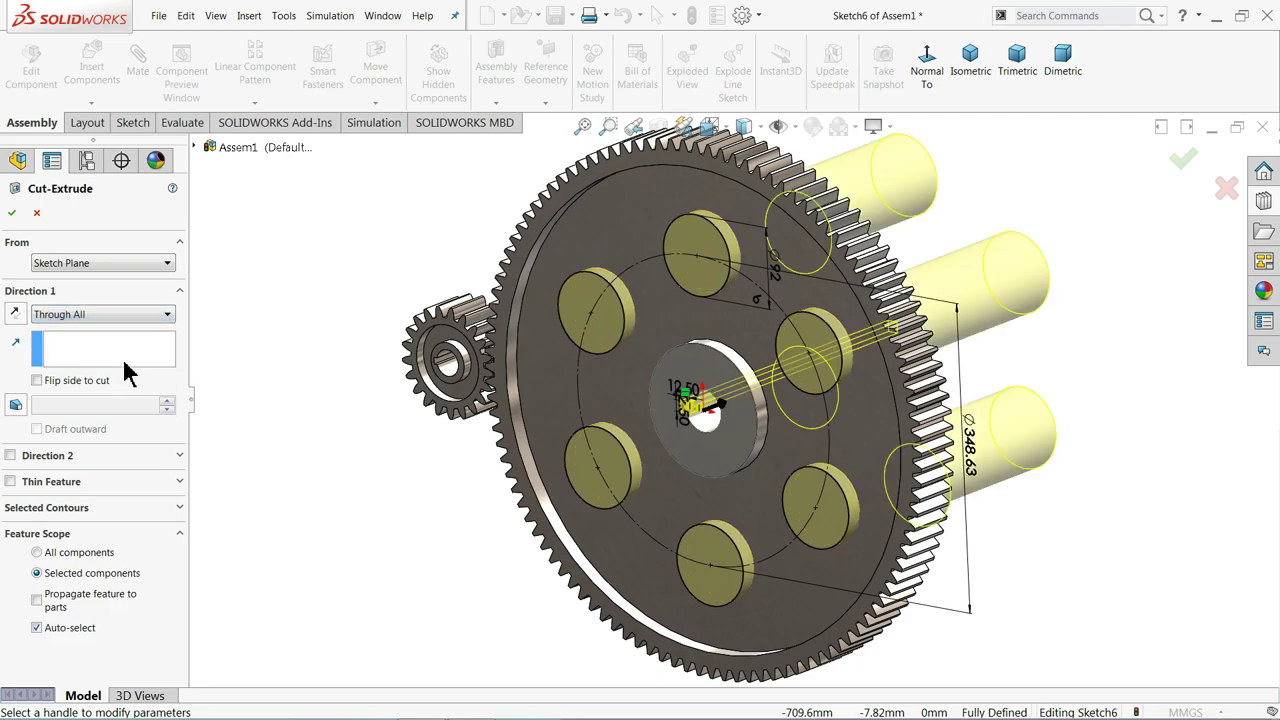
mouse_move(310, 378)
middle_down()
mouse_move(246, 357)
mouse_move(308, 360)
middle_up()
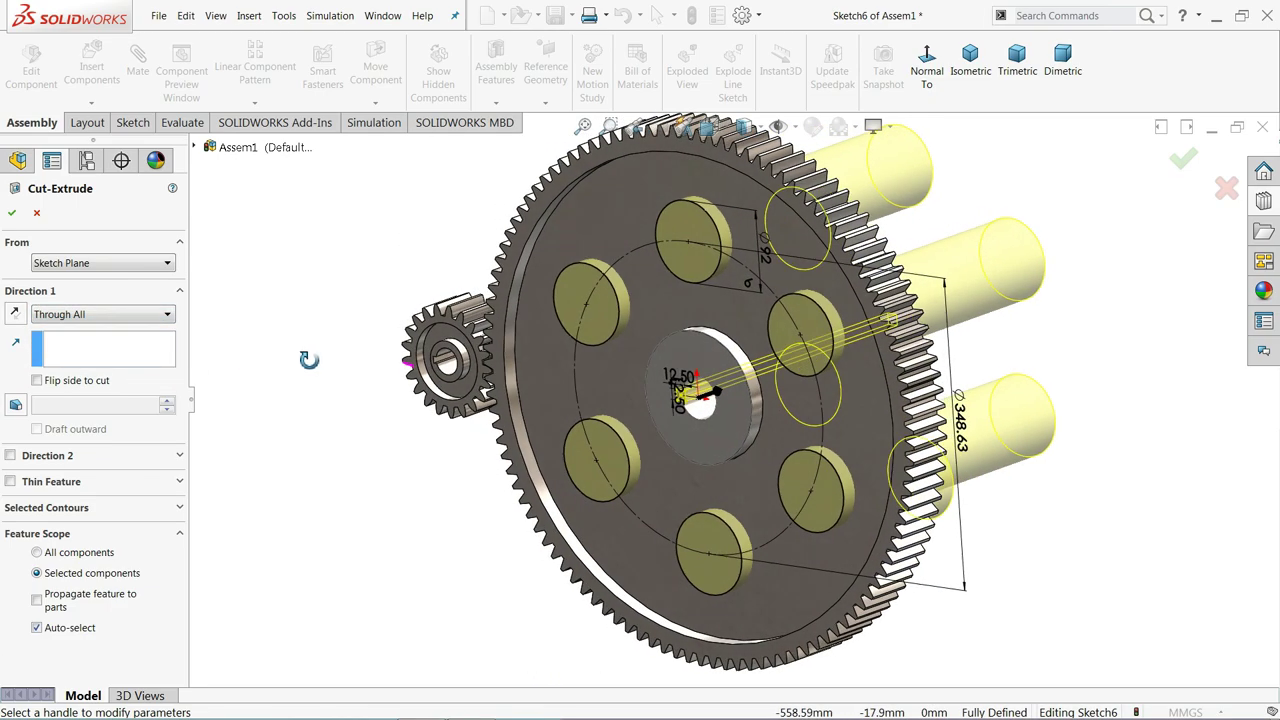
click(15, 213)
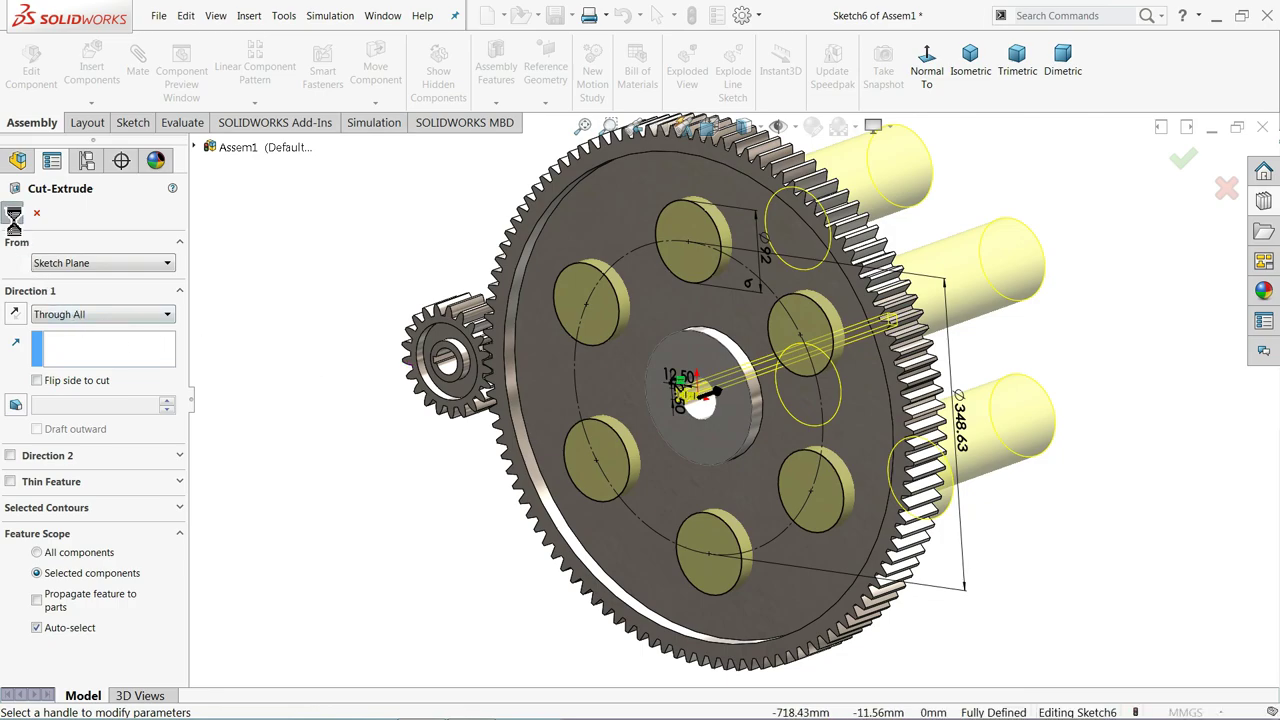
middle_drag(266, 280, 337, 309)
scroll(811, 423, up, 3)
scroll(800, 423, down, 2)
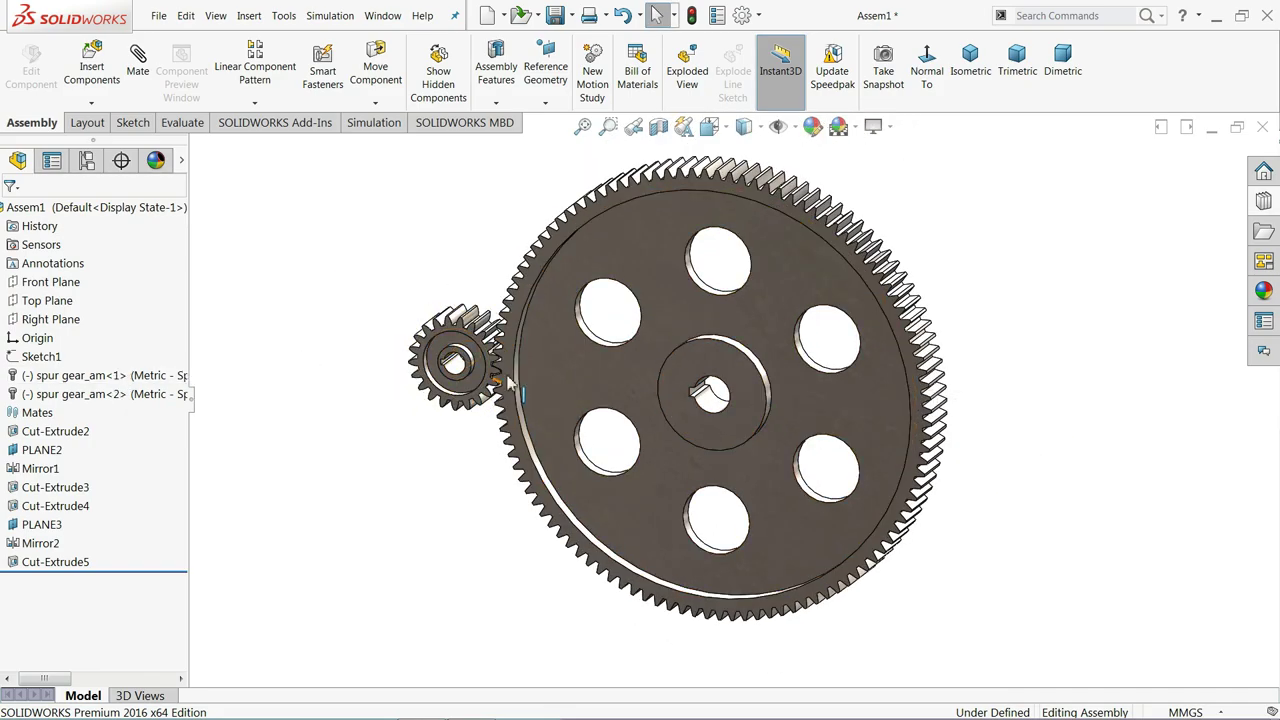
Browse for components to insert and open the Spur gear Assembly folder on the Desktop
scroll(680, 417, down, 2)
click(100, 87)
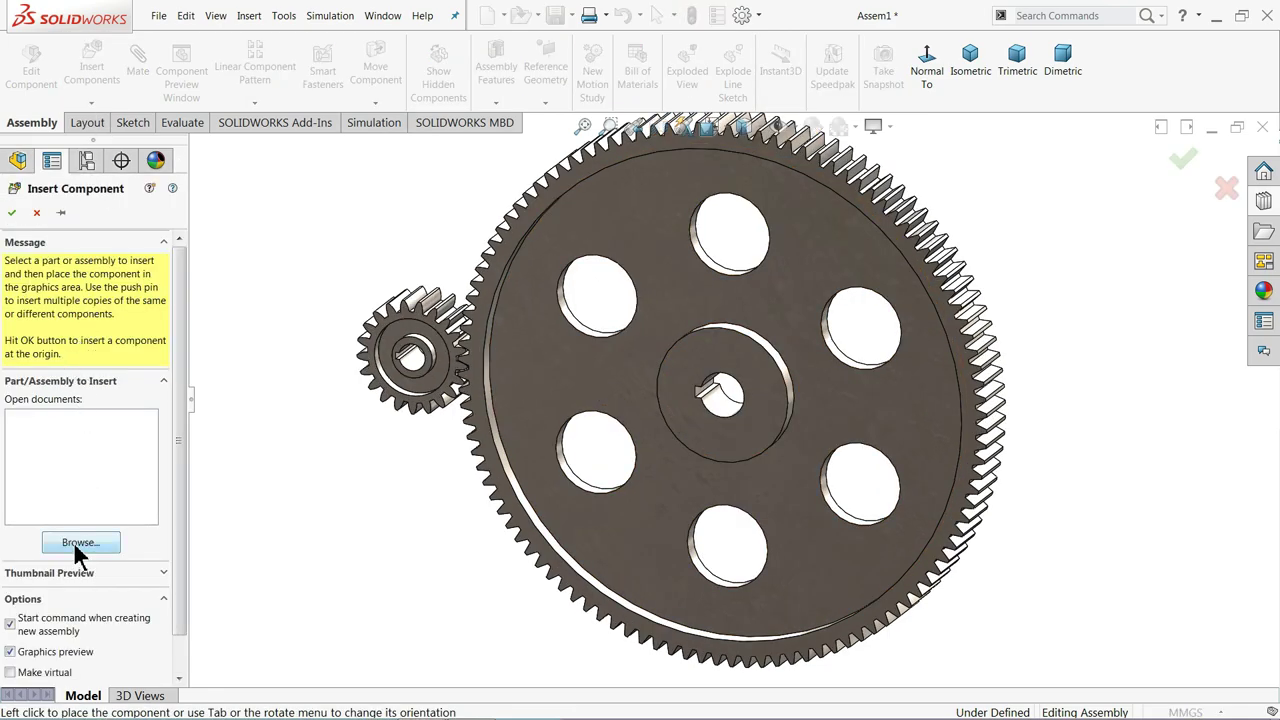
click(78, 543)
click(300, 180)
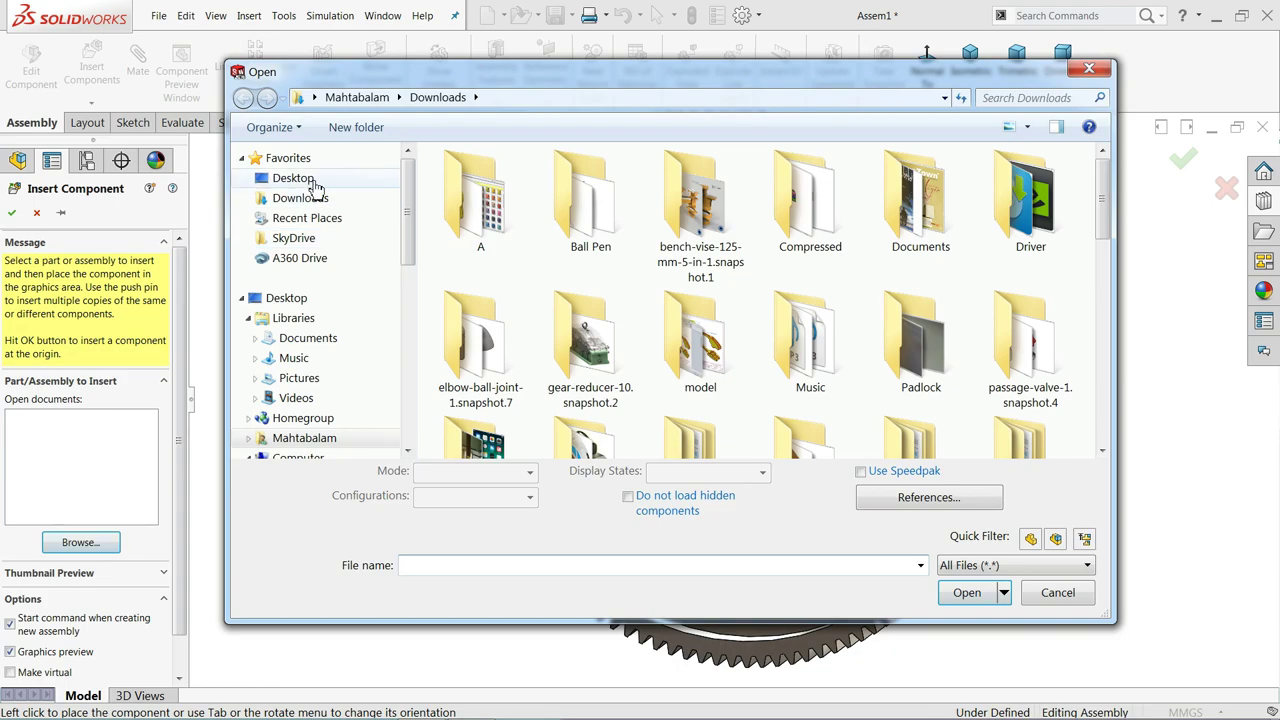
scroll(955, 340, down, 5)
scroll(900, 365, down, 5)
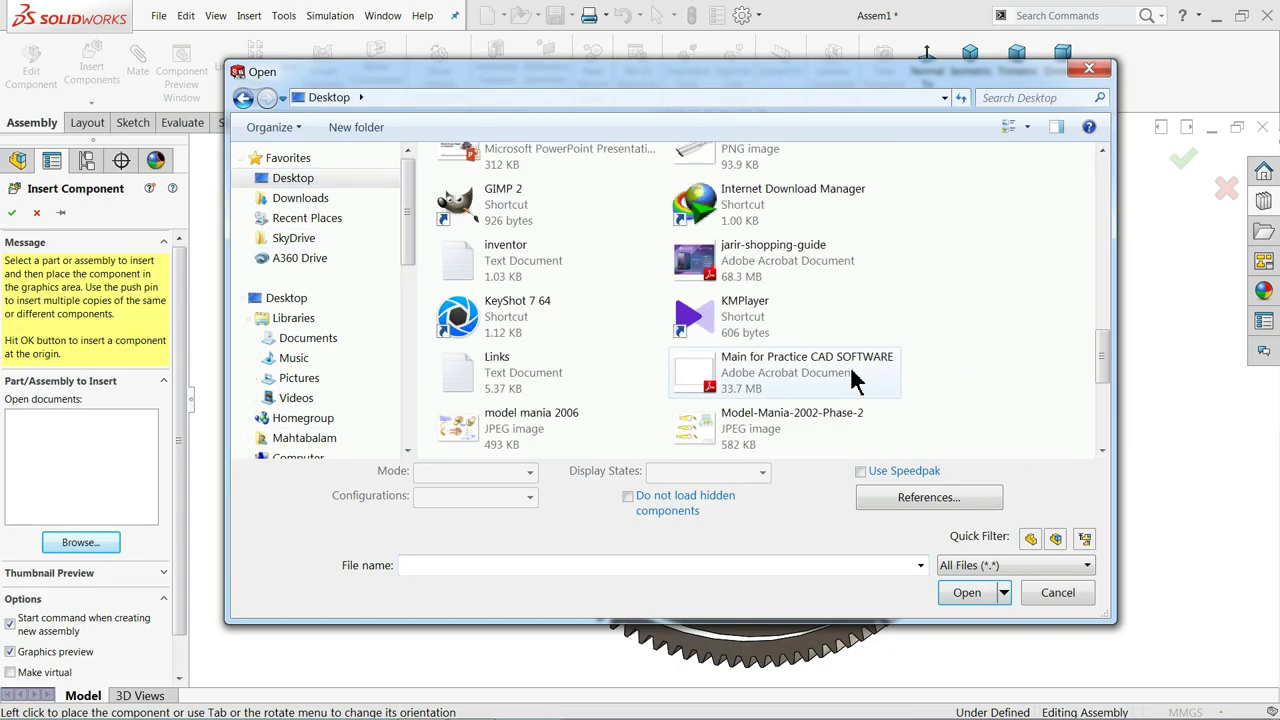
scroll(840, 388, up, 8)
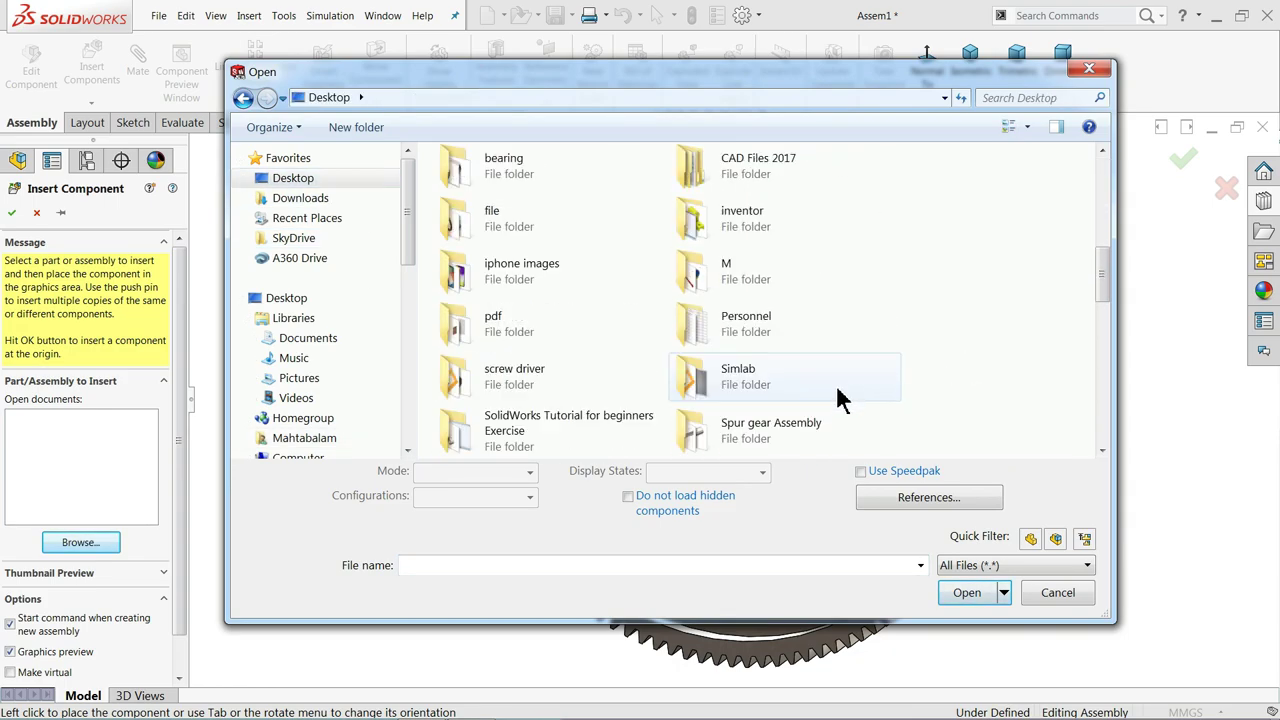
double_click(742, 431)
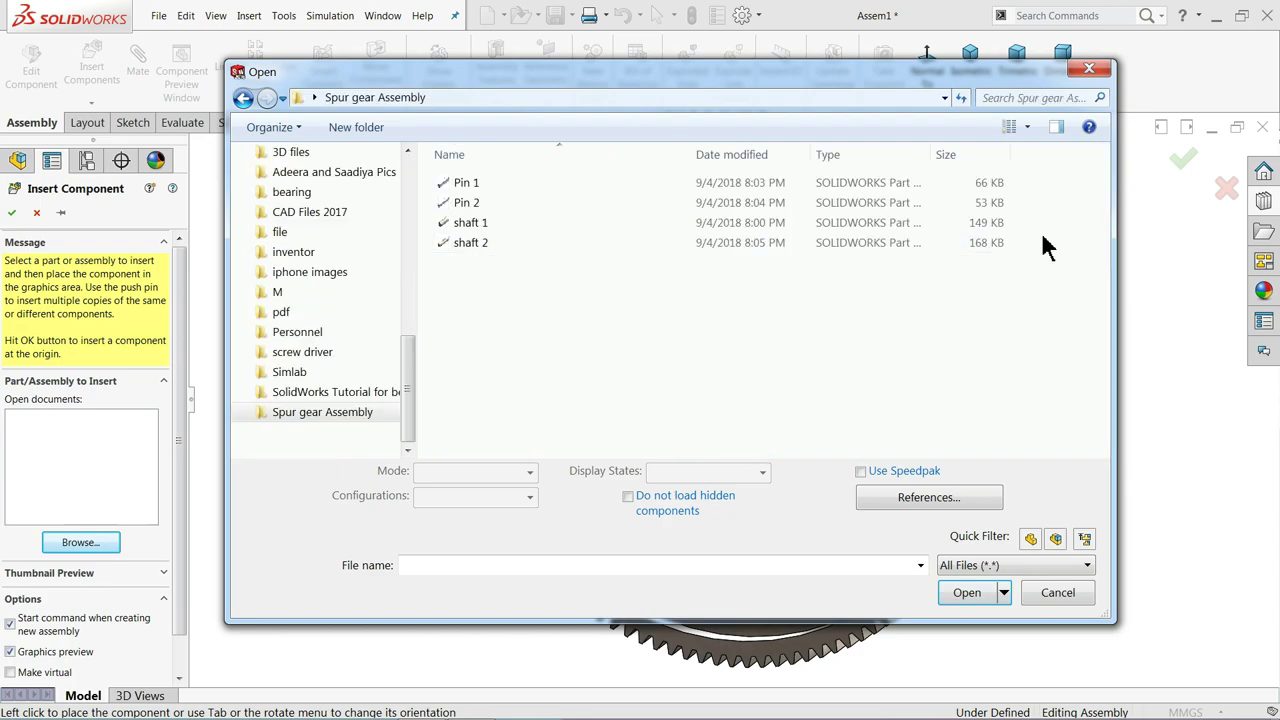
Insert the parts shaft 1 and shaft 2, placing both in free space beneath the small gear
click(1028, 127)
click(1058, 75)
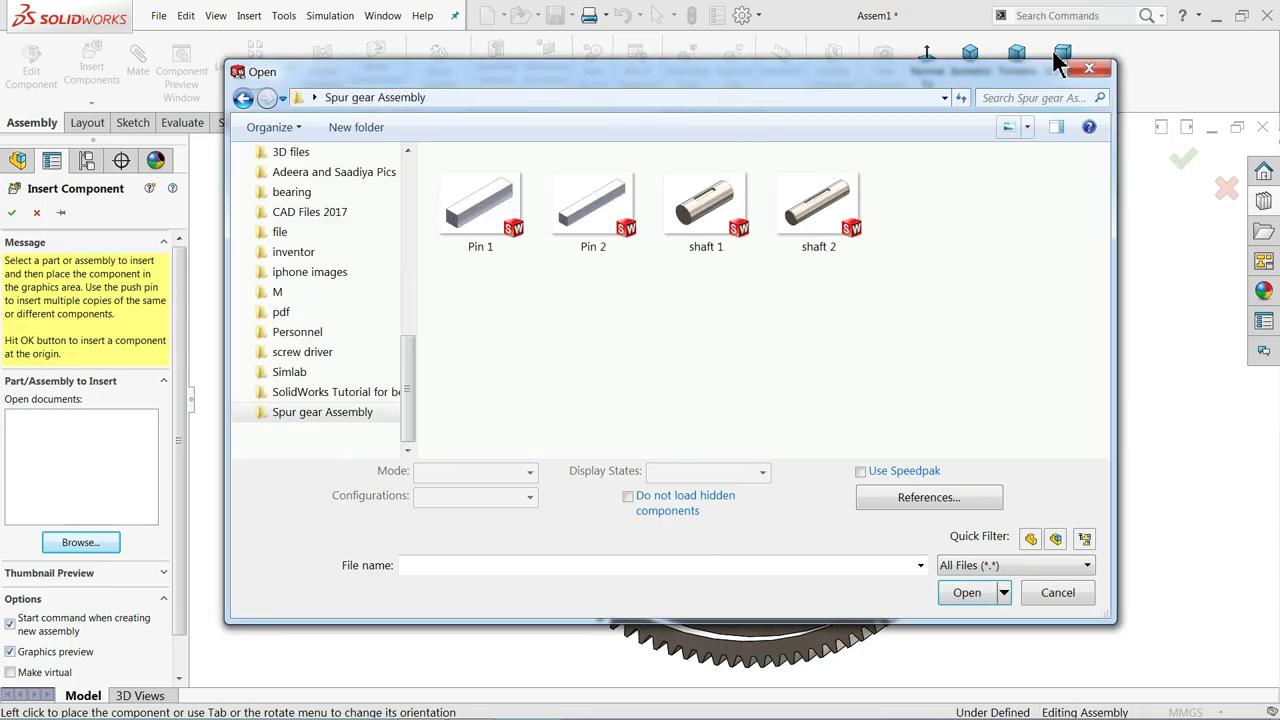
drag(711, 281, 840, 234)
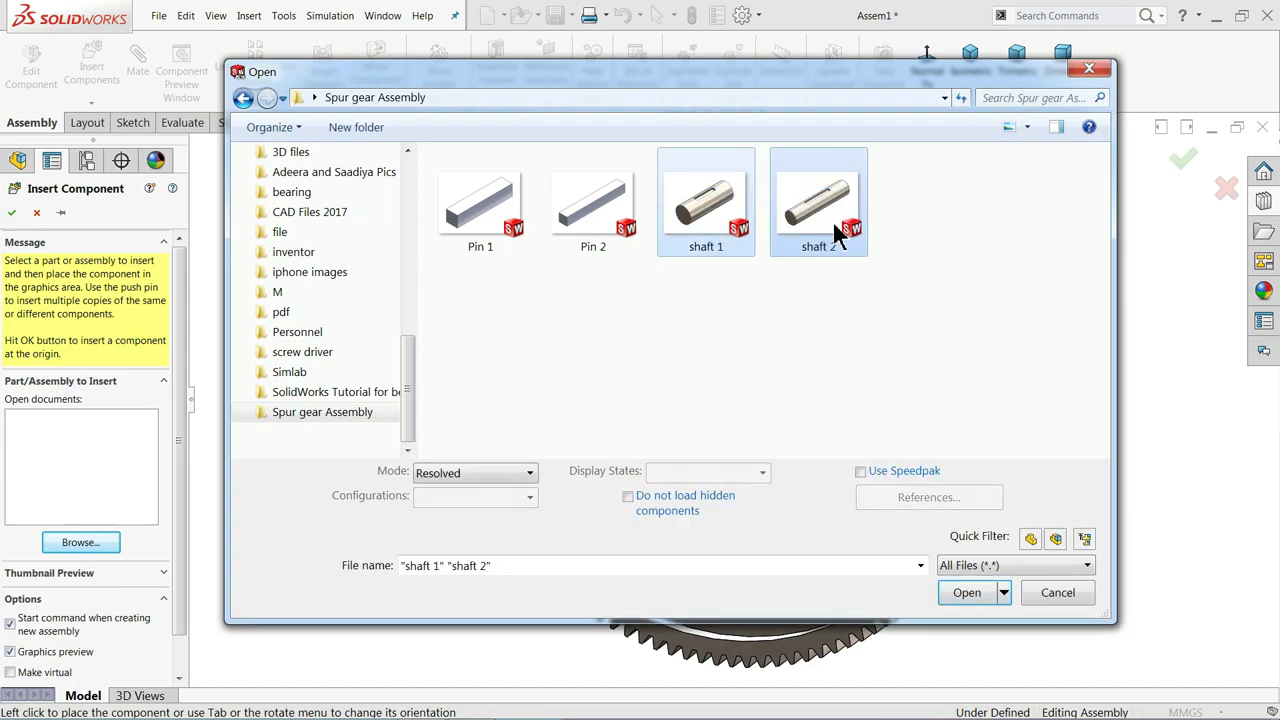
click(965, 594)
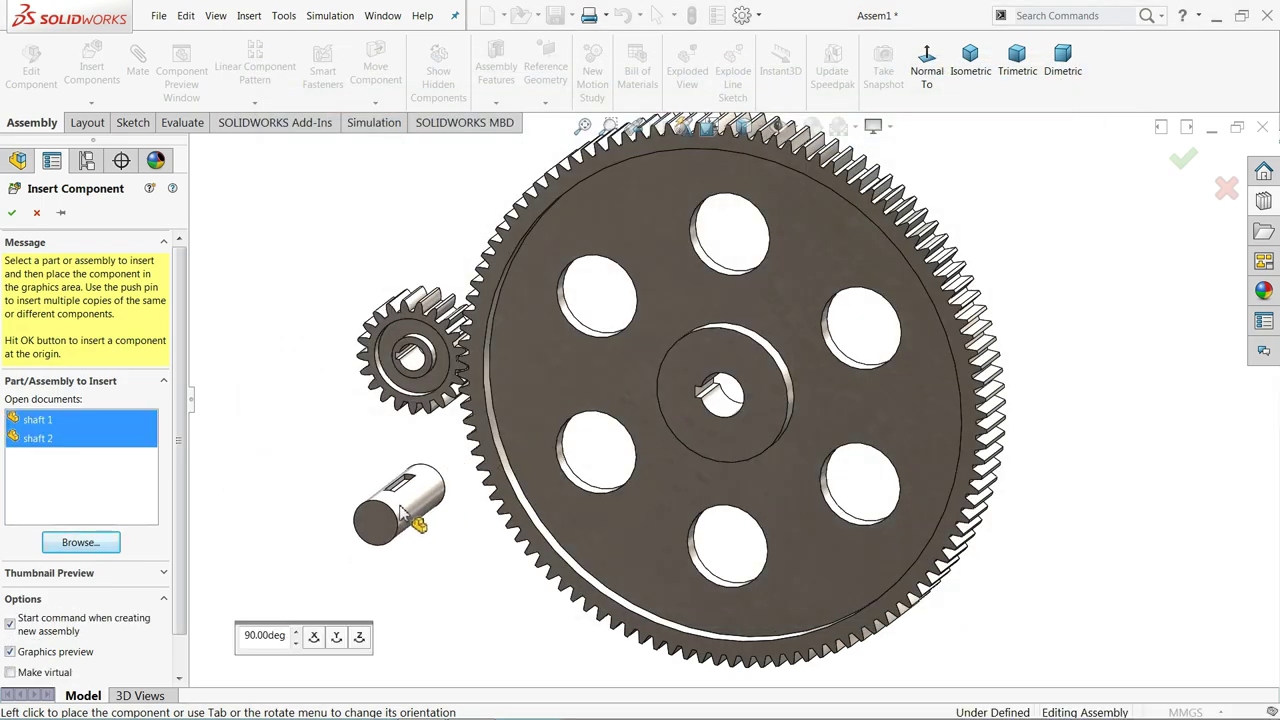
click(437, 537)
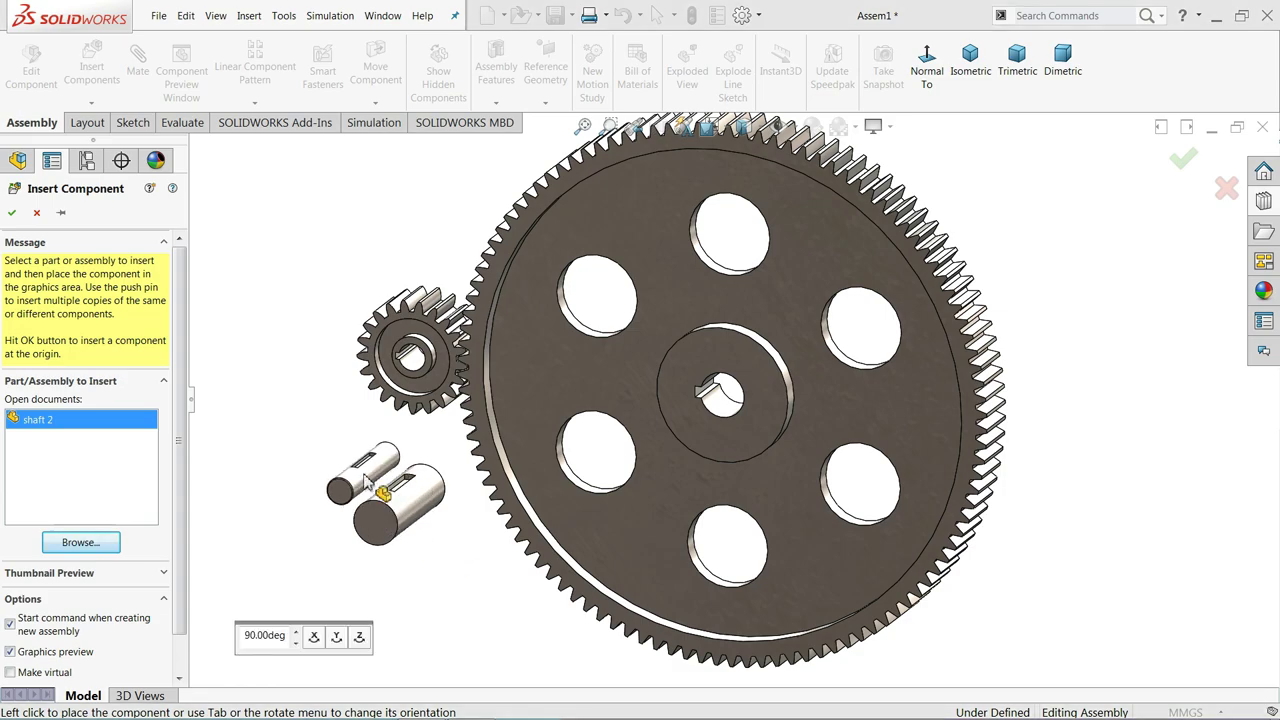
click(416, 440)
Add a concentric mate between shaft 2's cylindrical face and the small gear's bore
scroll(340, 400, down, 3)
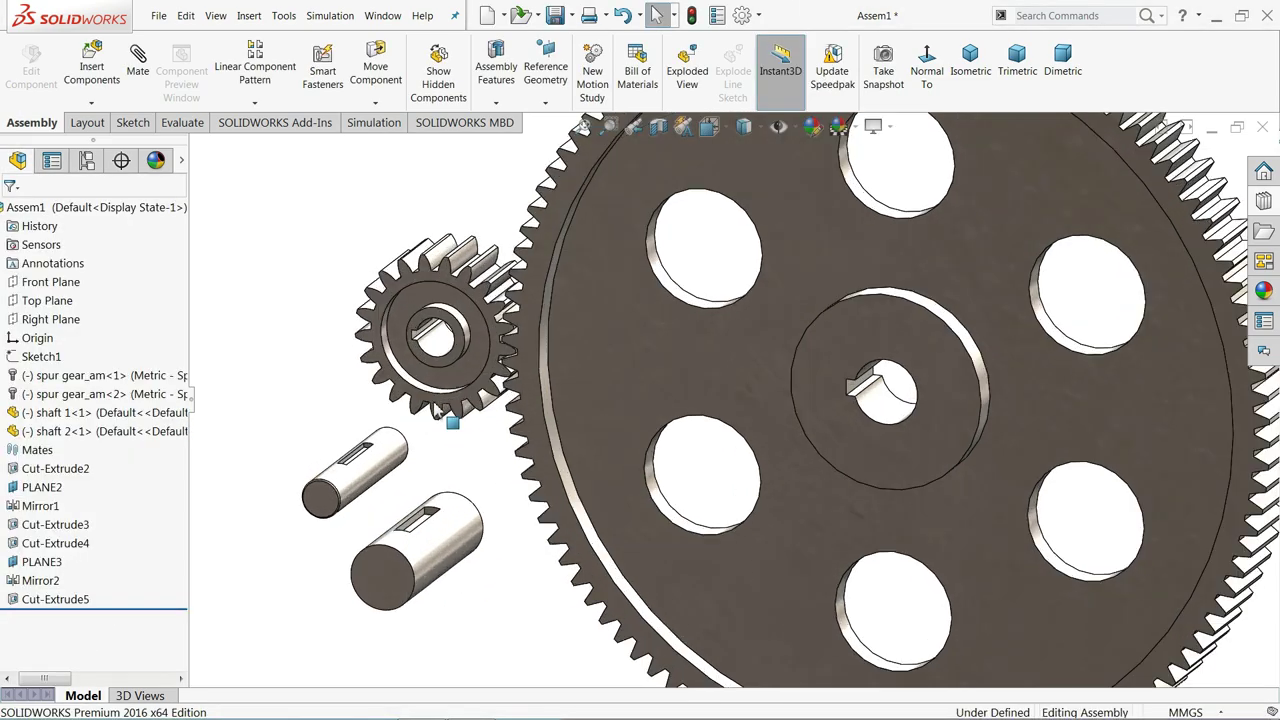
click(389, 456)
click(435, 345)
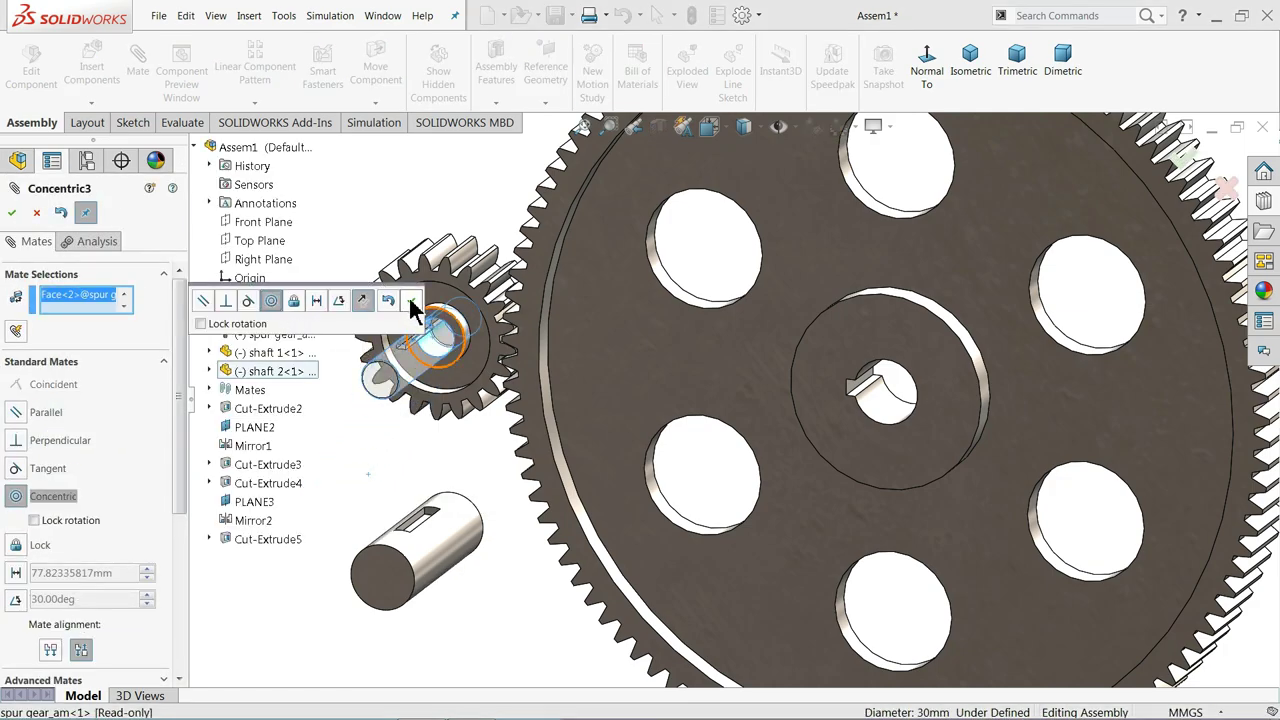
click(410, 300)
Add a concentric mate between shaft 1's cylindrical face and the large gear's bore
click(446, 557)
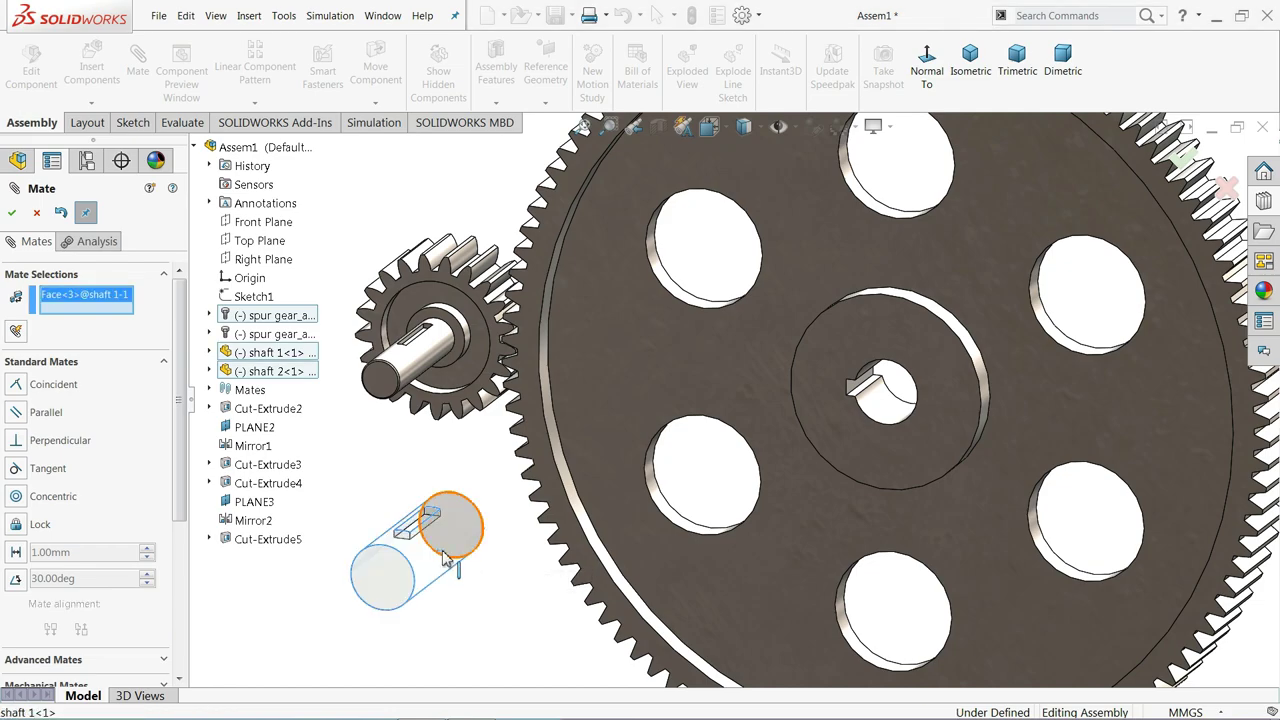
click(889, 432)
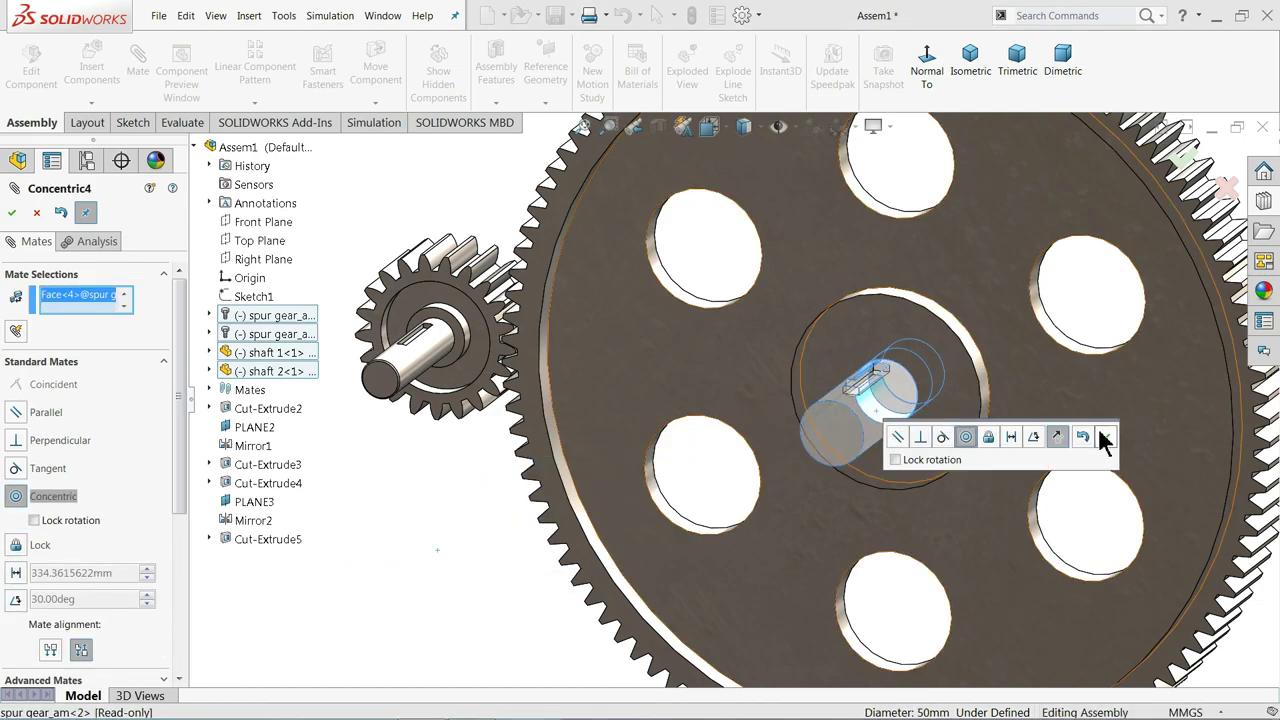
click(1105, 436)
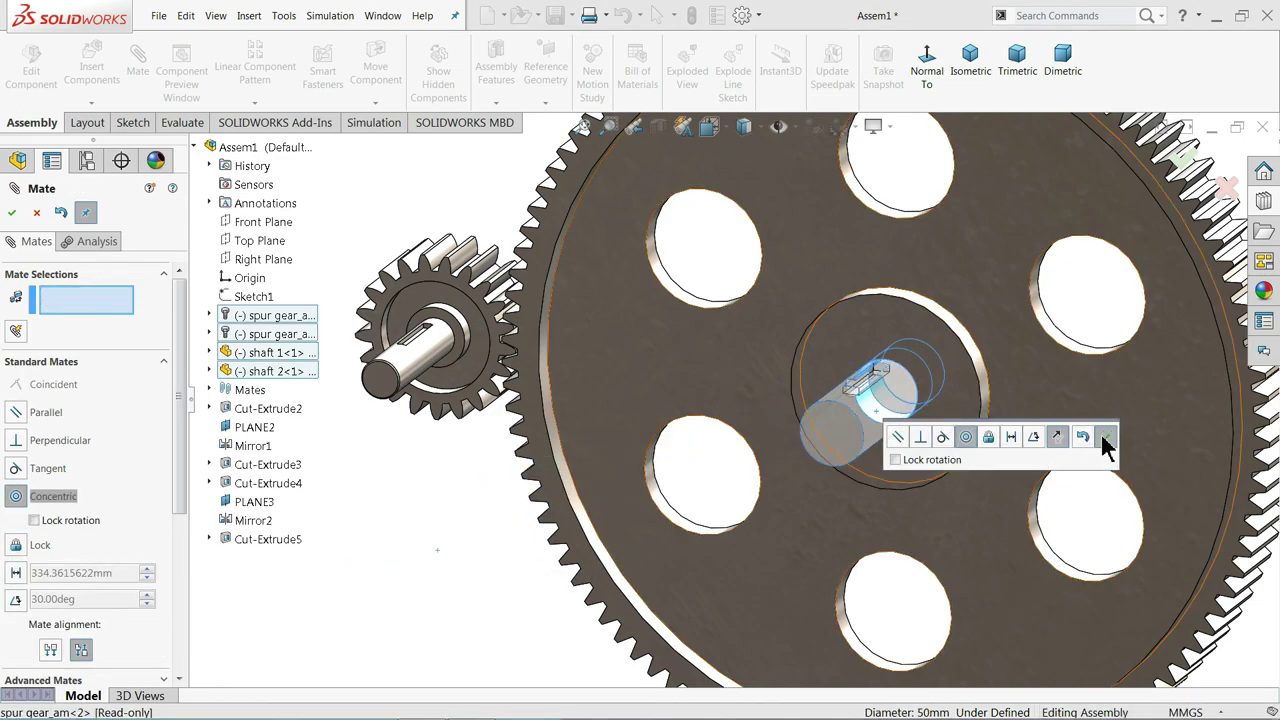
Set up an advanced Width mate with the Centered constraint, using both end faces of shaft 2 as the width selections
click(164, 277)
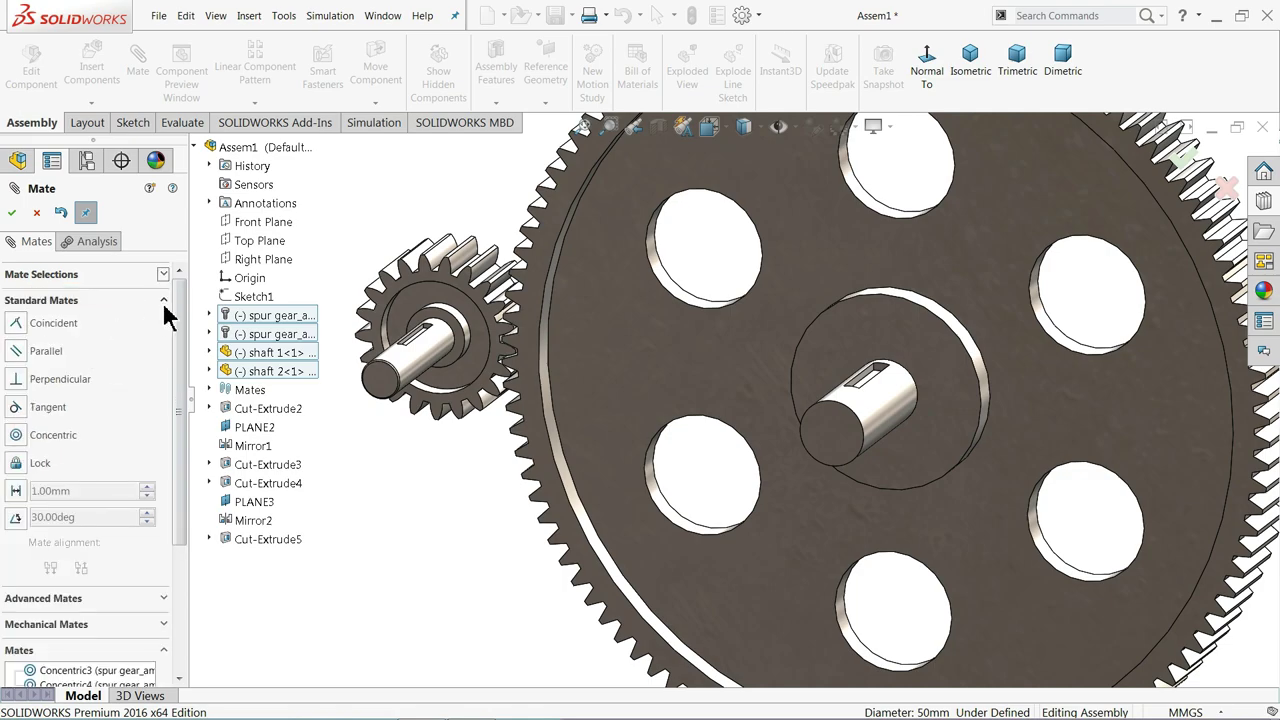
click(164, 301)
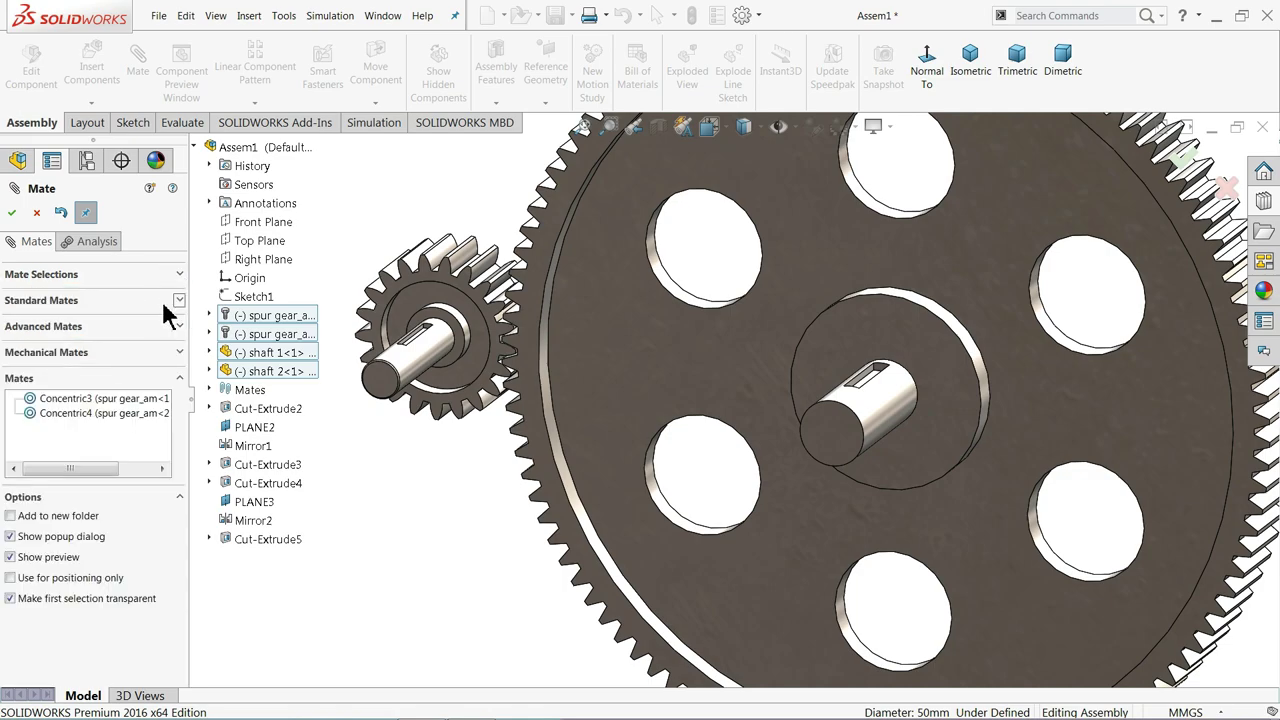
click(164, 327)
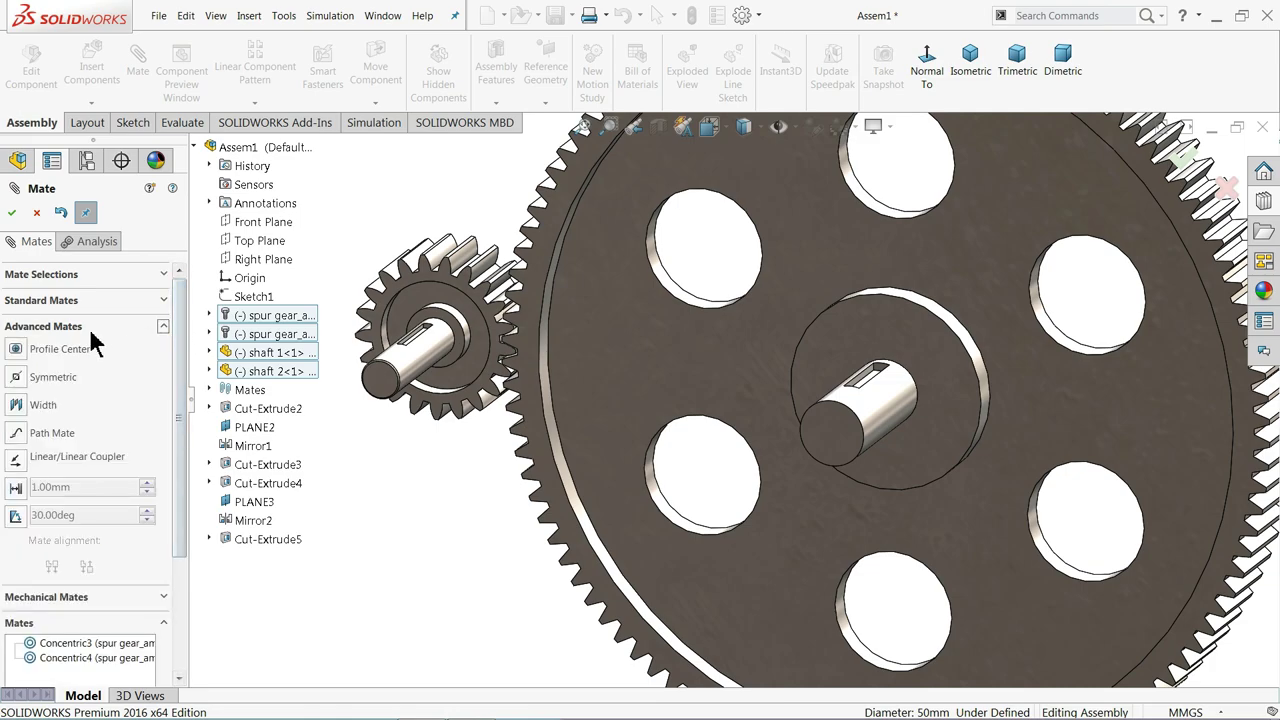
click(43, 405)
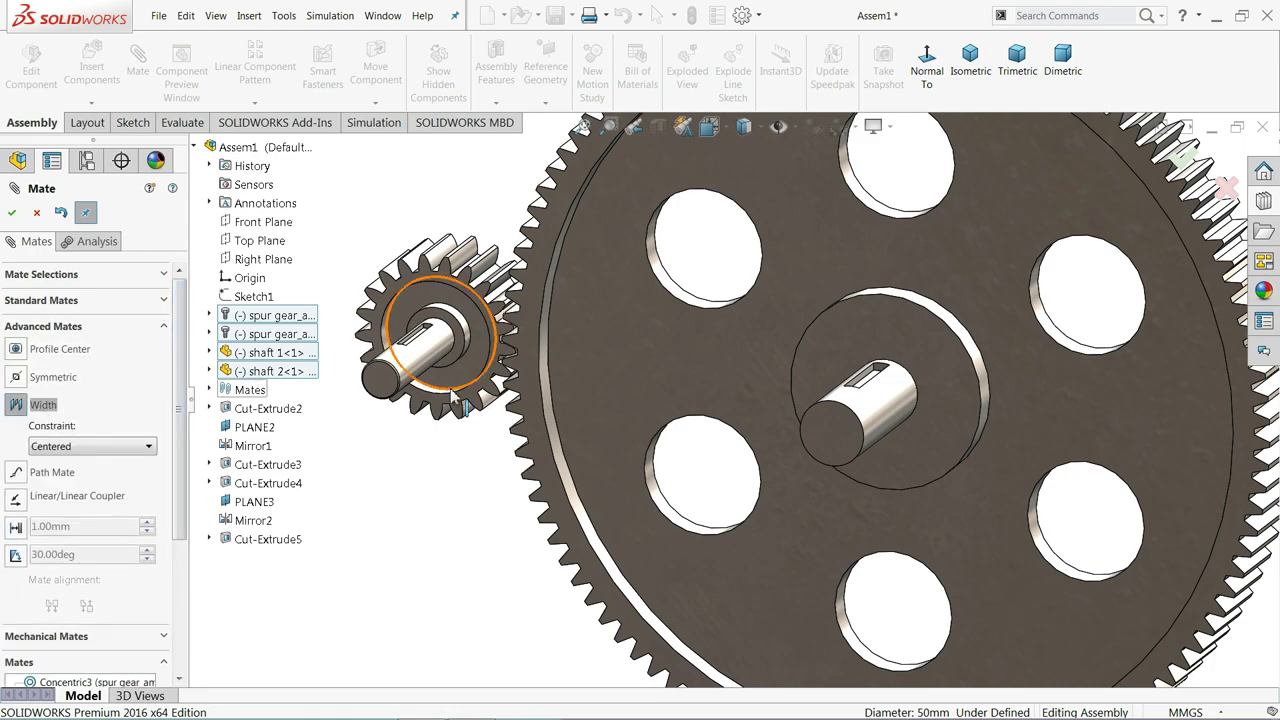
key(f)
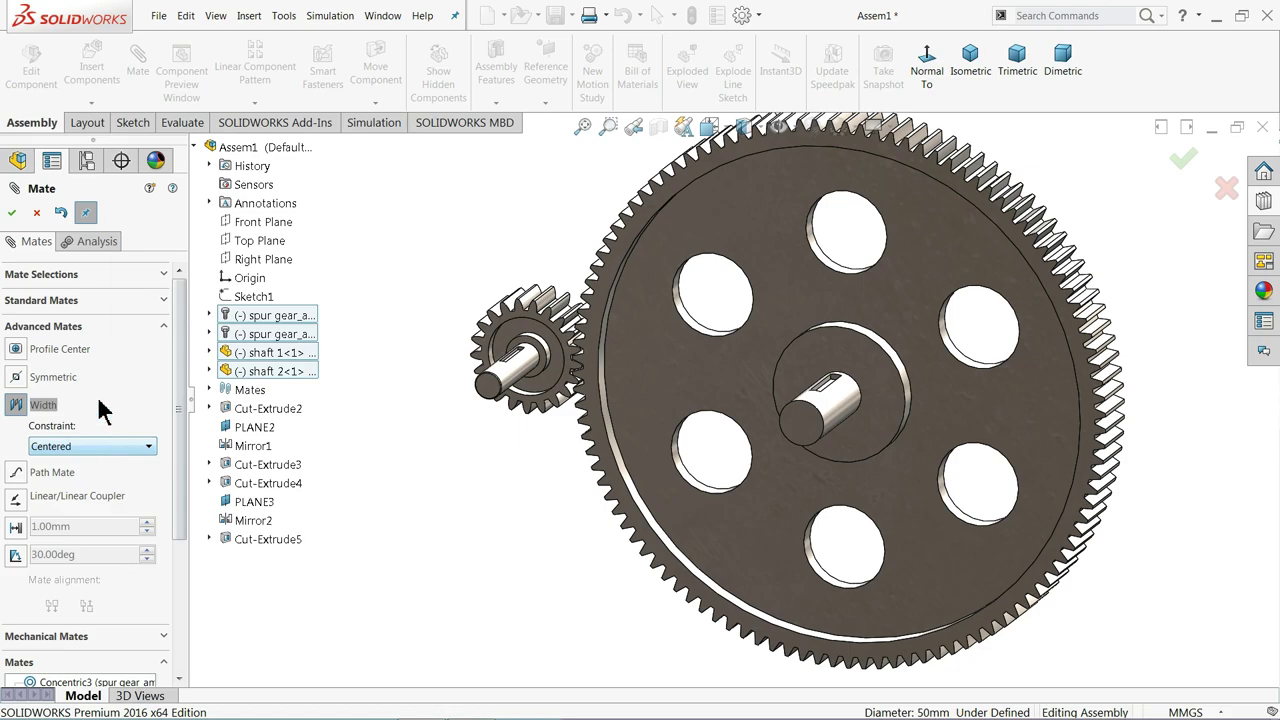
click(163, 275)
scroll(460, 335, down, 3)
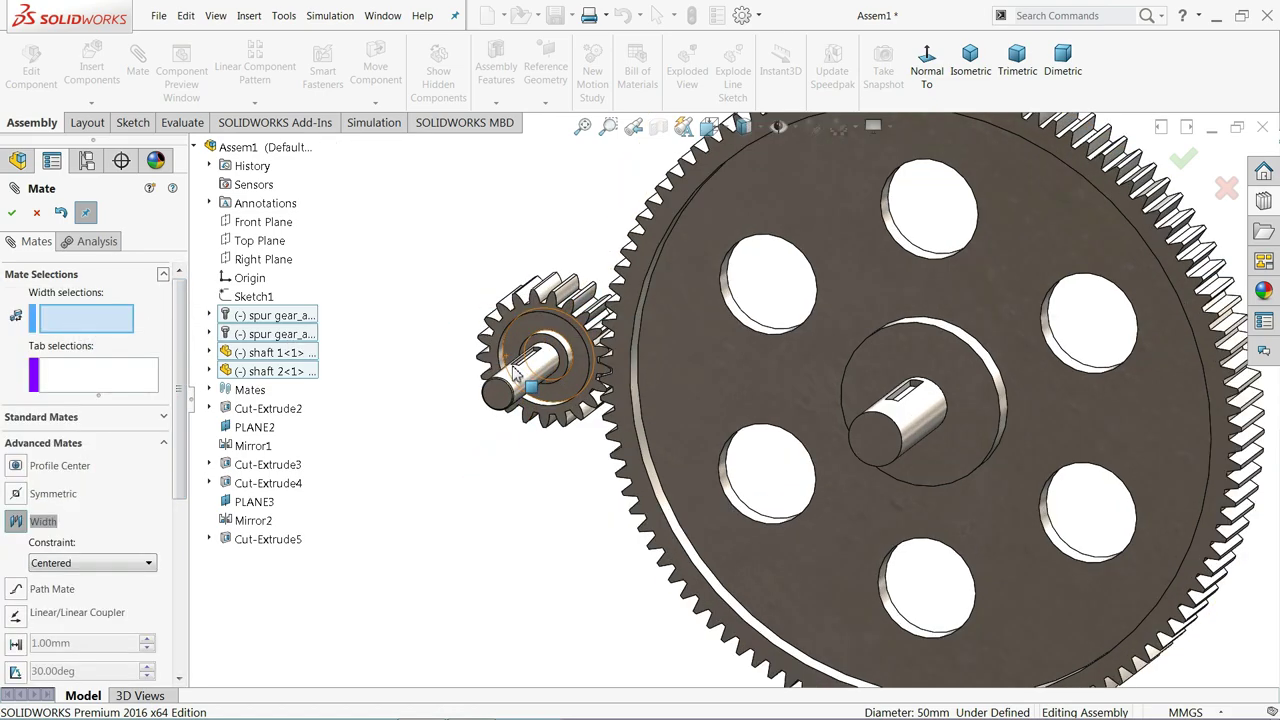
click(546, 388)
middle_drag(546, 388, 837, 466)
scroll(546, 418, down, 2)
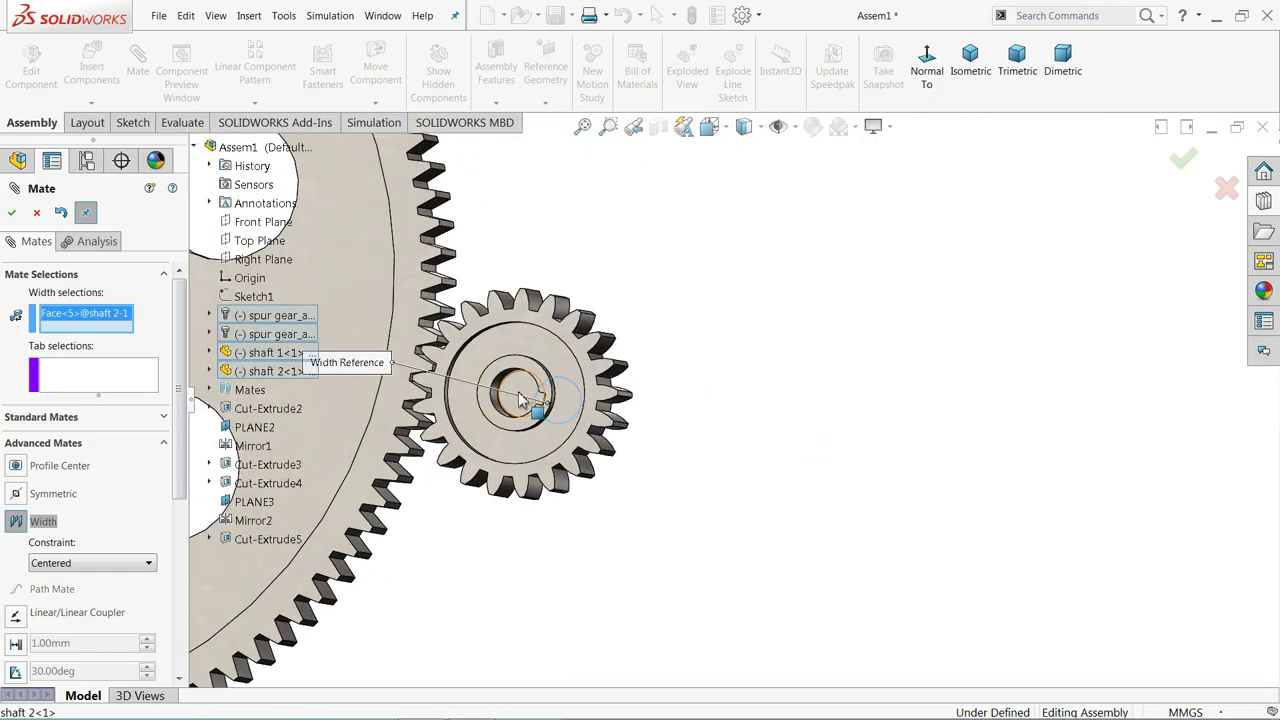
click(519, 399)
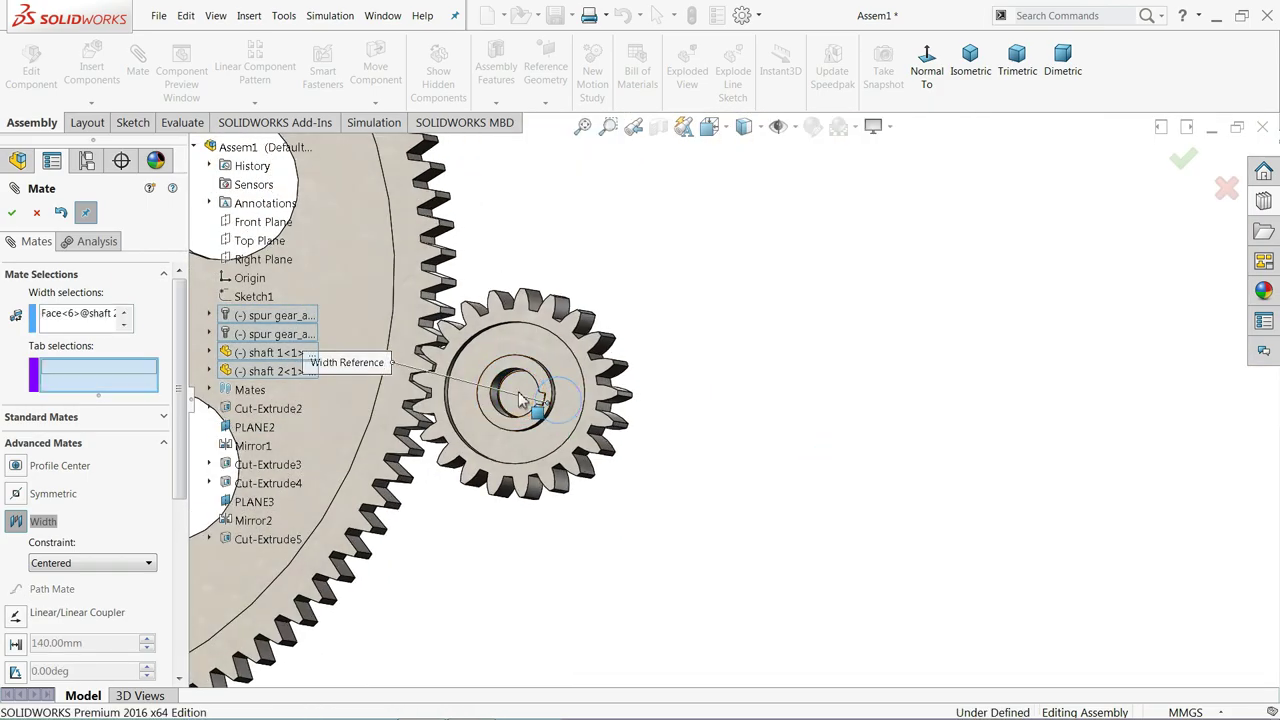
Assign the small gear's two opposite recessed web faces as the tab selections and accept the Width mate
click(524, 337)
middle_drag(645, 370, 535, 388)
click(648, 398)
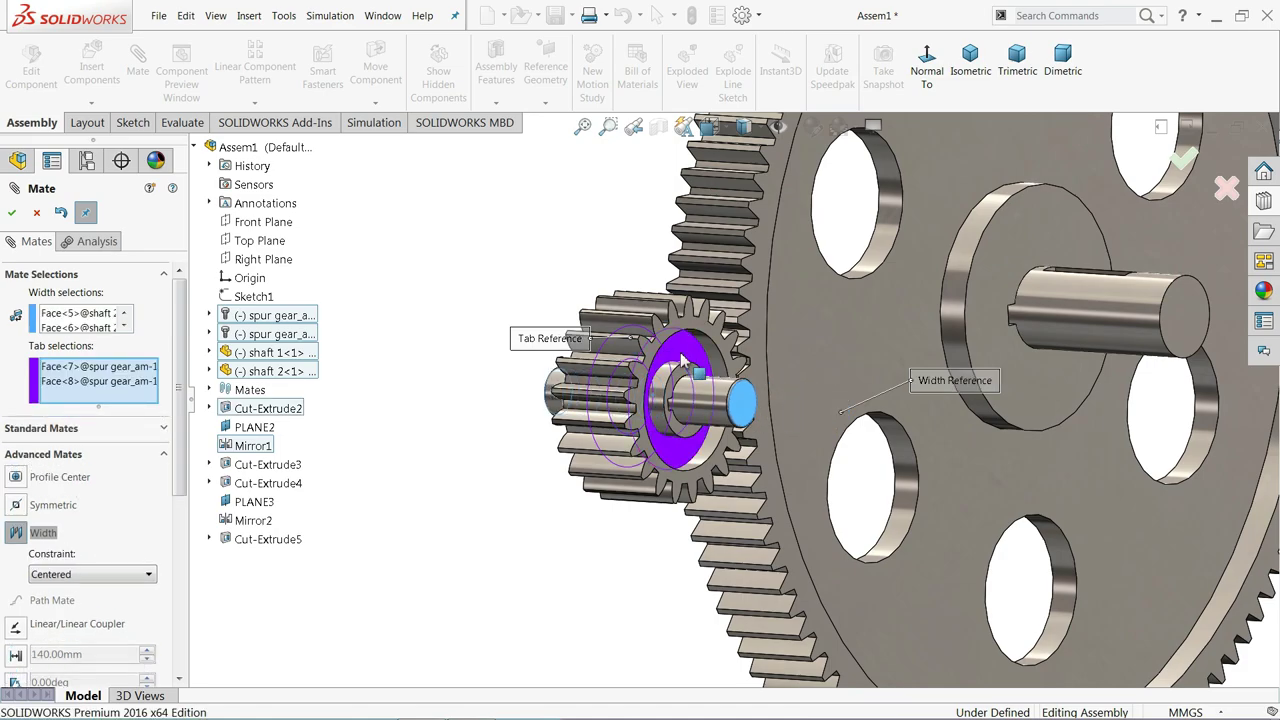
click(12, 214)
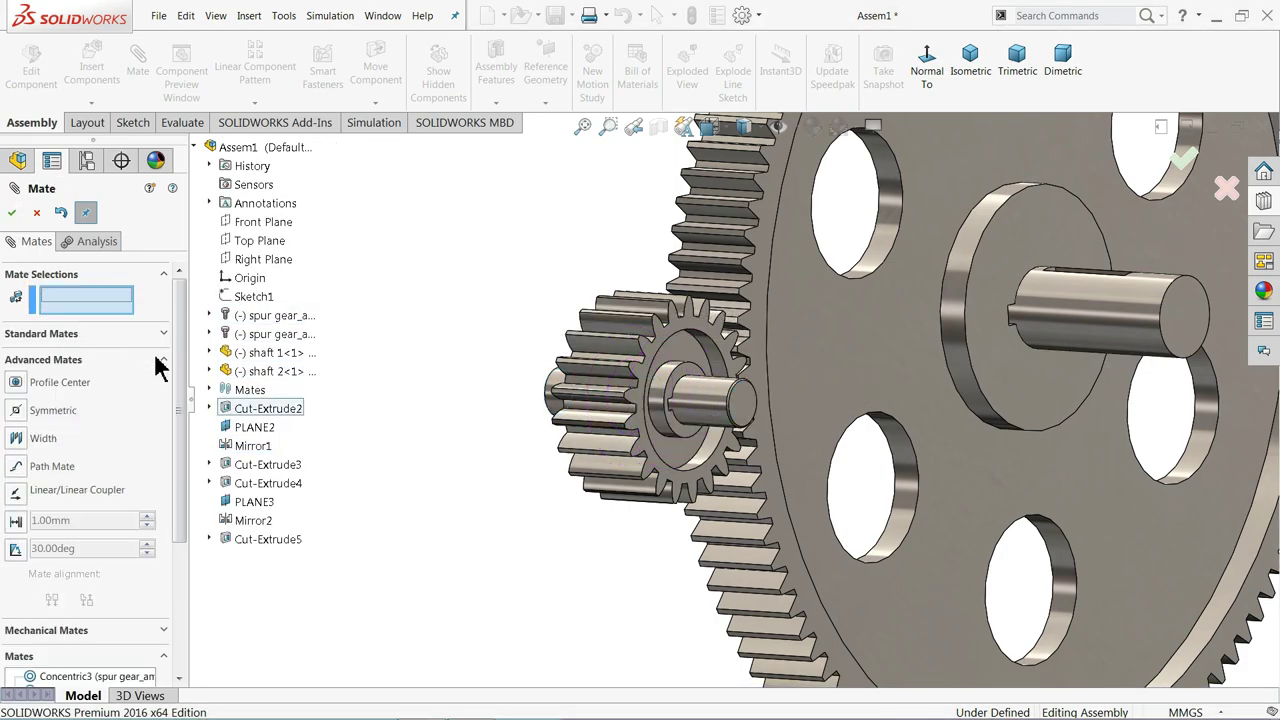
Centre shaft 1 in the large gear with a Width mate, using the gear's two hub faces as width and the shaft's end faces as tab
click(43, 440)
middle_drag(756, 408, 877, 375)
click(798, 373)
click(688, 372)
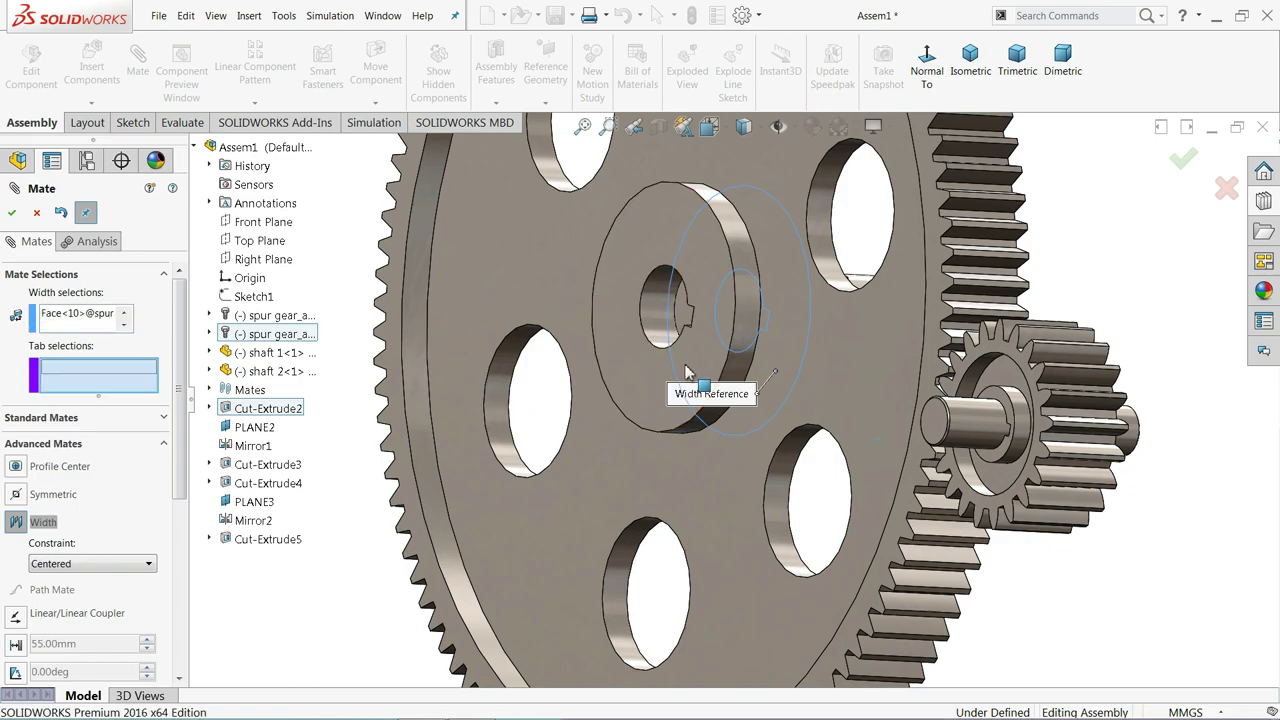
click(683, 310)
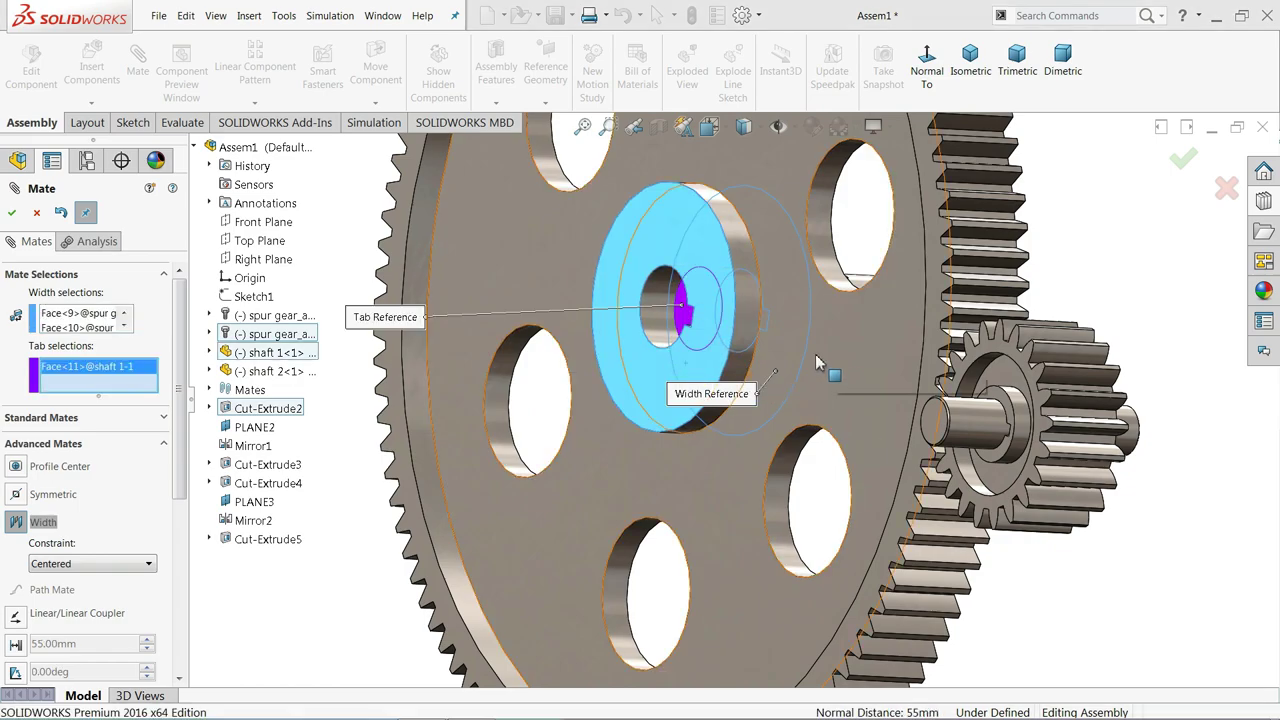
middle_drag(817, 362, 1204, 321)
click(1193, 333)
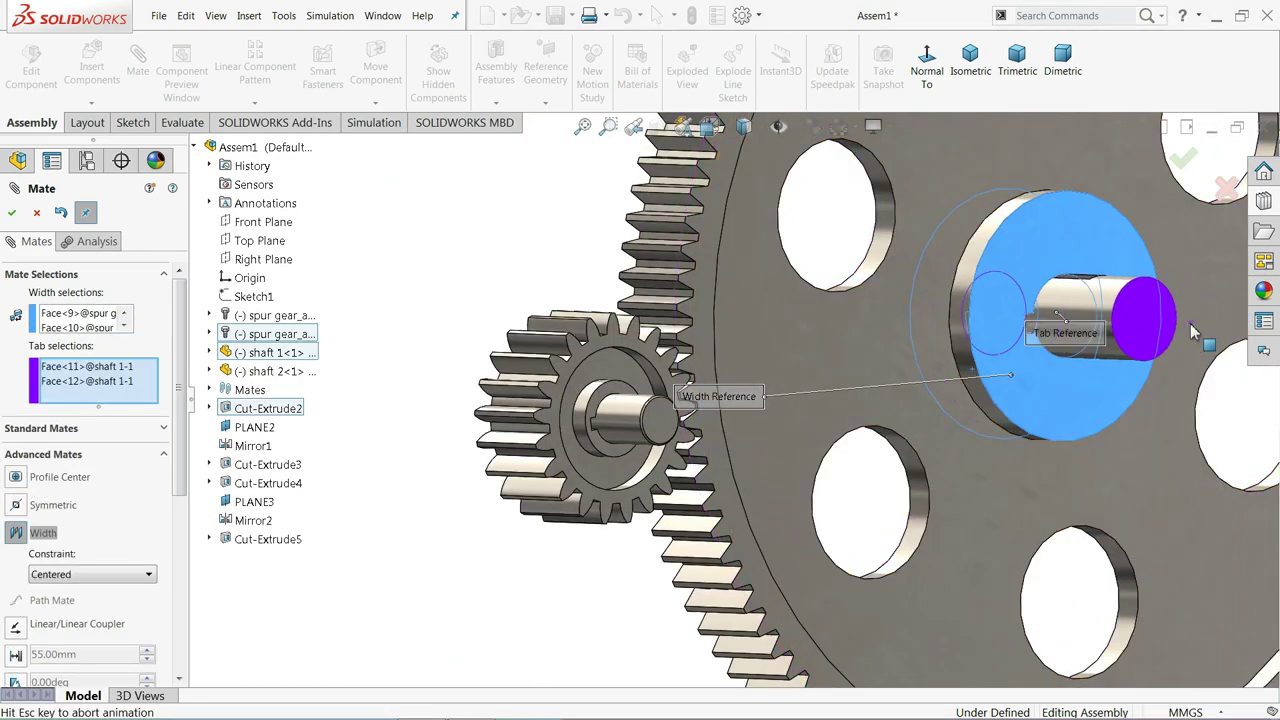
click(12, 212)
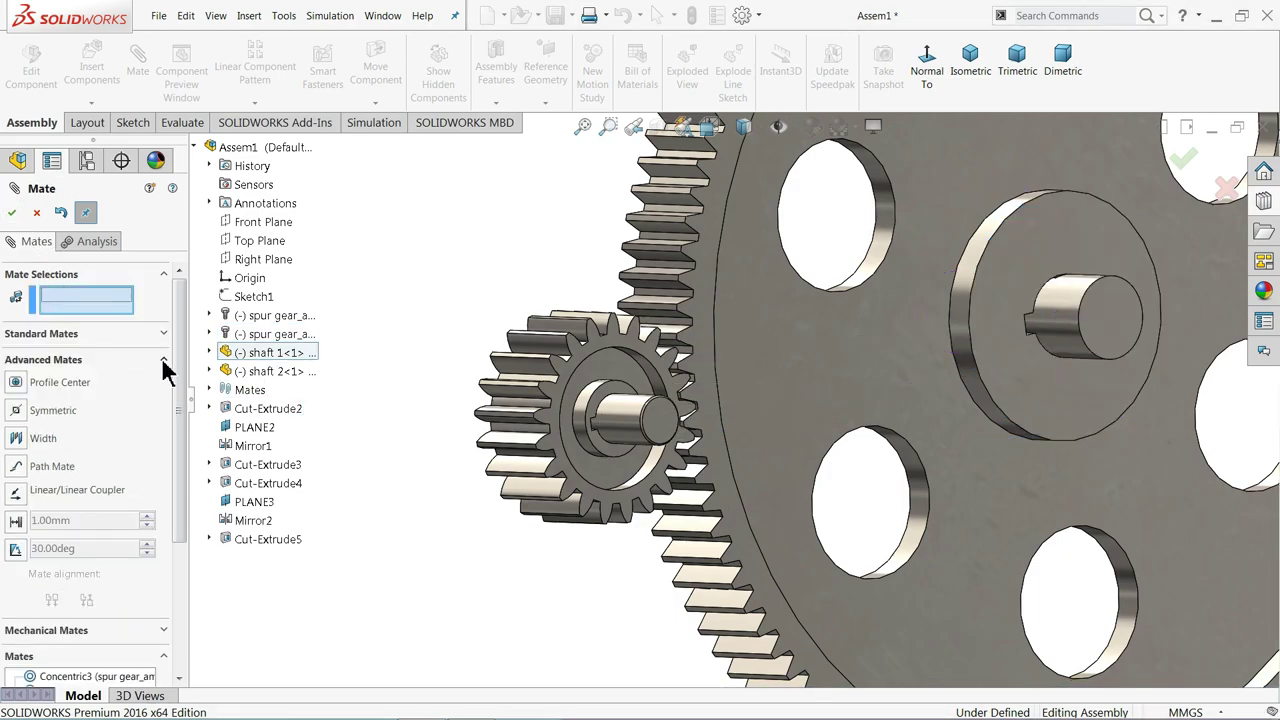
Rotate shaft 1 in the large gear's bore to bring its key slot close to the bore keyway
click(164, 359)
scroll(727, 398, up, 5)
middle_drag(965, 362, 951, 443)
scroll(870, 378, down, 3)
scroll(870, 378, down, 5)
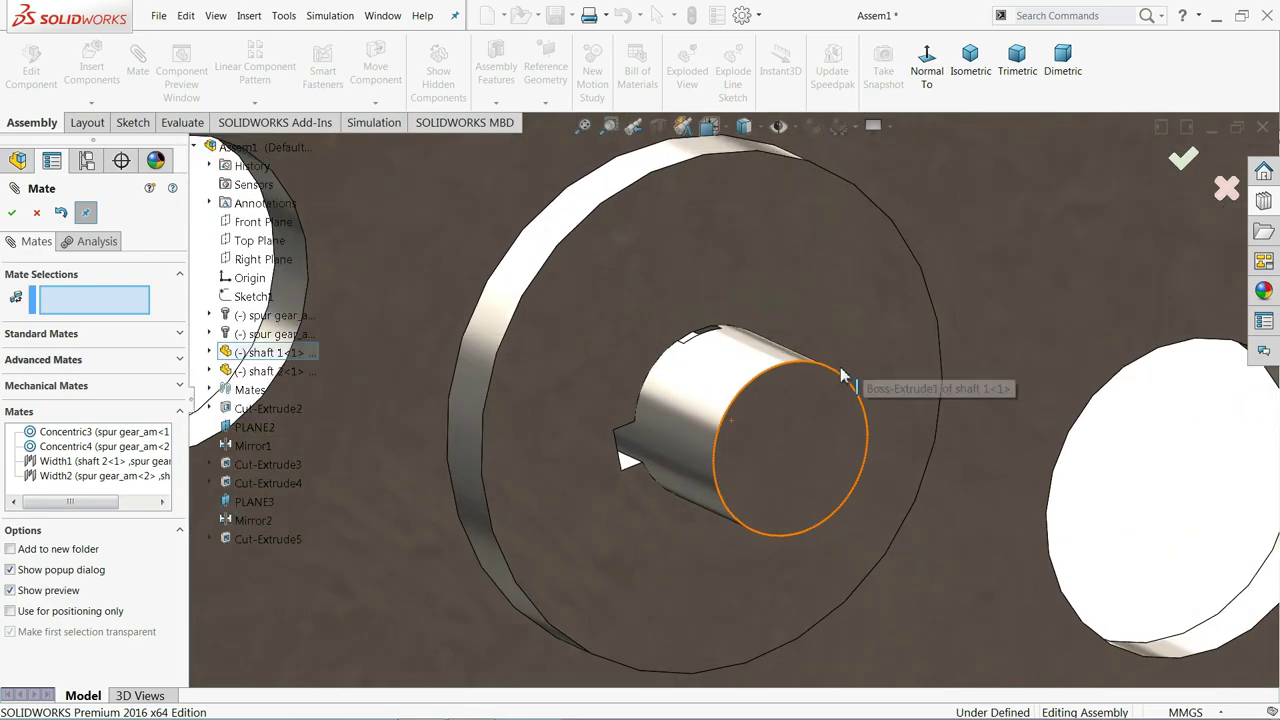
click(635, 422)
drag(635, 422, 624, 561)
scroll(551, 557, down, 3)
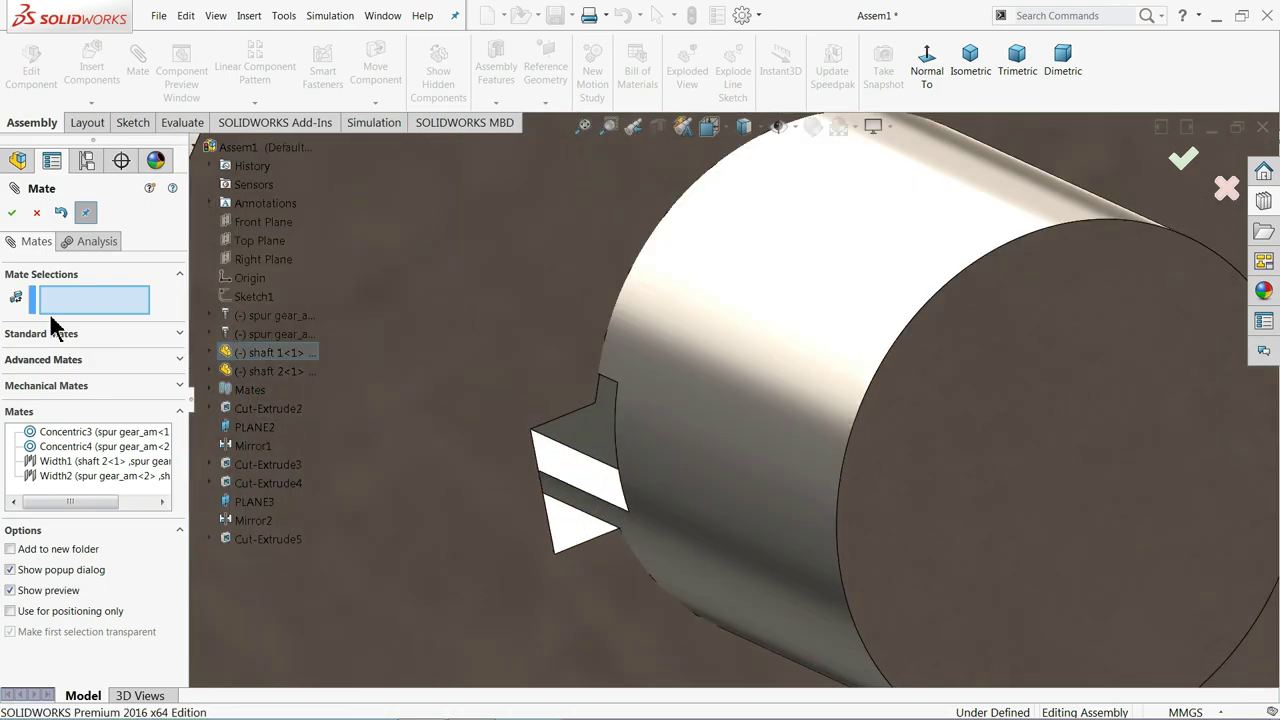
Add a coincident mate between the side face of the large gear's keyway and the matching face of shaft 1's key slot
click(72, 336)
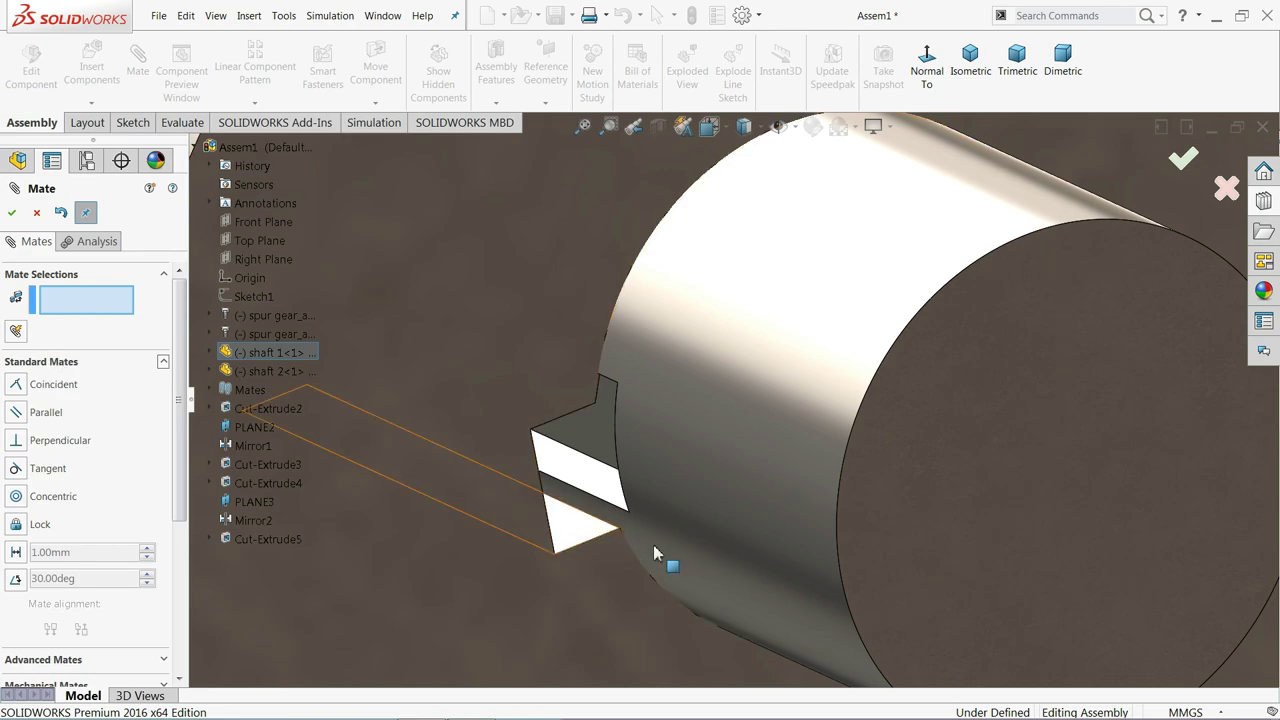
click(583, 532)
click(600, 485)
click(600, 485)
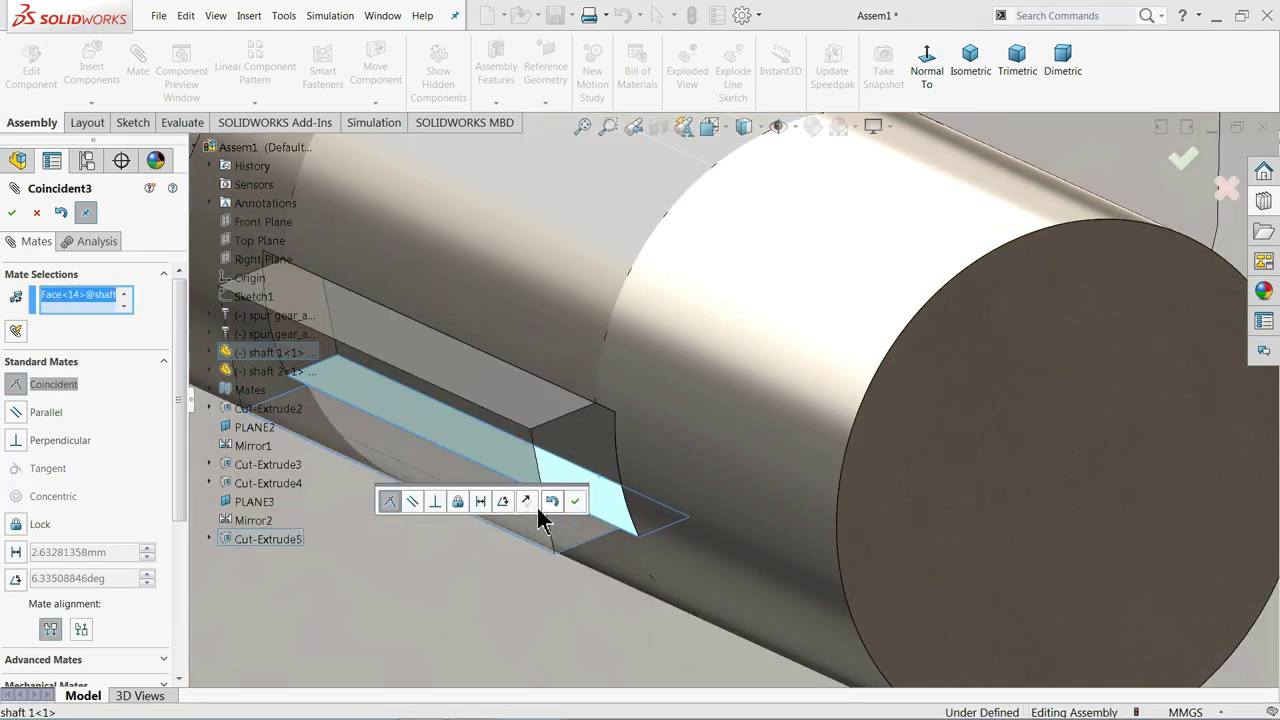
click(576, 502)
Rotate shaft 2 in the small gear's bore to bring its key slot close to the bore keyway
scroll(665, 500, up, 10)
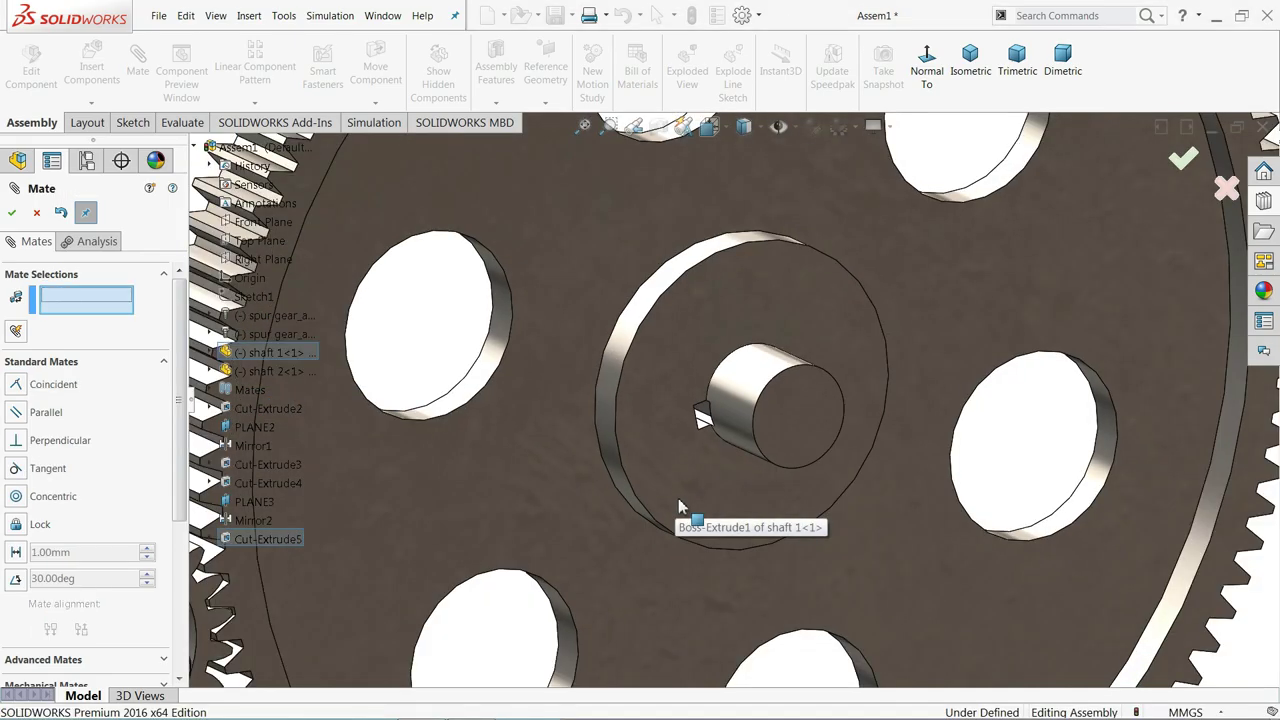
scroll(522, 513, down, 10)
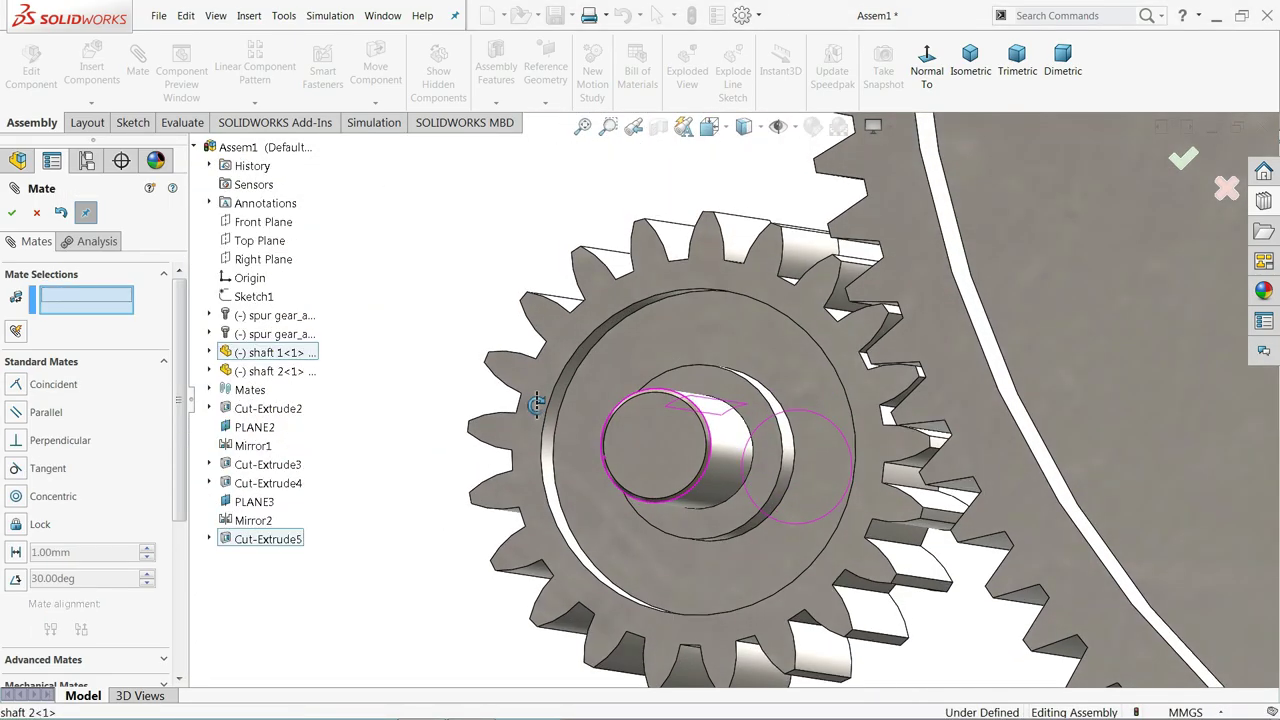
middle_drag(537, 403, 637, 424)
scroll(551, 455, down, 5)
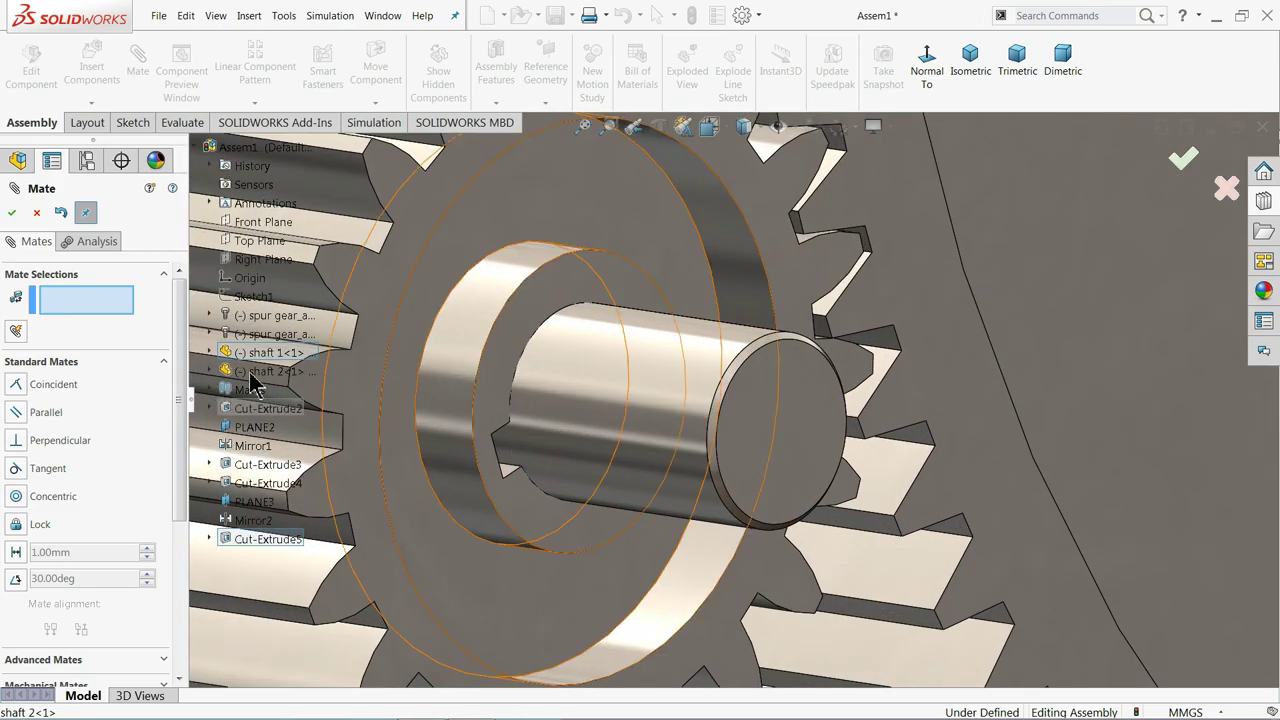
click(37, 214)
click(568, 406)
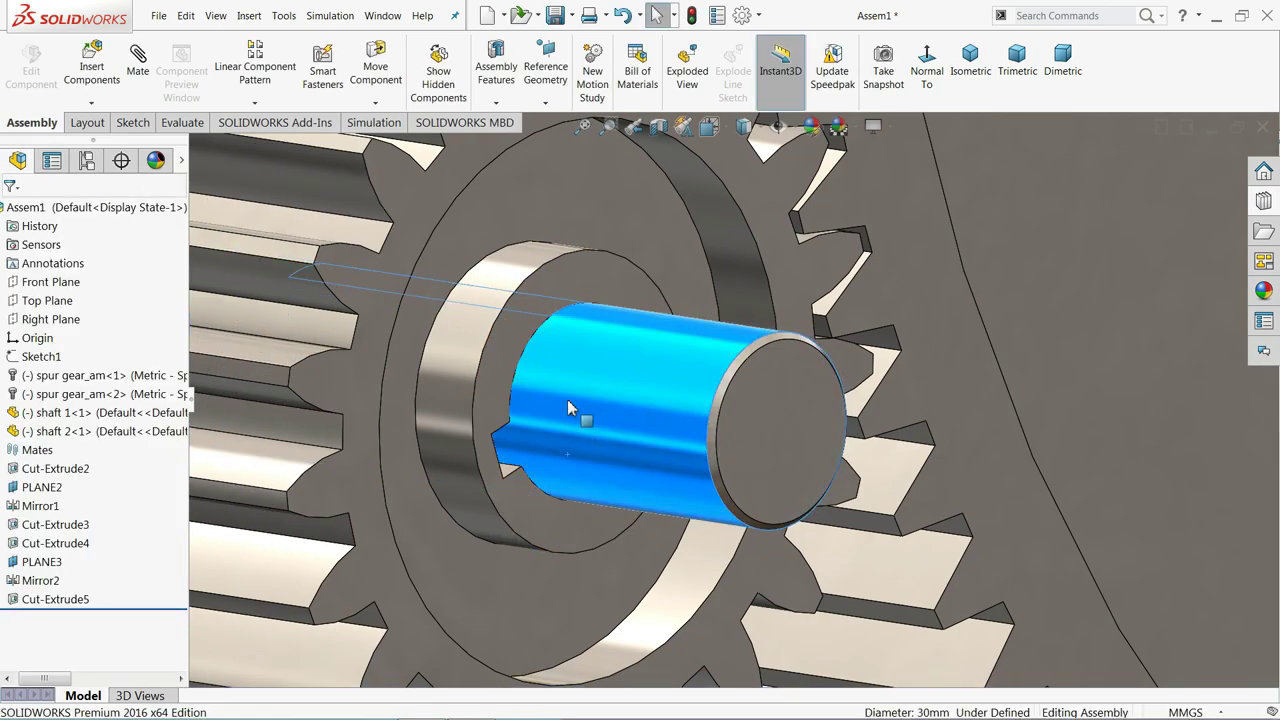
drag(663, 419, 637, 425)
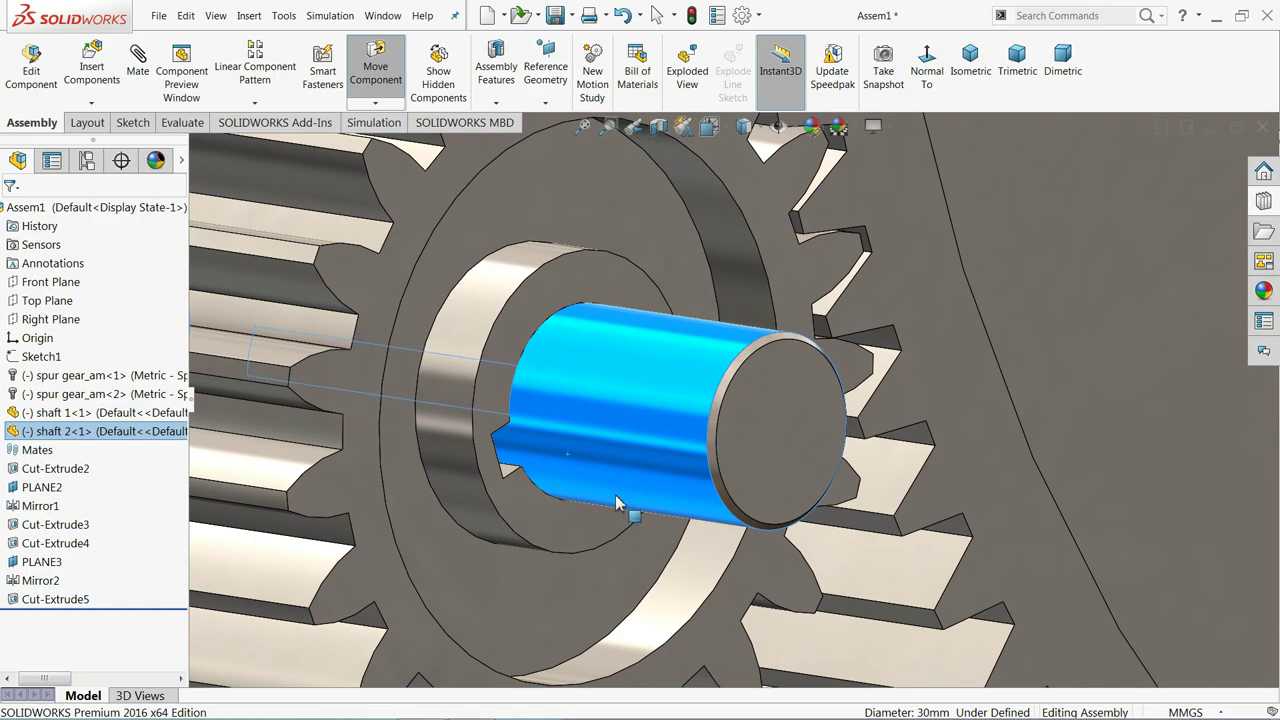
drag(624, 520, 575, 478)
scroll(550, 465, down, 3)
scroll(388, 465, up, 1)
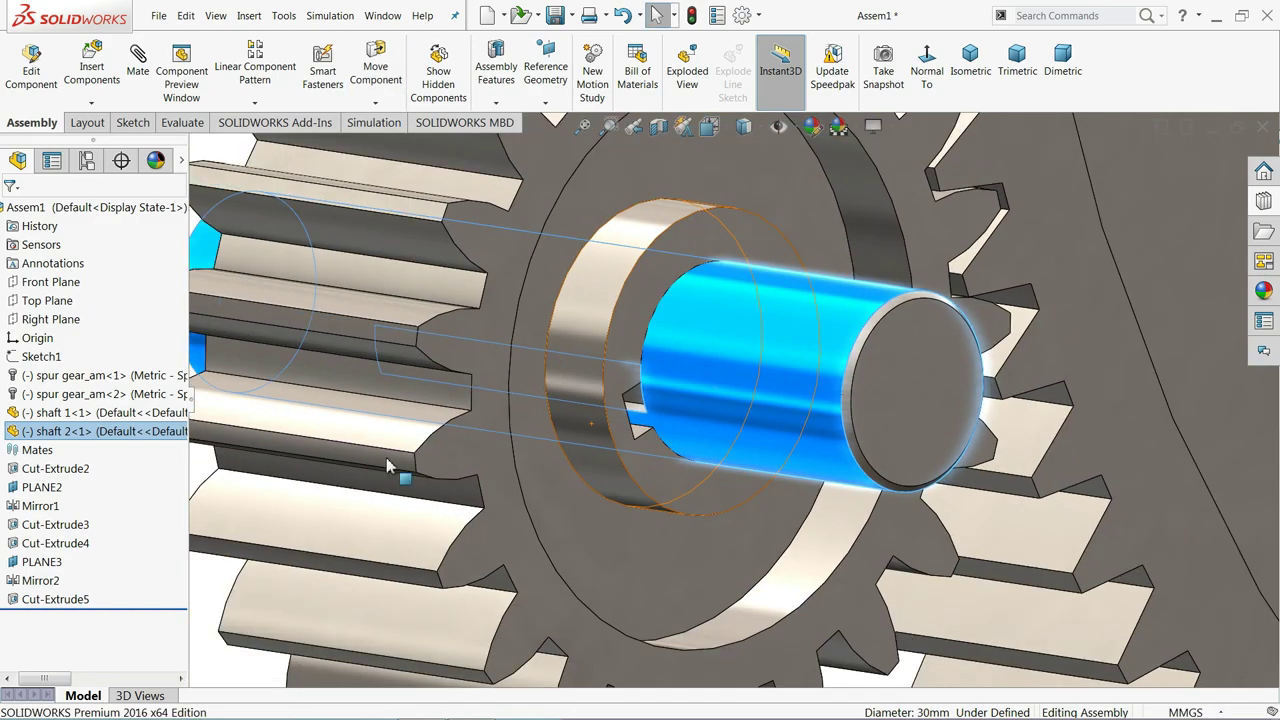
click(247, 577)
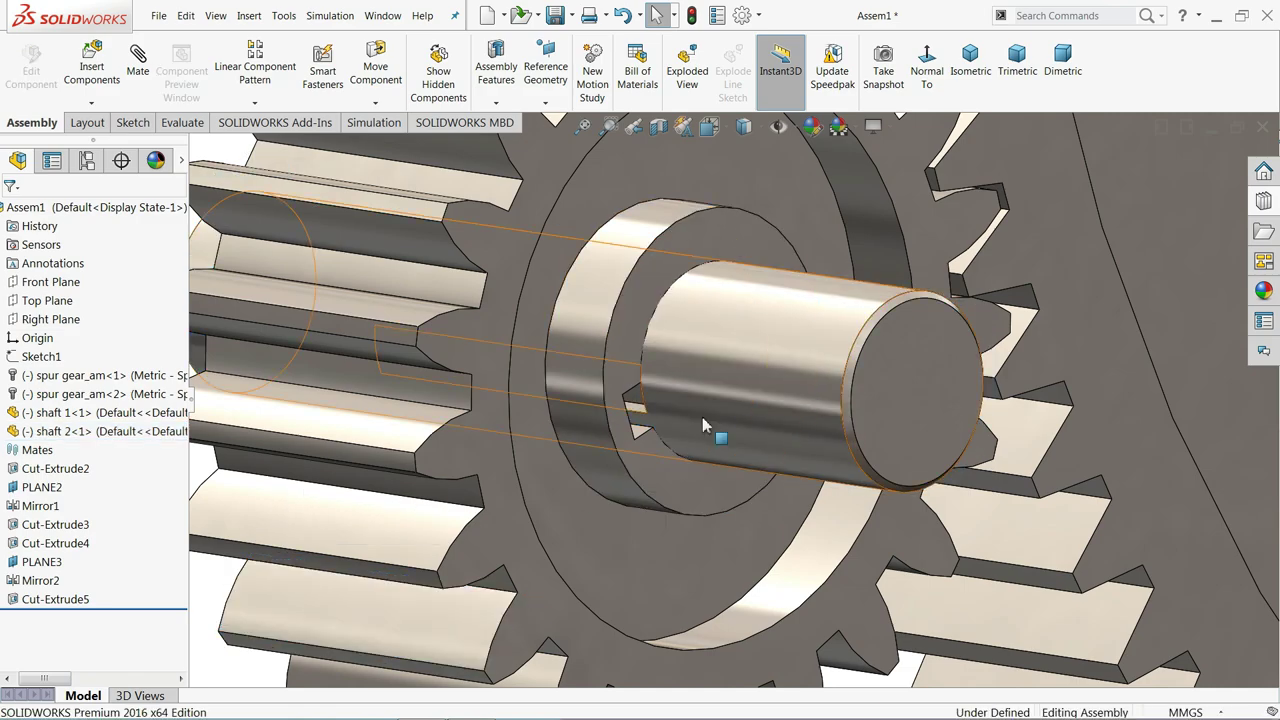
Add a coincident mate between the side face of the small gear's keyway and the matching face of shaft 2's key slot
scroll(643, 438, down, 5)
scroll(613, 444, up, 3)
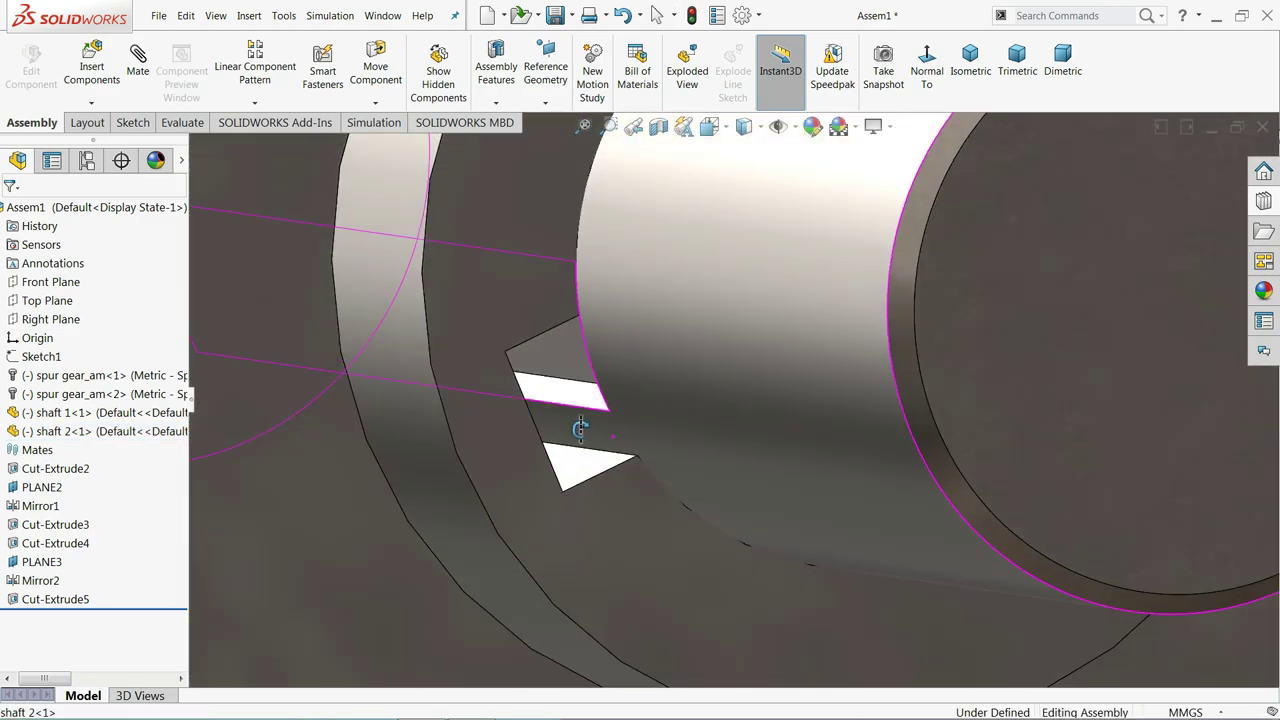
click(140, 65)
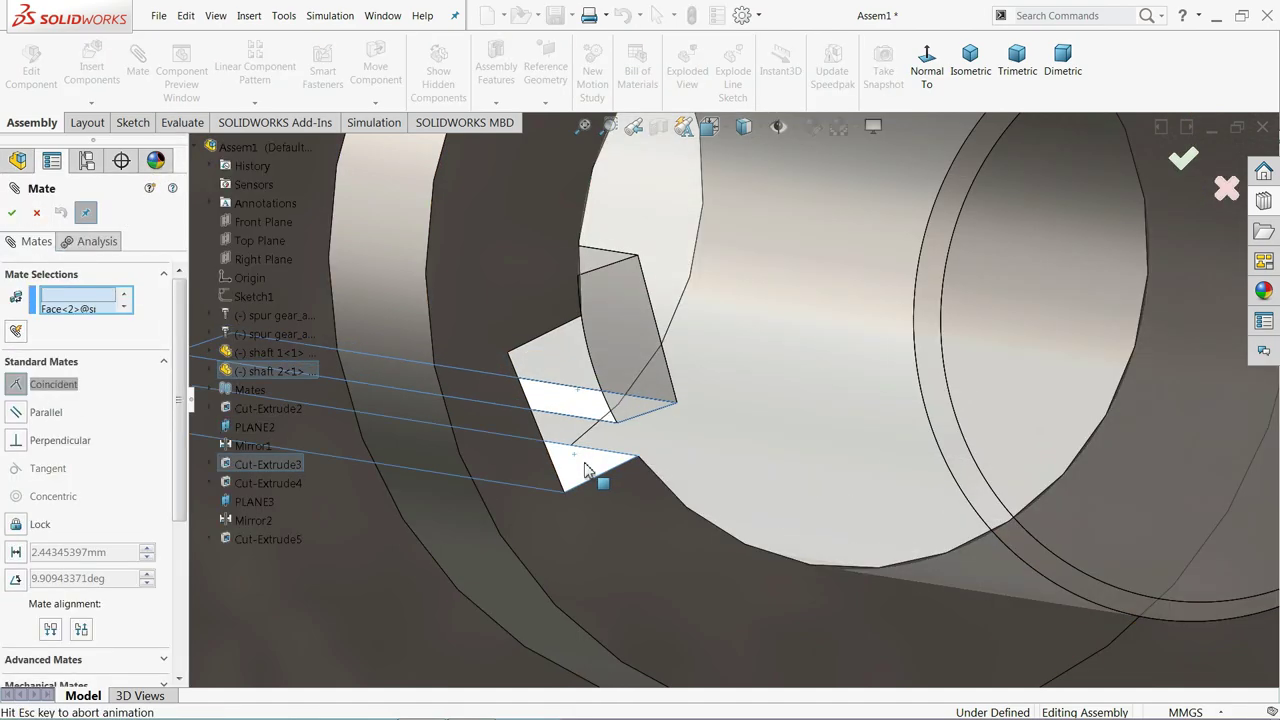
click(586, 474)
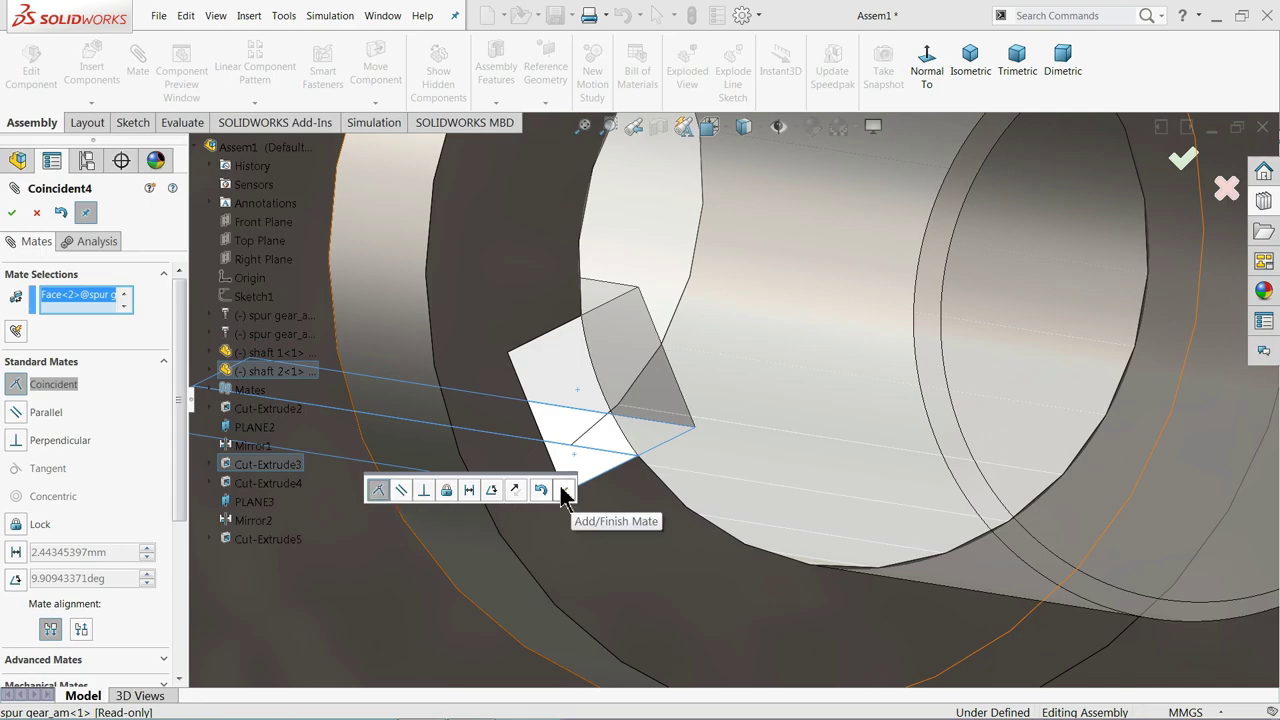
click(565, 493)
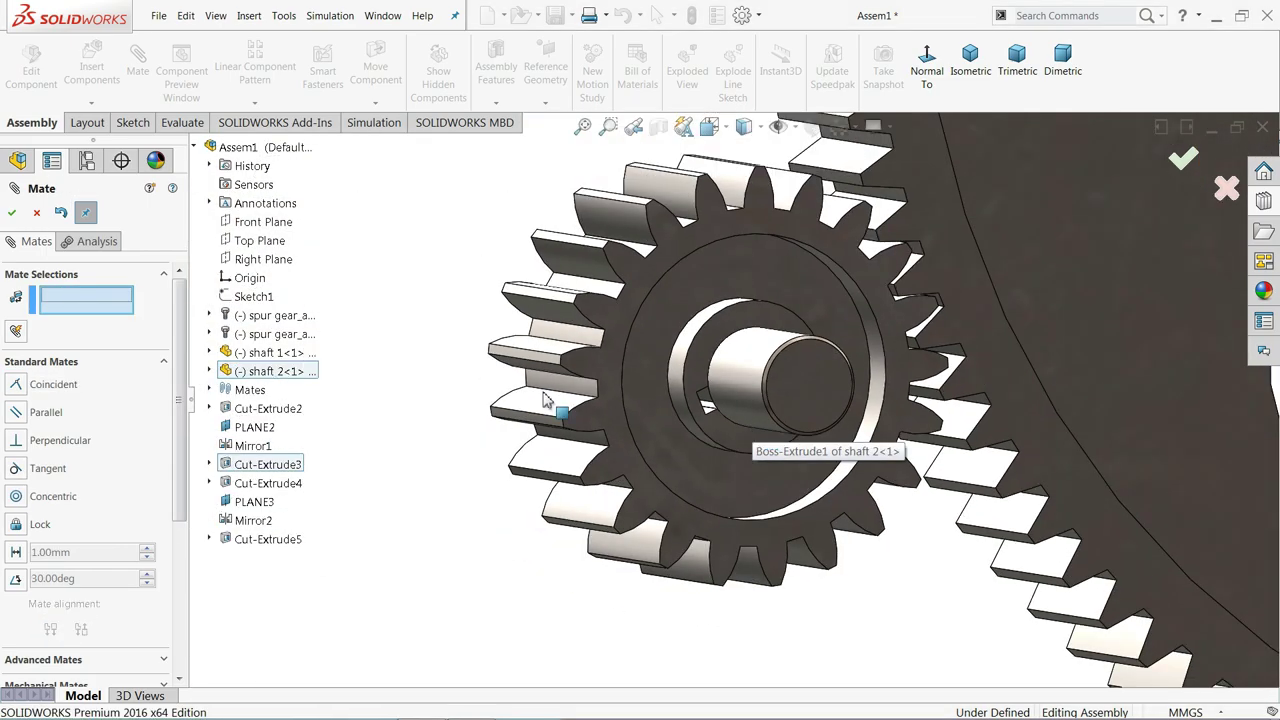
click(38, 212)
Insert the parts Pin 1 and Pin 2 into the assembly and place both in free space beside the small gear
middle_drag(623, 300, 650, 410)
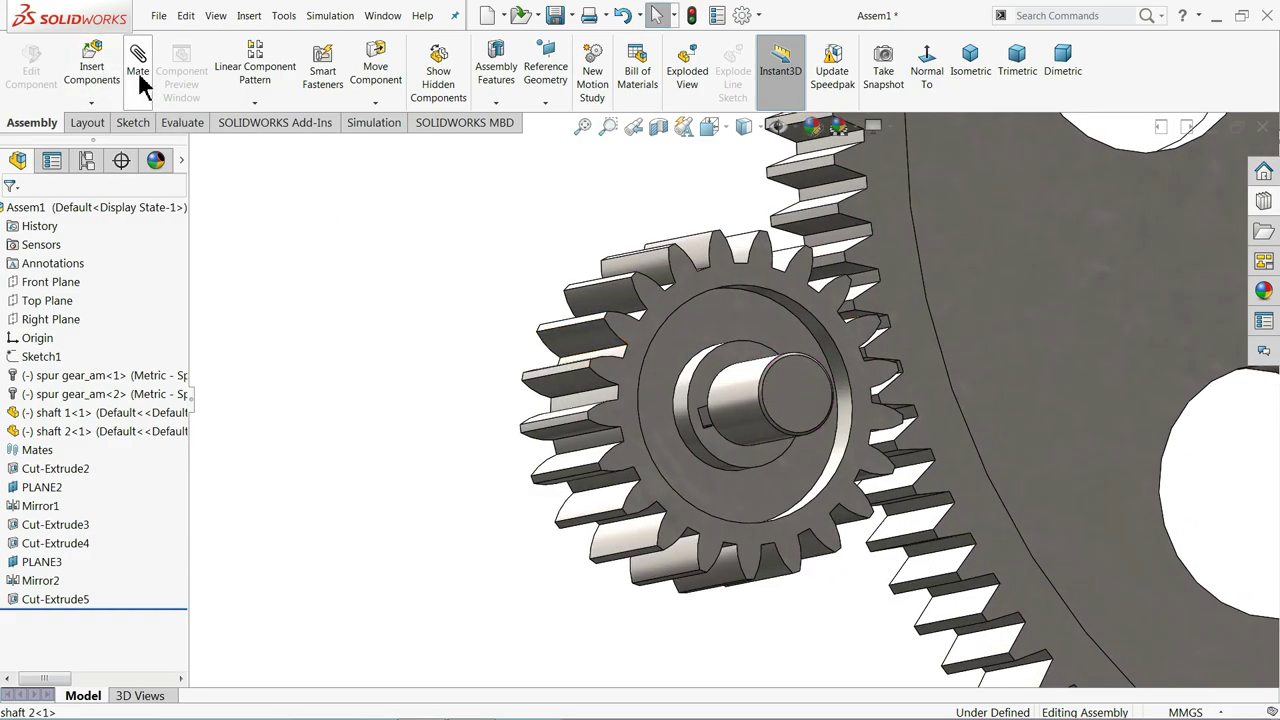
click(92, 68)
click(84, 546)
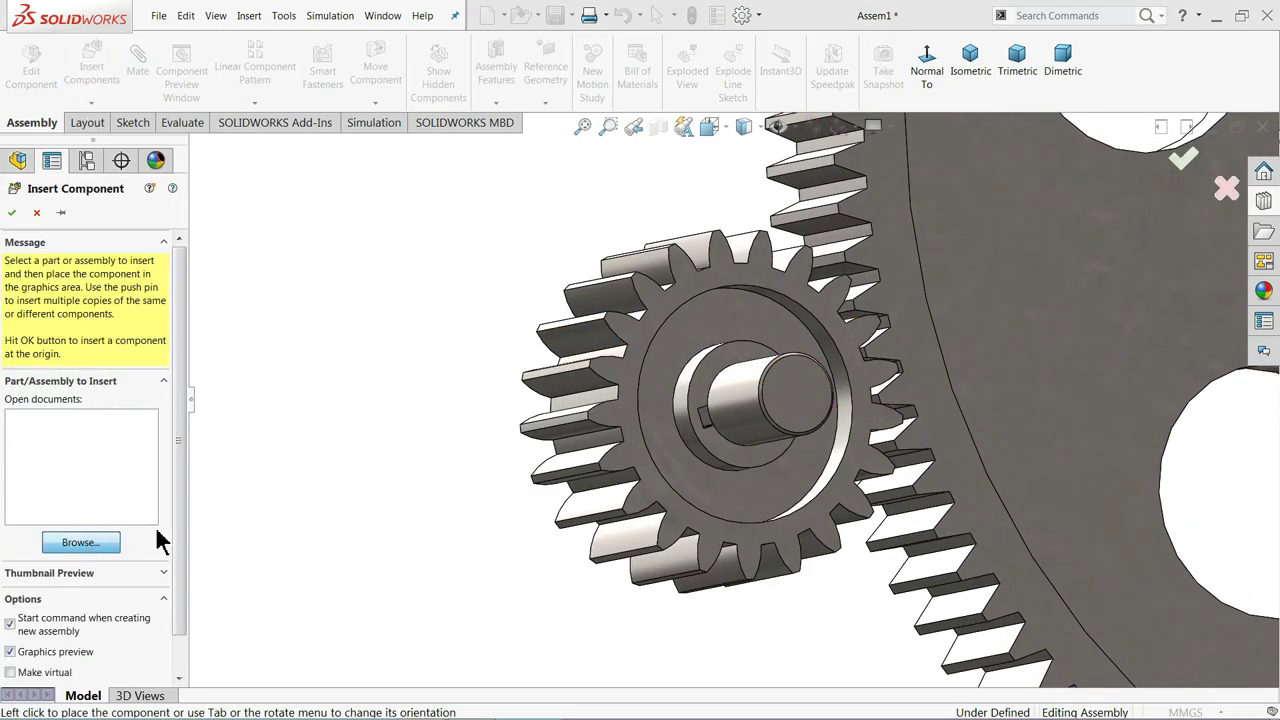
drag(490, 260, 624, 184)
click(966, 593)
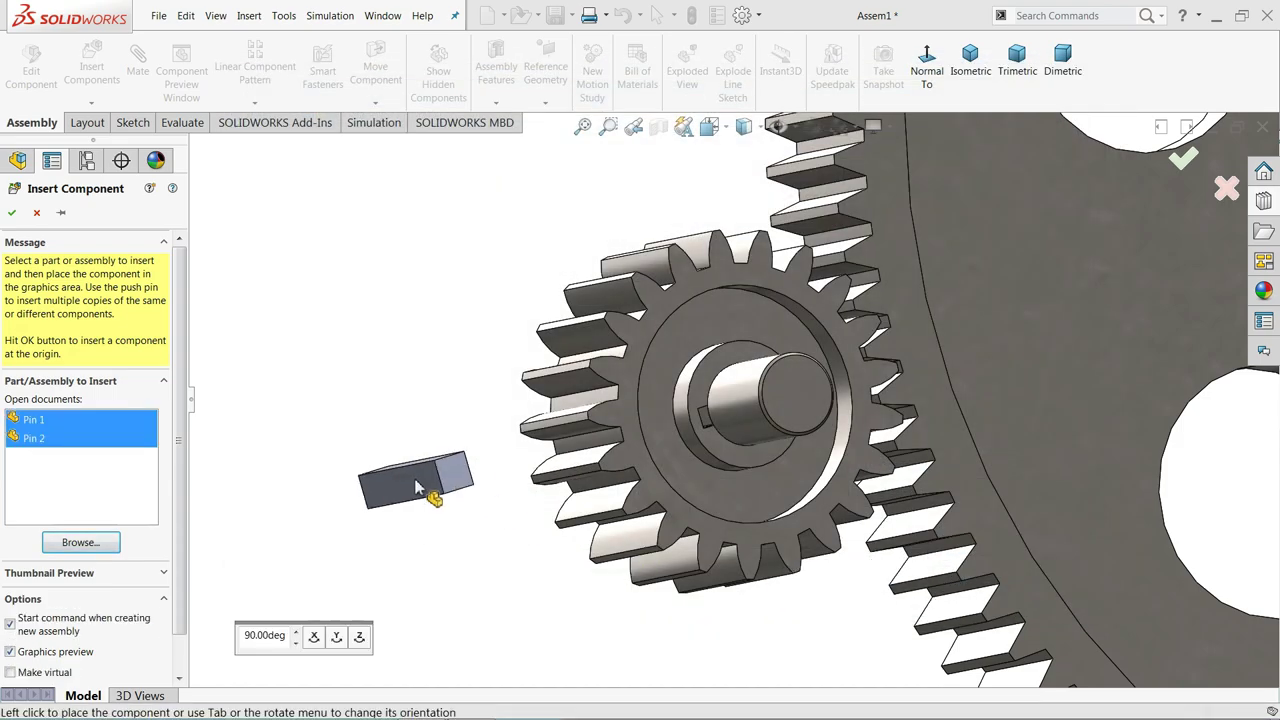
click(404, 483)
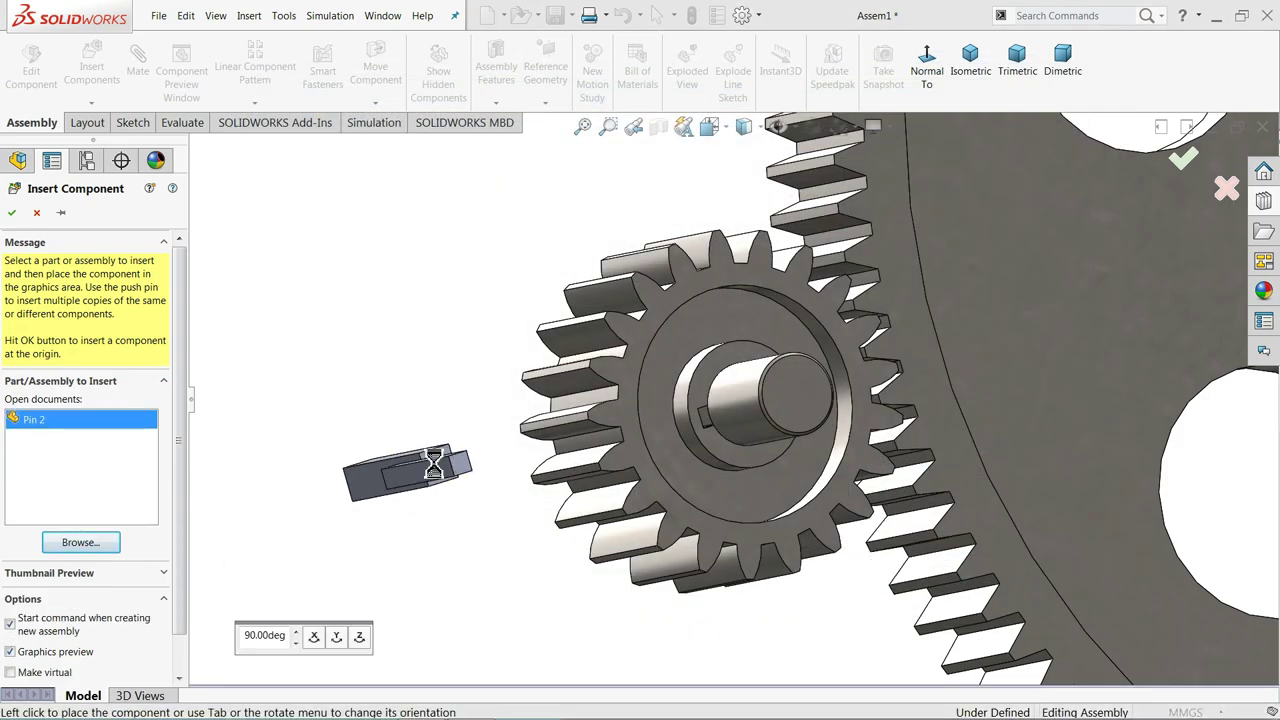
click(432, 410)
Add a coincident mate between a long face of Pin 2 and the floor face of the small gear's keyway
scroll(661, 450, down, 5)
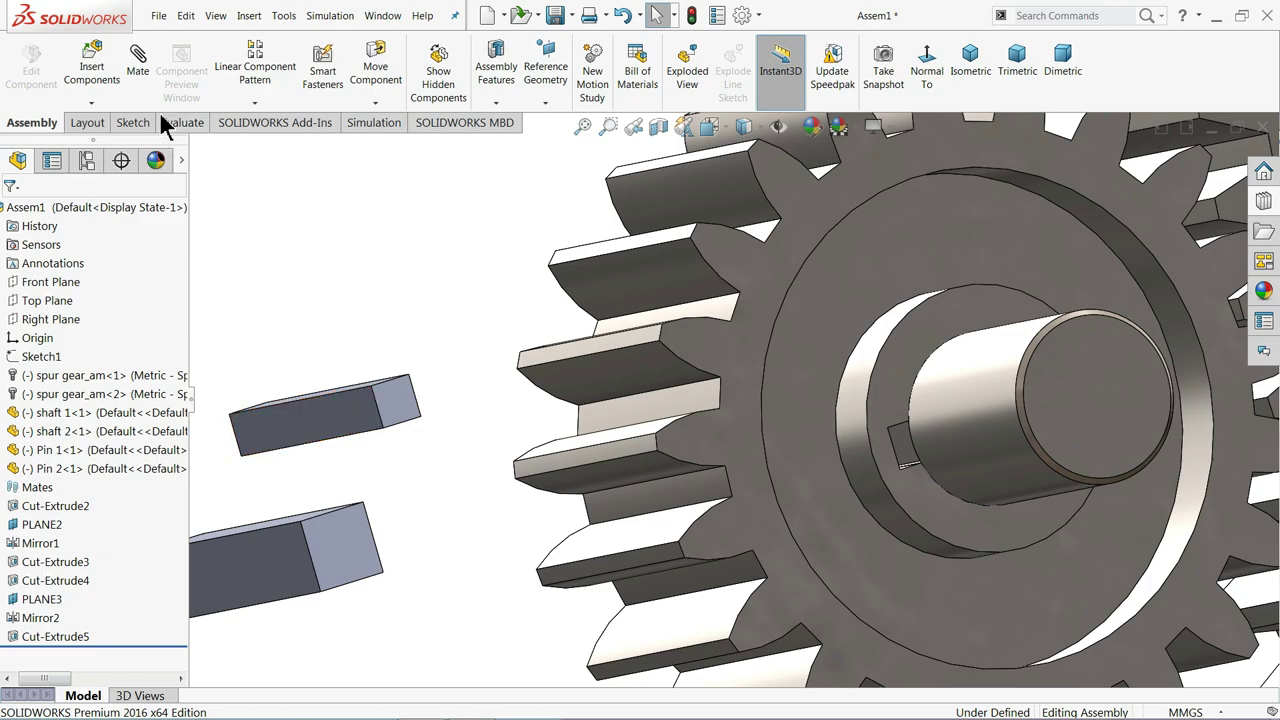
click(140, 88)
click(351, 410)
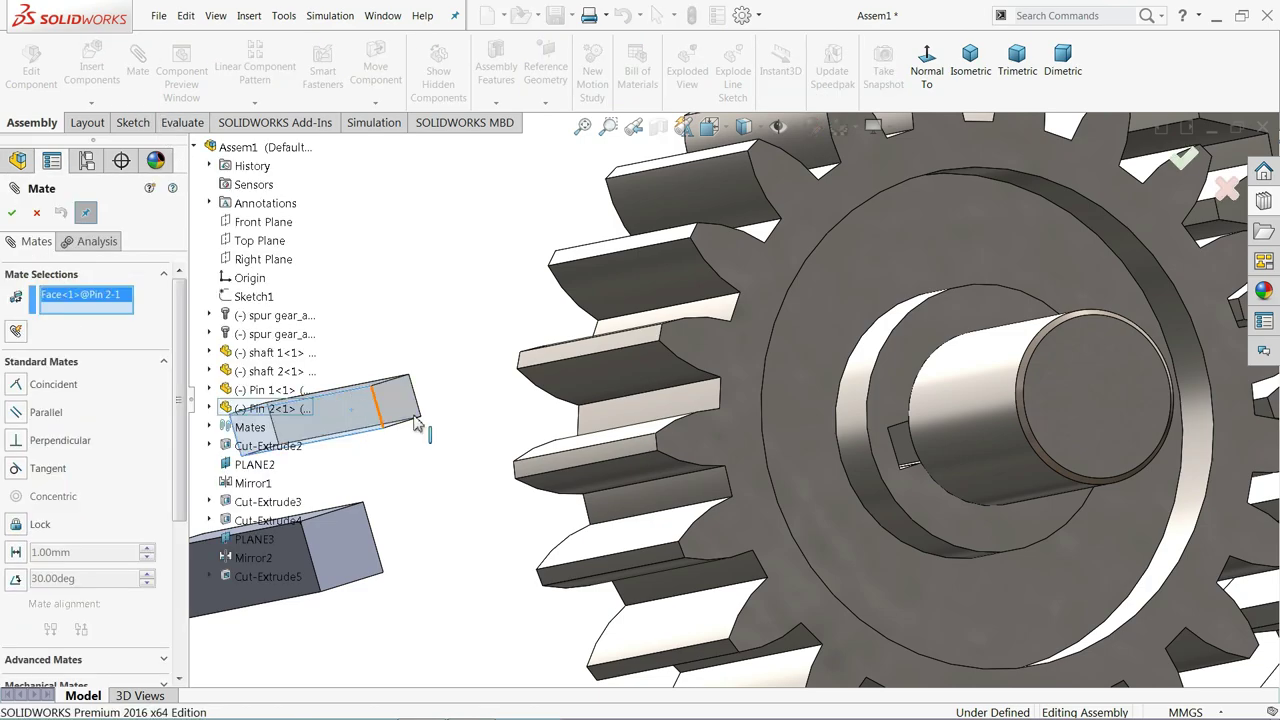
middle_drag(902, 457, 853, 475)
scroll(830, 455, down, 5)
click(808, 405)
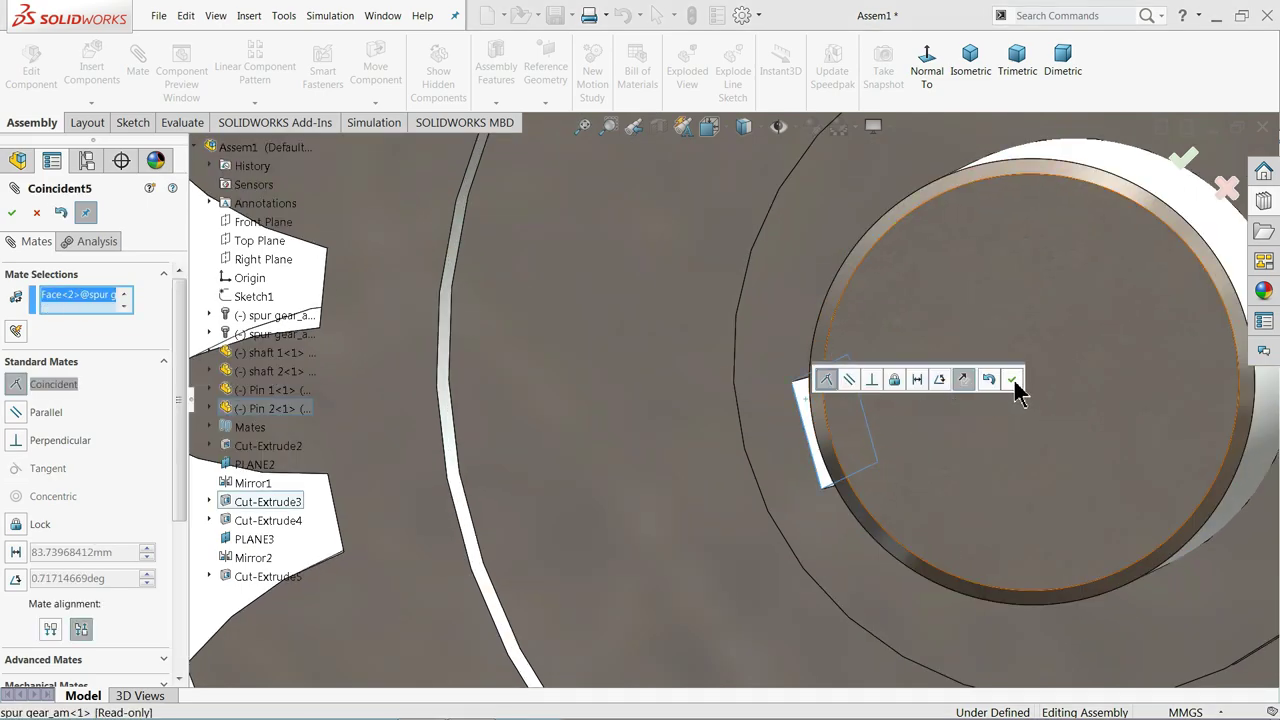
scroll(795, 418, up, 5)
scroll(770, 420, up, 2)
middle_drag(766, 423, 770, 452)
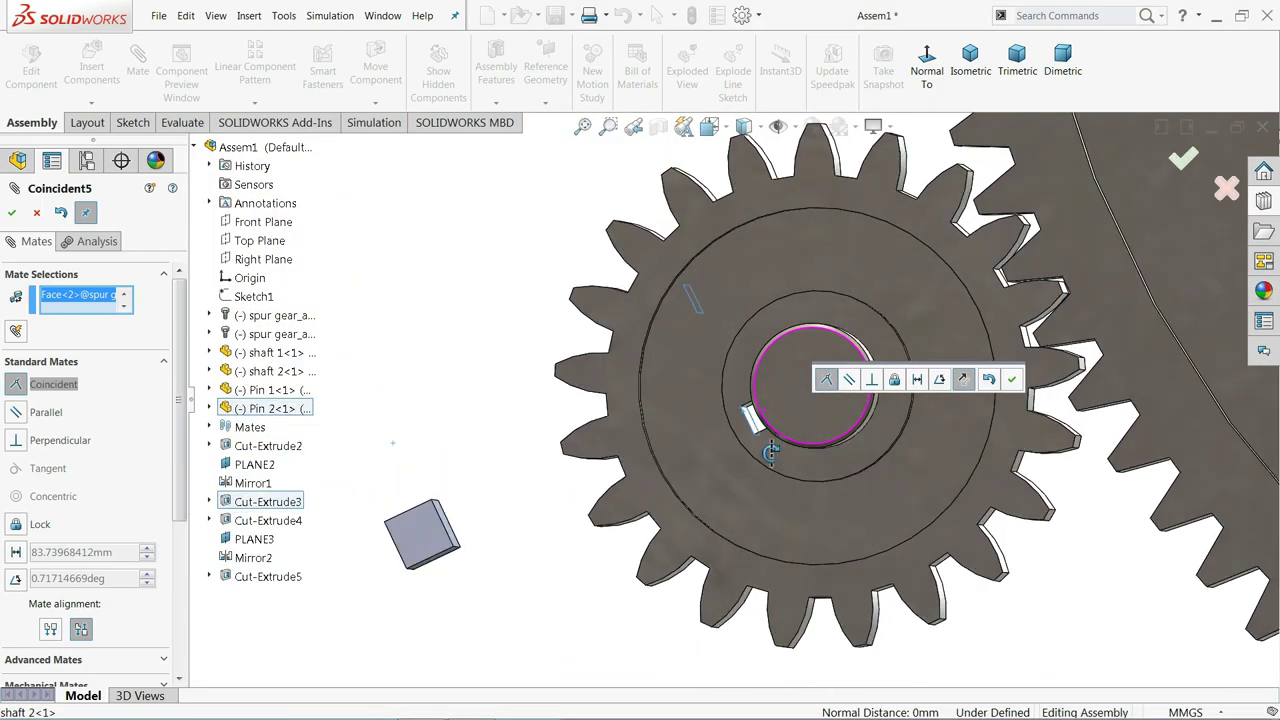
click(1011, 380)
Add a coincident mate between the side face of the small gear's keyway and the adjacent long face of Pin 2
middle_drag(1000, 385, 790, 390)
scroll(788, 420, up, 5)
click(737, 455)
scroll(745, 448, down, 5)
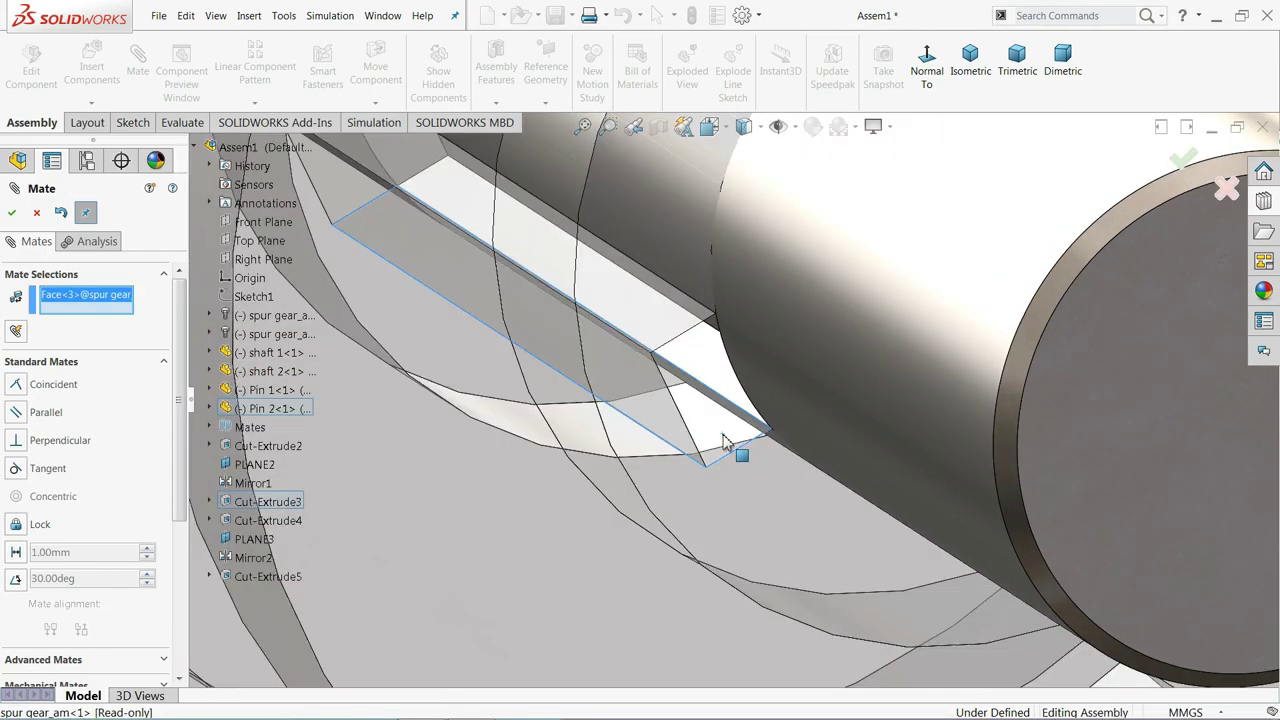
scroll(760, 443, down, 4)
middle_drag(766, 443, 700, 262)
scroll(655, 253, up, 2)
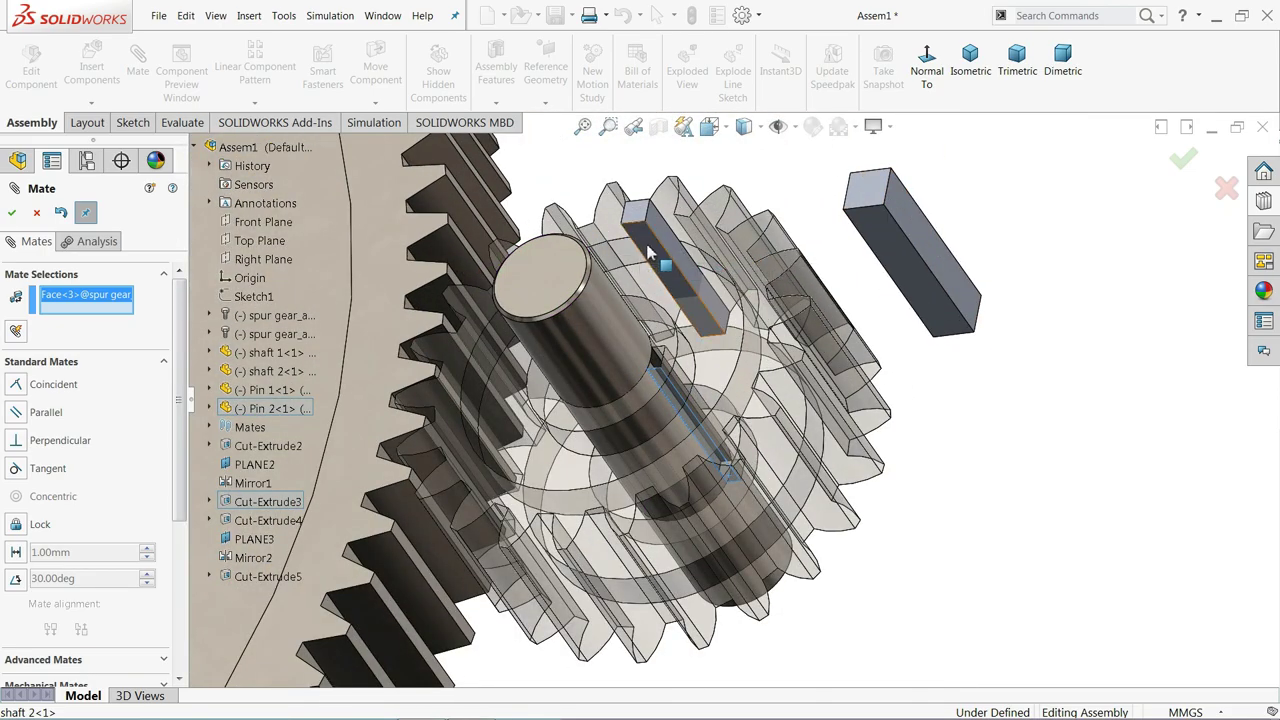
click(648, 253)
middle_drag(858, 345, 806, 356)
click(854, 225)
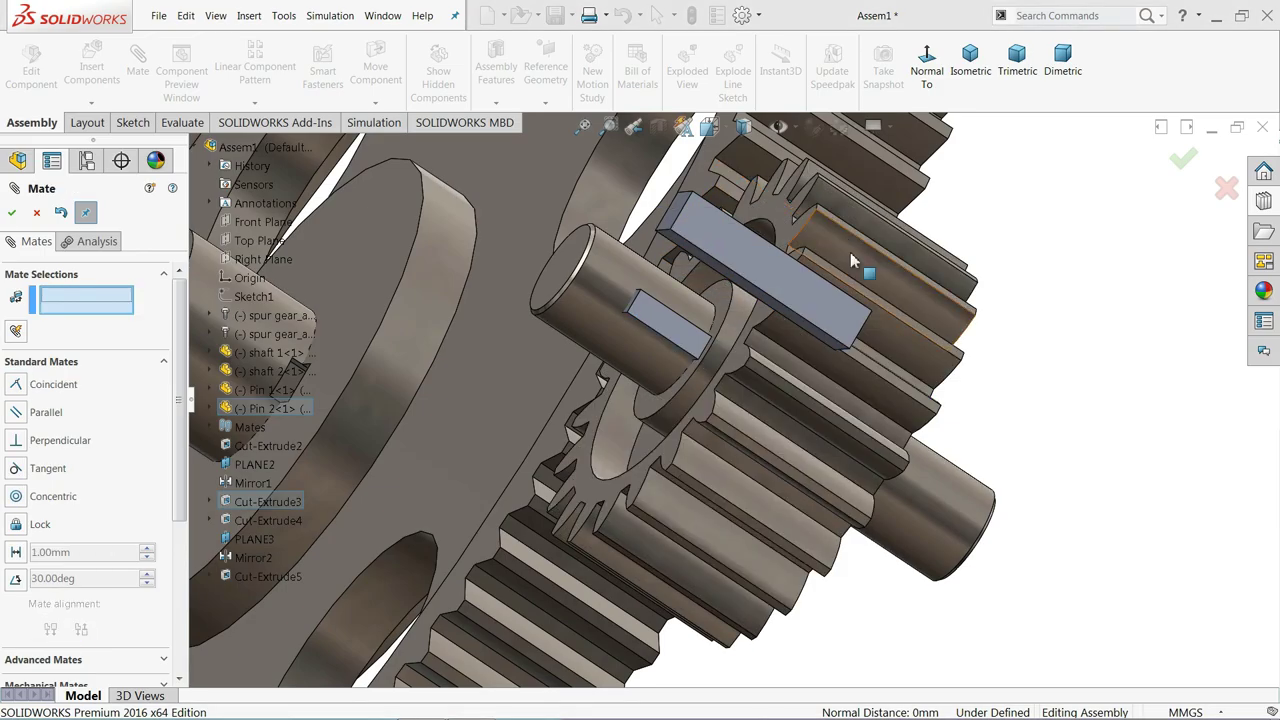
Add a coincident mate between the end face of Pin 2 and the small gear's hub face so the pin sits flush
scroll(706, 375, up, 5)
scroll(706, 375, down, 6)
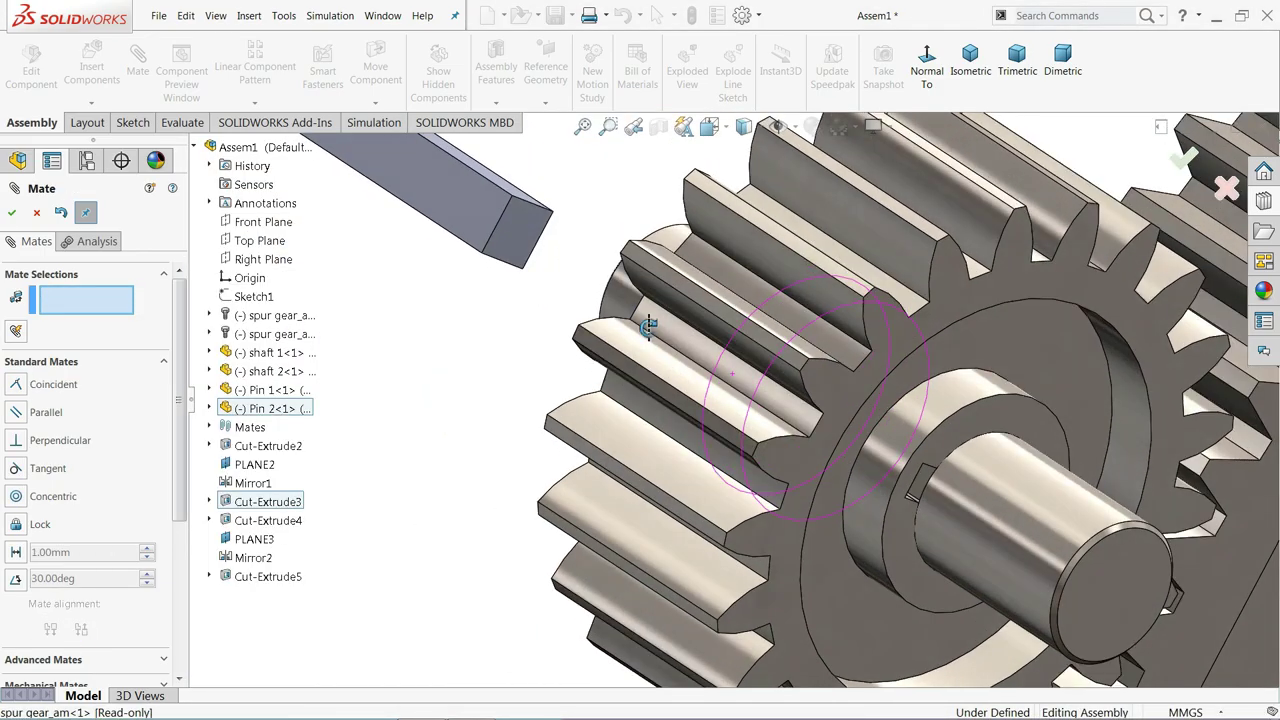
click(619, 320)
click(688, 406)
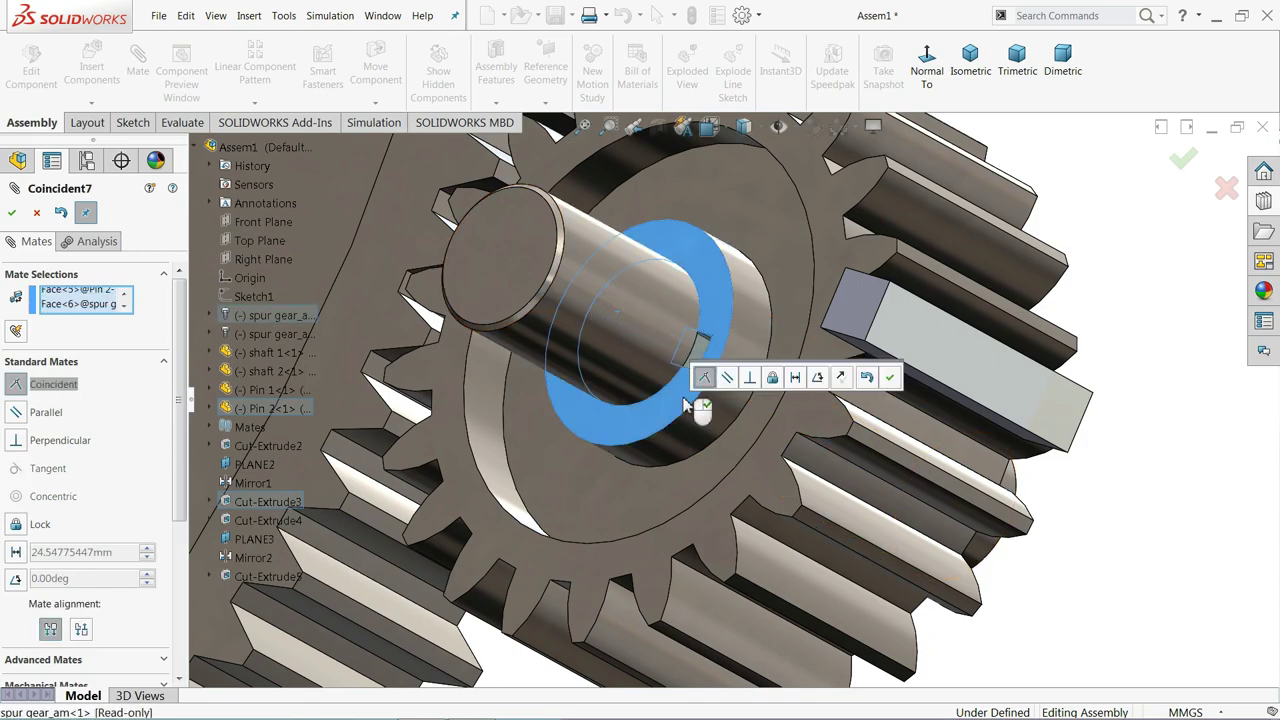
click(890, 378)
Add a coincident mate between the side face of the large gear's keyway and a long face of Pin 1
scroll(942, 435, down, 8)
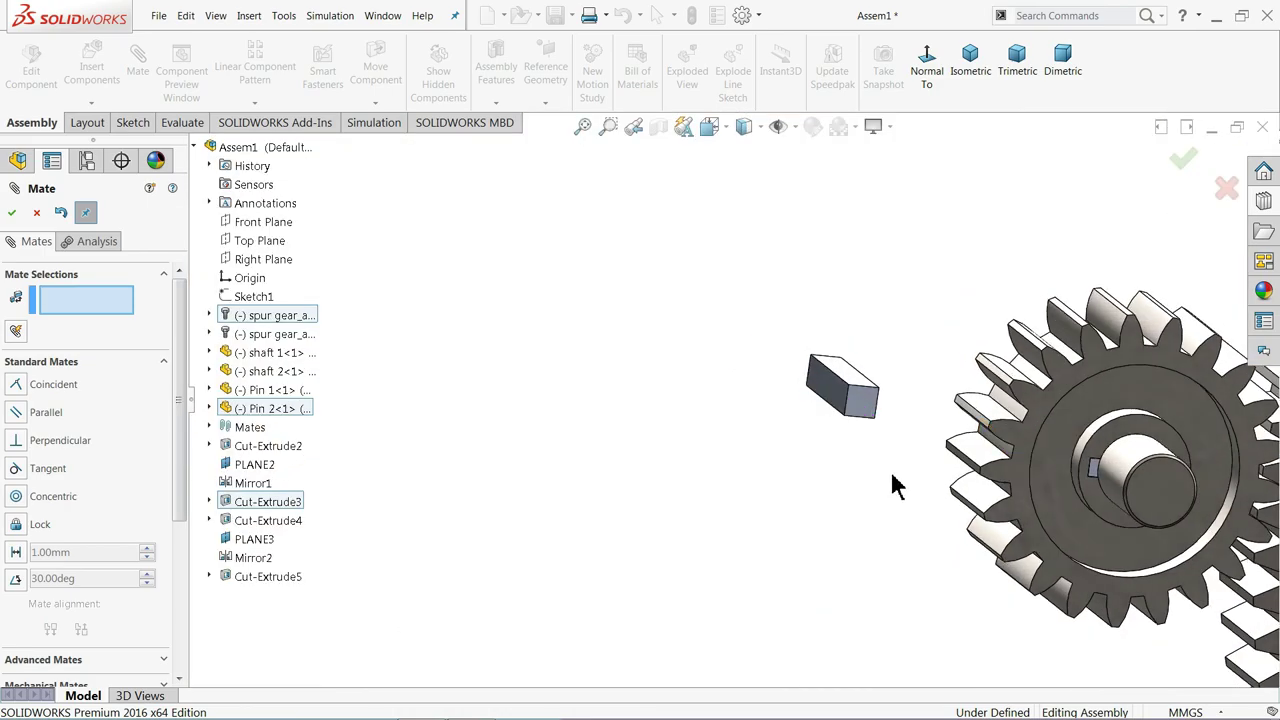
scroll(971, 466, down, 3)
scroll(829, 409, up, 3)
scroll(1014, 434, down, 3)
scroll(1122, 441, up, 4)
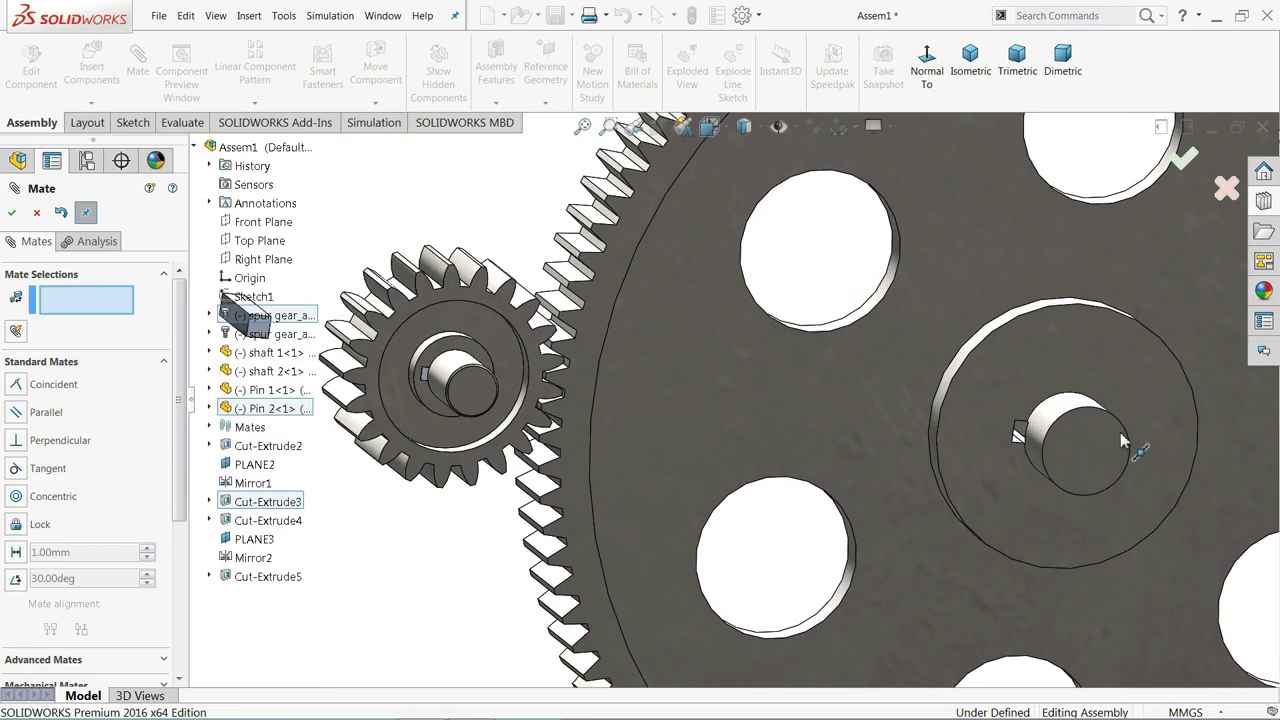
scroll(1006, 443, up, 3)
scroll(980, 423, up, 3)
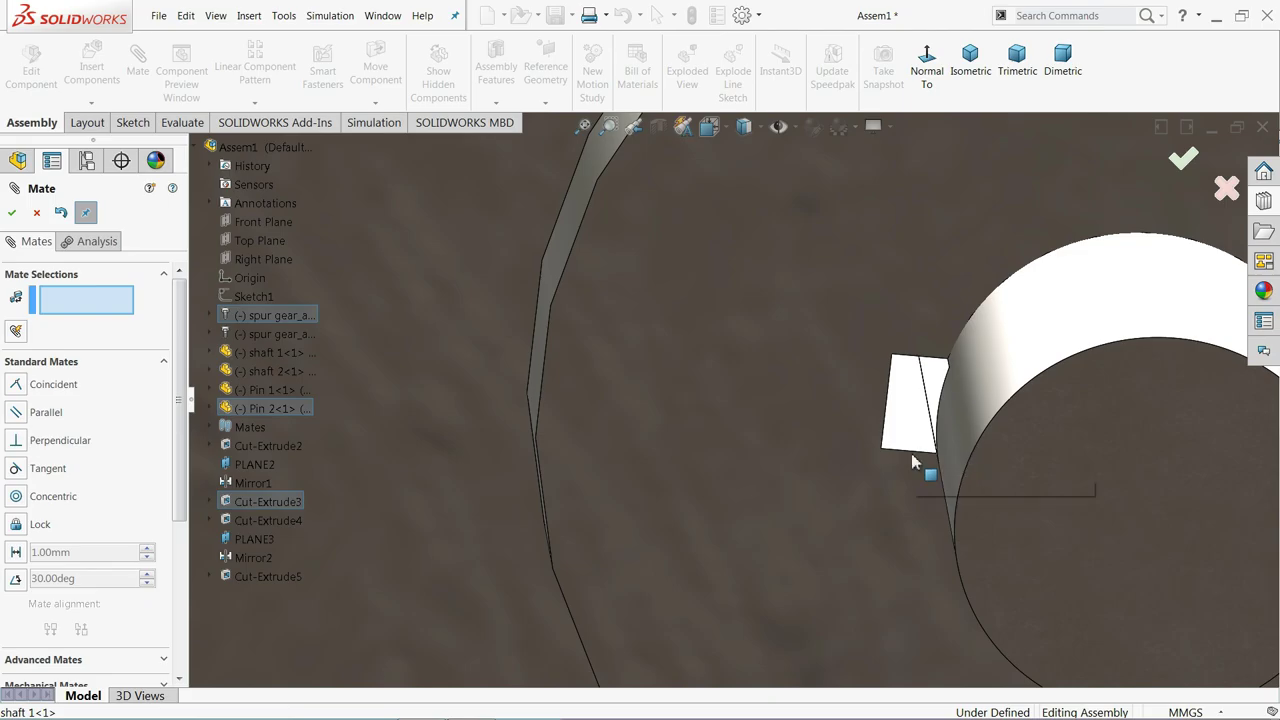
click(918, 455)
scroll(905, 432, down, 8)
scroll(560, 355, up, 5)
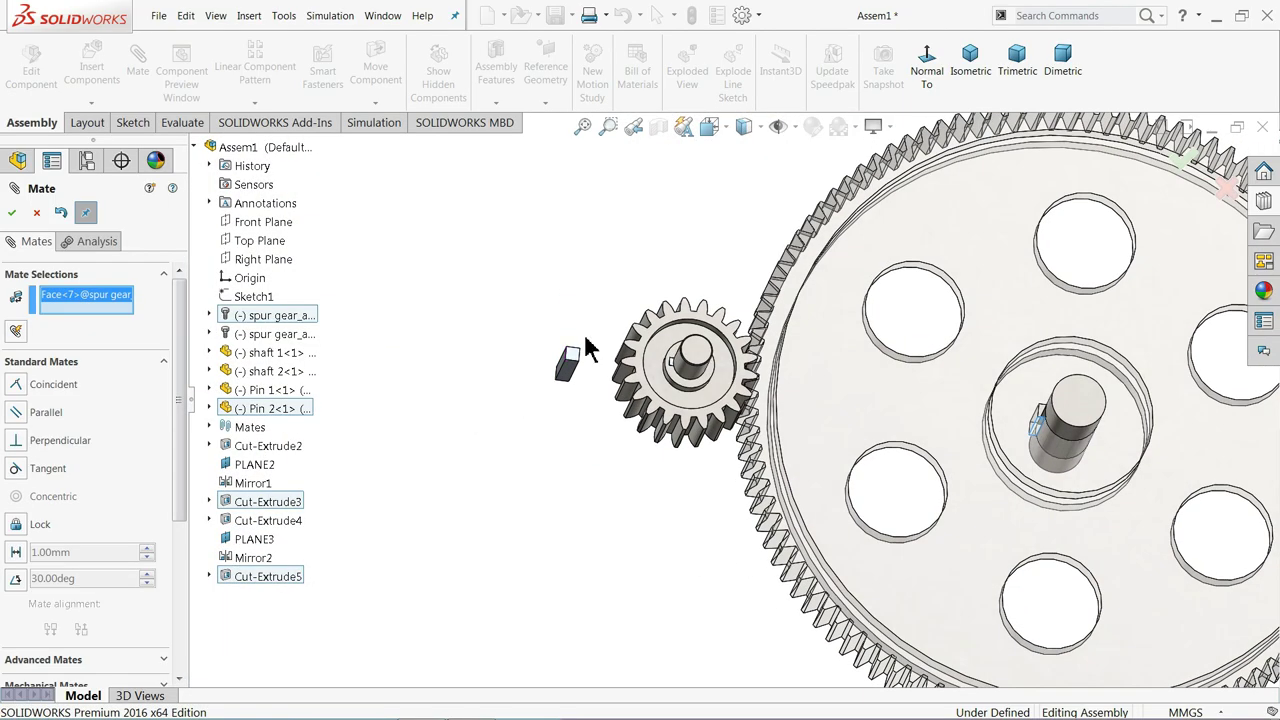
scroll(590, 360, up, 4)
click(605, 397)
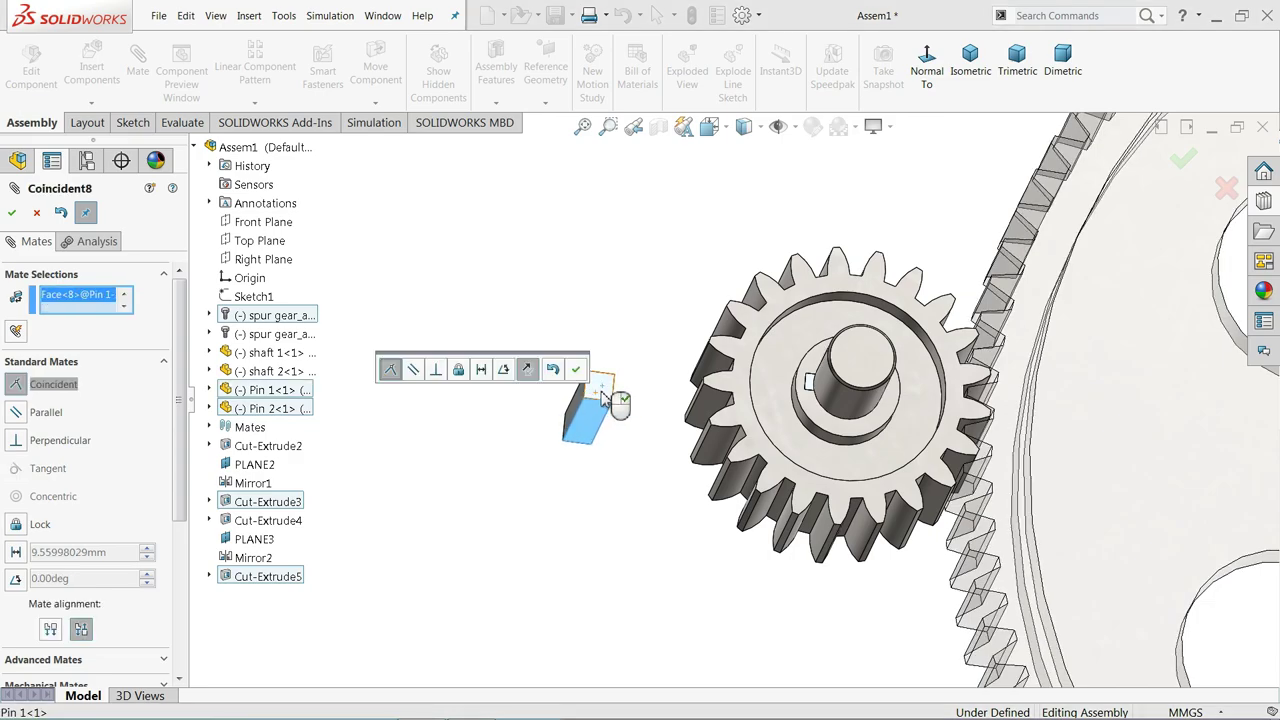
click(578, 370)
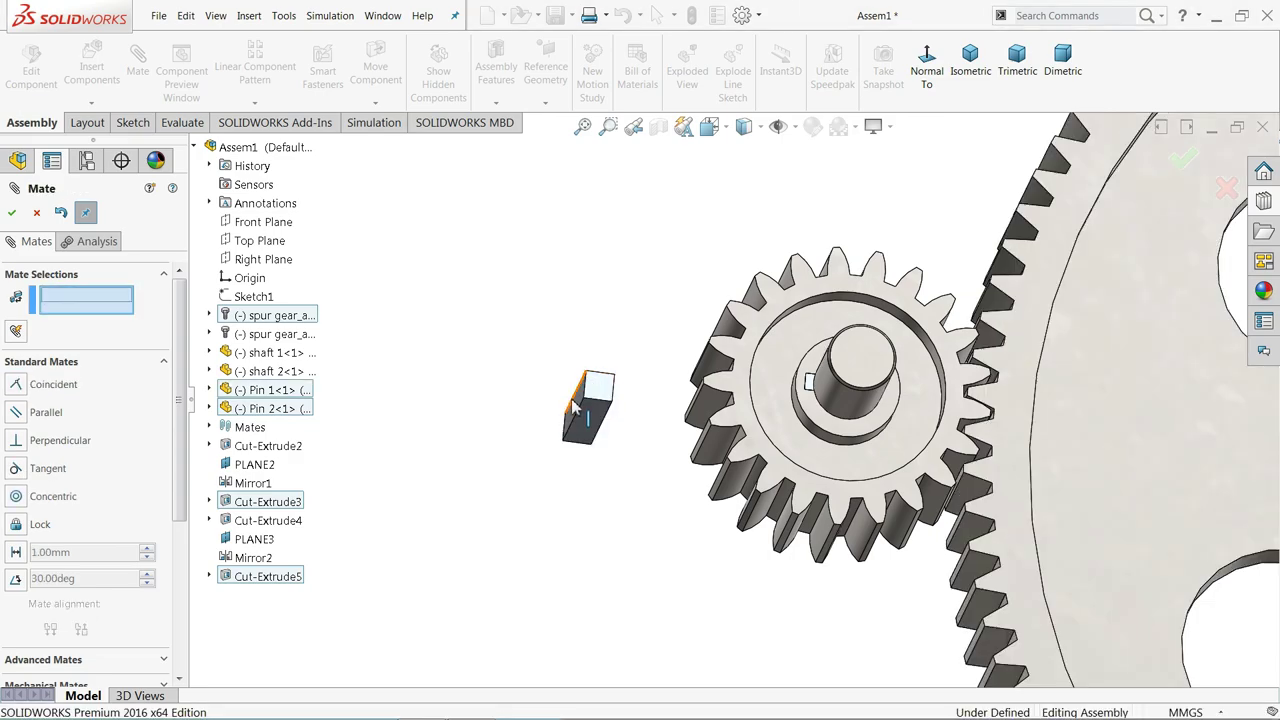
Add a coincident mate between the adjacent long face of Pin 1 and the floor face of the large gear's keyway
click(578, 405)
scroll(760, 400, down, 3)
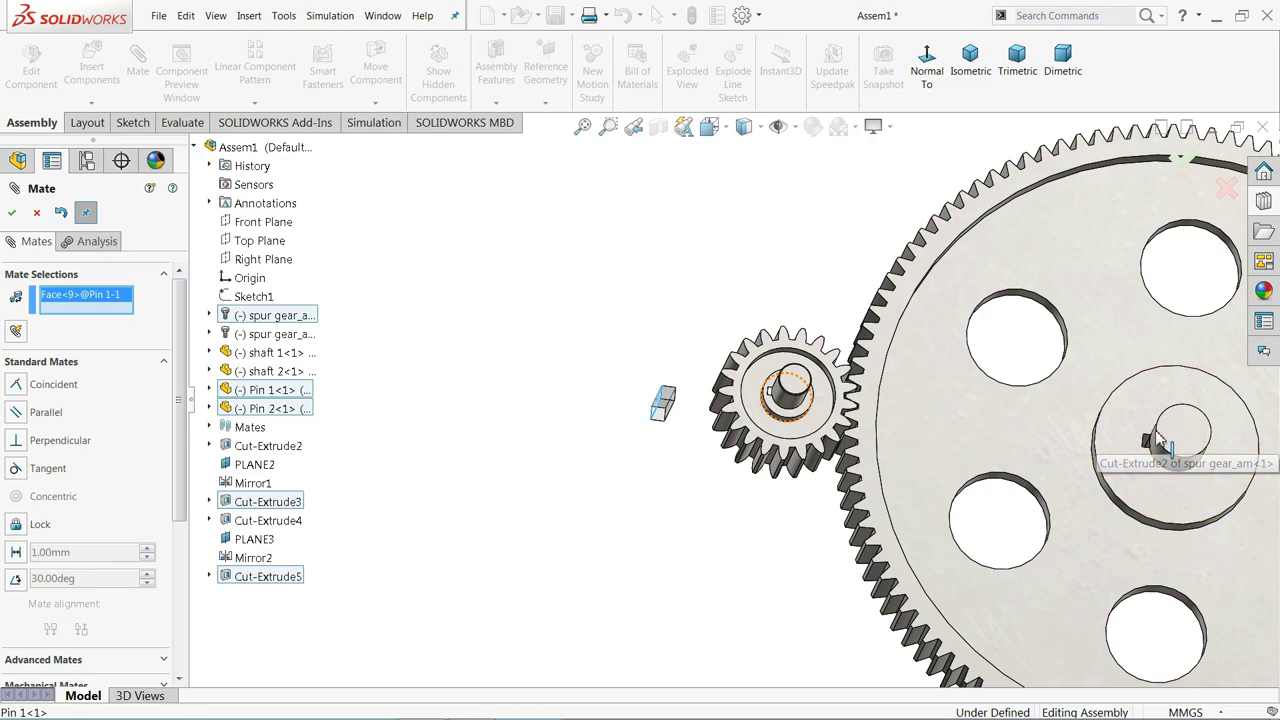
scroll(1150, 435, up, 5)
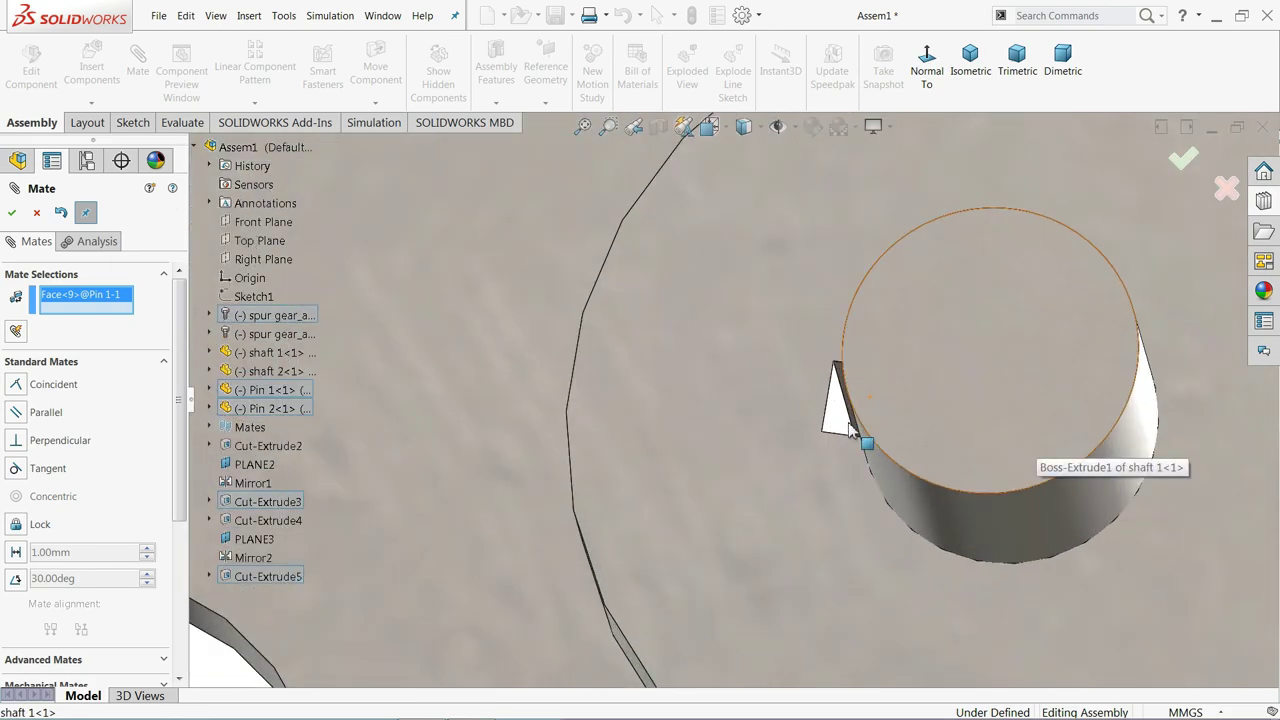
scroll(808, 423, up, 2)
click(807, 422)
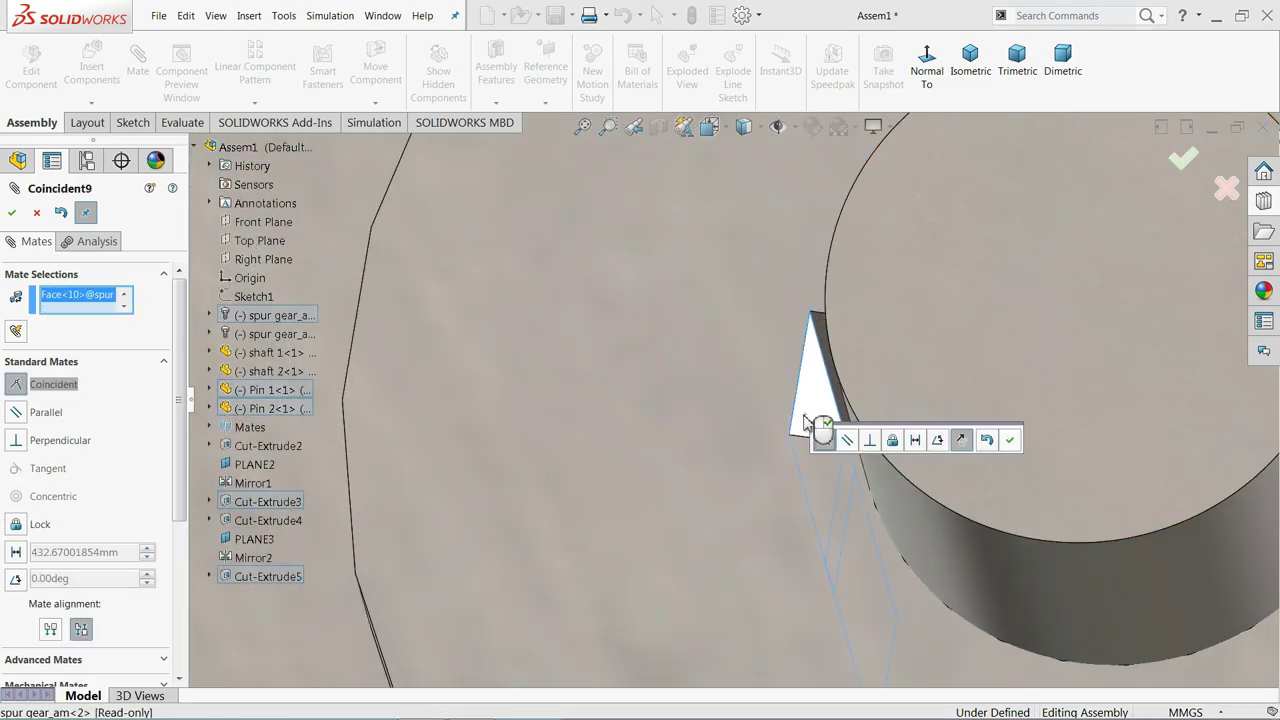
click(1010, 440)
scroll(944, 420, down, 6)
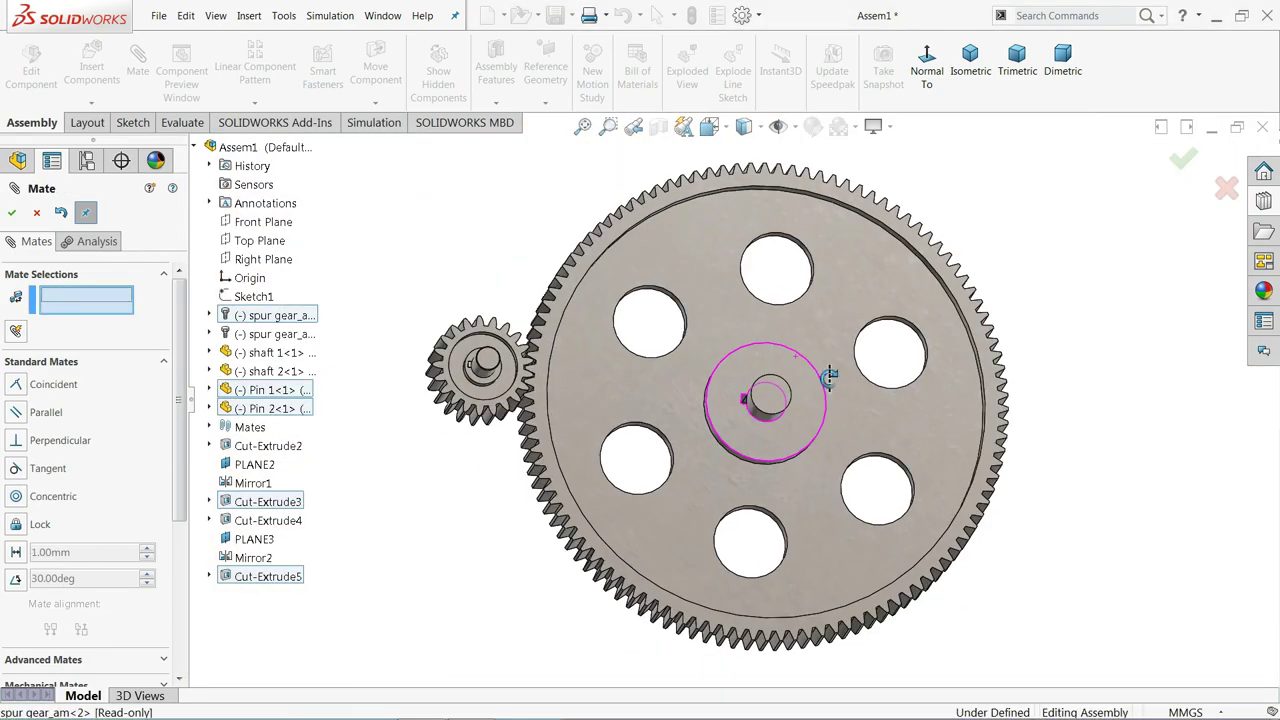
middle_drag(830, 375, 994, 500)
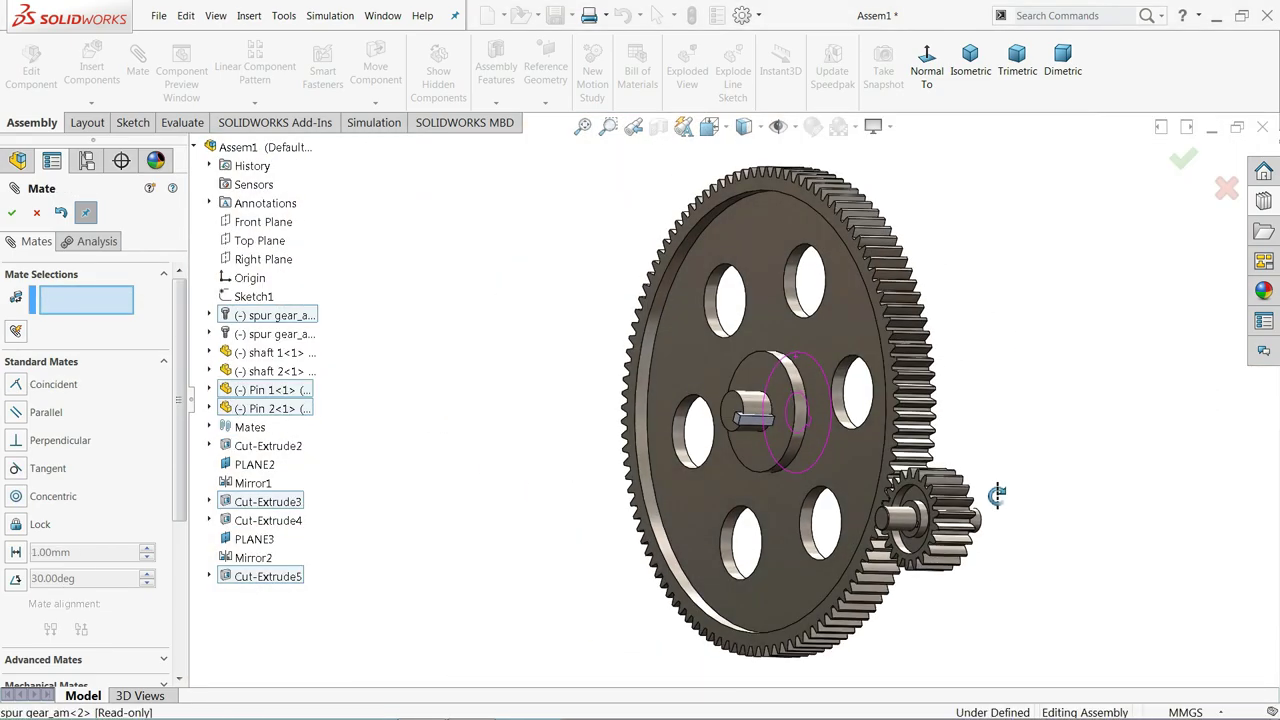
Add a 3.5 mm distance mate between the end face of Pin 1 and the large gear's hub face, and close the Mate tool
scroll(814, 463, up, 2)
scroll(697, 378, up, 4)
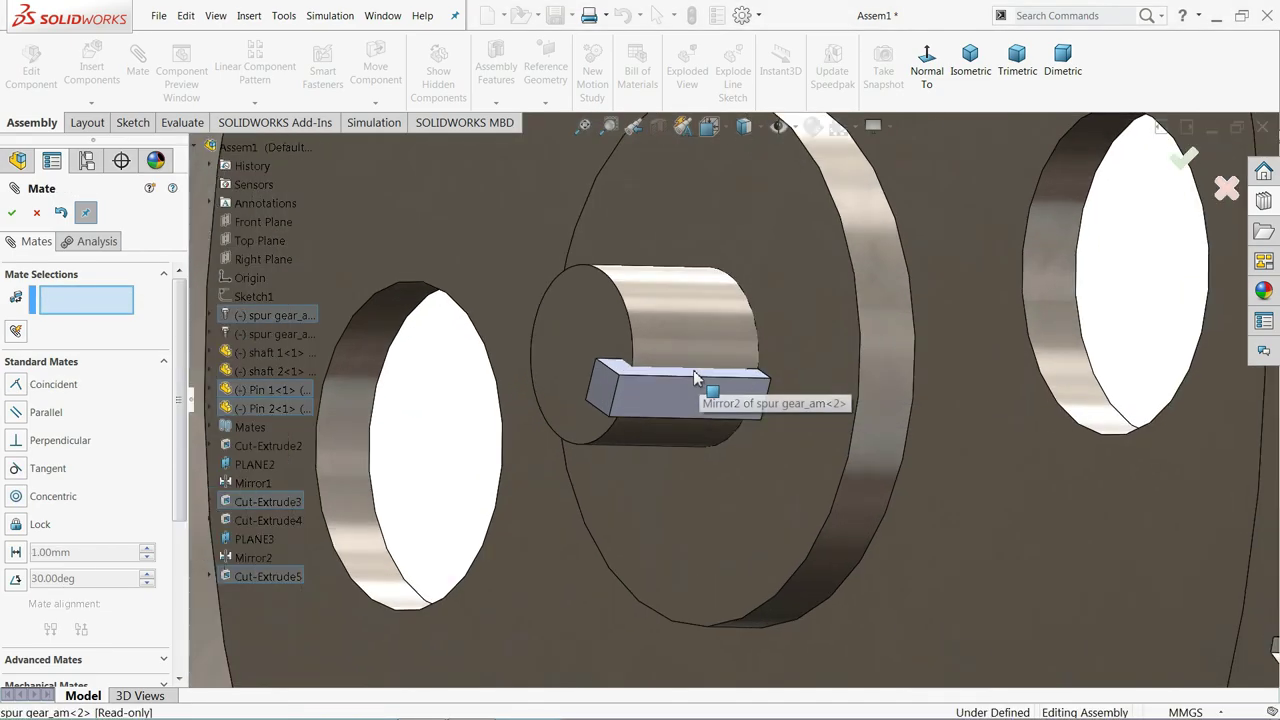
click(611, 394)
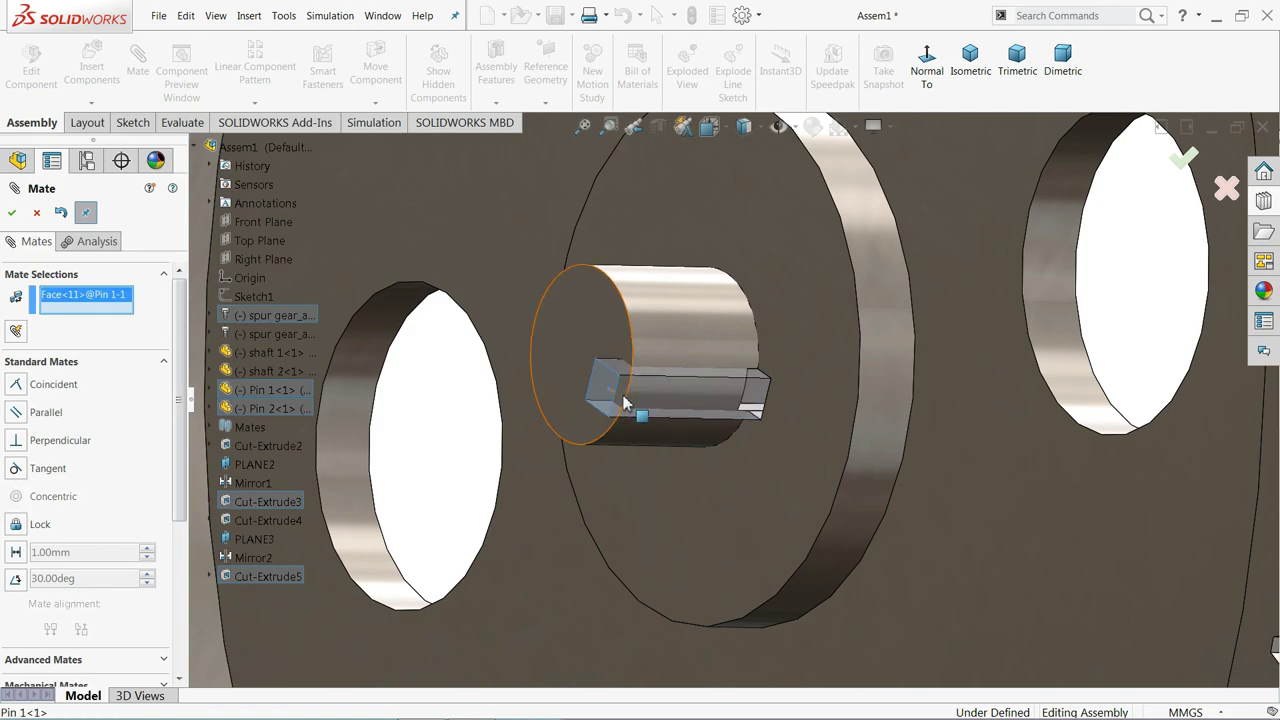
click(806, 418)
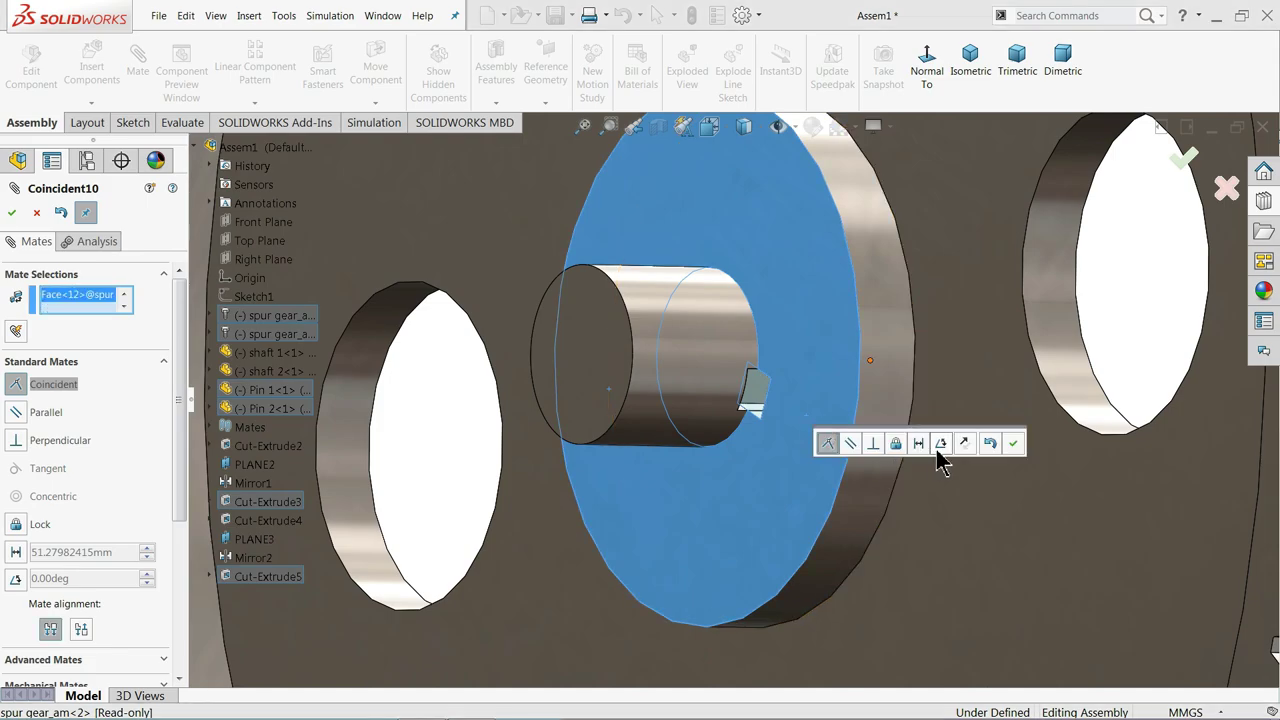
click(920, 443)
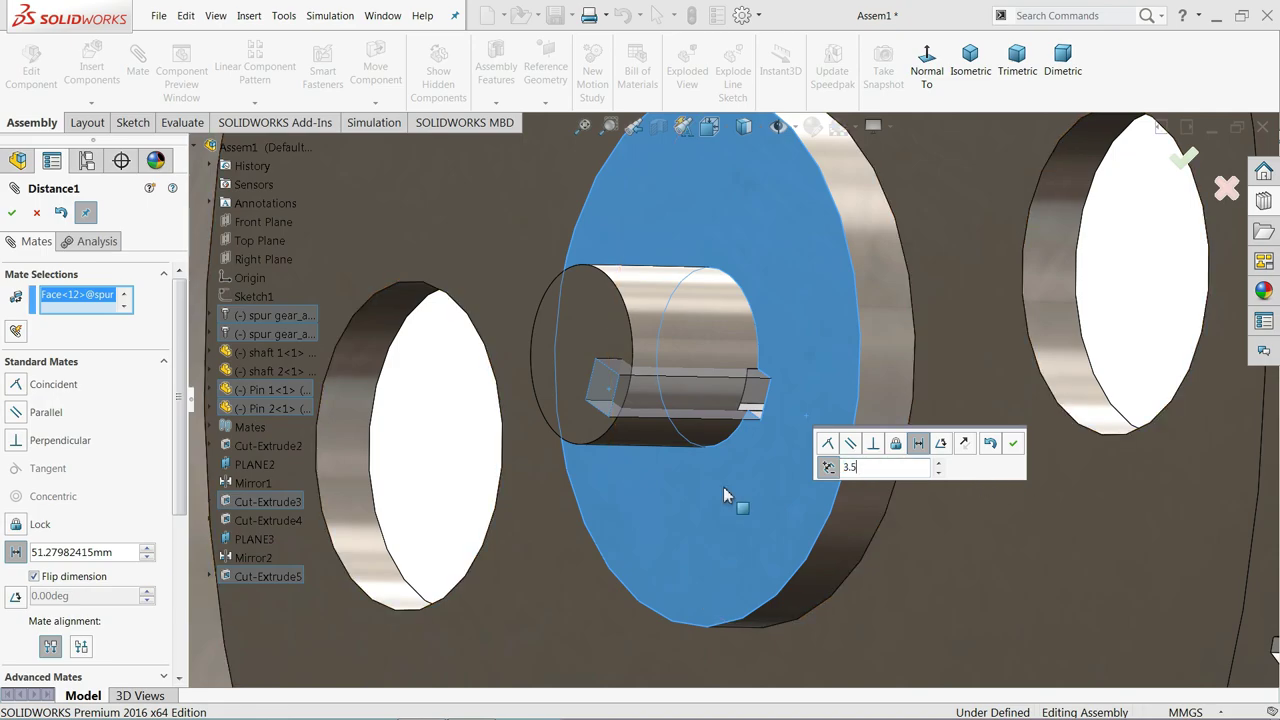
key(Return)
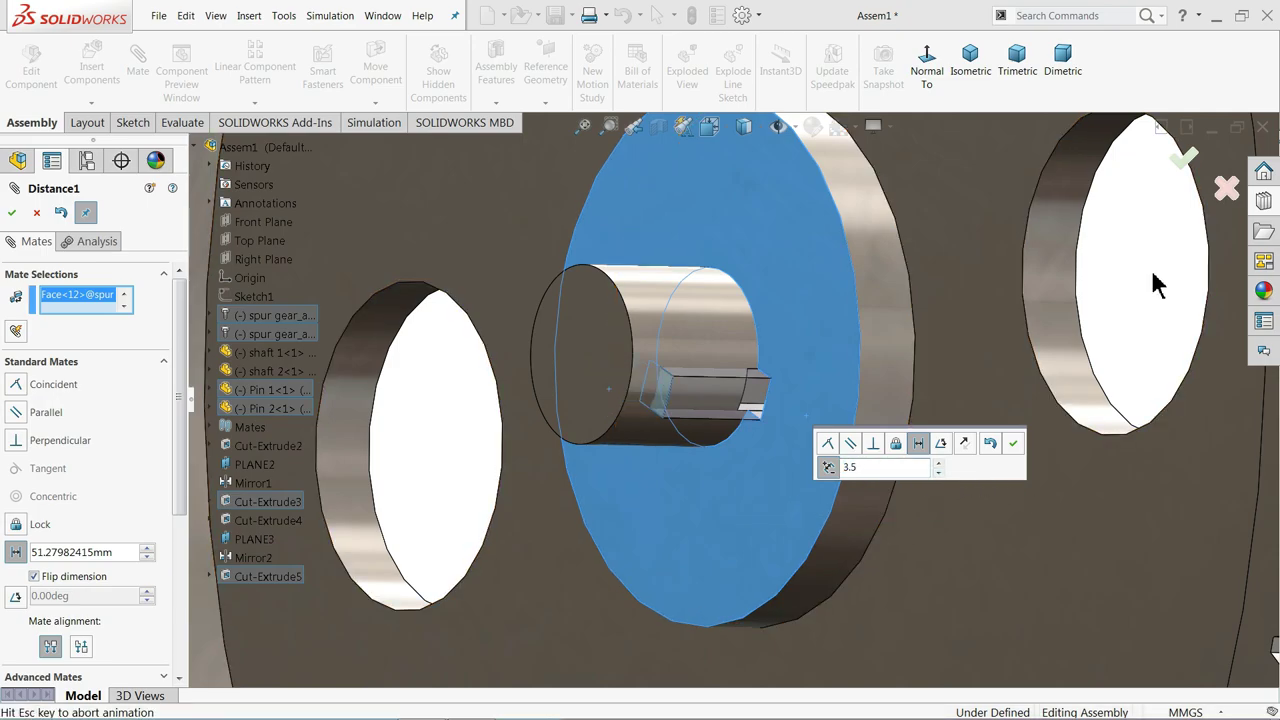
click(1014, 443)
scroll(781, 422, up, 3)
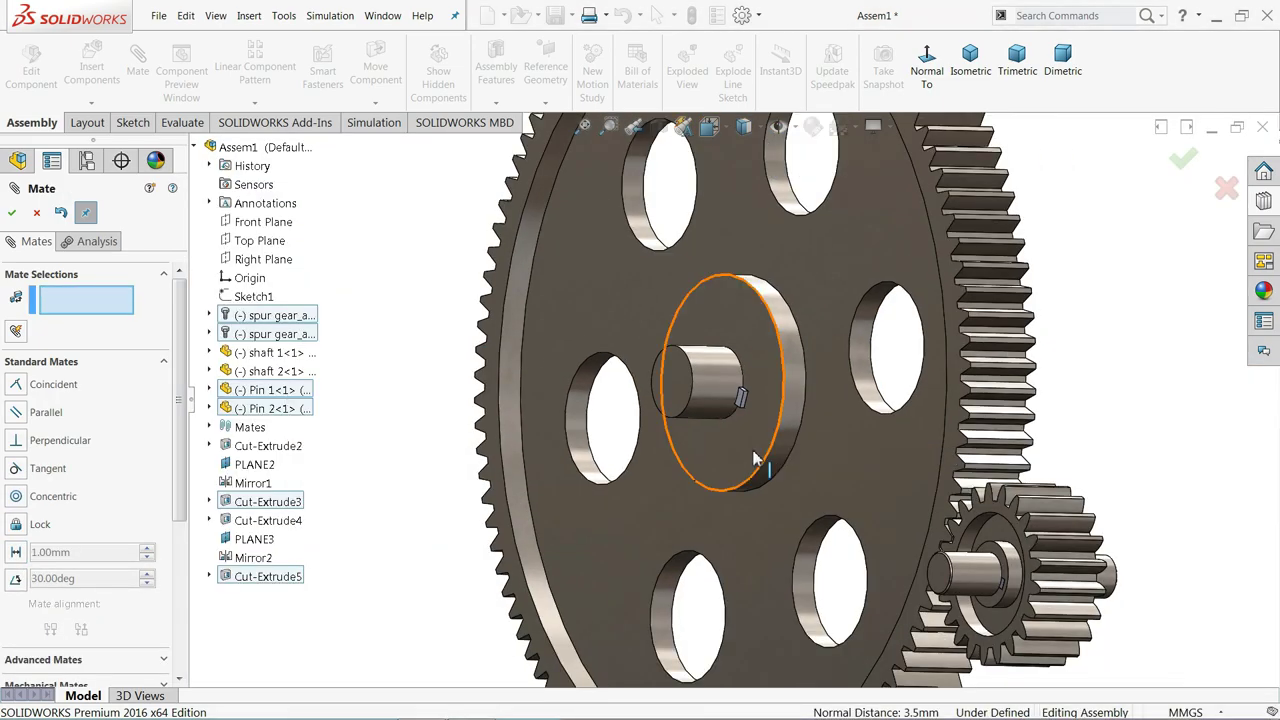
middle_drag(1118, 393, 1000, 395)
scroll(1000, 395, up, 2)
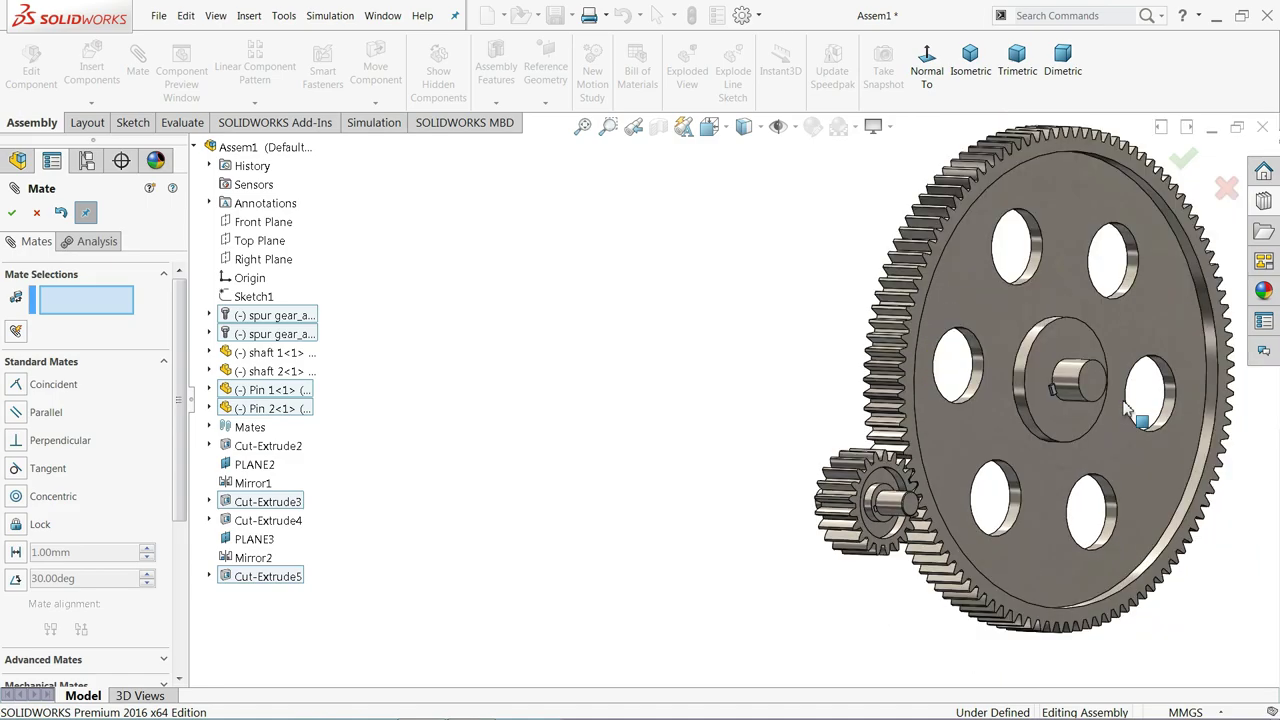
scroll(990, 395, down, 5)
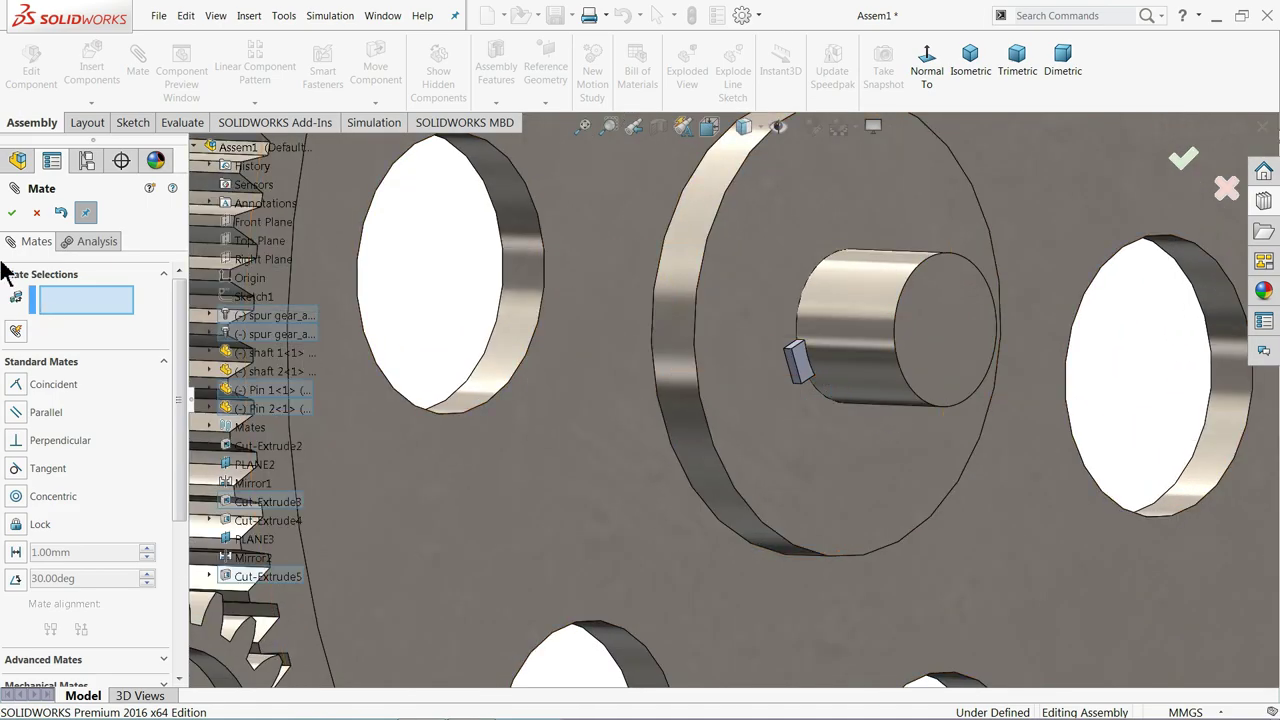
click(36, 212)
View the large gear's face straight on and rotate the small gear slightly so its teeth sit in the large gear's tooth gaps
scroll(583, 314, up, 5)
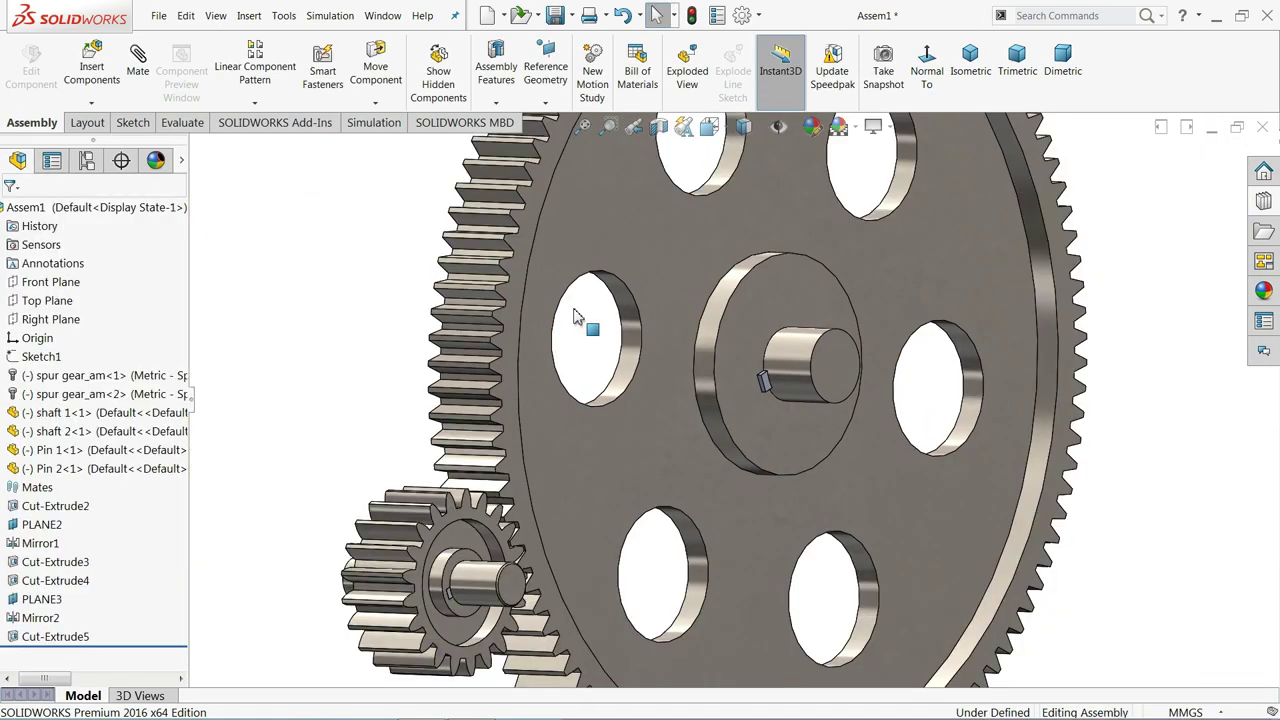
middle_drag(755, 319, 691, 414)
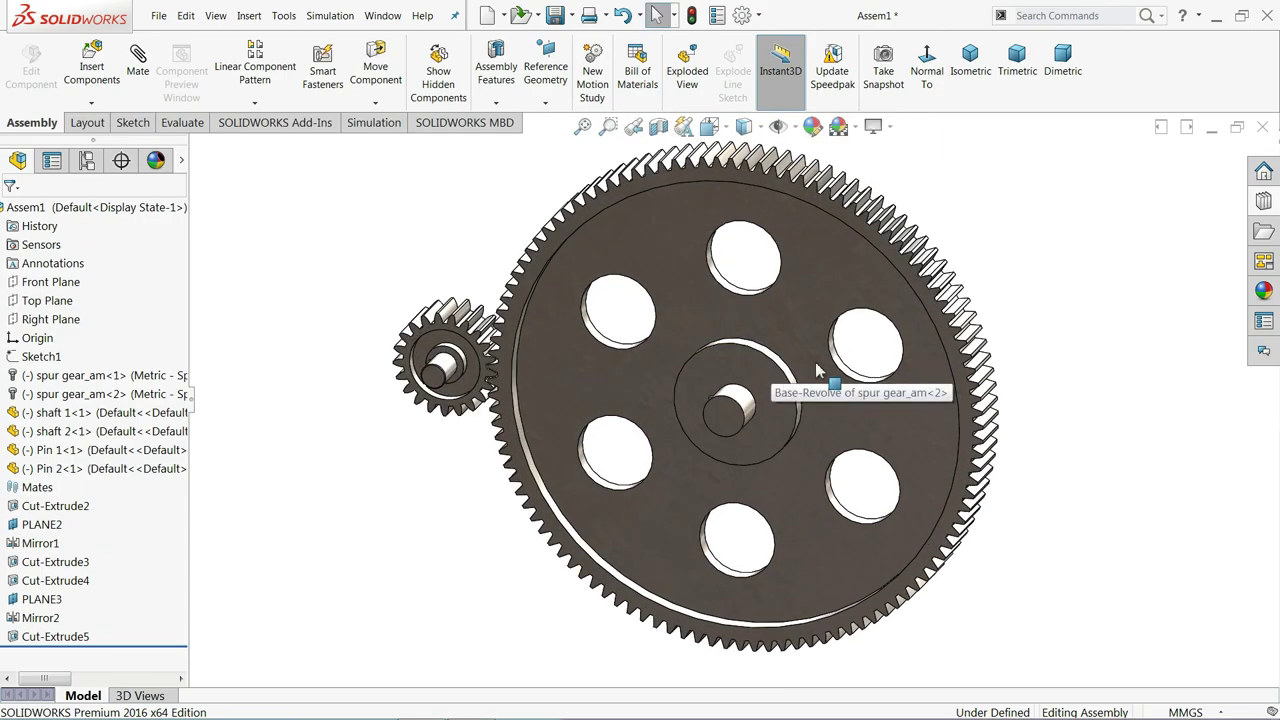
scroll(790, 375, down, 2)
scroll(755, 410, up, 4)
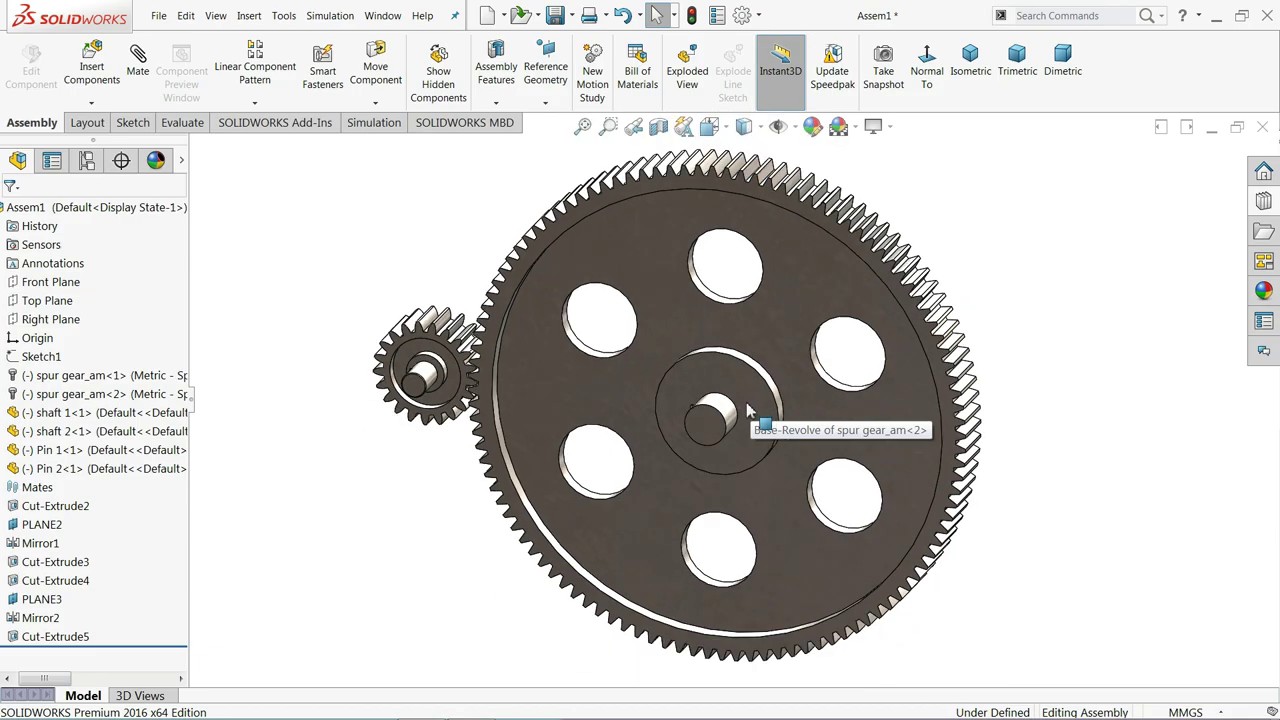
middle_drag(714, 407, 603, 346)
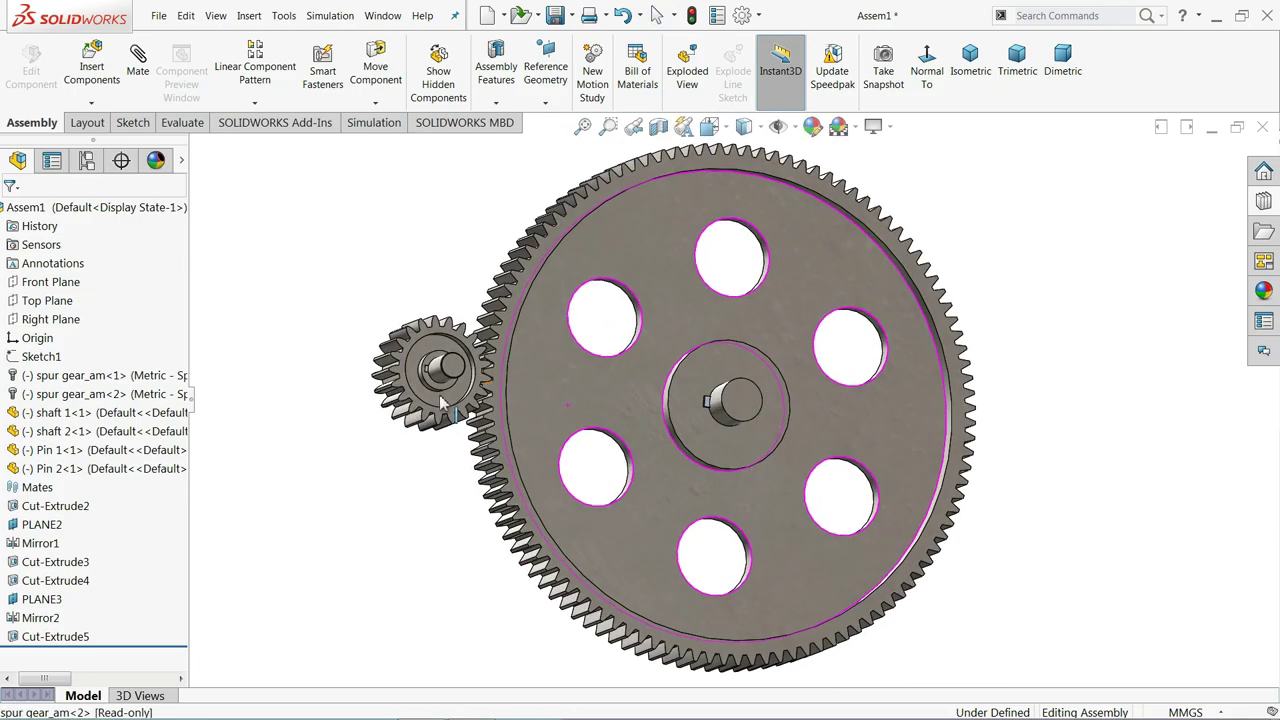
scroll(686, 366, down, 5)
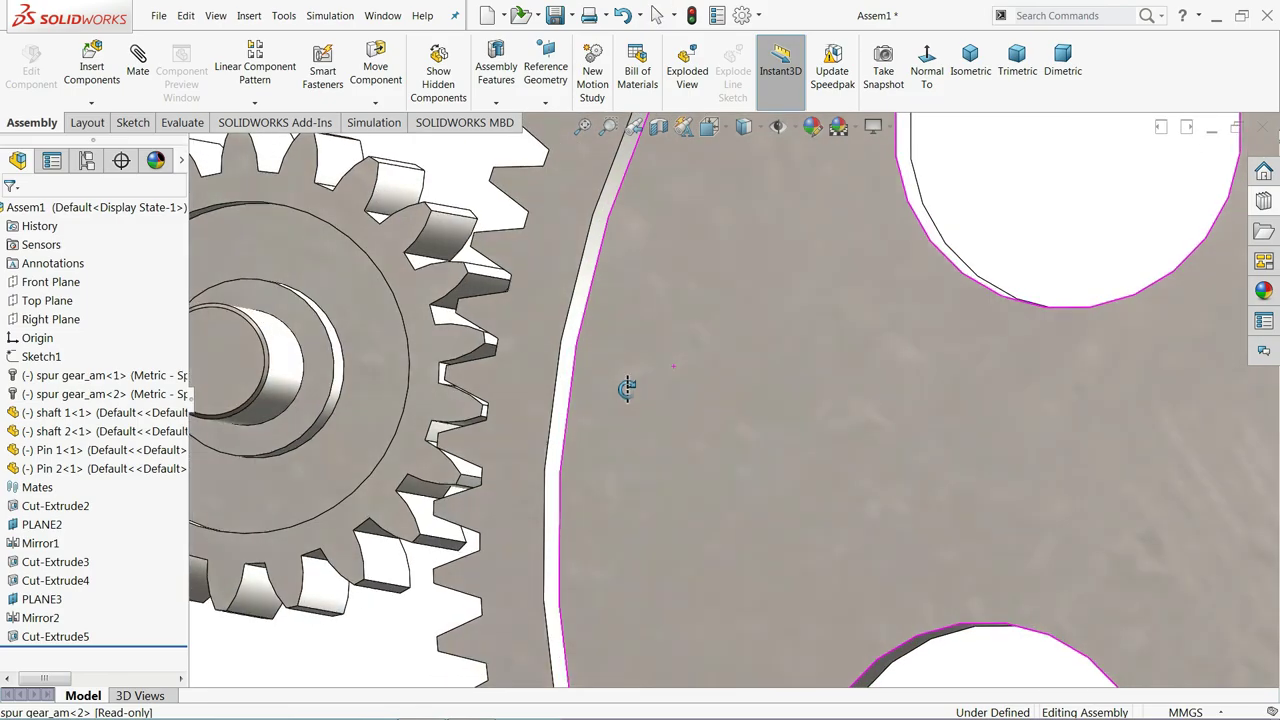
middle_drag(627, 388, 649, 403)
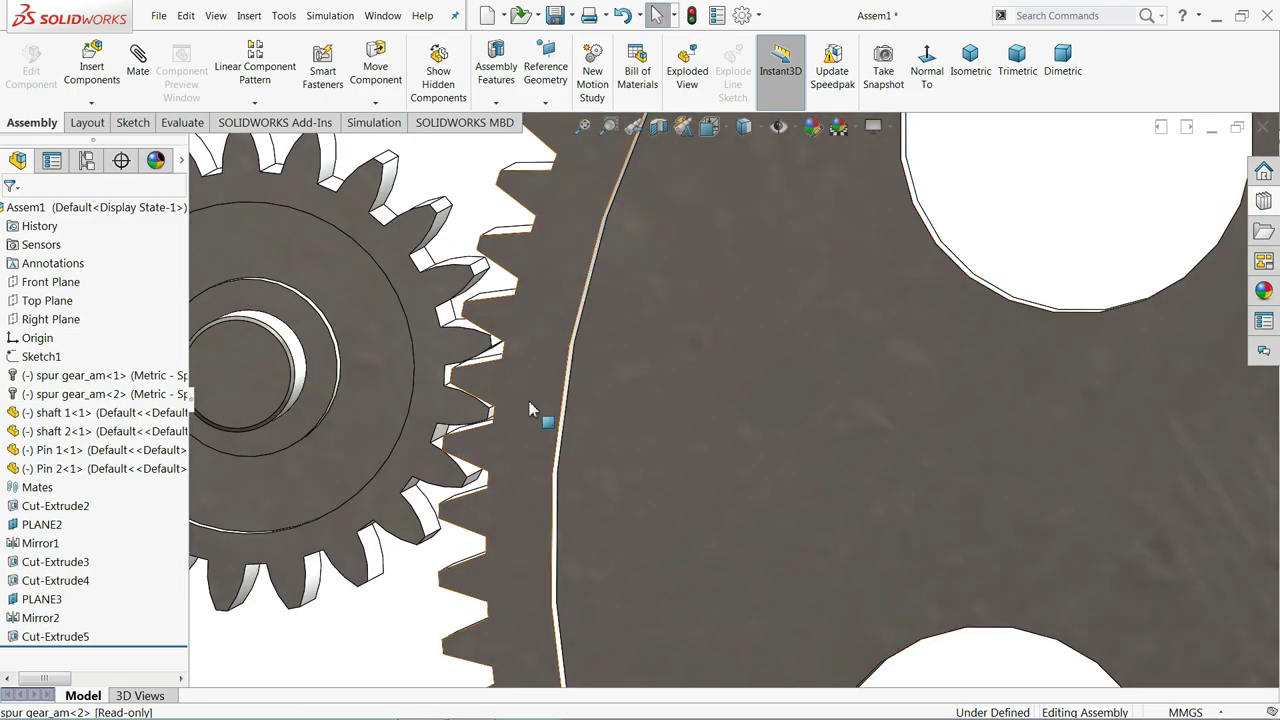
click(918, 66)
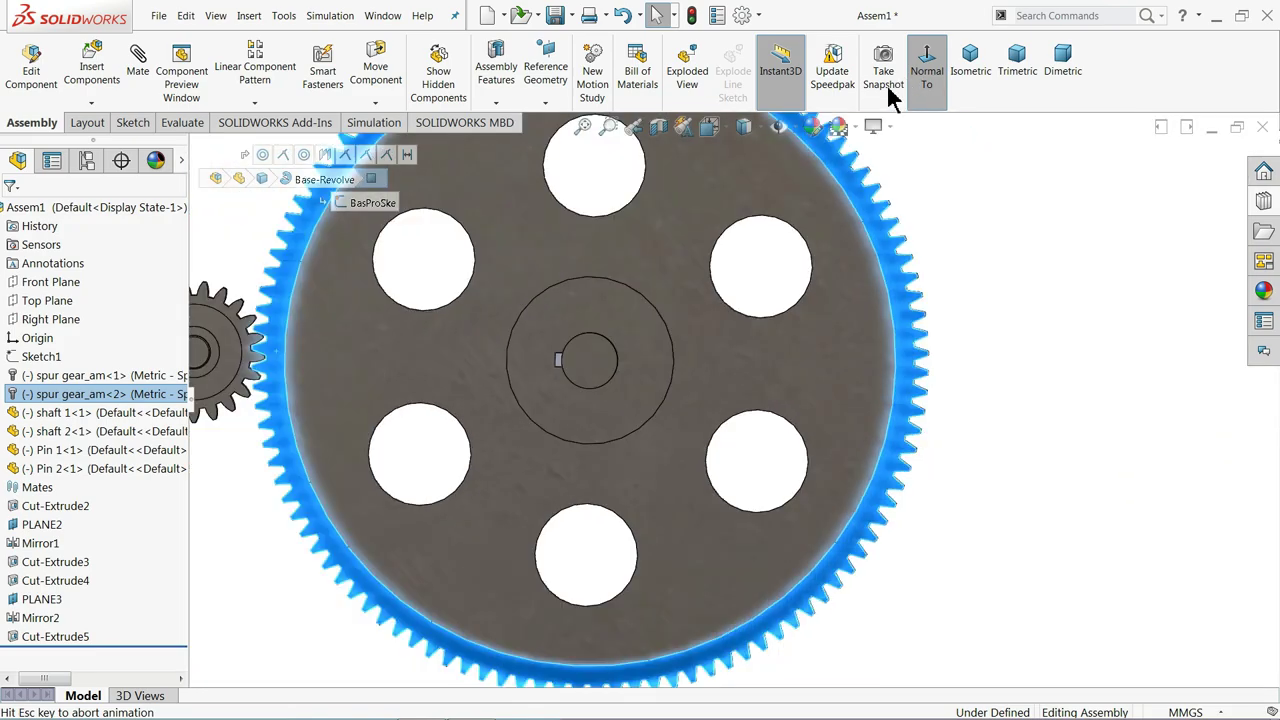
scroll(564, 401, down, 10)
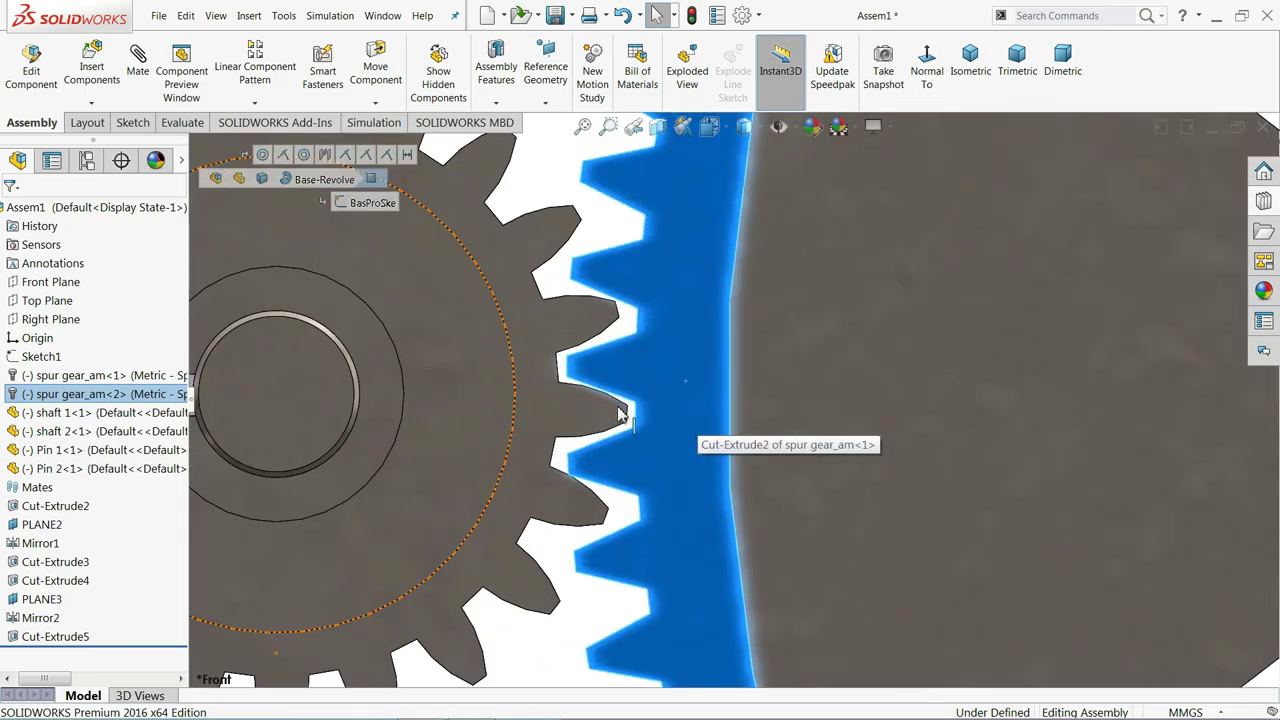
click(581, 347)
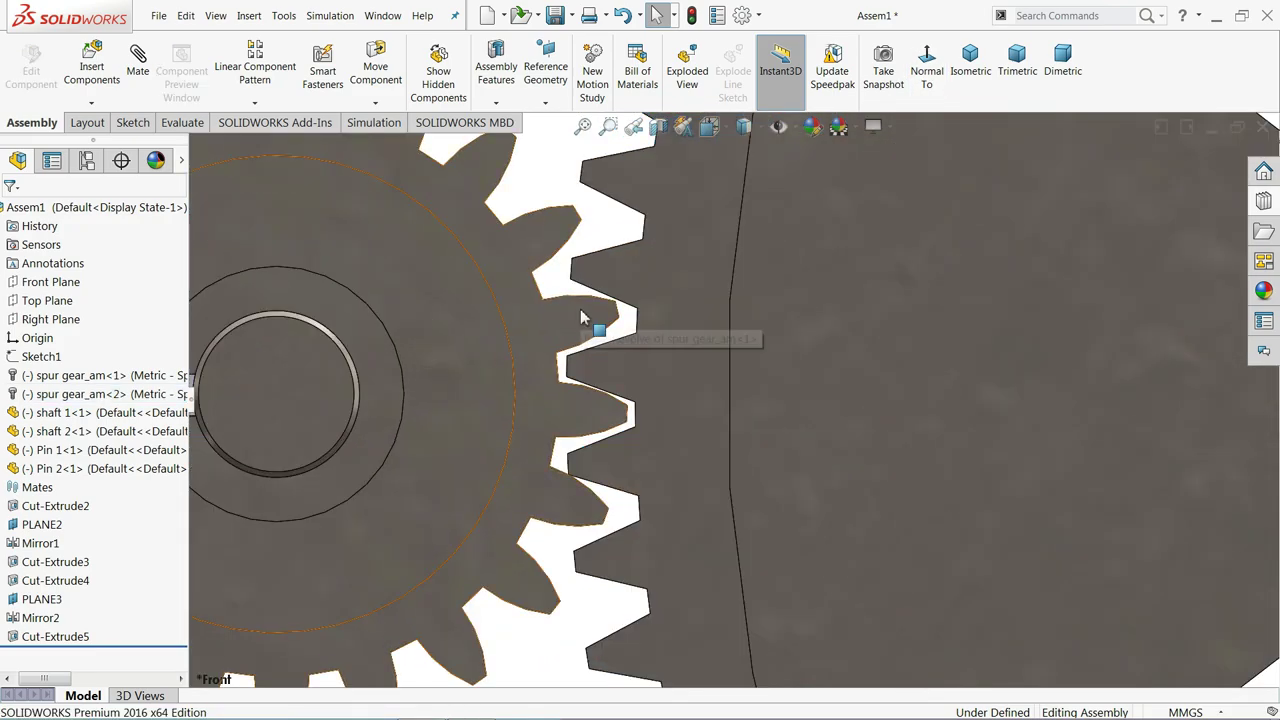
click(581, 327)
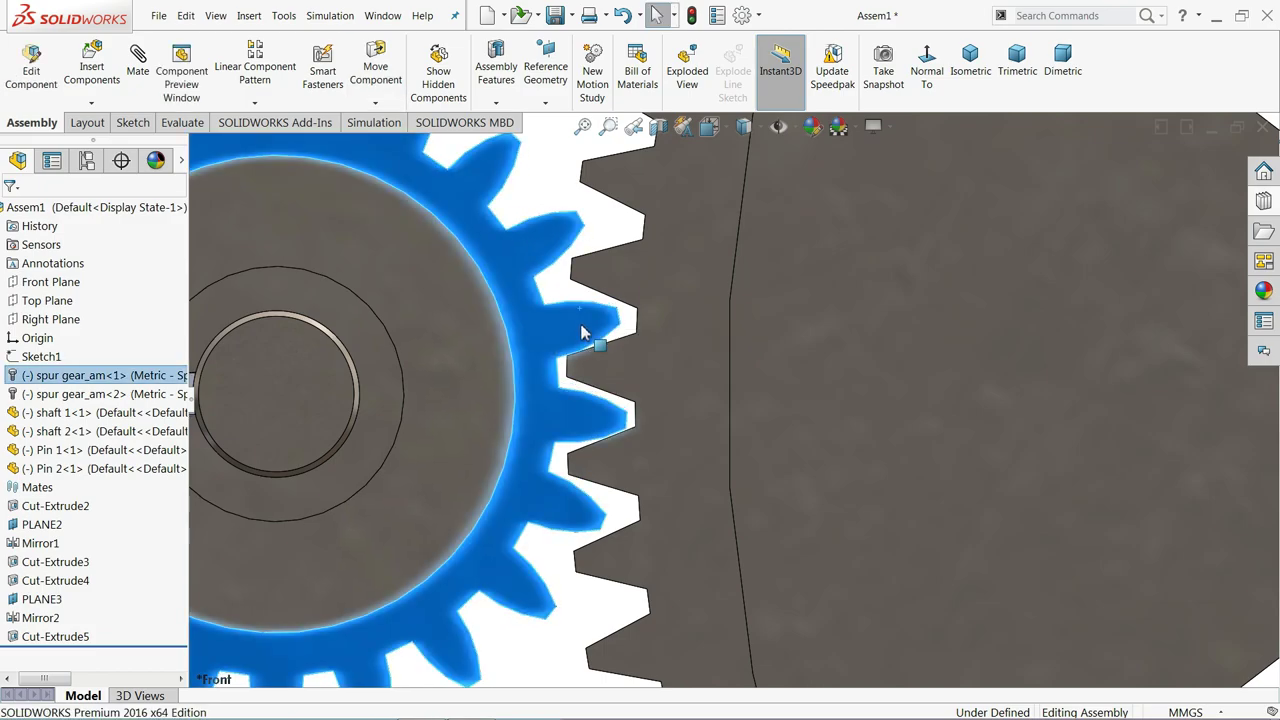
scroll(641, 325, up, 6)
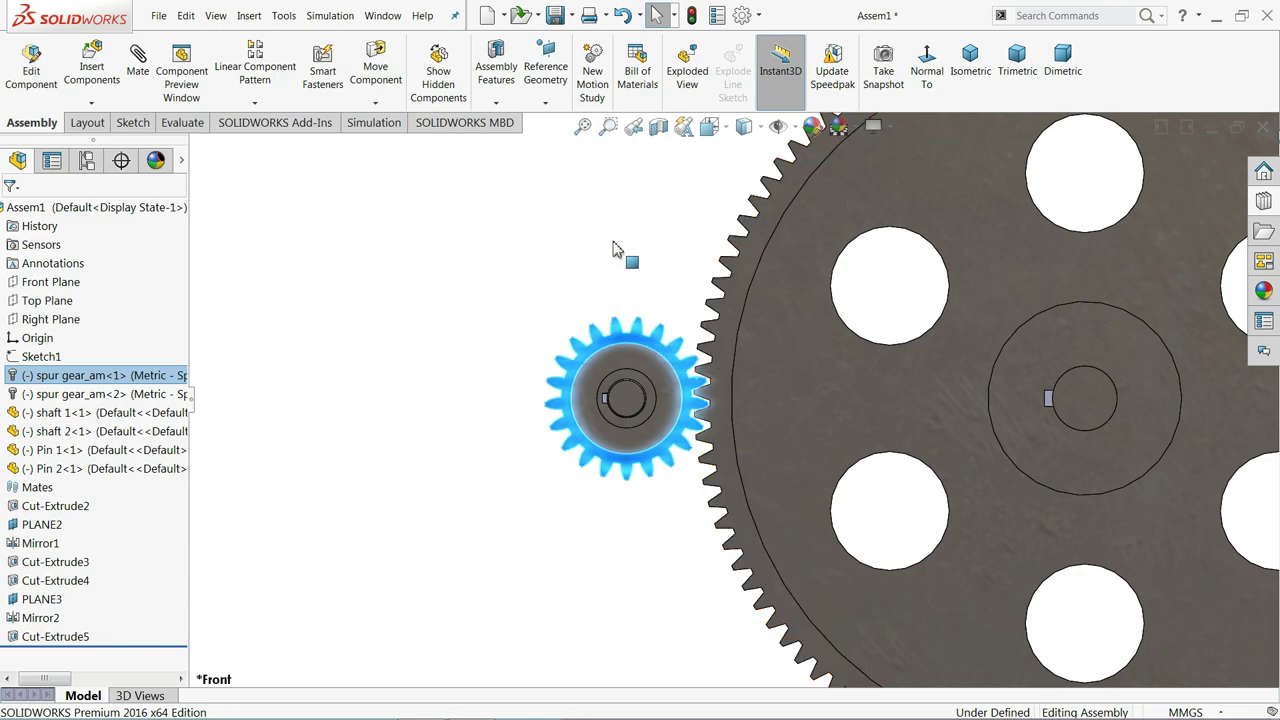
click(615, 258)
Hide shaft 2 in the small gear and shaft 1 in the large gear to expose both bores
middle_drag(616, 265, 593, 326)
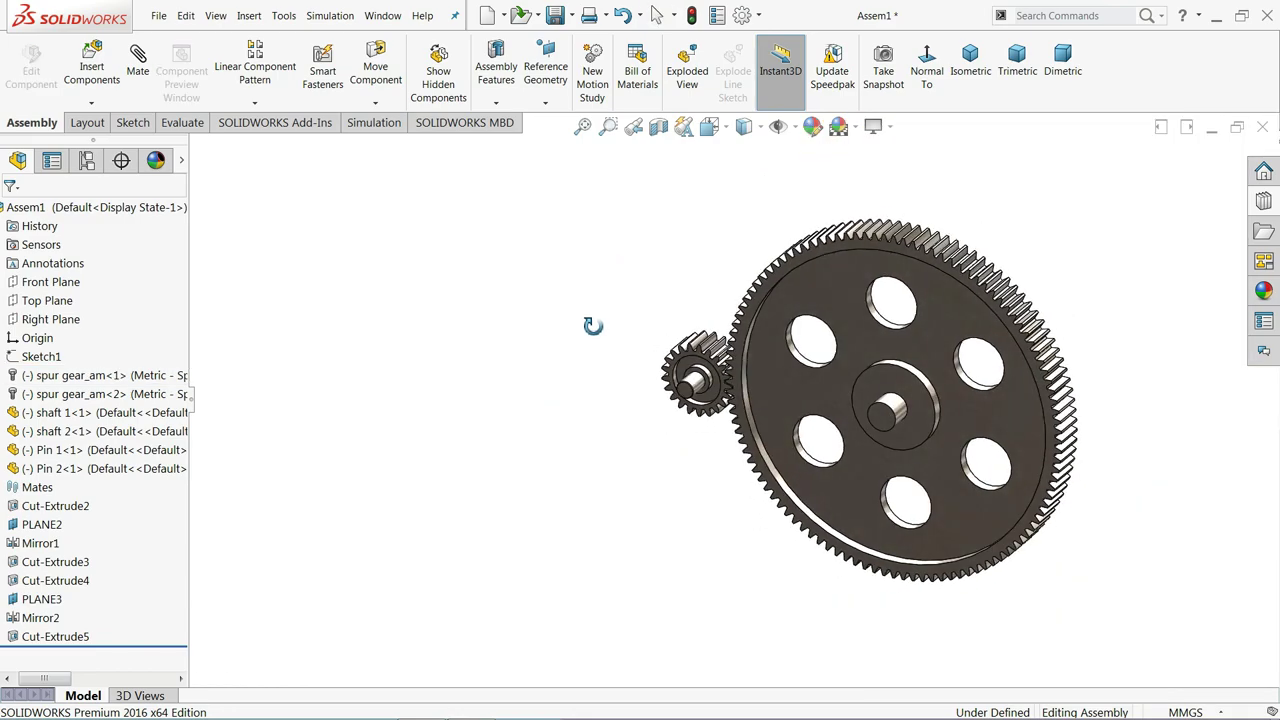
scroll(952, 400, down, 3)
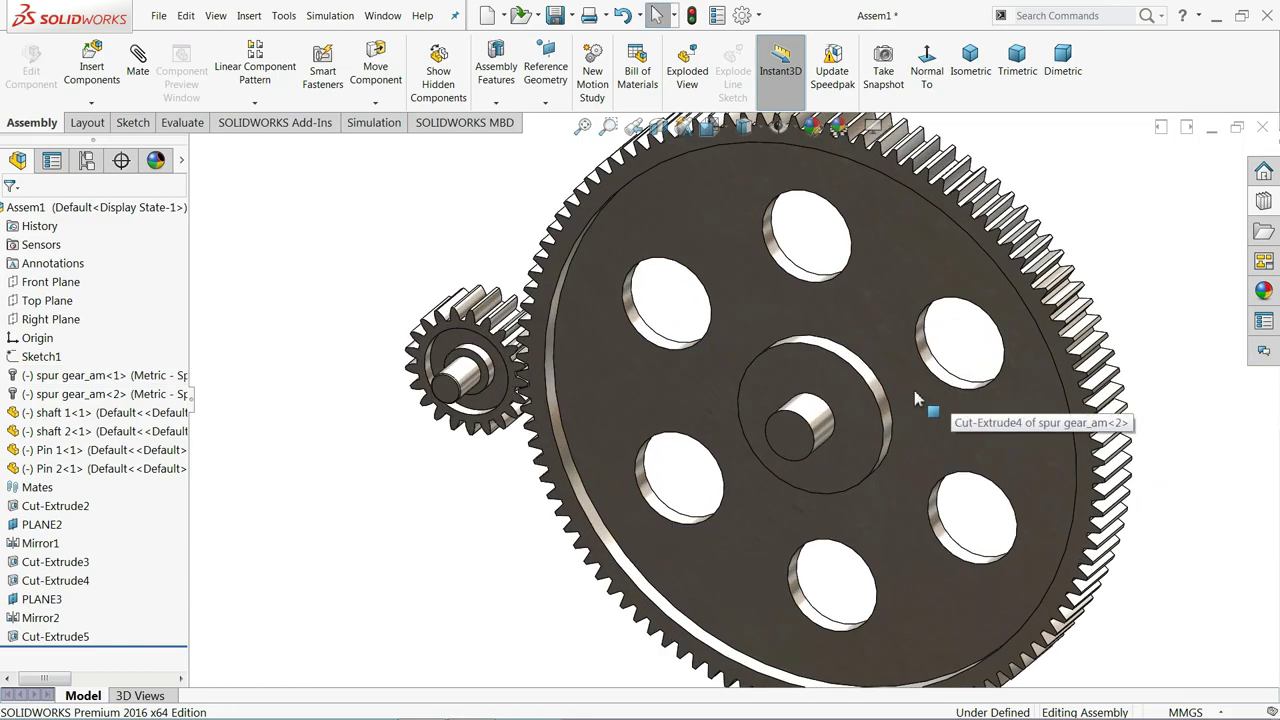
middle_drag(914, 398, 455, 400)
click(375, 392)
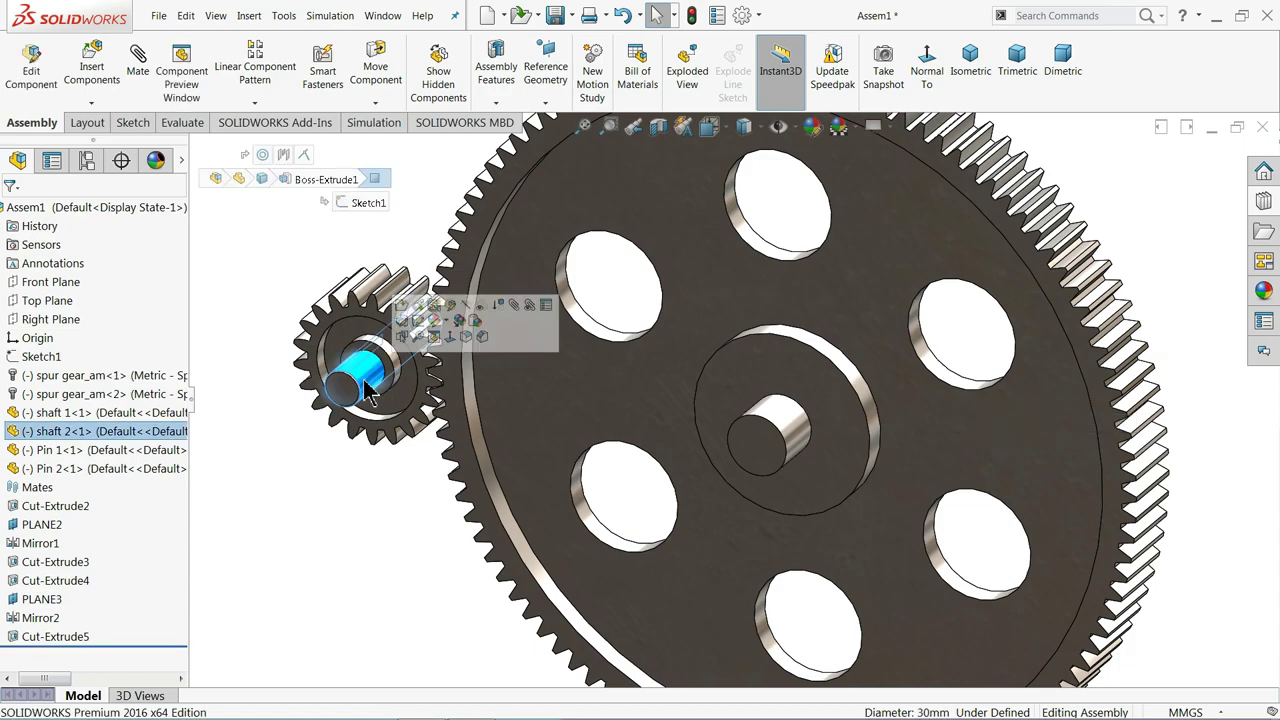
click(468, 306)
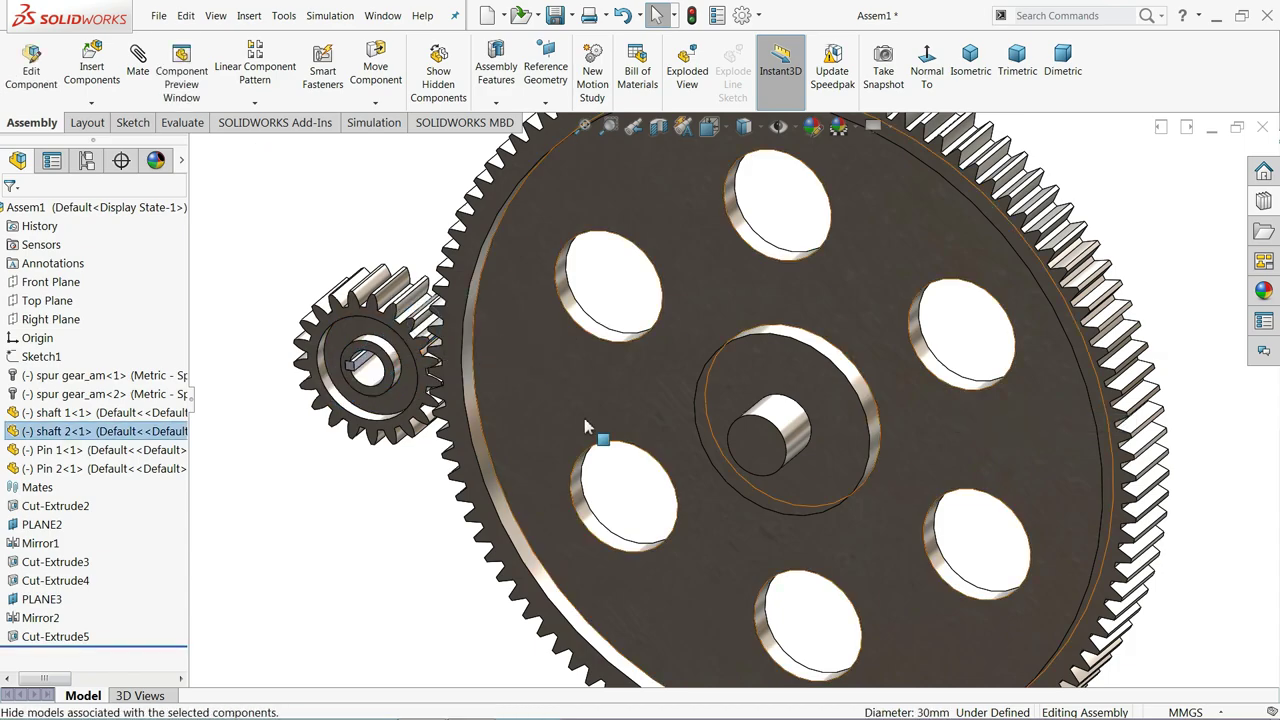
click(789, 432)
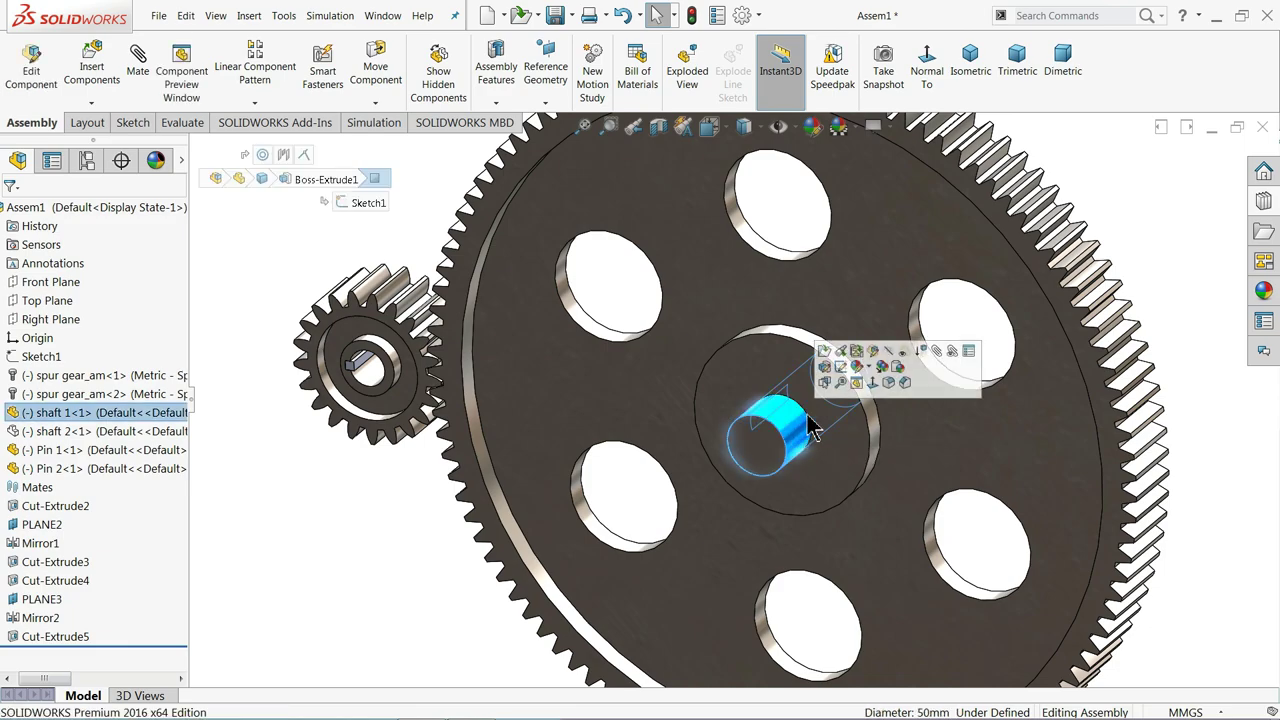
click(890, 353)
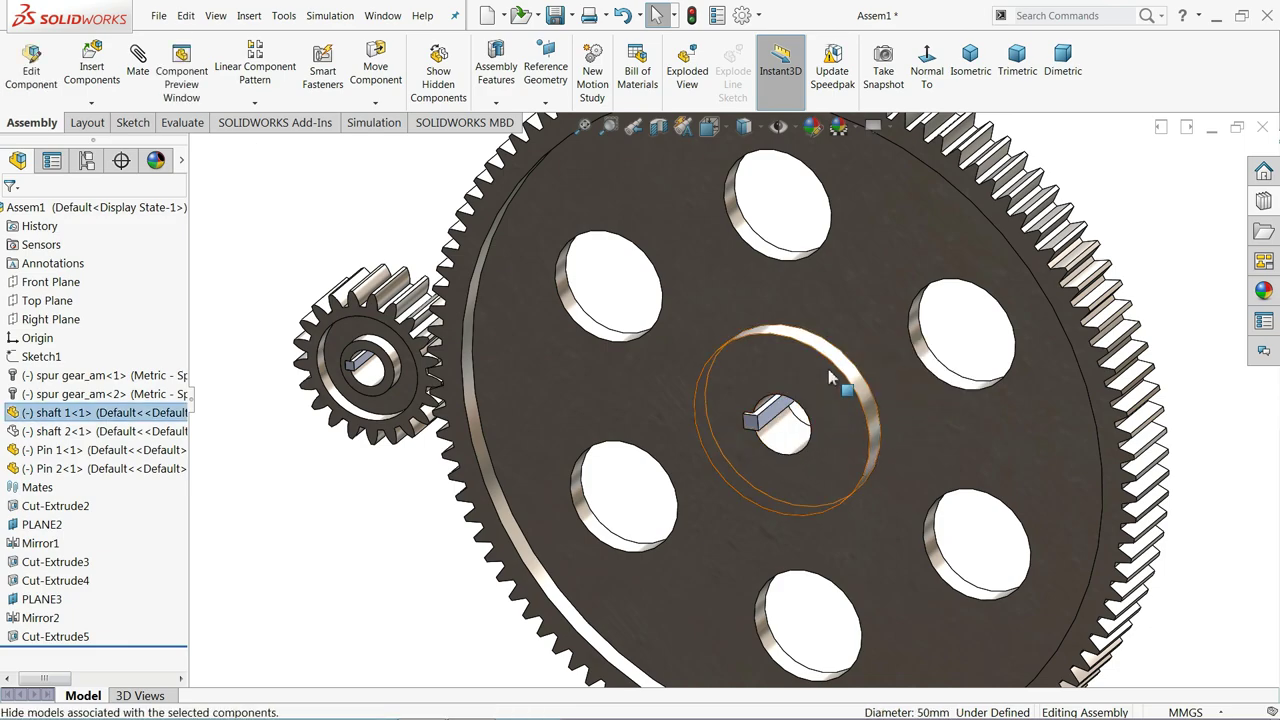
Add a mechanical gear mate between the bore faces of the small and large gears with a 21:108 ratio, and close the Mate tool
click(138, 70)
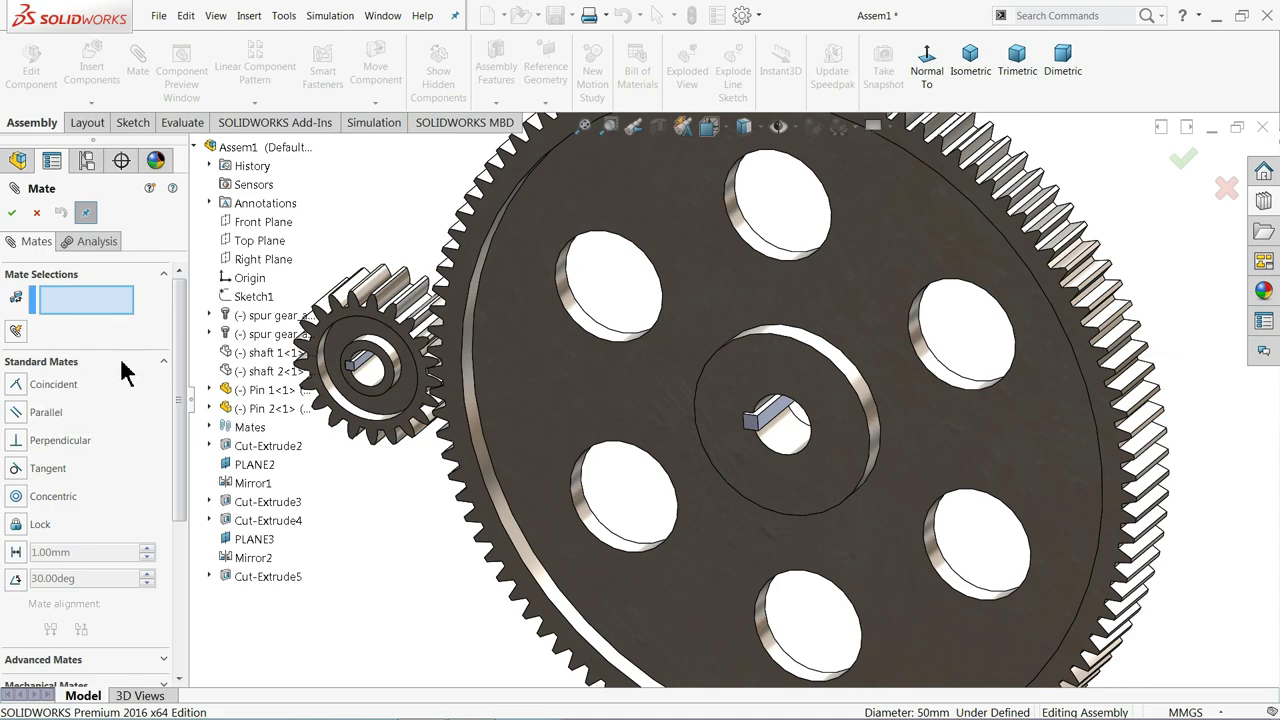
click(162, 363)
click(94, 414)
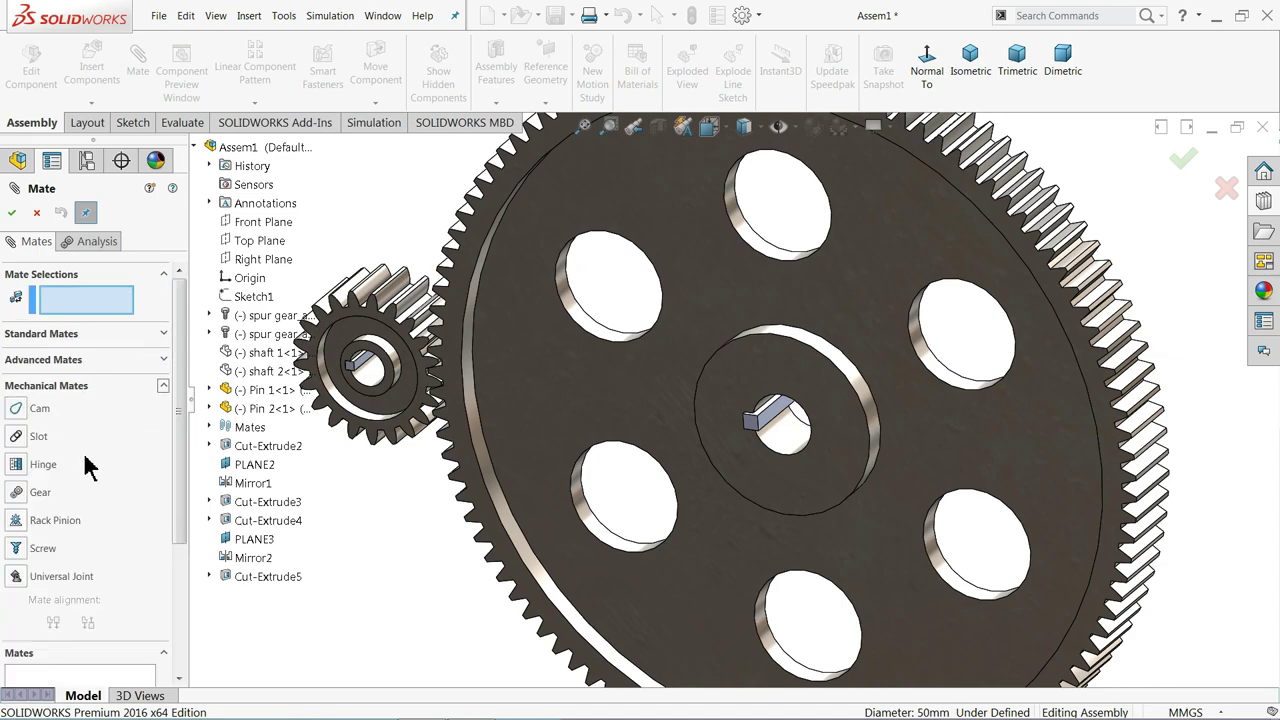
click(38, 493)
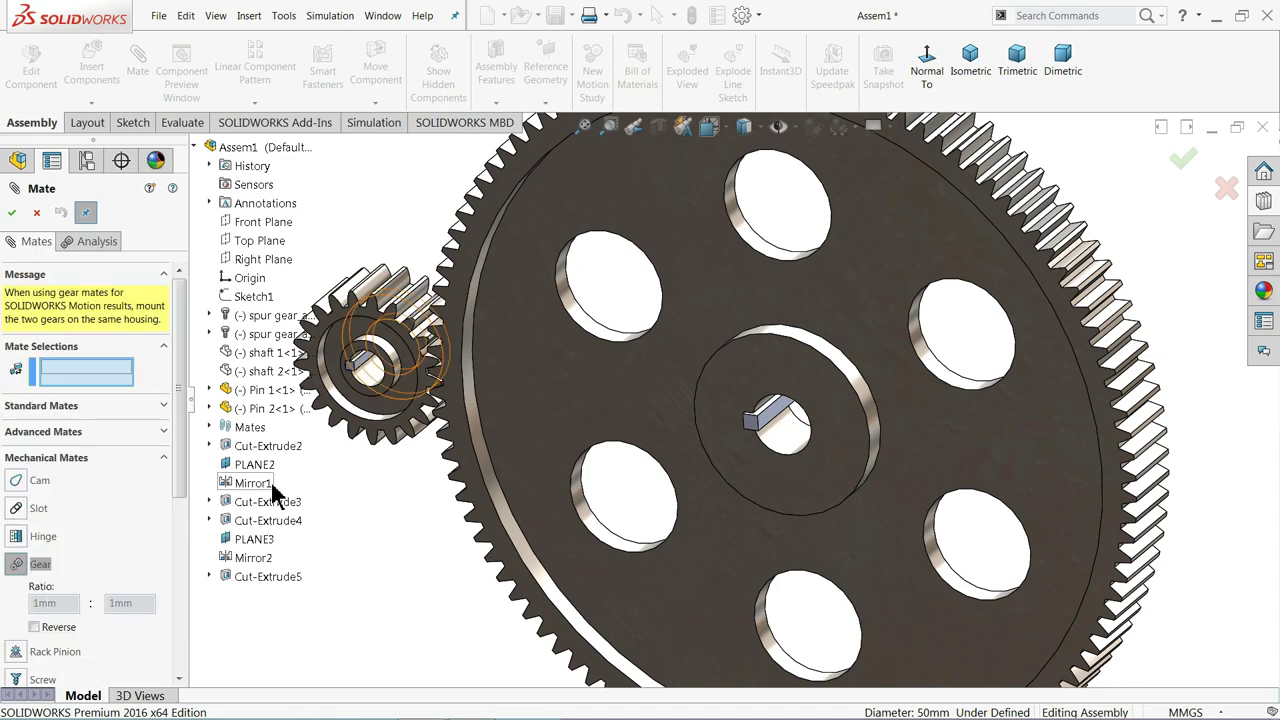
click(378, 383)
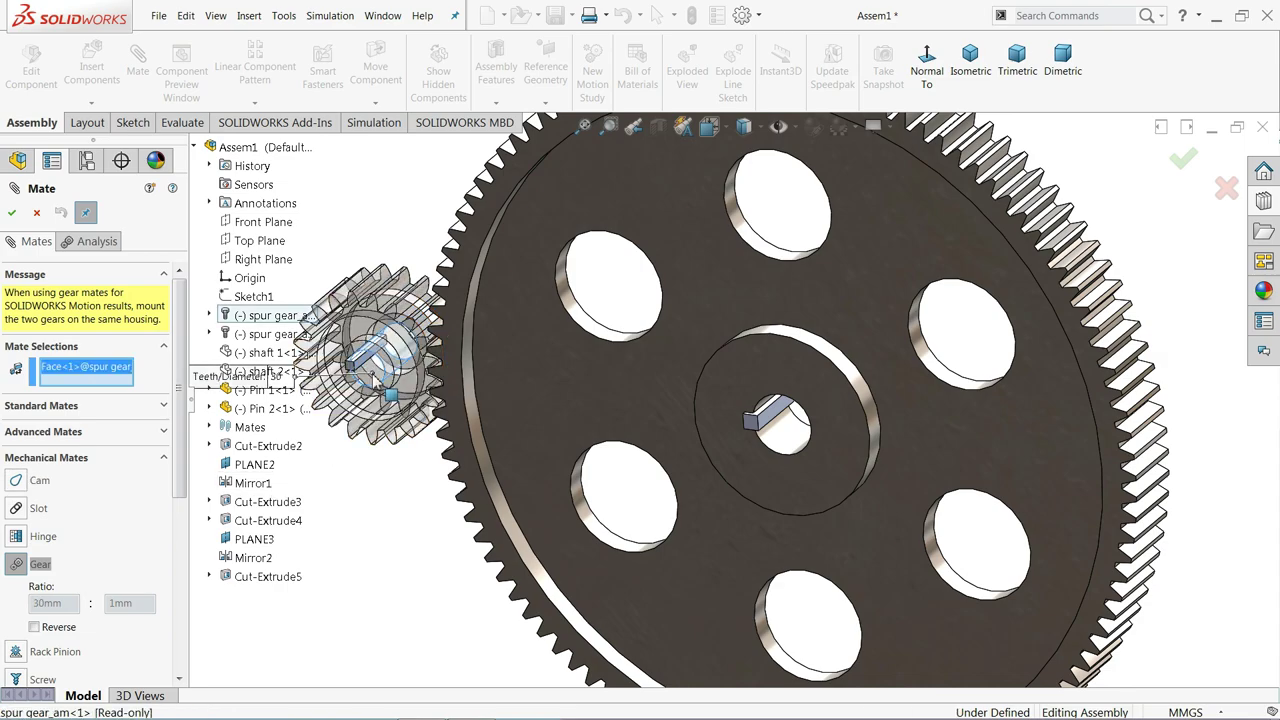
click(785, 433)
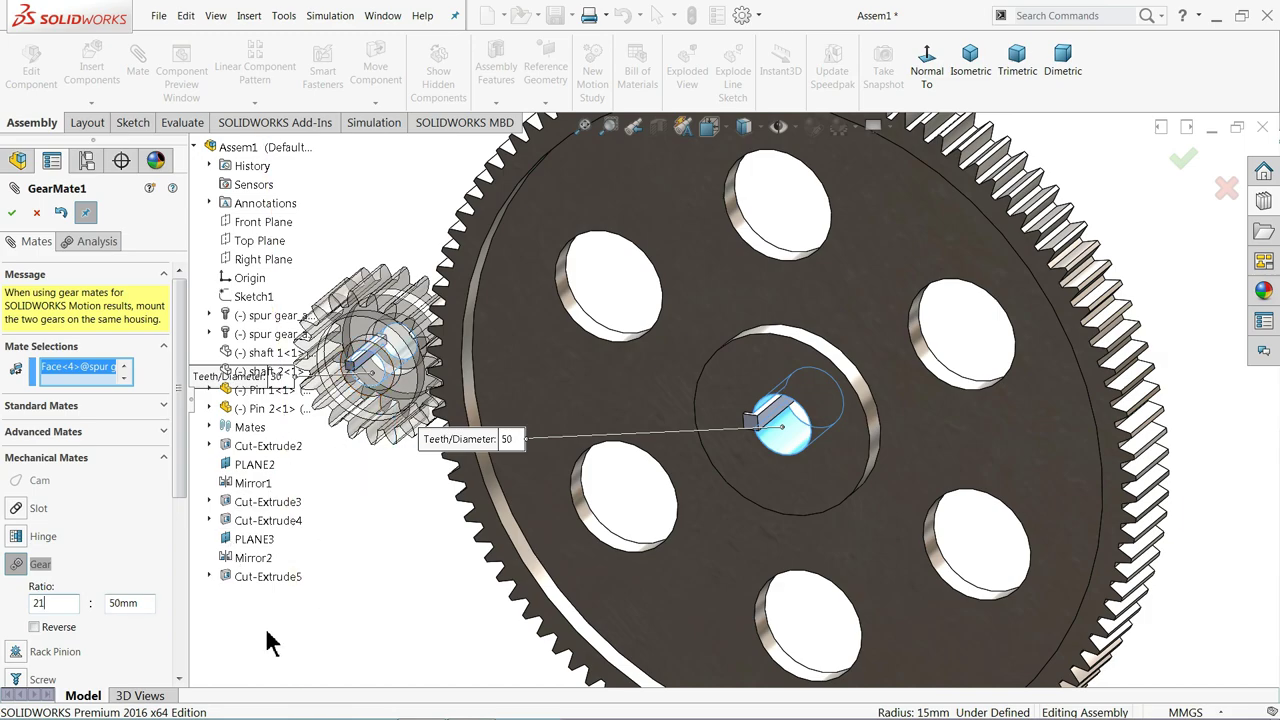
click(107, 605)
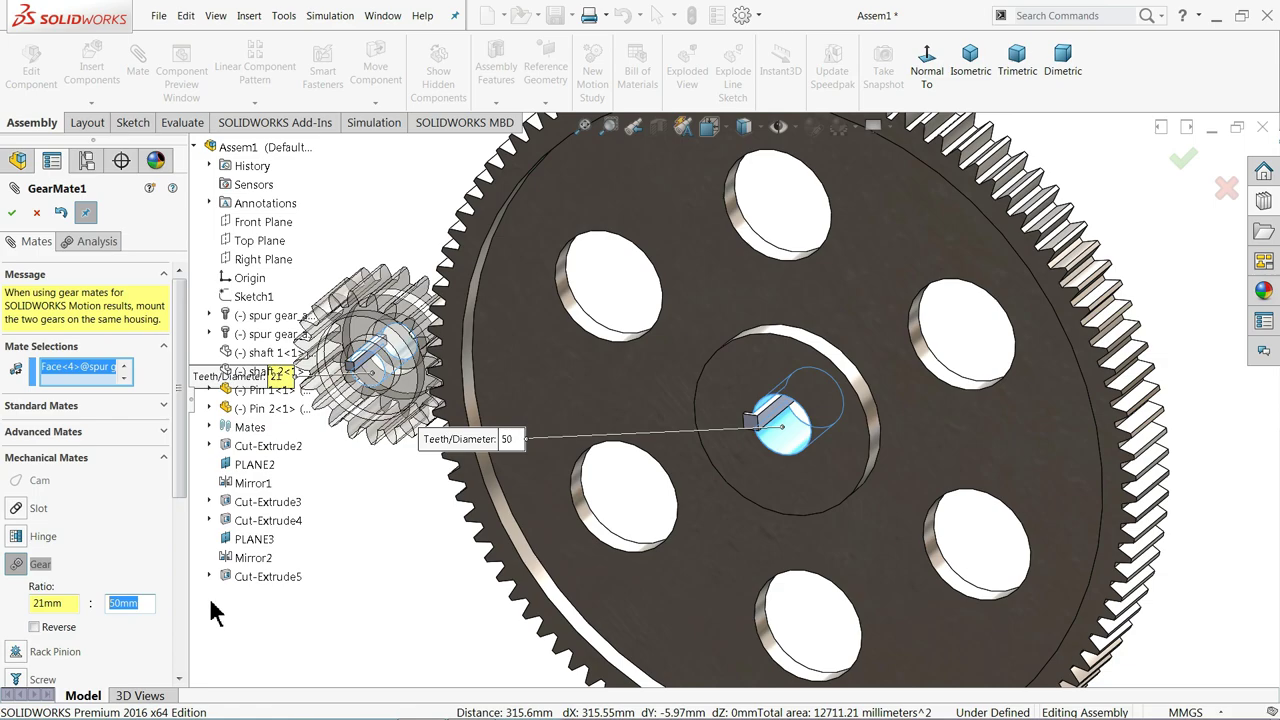
key(Tab)
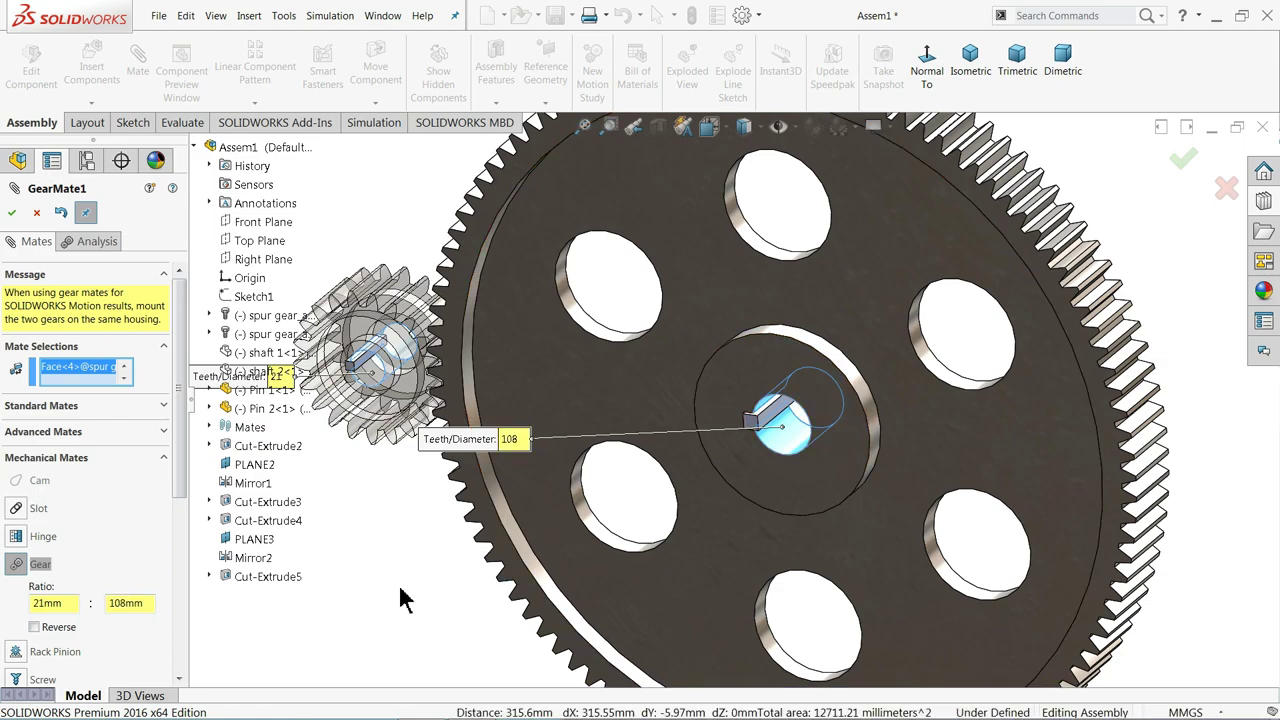
click(13, 213)
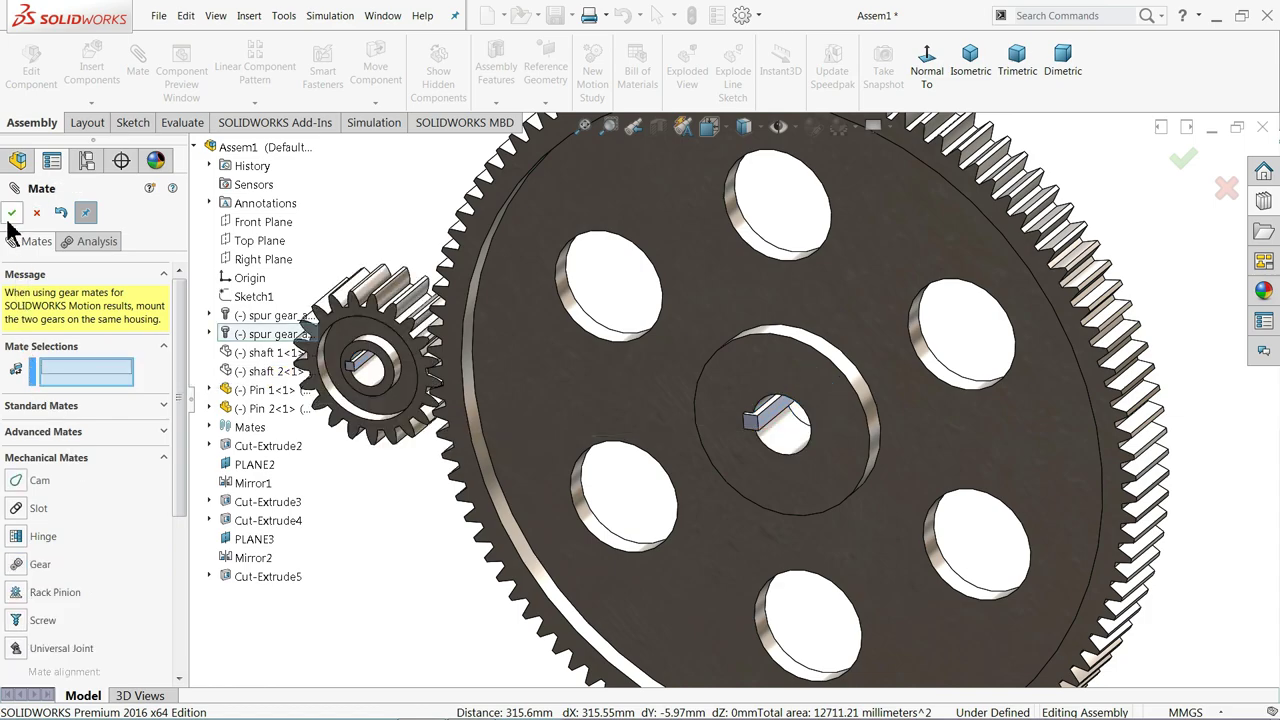
click(14, 214)
scroll(300, 337, up, 5)
middle_drag(300, 337, 706, 369)
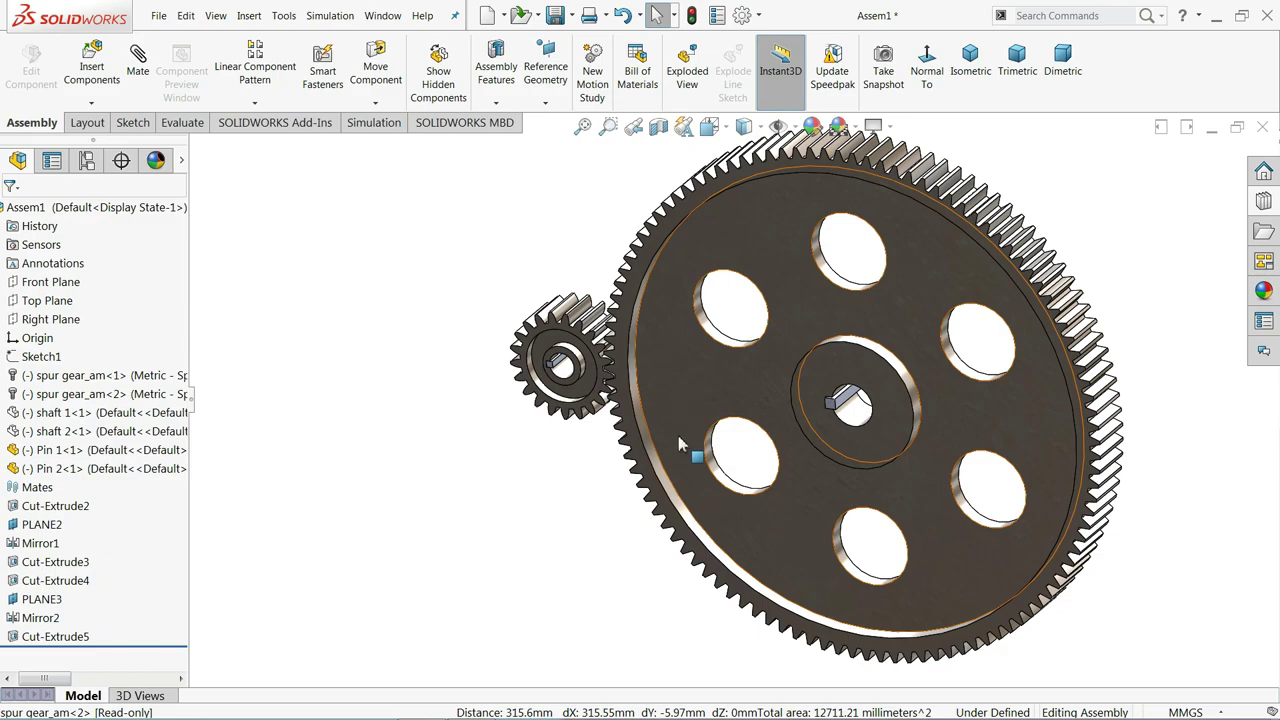
click(681, 466)
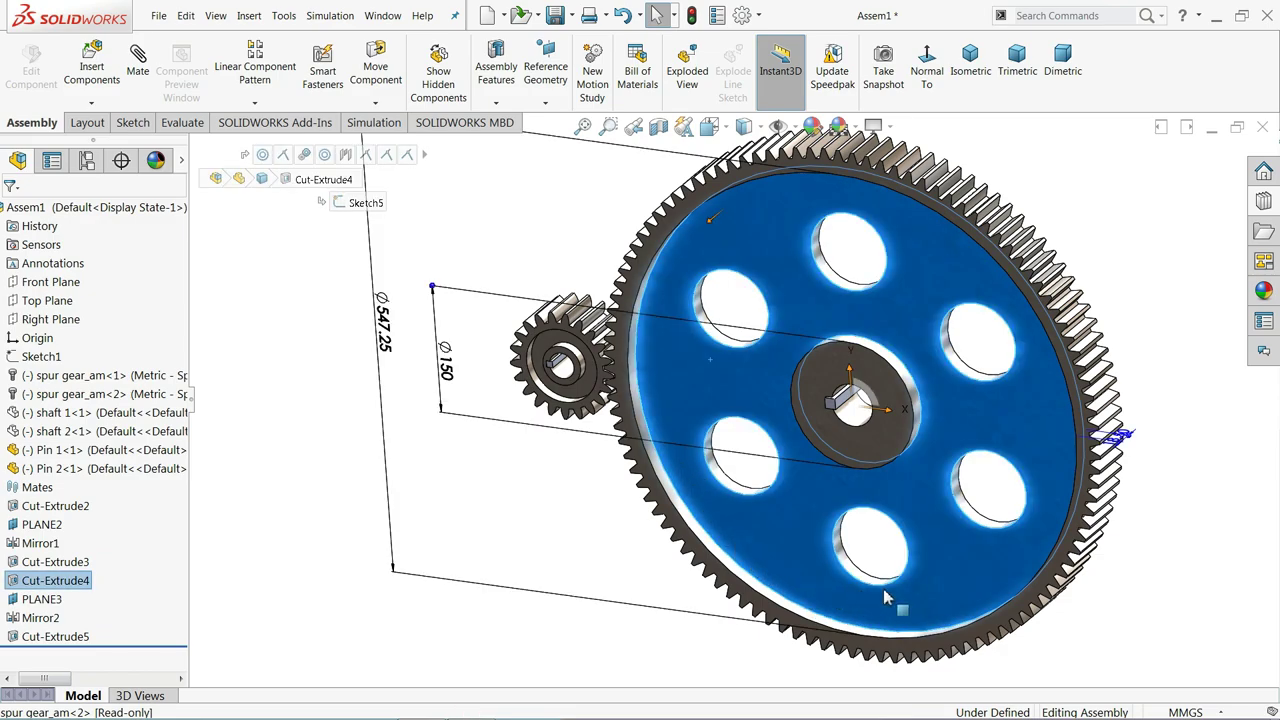
click(537, 520)
middle_drag(537, 520, 543, 500)
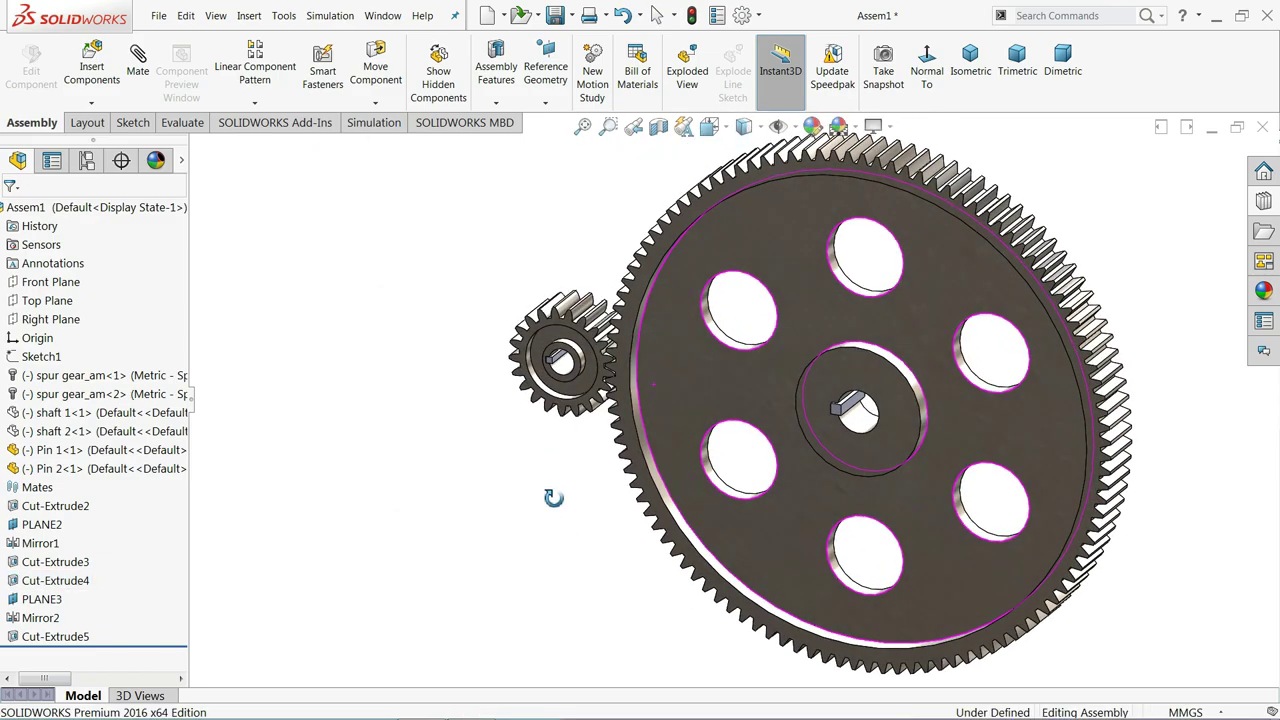
scroll(590, 507, up, 3)
scroll(1007, 450, down, 3)
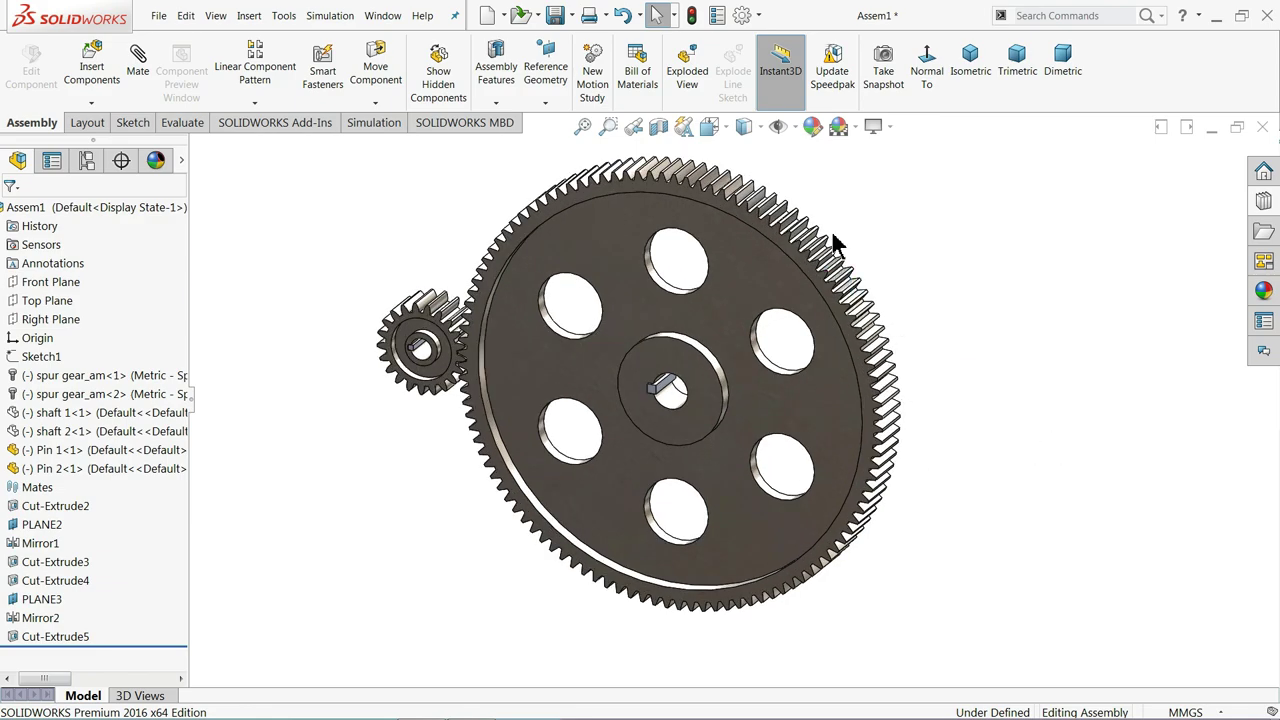
Rebuild the assembly and save it as Assem1 in the Spur gear Assembly folder
click(691, 15)
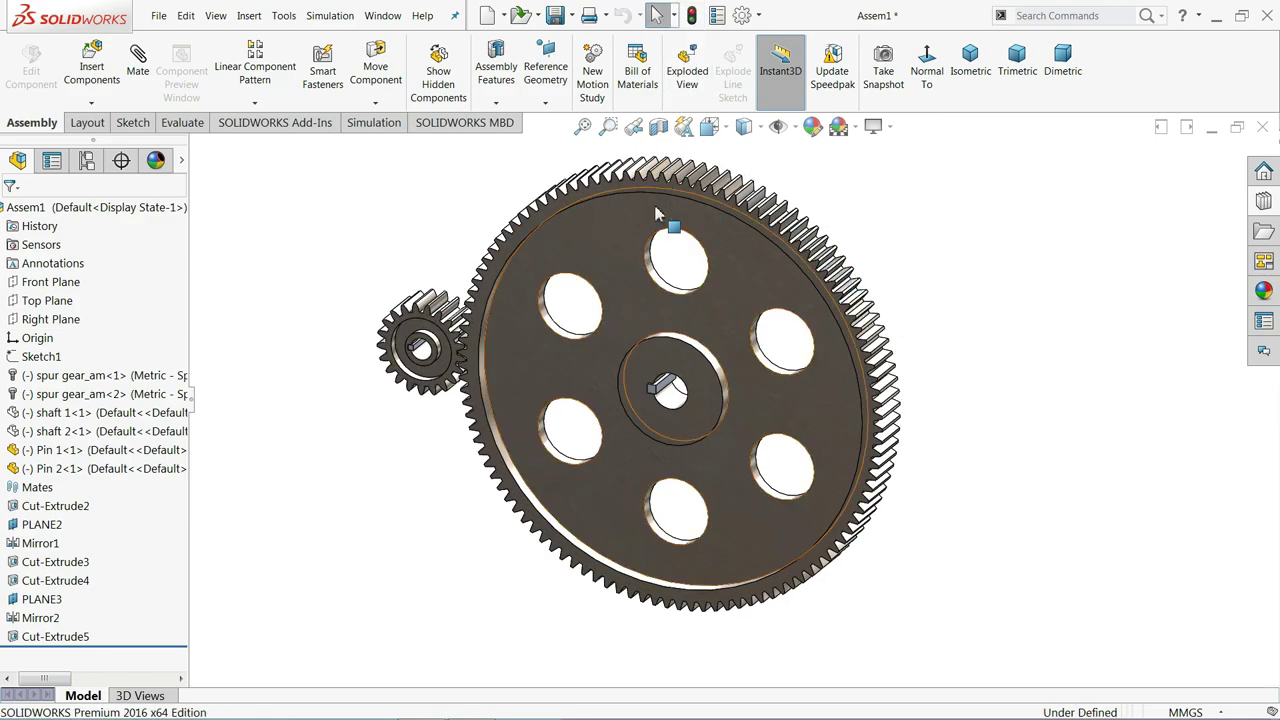
click(556, 24)
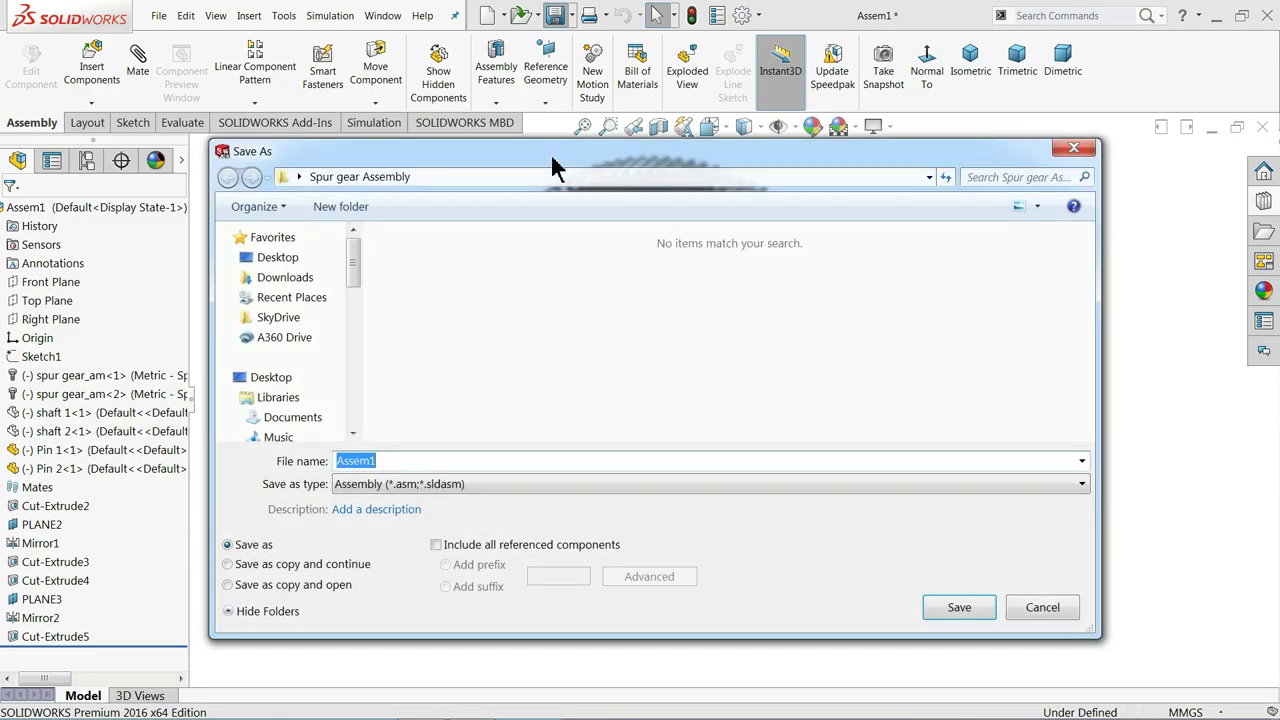
click(944, 605)
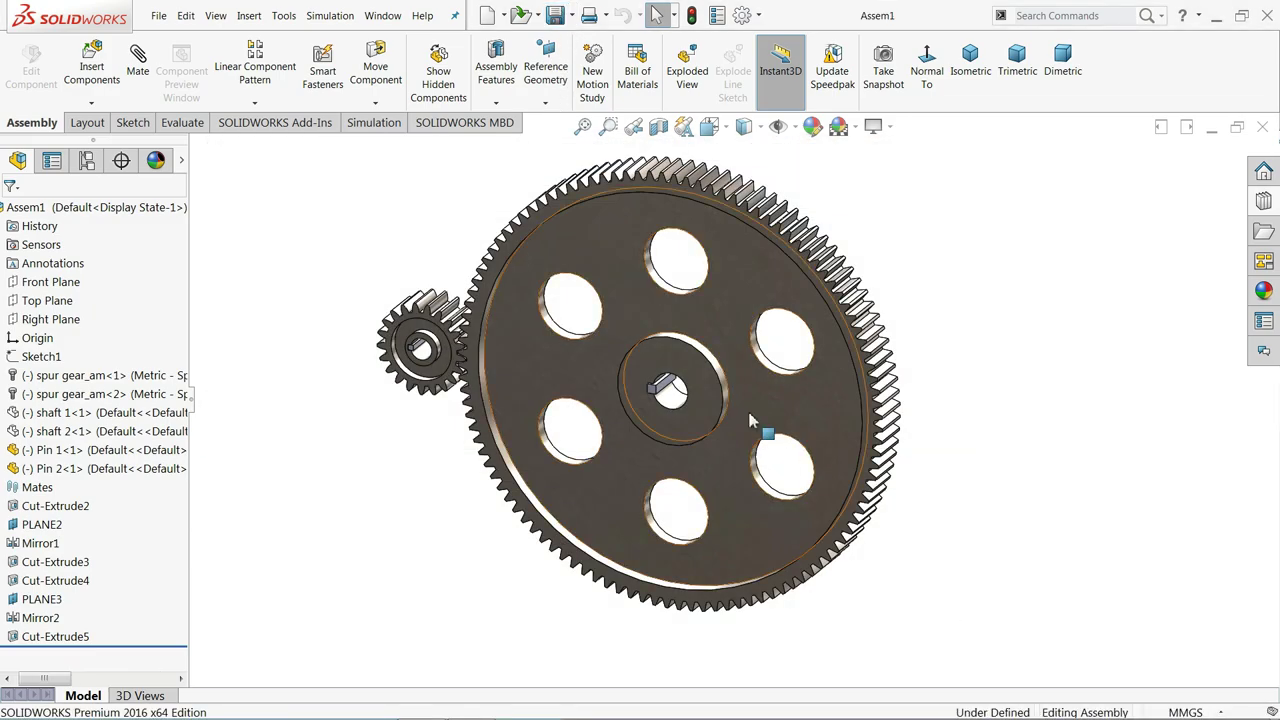
Rotate the large gear to test the gear mate, and show shaft 1 and shaft 2 again
scroll(752, 420, down, 2)
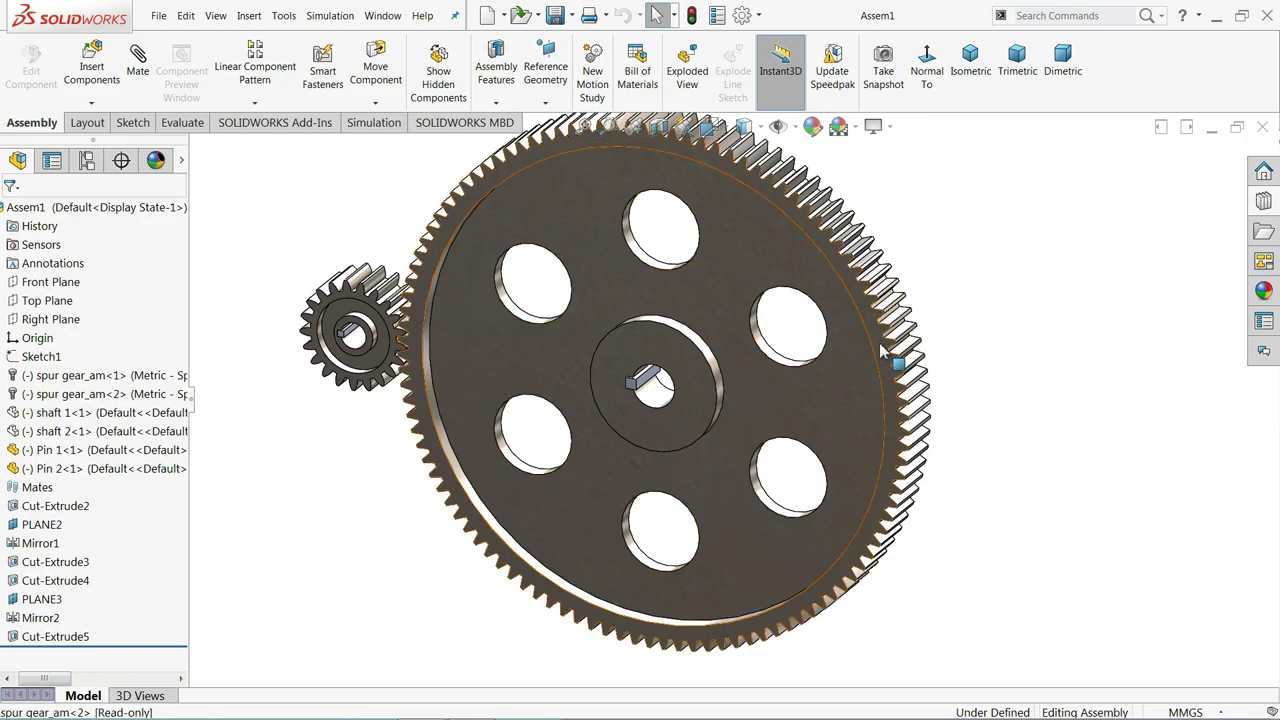
drag(885, 362, 520, 570)
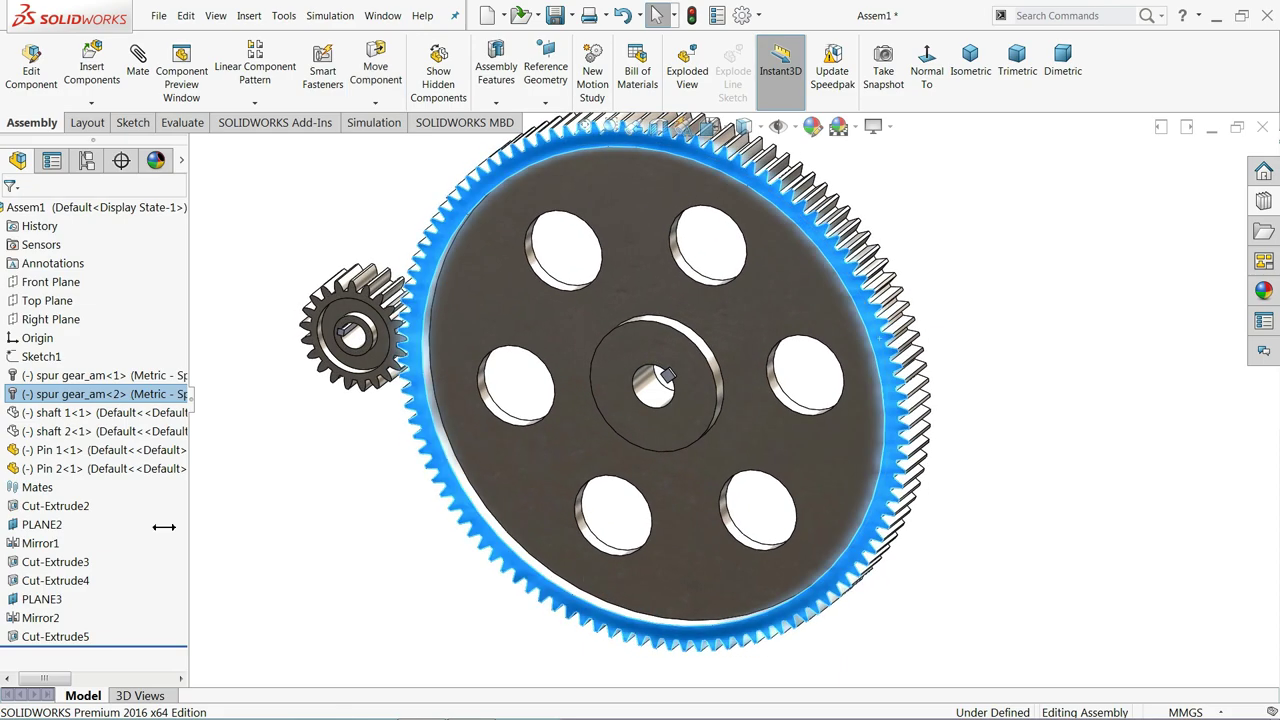
click(14, 414)
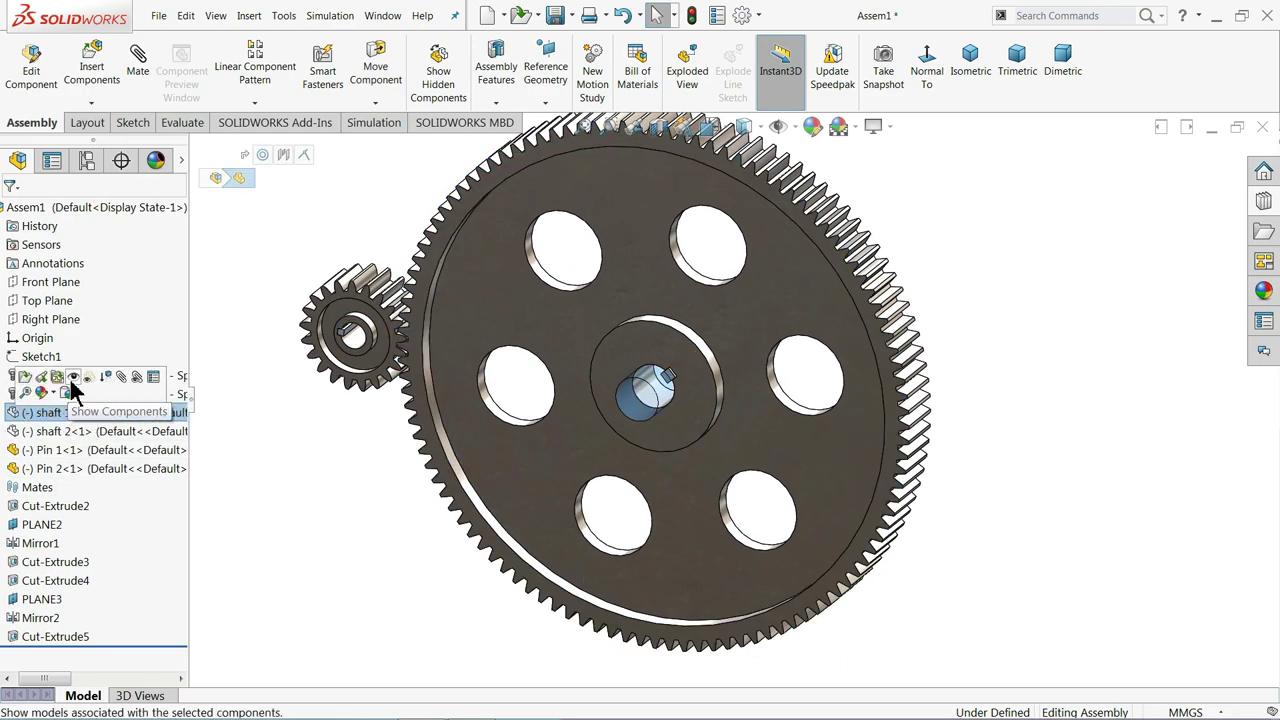
click(14, 431)
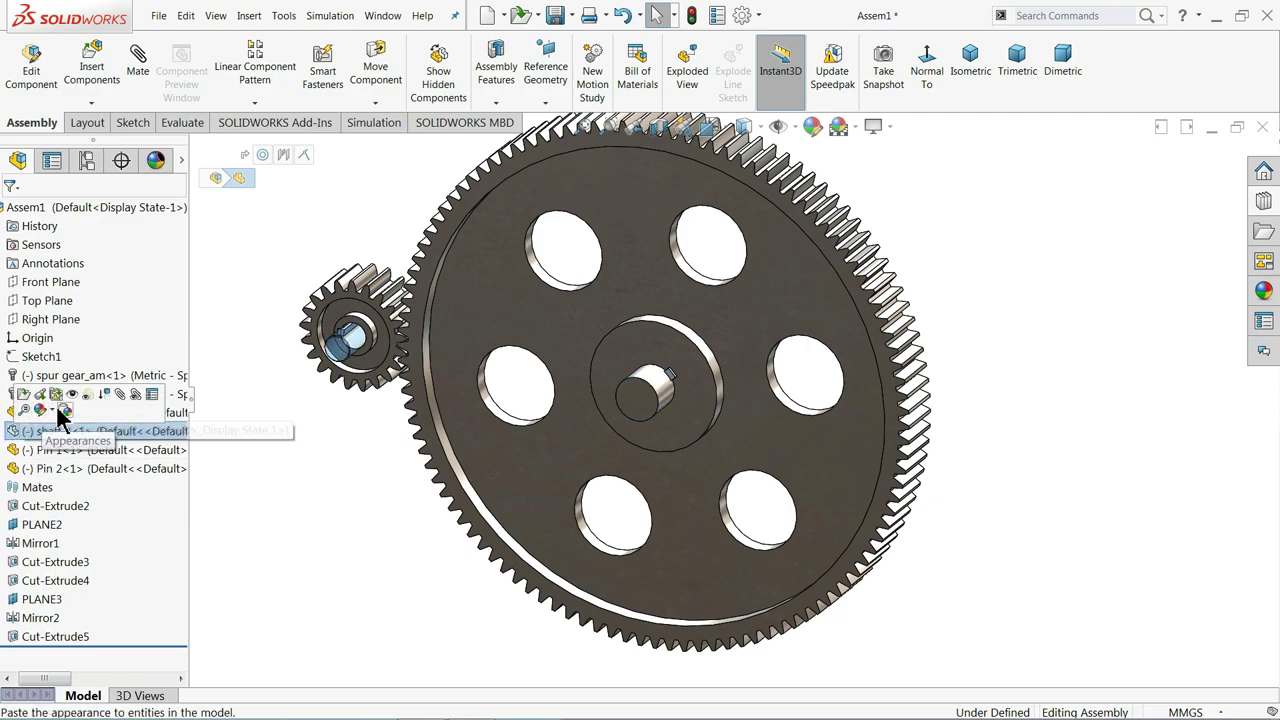
click(250, 450)
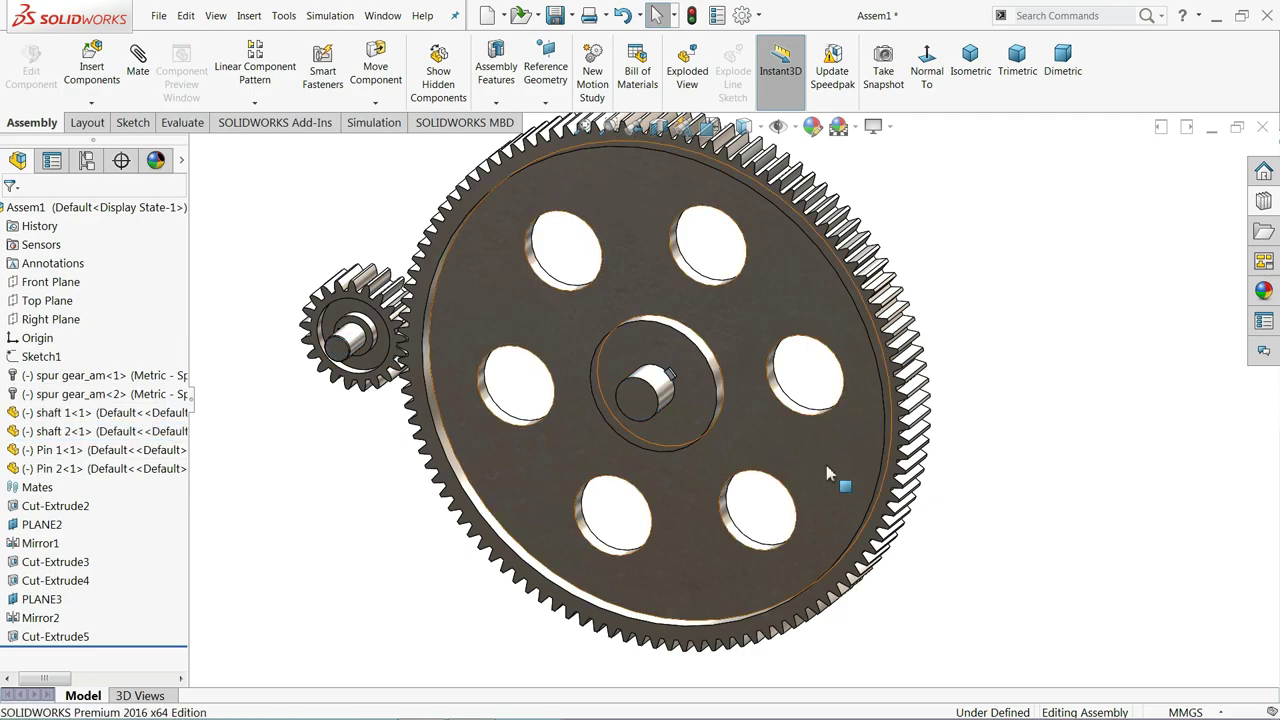
Turn the large gear slightly with both shafts shown, and set the assembly to the trimetric view
drag(893, 490, 700, 523)
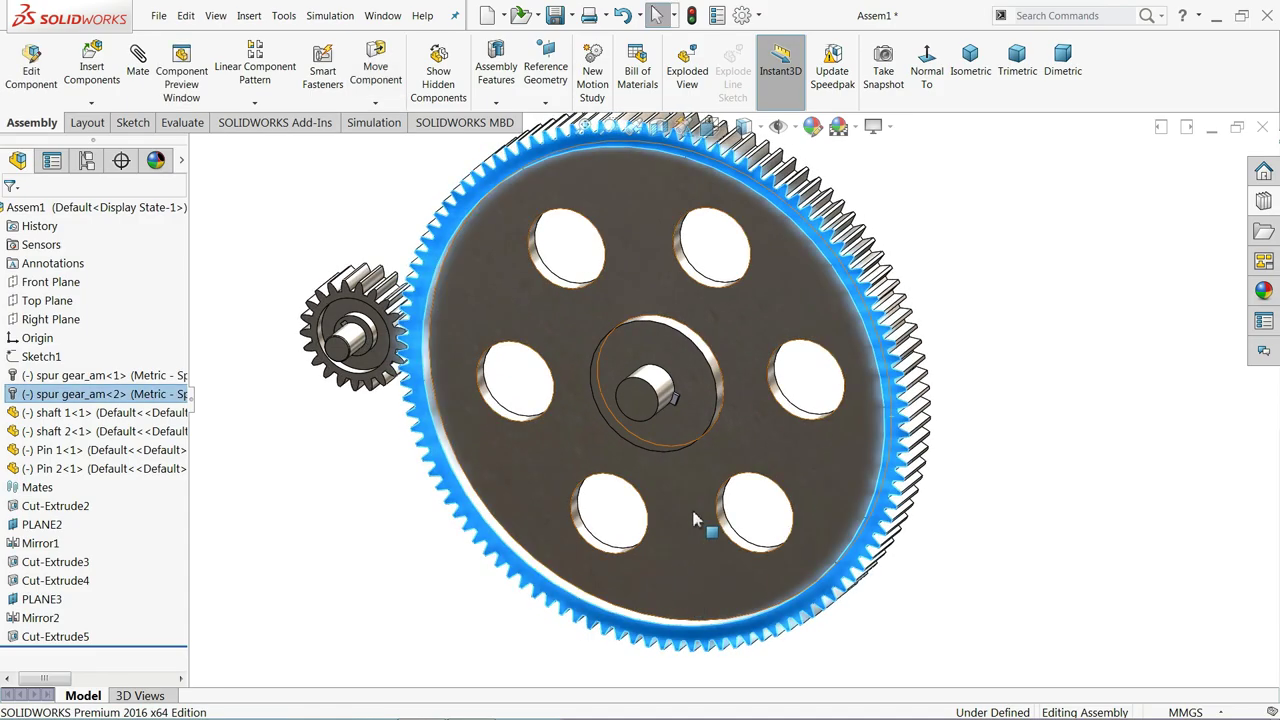
click(1016, 84)
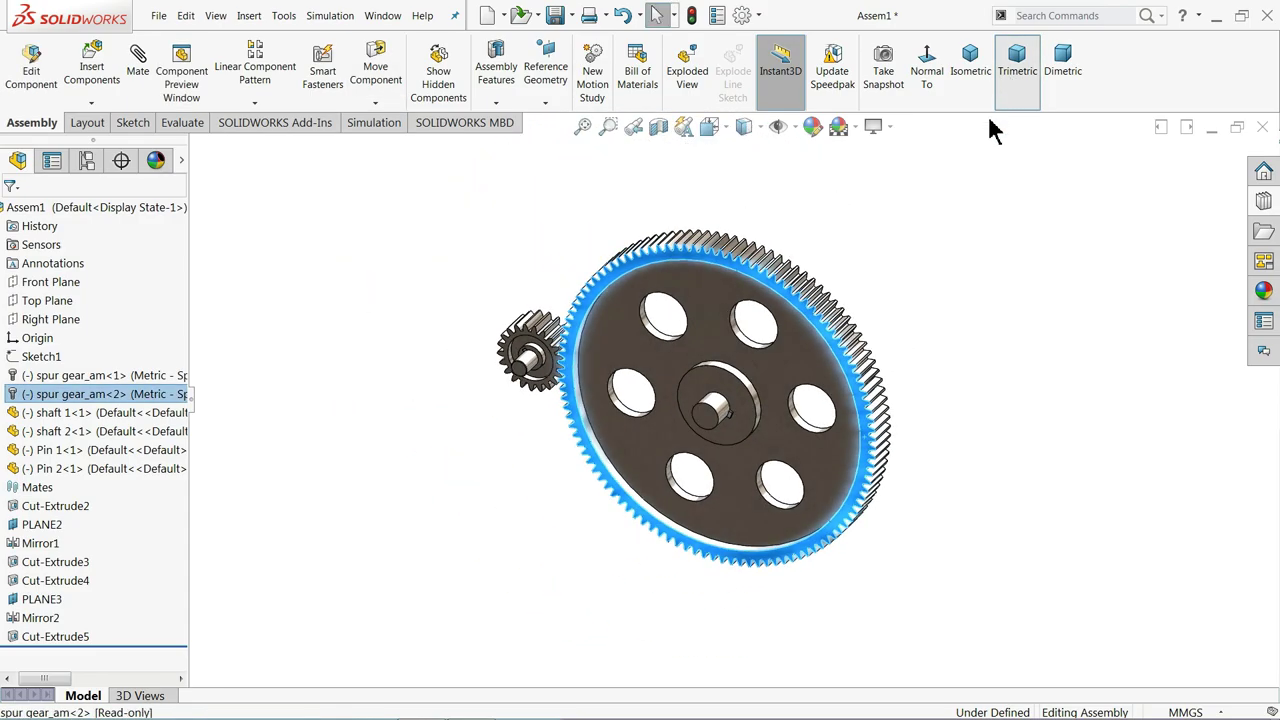
click(968, 84)
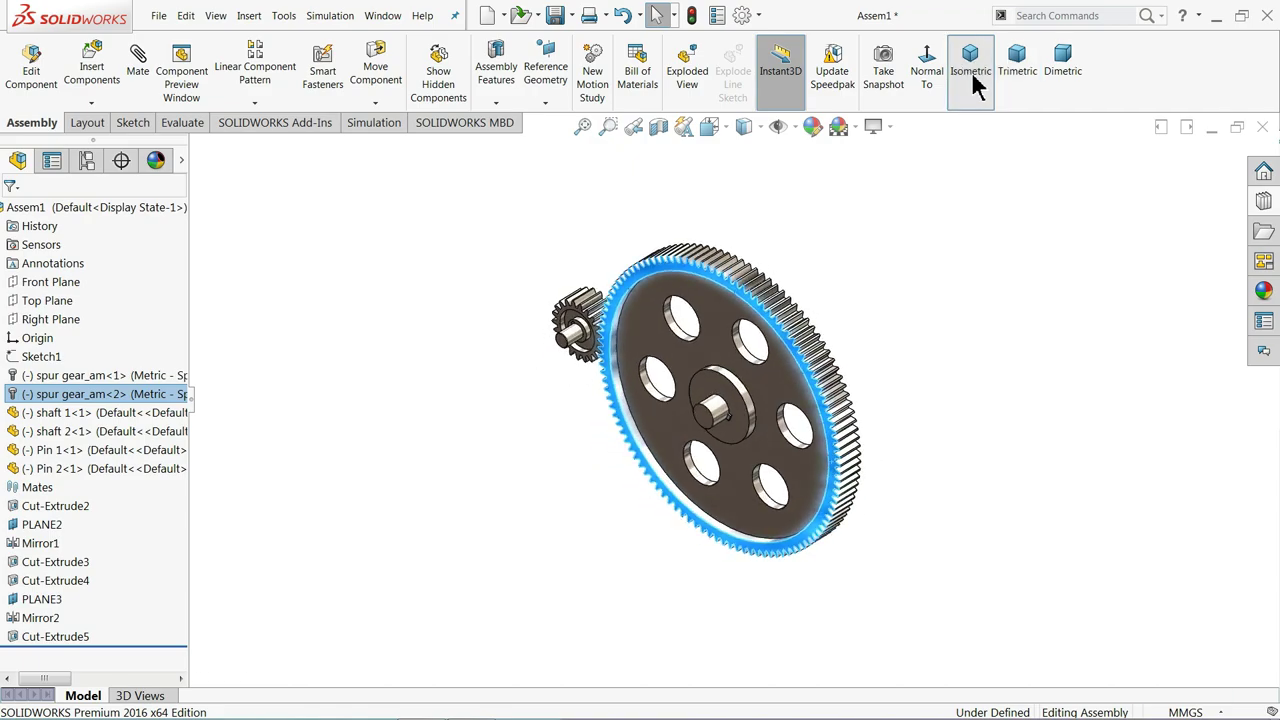
click(1015, 84)
scroll(909, 437, up, 1)
scroll(734, 343, up, 4)
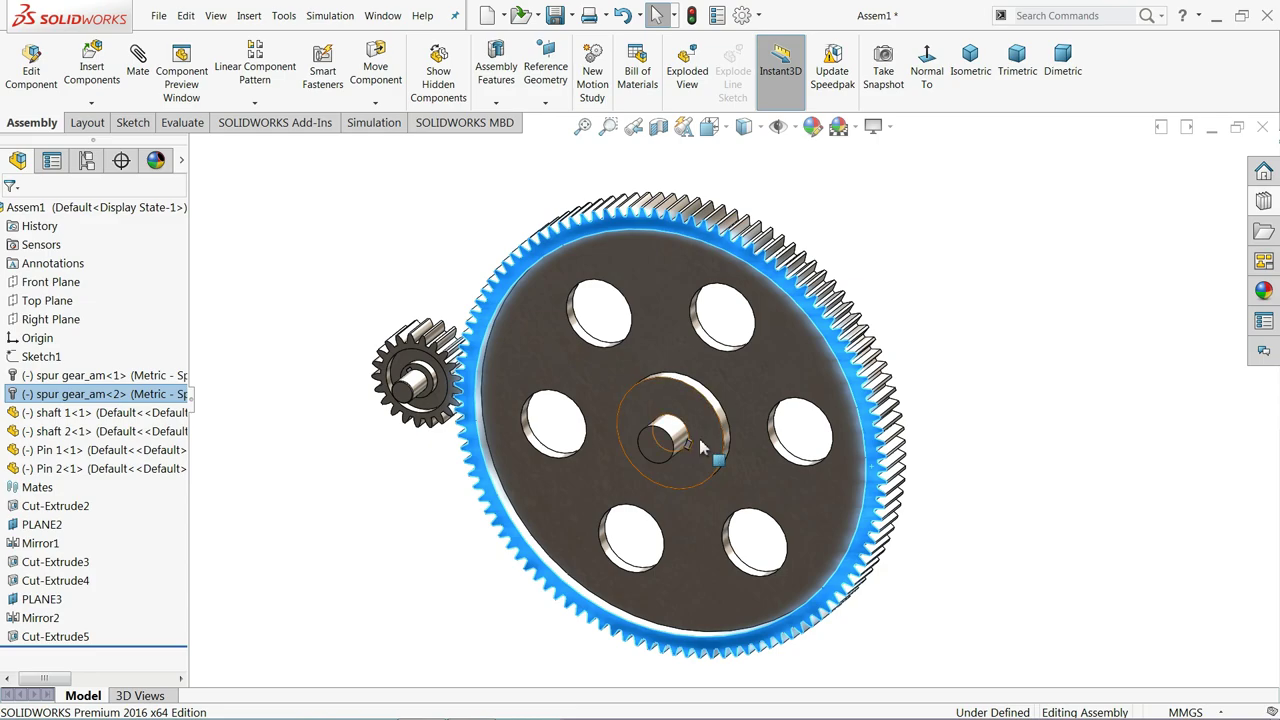
click(971, 263)
Save the assembly again, rebuilding the document before saving
scroll(720, 447, up, 2)
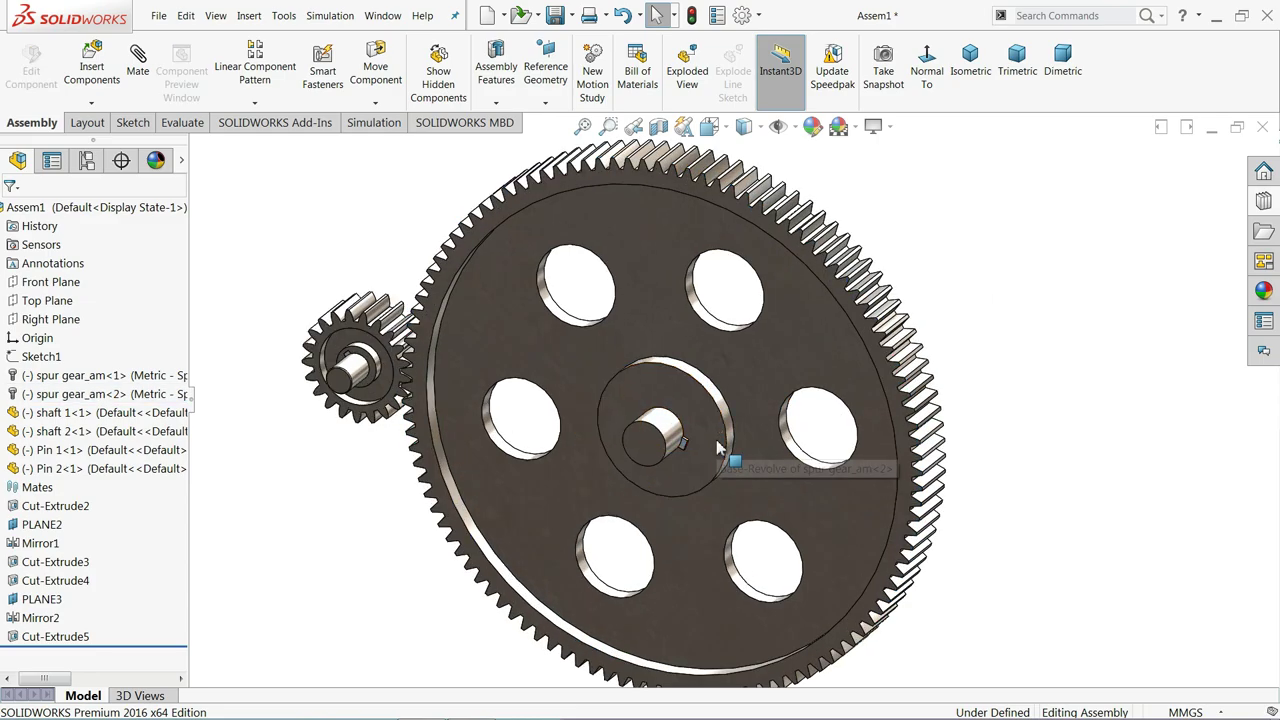
right_click(971, 246)
click(1005, 281)
drag(1003, 286, 1003, 288)
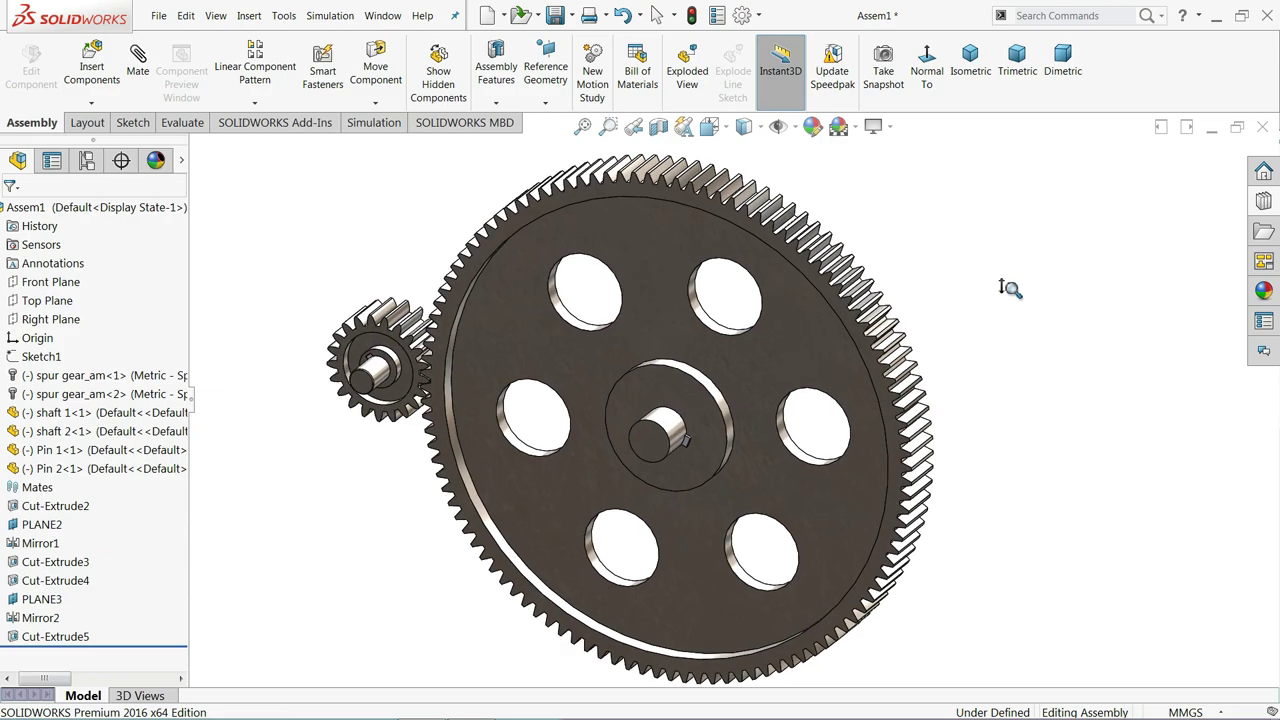
right_click(1010, 289)
click(1020, 400)
drag(1020, 400, 1006, 372)
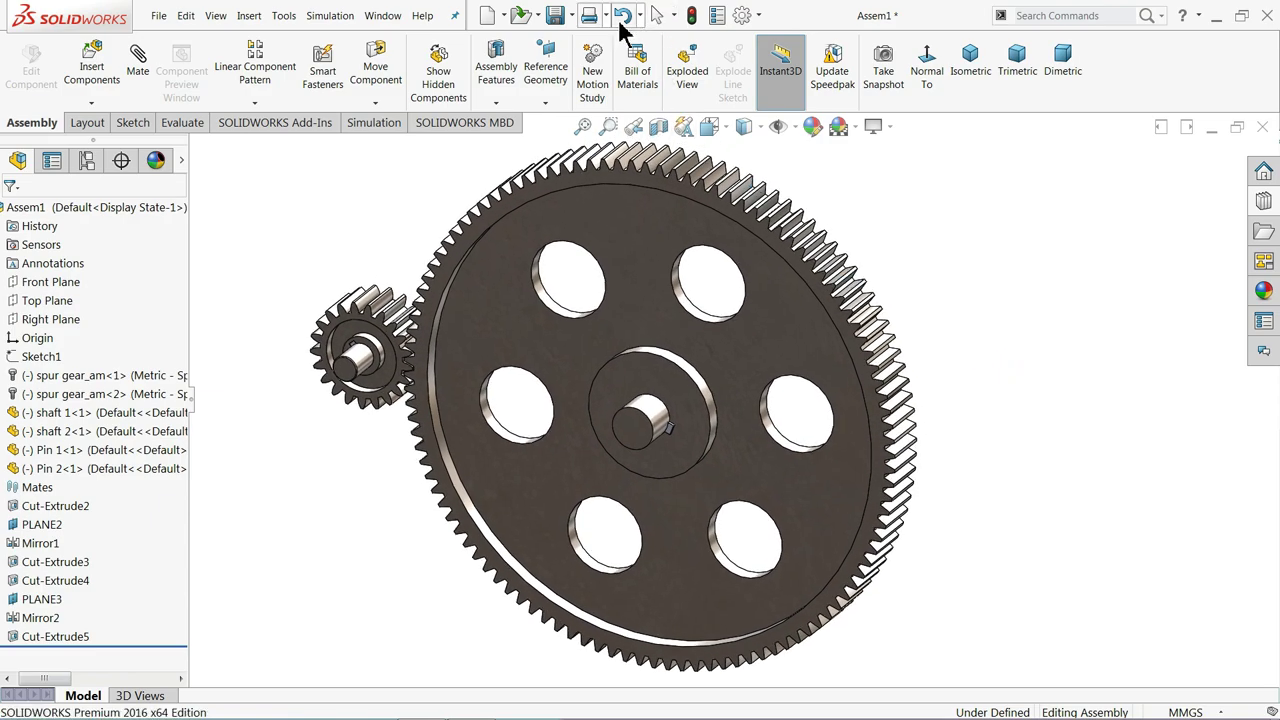
click(555, 15)
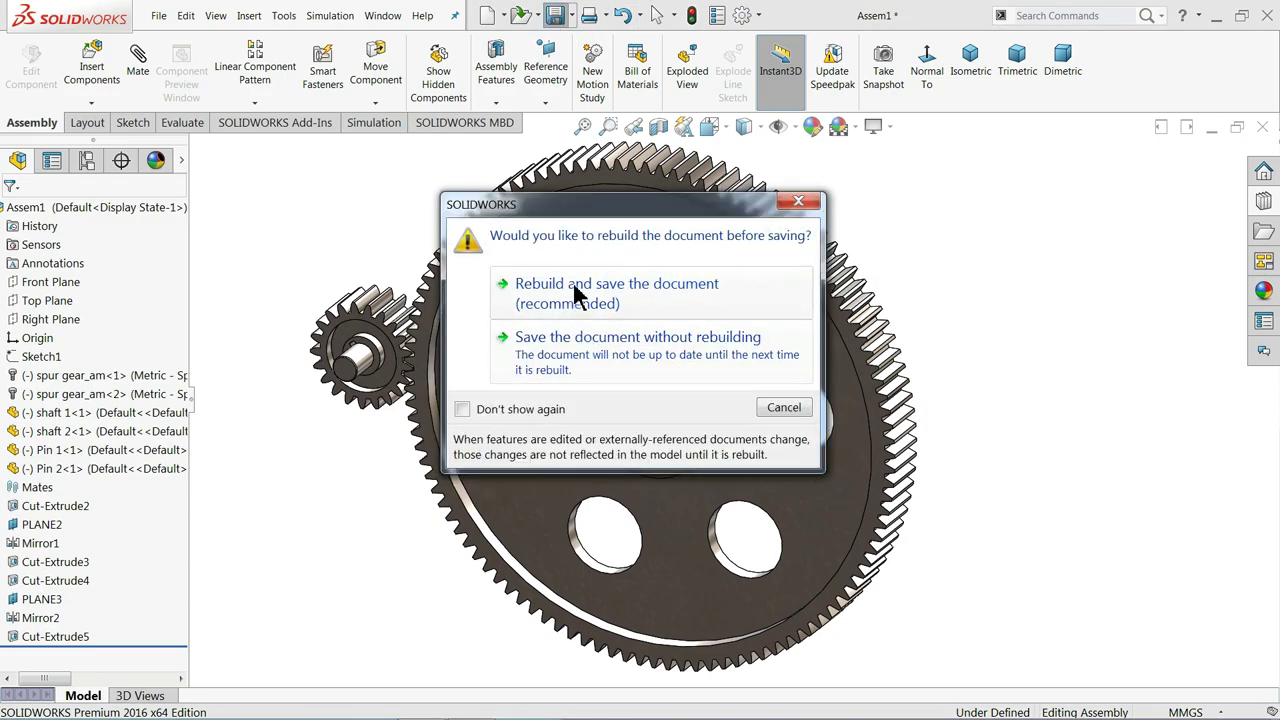
click(578, 290)
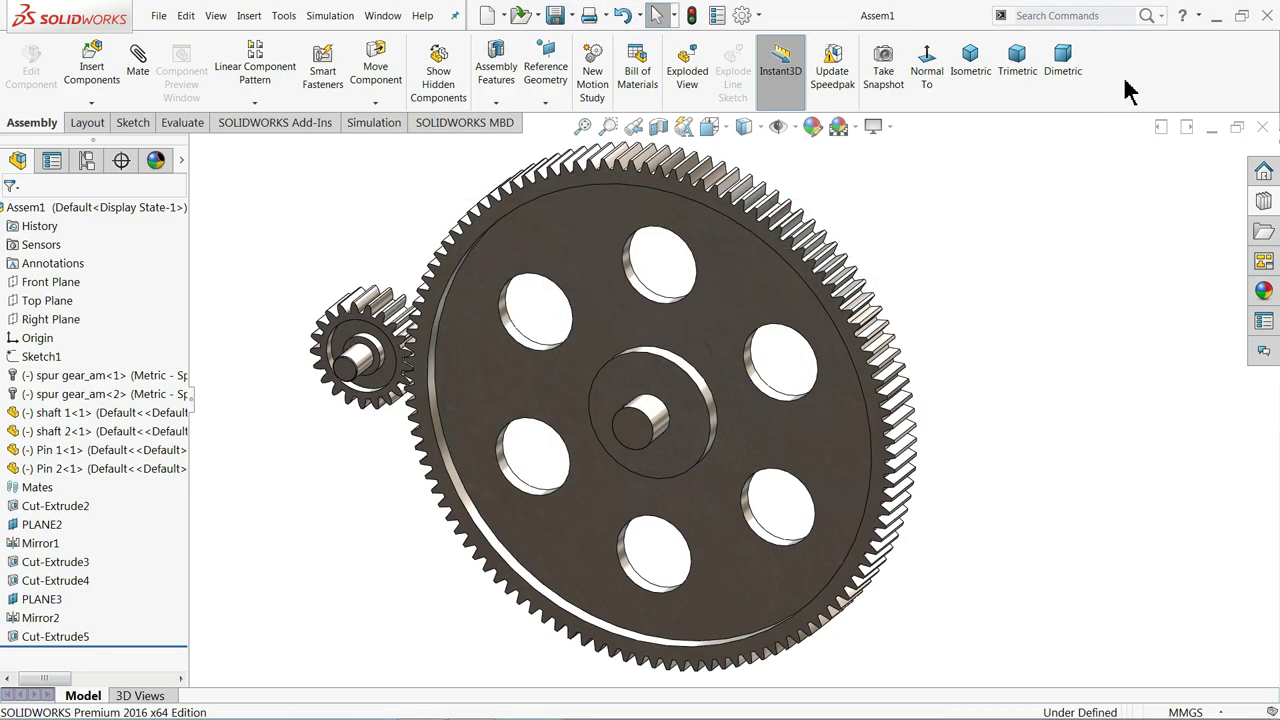
Enable the MotionManager and set Motion Study 1 to the Motion Analysis study type
right_click(1120, 82)
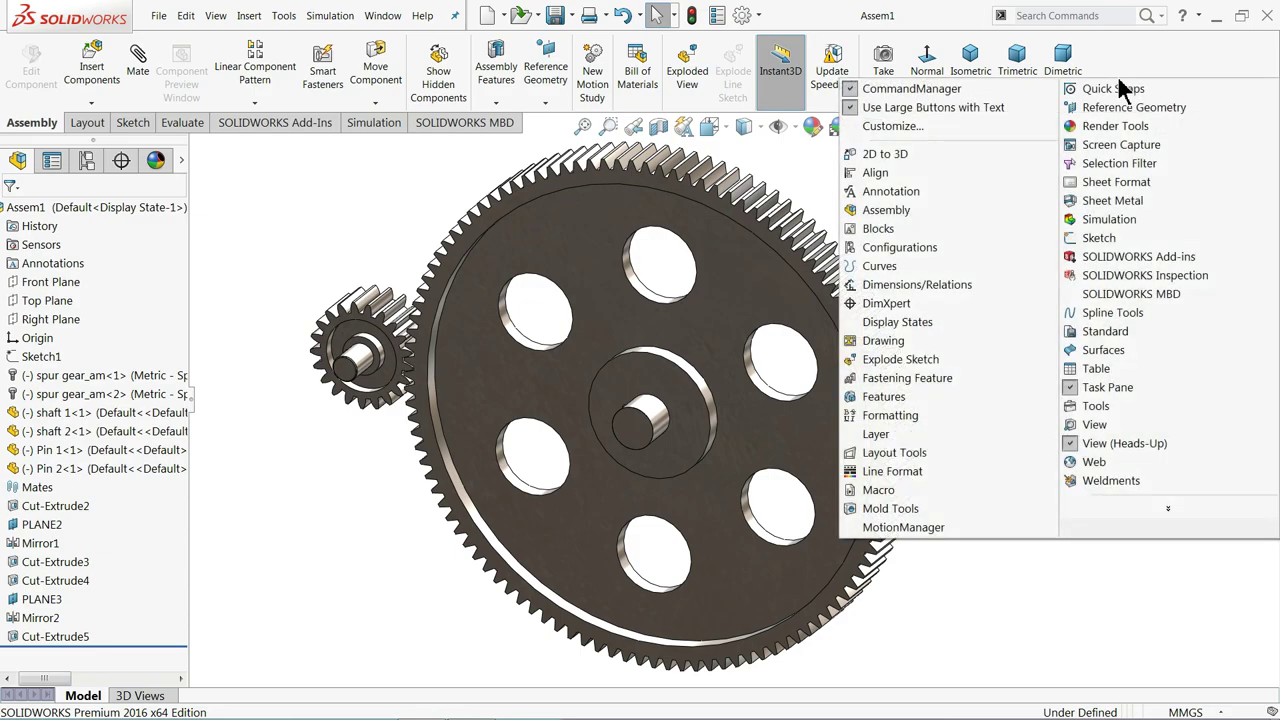
click(921, 532)
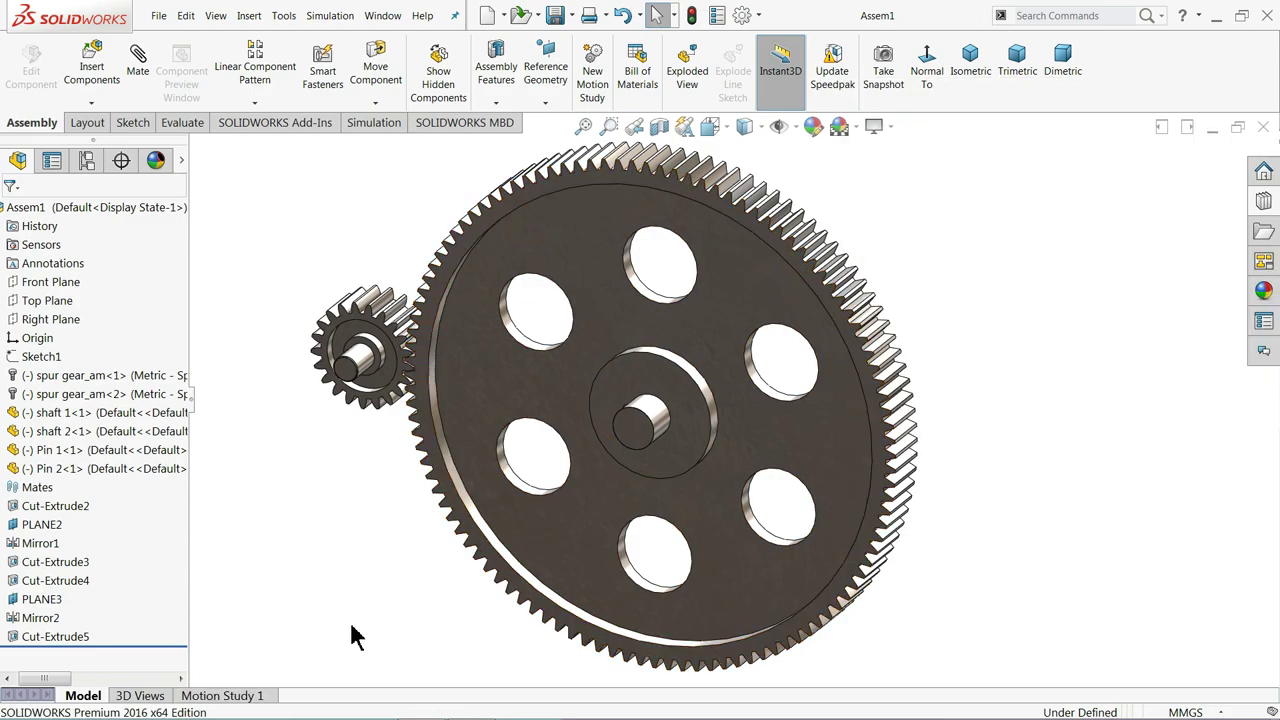
click(235, 692)
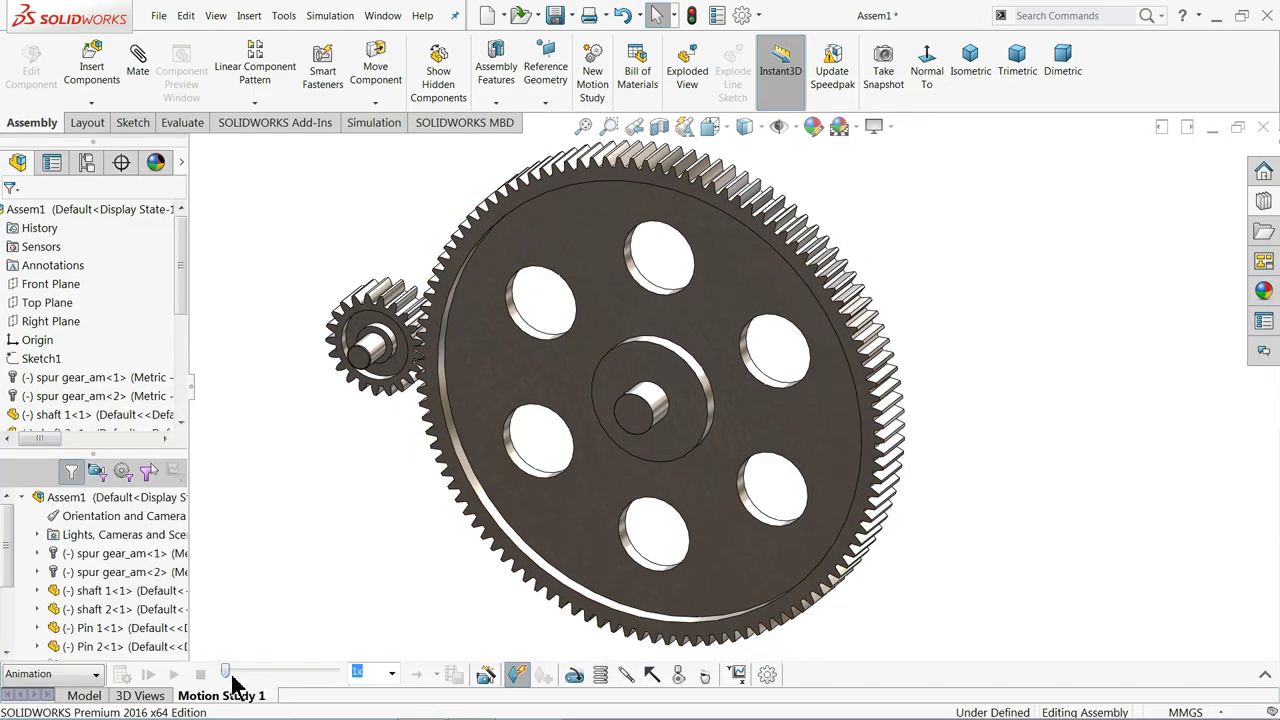
click(1265, 679)
click(63, 516)
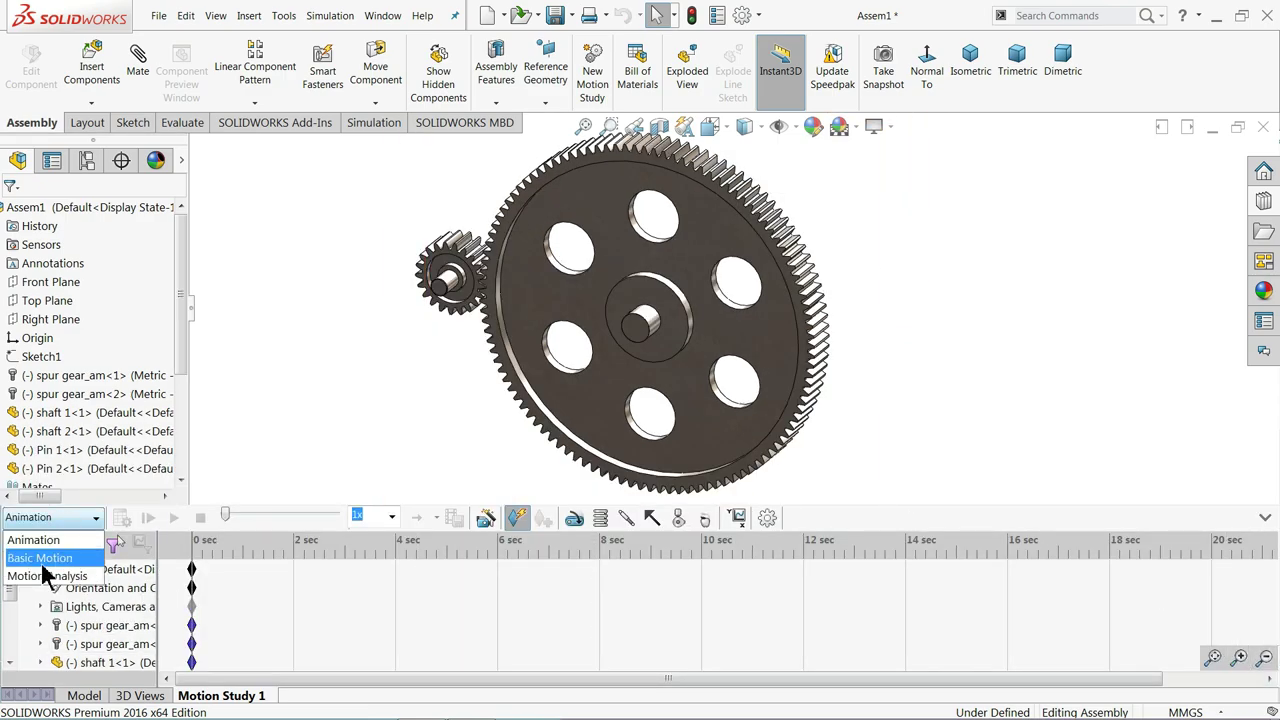
click(46, 577)
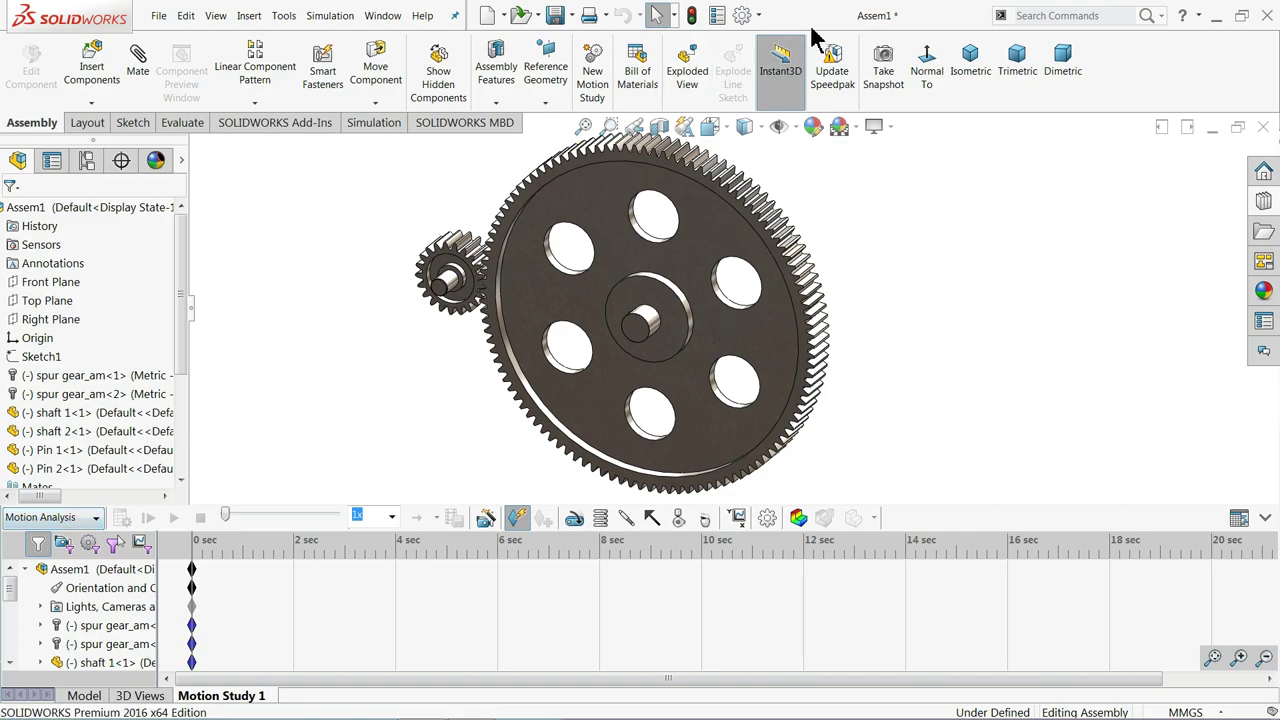
Check the SOLIDWORKS Motion entry among the add-ins and review the Motion Analysis settings in the motion study properties
click(760, 14)
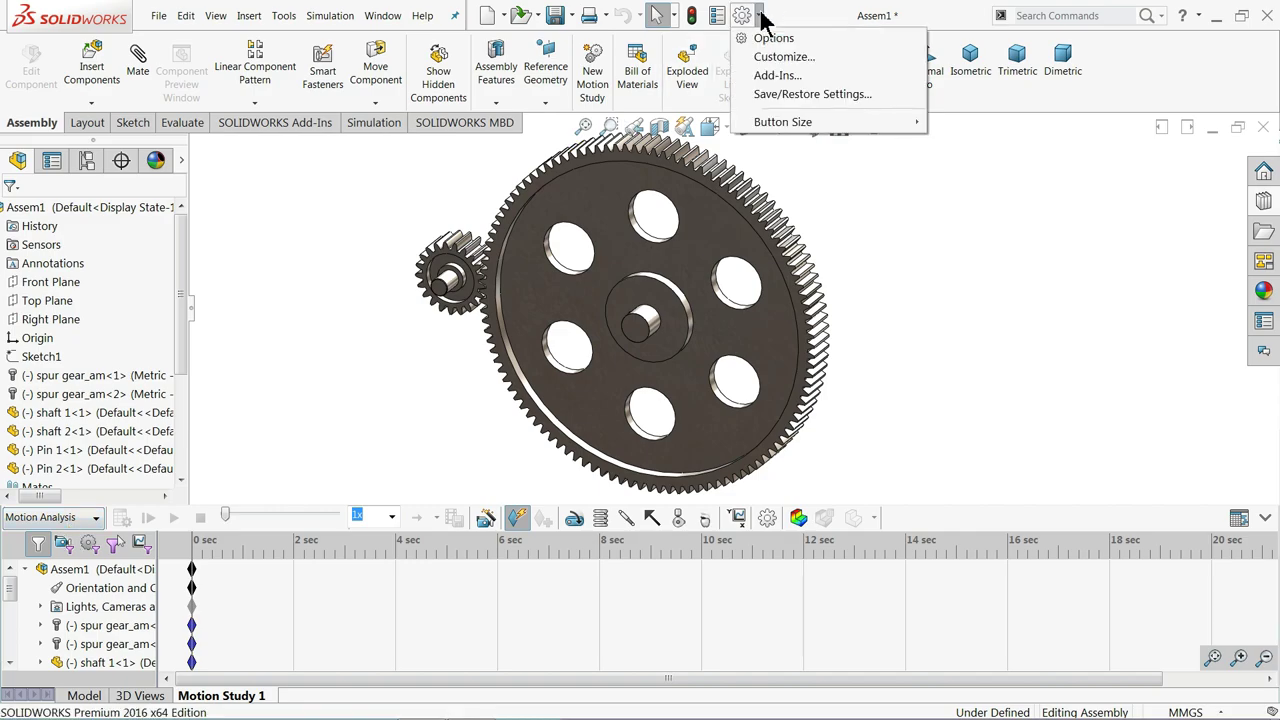
click(780, 76)
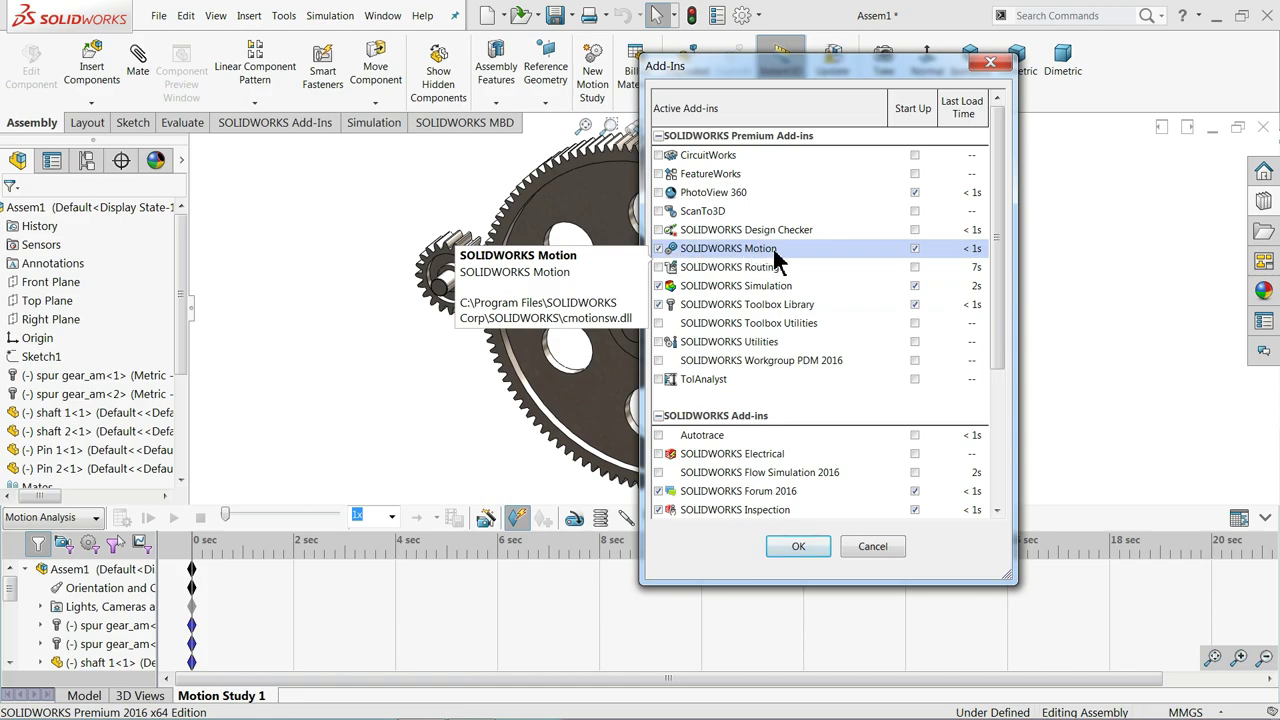
drag(997, 354, 998, 318)
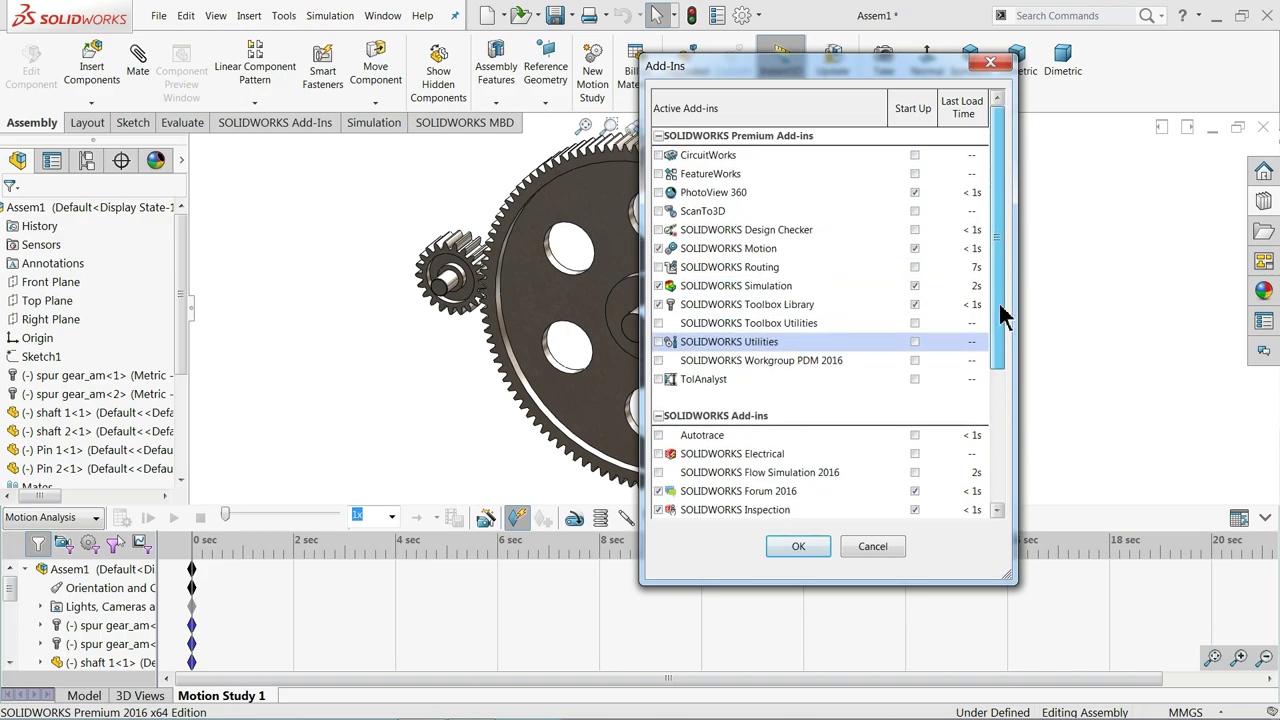
click(798, 547)
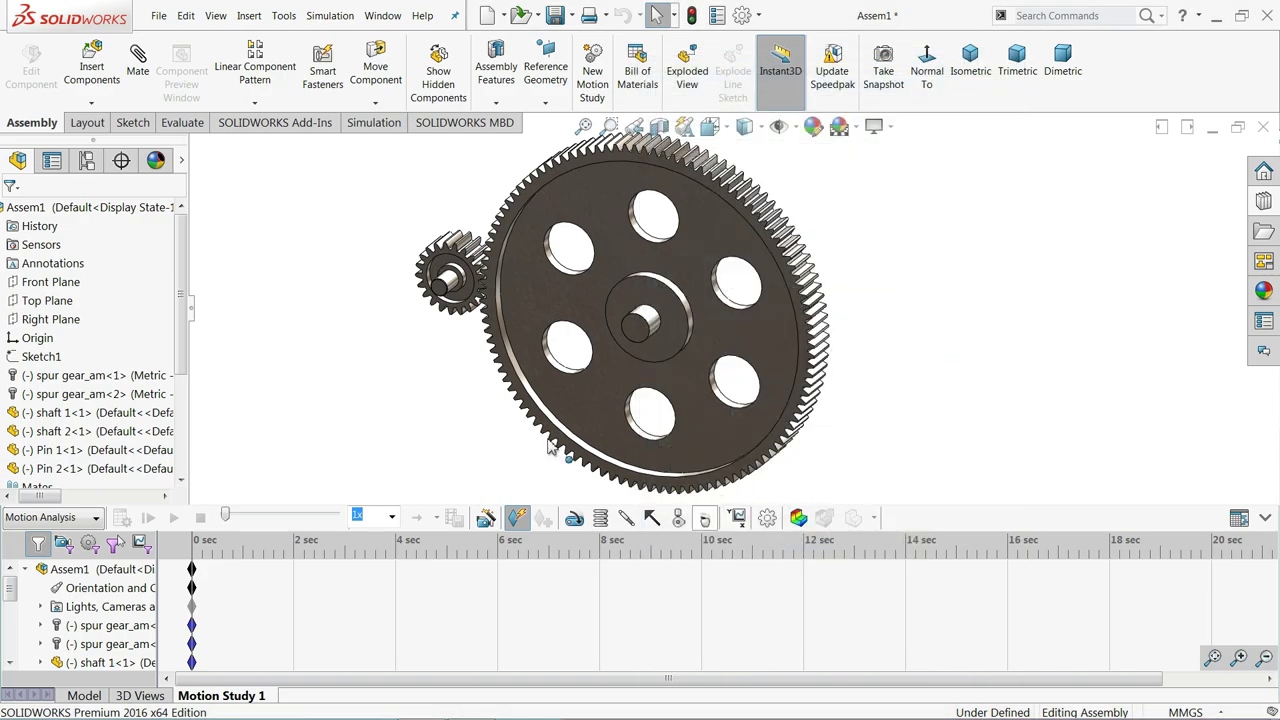
click(767, 518)
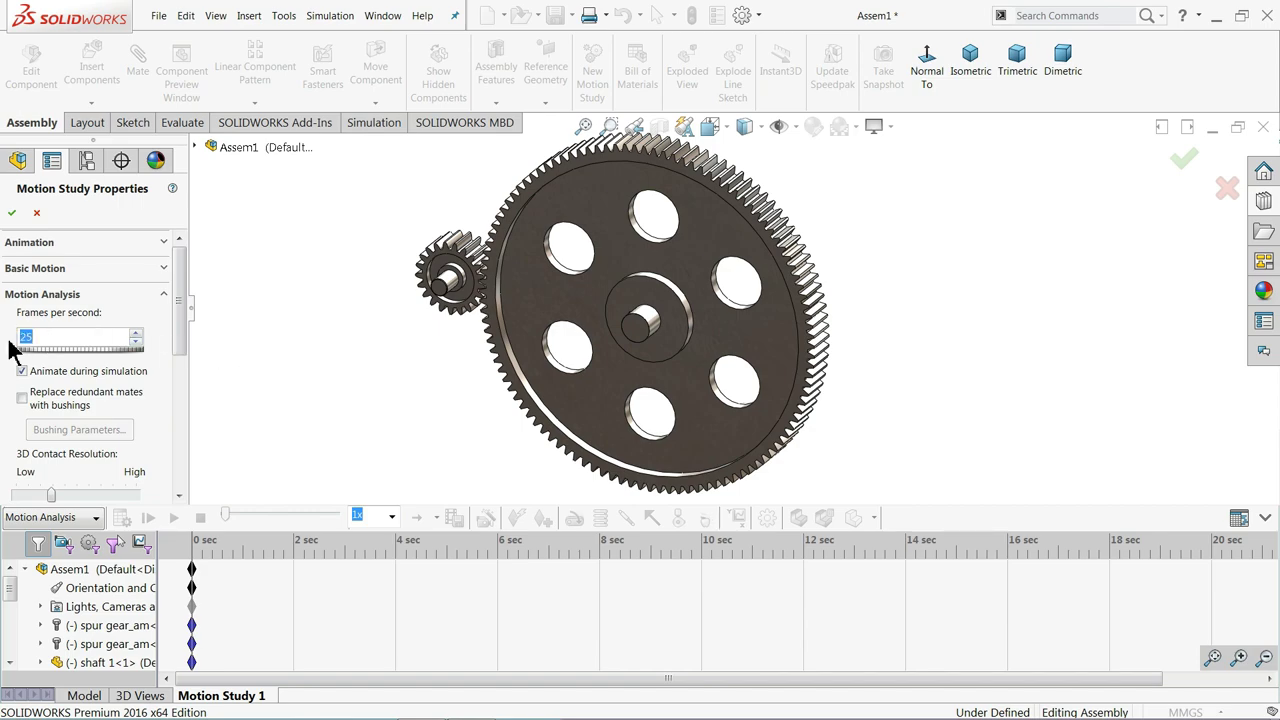
click(12, 214)
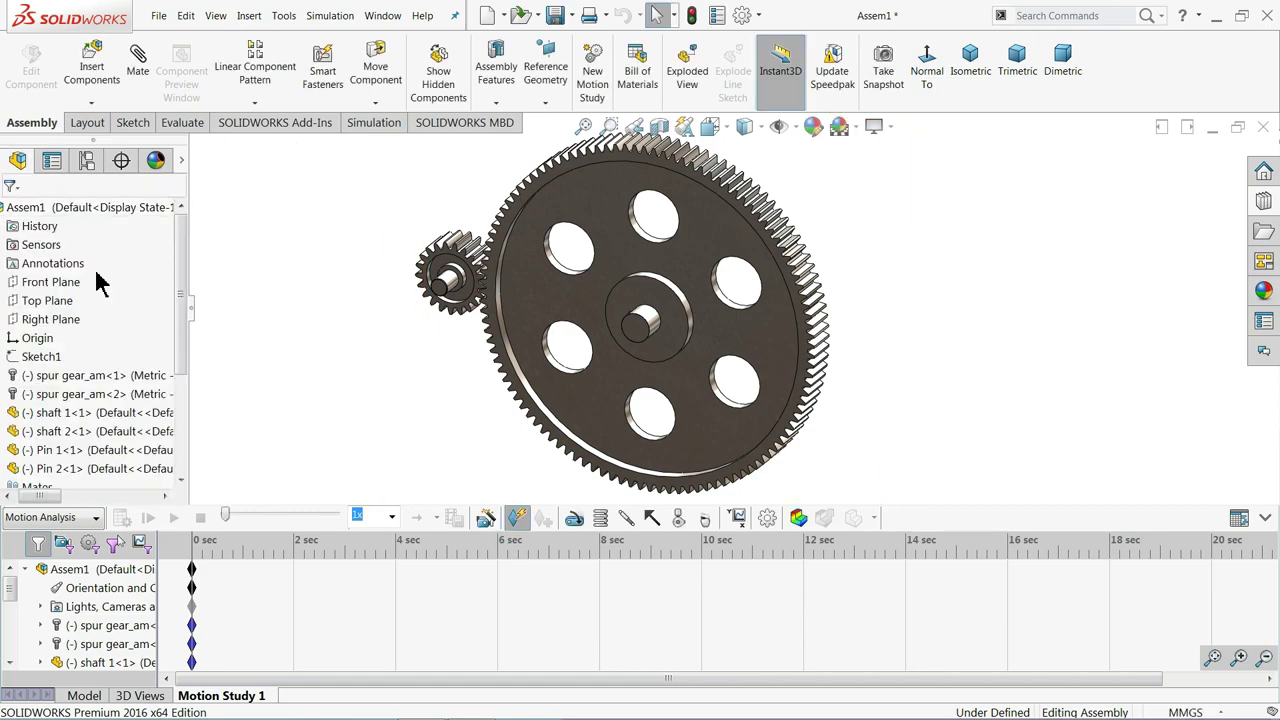
Add a solid body contact between the large and small spur gears, with the preset material selection turned off
click(679, 524)
click(549, 381)
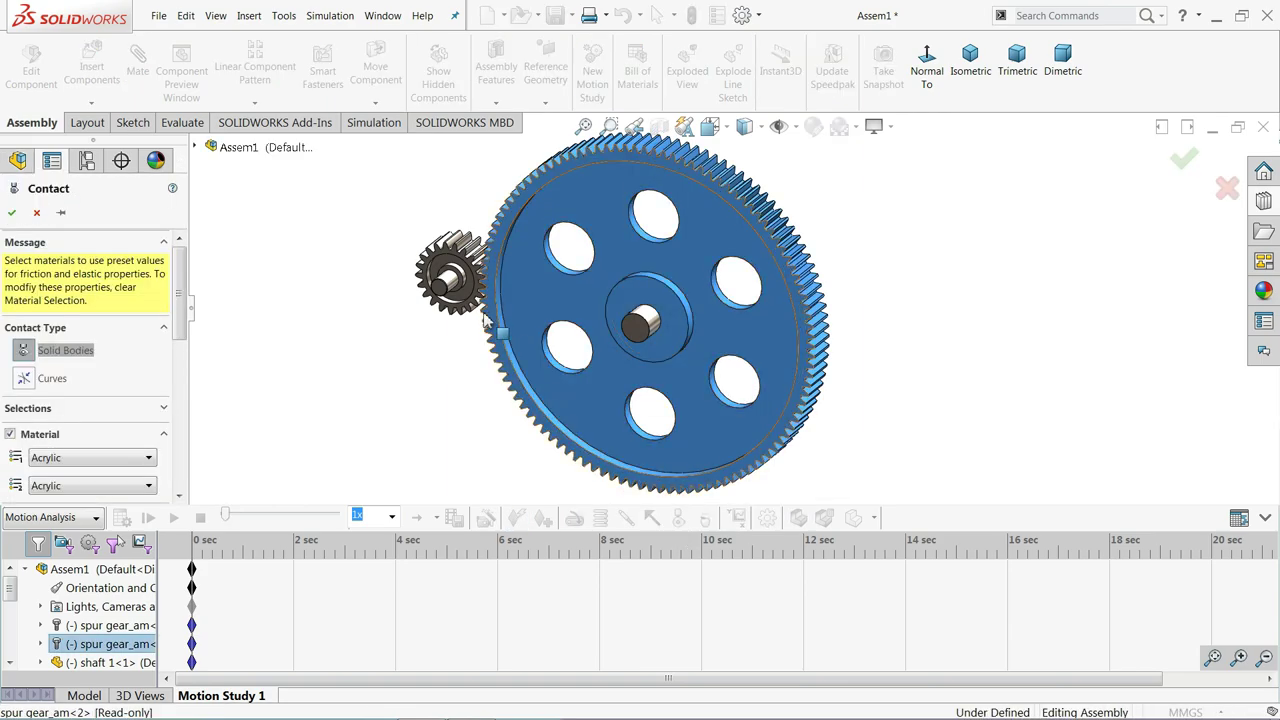
click(467, 262)
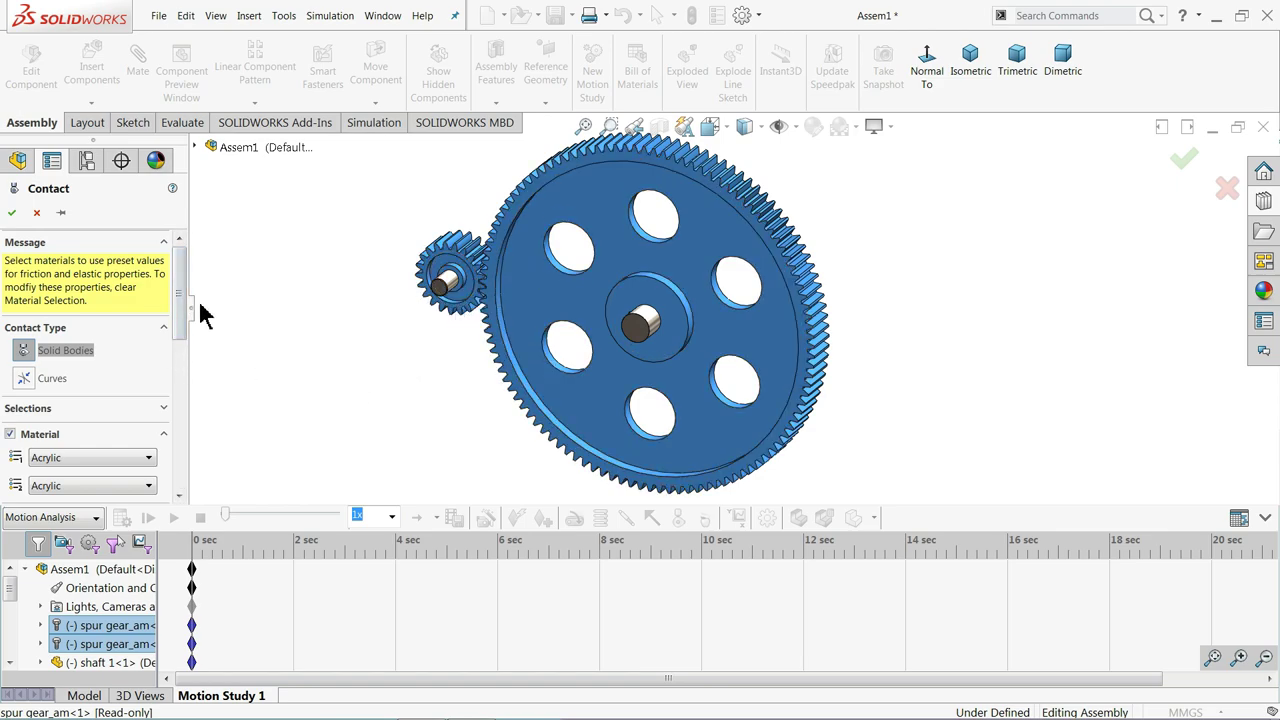
mouse_move(181, 310)
mouse_down()
mouse_move(180, 386)
mouse_move(180, 325)
mouse_up()
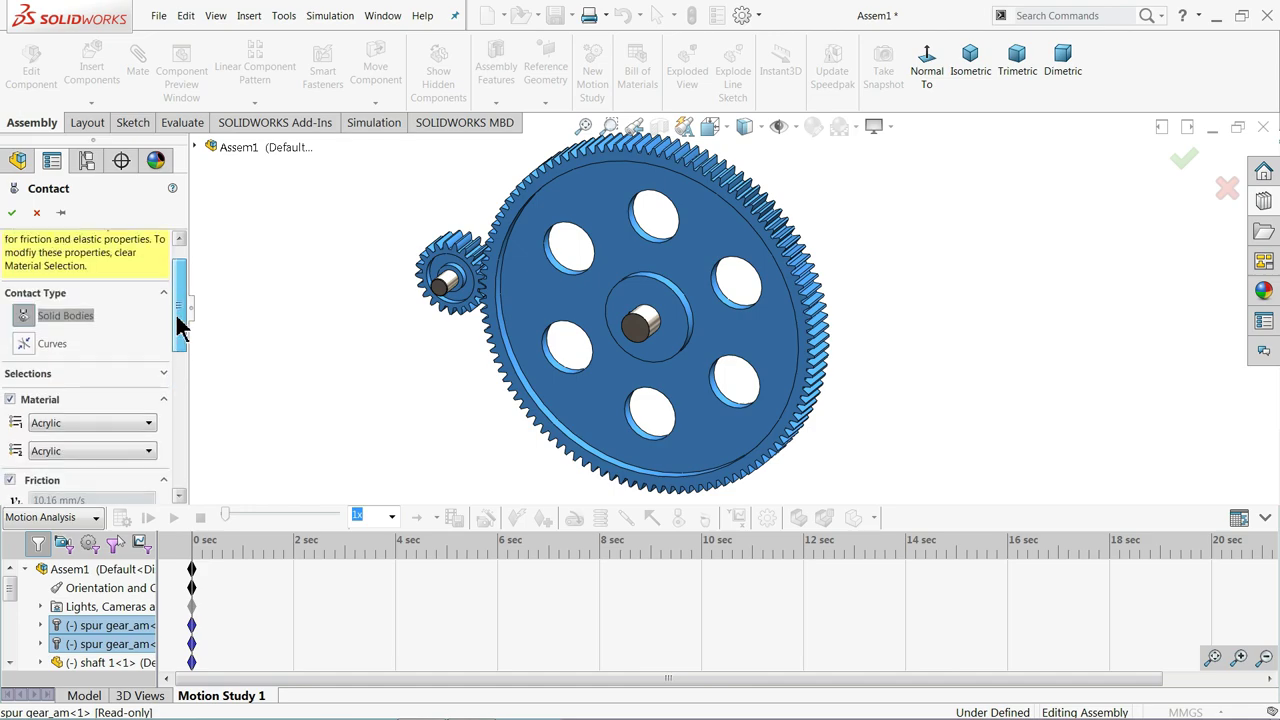
click(11, 400)
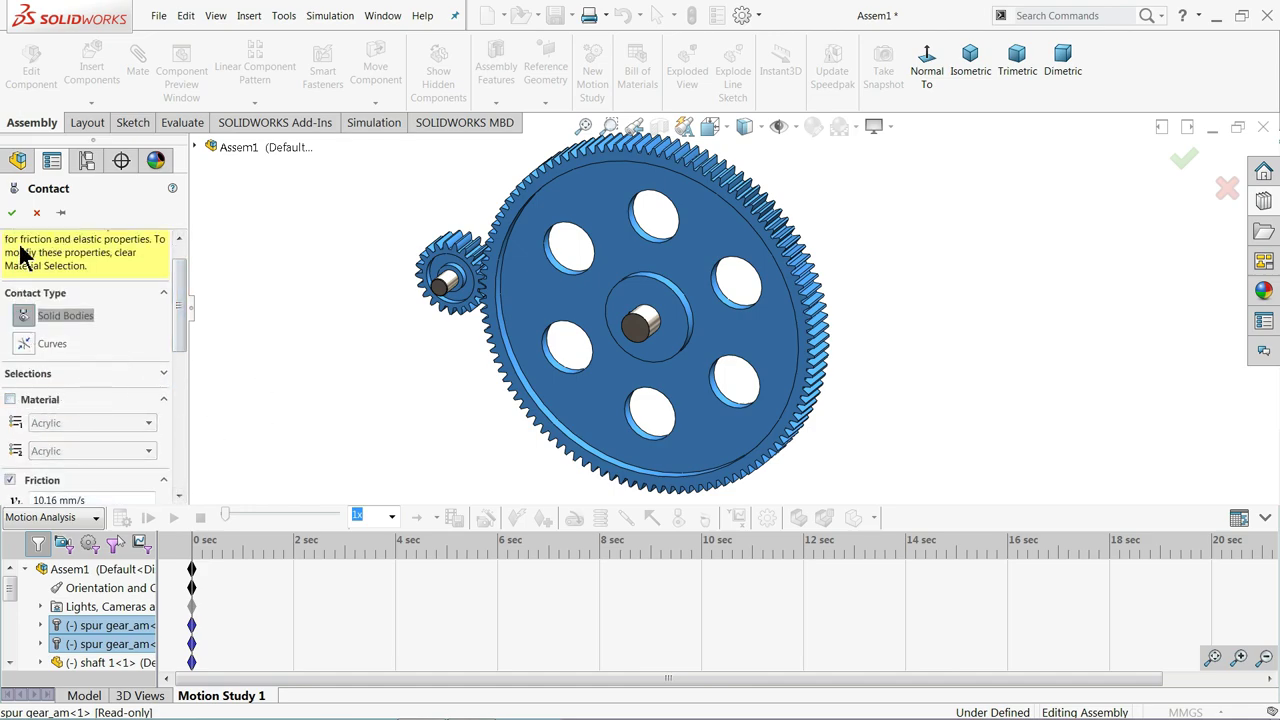
click(13, 213)
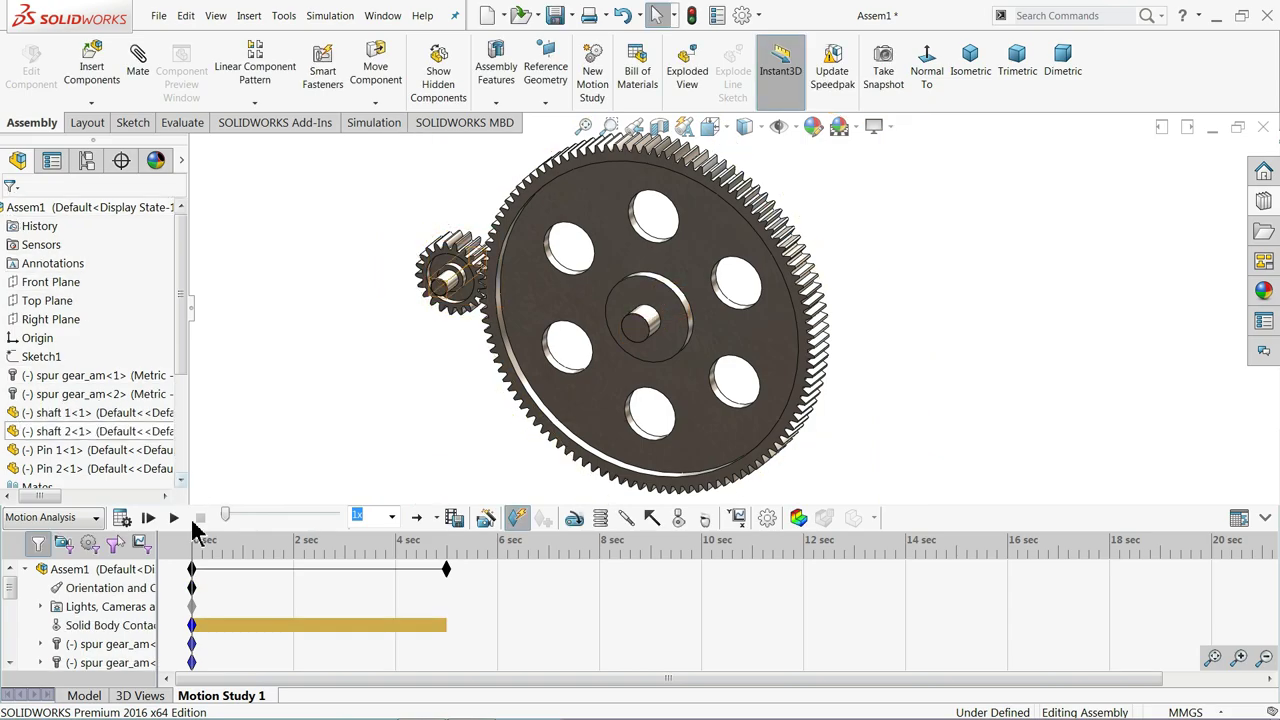
Add a rotary motor on the cylindrical hub face of the large gear, running at a constant speed of 5 RPM
click(575, 520)
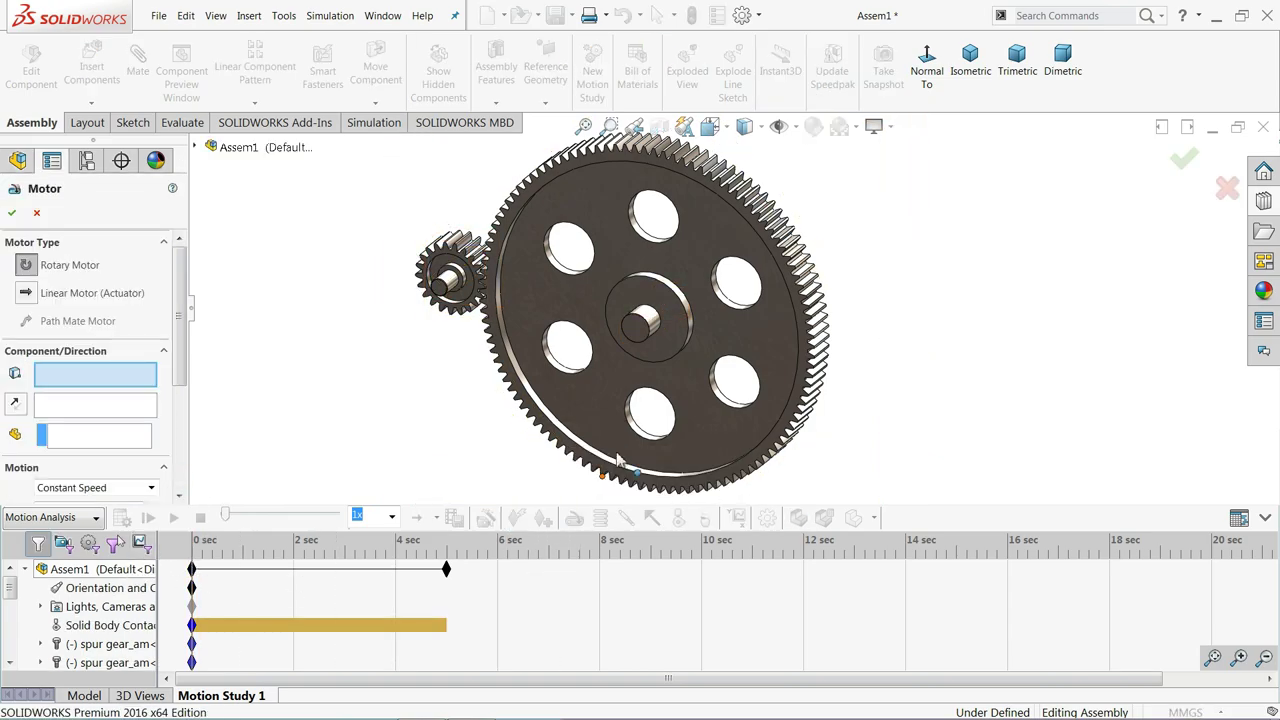
click(672, 307)
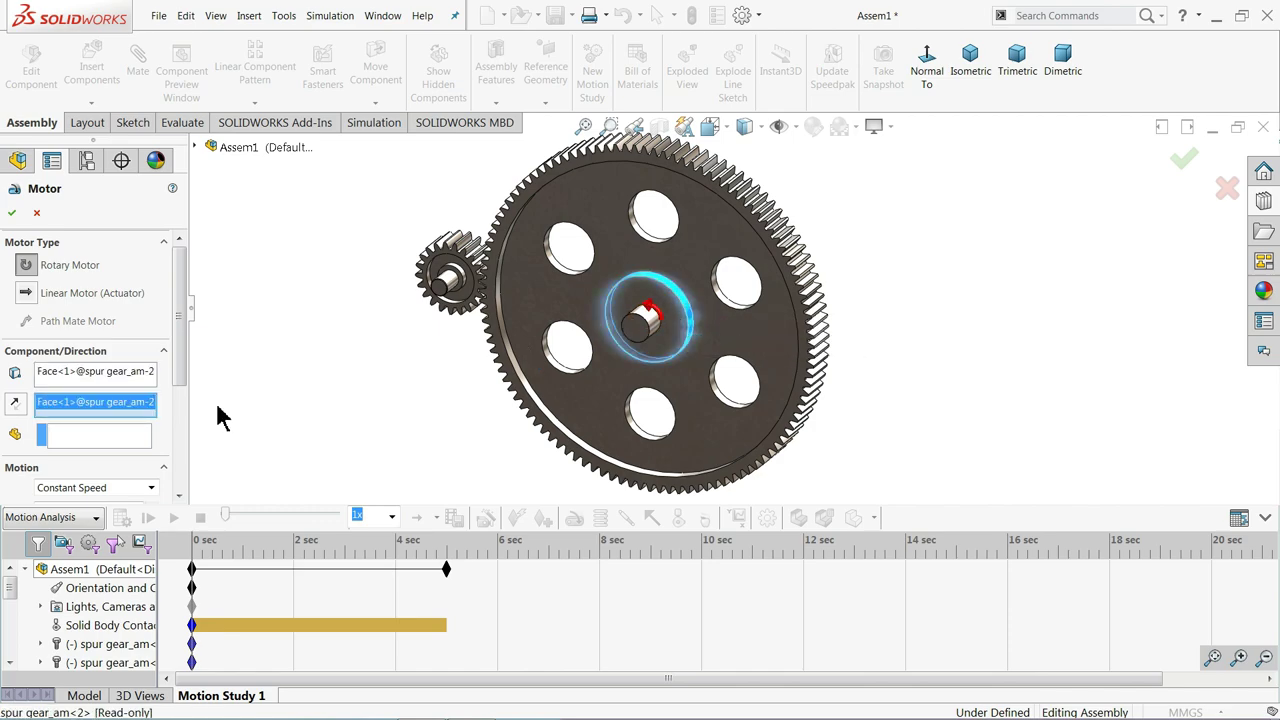
drag(181, 363, 177, 457)
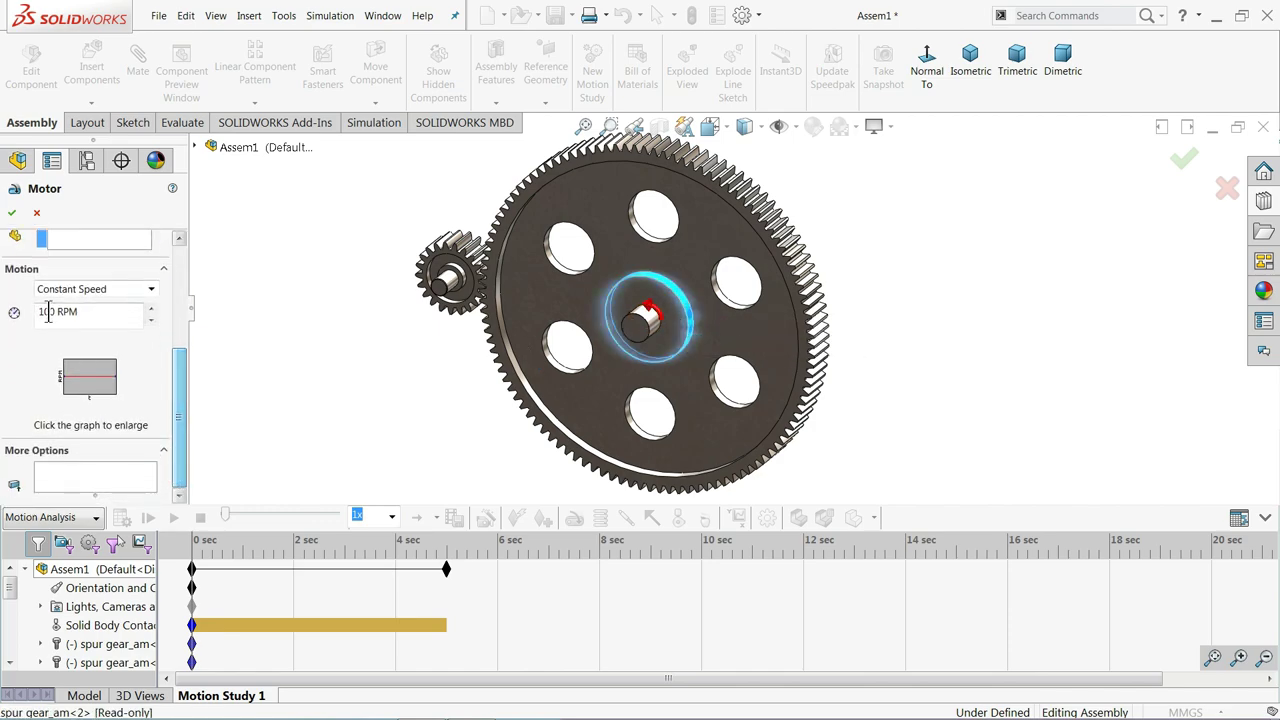
drag(58, 316, 33, 312)
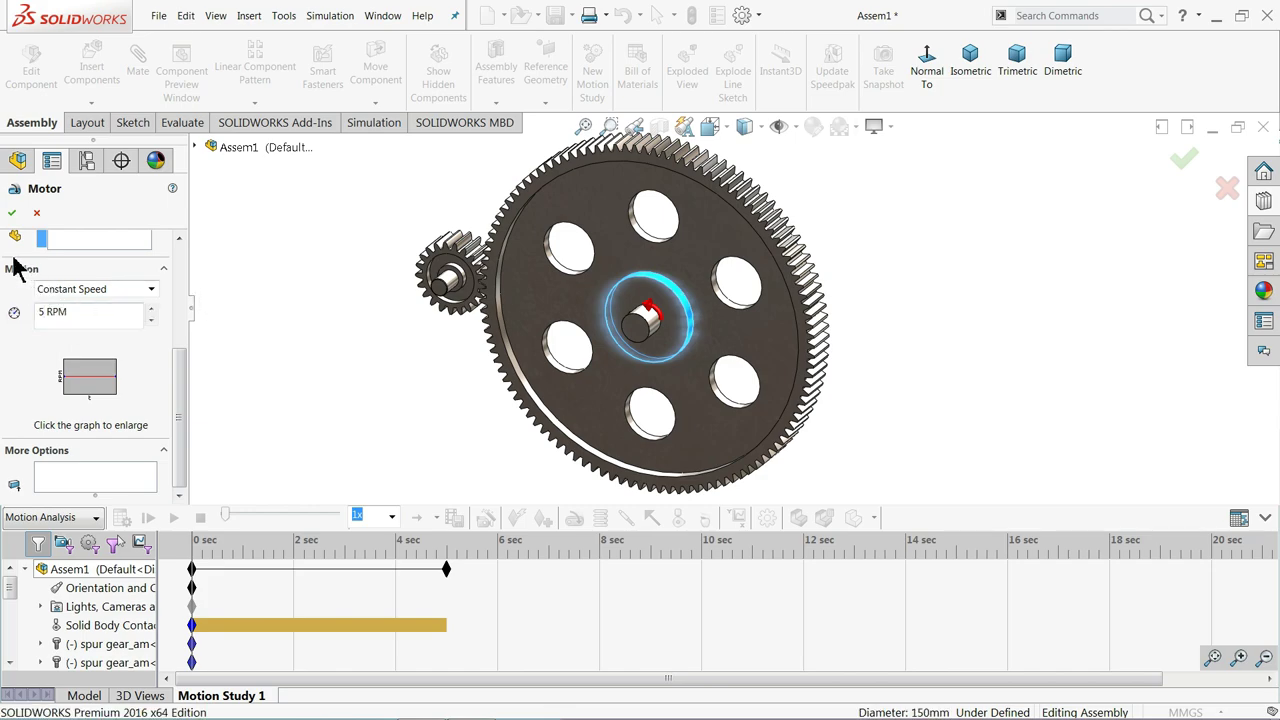
click(12, 213)
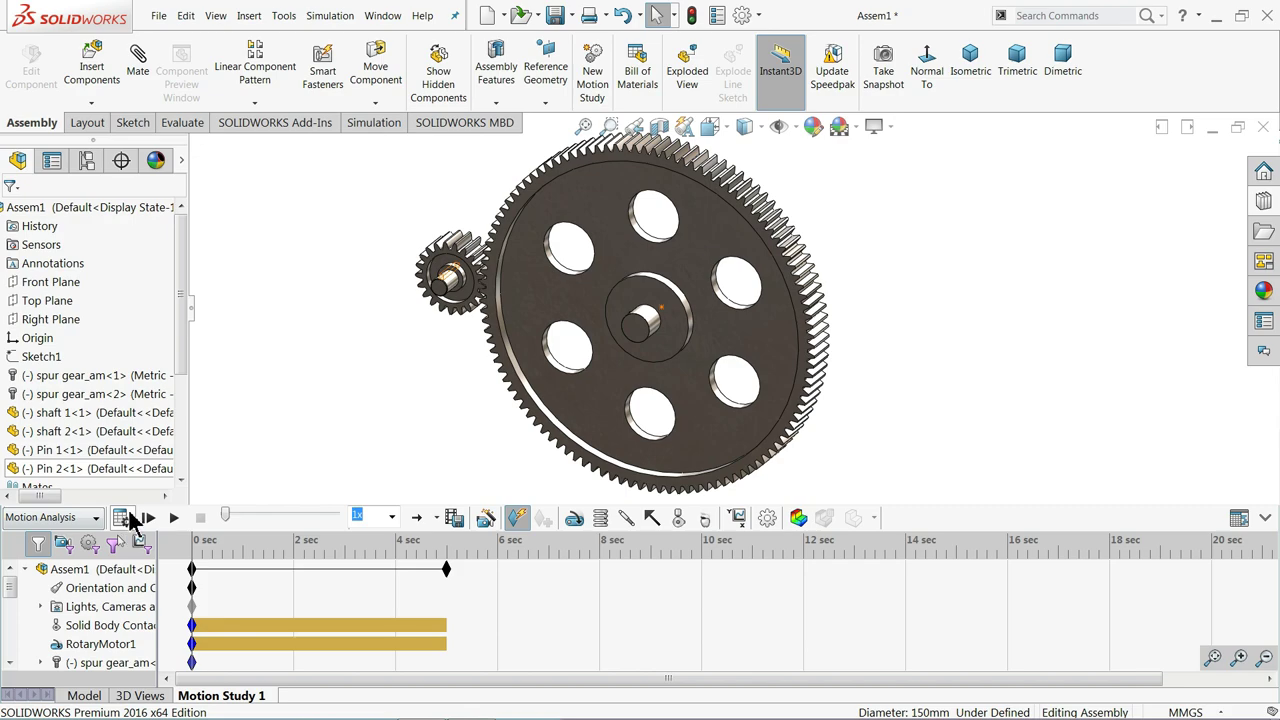
Calculate the motion study, collapse the MotionManager timeline, and play back the gear motion
click(121, 518)
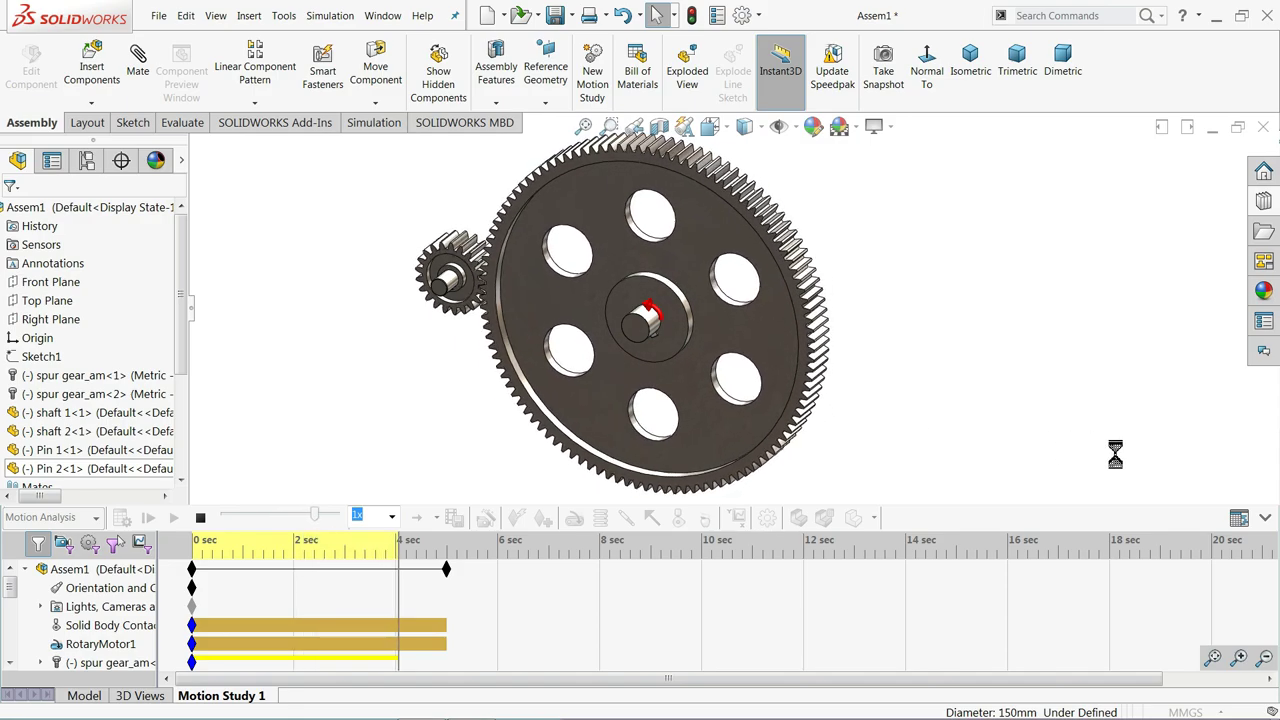
click(1265, 517)
click(173, 674)
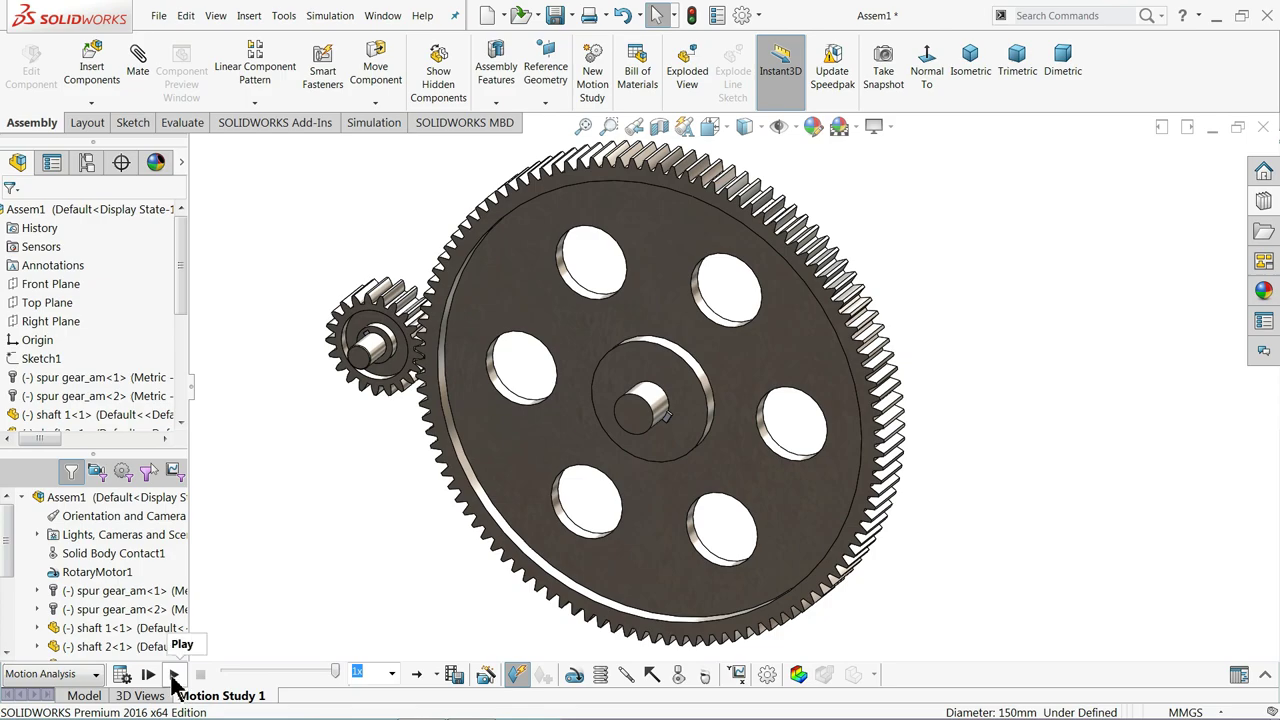
Save the entire animation as AVI file Assem1 at 16:9, 1920 × 1080 and 50 frames per second, using Microsoft Video 1 compression
click(453, 675)
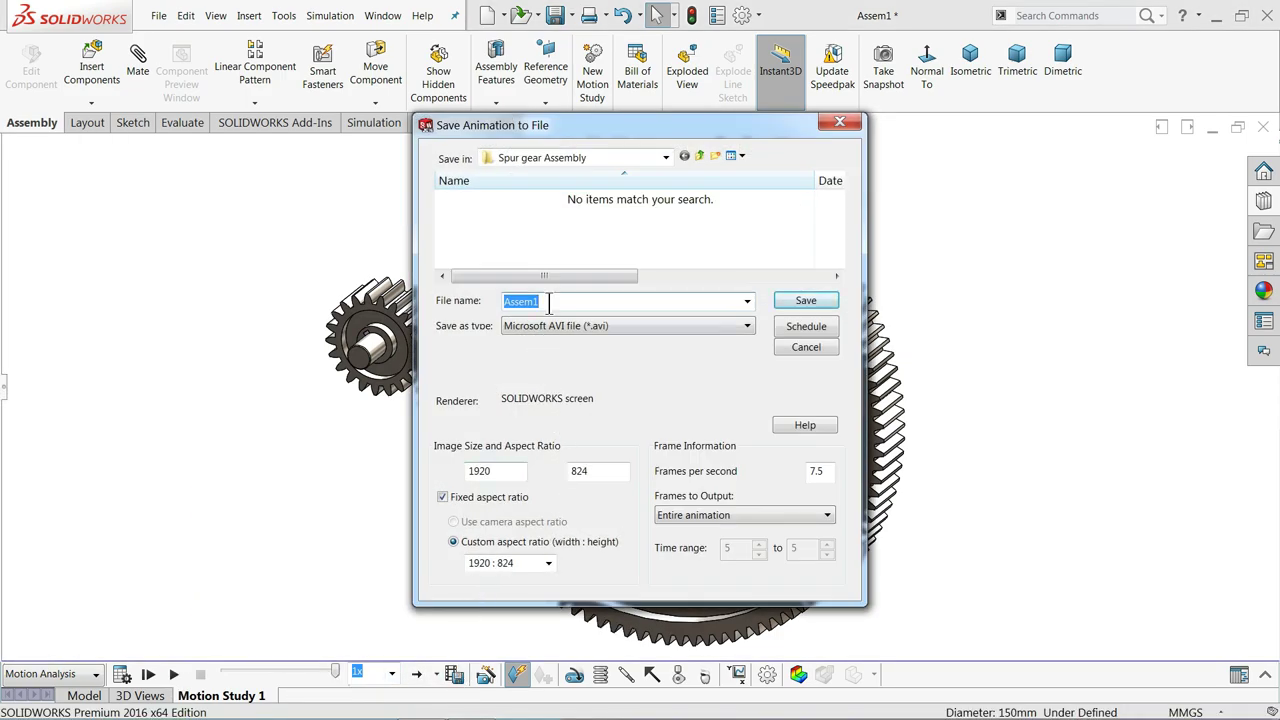
click(561, 302)
click(555, 330)
click(590, 338)
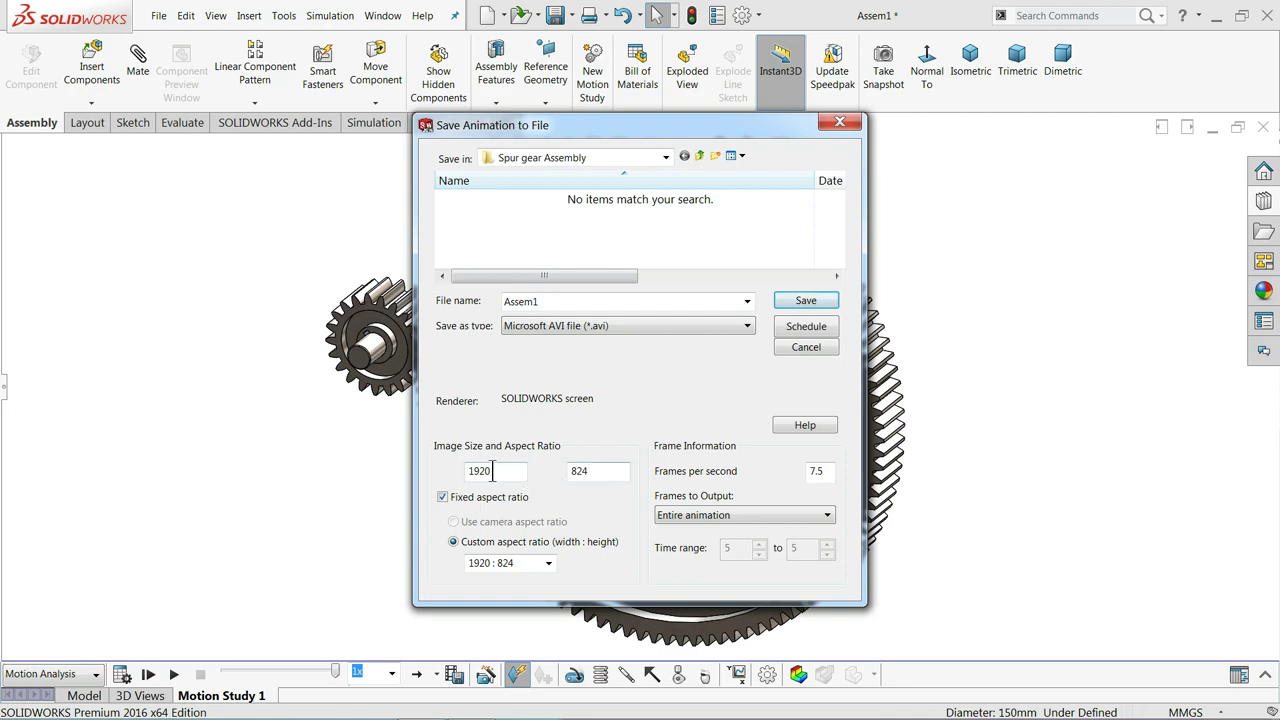
click(546, 566)
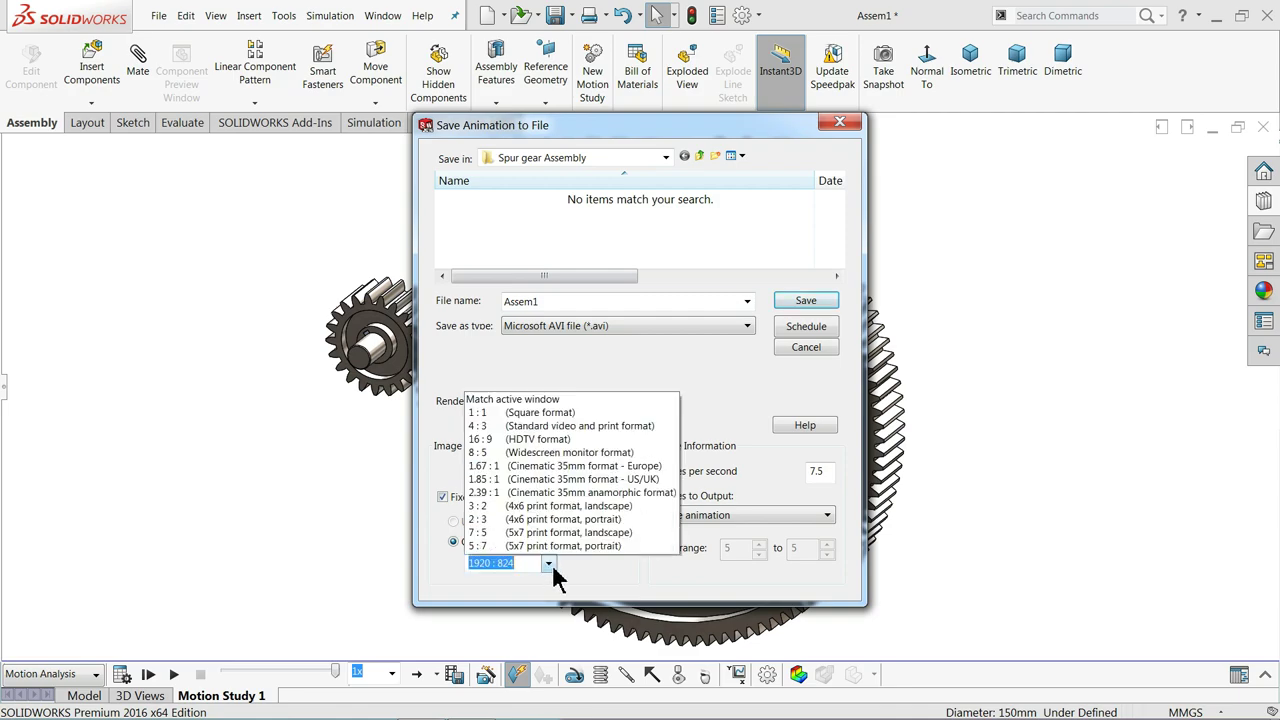
click(495, 380)
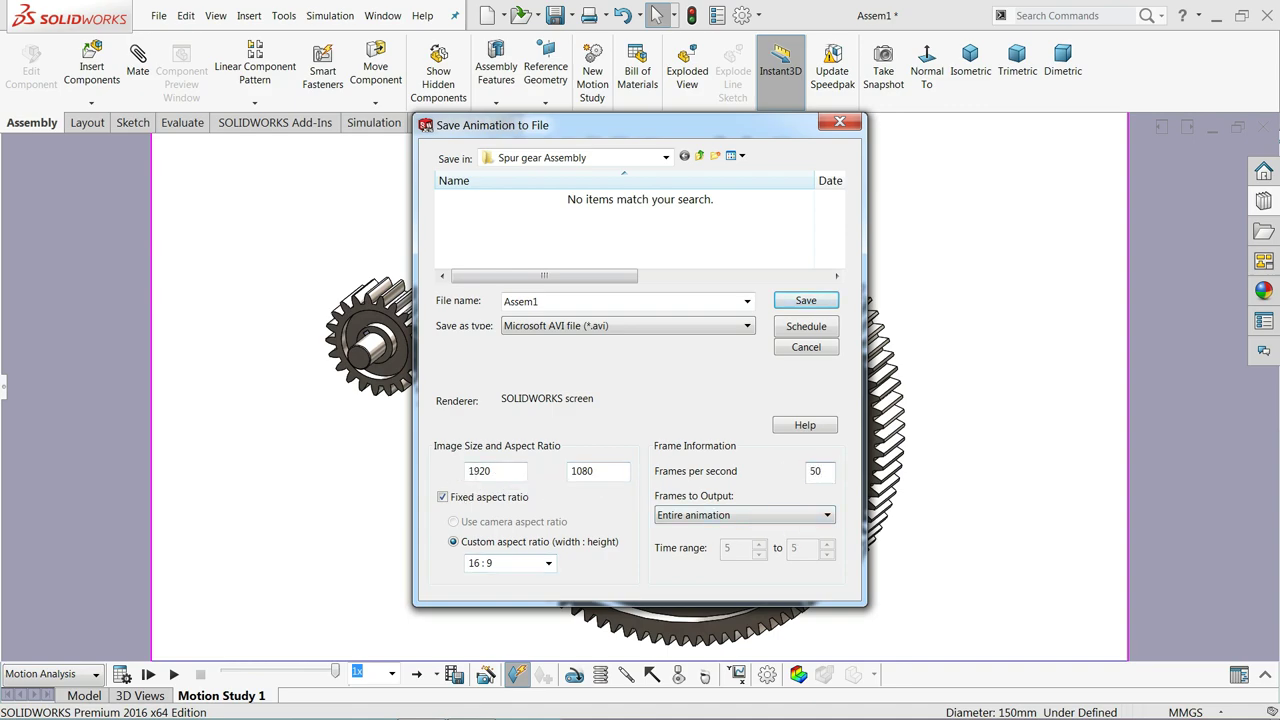
click(806, 302)
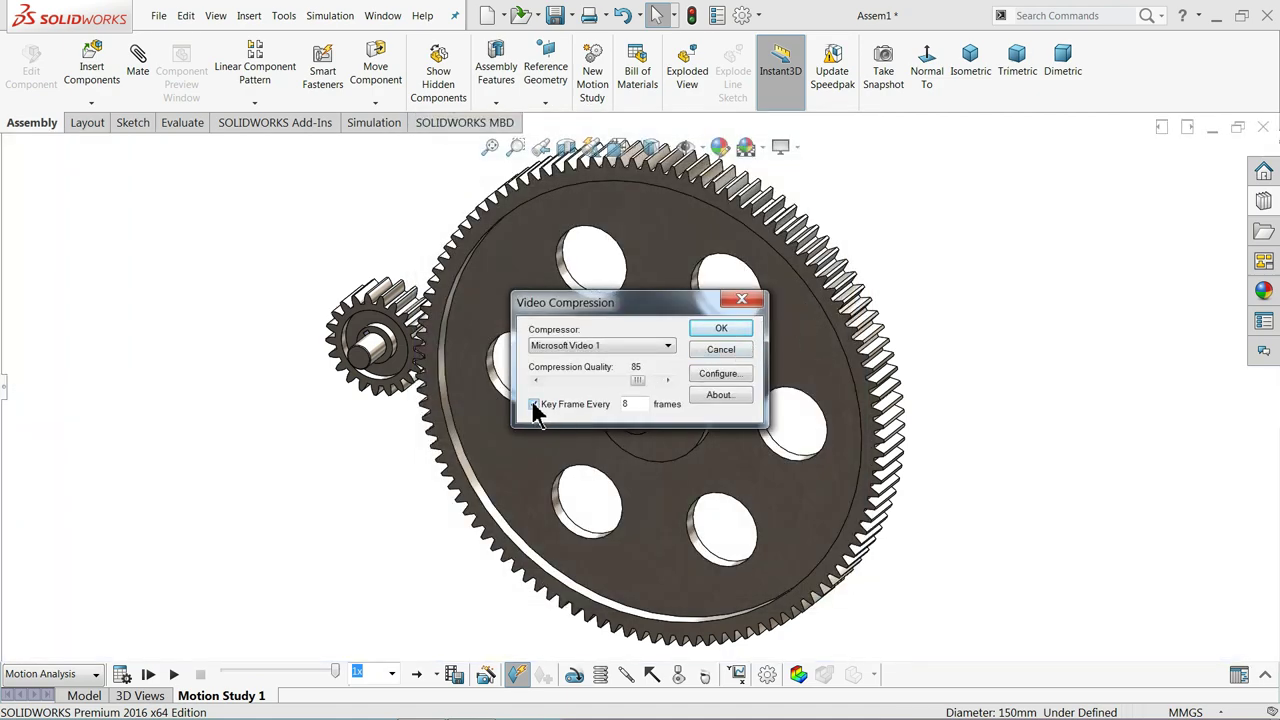
click(721, 331)
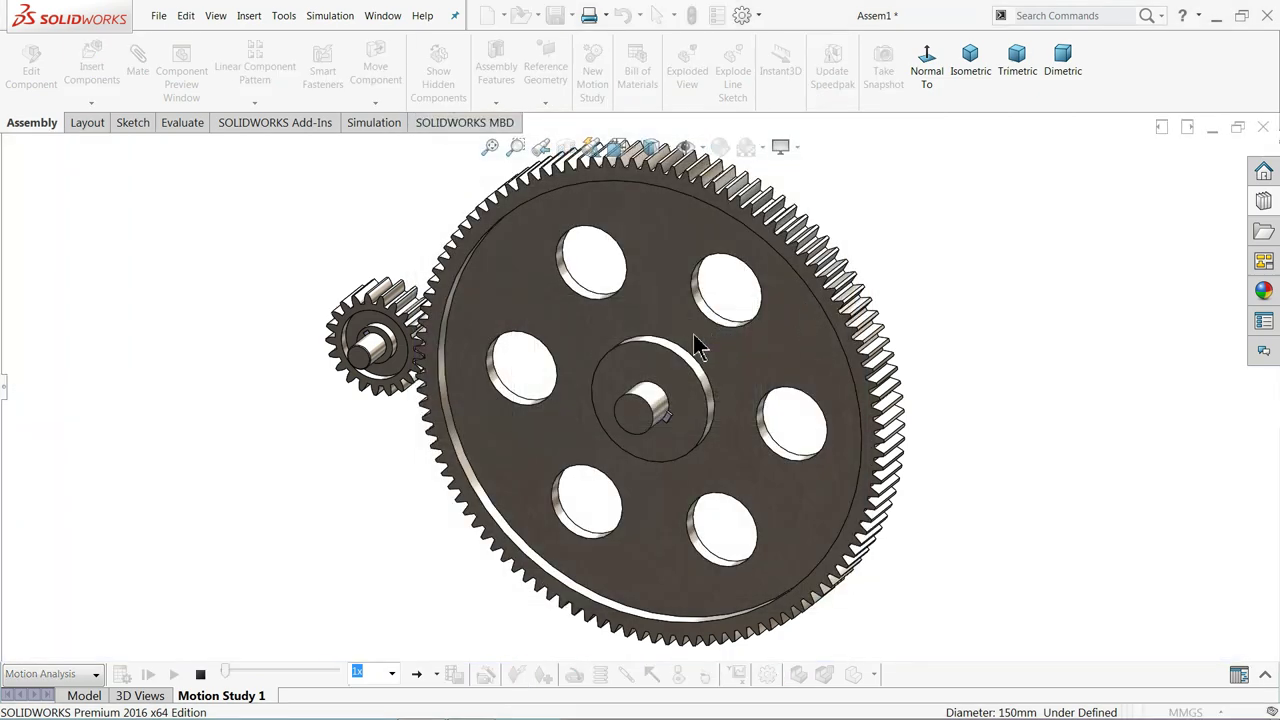